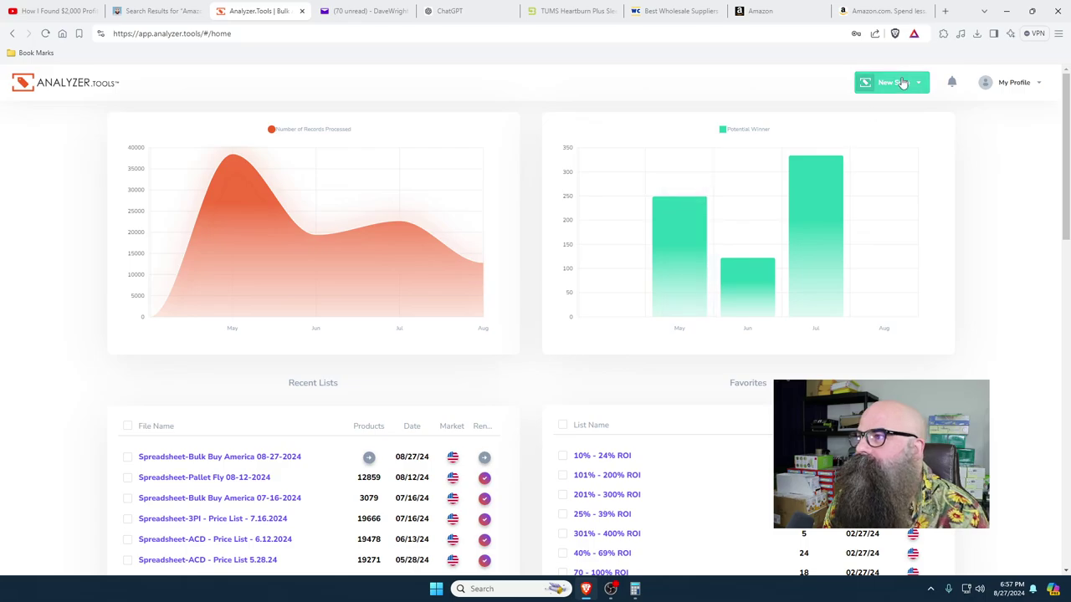
- Start a new spreadsheet scan with the file Bulk Buy America 08-27-2024.xls from the Desktop
left_click(895, 86)
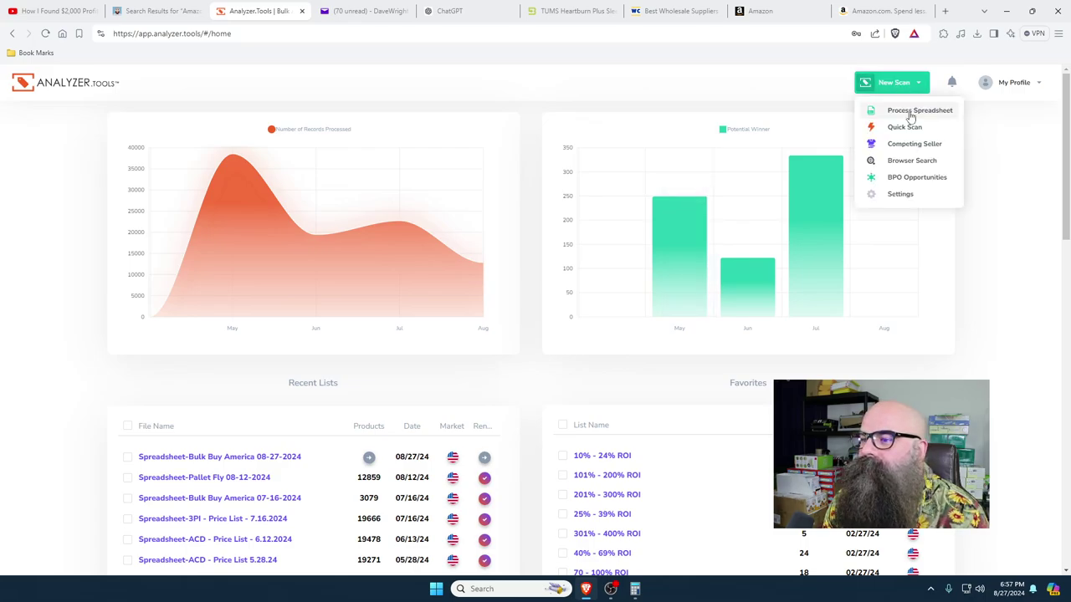
left_click(910, 113)
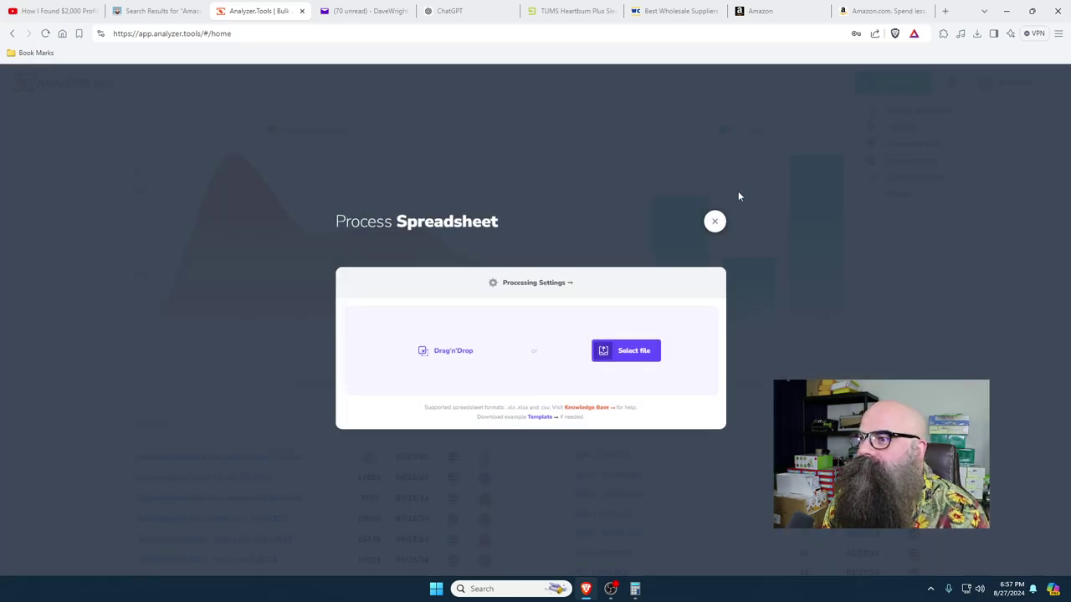
left_click(440, 352)
left_click(259, 104)
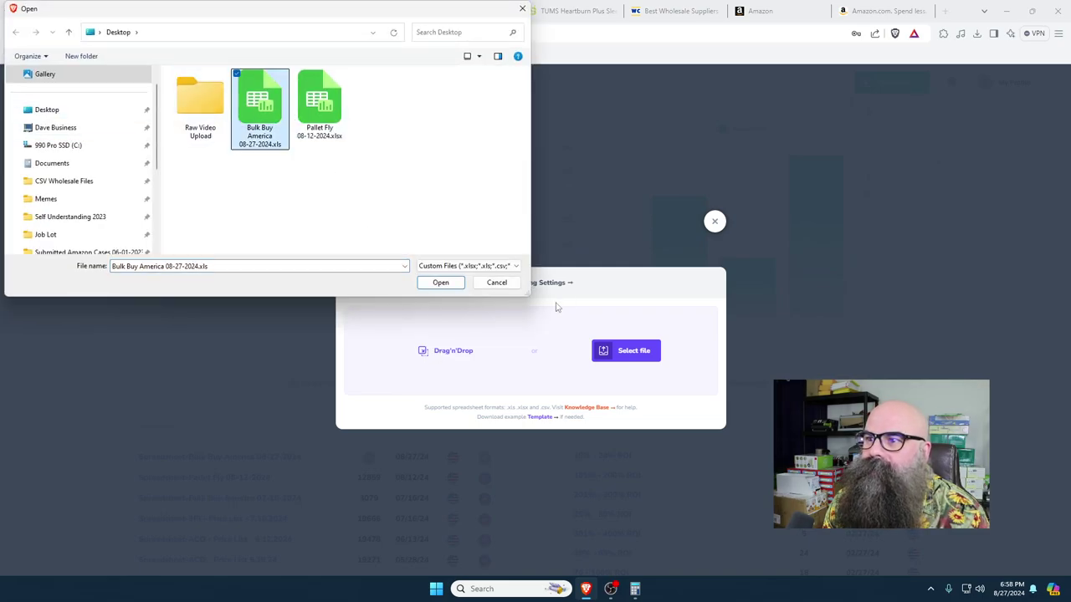
left_click(441, 283)
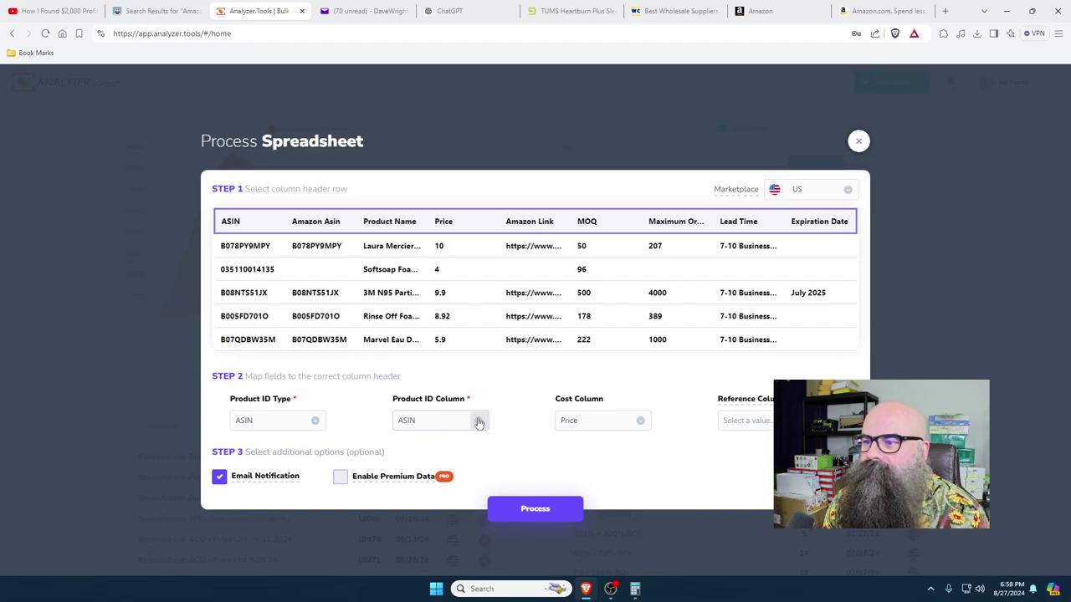
- Add MOQ as a reference column, enable premium data and process the Bulk Buy America spreadsheet
left_click(761, 422)
scroll(753, 486, "down", 3)
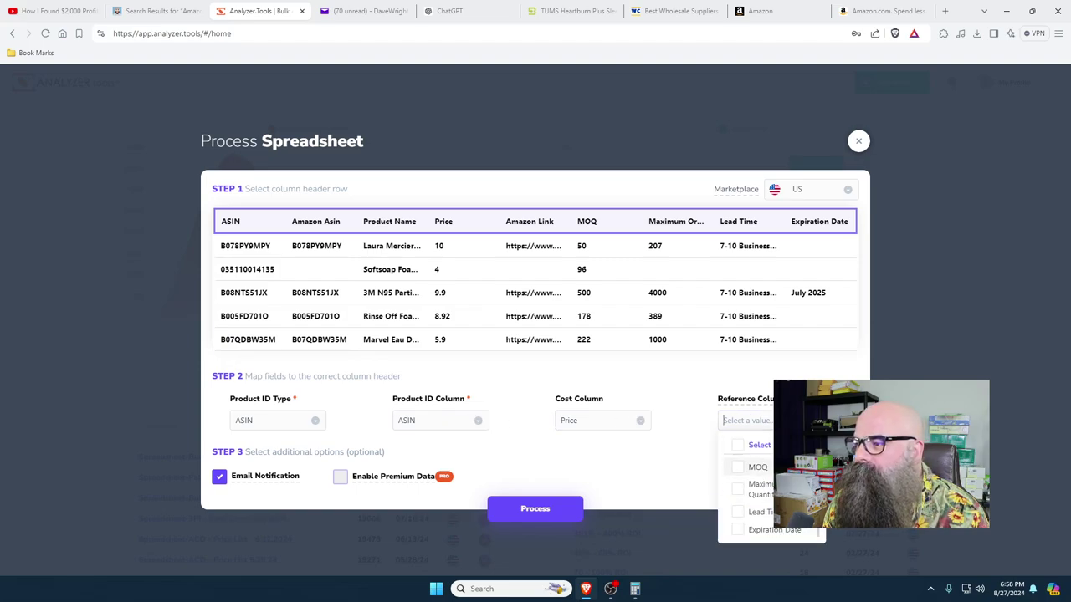
left_click(739, 468)
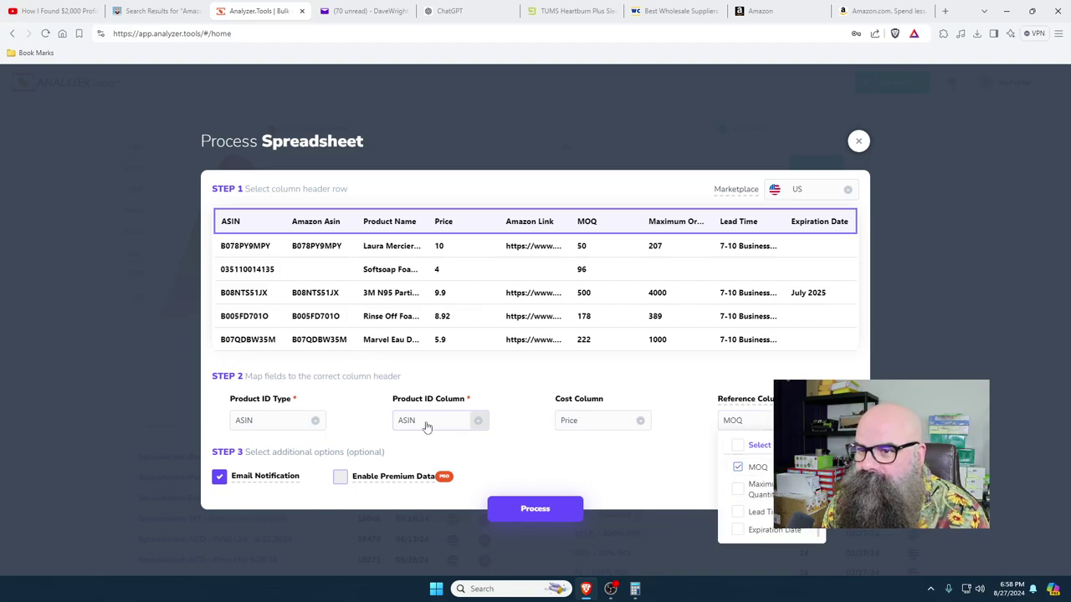
left_click(345, 478)
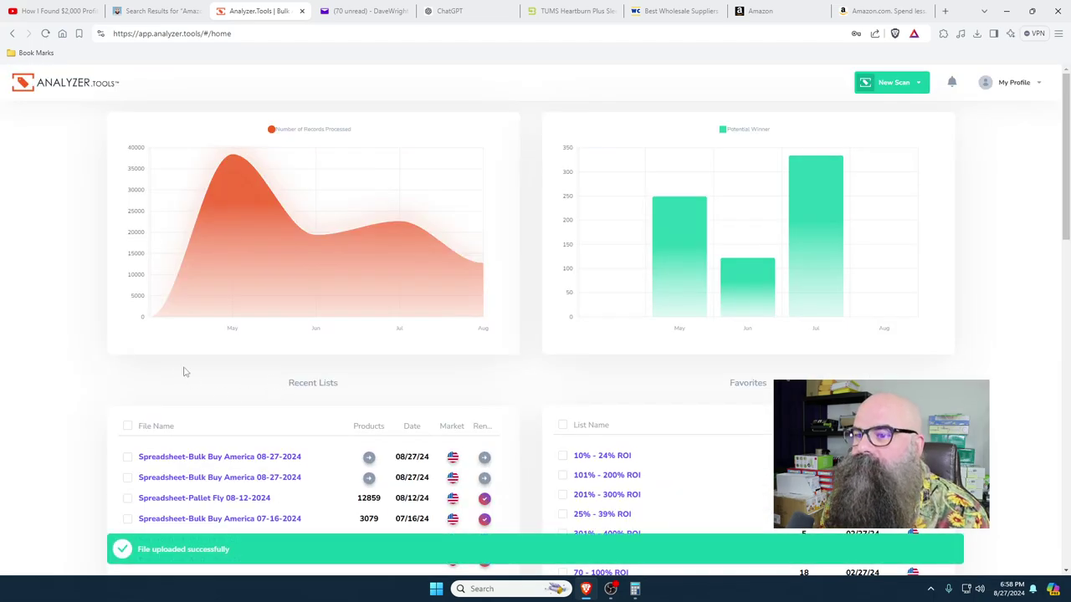
- Check the status of the two Bulk Buy America 08-27-2024 lists and delete the uppermost duplicate from the recent lists
scroll(561, 385, "down", 3)
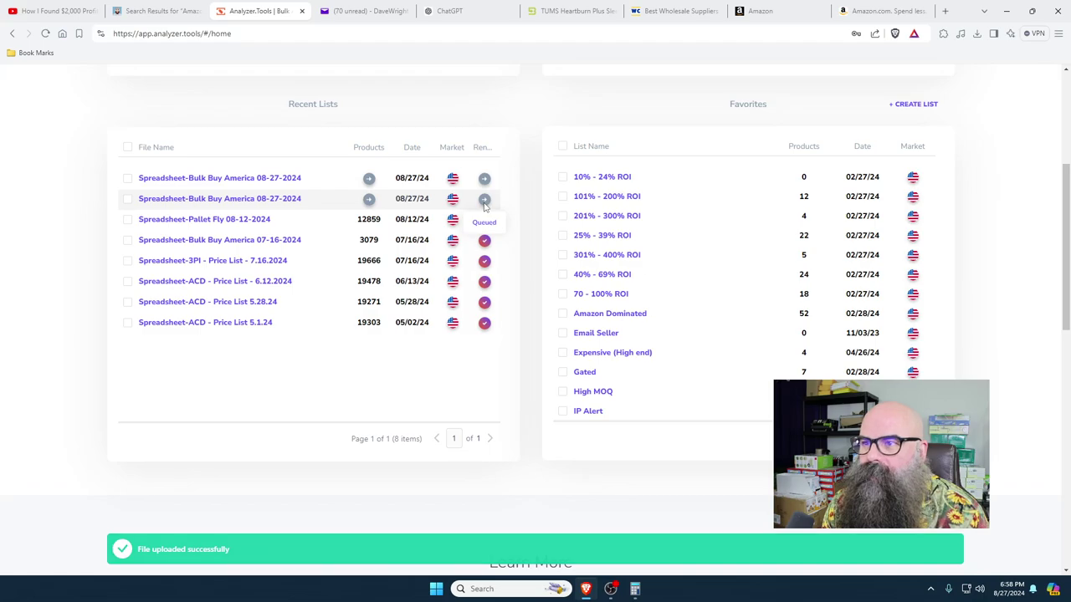
scroll(484, 205, "up", 2)
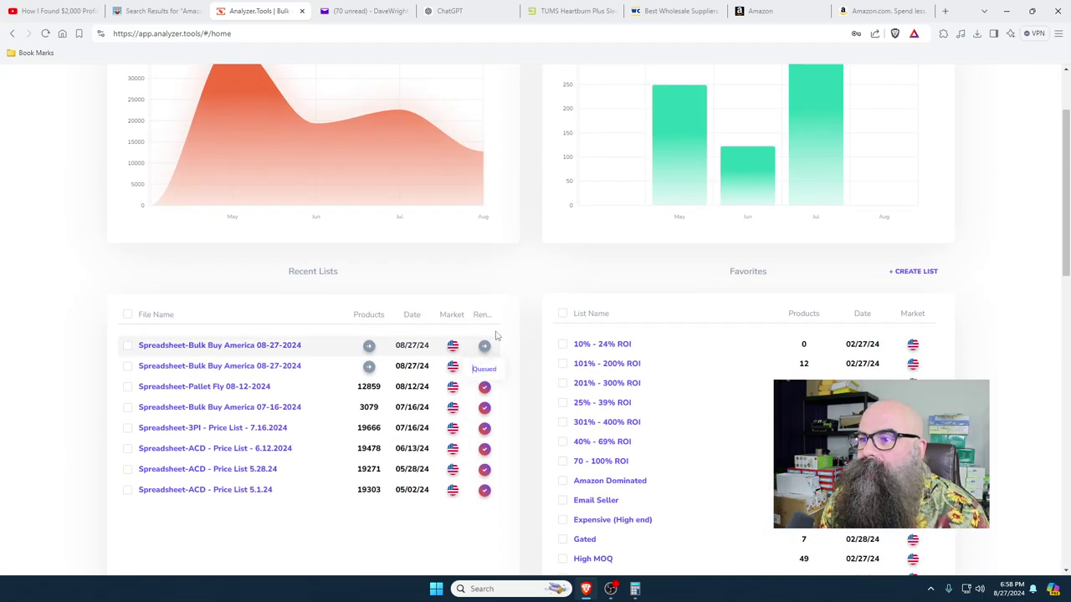
scroll(523, 317, "up", 2)
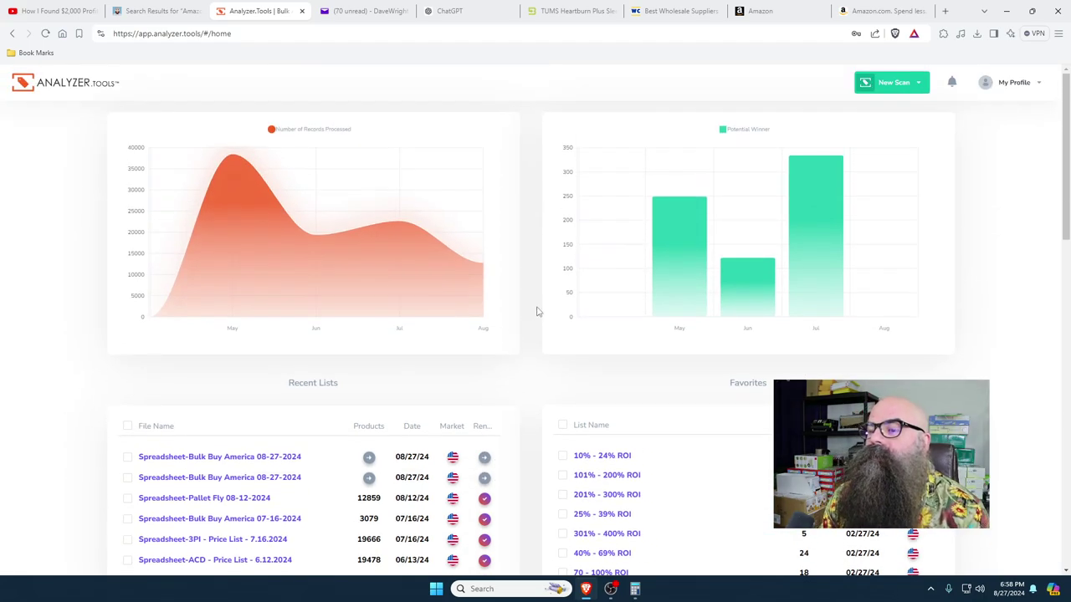
left_click(127, 457)
left_click(502, 423)
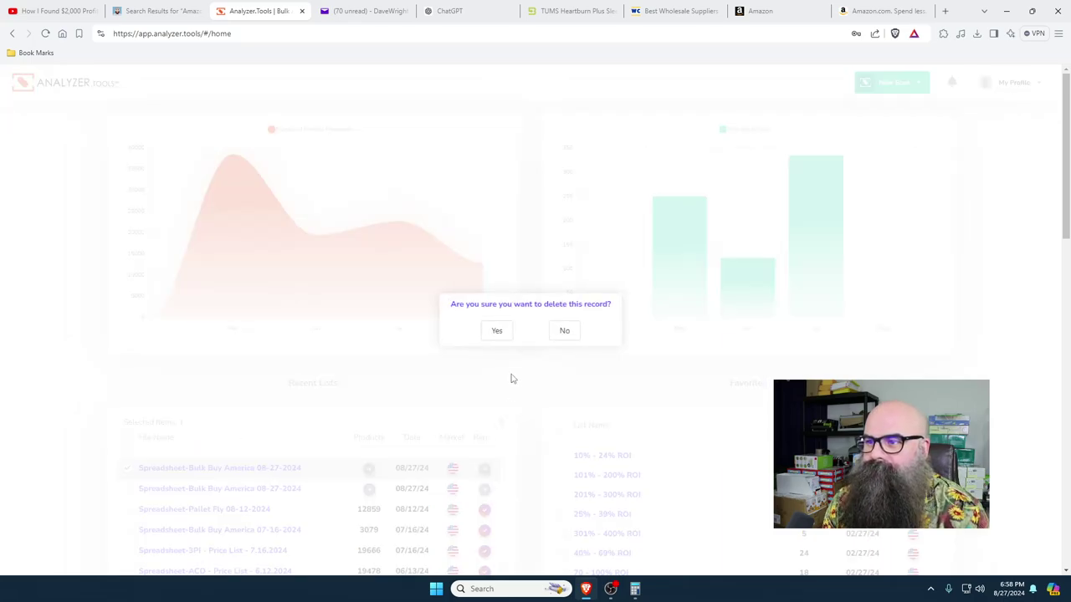
left_click(497, 331)
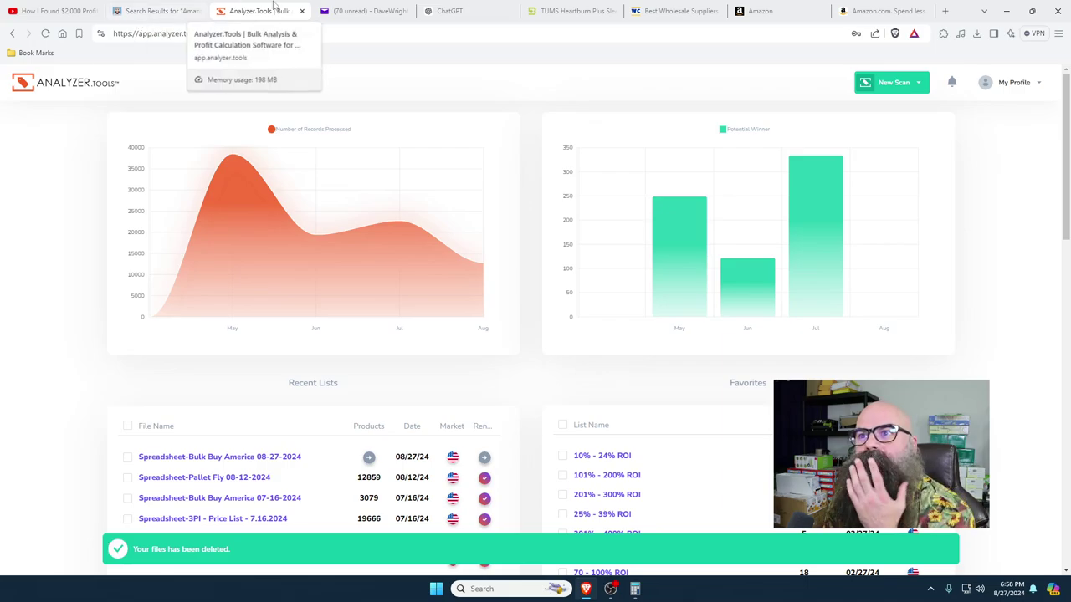
- Switch to Yahoo Mail and delete the two Bulk Buy America offer emails featuring the pink teddy bear
left_click(349, 12)
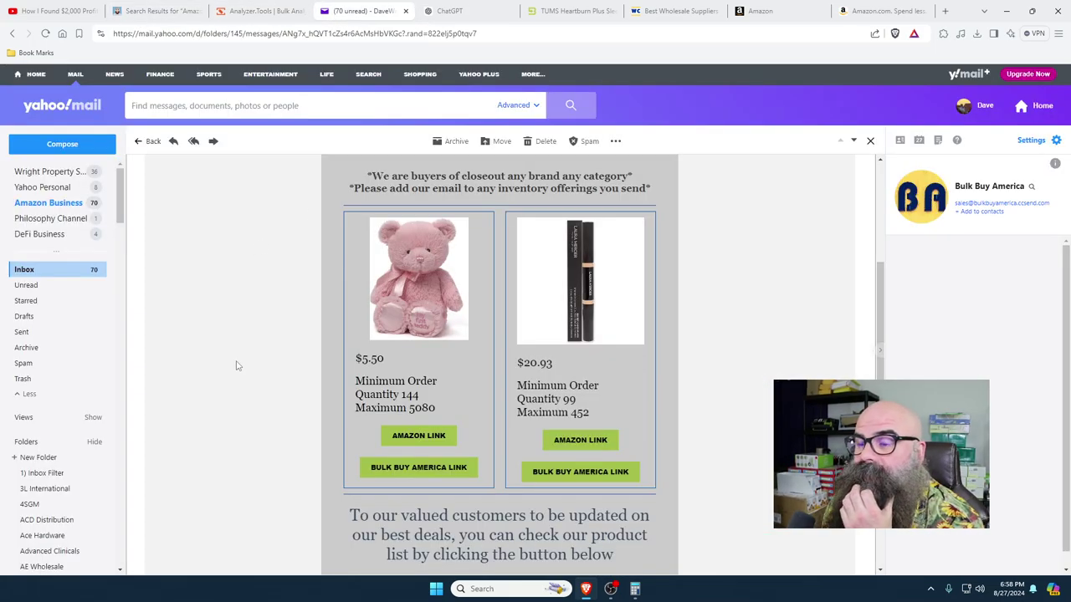
left_click(251, 10)
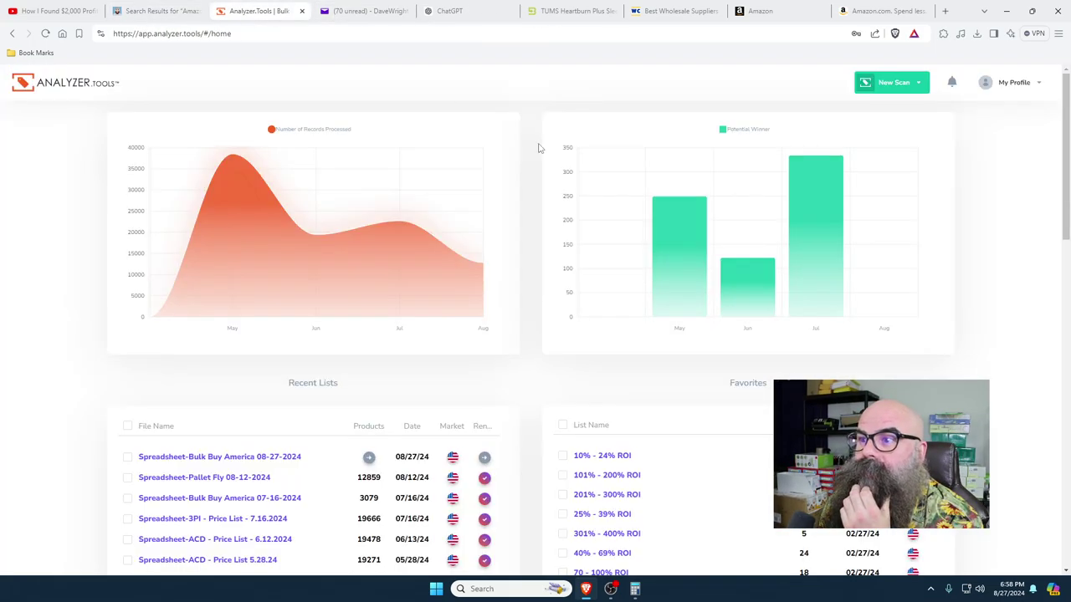
left_click(356, 13)
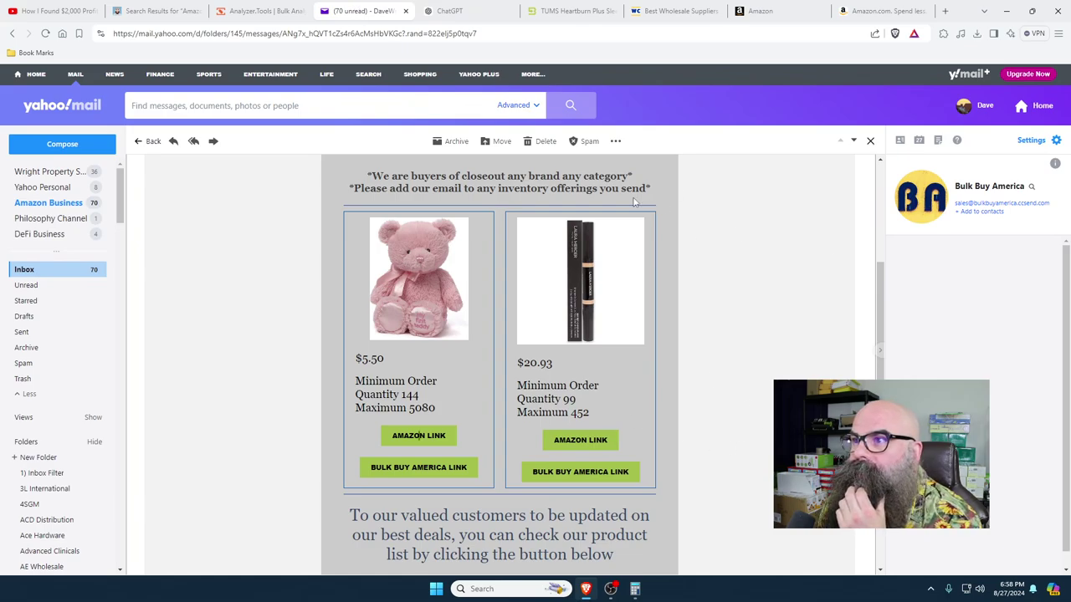
left_click(545, 142)
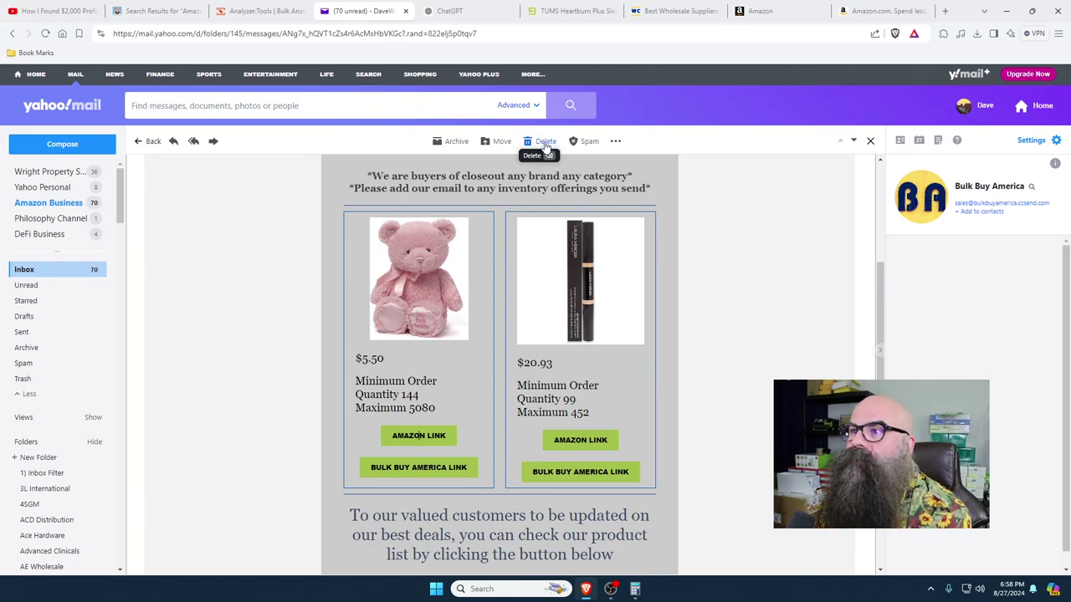
scroll(667, 265, "down", 3)
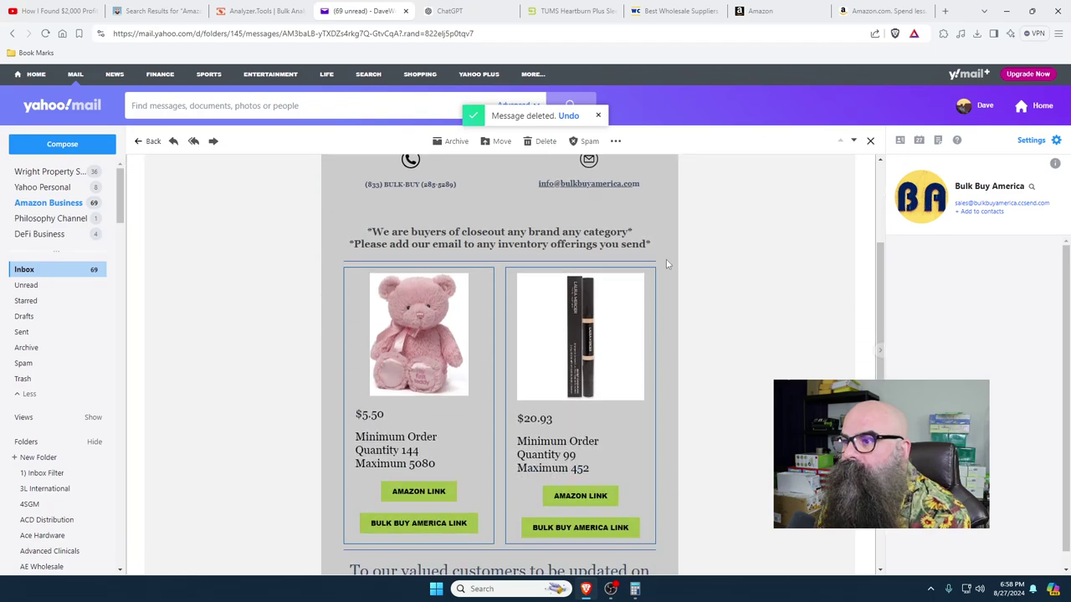
left_click(545, 143)
- Open the Amazon listing of the Vaseline lip therapy from the offer email and enter the CAPTCHA characters to continue shopping
scroll(726, 413, "down", 3)
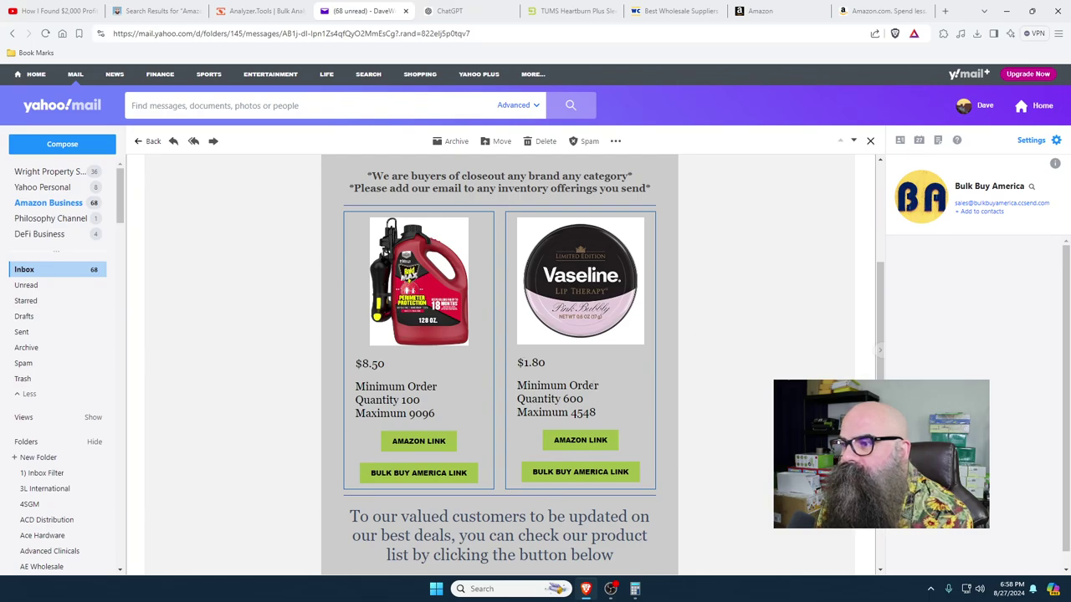
left_click(584, 444)
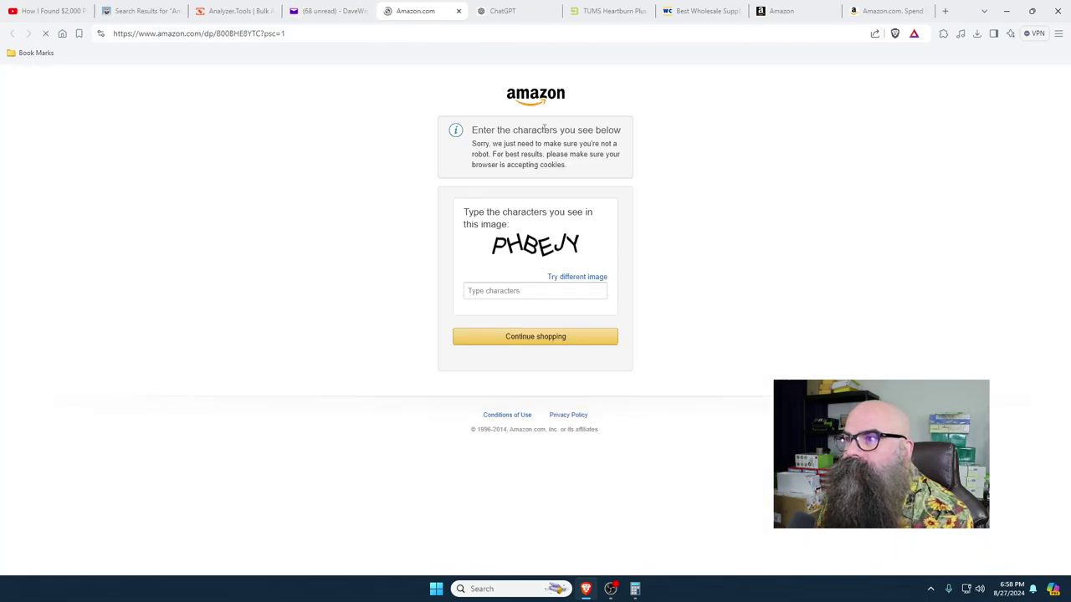
left_click(507, 290)
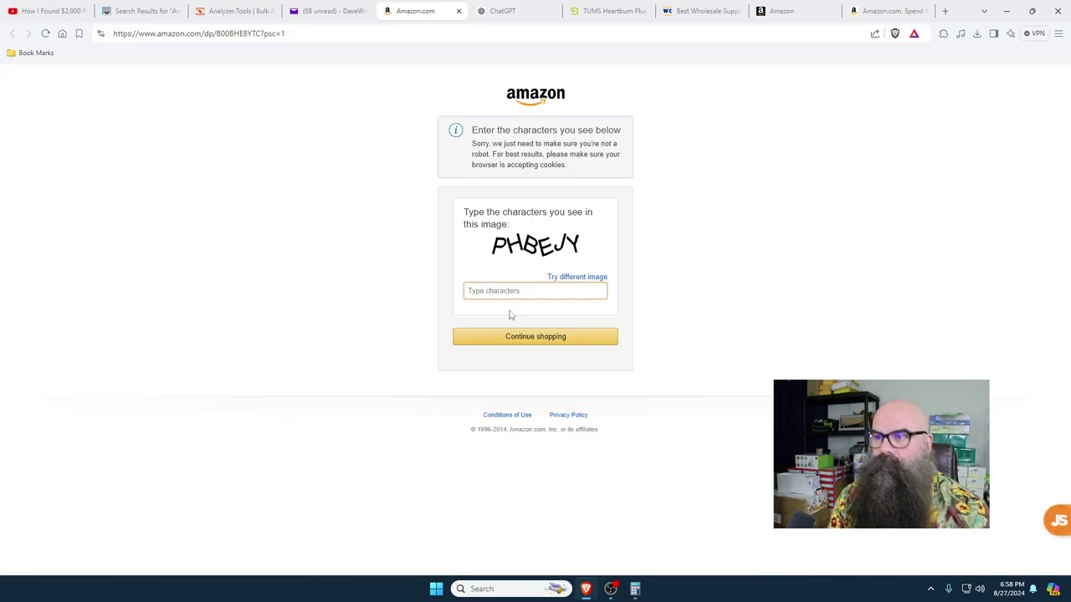
key("Caps_Lock")
type("PHBE")
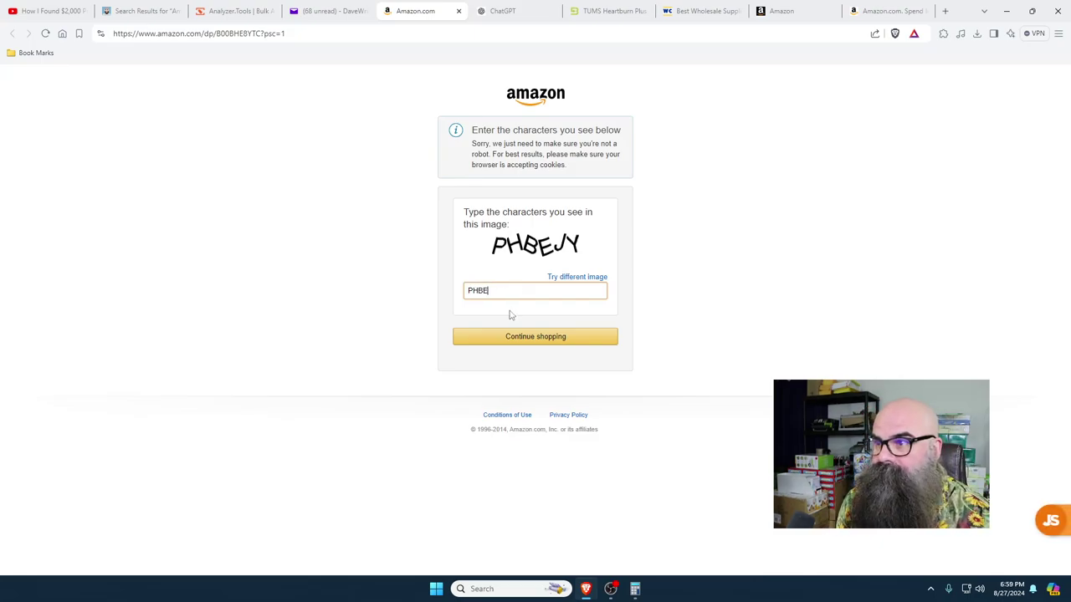
type("JY")
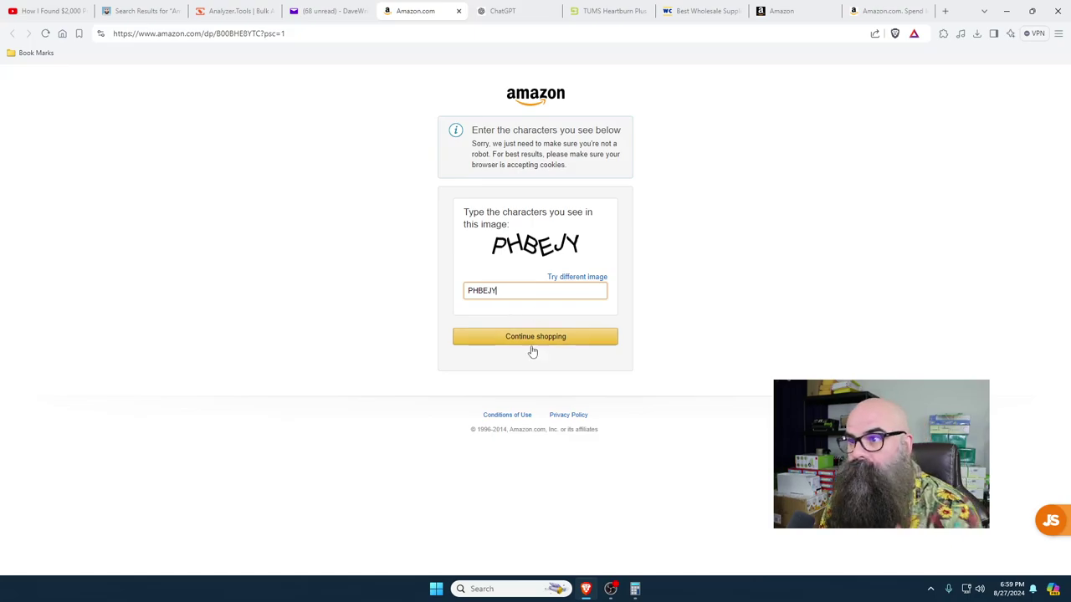
left_click(542, 337)
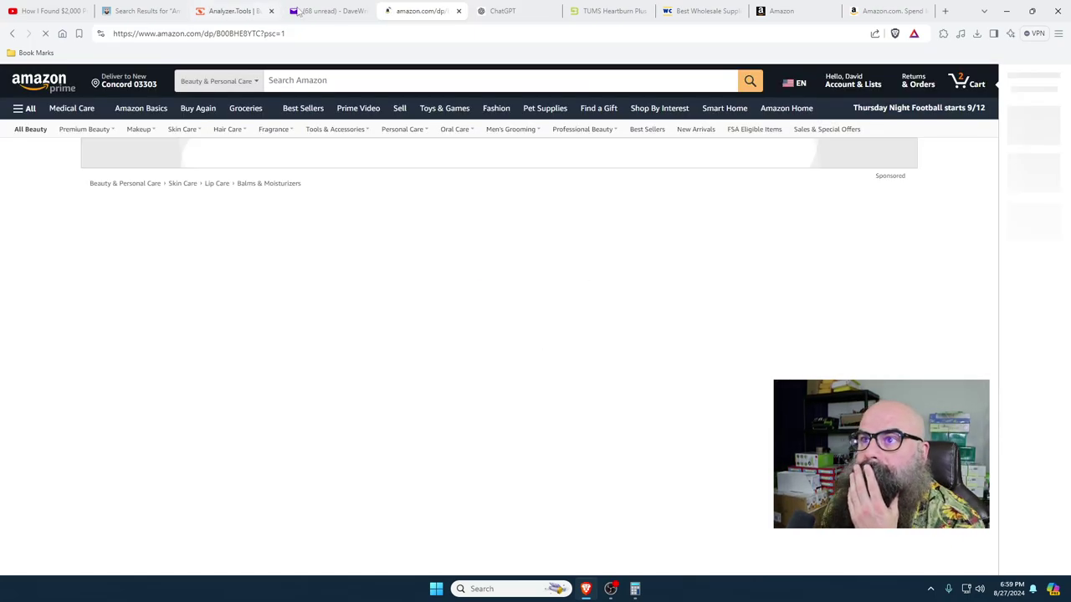
key("ctrl+shift+Tab")
left_click(894, 36)
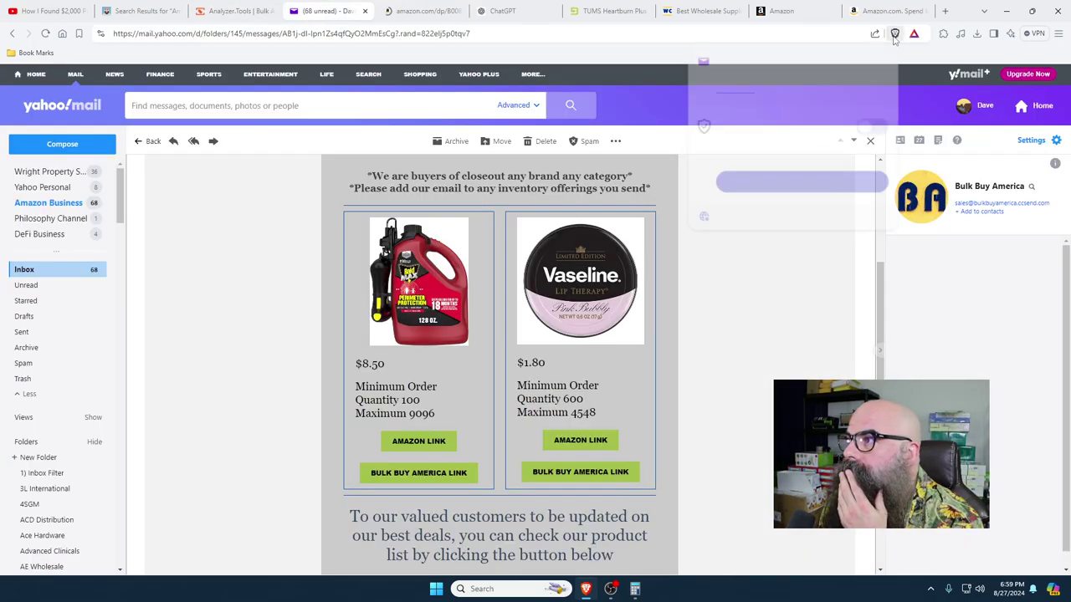
left_click(893, 35)
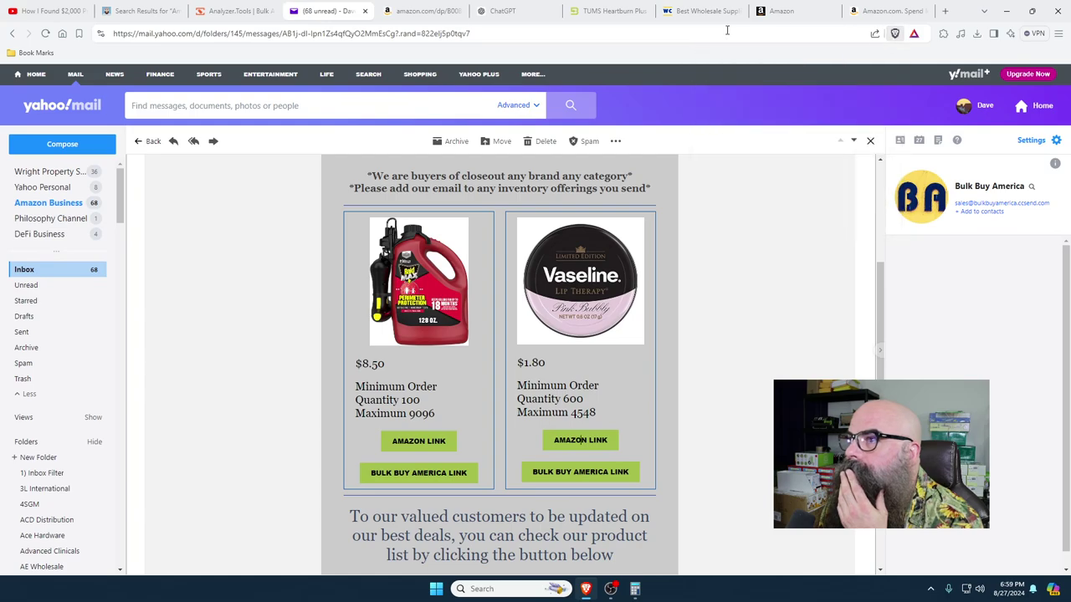
left_click(423, 11)
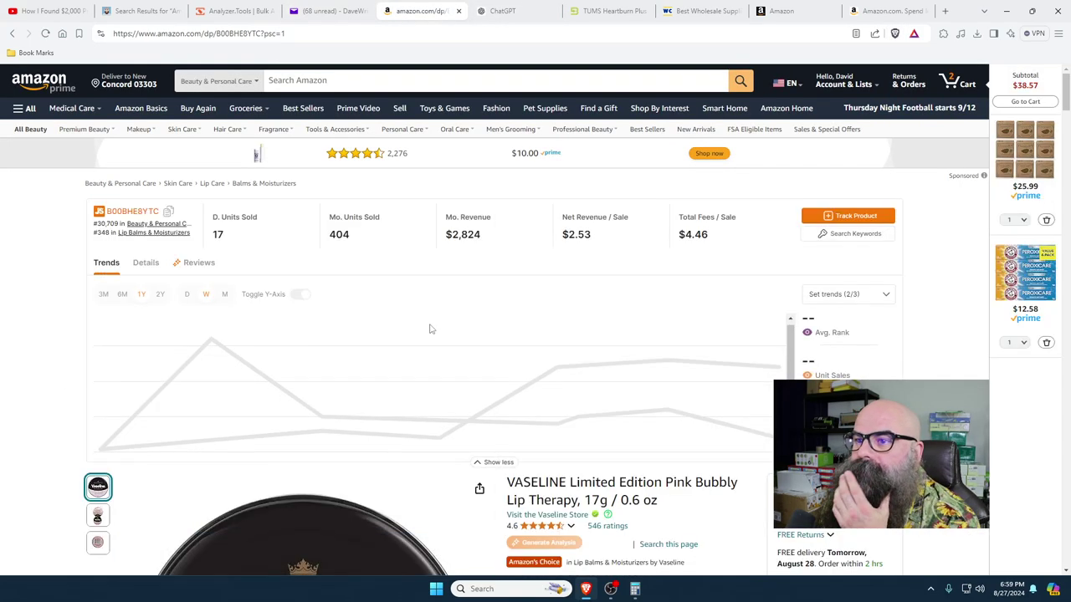
- Review the Vaseline Pink Bubbly listing and filter its other seller offers by Prime, free delivery and New condition
scroll(126, 378, "down", 5)
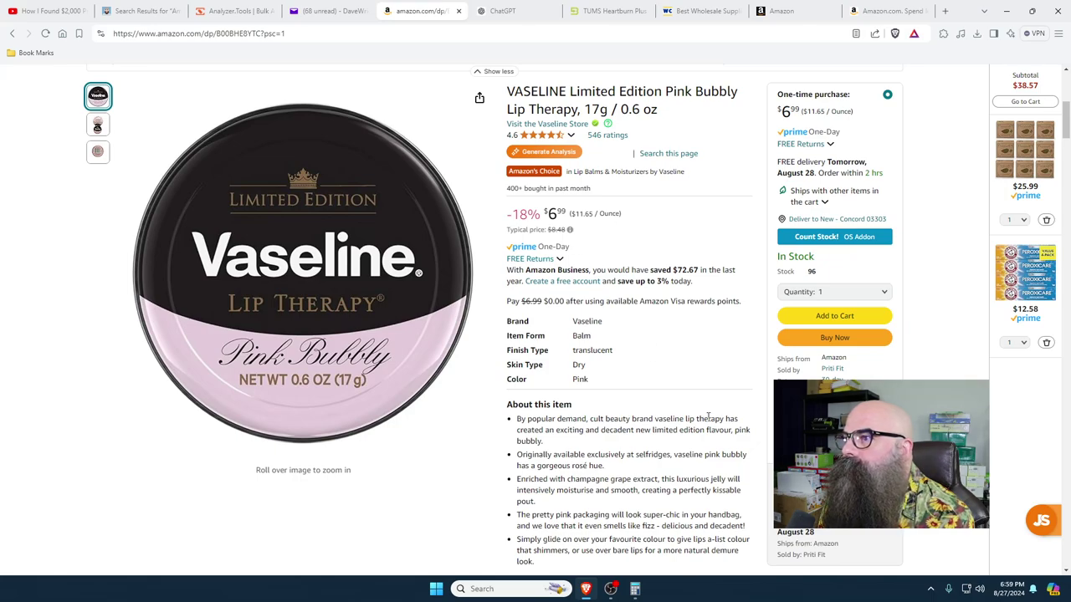
scroll(707, 415, "down", 1)
scroll(421, 266, "up", 4)
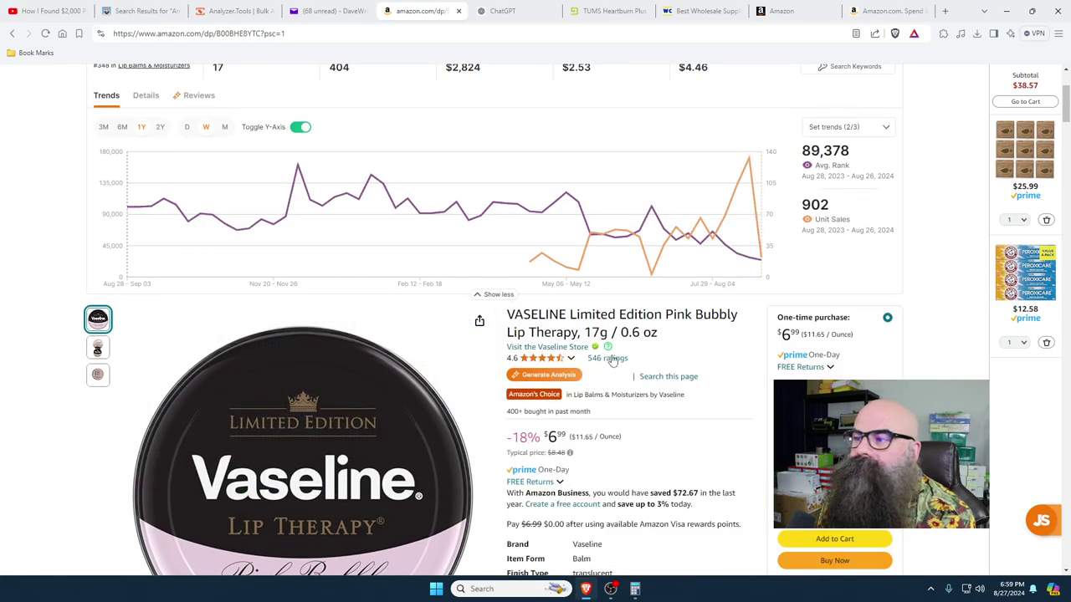
scroll(610, 292, "down", 6)
left_click(825, 367)
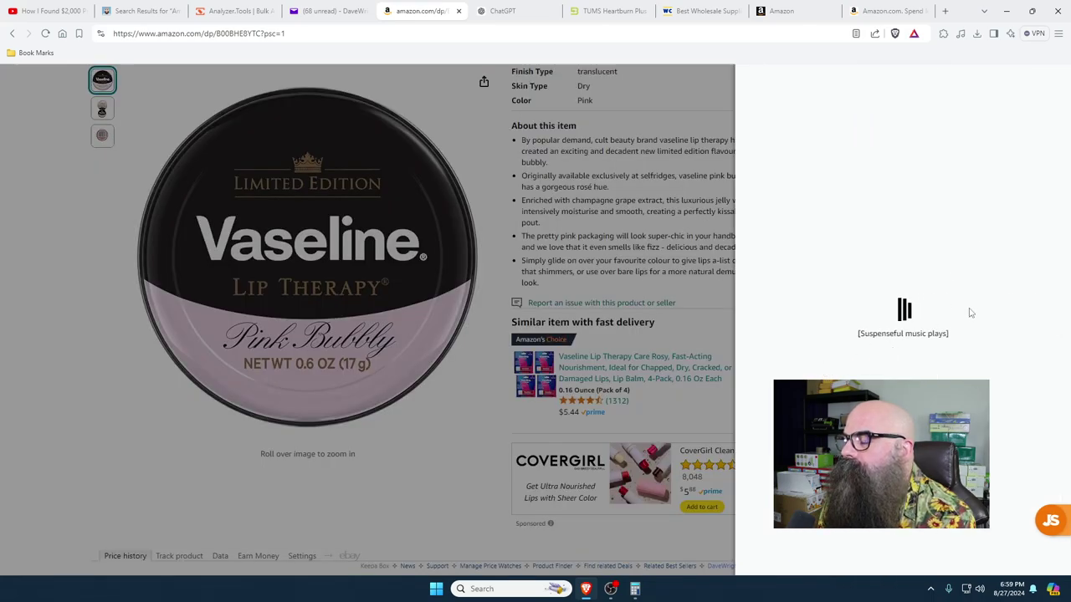
left_click(1019, 241)
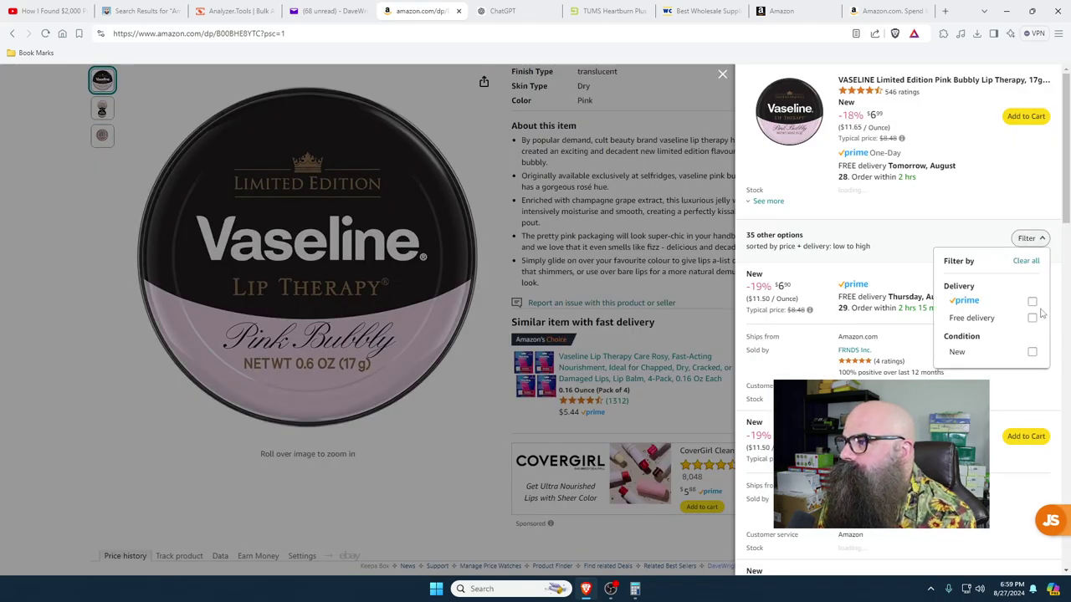
left_click(1032, 301)
left_click(1032, 352)
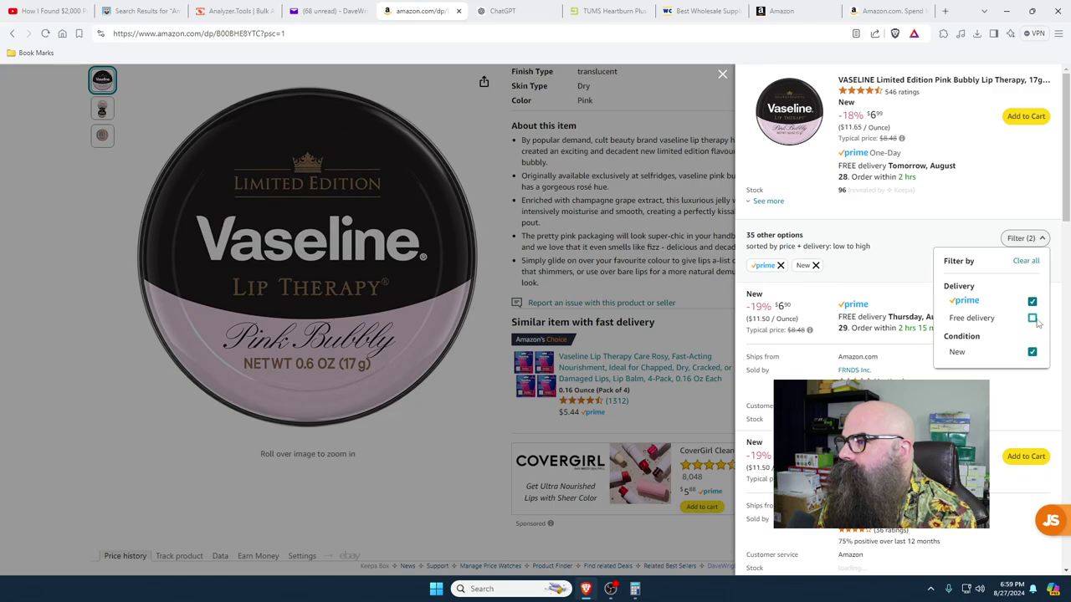
left_click(1031, 318)
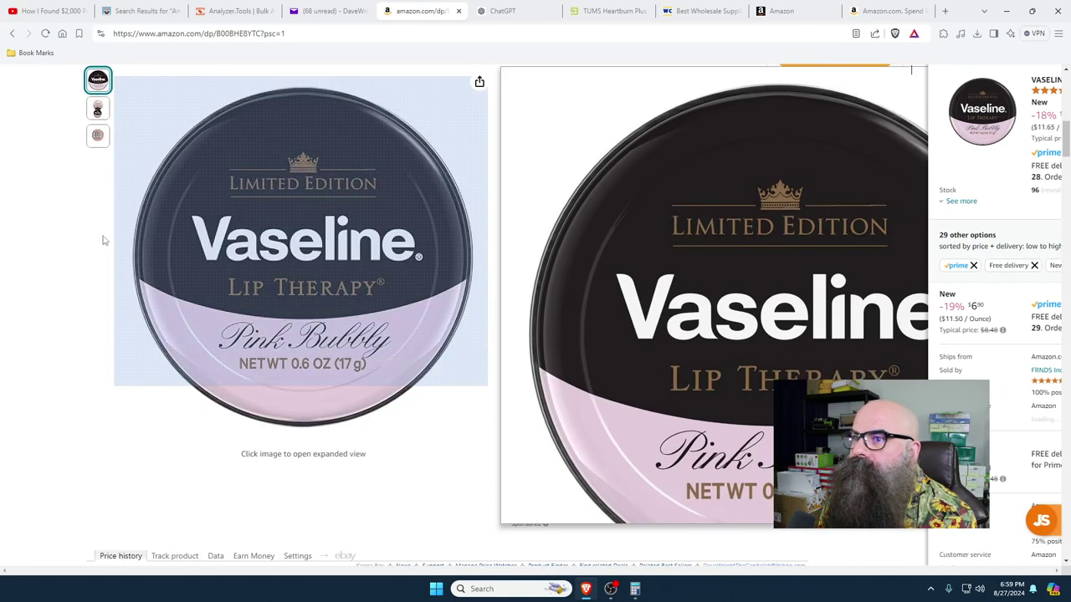
- Close the Vaseline offers and Amazon listing, and delete the Bulk Buy America email that advertises the product
left_click(722, 74)
scroll(61, 287, "up", 5)
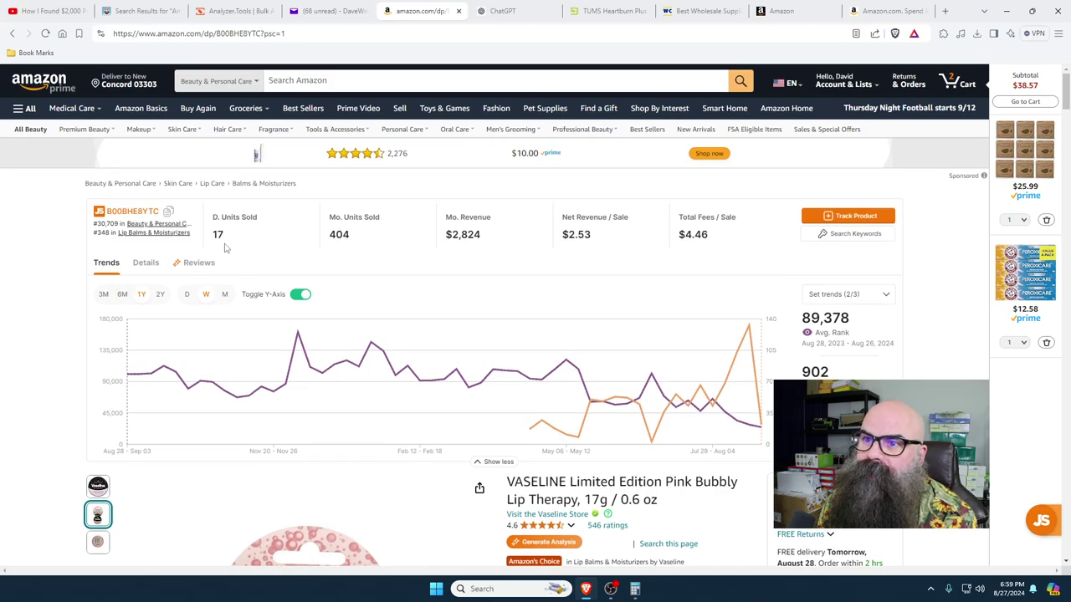
left_click(458, 11)
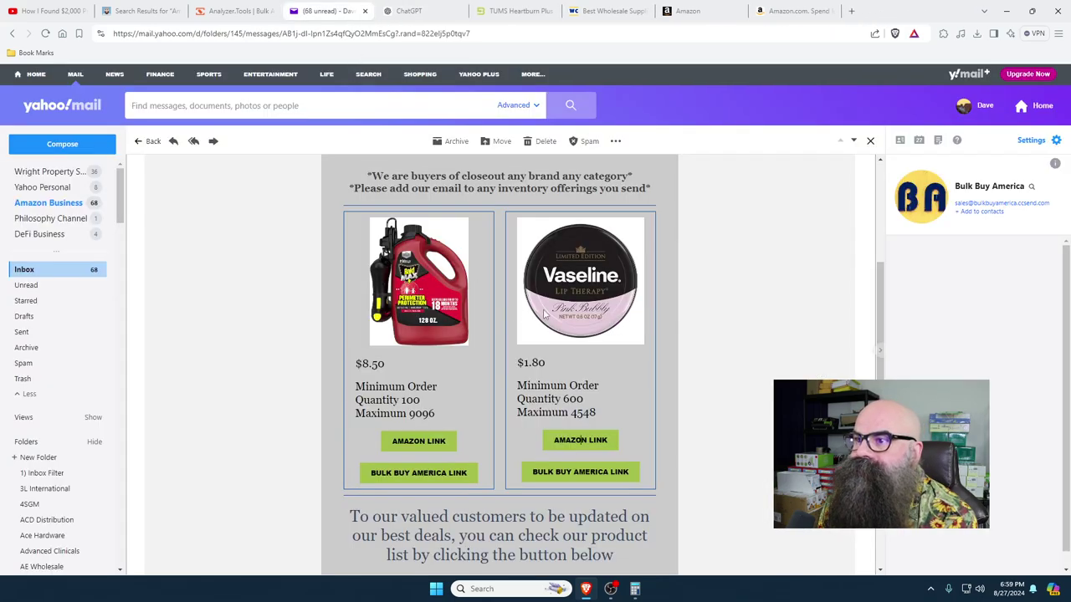
left_click(545, 140)
scroll(702, 412, "down", 3)
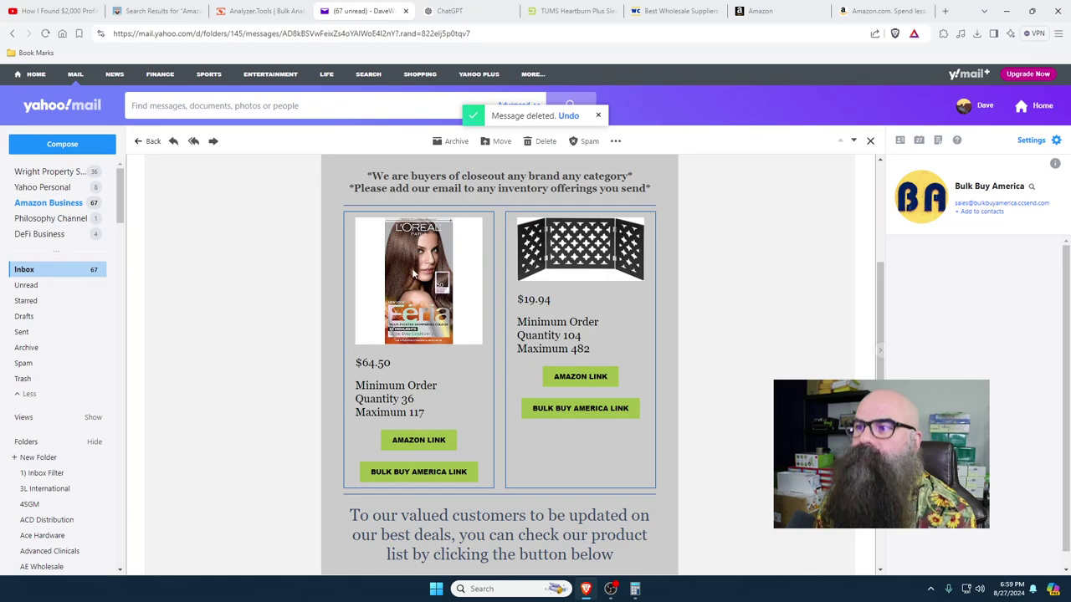
- Check the scan progress in Analyzer.Tools and delete the two Bulk Buy America emails offering L'Oréal Feria hair color
left_click(254, 11)
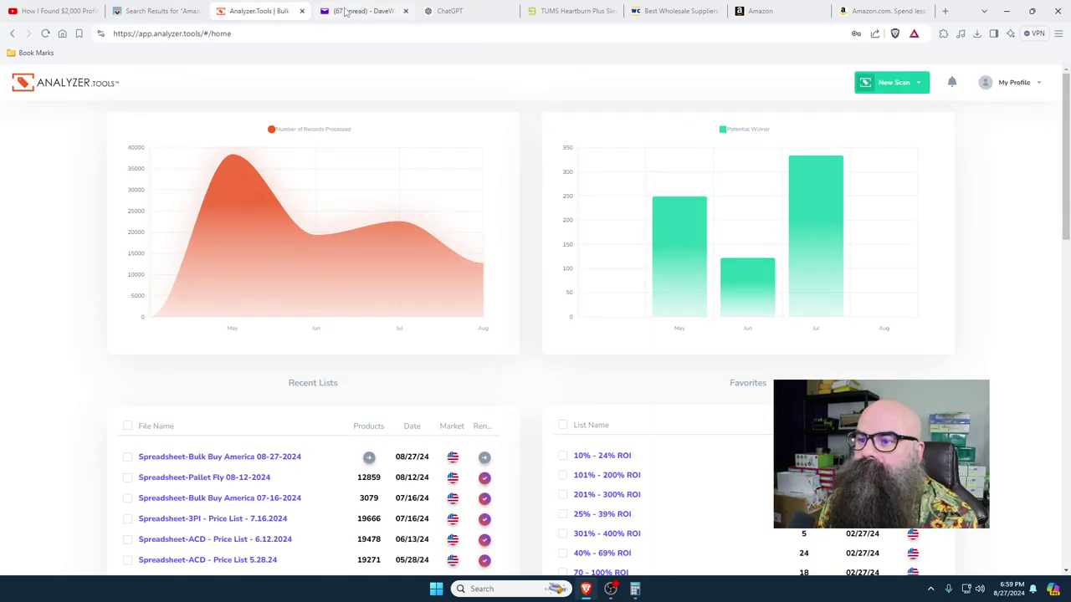
left_click(346, 11)
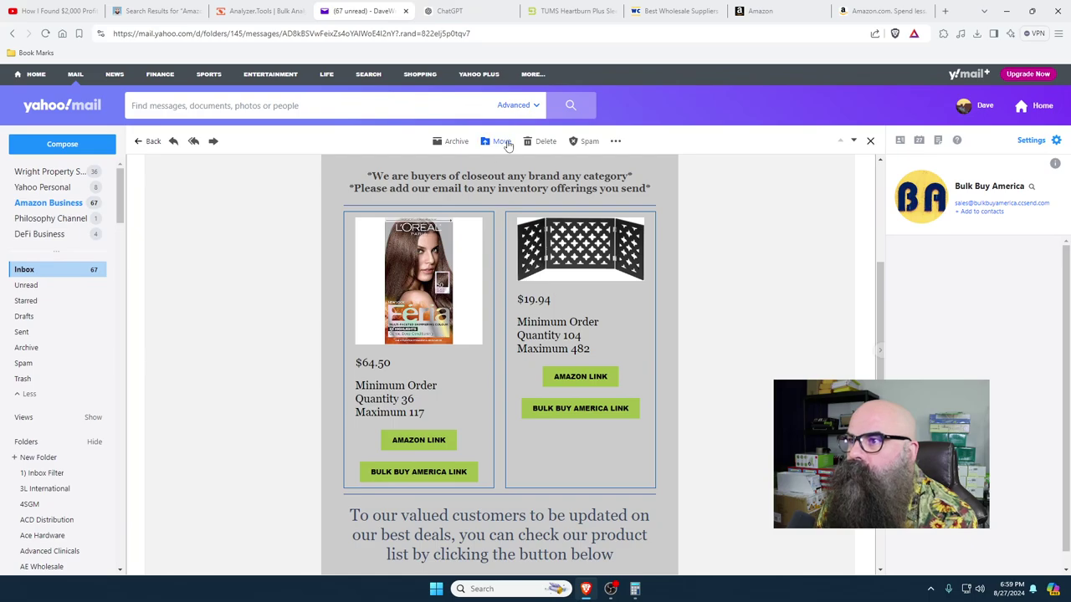
left_click(541, 144)
scroll(724, 484, "down", 3)
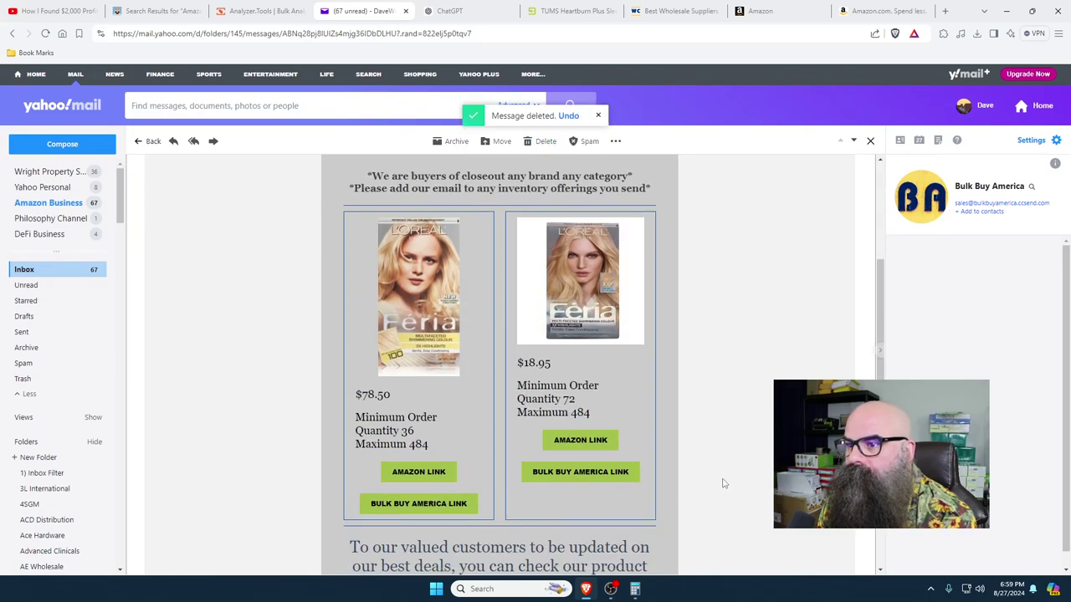
left_click(543, 141)
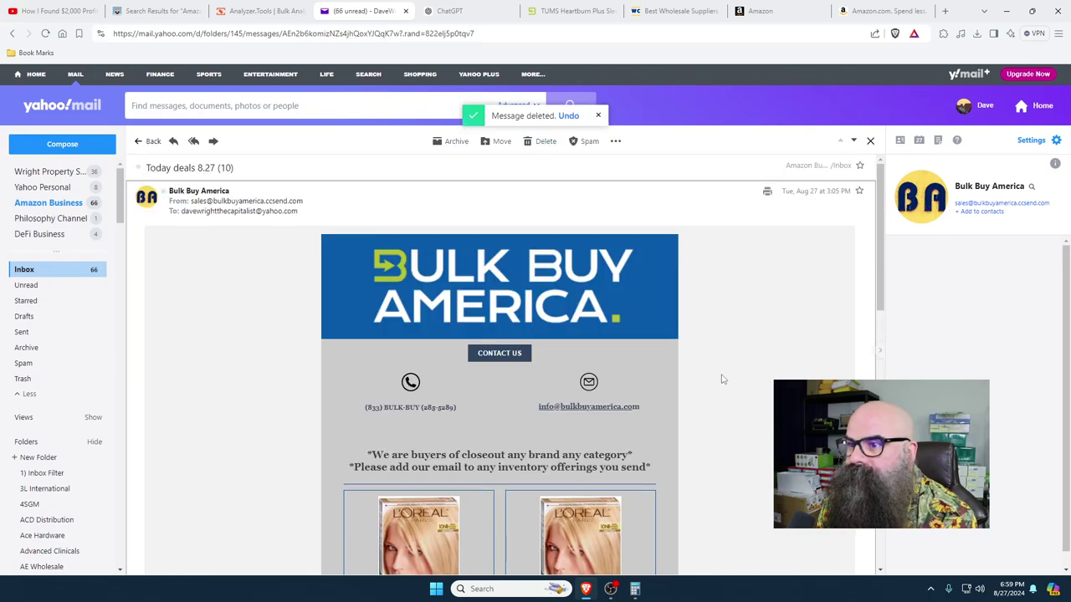
- Check and delete the two Bulk Buy America emails, Today deals 8.27 (10) and (9), offering L'Oréal Preference hair color
scroll(720, 377, "down", 3)
left_click(544, 141)
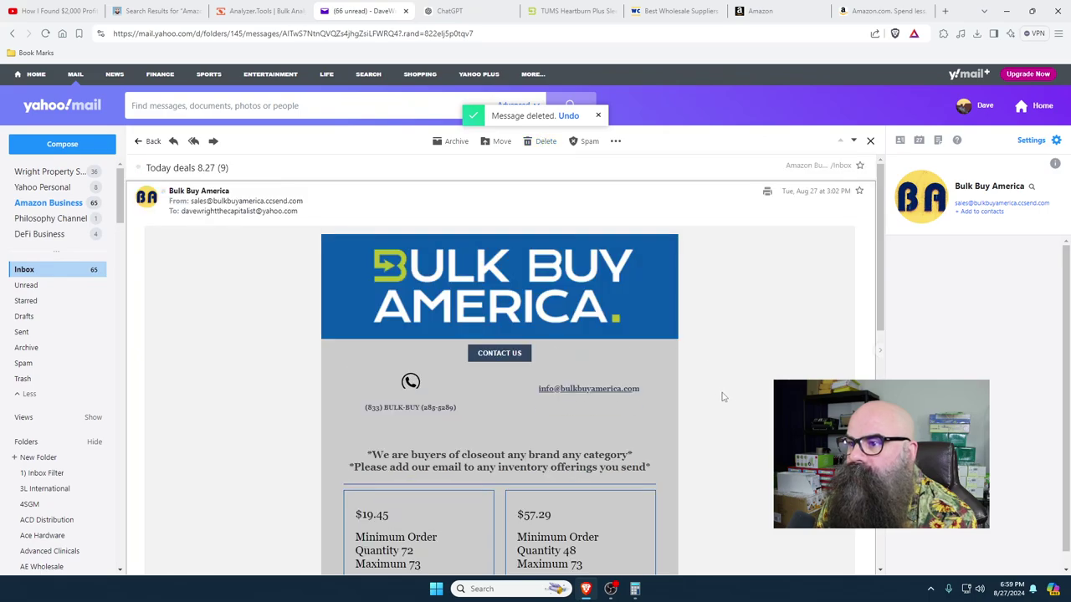
scroll(722, 399, "down", 3)
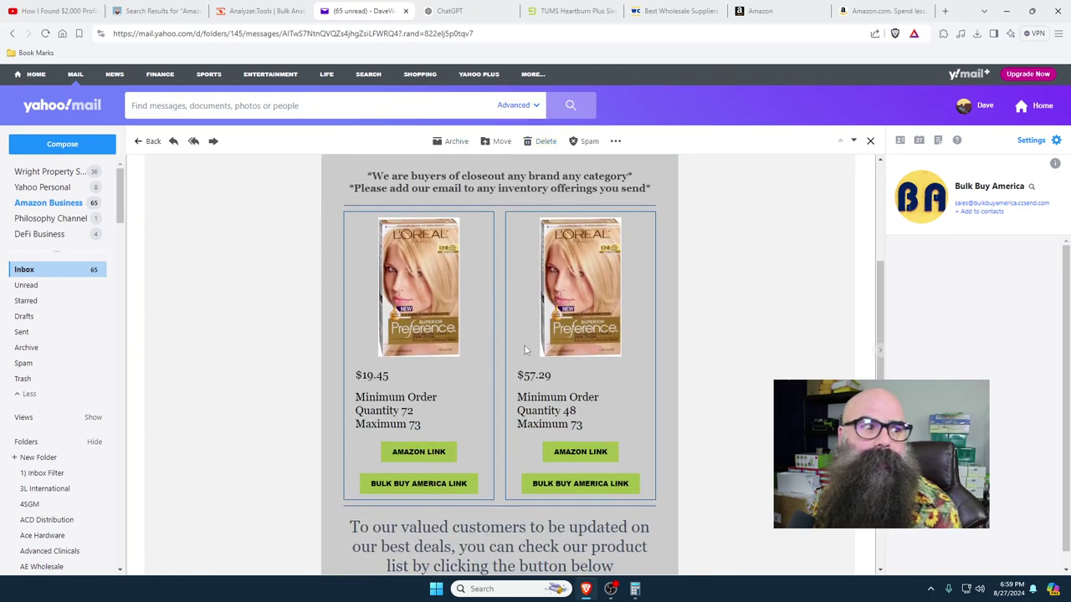
left_click(545, 142)
- Open the Amazon listing of the $4.00 Great Lash mascara from the offer email and enter the CAPTCHA characters to continue shopping
scroll(787, 377, "down", 2)
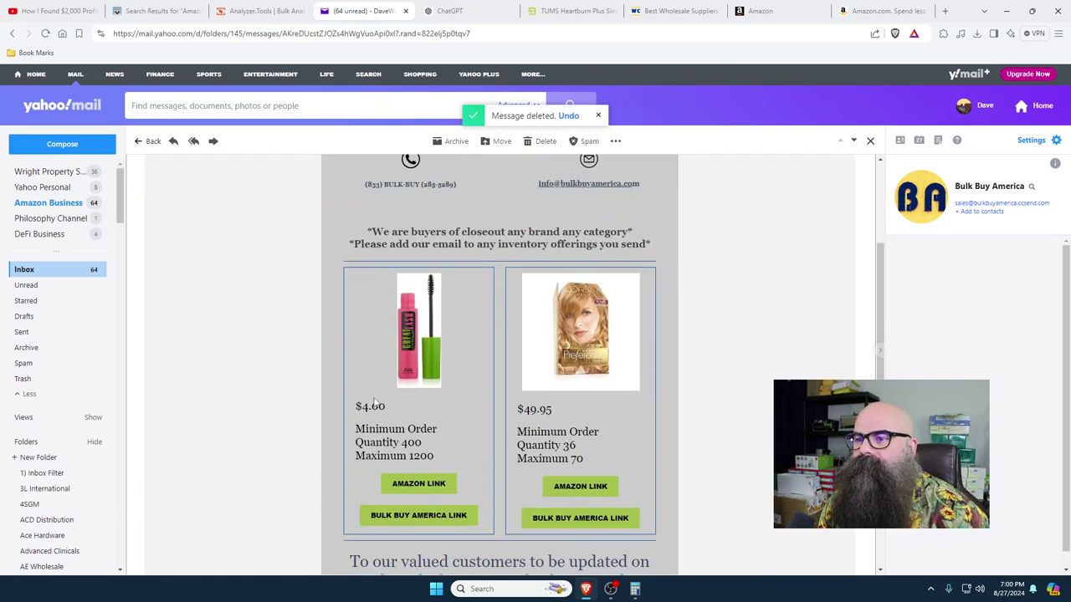
left_click(419, 485)
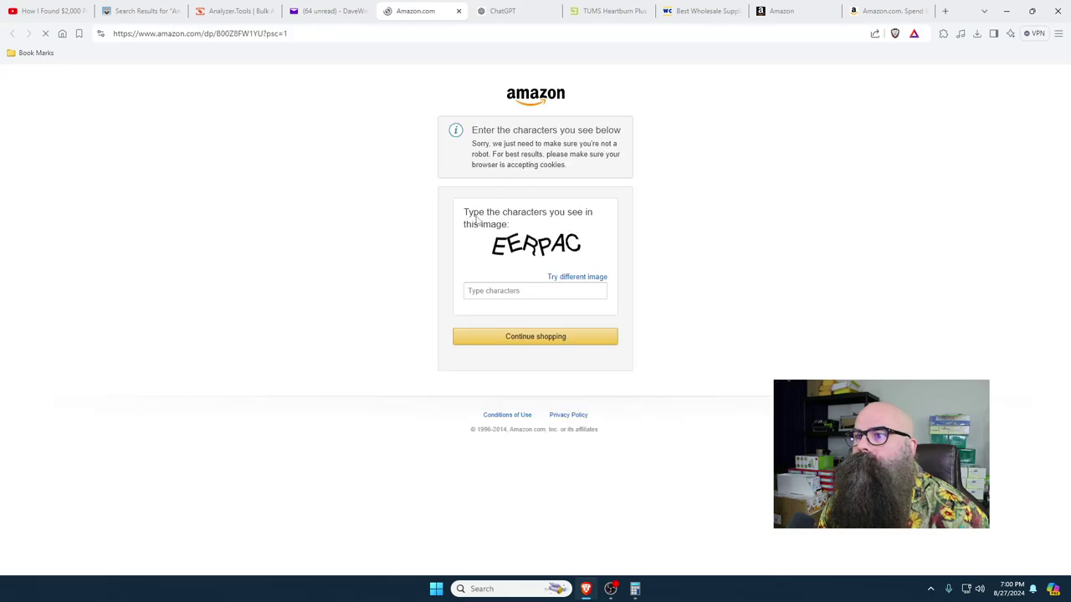
left_click(506, 293)
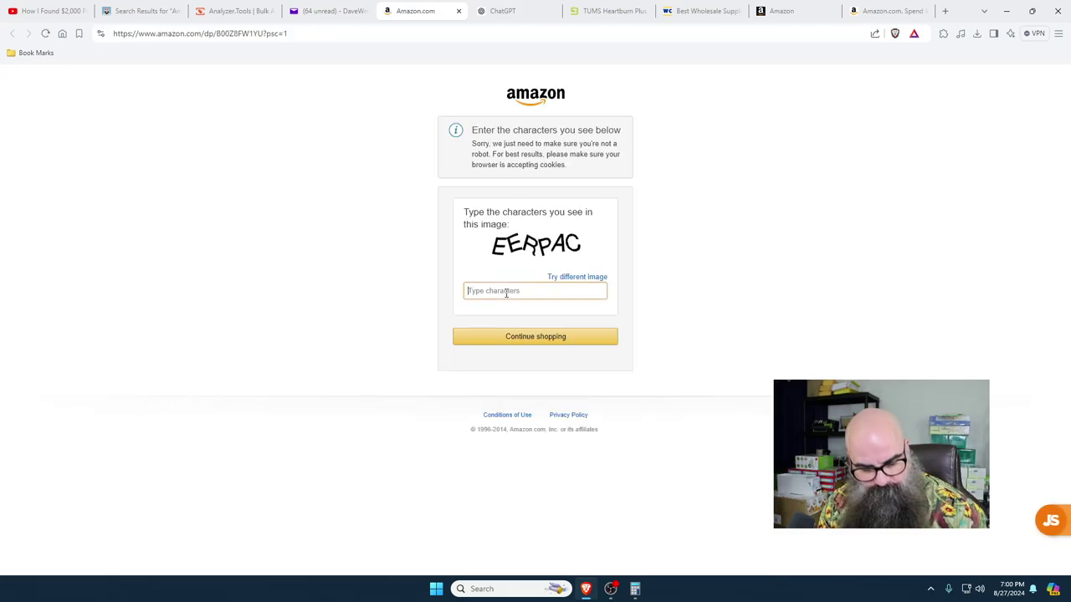
type("EERPAC")
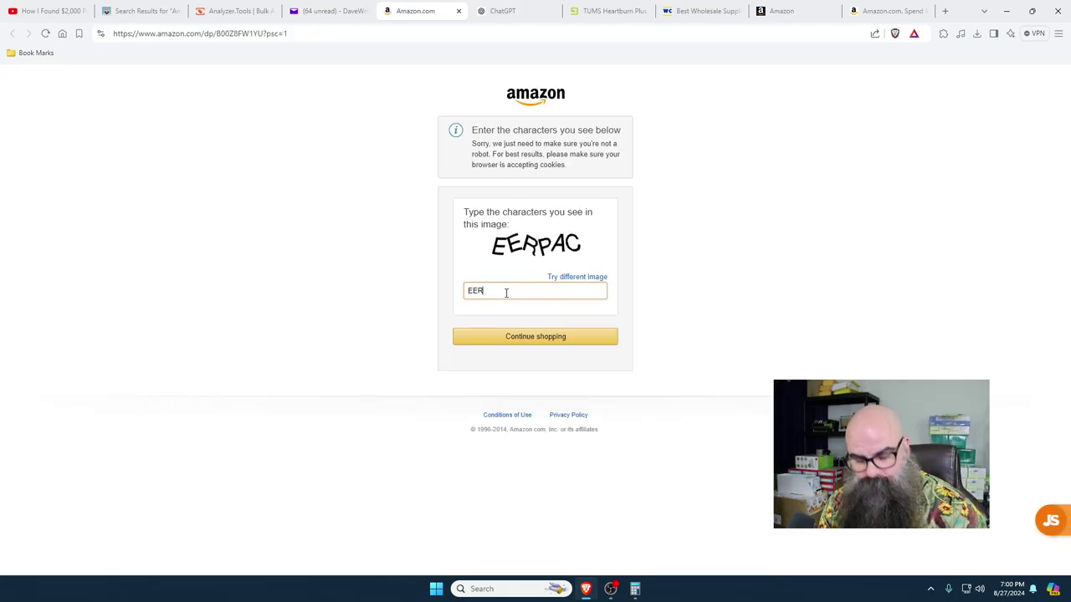
left_click(541, 338)
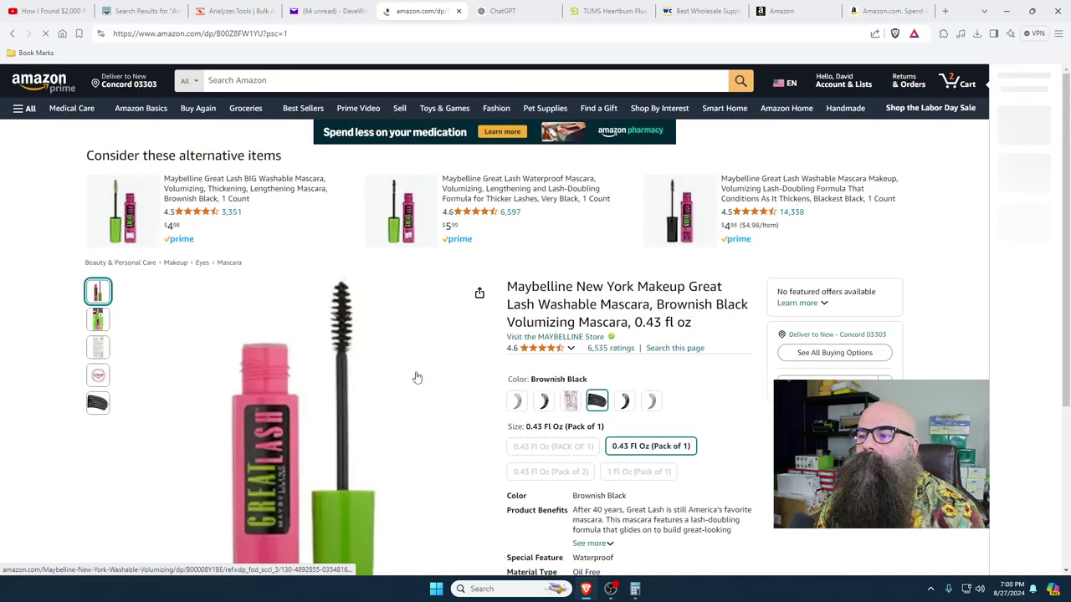
- Look over the Maybelline Great Lash listing, return to Yahoo Mail and delete the mascara email and the lip color email
scroll(414, 376, "down", 2)
scroll(403, 366, "up", 2)
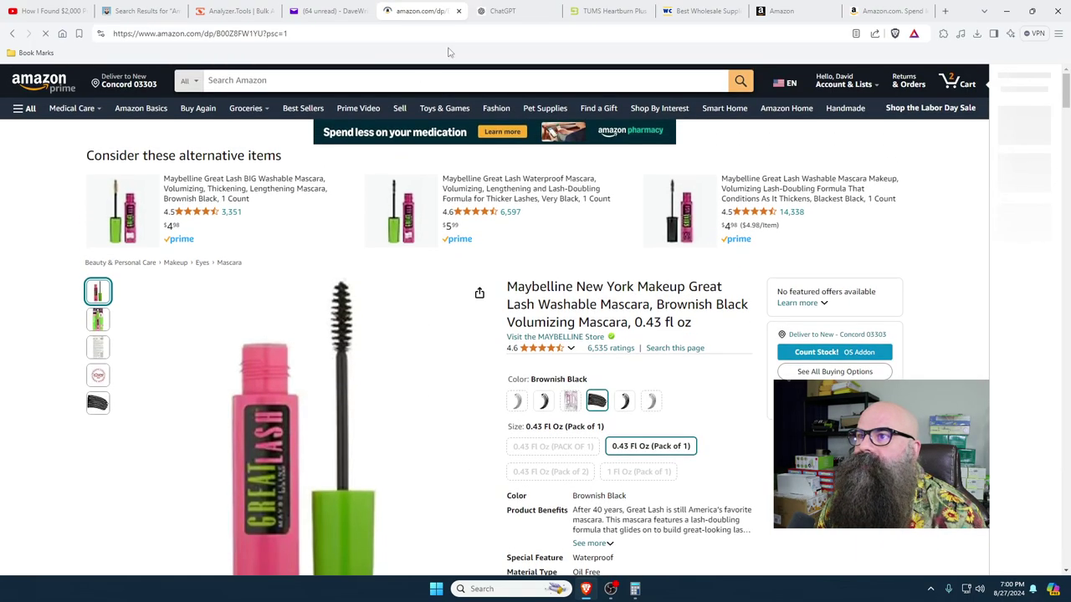
left_click(348, 17)
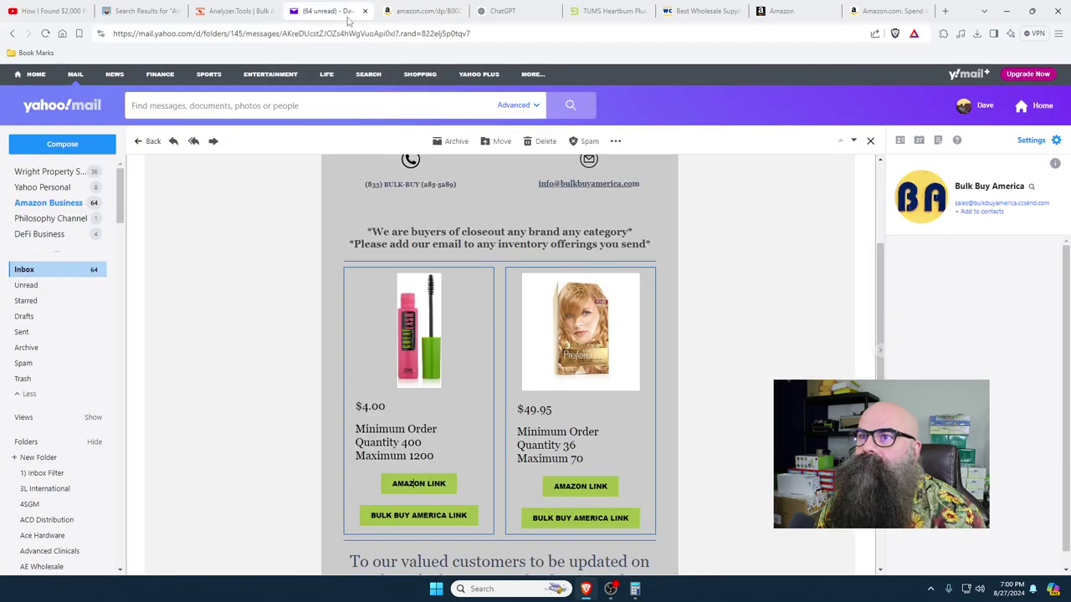
left_click(542, 148)
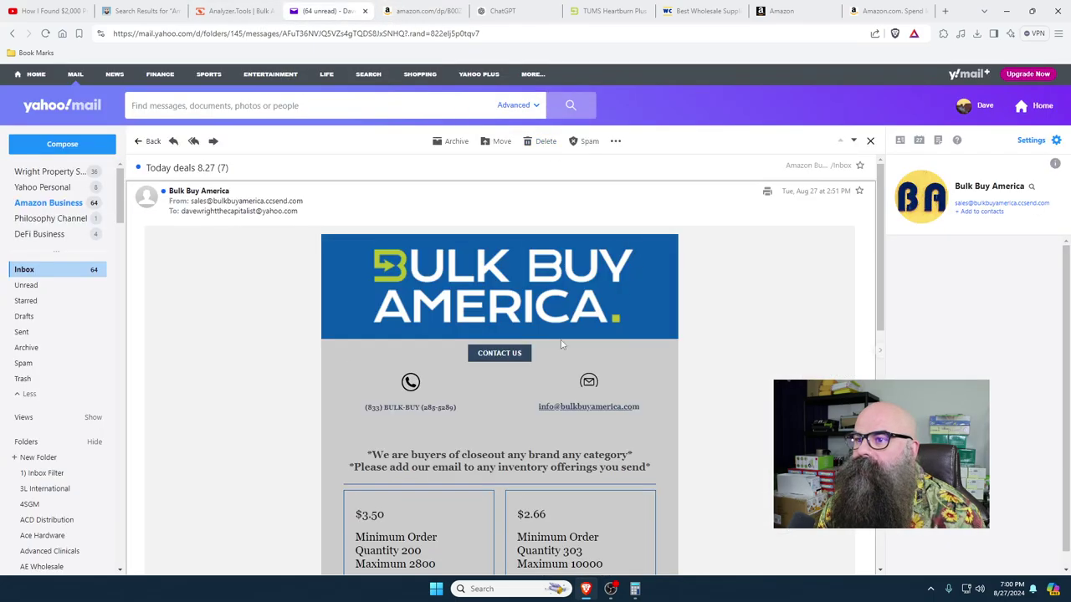
scroll(360, 409, "down", 2)
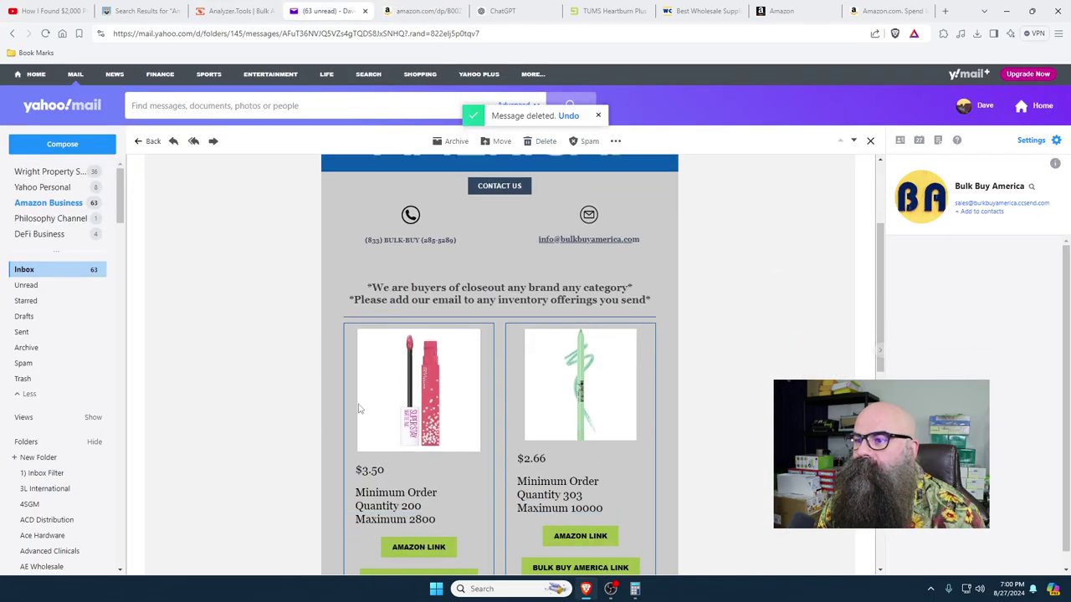
left_click(545, 149)
- Examine the Helen of Troy curling iron offer email and bring up a cleared Calculator beside it
scroll(373, 435, "down", 3)
scroll(376, 424, "down", 1)
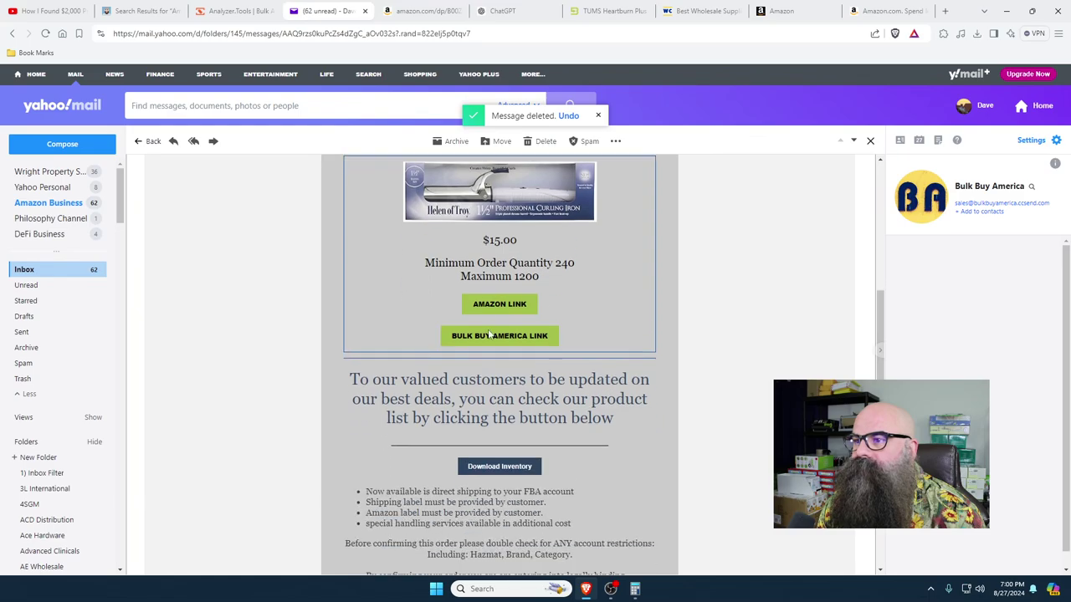
scroll(512, 372, "up", 1)
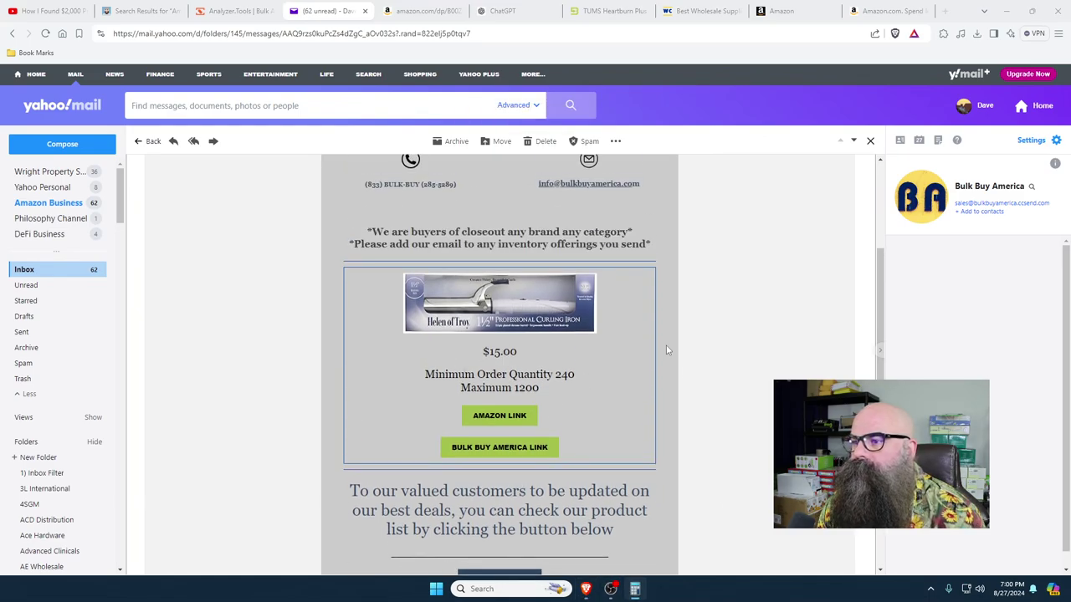
left_click(635, 589)
left_click_drag(235, 200, 748, 201)
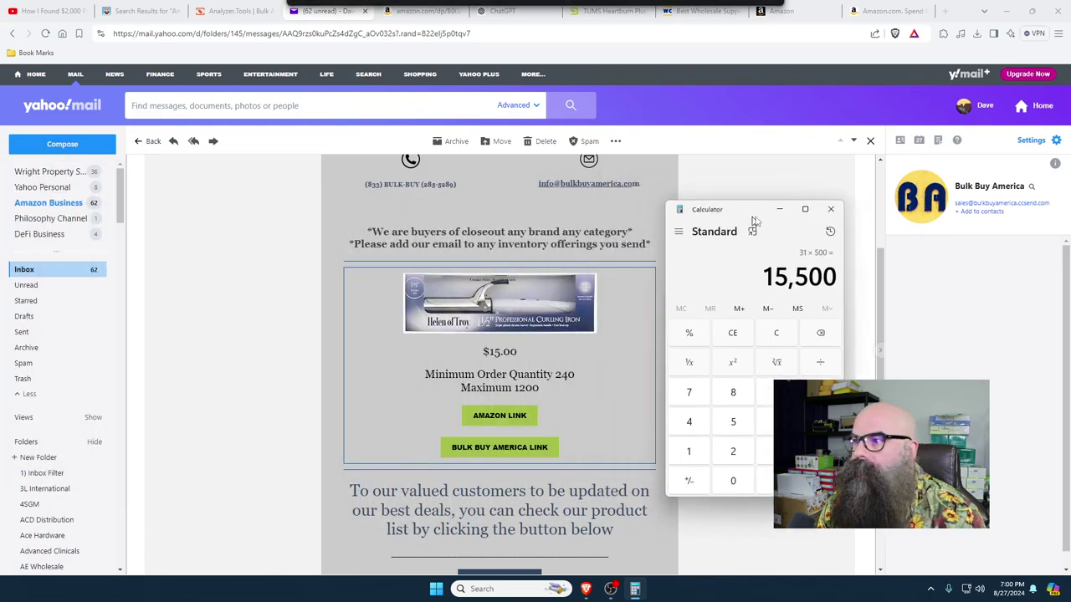
left_click(784, 328)
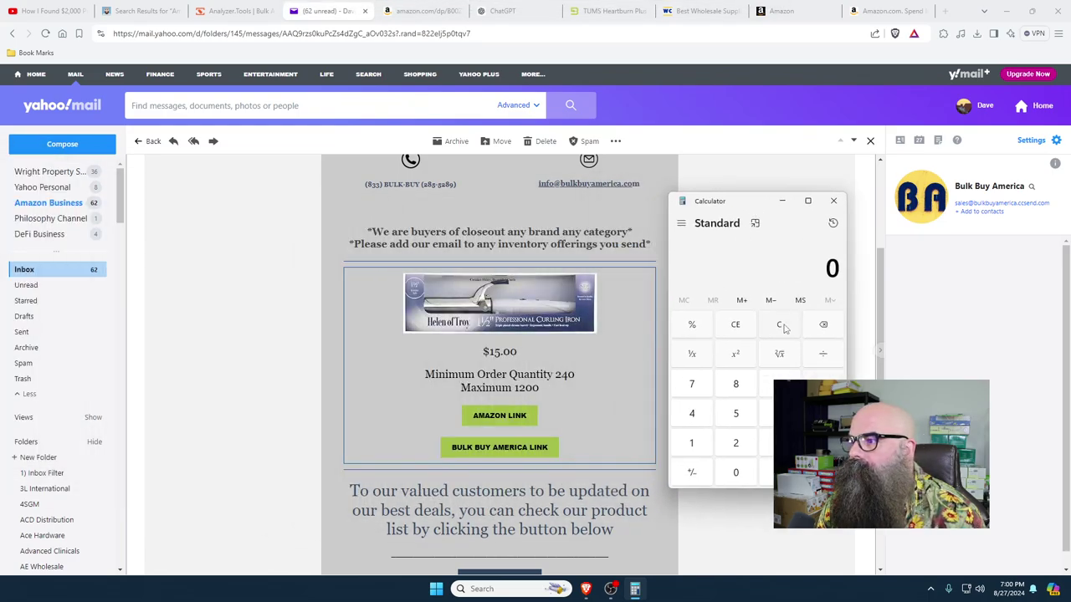
left_click(692, 445)
left_click(736, 413)
left_click(694, 414)
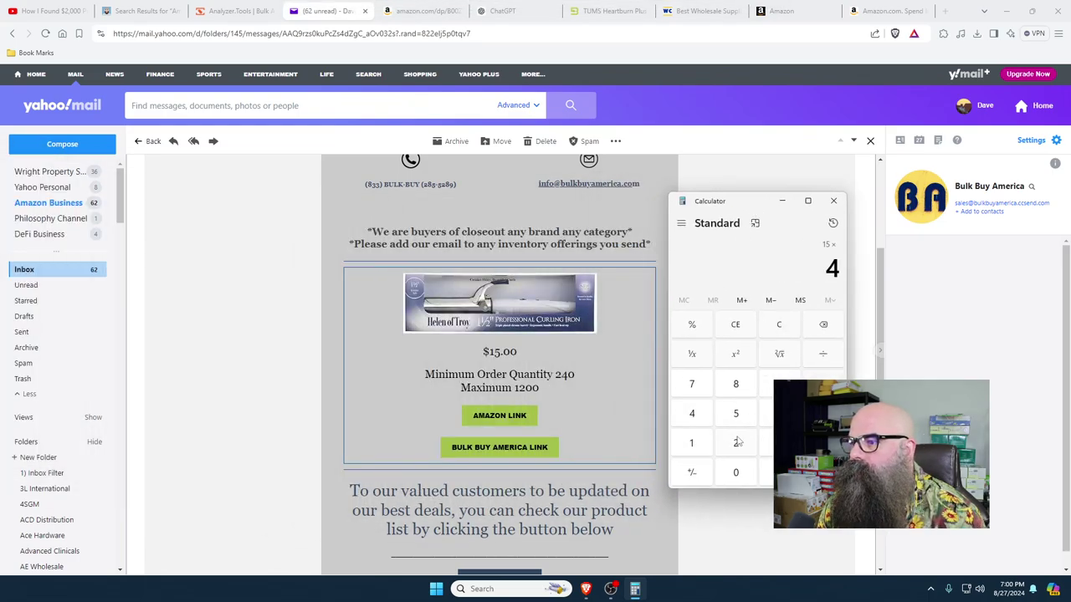
left_click(736, 443)
left_click(738, 473)
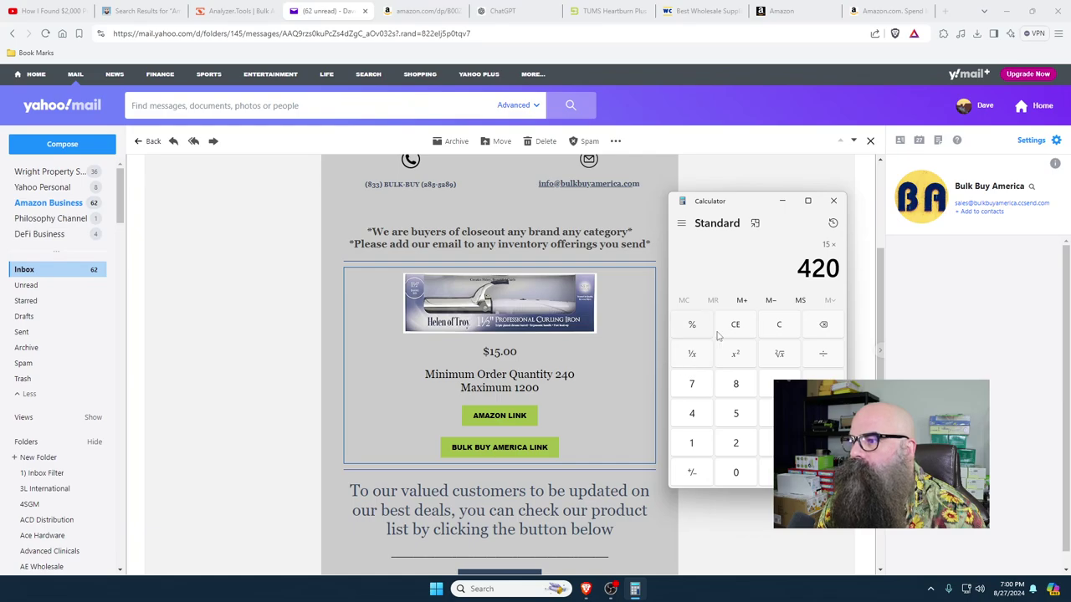
left_click(781, 327)
left_click(736, 443)
left_click(692, 413)
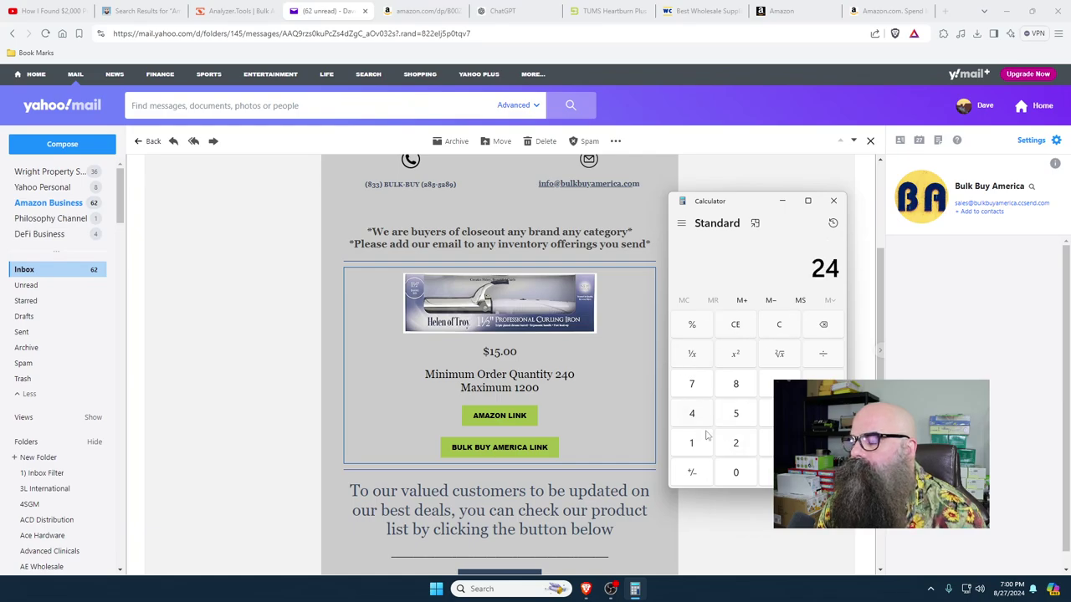
left_click(736, 474)
left_click(692, 444)
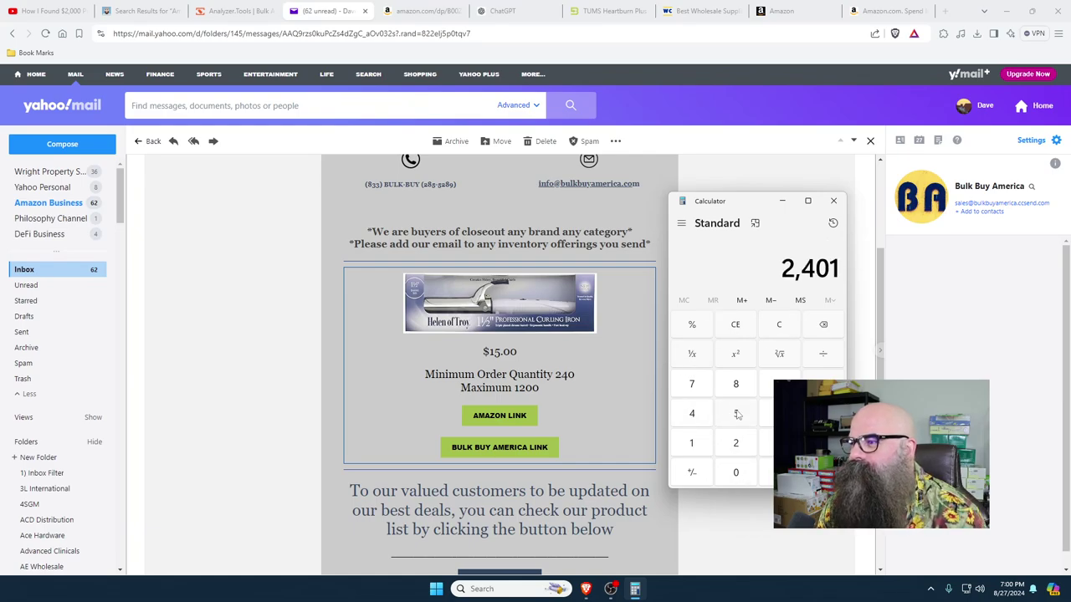
left_click(736, 414)
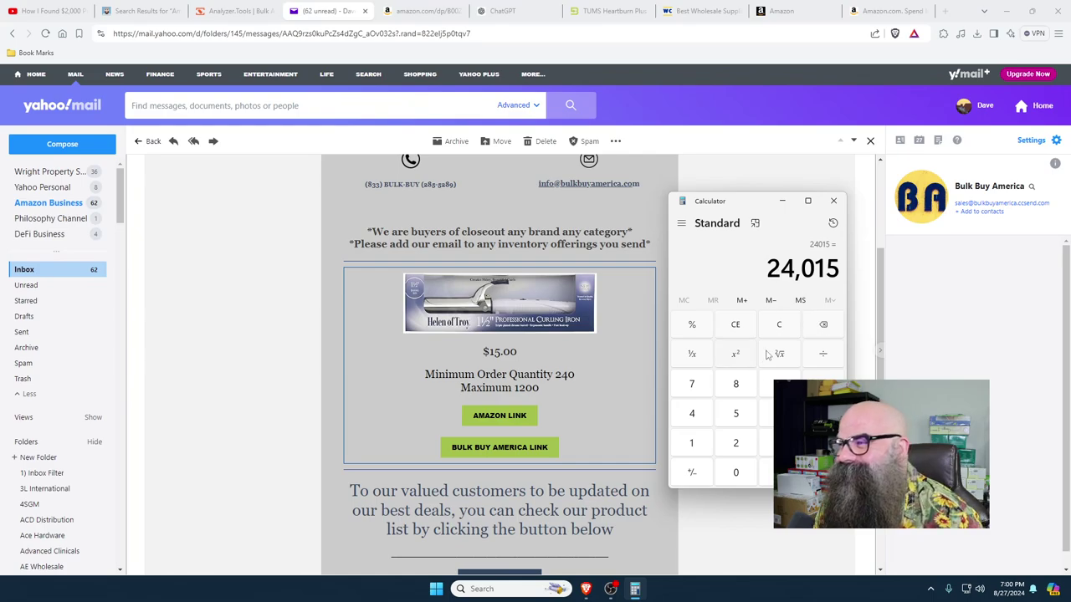
- Calculate the minimum order cost of the Helen of Troy curling iron as 15 × 240 in the Calculator
left_click(779, 327)
left_click(692, 443)
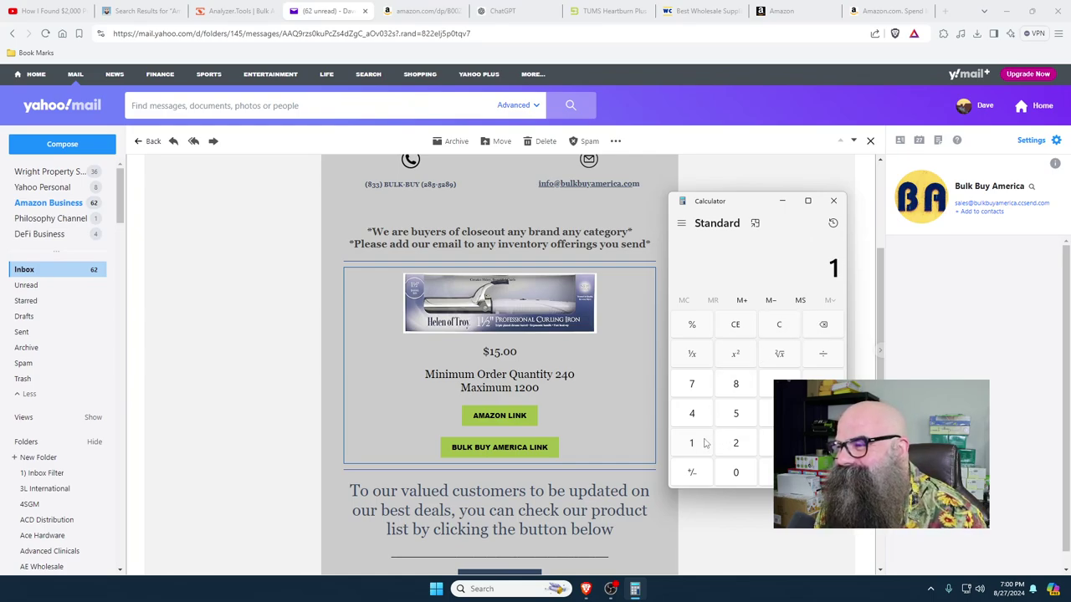
left_click(736, 413)
left_click(735, 443)
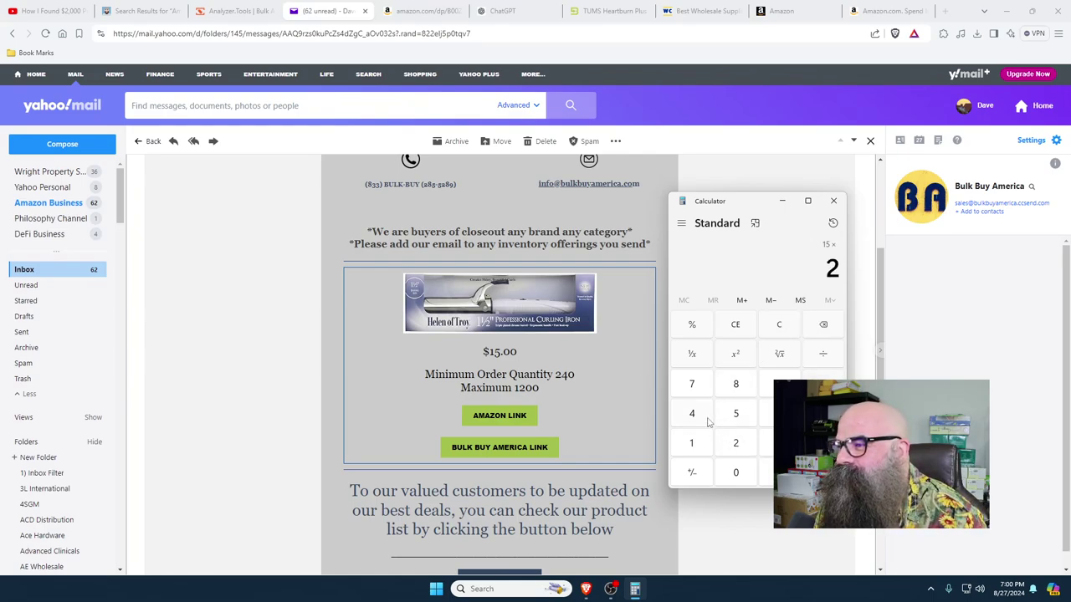
left_click(692, 414)
left_click(735, 473)
left_click(823, 473)
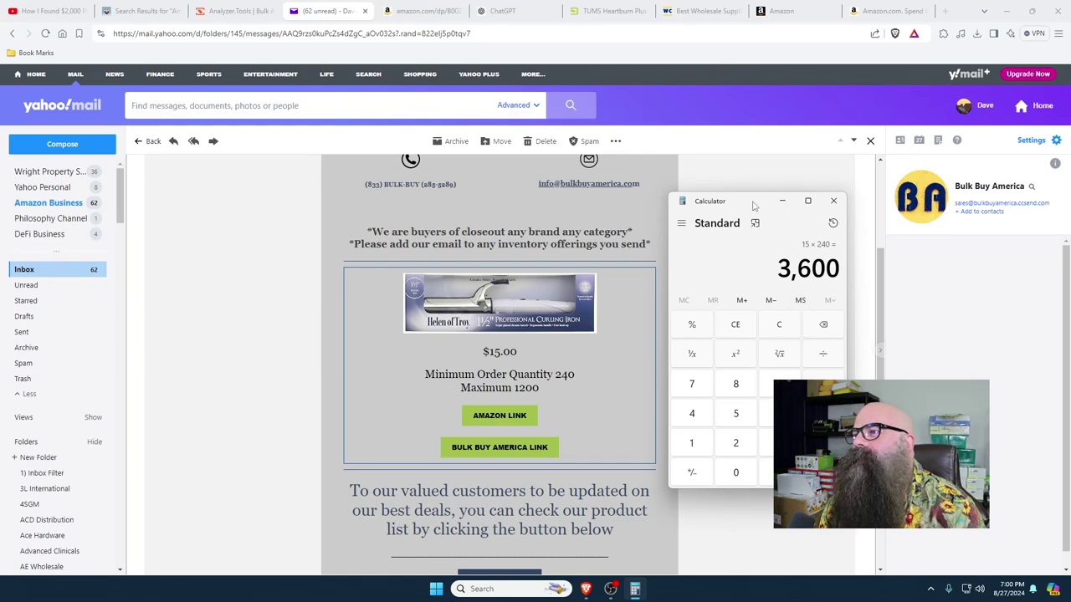
- Delete the Helen of Troy curling iron email and the next Bulk Buy America email offering curling irons at $18.50 and $29.00
left_click(530, 143)
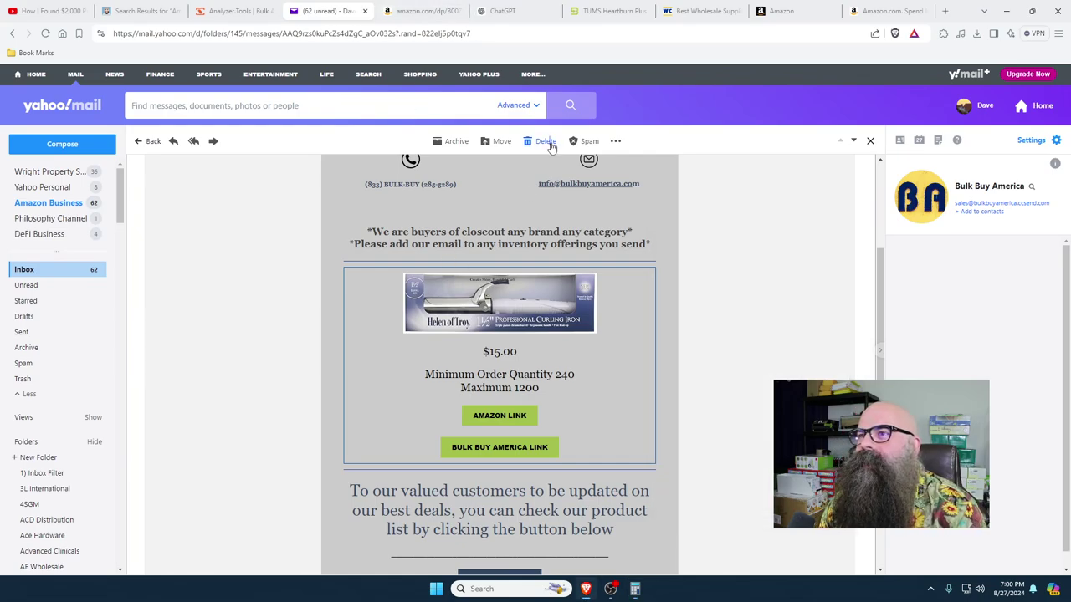
scroll(419, 359, "down", 3)
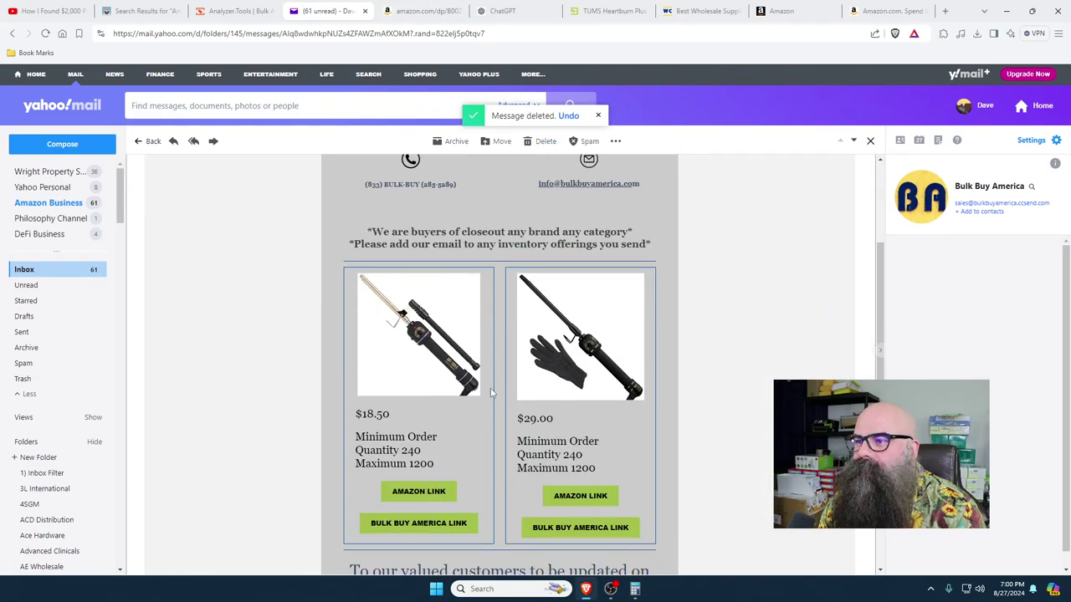
left_click(545, 144)
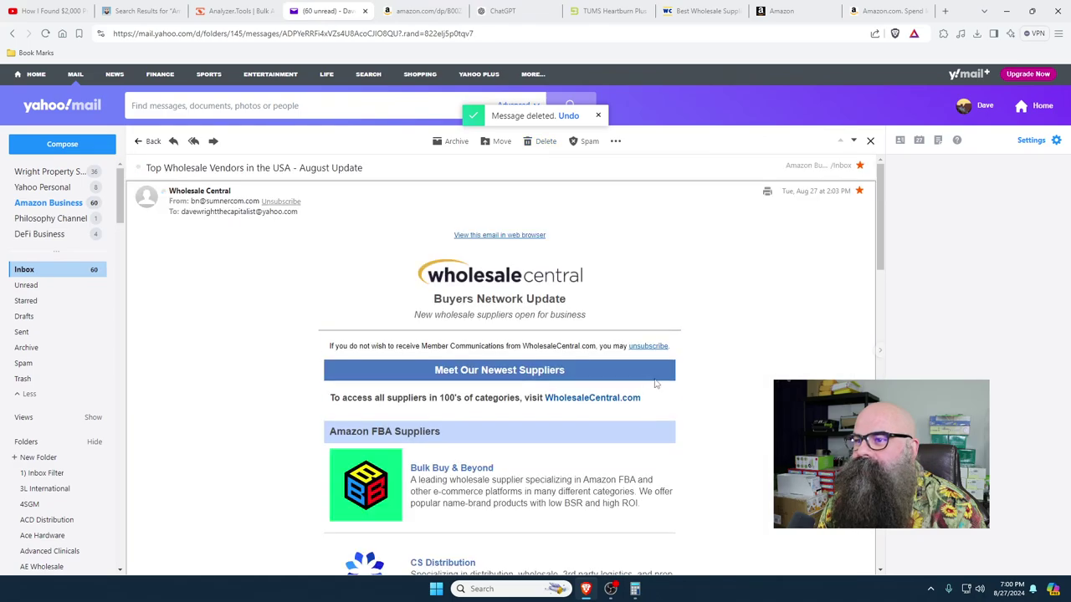
- Read through the supplier list in the Wholesale Central "Top Wholesale Vendors in the USA - August Update" email, focusing on Amazon FBA Suppliers
scroll(658, 387, "down", 3)
scroll(548, 389, "up", 3)
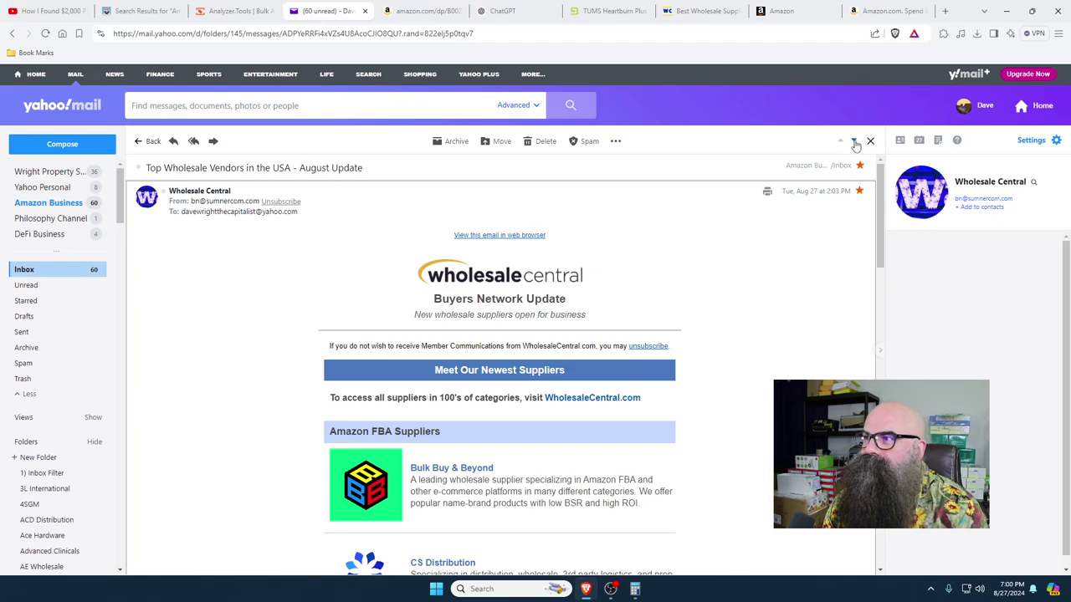
scroll(602, 405, "down", 1)
scroll(608, 404, "down", 10)
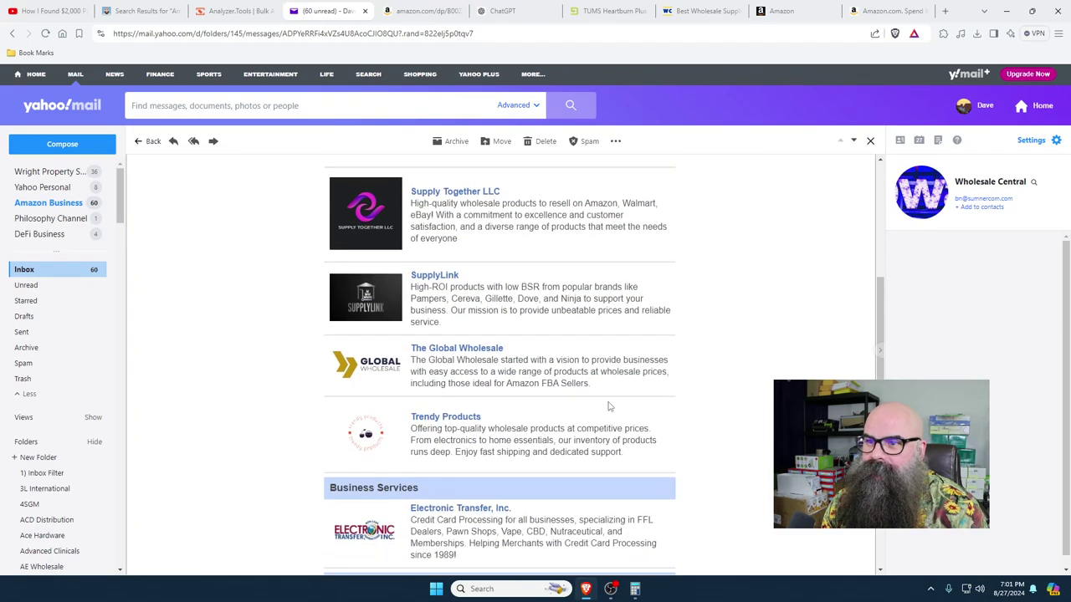
scroll(609, 406, "down", 4)
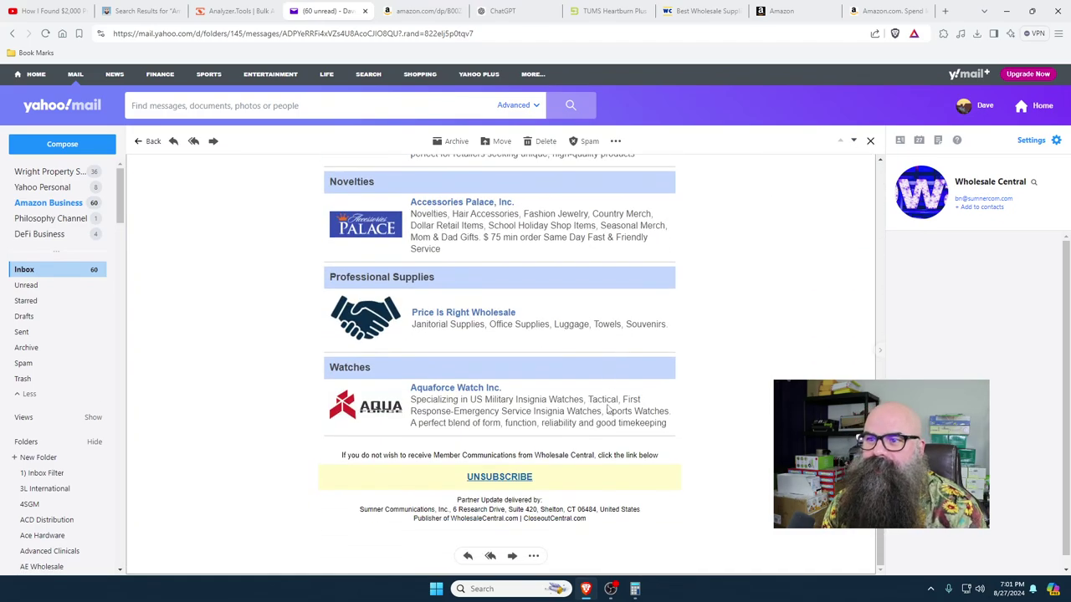
scroll(608, 409, "up", 4)
scroll(609, 410, "up", 10)
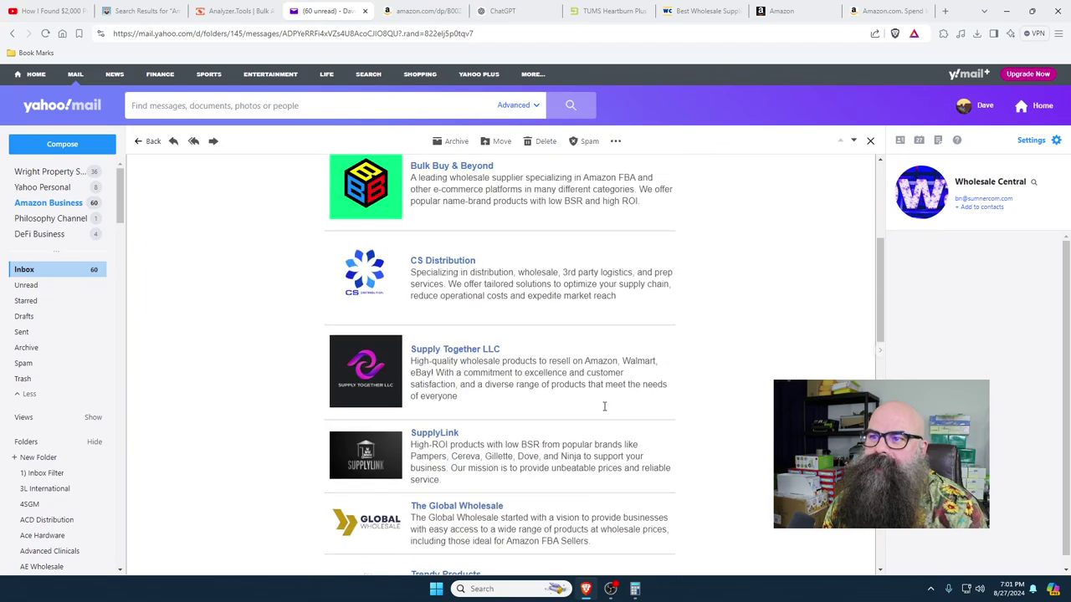
scroll(433, 419, "down", 2)
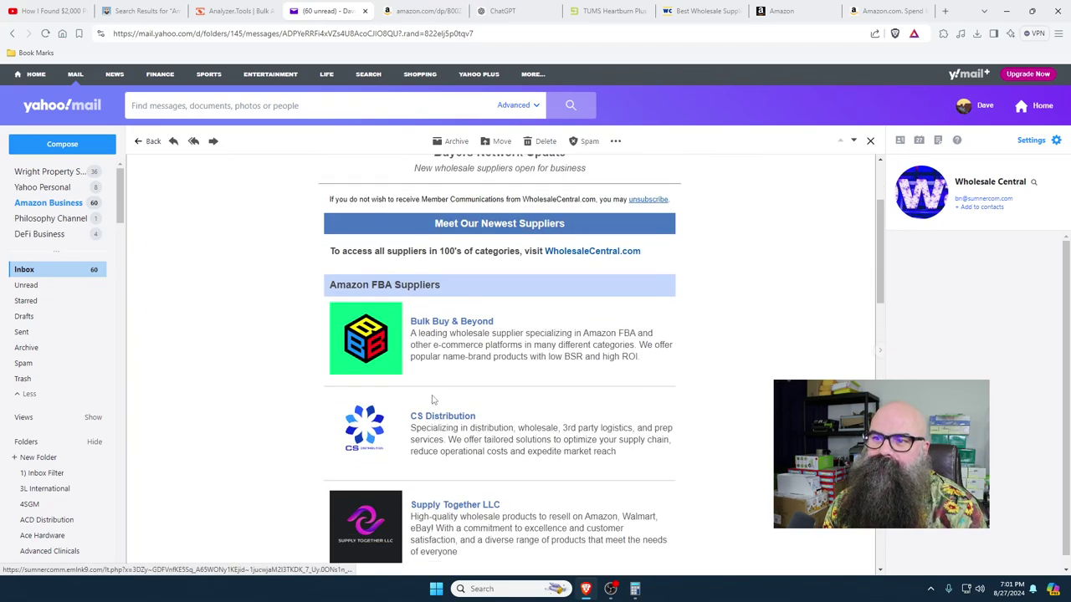
- Review the remaining Amazon FBA supplier entries in the Wholesale Central email, from CS Distribution down to Trendy Products
scroll(283, 343, "down", 3)
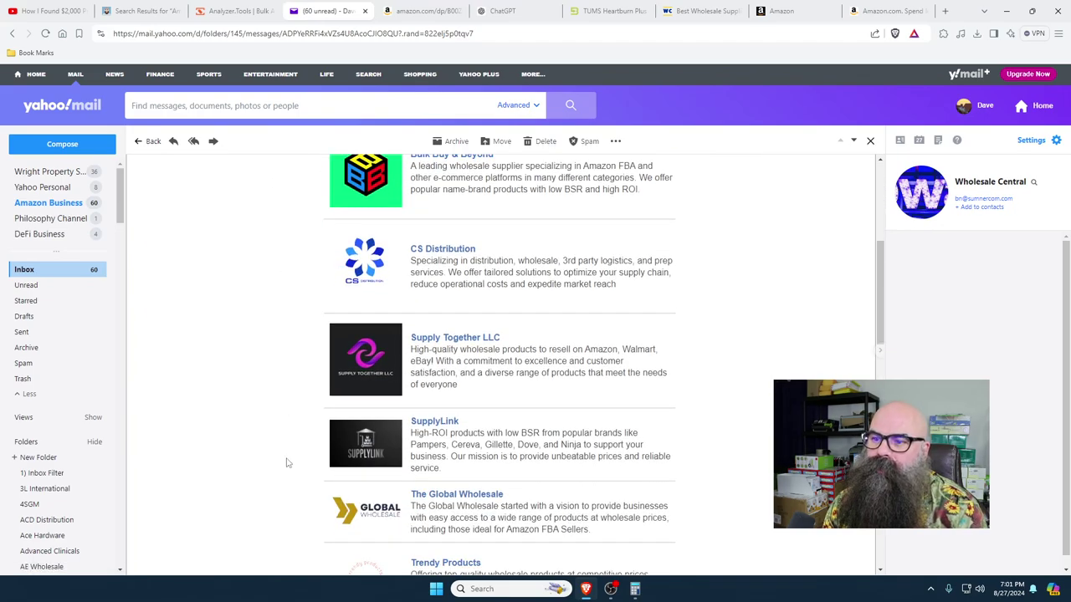
scroll(311, 452, "down", 2)
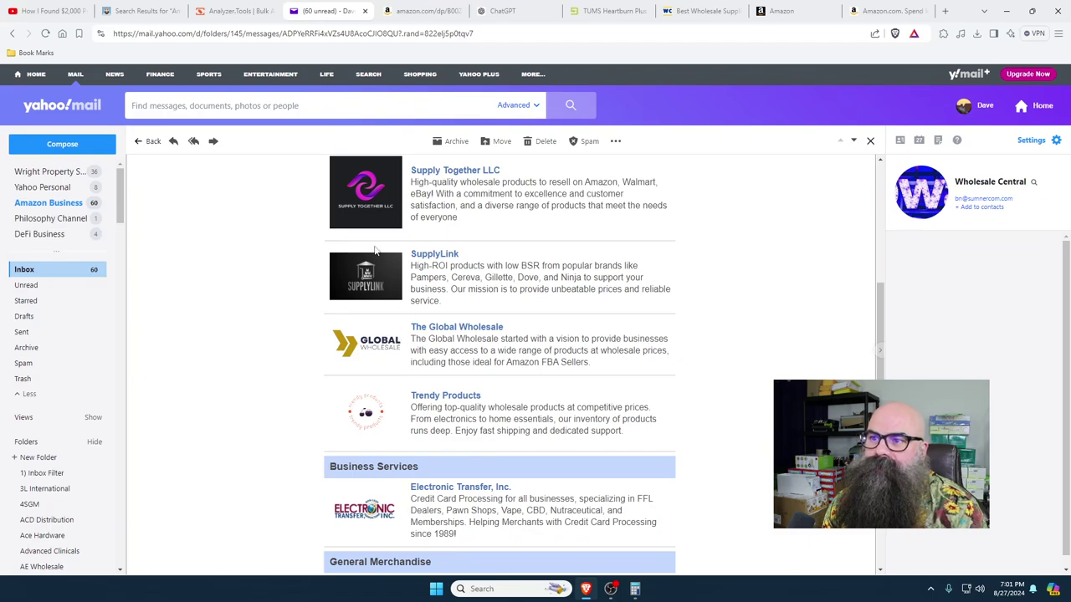
scroll(501, 356, "up", 2)
scroll(492, 362, "up", 1)
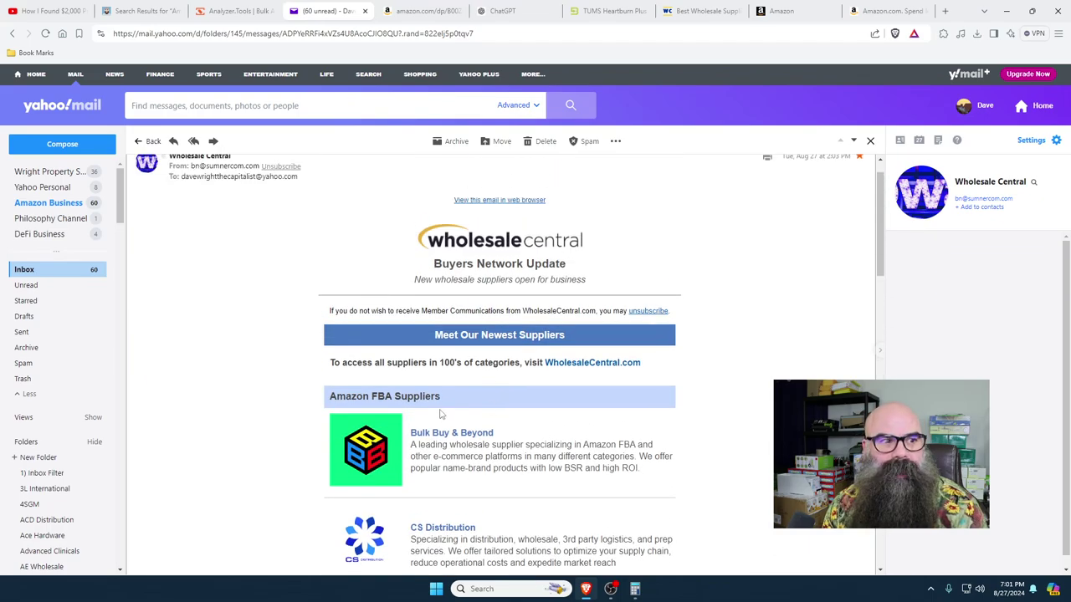
scroll(556, 441, "up", 1)
- Go to the "Today deals 8.27 (4)" email, check its $26.00 curling iron offer and delete the message
left_click(854, 140)
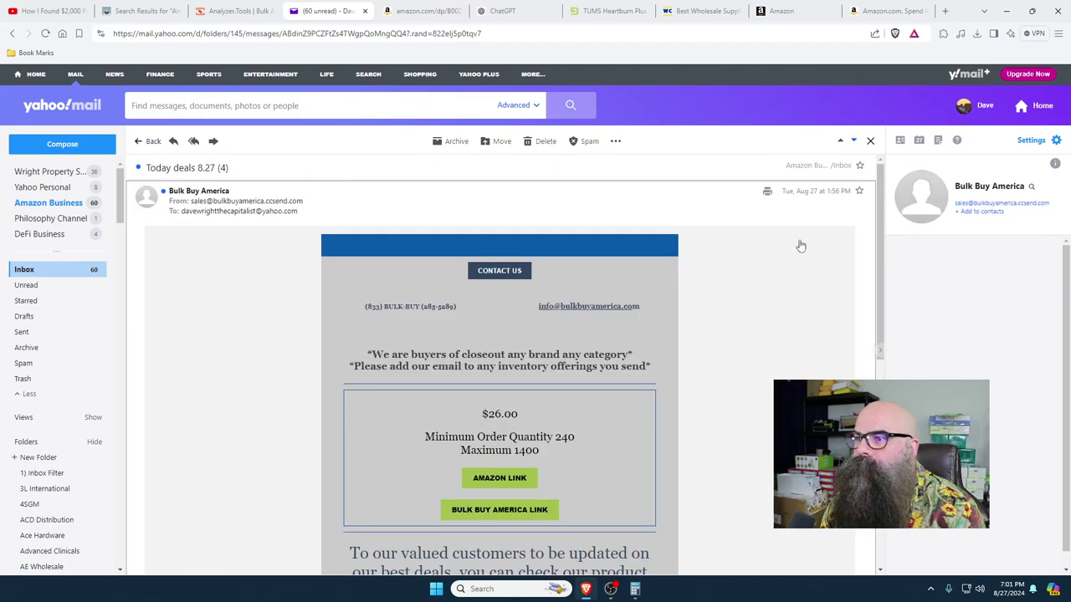
scroll(285, 358, "down", 2)
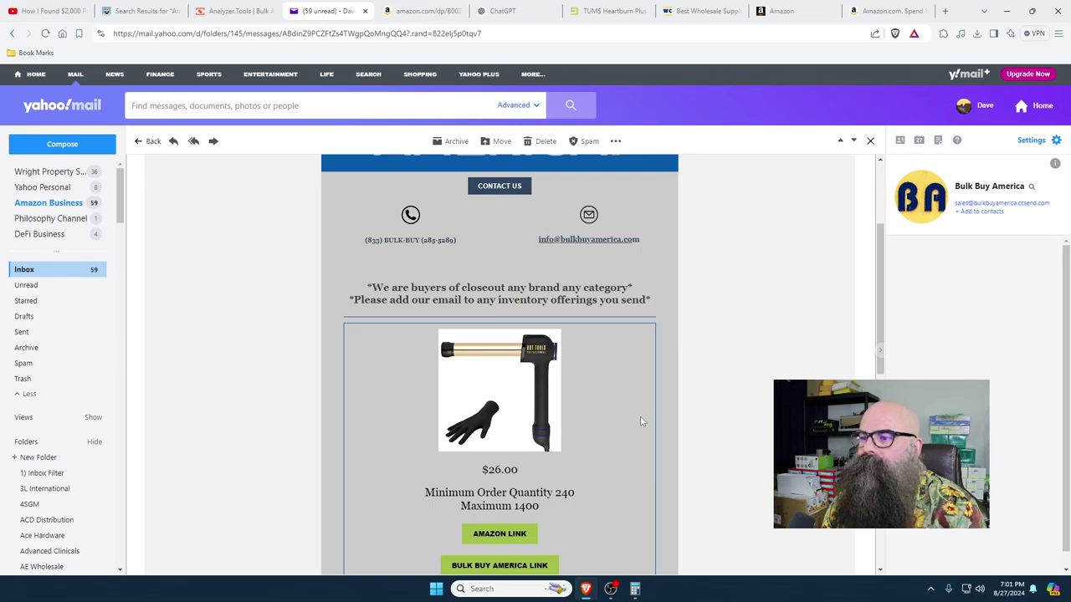
scroll(641, 421, "down", 1)
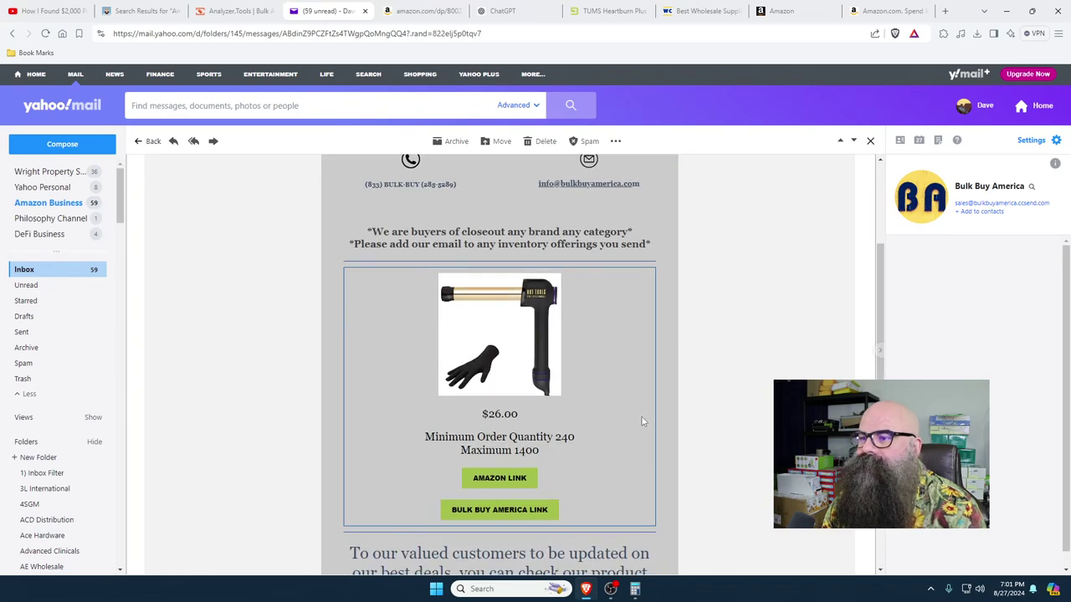
left_click(545, 141)
- Check and delete the next two Bulk Buy America emails, offering a hair brush with a curling wand and two curling irons
scroll(754, 410, "down", 2)
scroll(754, 411, "down", 2)
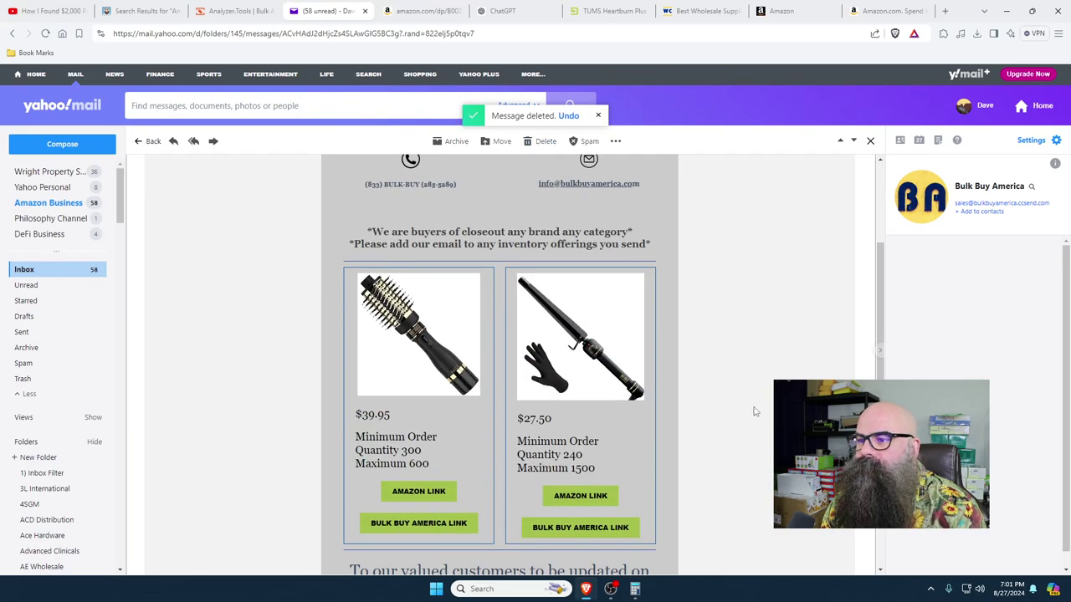
key("Delete")
scroll(755, 350, "down", 4)
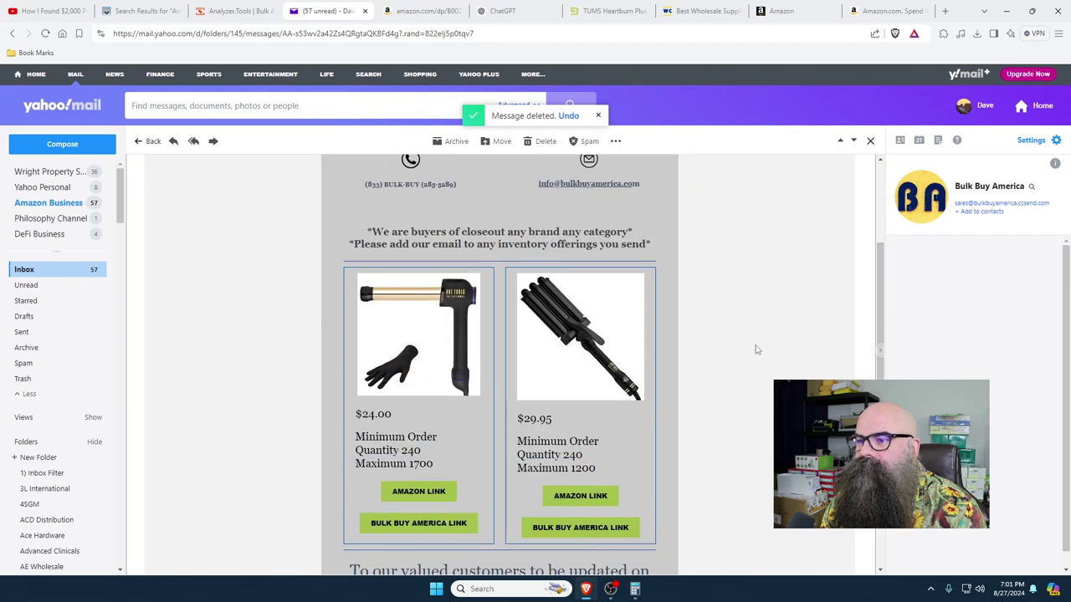
left_click(549, 142)
- Skim the Amazon "Your FBA Inventory" notice about the bug zapper racket and move on to the following email
scroll(728, 365, "down", 1)
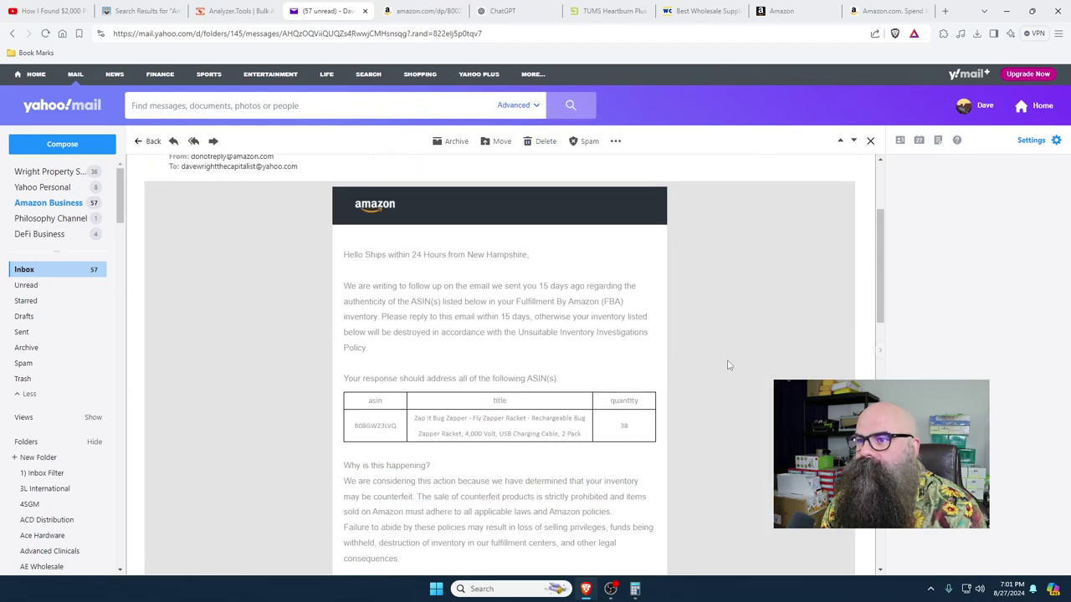
scroll(962, 329, "up", 2)
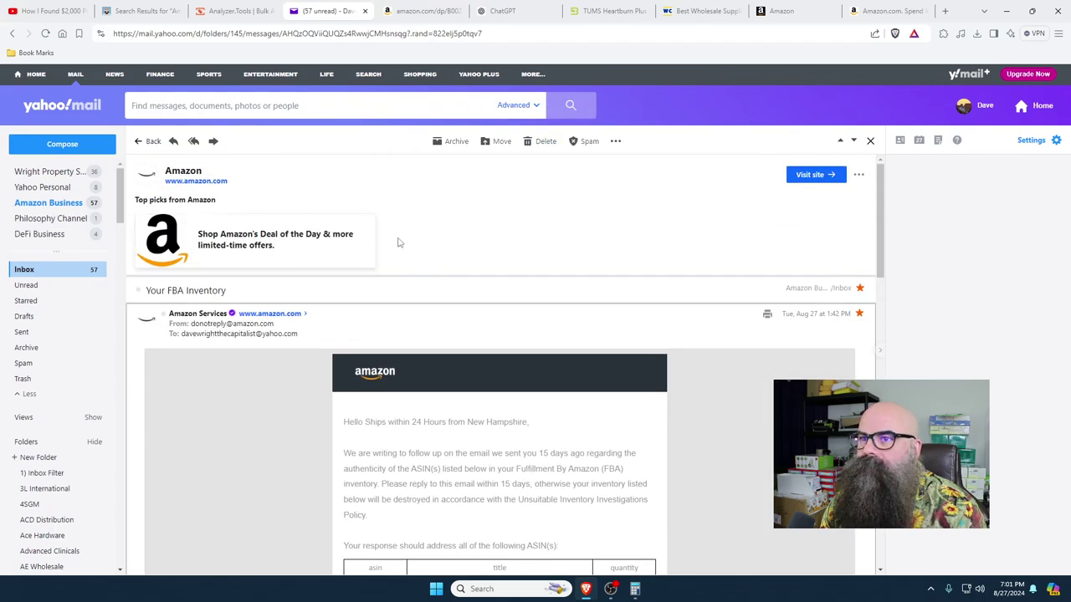
left_click(854, 142)
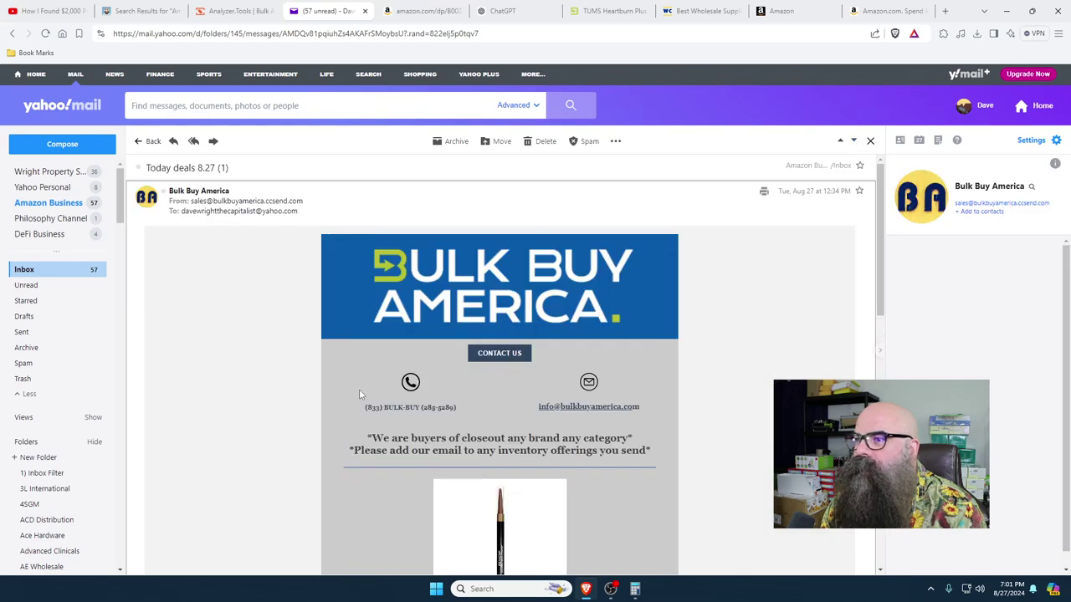
- Open the Amazon listing of the $3.00 eyebrow pencil from the deal email, entering the captcha characters to reach the product page
scroll(304, 407, "down", 3)
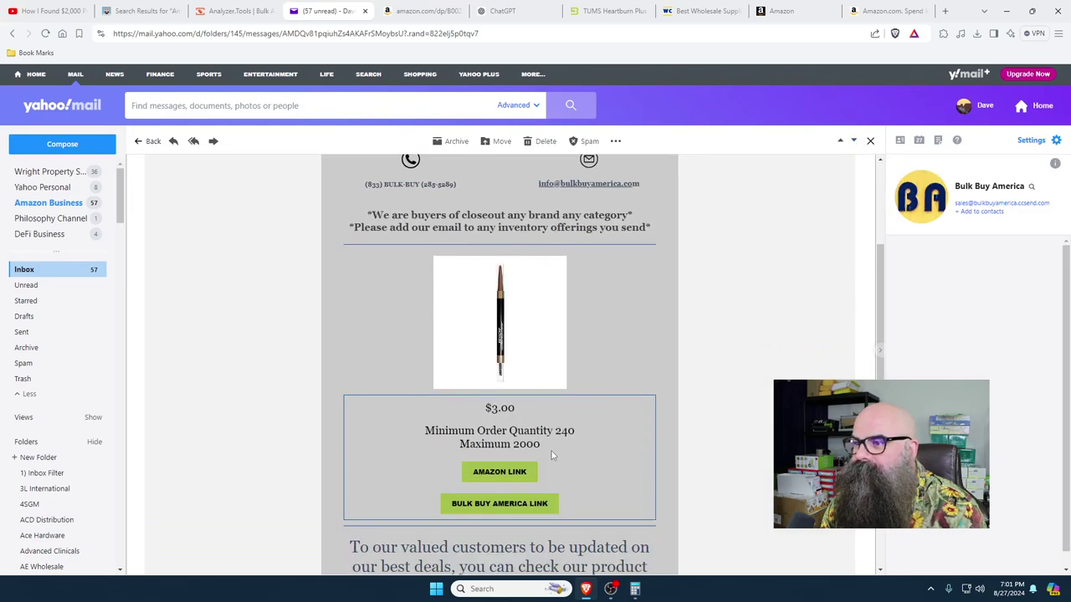
left_click(502, 476)
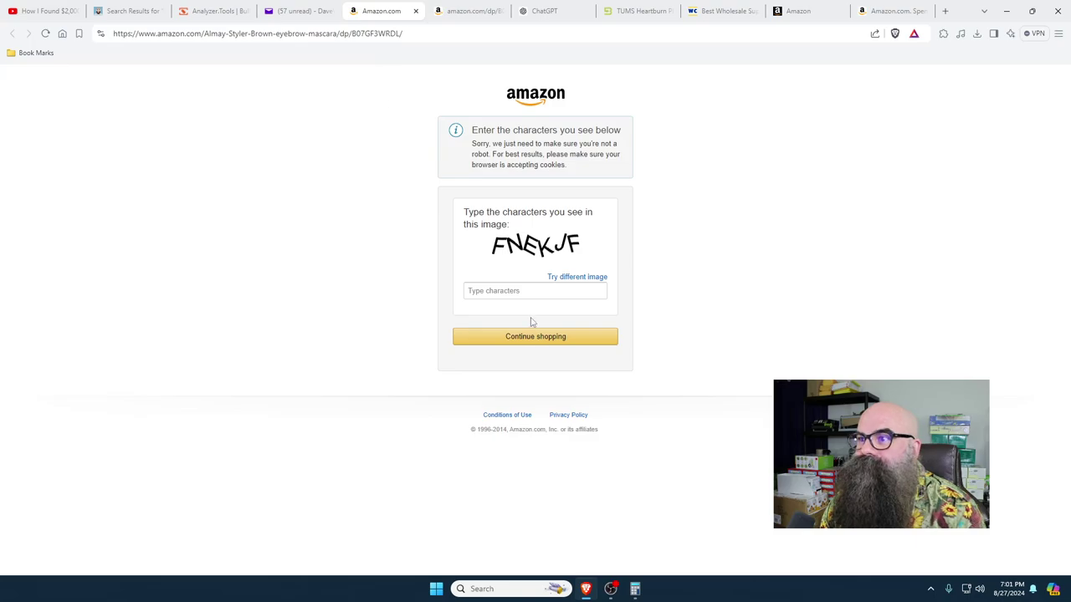
left_click(517, 291)
type("FNEK")
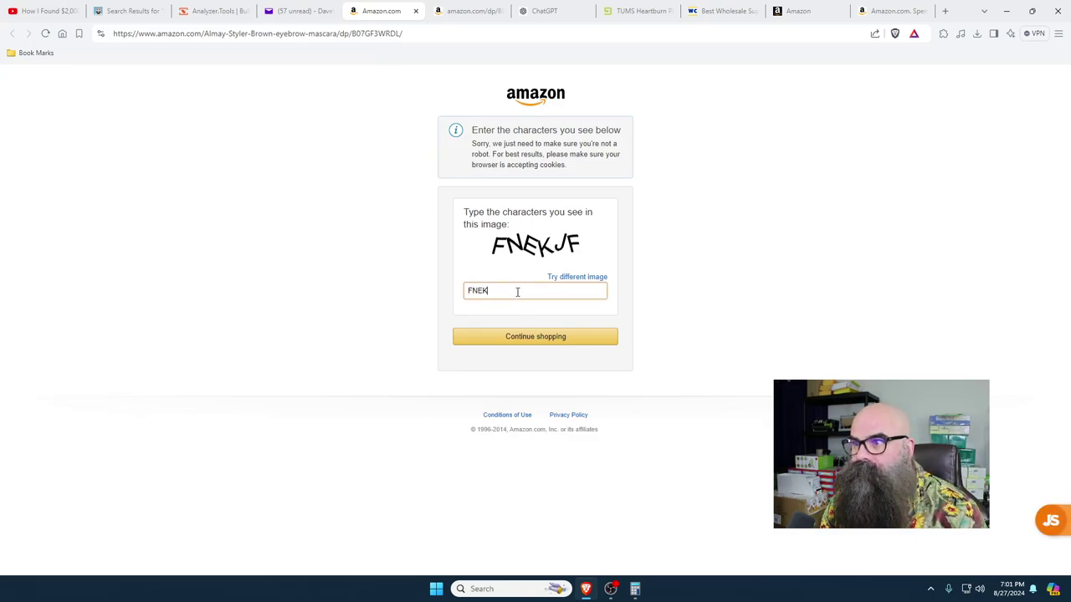
type("J")
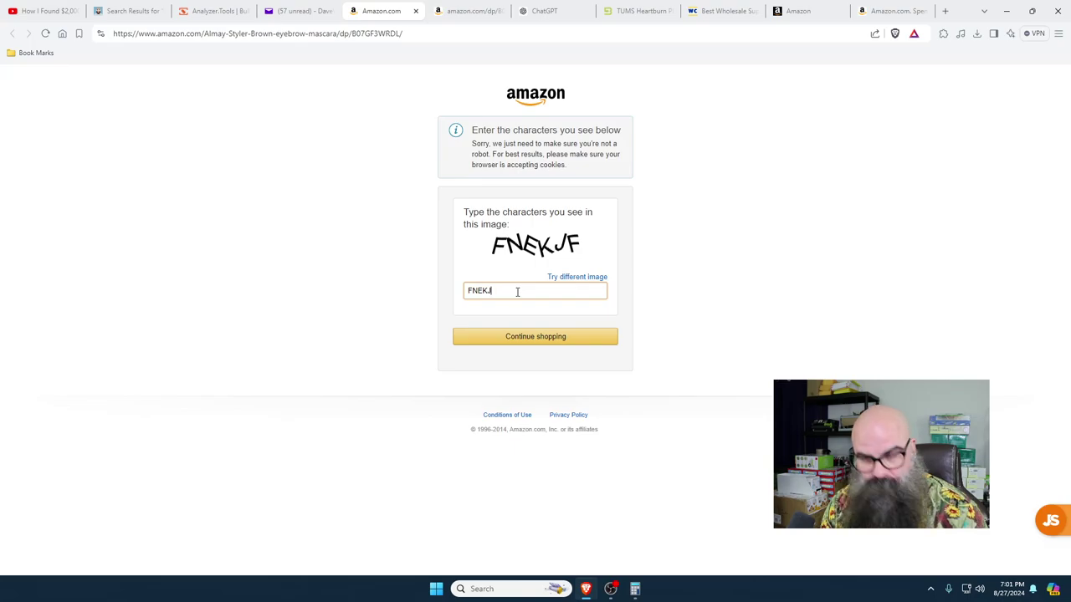
type("F")
left_click(544, 338)
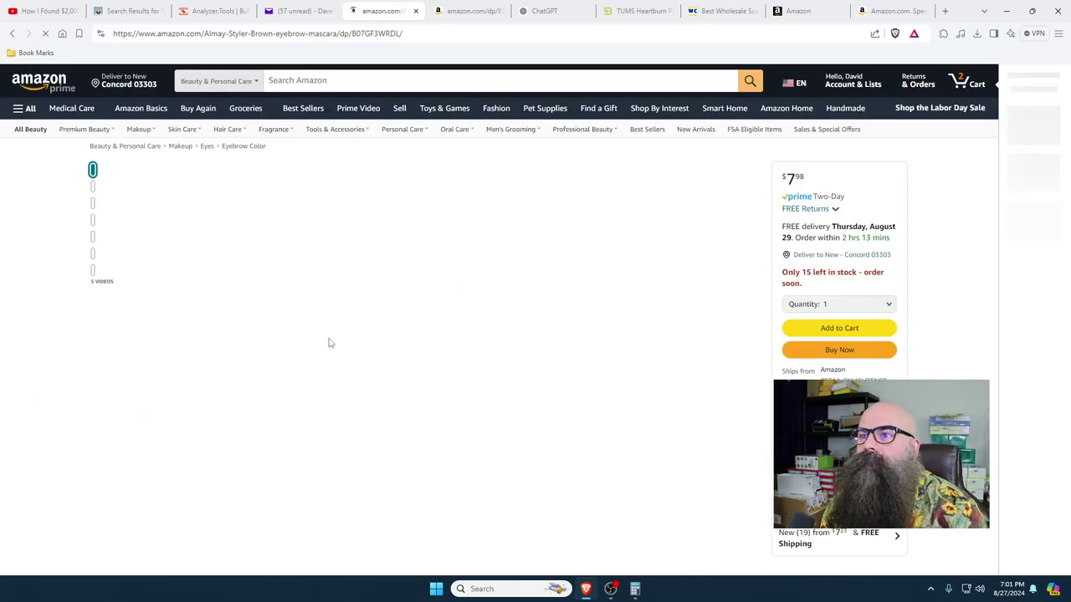
- Close both Amazon product pages and delete the eyebrow pencil deal email
left_click(415, 11)
left_click(415, 11)
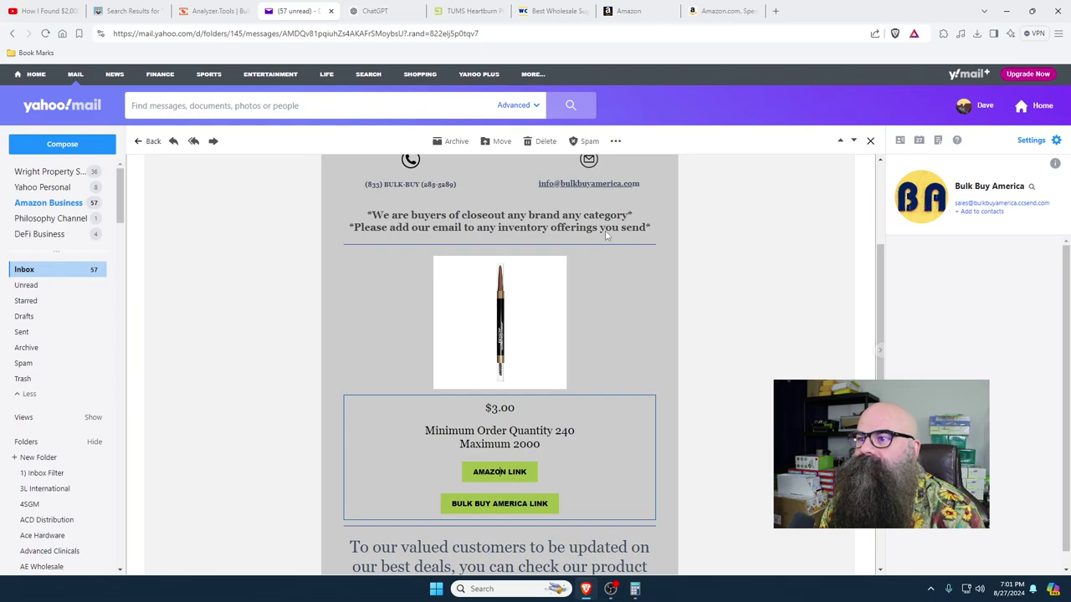
left_click(540, 141)
- Check the Bulk Buy America email with the inventory download and WhatsApp contact, and delete it
scroll(292, 384, "down", 3)
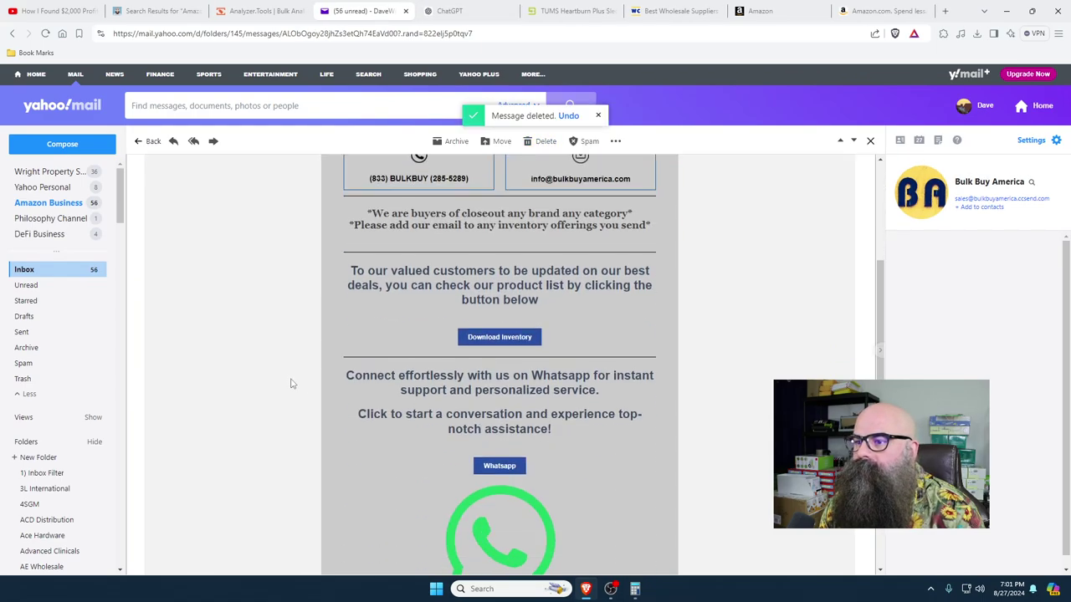
scroll(754, 436, "up", 1)
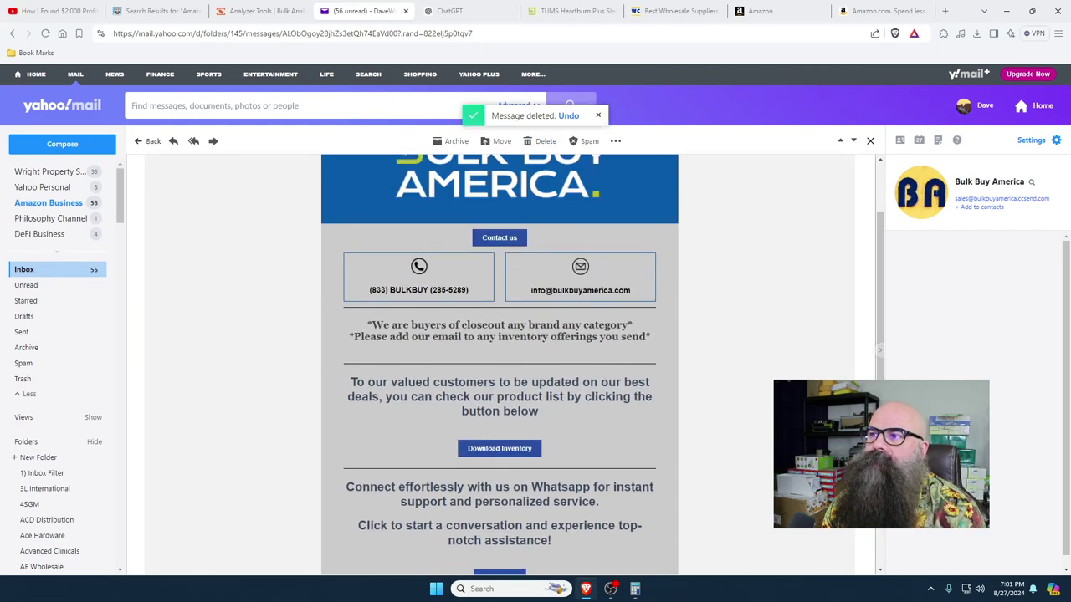
left_click(545, 143)
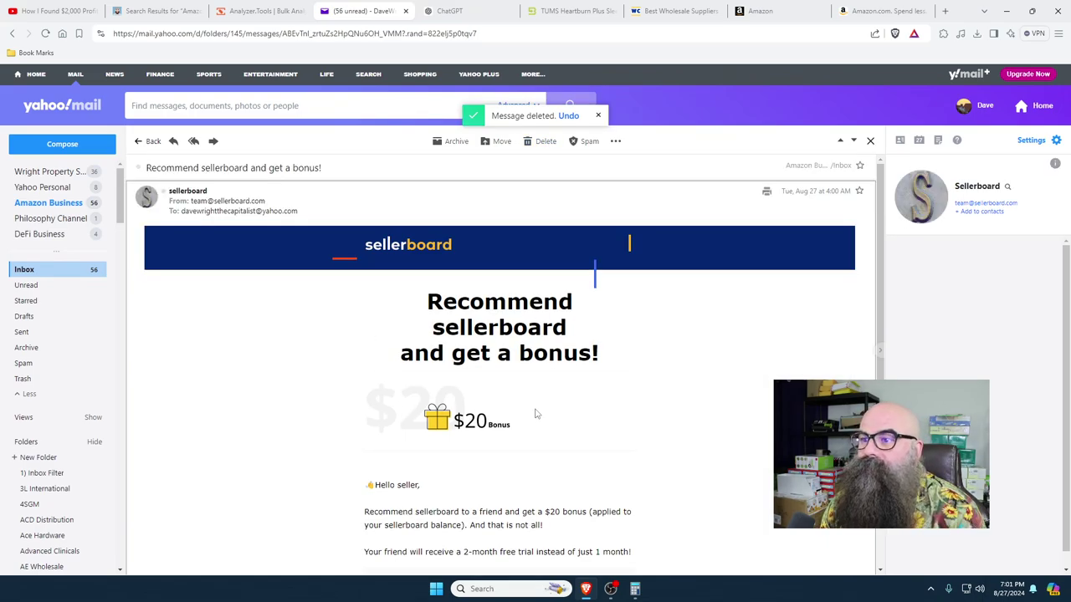
- Look over the sellerboard referral email and bring up the account's own channel page on YouTube
scroll(537, 413, "down", 1)
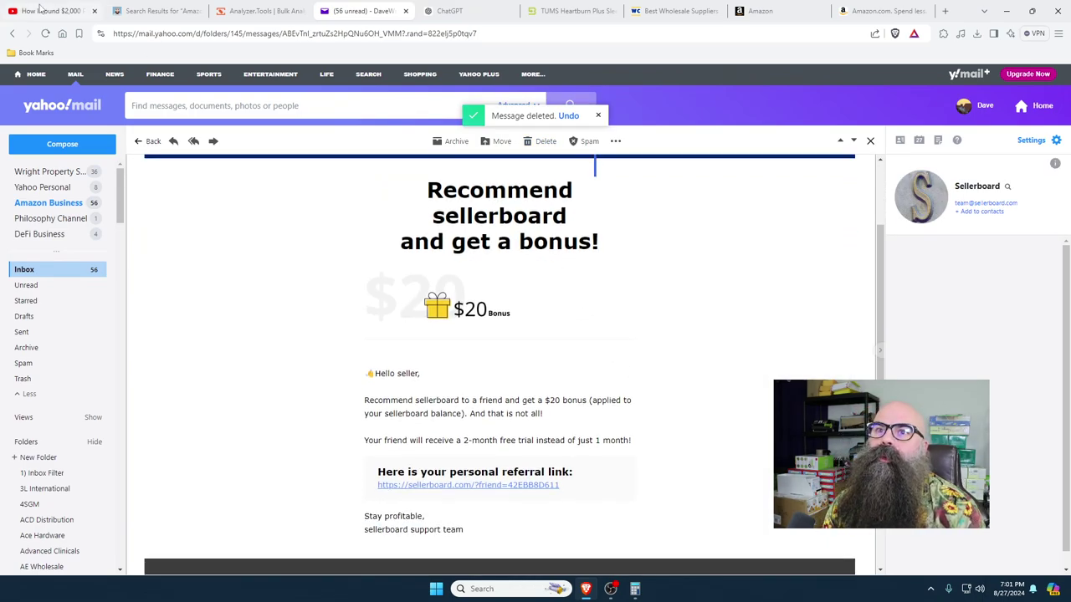
key("ctrl+1")
left_click(157, 11)
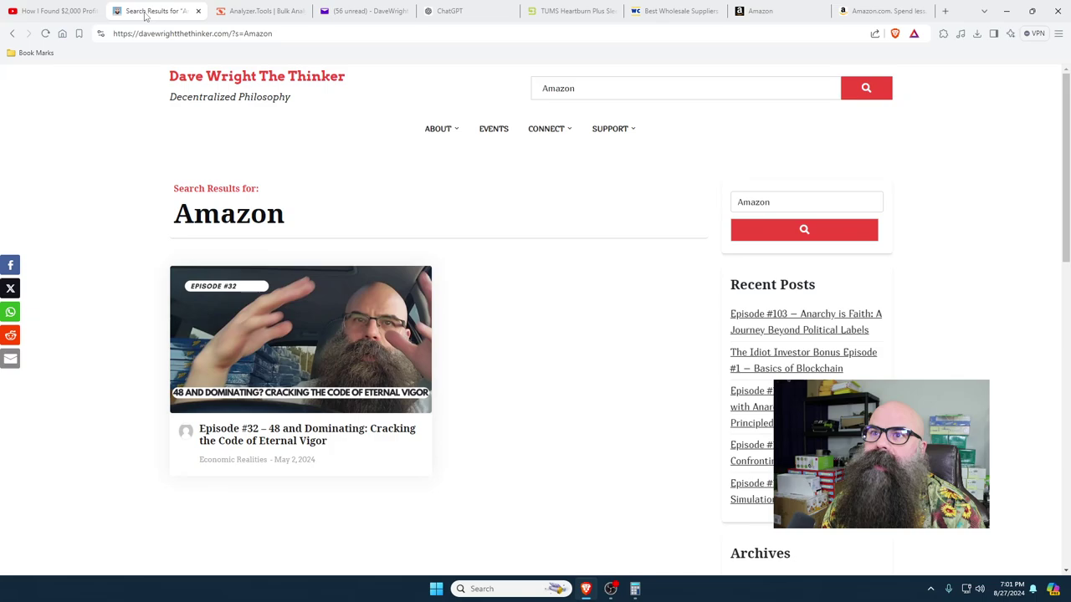
left_click(52, 11)
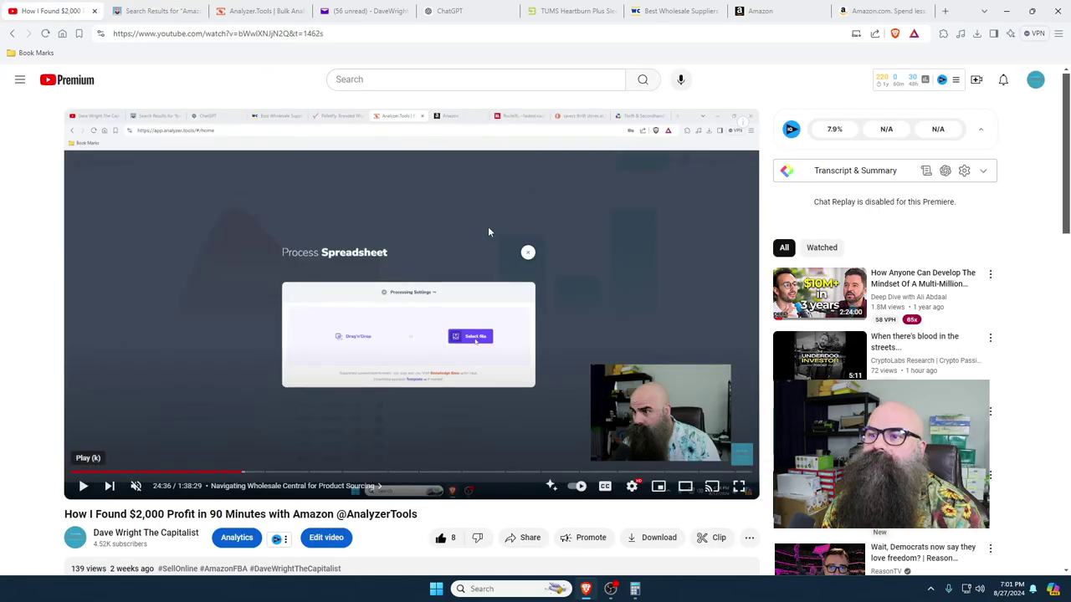
left_click(1025, 86)
left_click(974, 134)
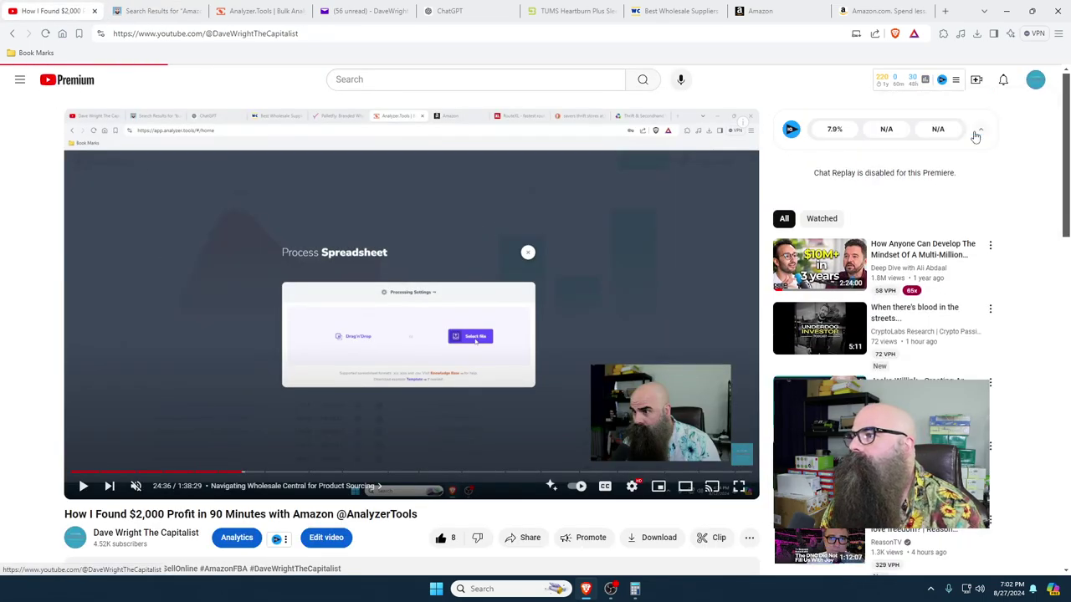
- Preview the channel's Analyzer.tools referral link, close that site and display the channel's full list of links
left_click(389, 288)
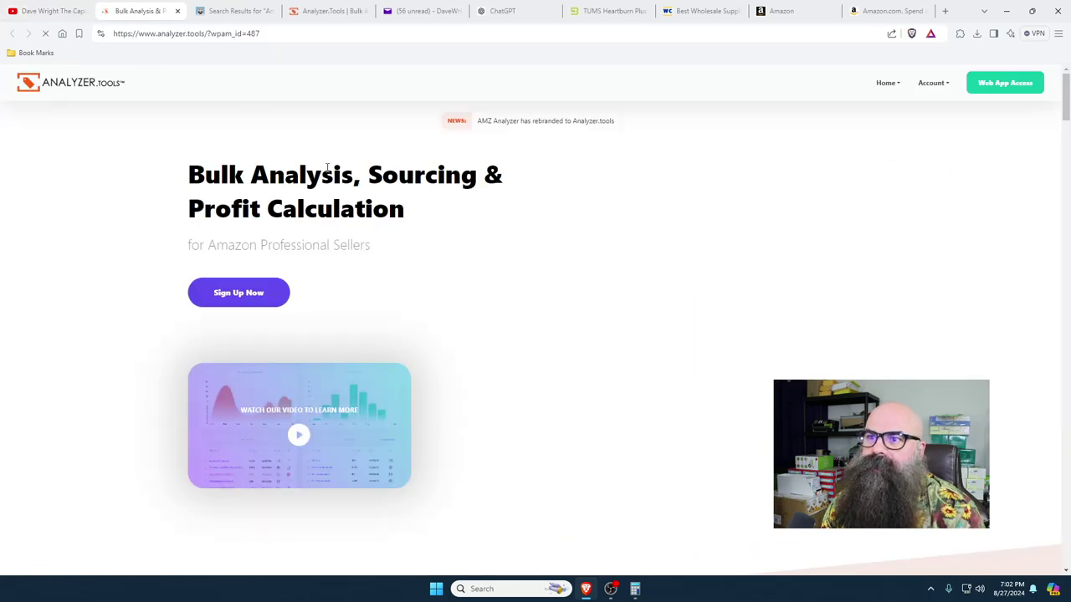
left_click(50, 11)
left_click(155, 11)
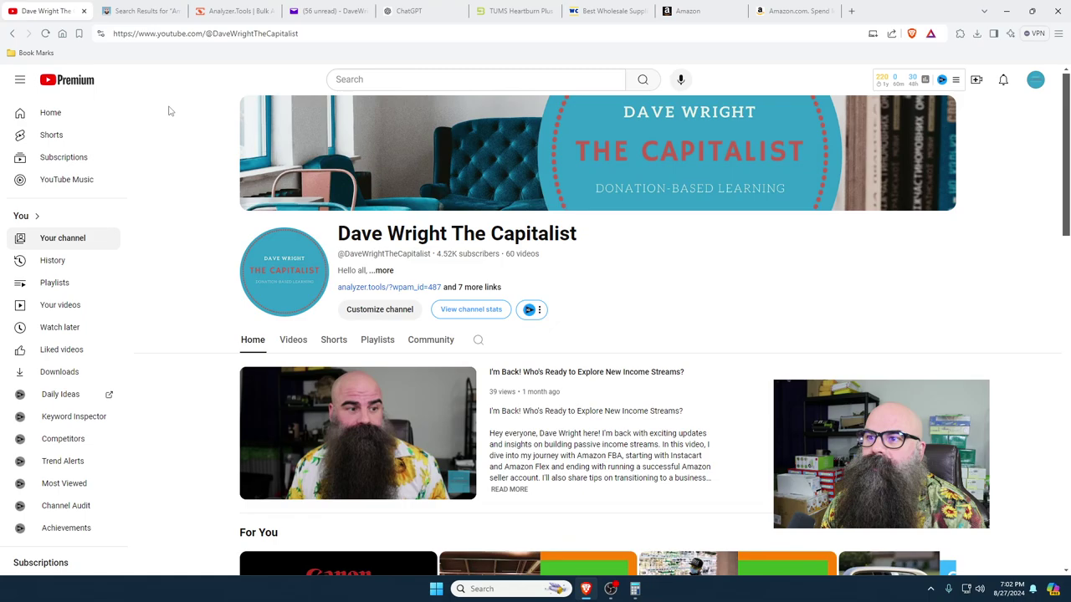
left_click(497, 288)
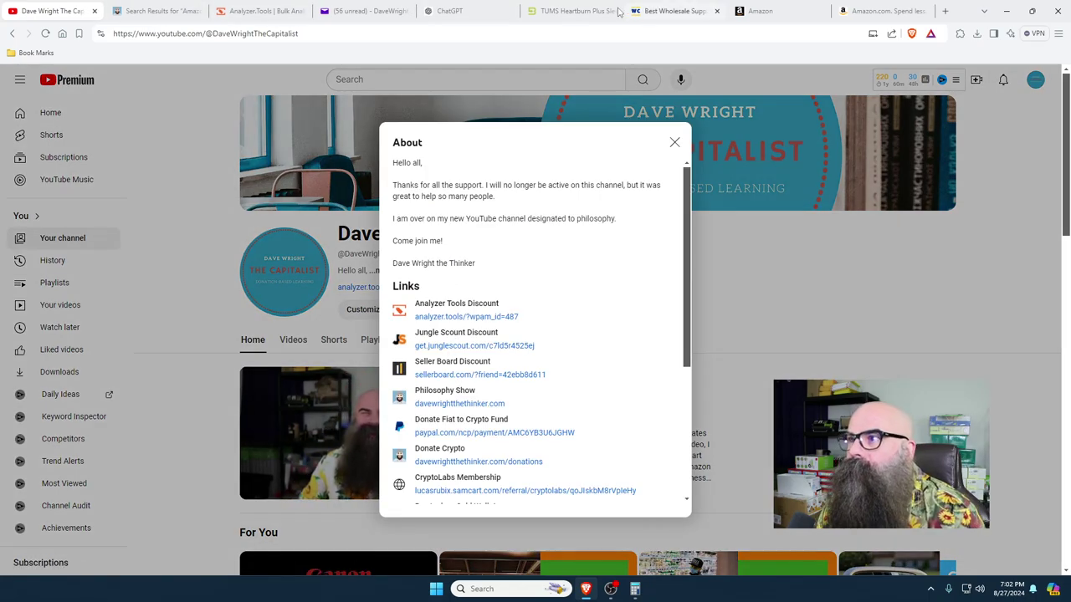
- Return to Yahoo Mail and delete the "Recommend sellerboard and get a bonus!" email
left_click(364, 11)
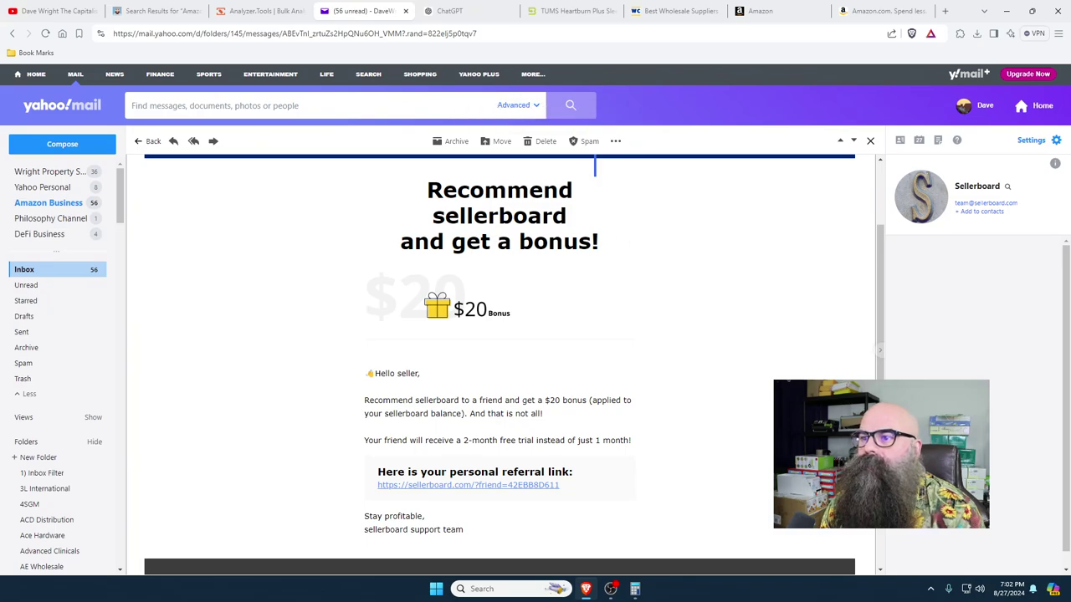
scroll(515, 367, "down", 2)
scroll(610, 209, "up", 5)
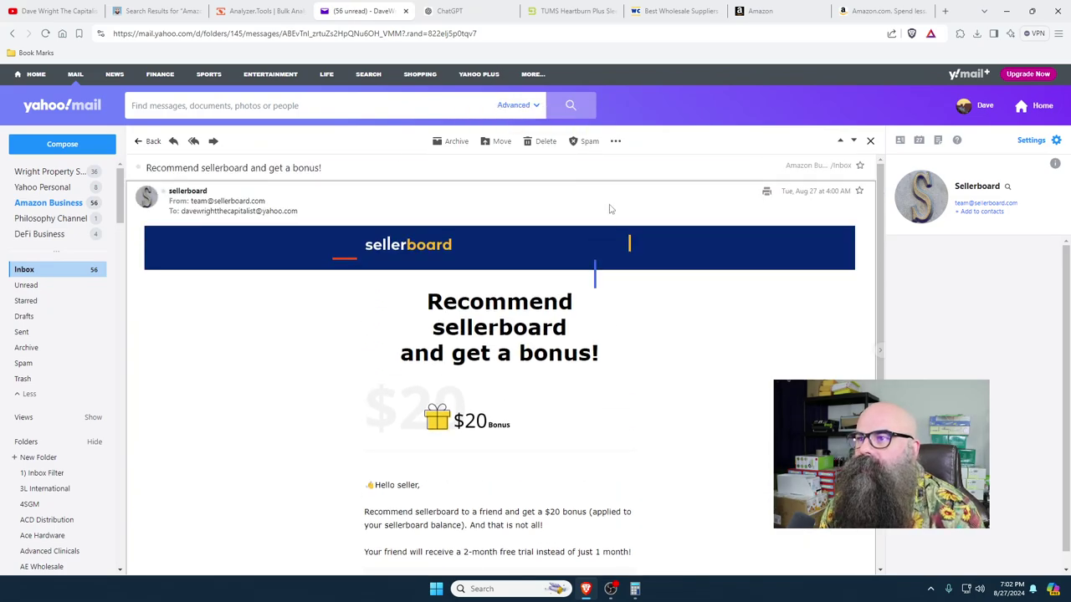
left_click(545, 142)
- Read the order minimum and prep service prices in the "HBA Inventory List 8.26" email and star the message
scroll(763, 420, "down", 1)
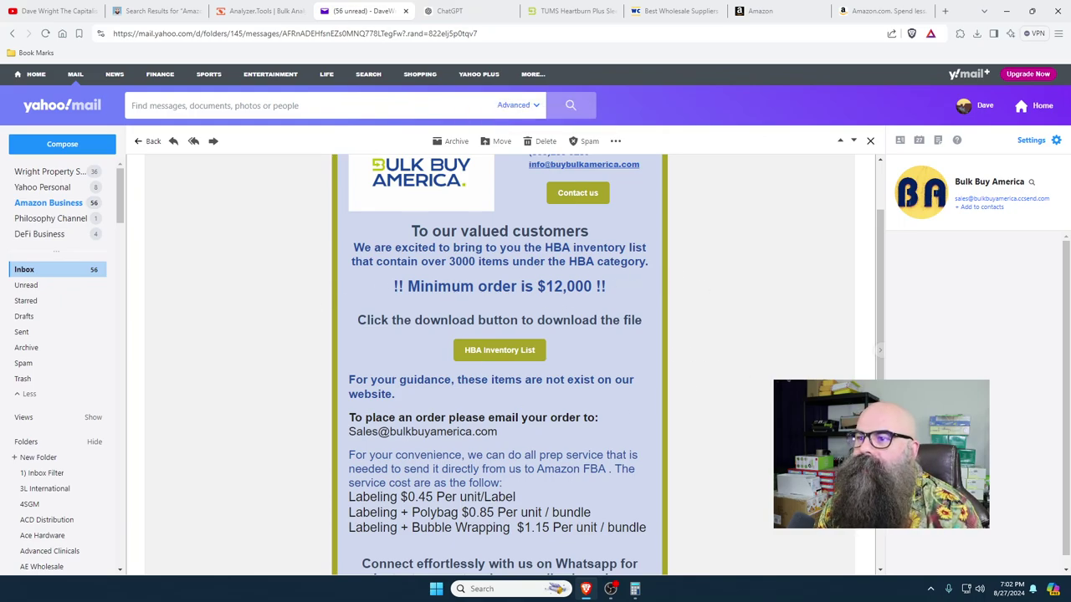
scroll(436, 426, "up", 1)
scroll(837, 318, "up", 1)
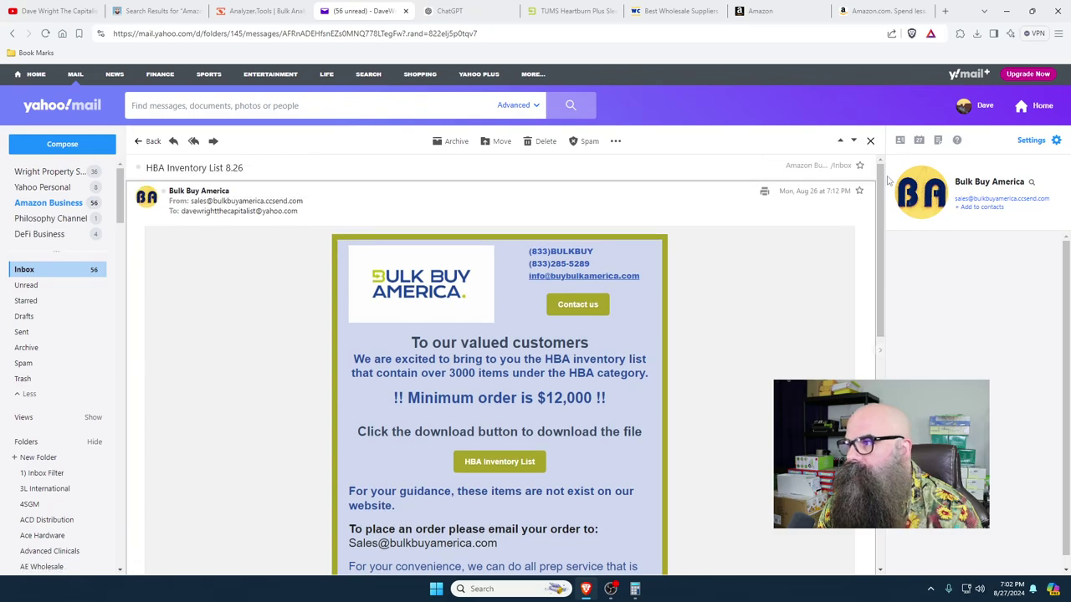
left_click(860, 191)
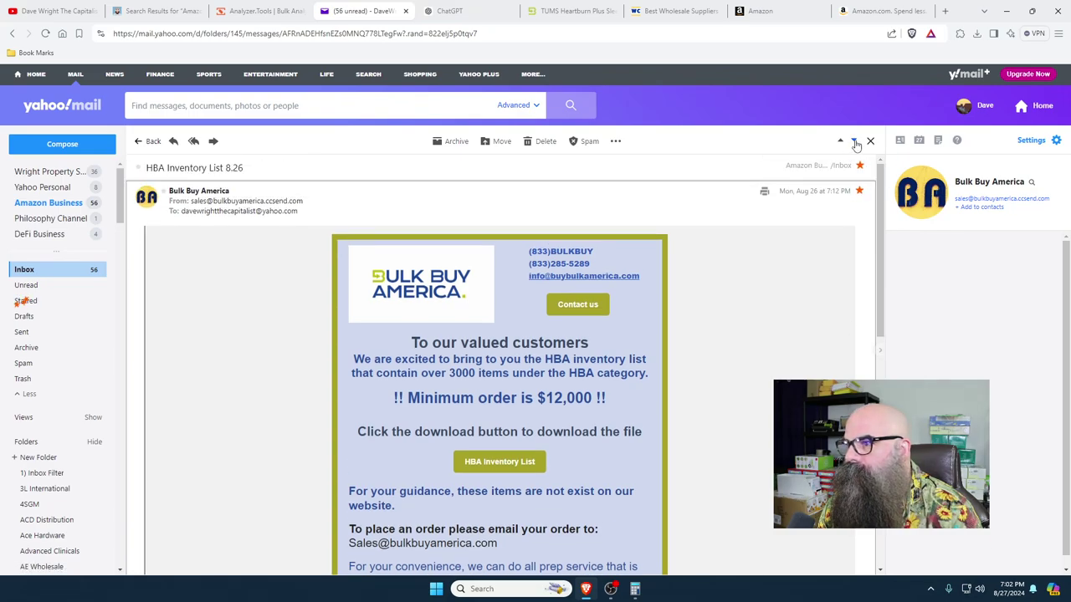
- Check and delete the "Today deals 8.26 (12)" lip color email, and view the L'Oreal Infallible bronzer offer in the next message
left_click(855, 141)
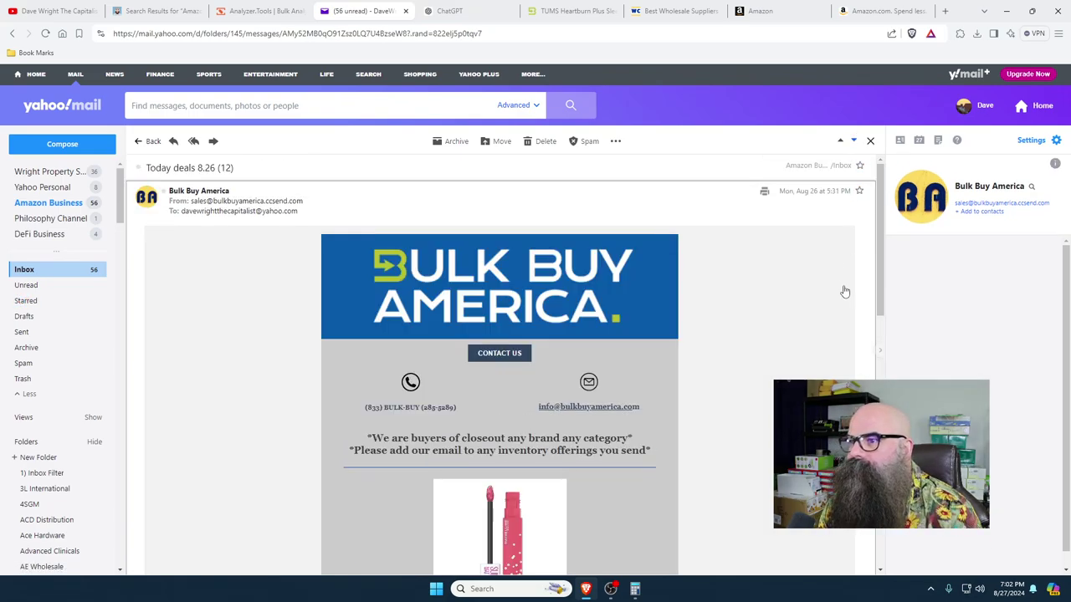
scroll(548, 386, "down", 3)
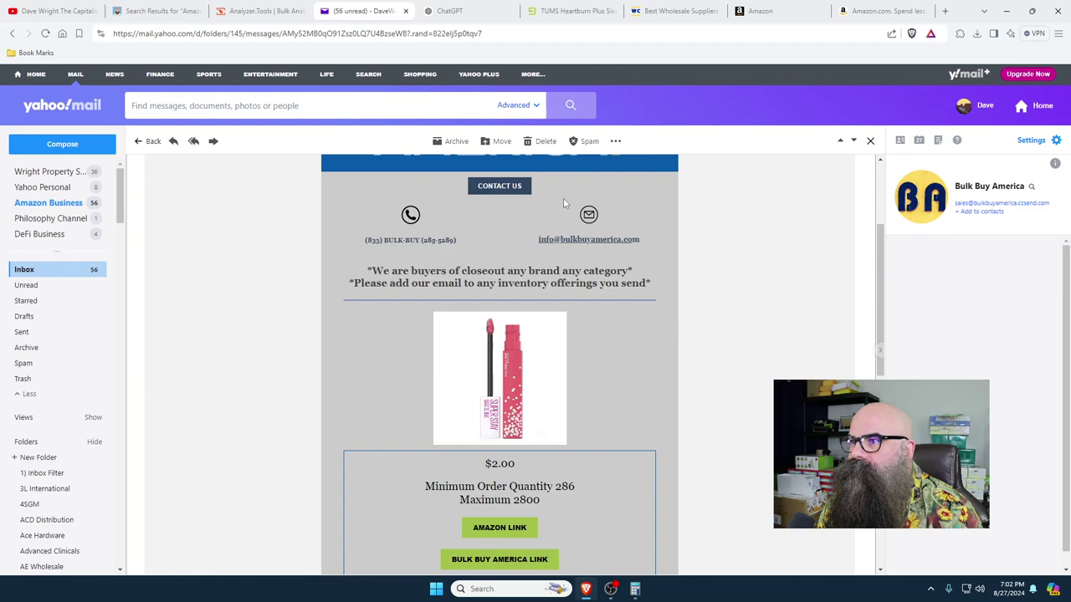
left_click(546, 140)
scroll(747, 321, "down", 5)
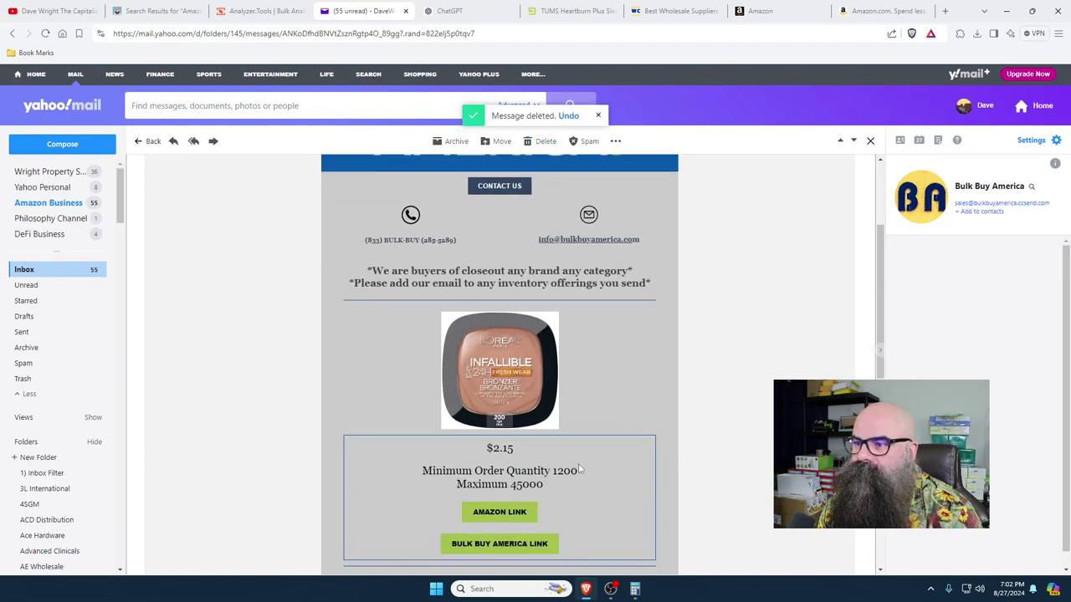
- Delete the L'Oreal Infallible bronzer offer, check the sunglasses offer in the next message and delete it too
left_click(541, 144)
scroll(747, 418, "down", 5)
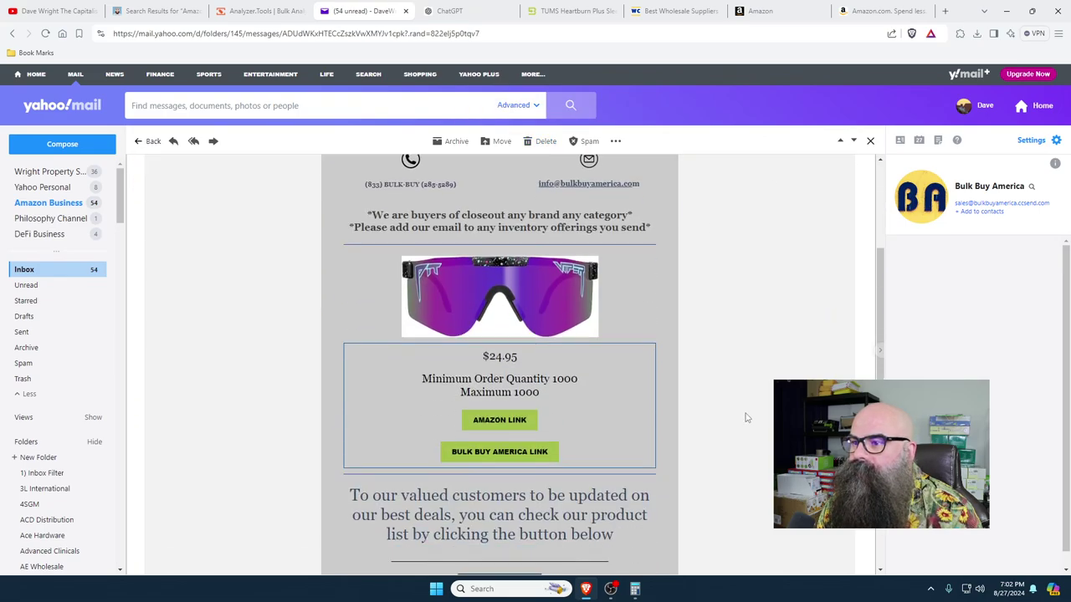
scroll(747, 417, "up", 2)
left_click(544, 141)
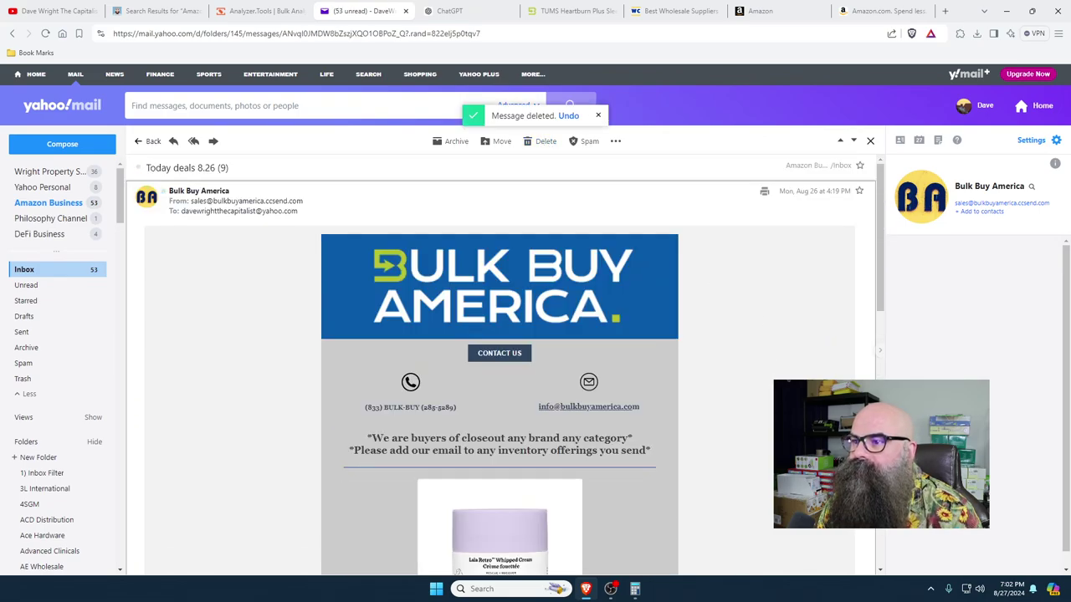
- Check and delete the "Today deals 8.26 (9)" whipped cream email and the "Today deals 8.26 (8)" spray mop email
scroll(506, 364, "down", 3)
scroll(499, 365, "down", 1)
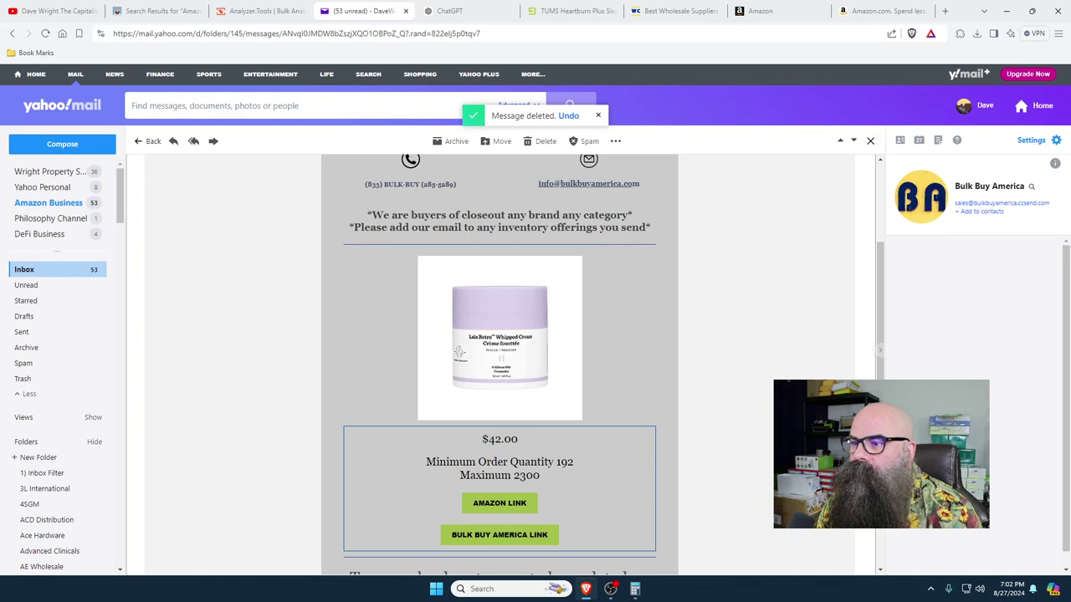
left_click(544, 144)
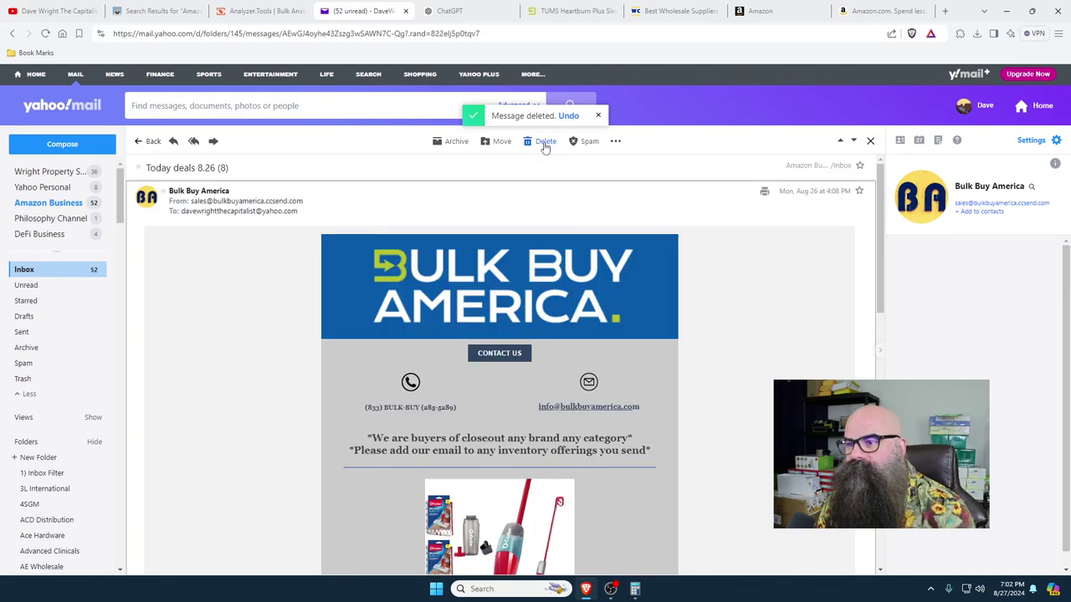
scroll(718, 472, "down", 3)
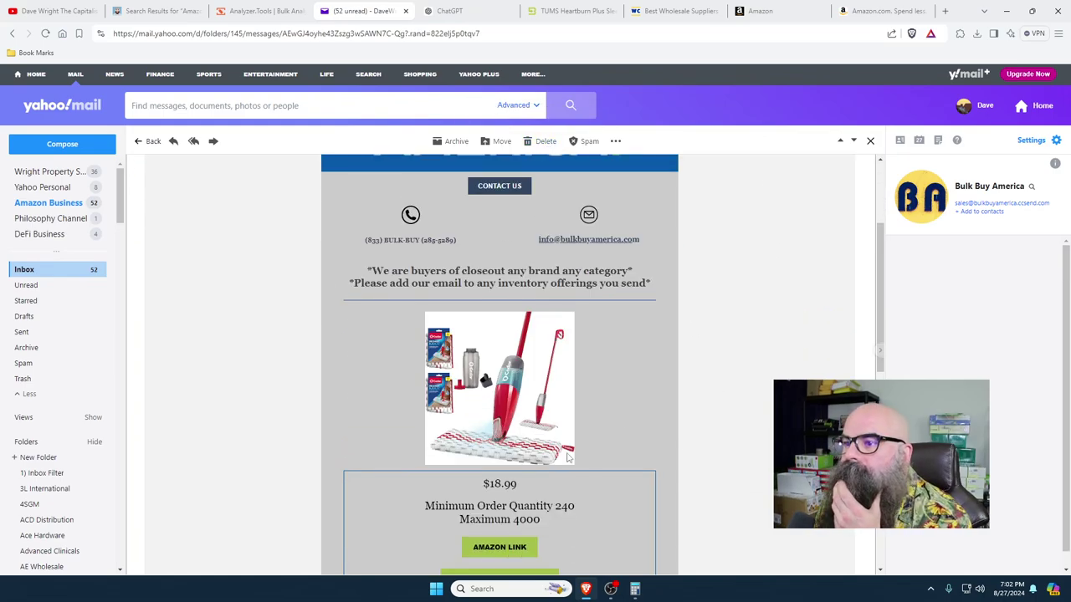
scroll(772, 416, "down", 2)
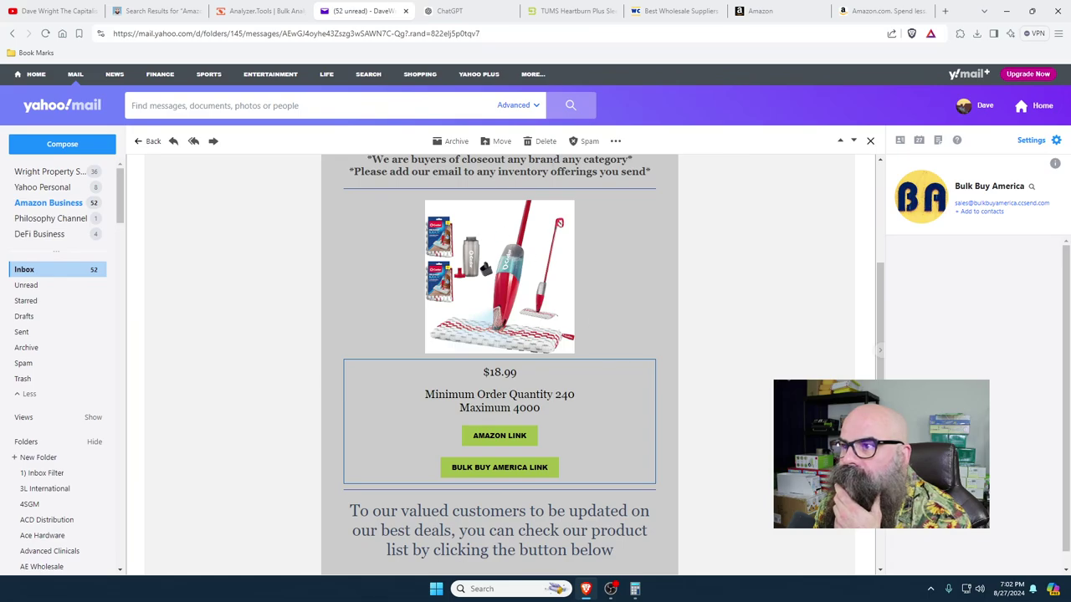
left_click(544, 142)
- Read the metal box rail offer and calculate its minimum order cost as 6 × 90 in Calculator
scroll(718, 402, "down", 5)
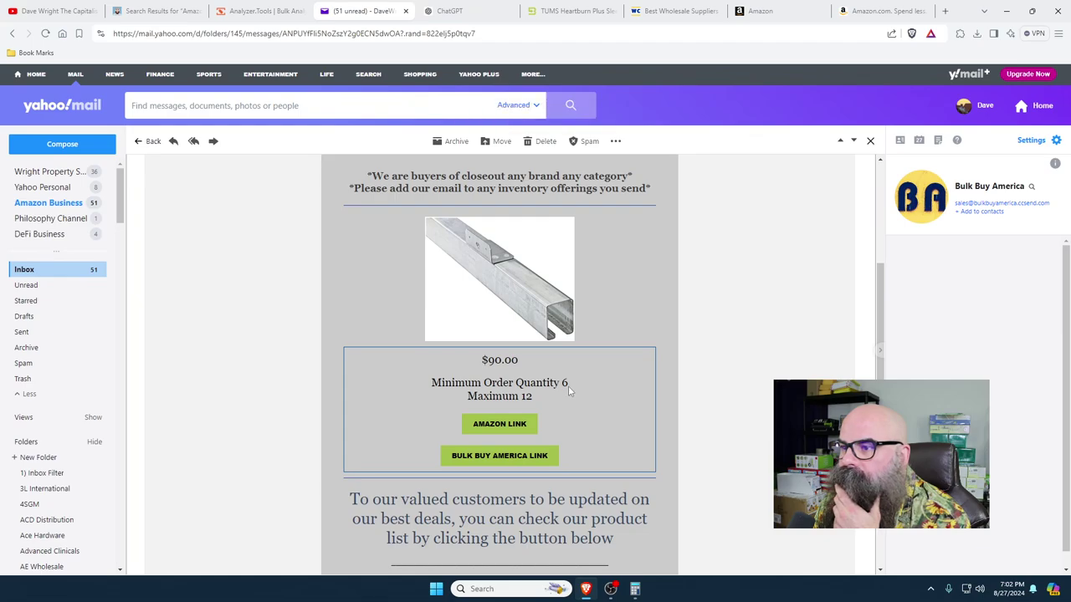
left_click(634, 590)
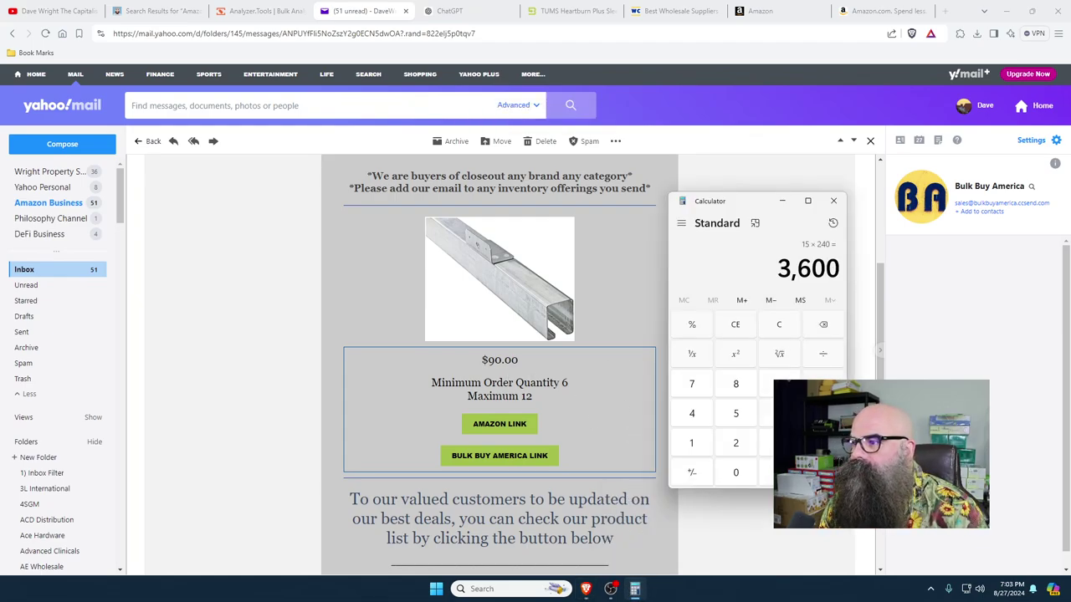
left_click(778, 327)
left_click(775, 416)
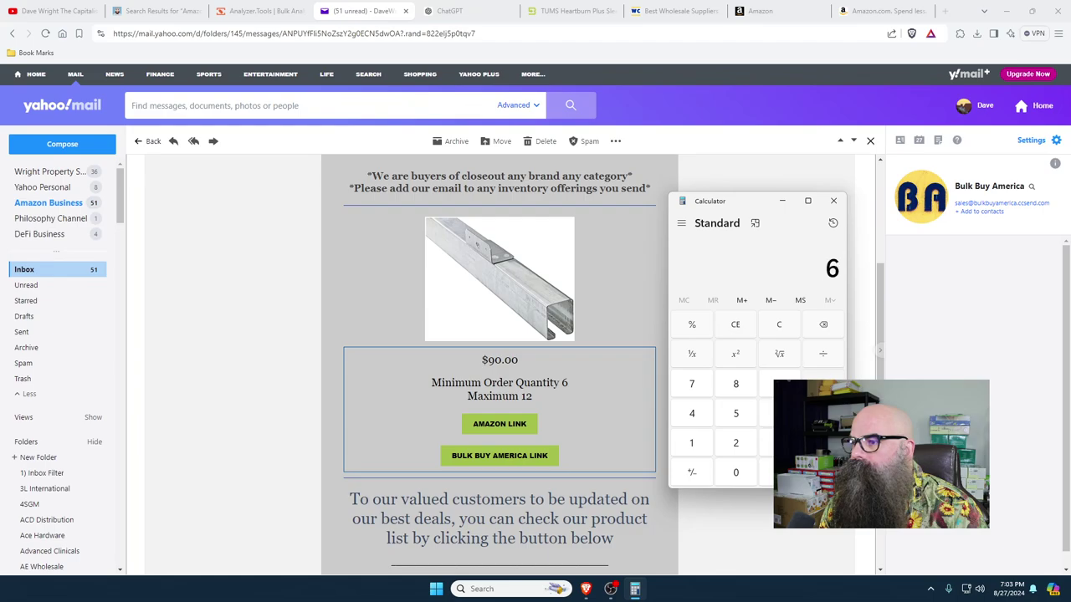
left_click(779, 384)
left_click(743, 471)
left_click(824, 473)
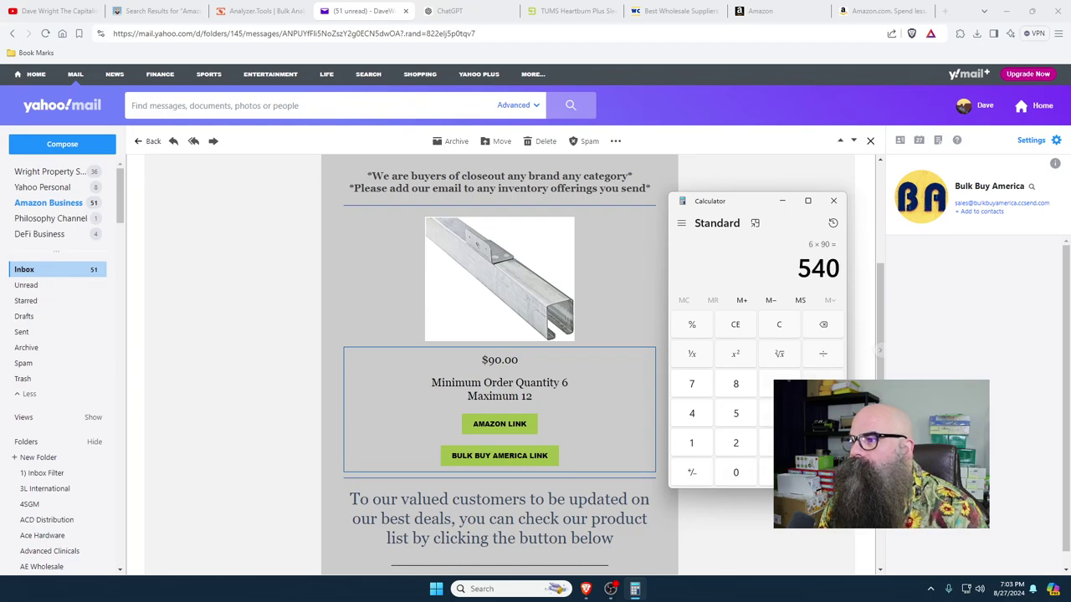
left_click(272, 333)
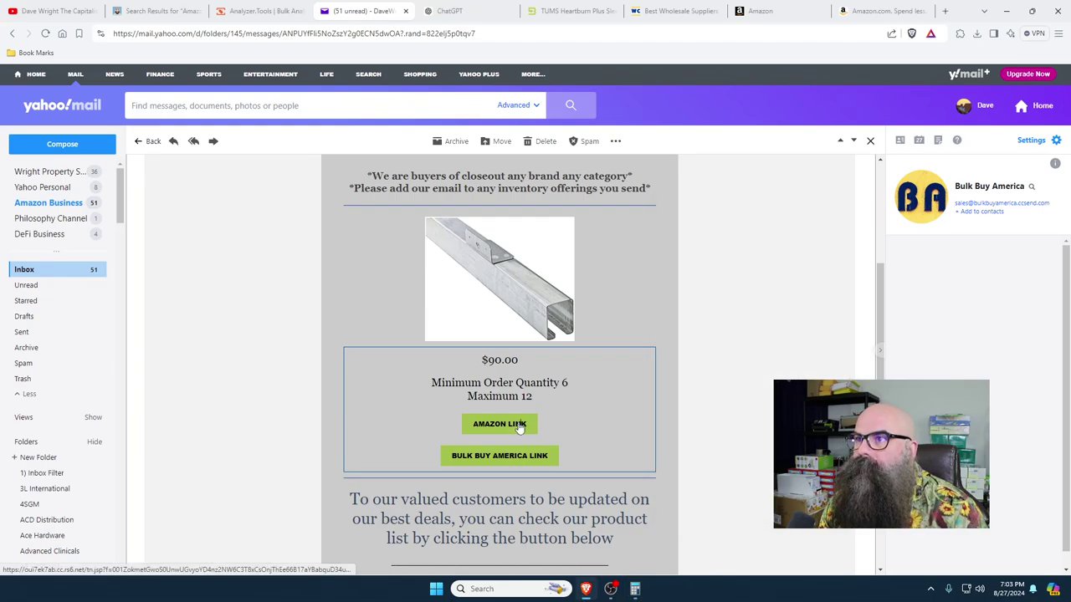
- Open the box rail's Amazon listing from the email and complete the captcha check
left_click(499, 424)
left_click(507, 293)
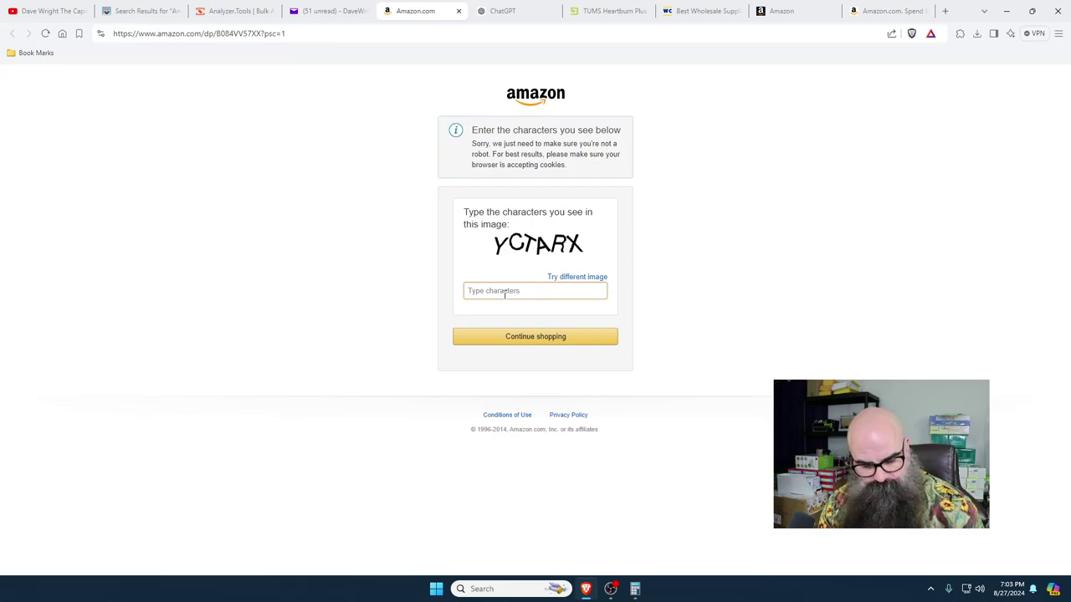
type("YCTARX")
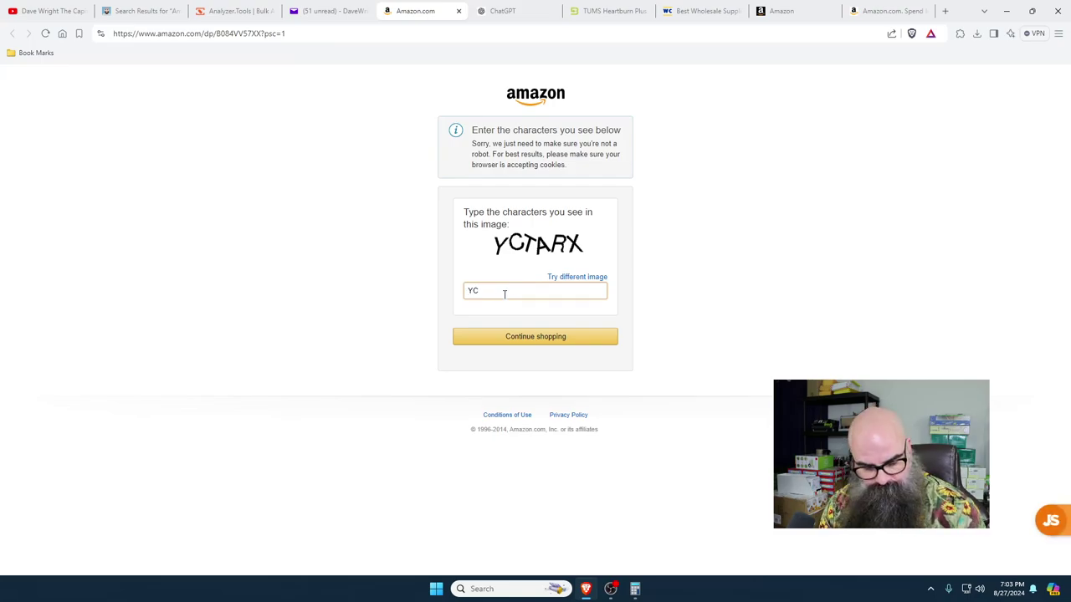
left_click(543, 340)
- Compare the box rail offer with its Amazon price and sales rank, close the listing and delete the email
left_click(321, 15)
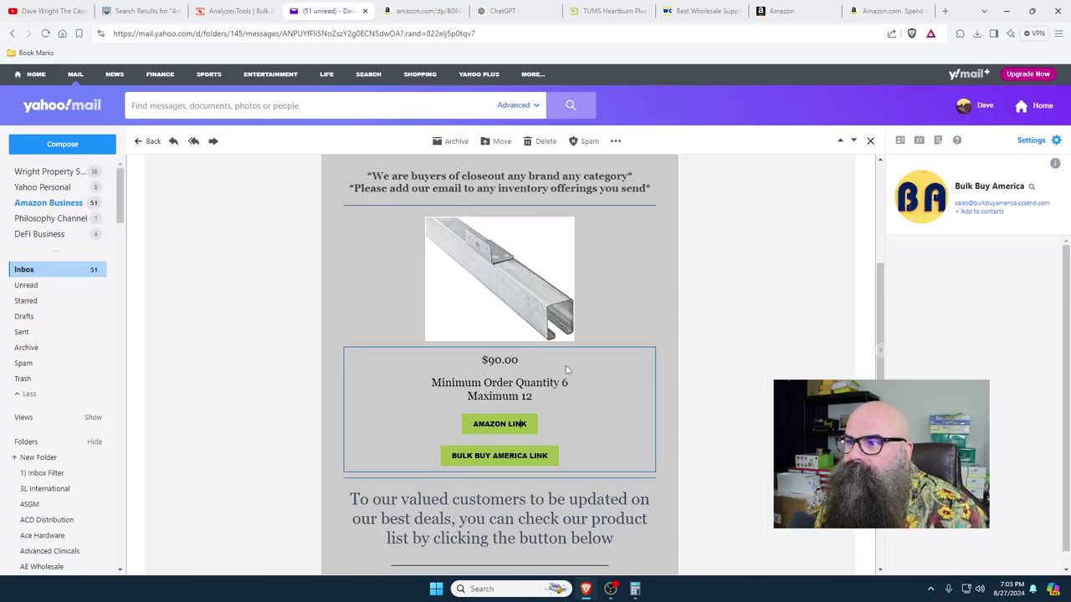
scroll(586, 418, "up", 1)
left_click(405, 11)
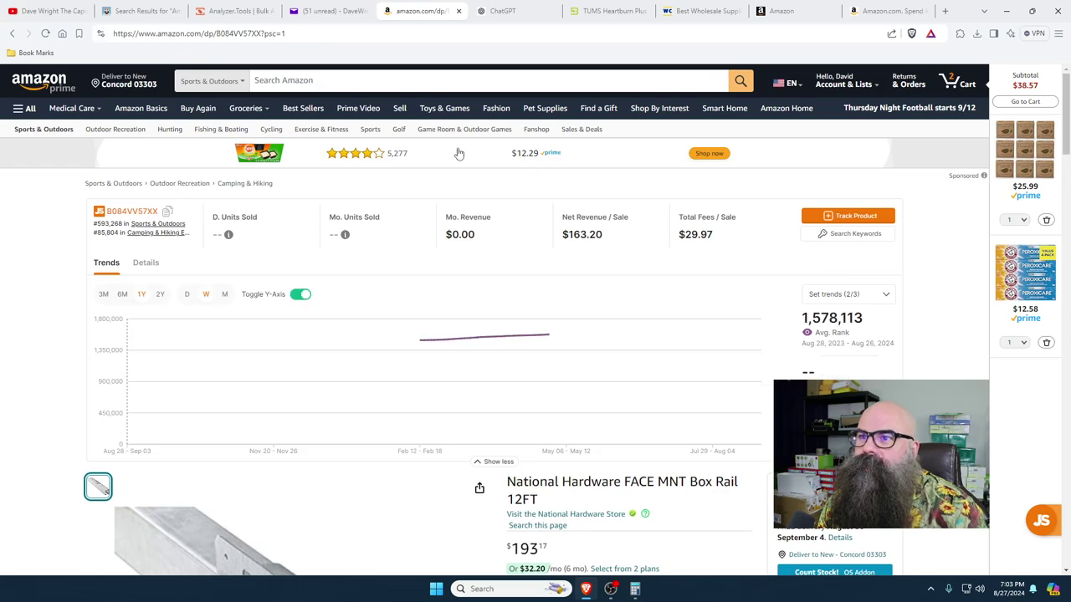
left_click(459, 11)
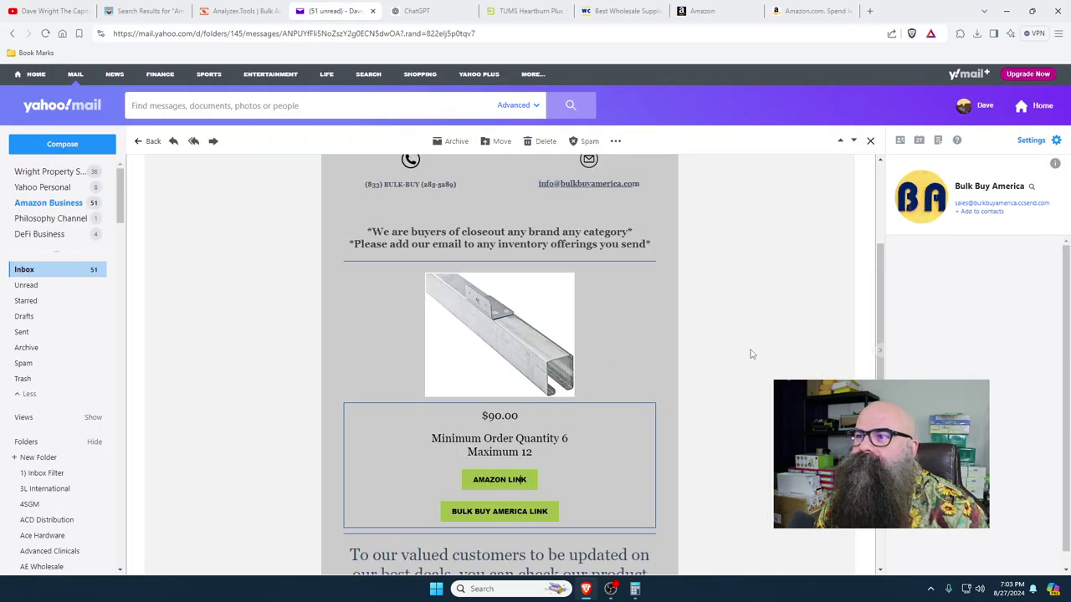
left_click(551, 144)
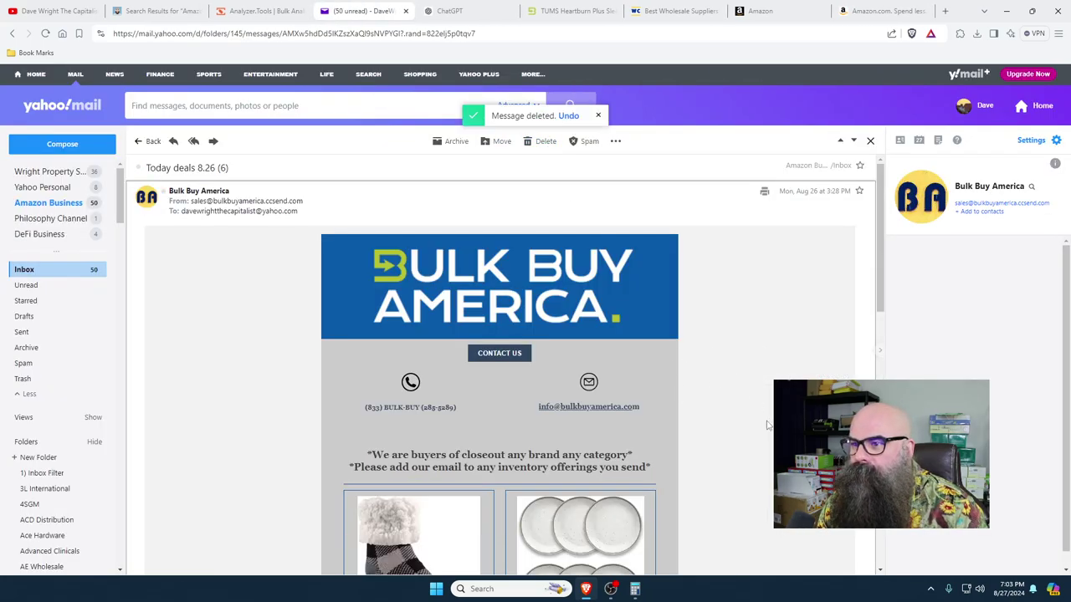
- Read the "Today deals 8.26 (6)" offers and calculate the slipper socks' minimum order cost as 14.50 × 39
scroll(769, 426, "down", 3)
scroll(615, 365, "down", 1)
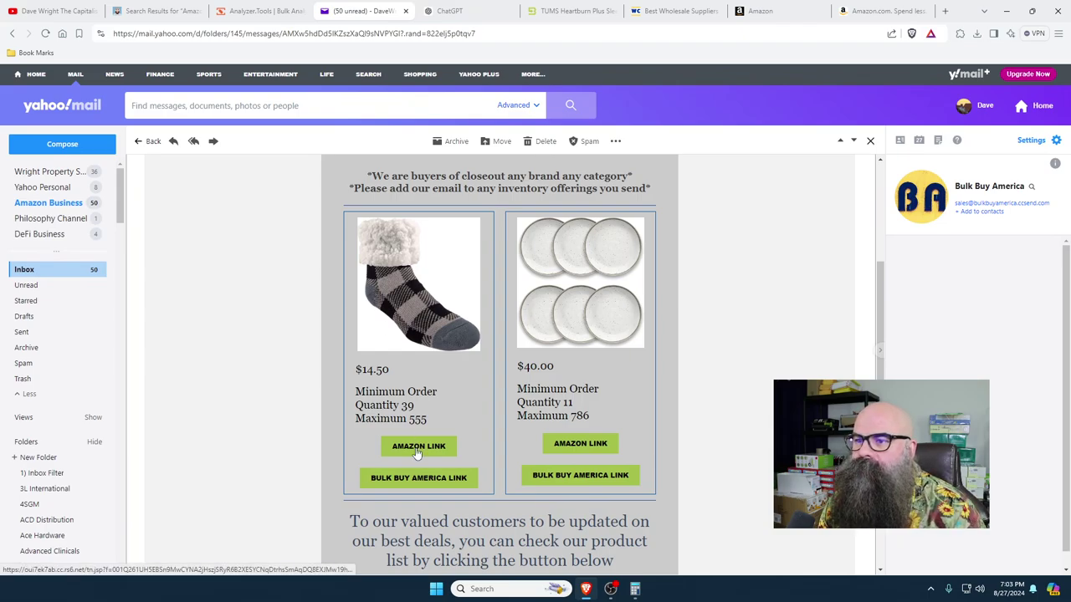
left_click(635, 589)
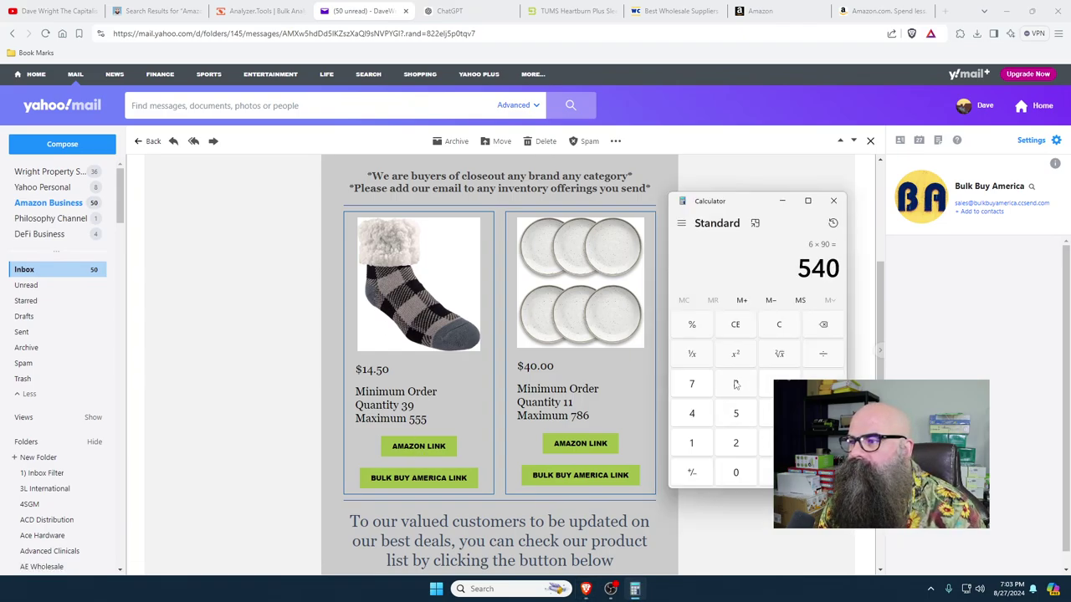
left_click(779, 326)
left_click(692, 444)
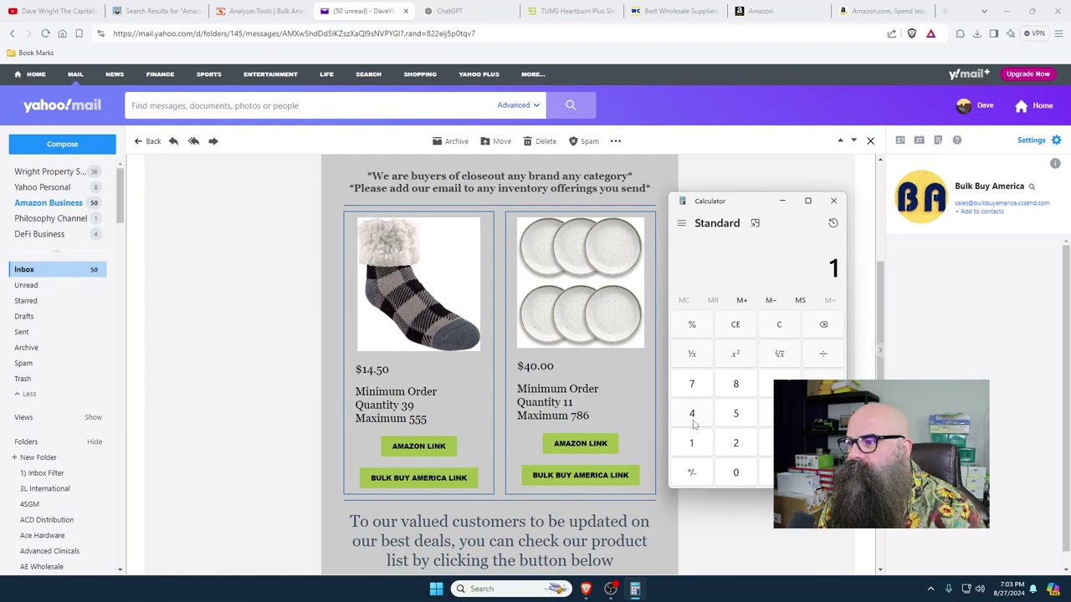
left_click(692, 413)
left_click(772, 475)
left_click(736, 413)
left_click(736, 474)
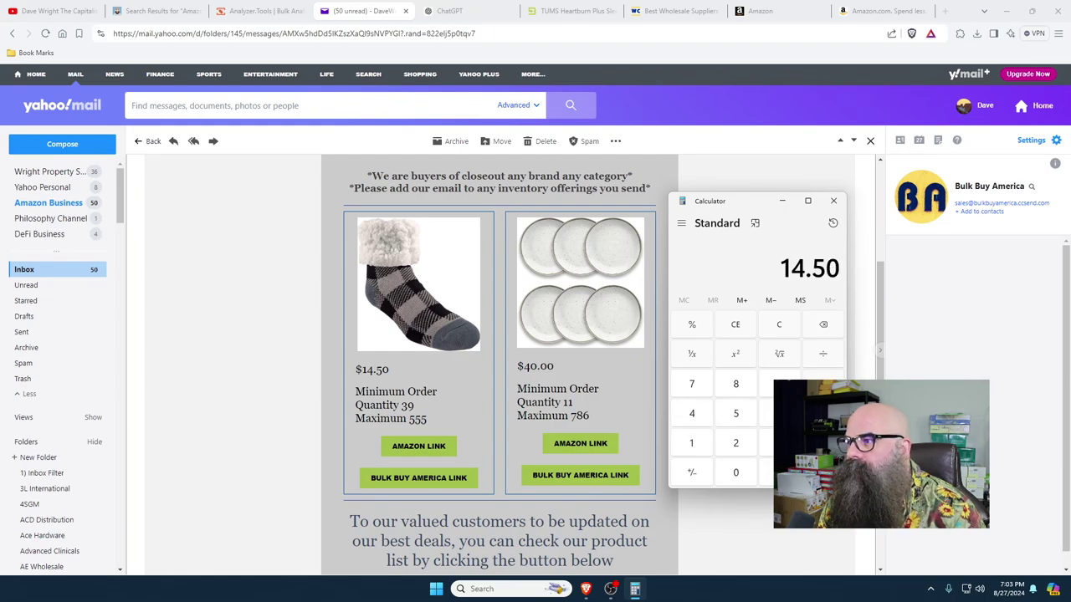
left_click(824, 383)
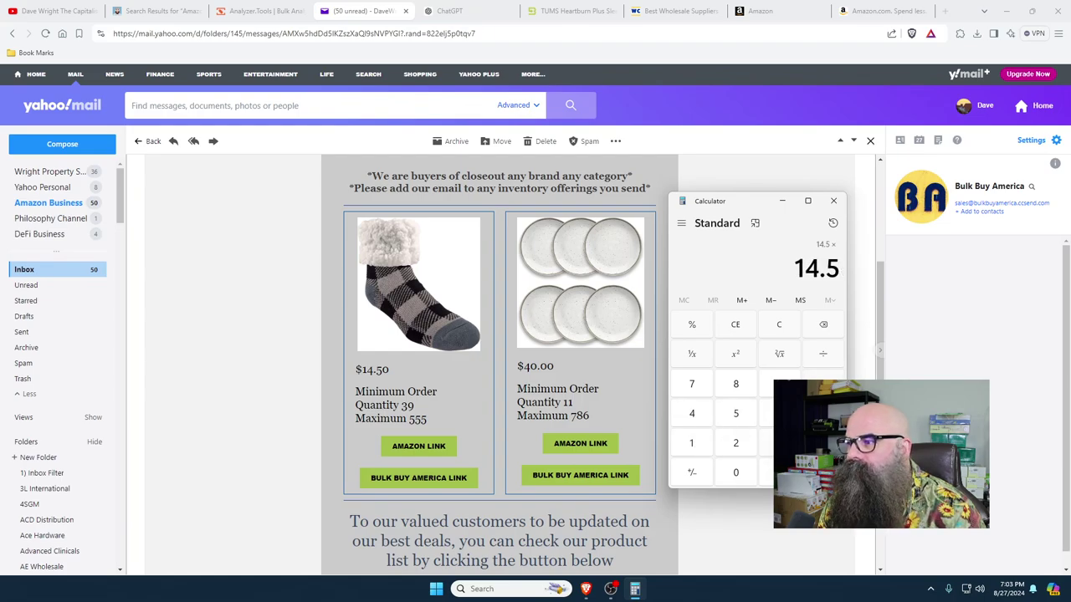
left_click(779, 443)
left_click(779, 383)
left_click(824, 474)
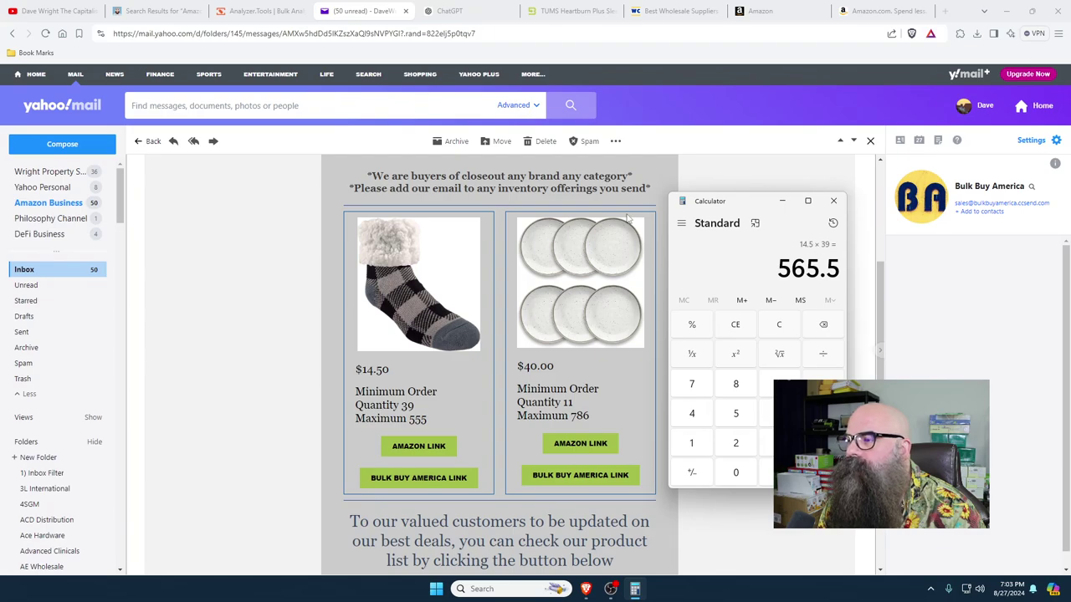
- Open the slipper socks' Amazon listing from the email and enter the captcha characters to continue shopping
left_click(418, 448)
left_click(419, 449)
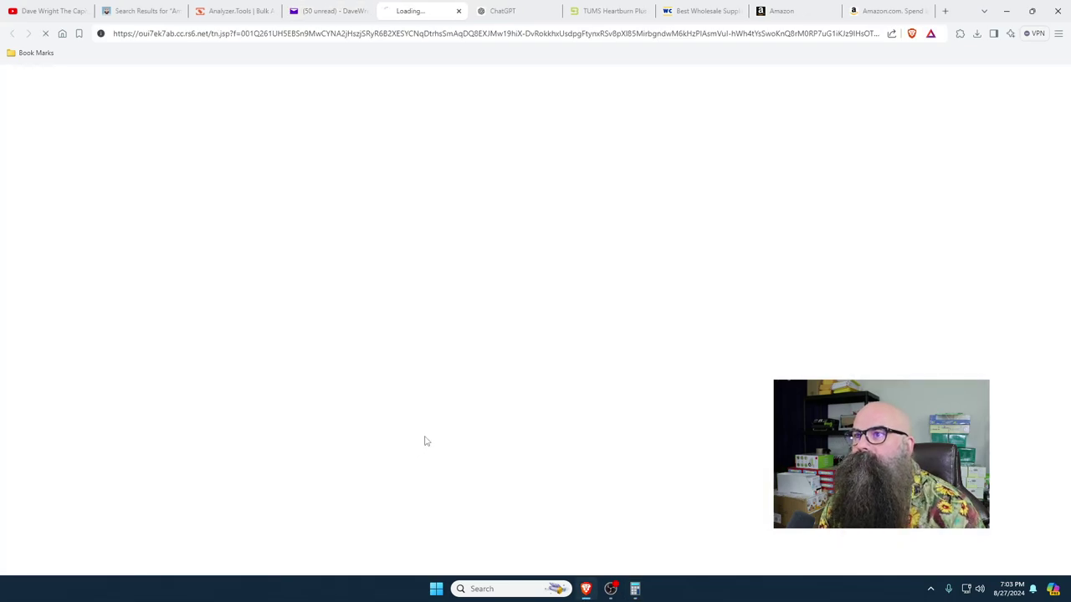
left_click(538, 286)
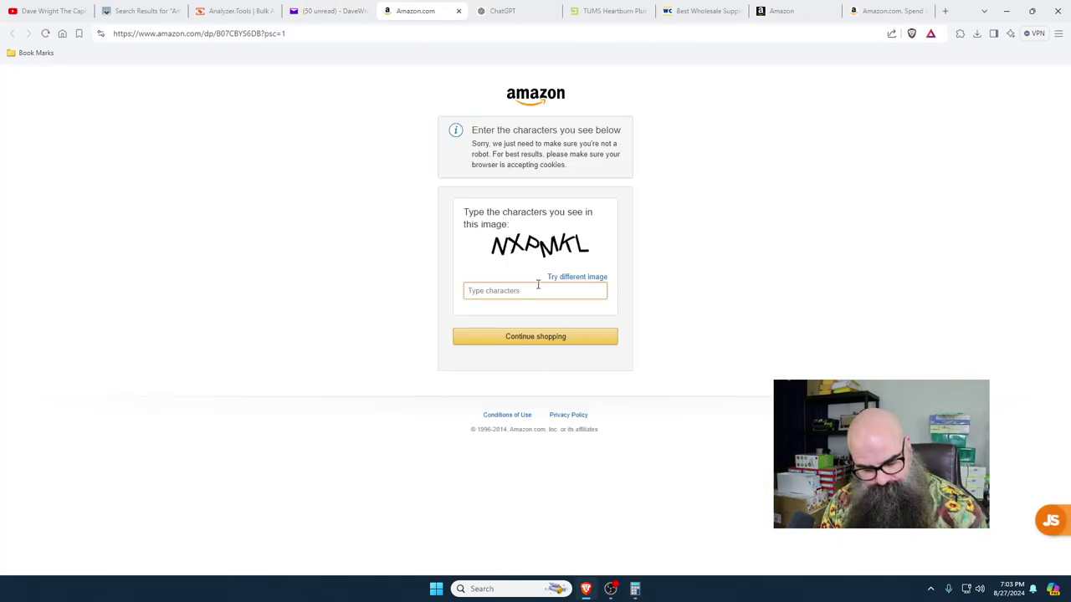
type("NX")
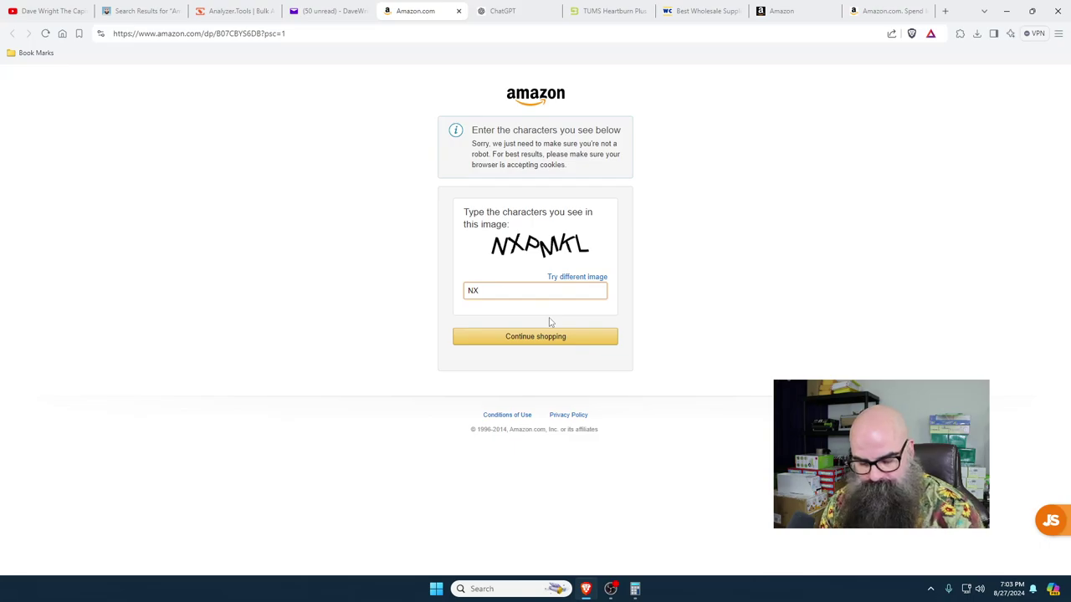
type("PM")
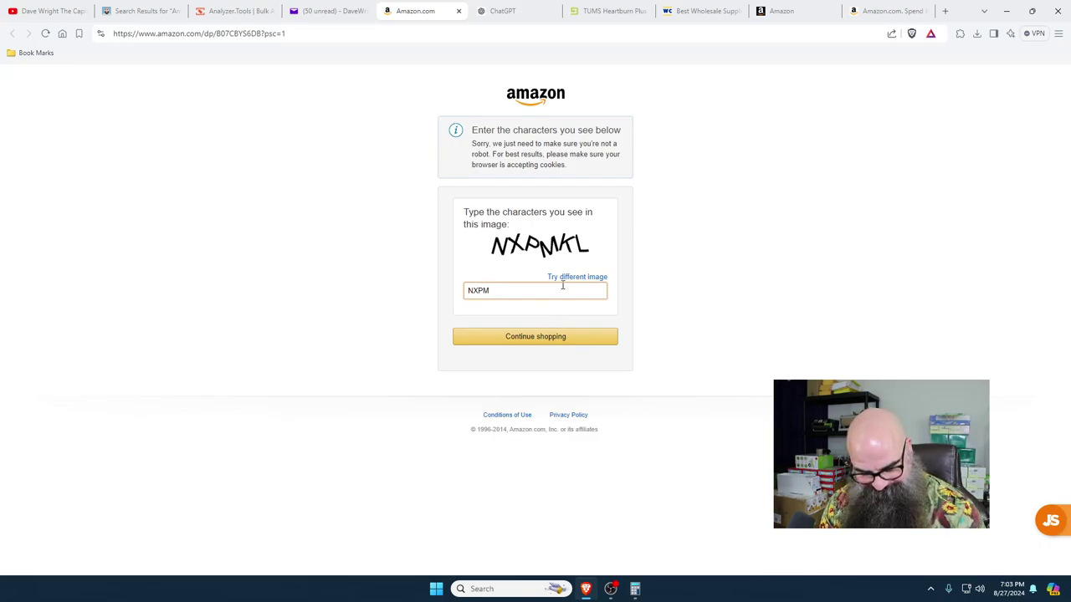
type("KL")
left_click(538, 340)
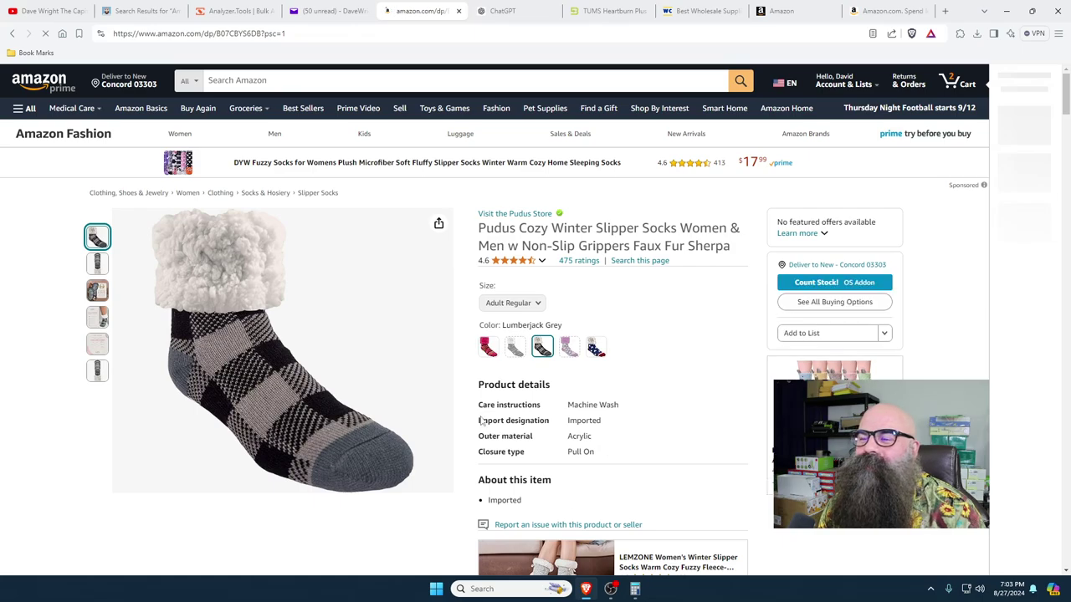
- Reset the slipper socks' size choice to Select and examine the listing's Keepa price history and variations
scroll(381, 435, "down", 3)
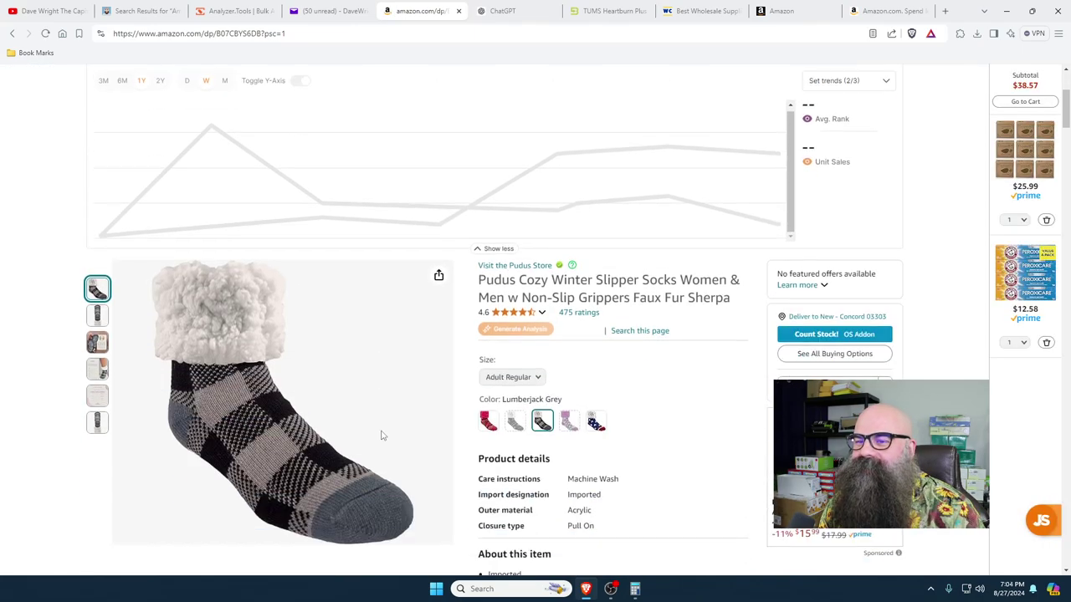
scroll(381, 435, "down", 1)
left_click(520, 264)
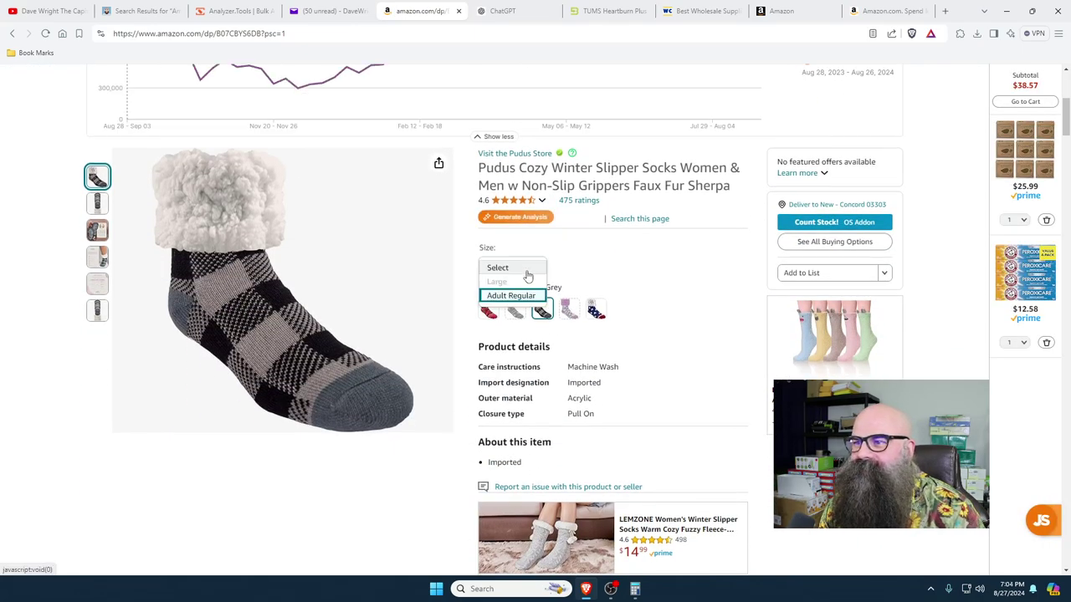
left_click(527, 270)
scroll(84, 454, "down", 5)
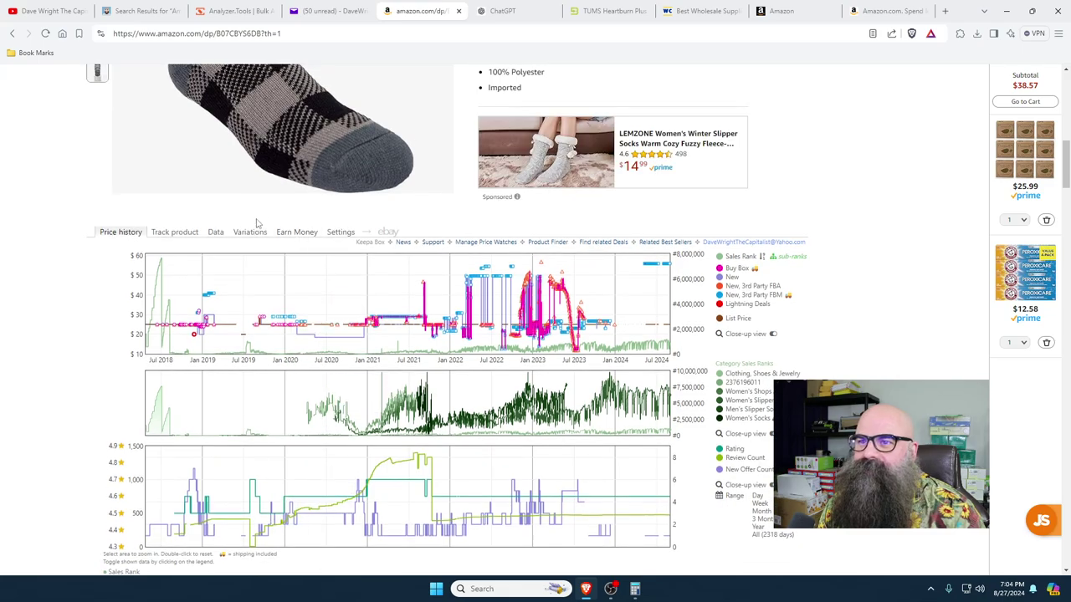
left_click(251, 232)
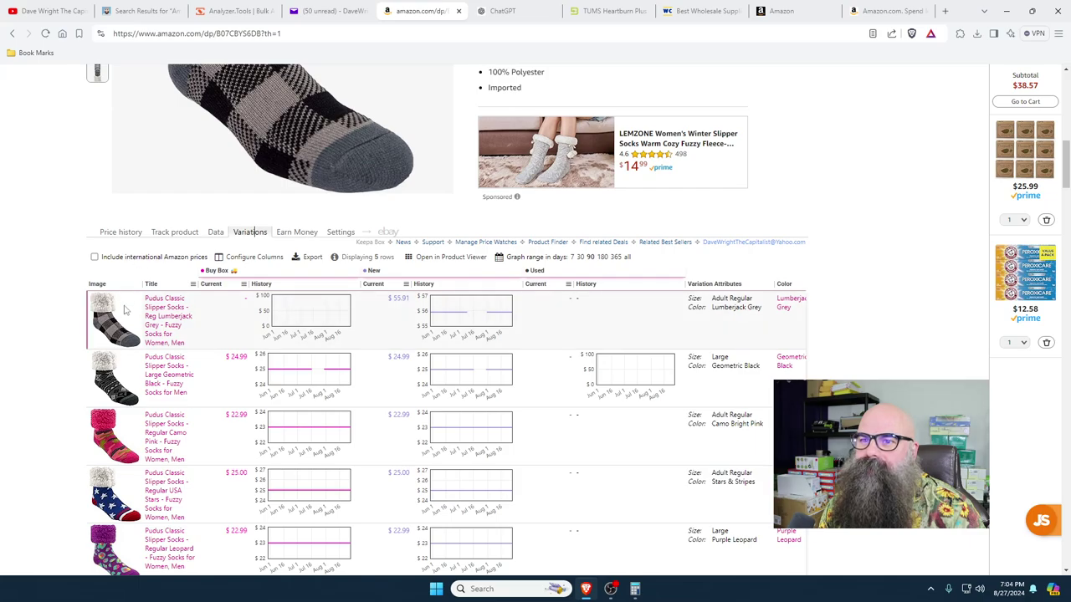
scroll(423, 107, "up", 5)
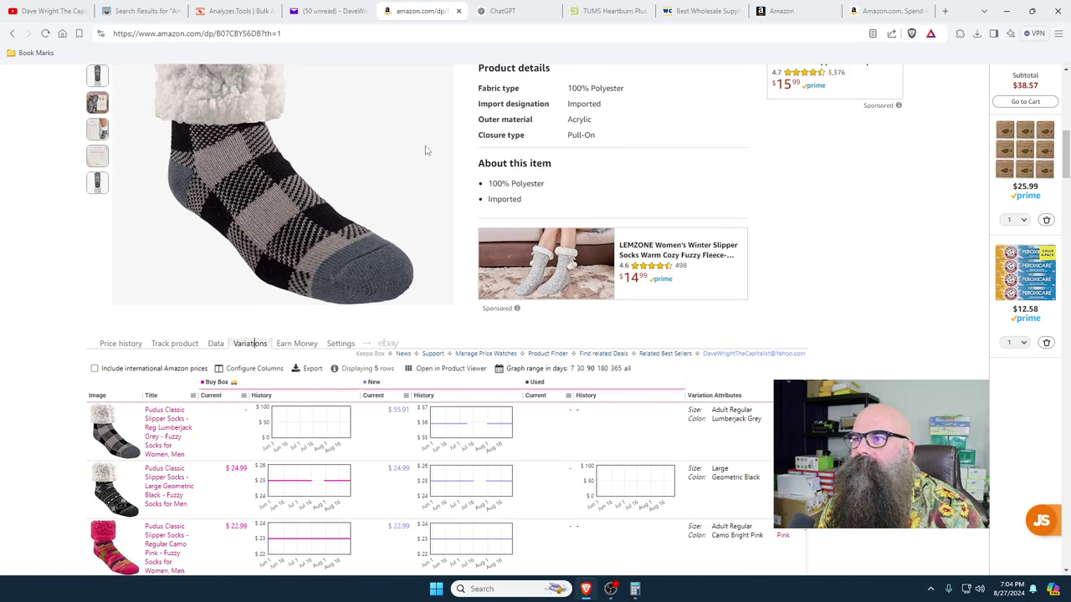
- Return to the "Today deals 8.26 (6)" email in Yahoo Mail and recheck its slipper socks and plates offers
key("ctrl+shift+Tab")
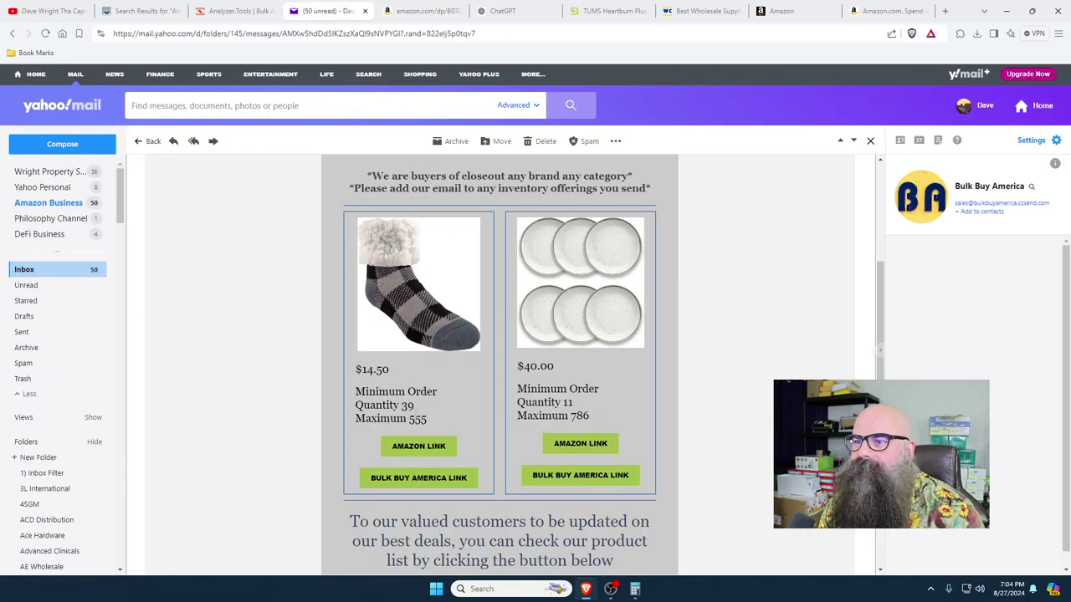
scroll(441, 322, "down", 2)
scroll(441, 323, "up", 3)
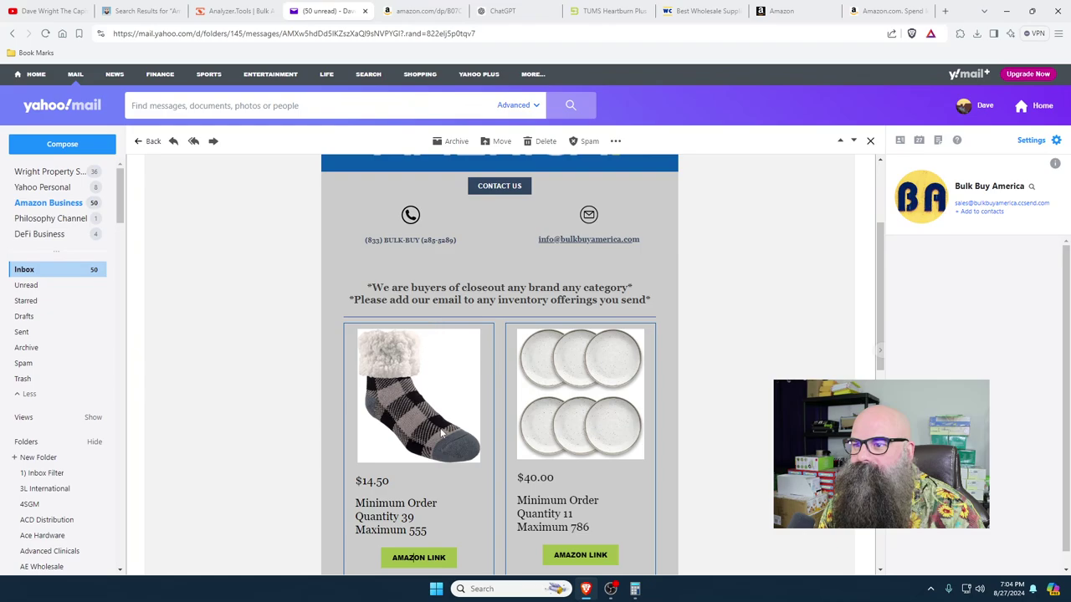
- Go back to the slipper socks' Amazon listing and compare its Keepa variations' prices and ratings, plus the sales rank trend
scroll(441, 432, "down", 2)
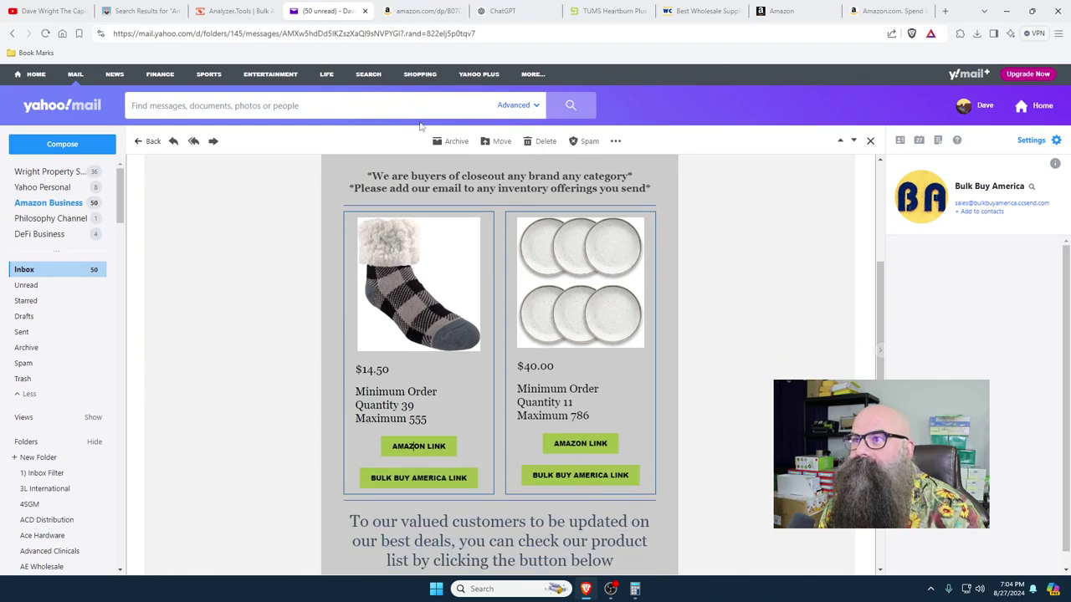
left_click(414, 15)
left_click(506, 107)
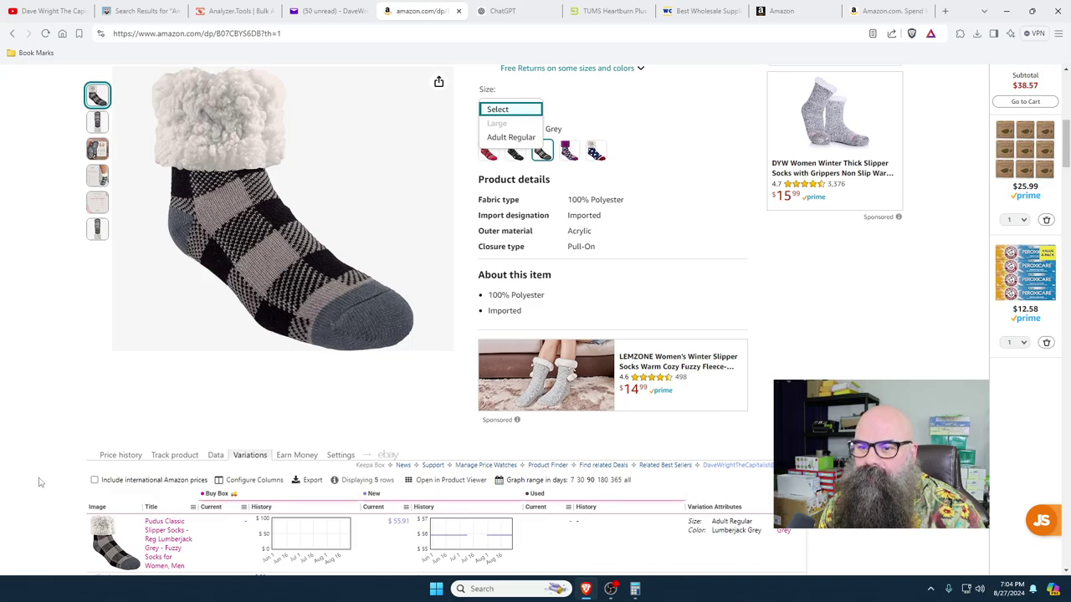
left_click(63, 512)
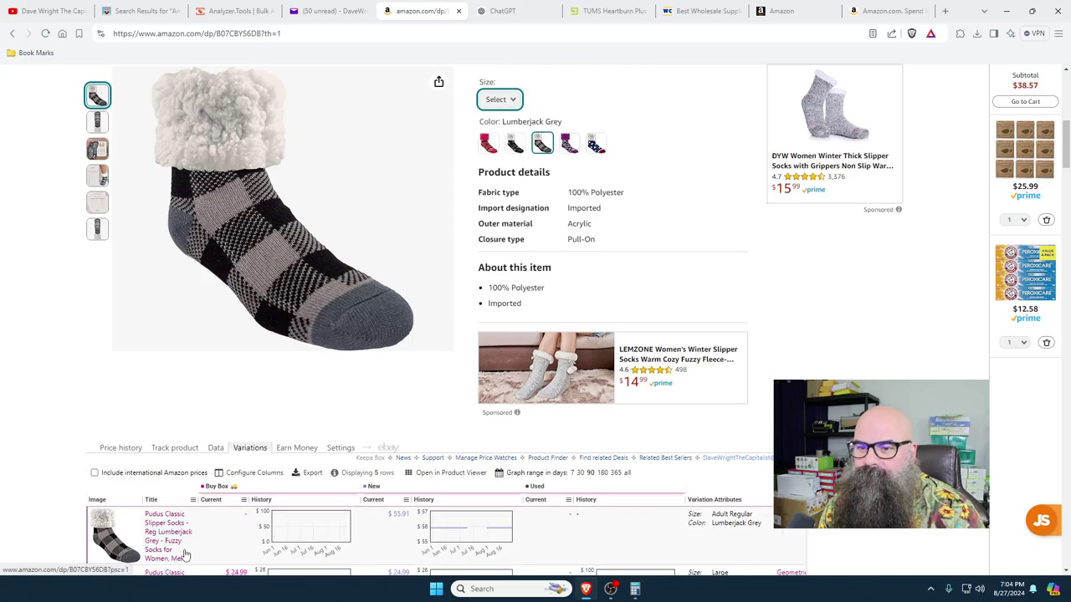
scroll(186, 555, "down", 5)
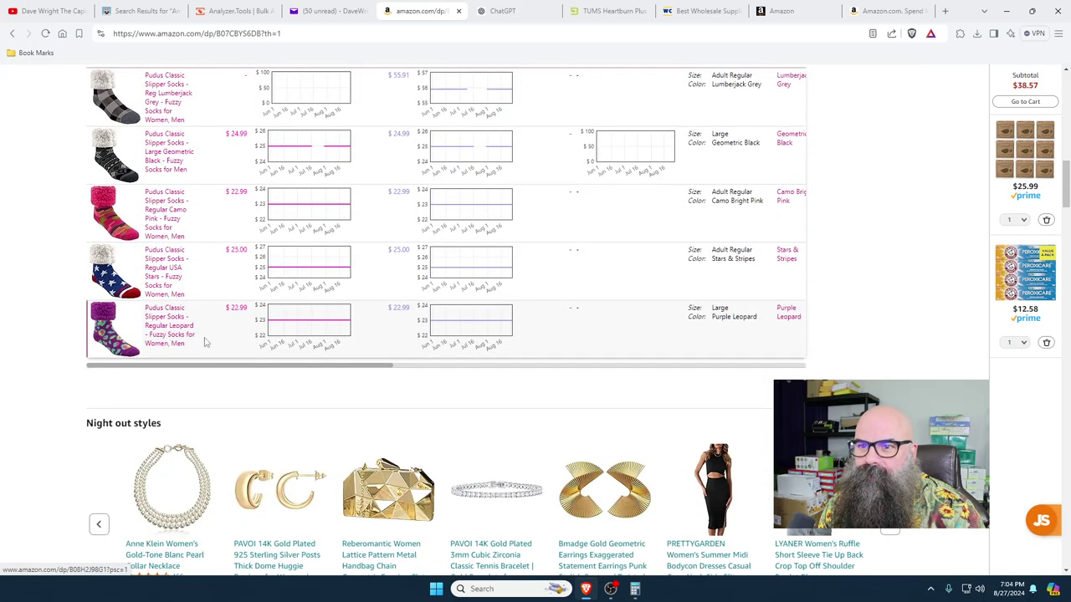
scroll(205, 342, "up", 3)
scroll(189, 297, "down", 1)
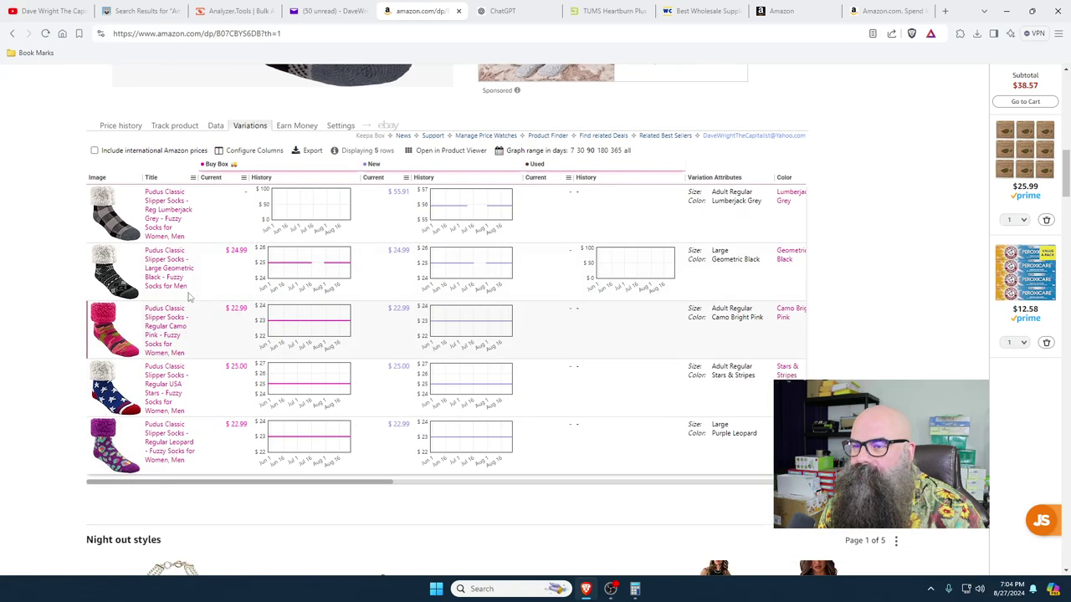
left_click_drag(227, 477, 389, 491)
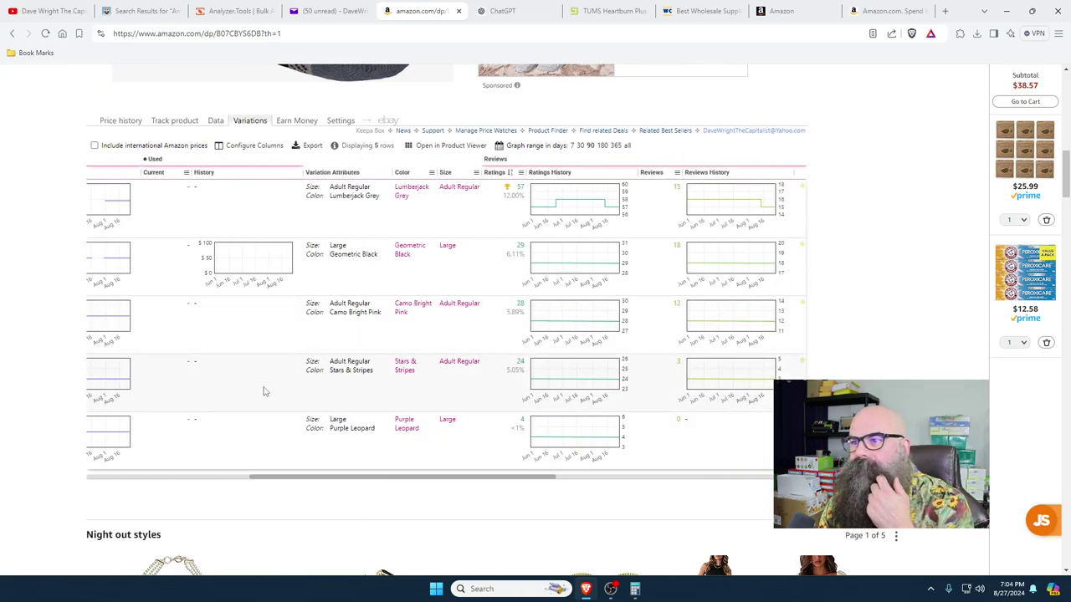
scroll(67, 350, "up", 8)
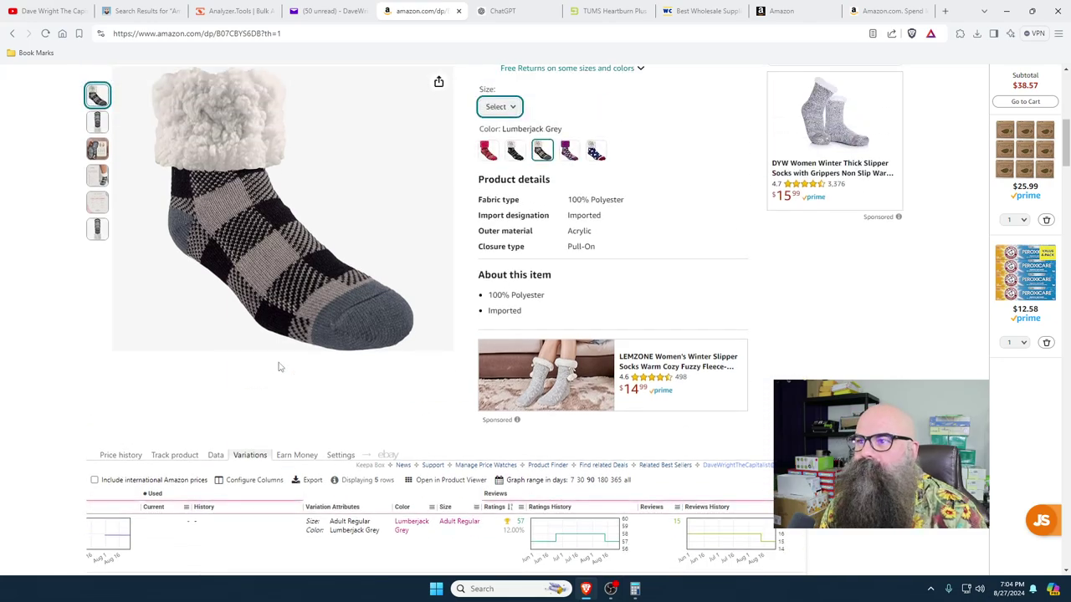
scroll(251, 251, "up", 1)
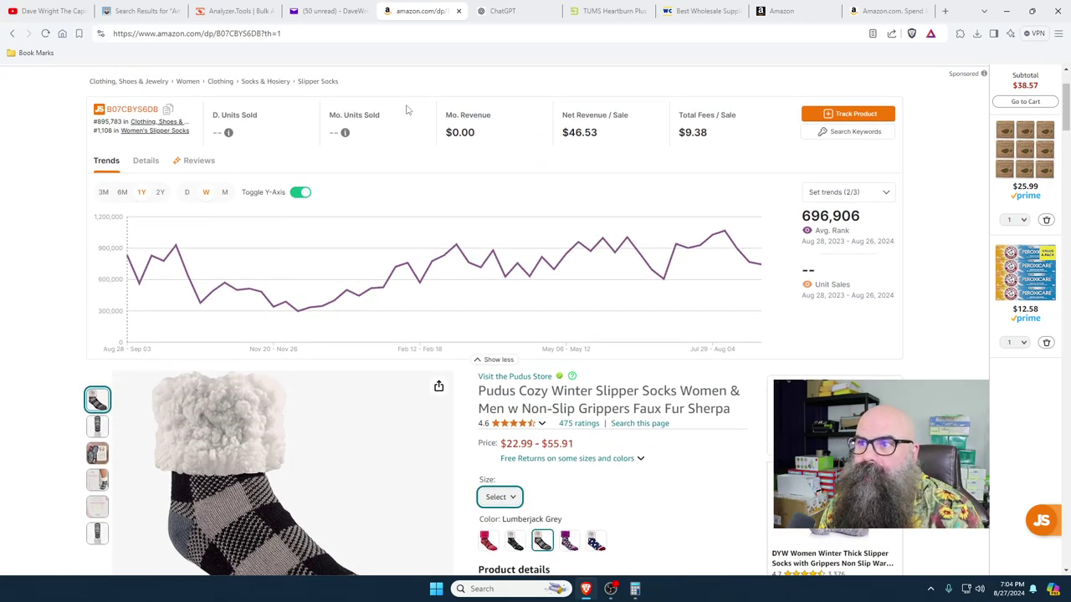
- Close the slipper socks listing and delete the "Today deals 8.26 (6)" and "Today deals 8.26 (5)" emails after reading their offers
left_click(458, 12)
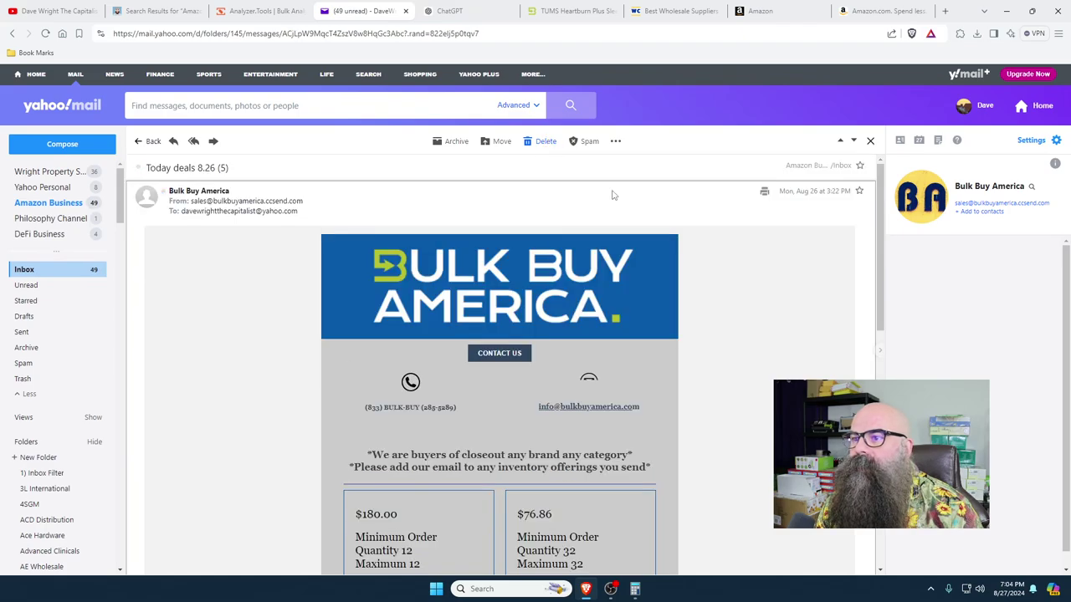
key("Delete")
scroll(440, 439, "down", 5)
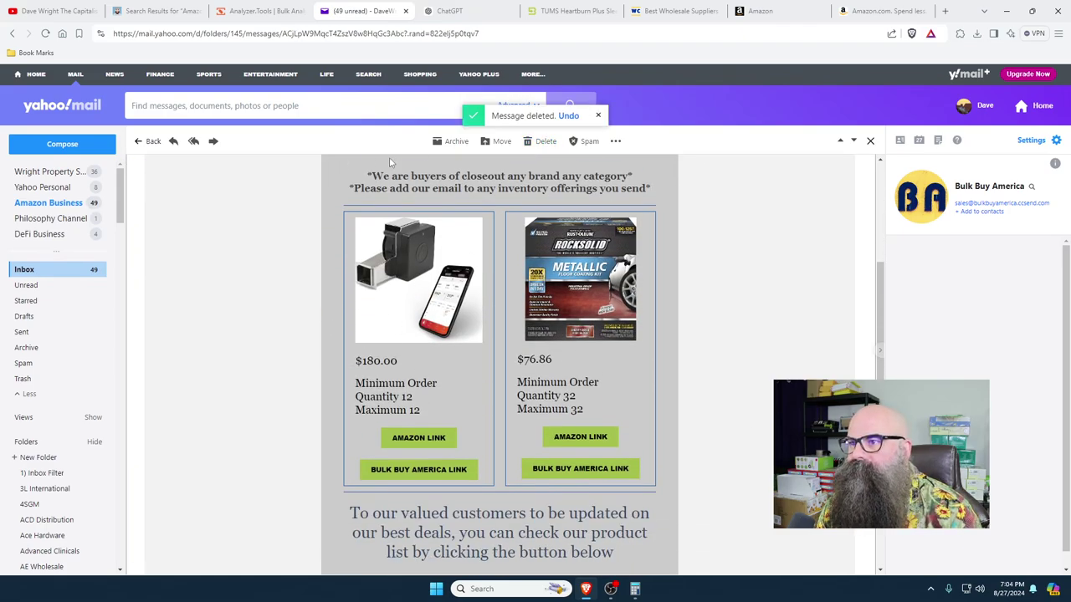
left_click(540, 142)
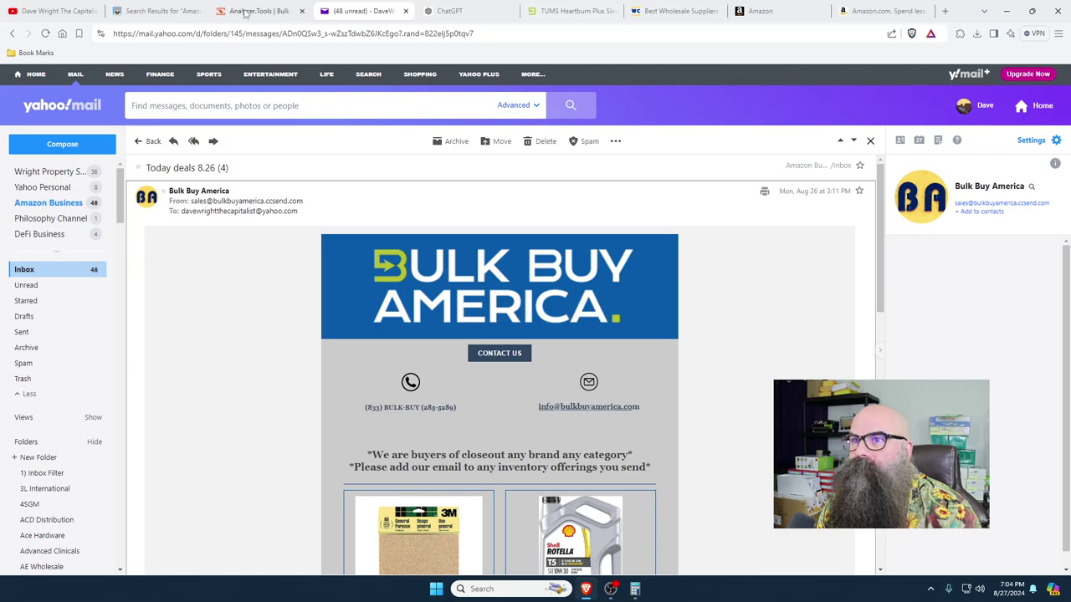
- Check the recent lists in Analyzer.Tools and read the sandpaper and engine oil offers in the "Today deals 8.26 (4)" email
left_click(243, 12)
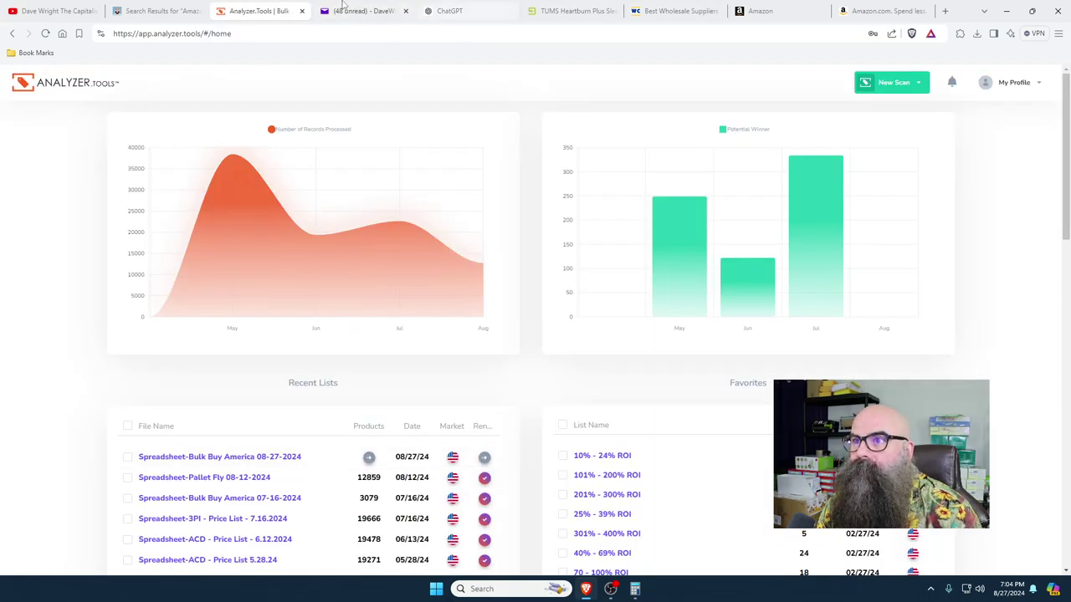
left_click(351, 9)
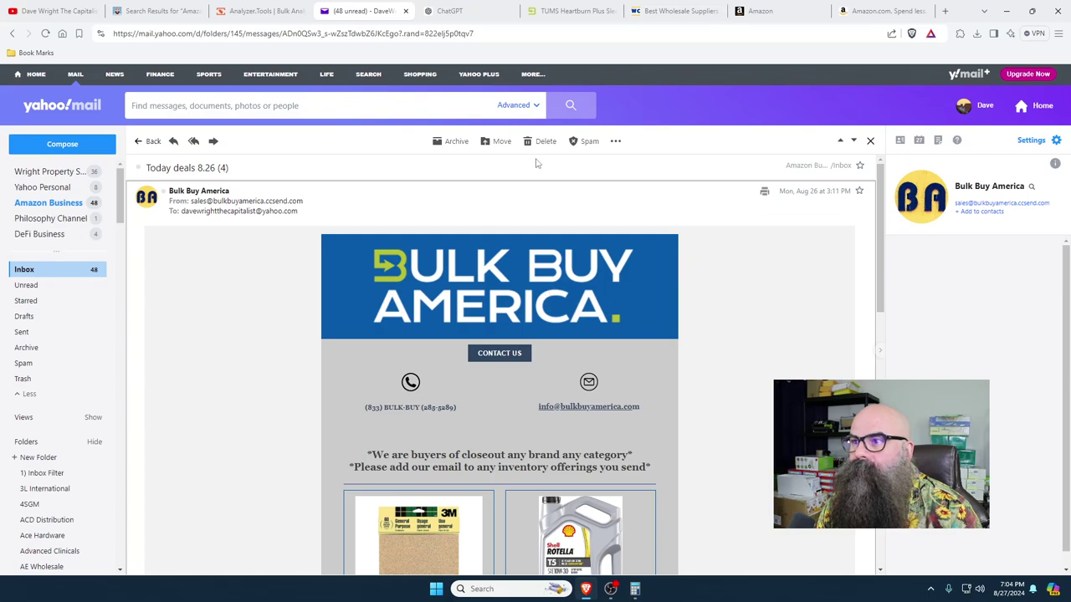
scroll(560, 426, "down", 3)
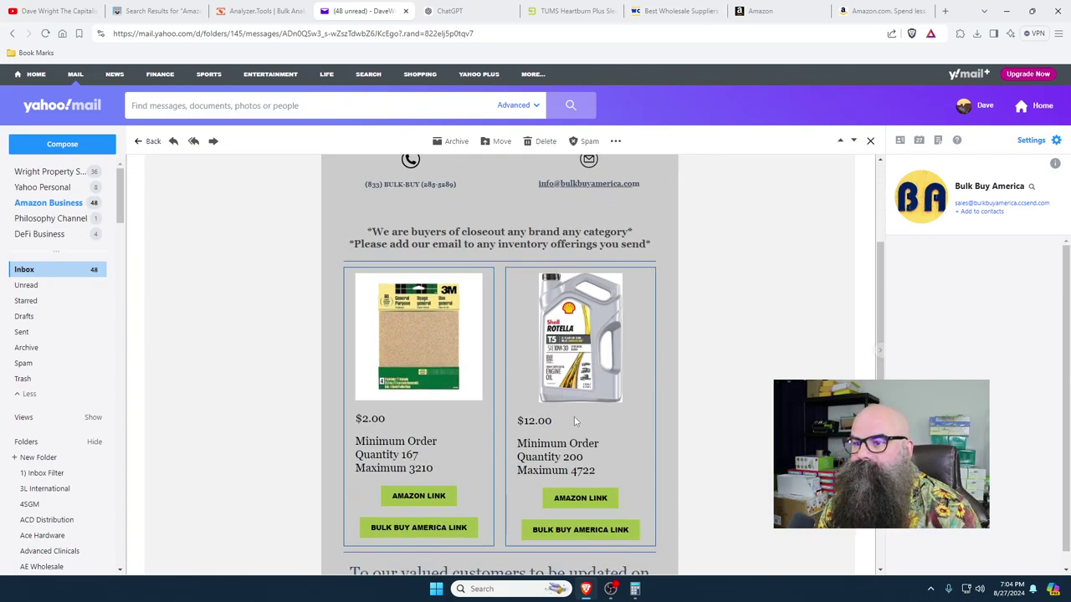
left_click(635, 589)
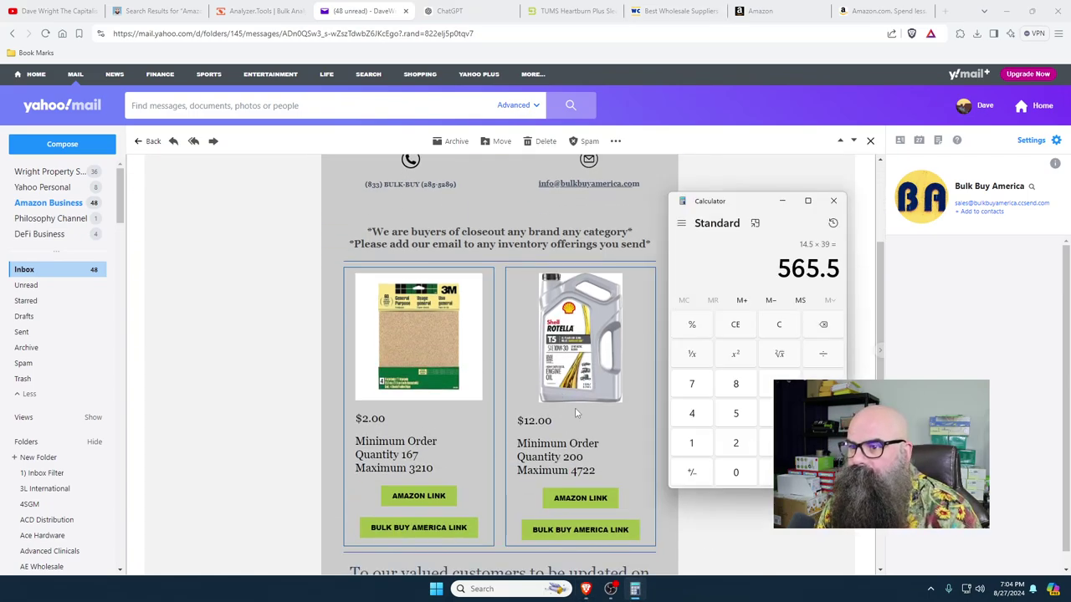
- Check the 3M sandpaper's Amazon listing, entering the captcha characters to reach it, and delete the "Today deals 8.26 (4)" email
left_click(415, 499)
left_click(524, 291)
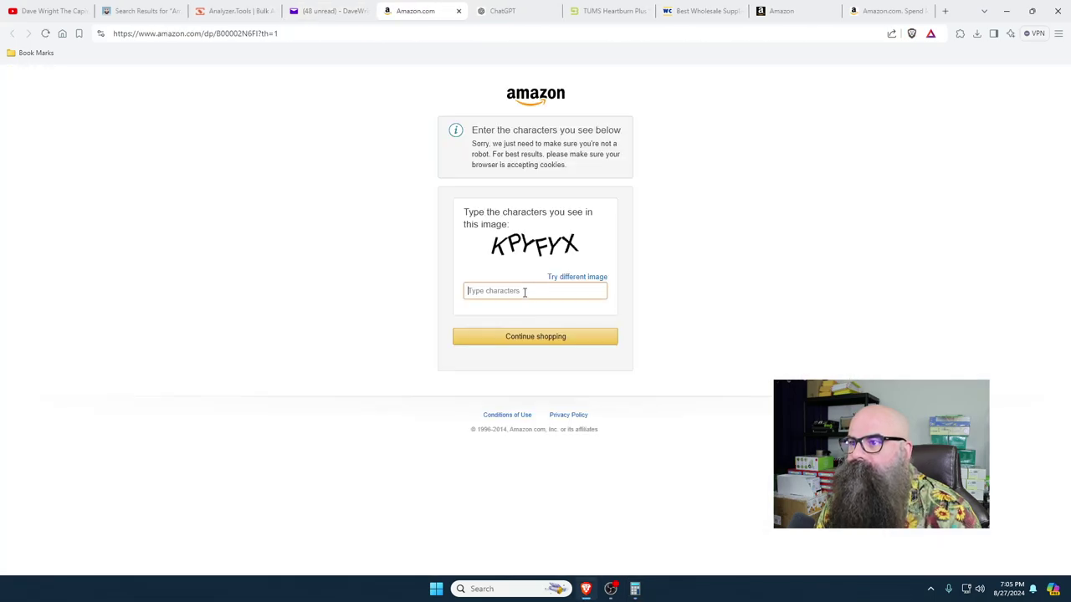
type("KPYFYX")
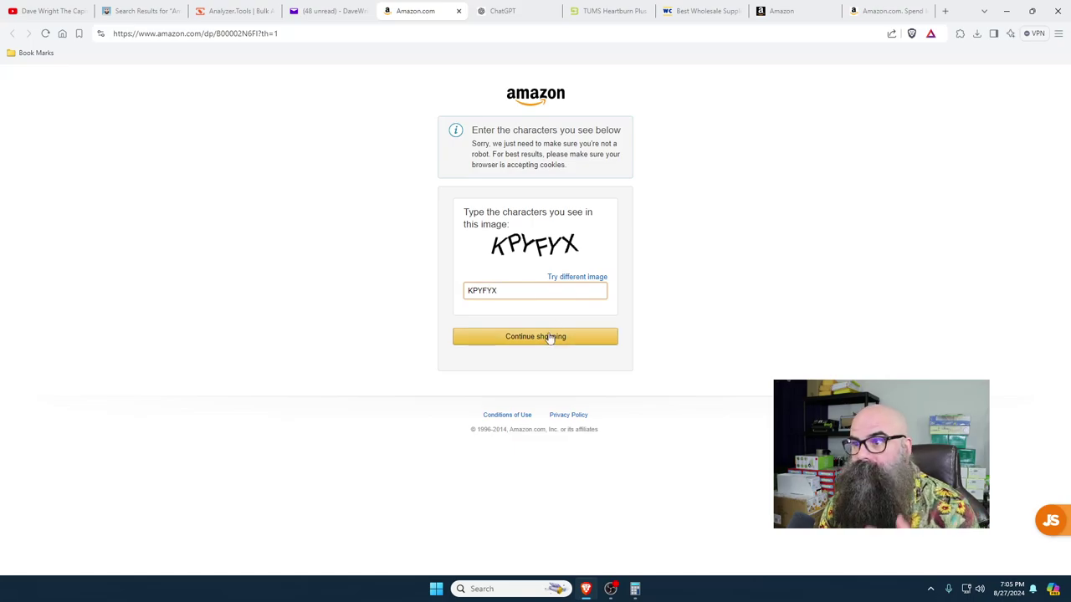
left_click(547, 339)
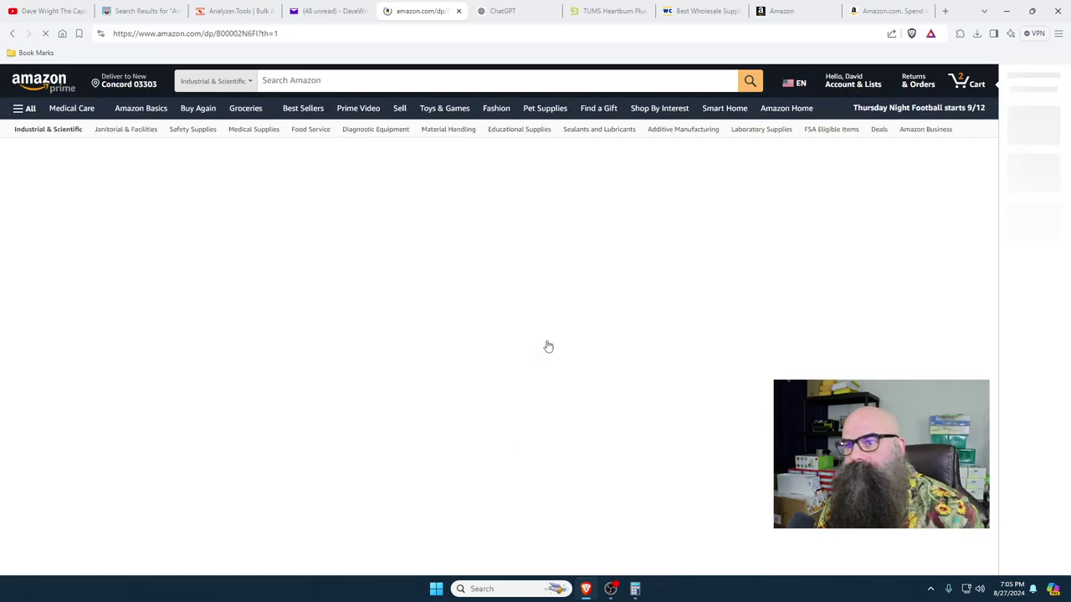
left_click(529, 348)
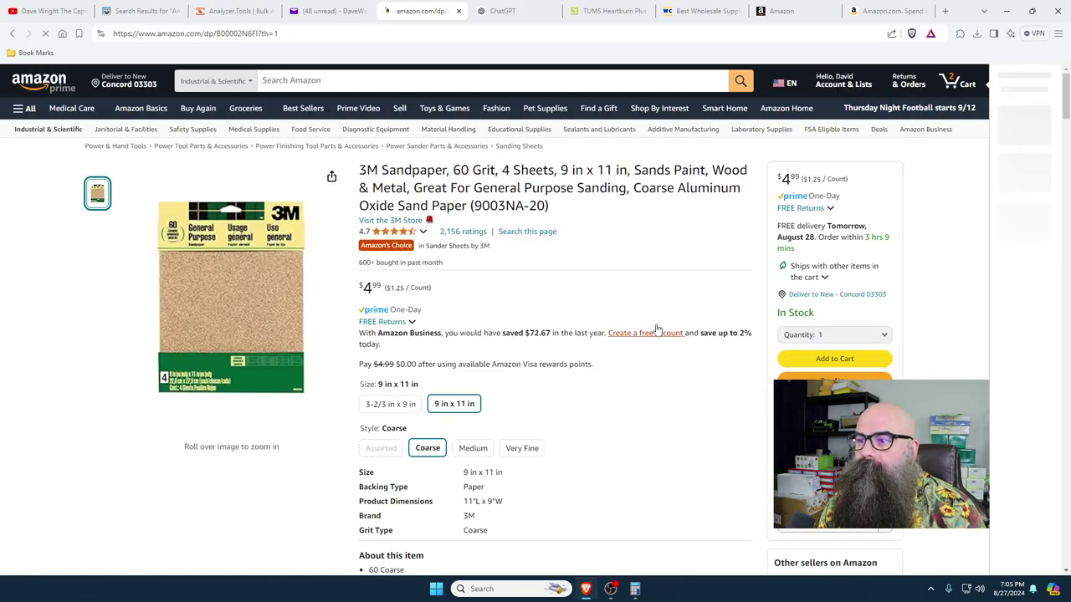
left_click(459, 11)
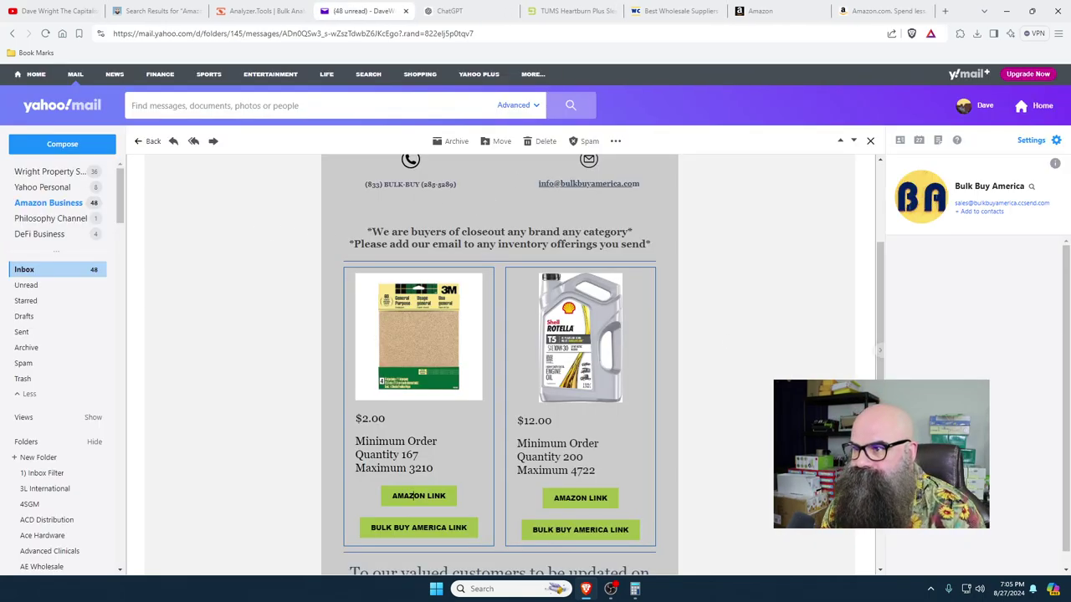
left_click(546, 140)
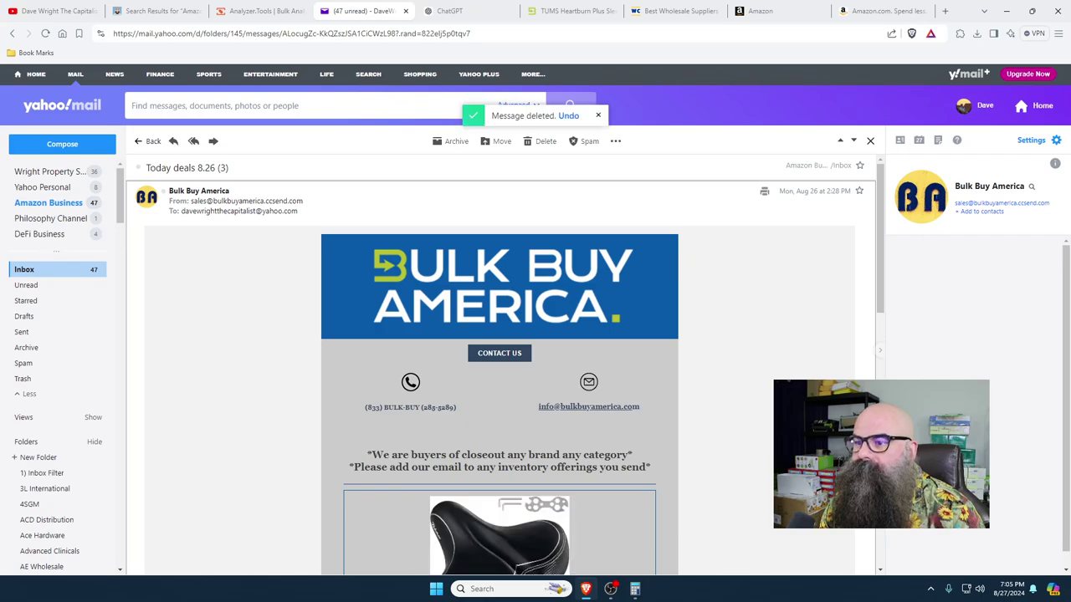
- Check the bike seat's Amazon listing, entering the captcha characters to reach it, and delete the "Today deals 8.26 (3)" email
scroll(500, 360, "down", 1)
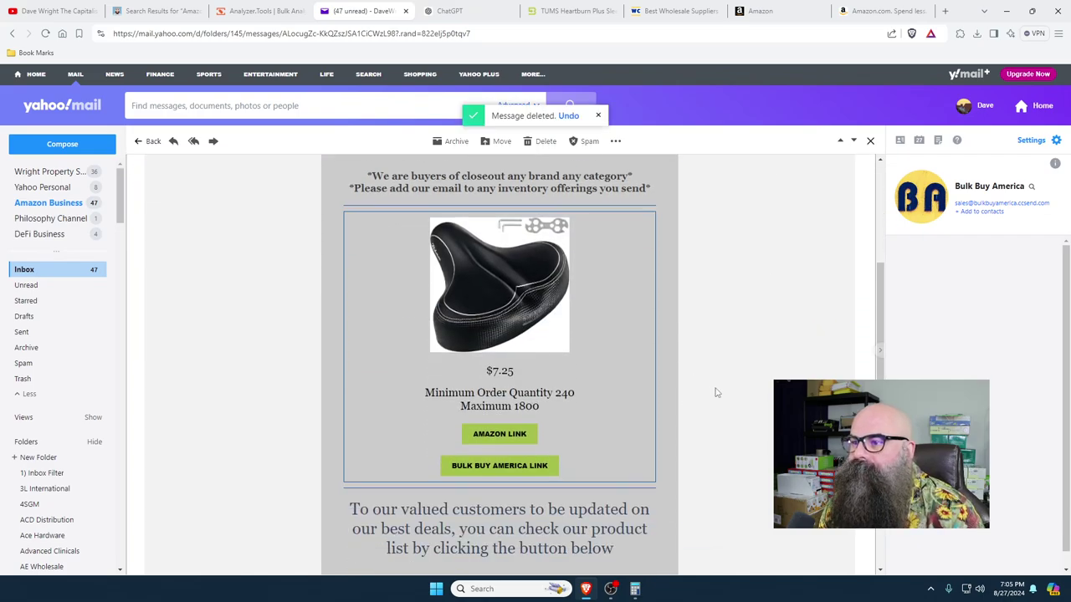
left_click(509, 437)
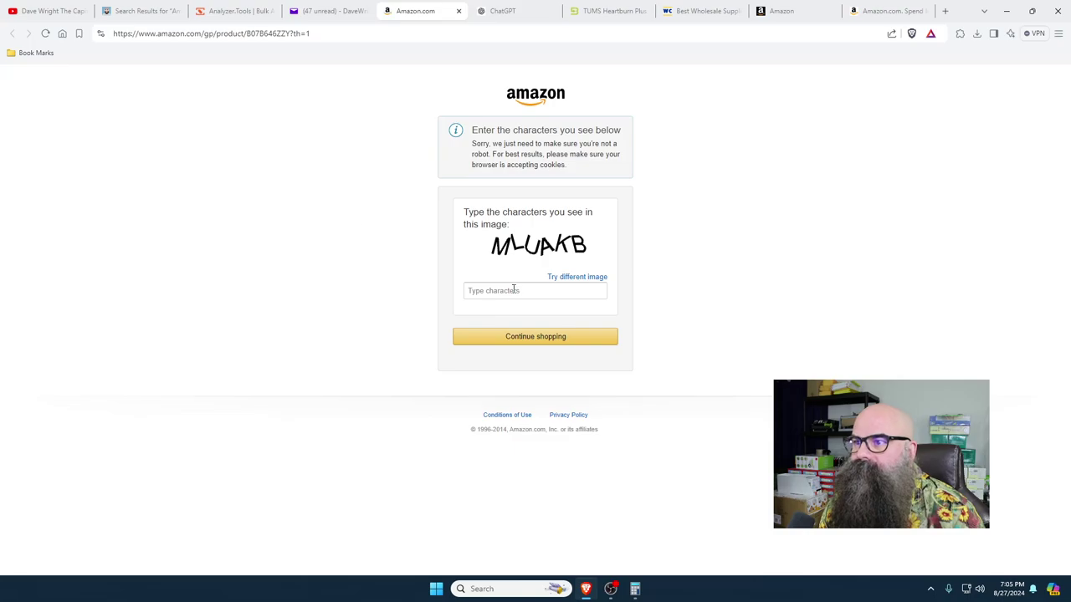
left_click(513, 289)
type("MLUAKB")
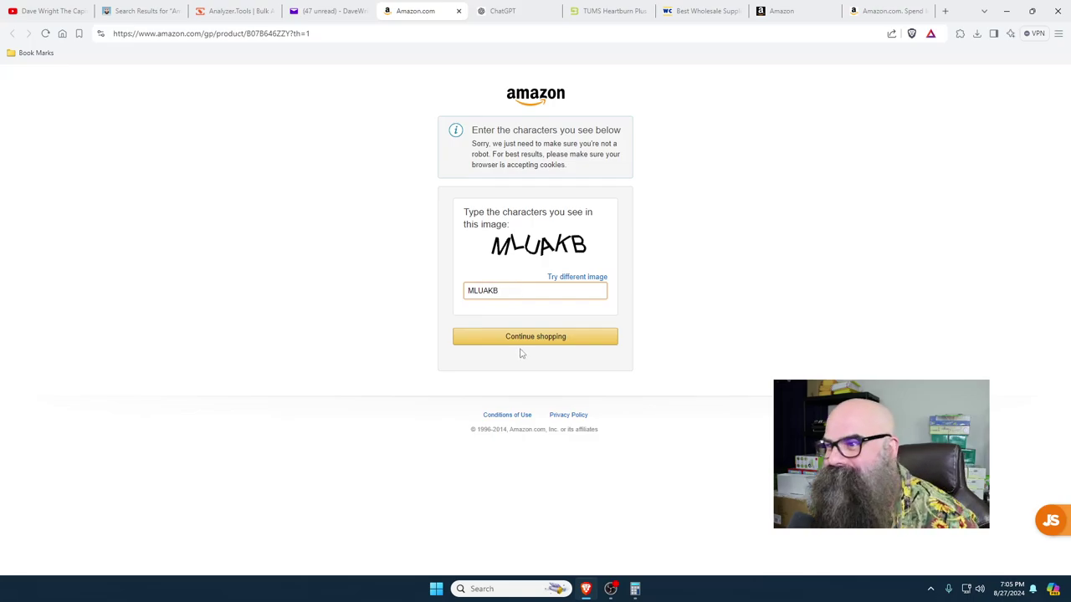
left_click(527, 342)
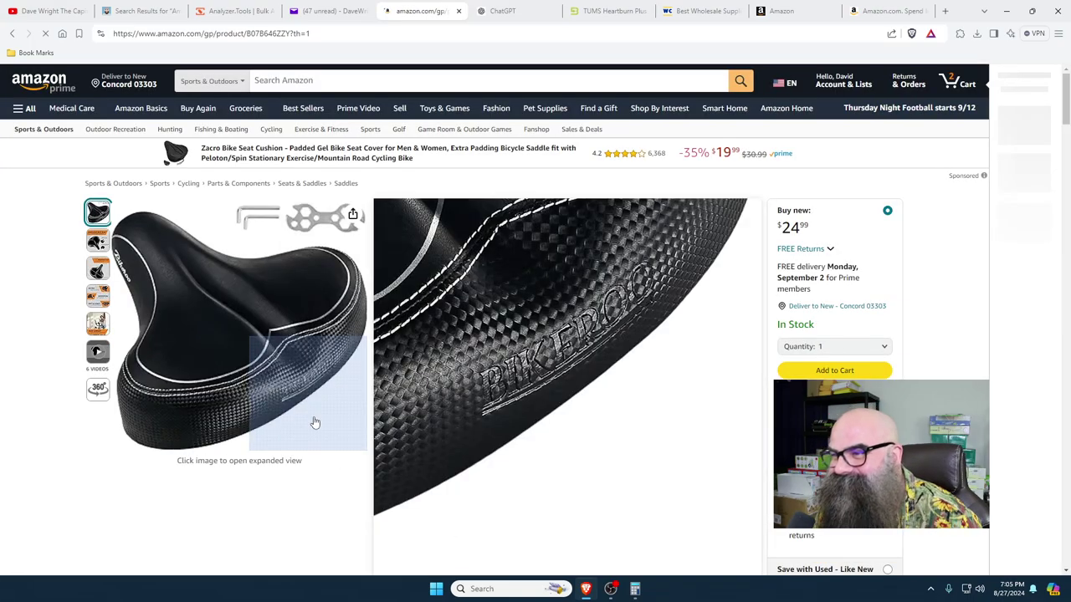
left_click(458, 11)
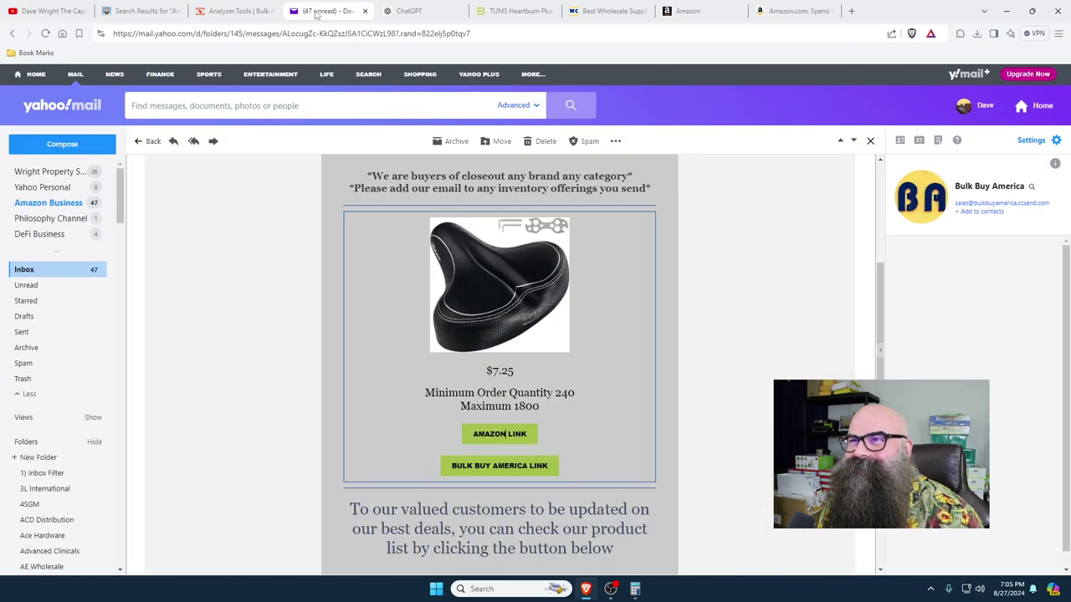
left_click(546, 141)
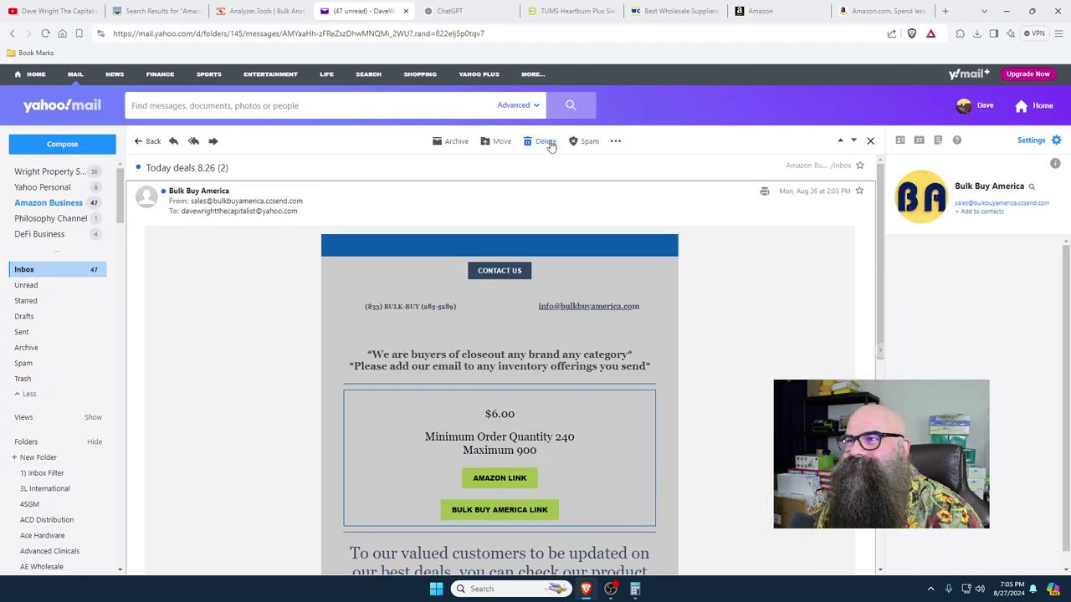
- Reload the Analyzer.Tools home page and check the scan status of the "Spreadsheet-Bulk Buy America 08-27-2024" list
left_click(251, 11)
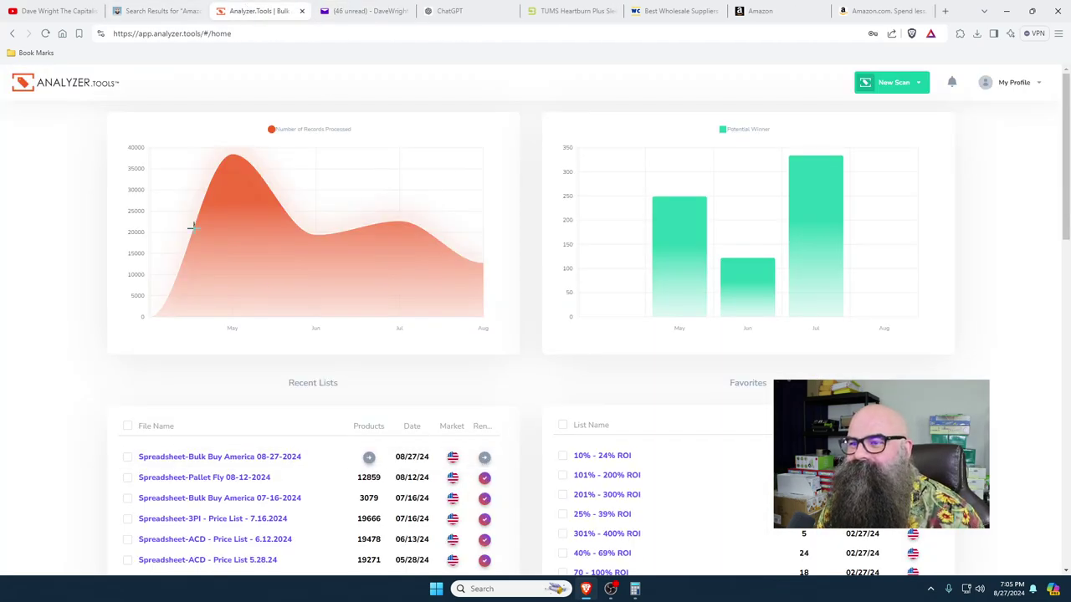
left_click(45, 33)
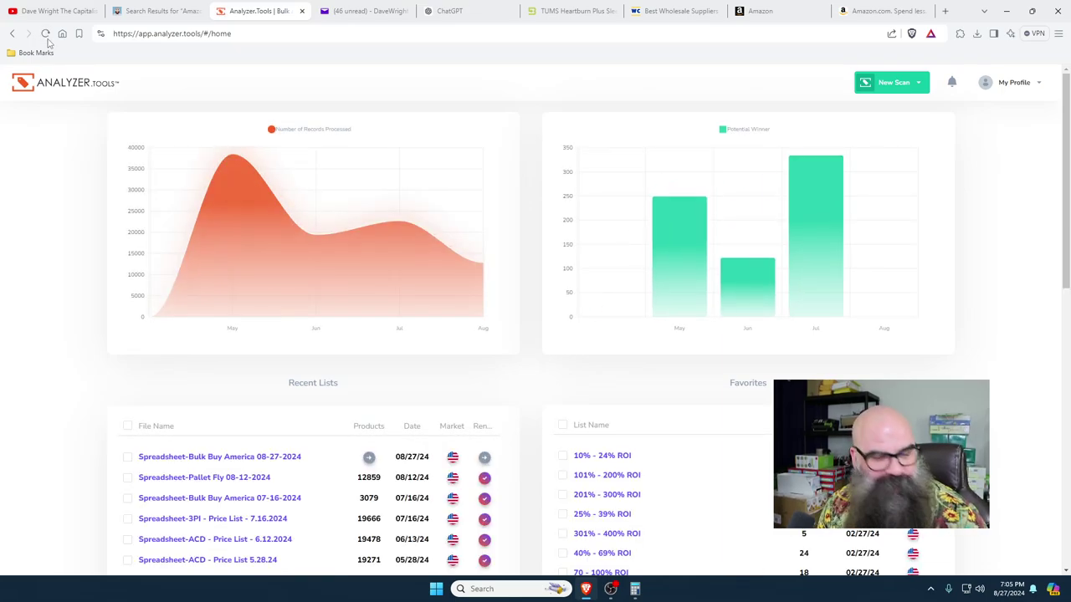
mouse_move(488, 463)
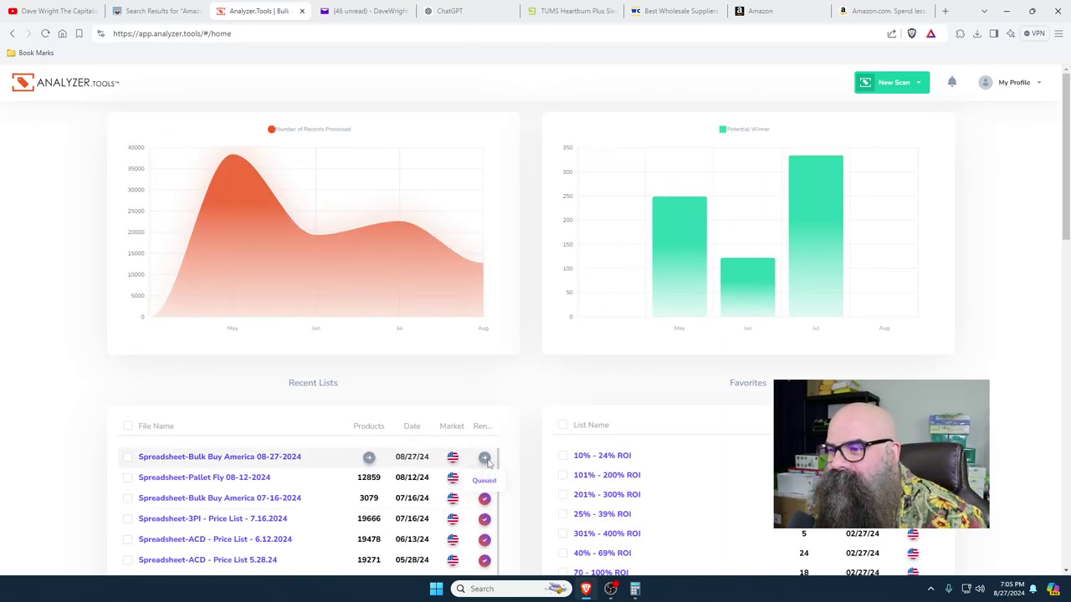
- Open the texturizing paste's Amazon listing from the "Today deals 8.26 (2)" email, enter the captcha characters and examine its sales figures
left_click(369, 13)
scroll(293, 342, "down", 3)
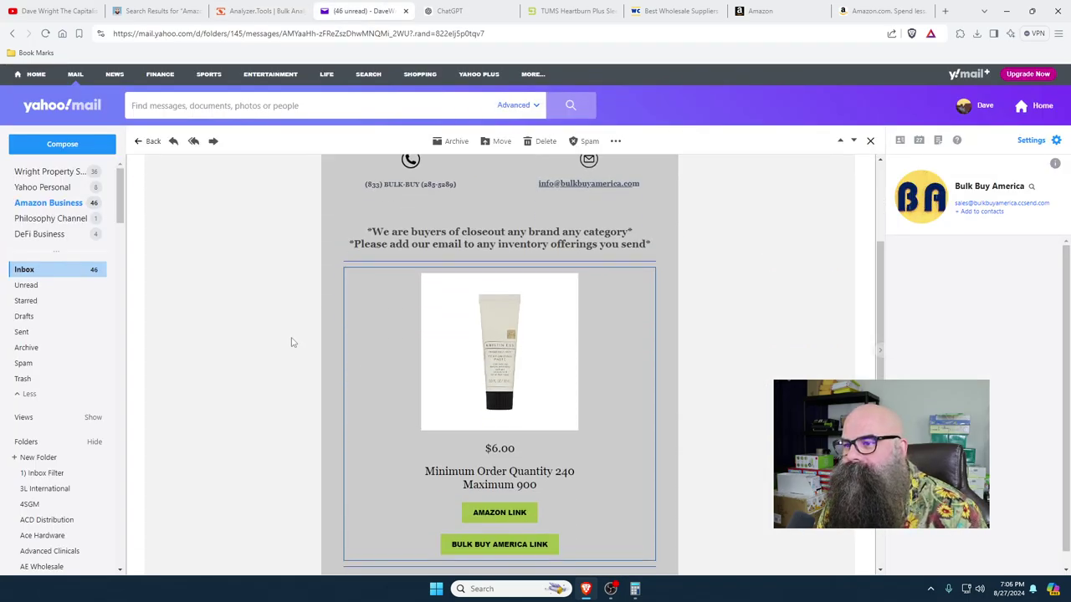
left_click(500, 513)
left_click(514, 293)
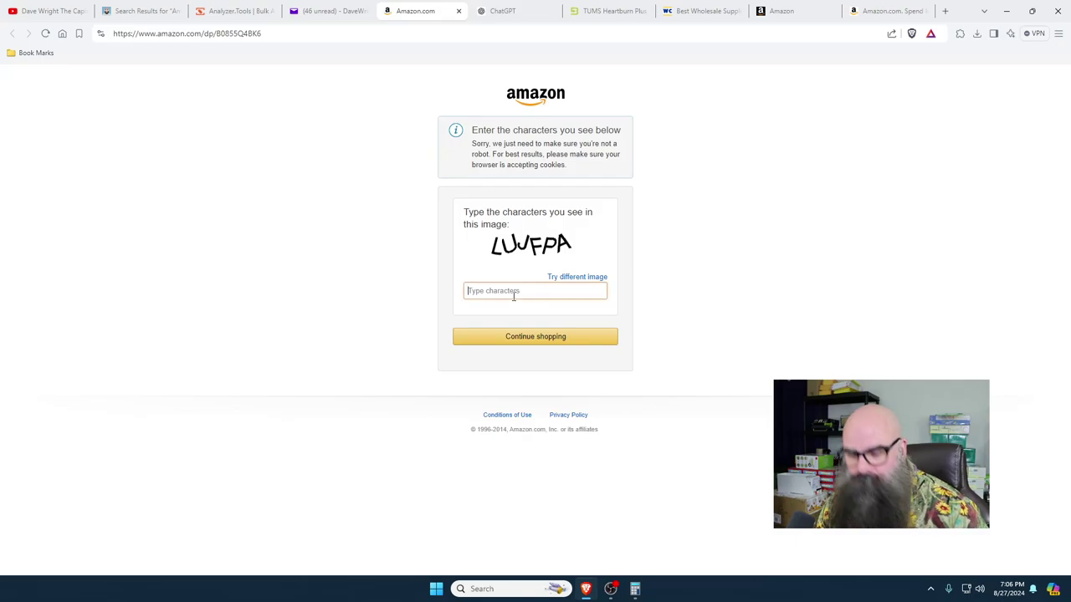
type("LUJFPA")
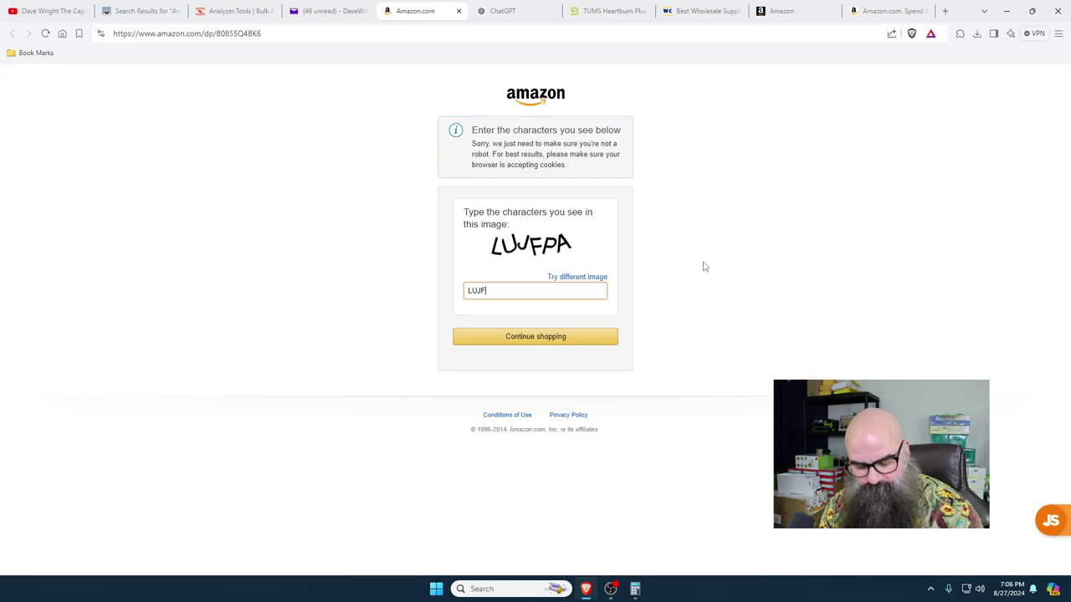
left_click(550, 337)
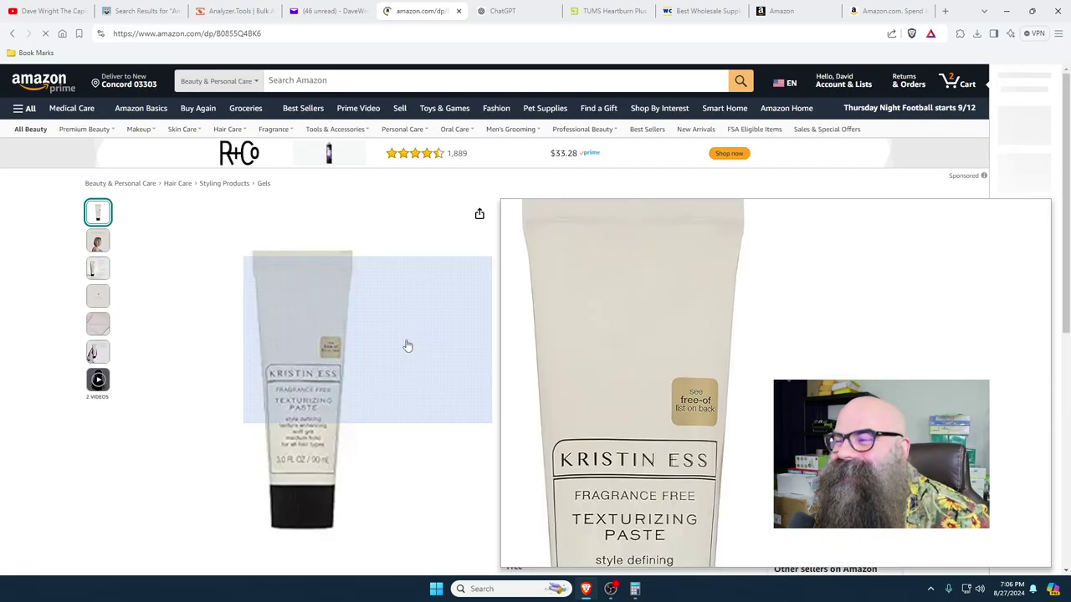
scroll(504, 341, "down", 1)
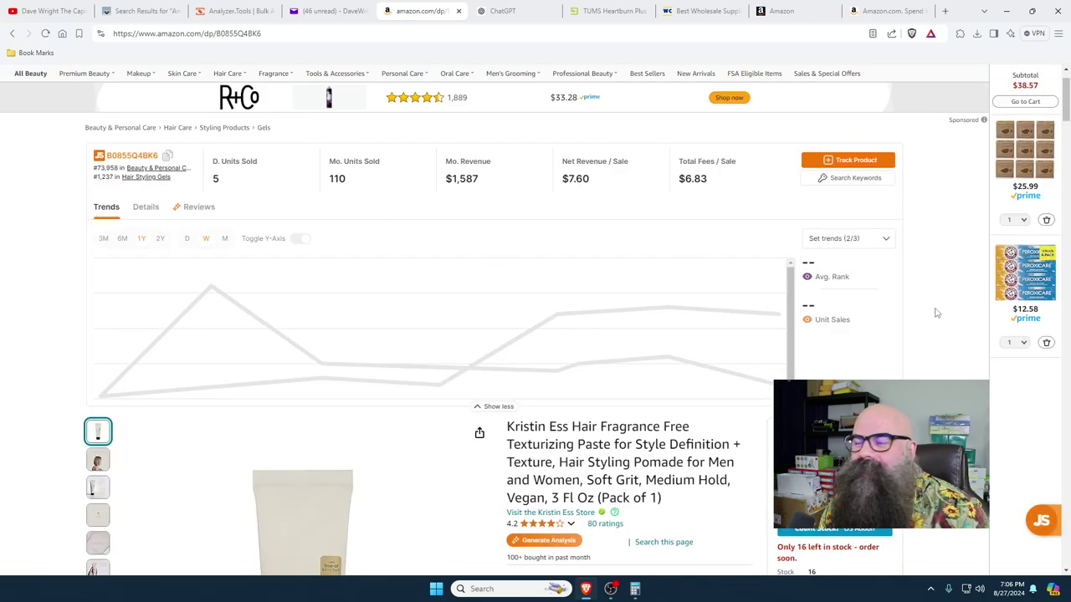
- Examine the texturizing paste listing's price, stock and Keepa price history against the supplier's price and order quantities in the email
scroll(918, 365, "down", 4)
scroll(959, 348, "down", 2)
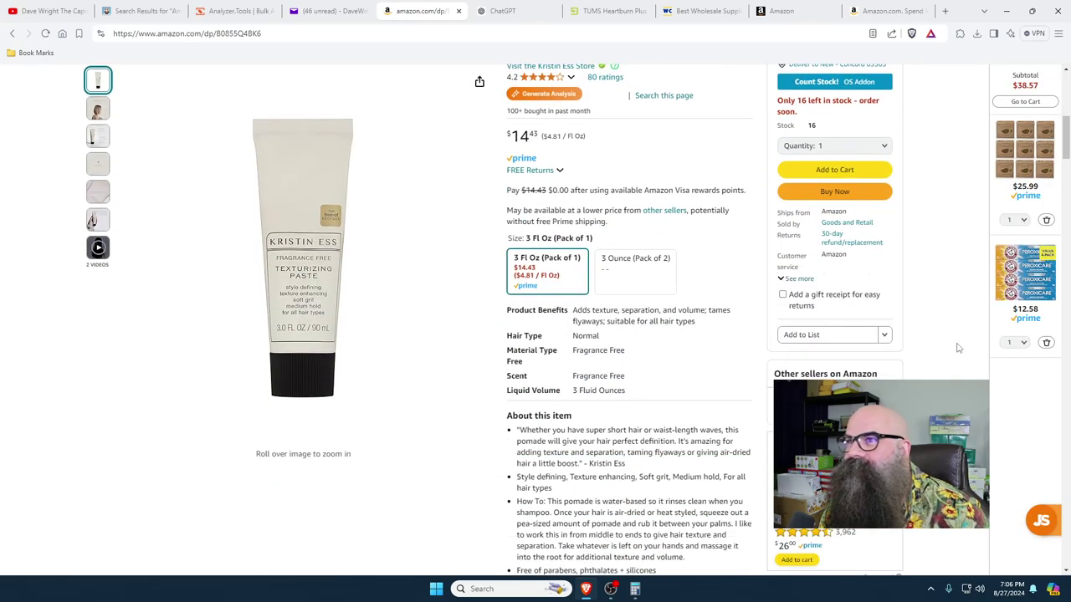
scroll(959, 348, "up", 2)
left_click(331, 11)
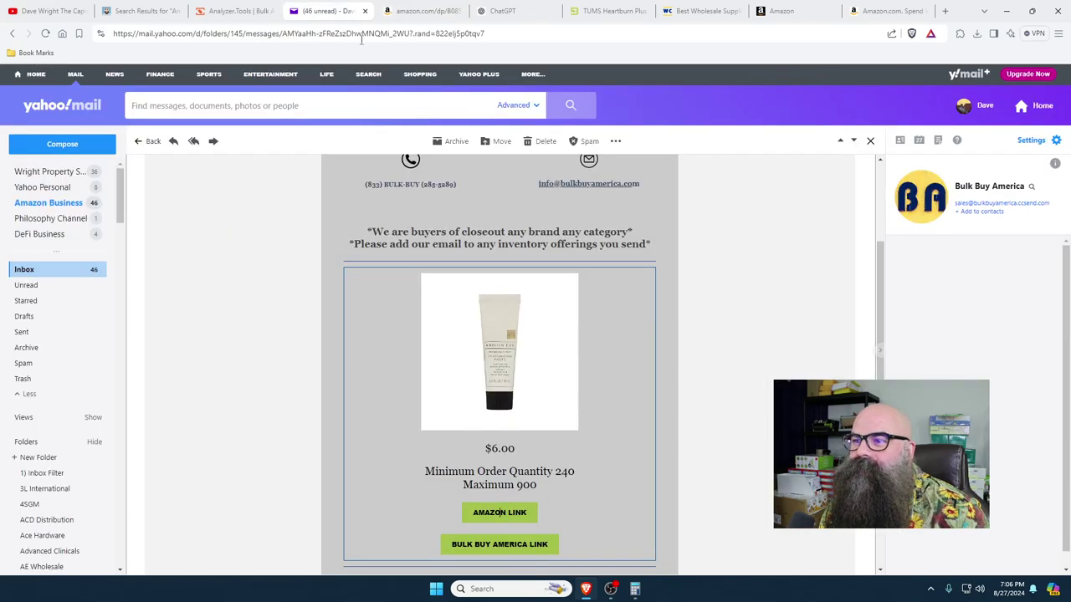
left_click(420, 10)
scroll(426, 381, "down", 10)
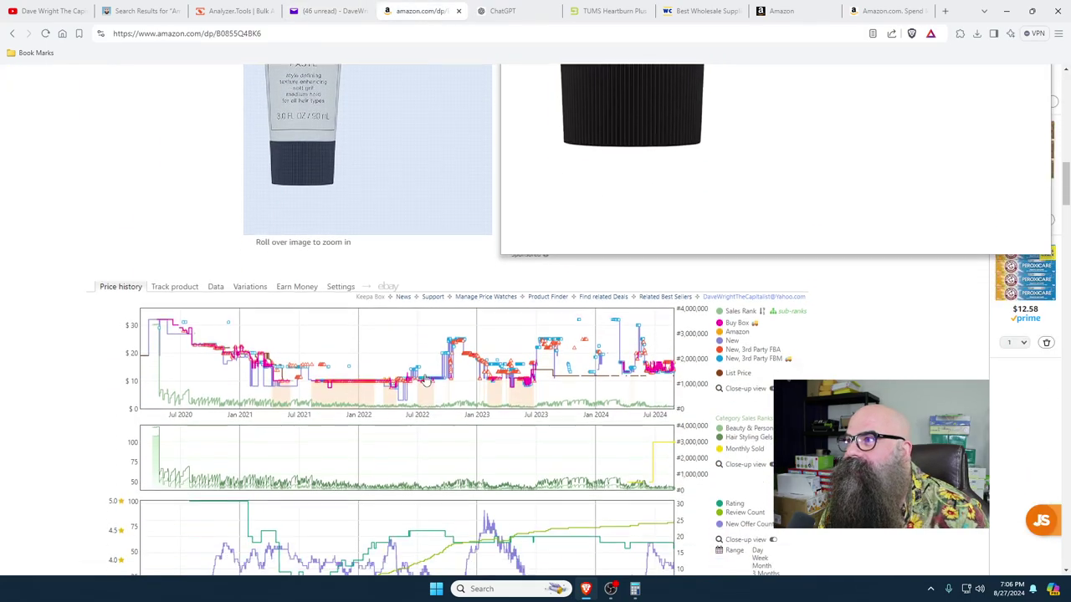
scroll(426, 378, "up", 10)
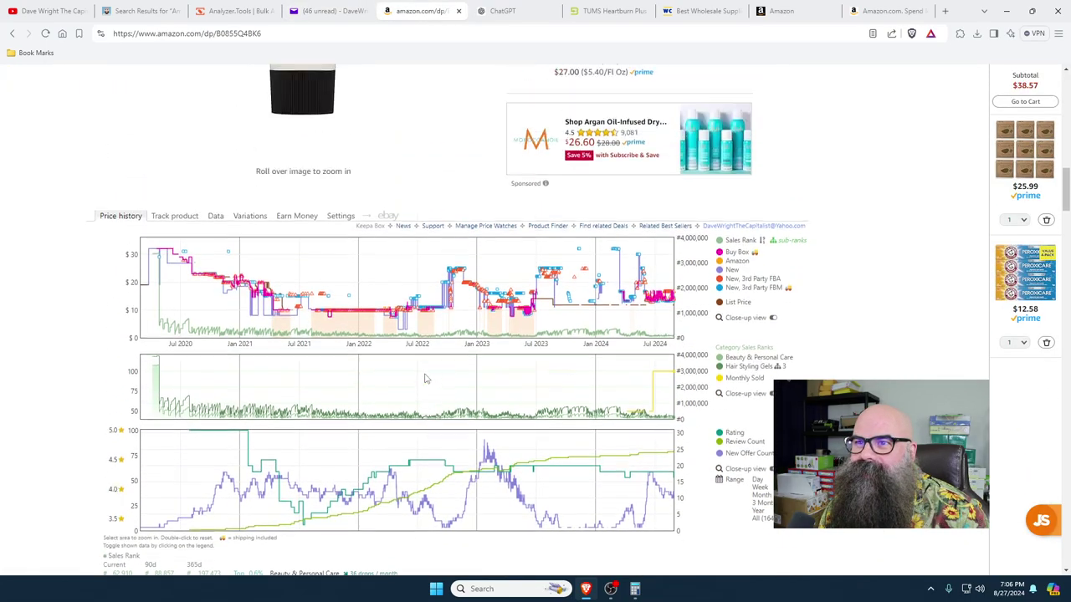
scroll(416, 382, "up", 5)
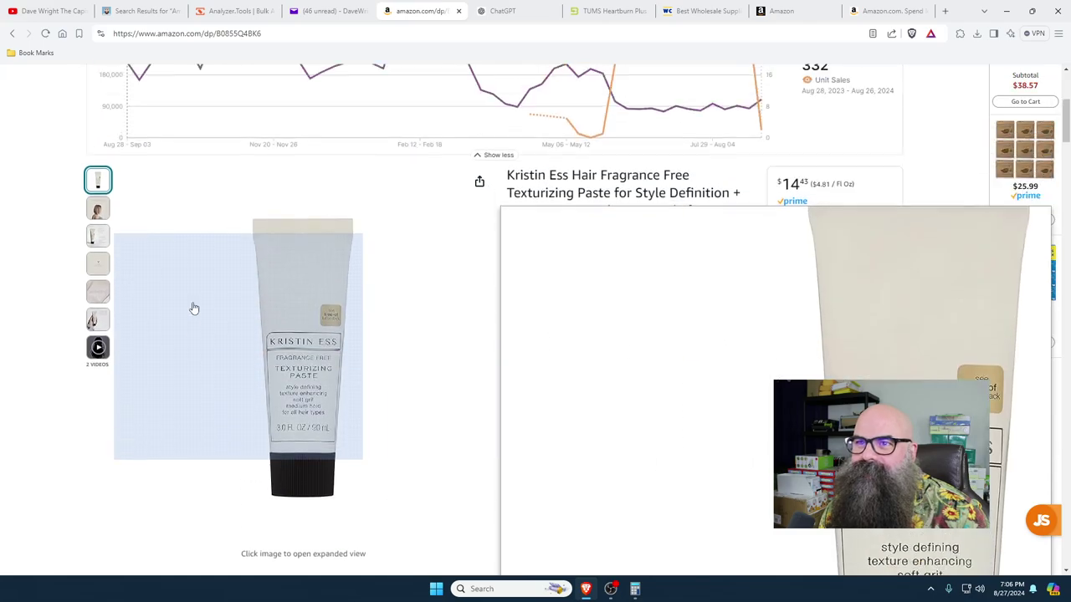
- Copy the texturizing paste's ASIN and search the Seller Central catalog for B0855Q4BK6 to check selling eligibility
left_click(168, 214)
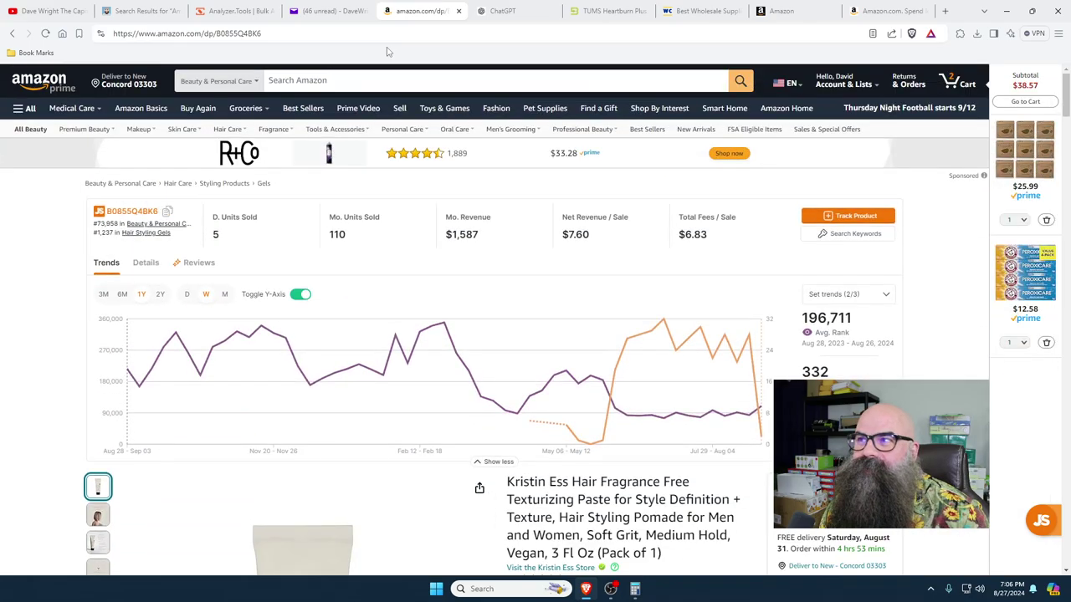
left_click(781, 11)
left_click(300, 177)
left_click_drag(300, 176, 242, 175)
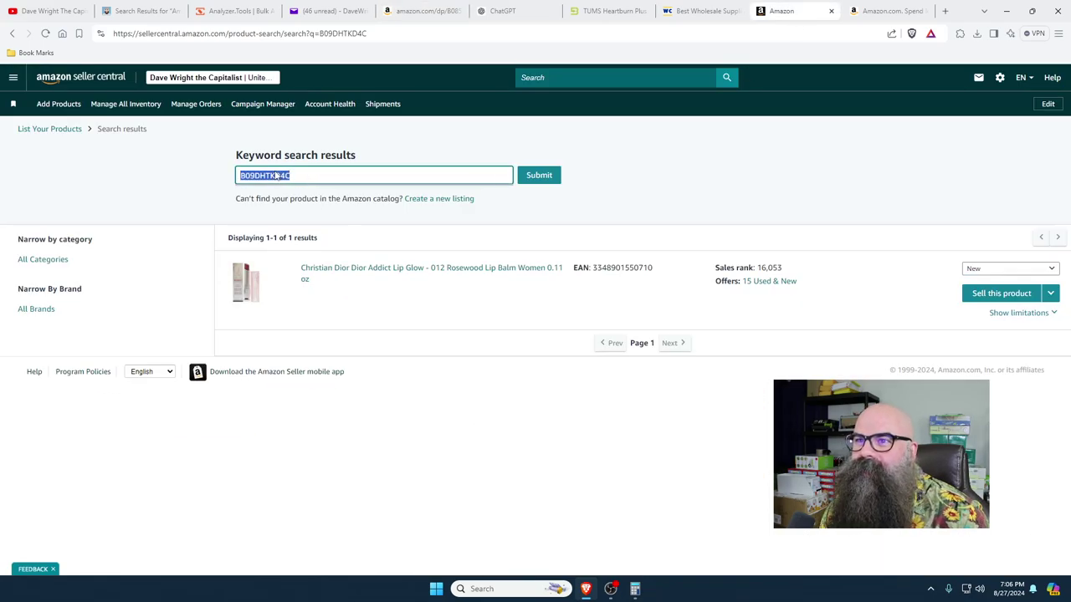
right_click(272, 173)
left_click(286, 267)
left_click(540, 175)
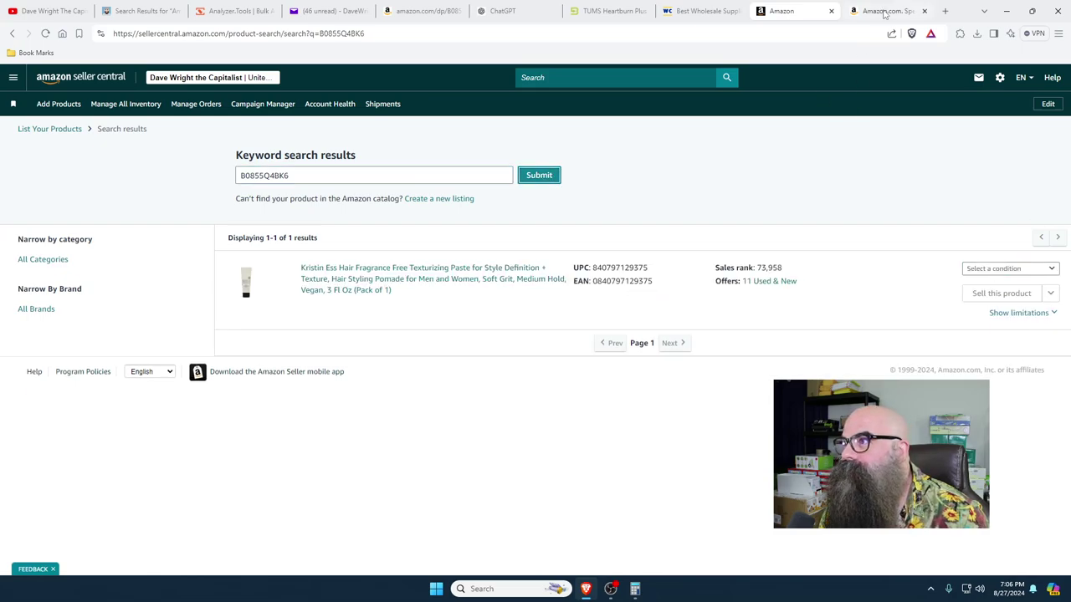
- Open the bookmarked Amazon Revenue Calculator in place of the Amazon home page
left_click(918, 14)
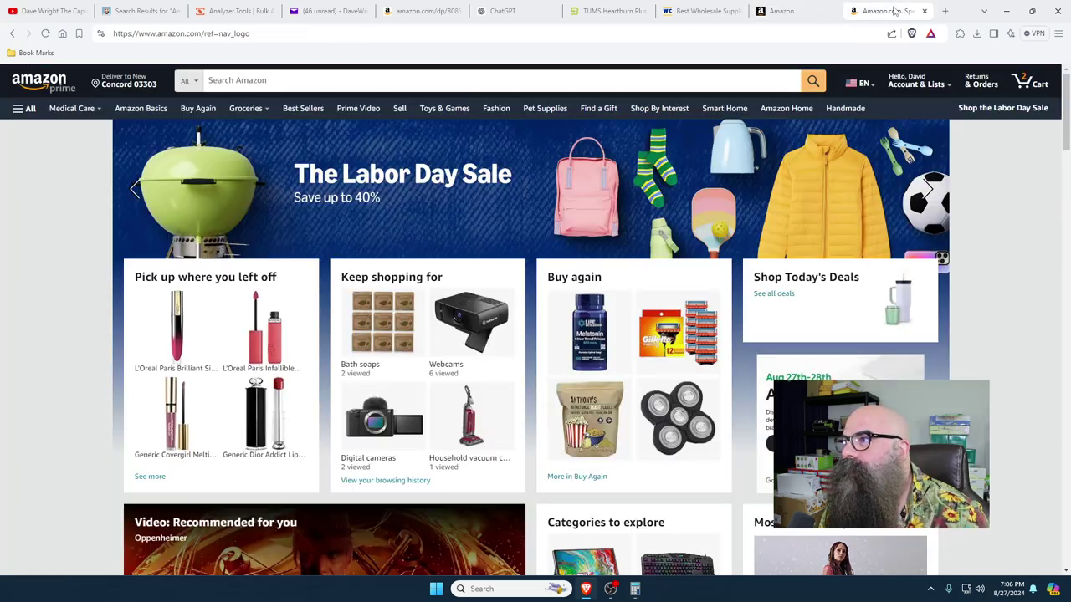
left_click(36, 52)
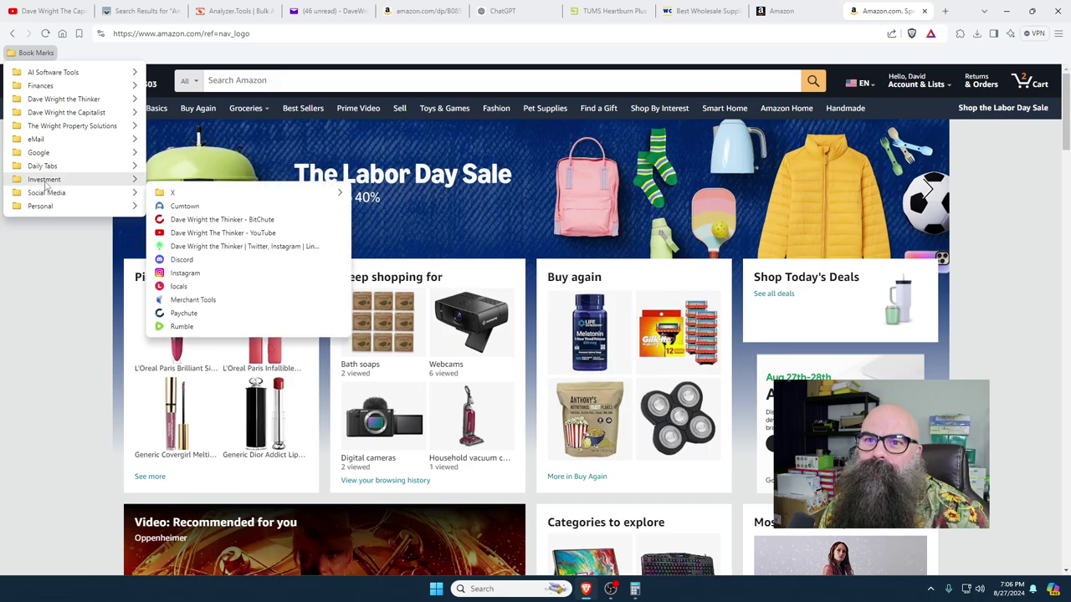
mouse_move(46, 181)
mouse_move(116, 112)
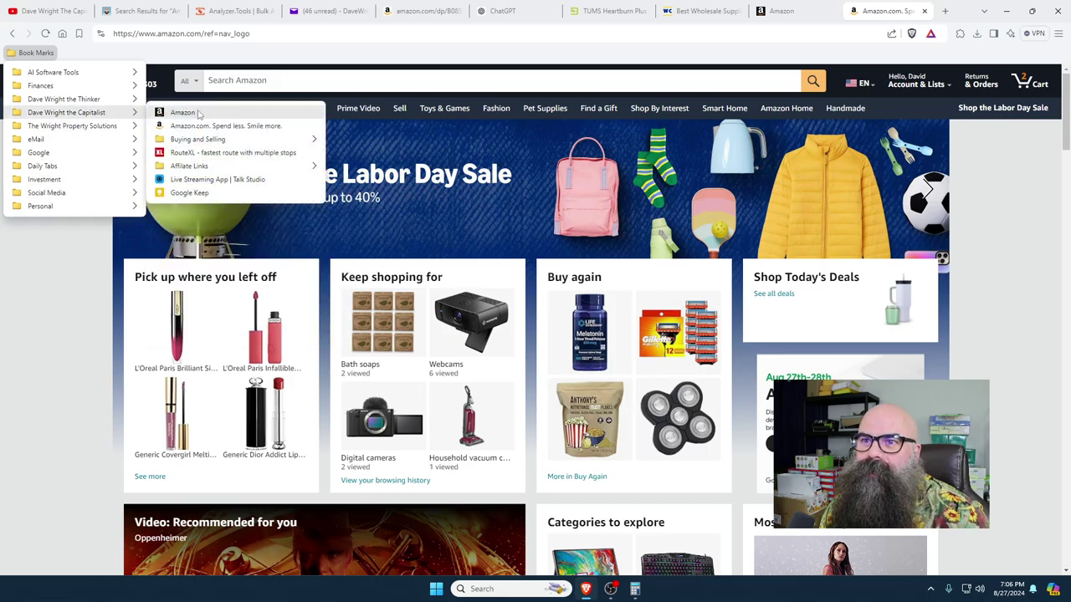
mouse_move(245, 140)
mouse_move(372, 139)
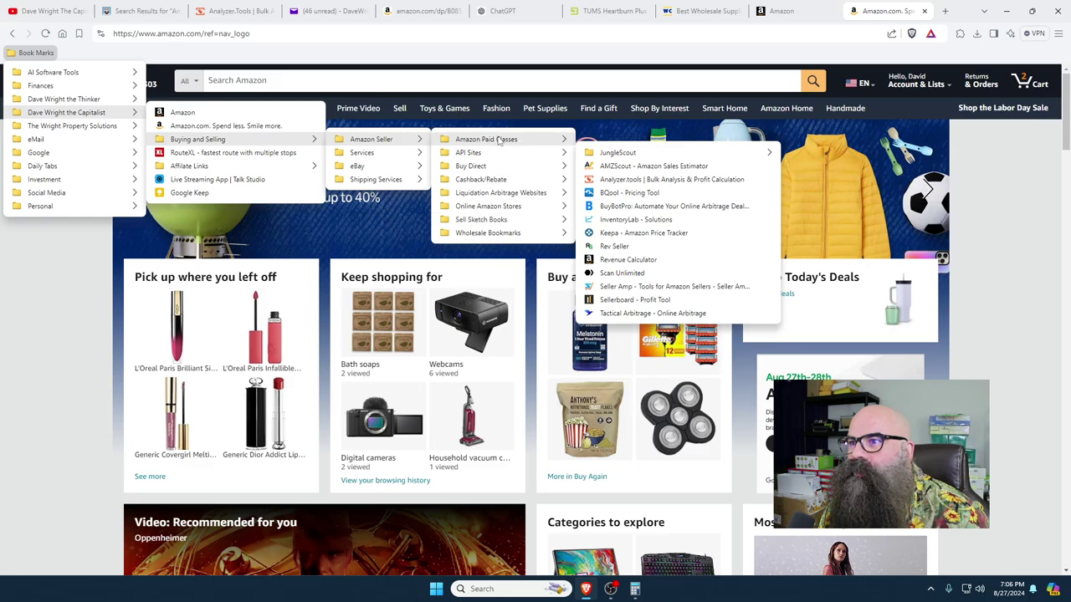
left_click(628, 260)
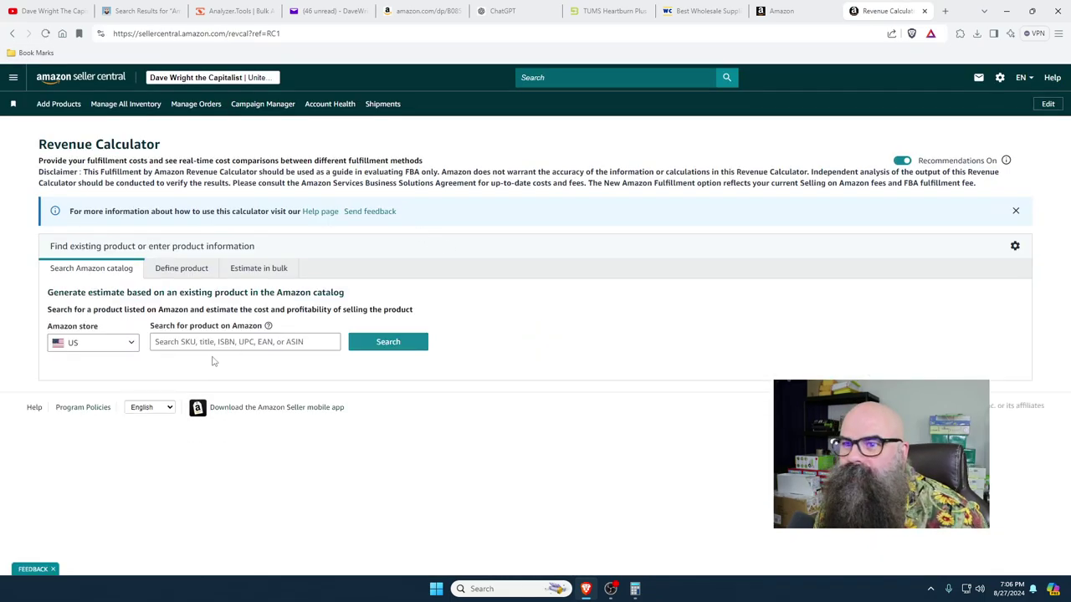
- Look up ASIN B0855Q4BK6 in the Revenue Calculator and recheck the paste's supplier price in the email
left_click(196, 343)
right_click(196, 343)
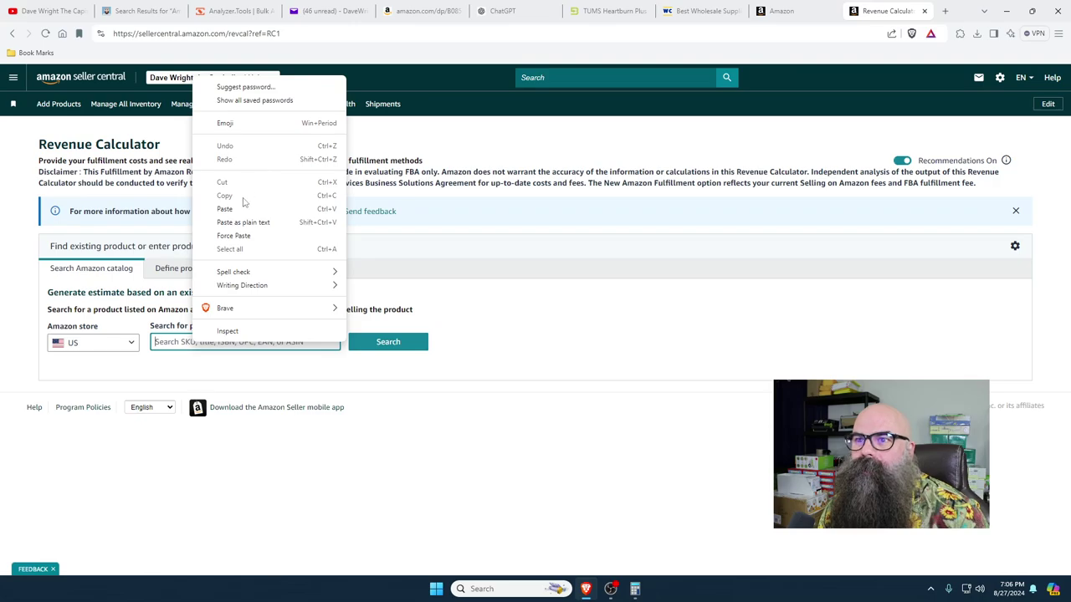
left_click(243, 208)
left_click(387, 342)
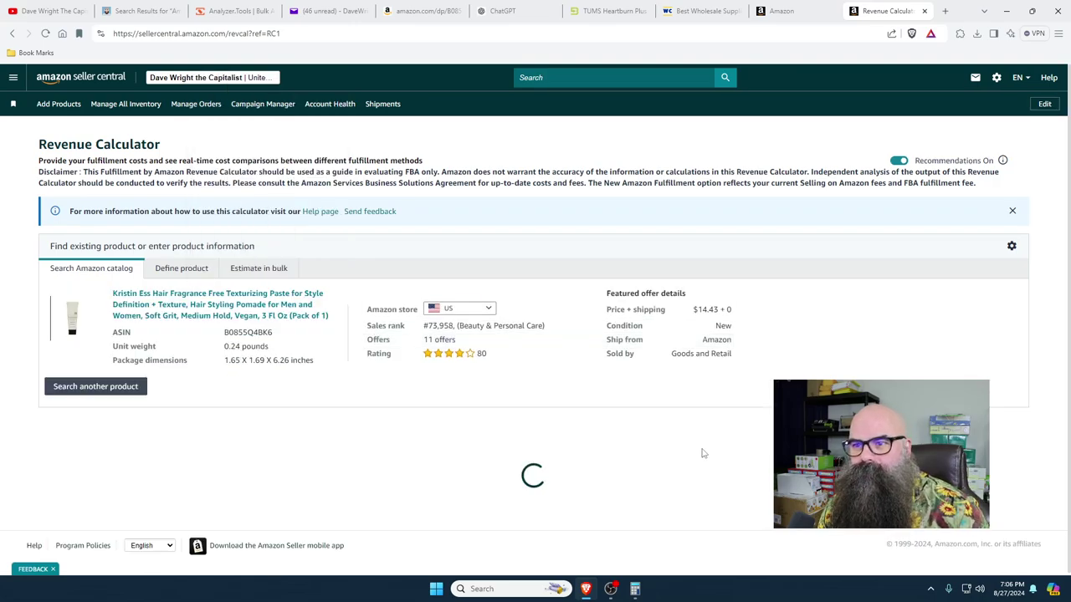
left_click(314, 15)
left_click(876, 11)
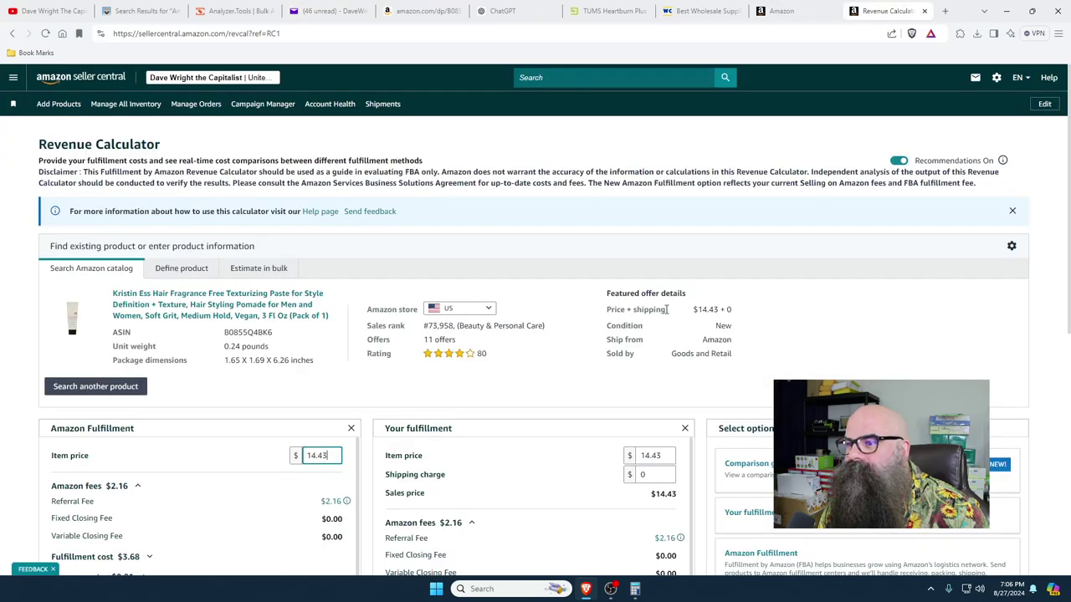
- Set the paste's cost of goods sold to 6 and its miscellaneous cost to 1.55 under Amazon Fulfillment
scroll(667, 309, "down", 3)
scroll(251, 376, "down", 2)
scroll(321, 504, "down", 1)
left_click(320, 415)
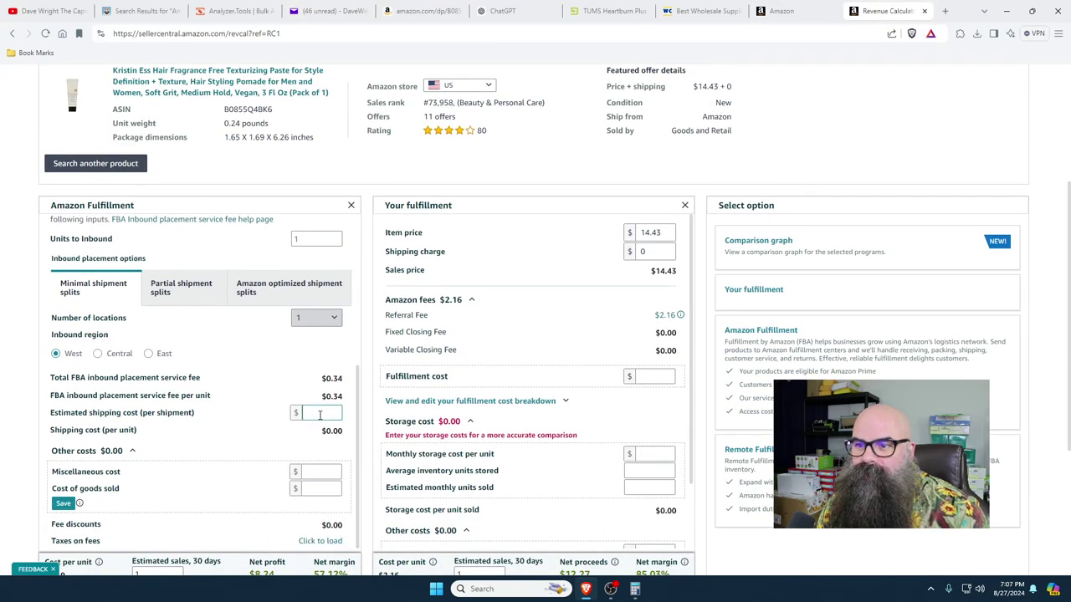
scroll(319, 415, "down", 2)
left_click(315, 321)
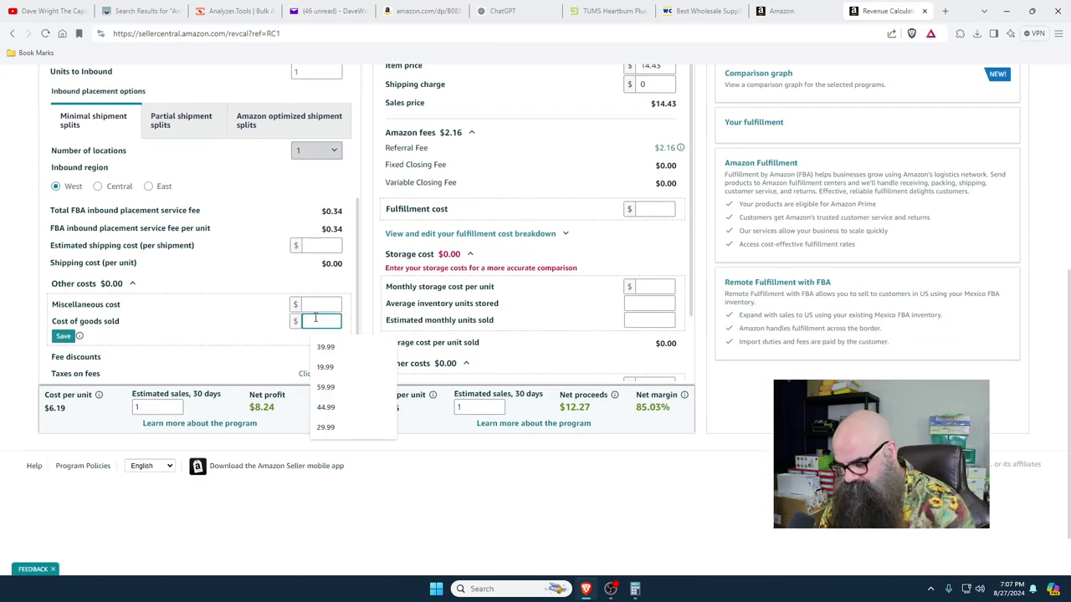
type("6")
left_click(315, 306)
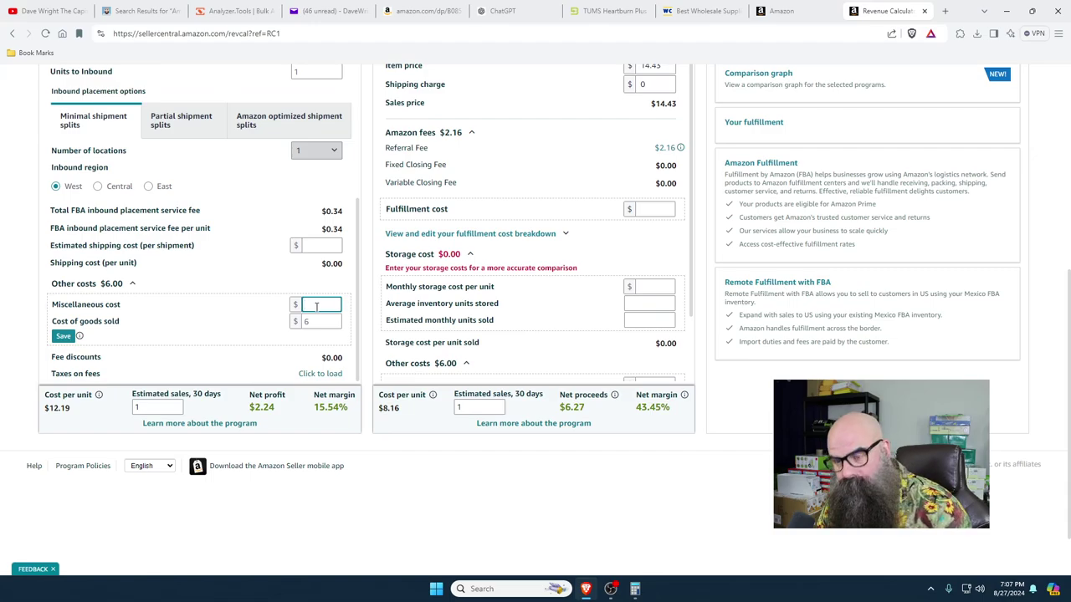
type("1.55")
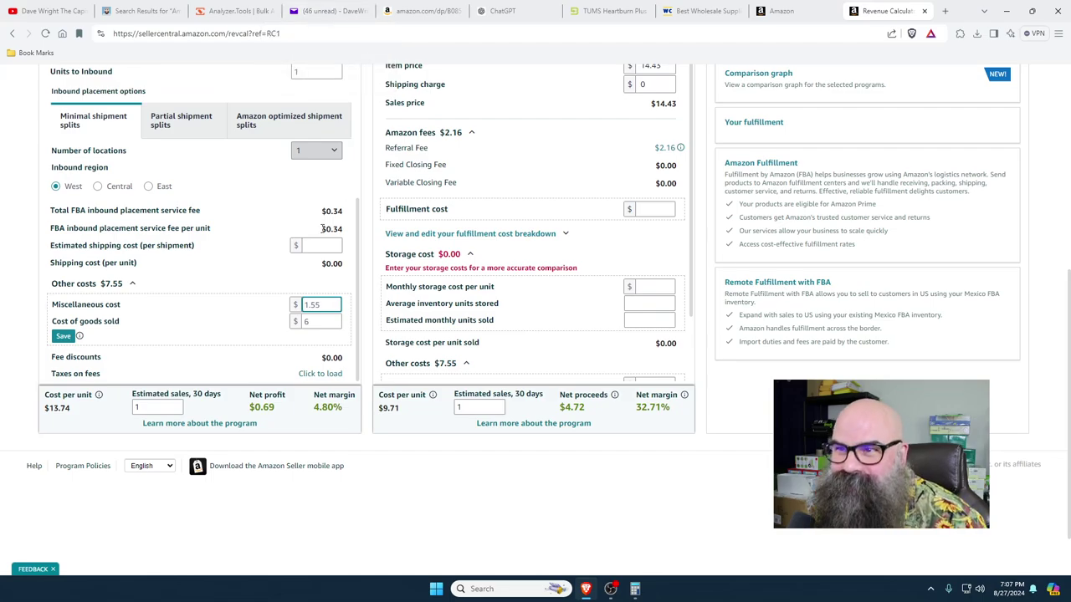
- Return to the supplier's texturizing paste email and delete it
scroll(318, 12, "up", 1)
left_click(328, 10)
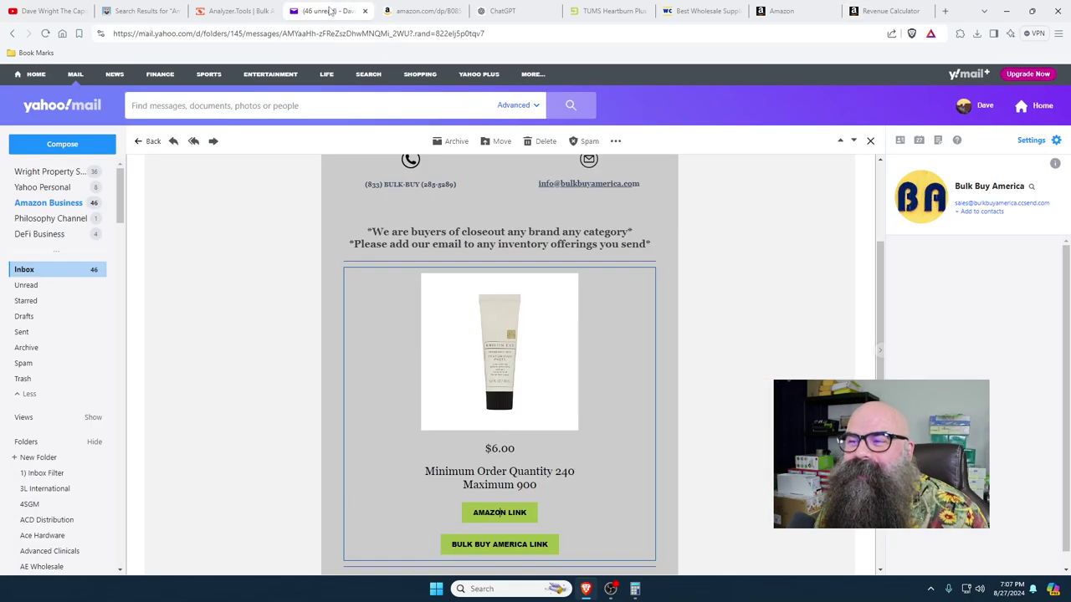
left_click(546, 141)
- Review the Brita pitcher offer and calculate its approximate minimum order cost as 15 × 120 in Calculator
scroll(502, 335, "down", 5)
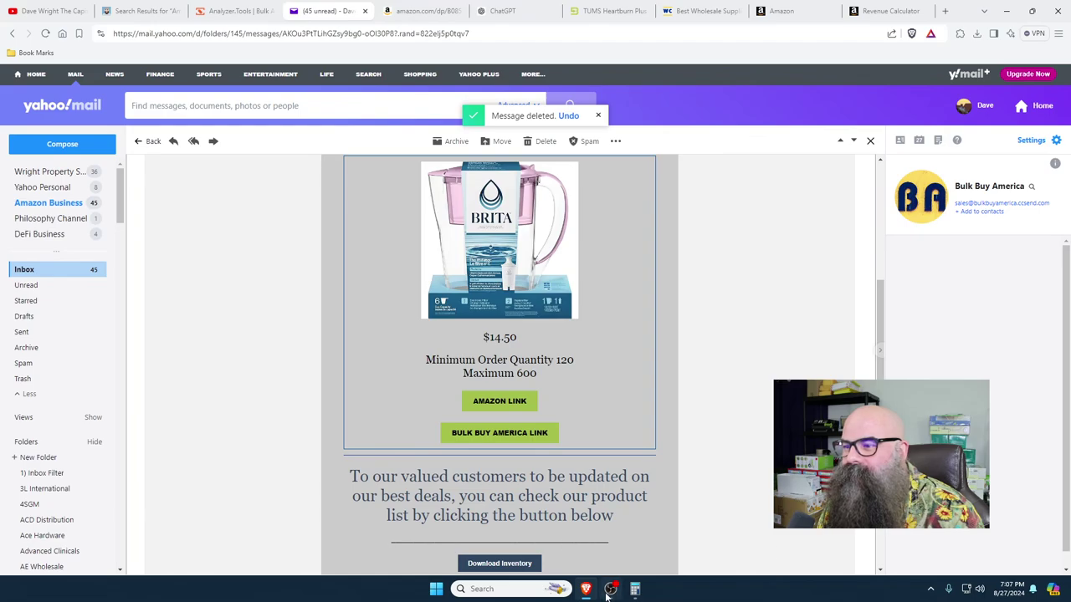
left_click(634, 589)
left_click(781, 327)
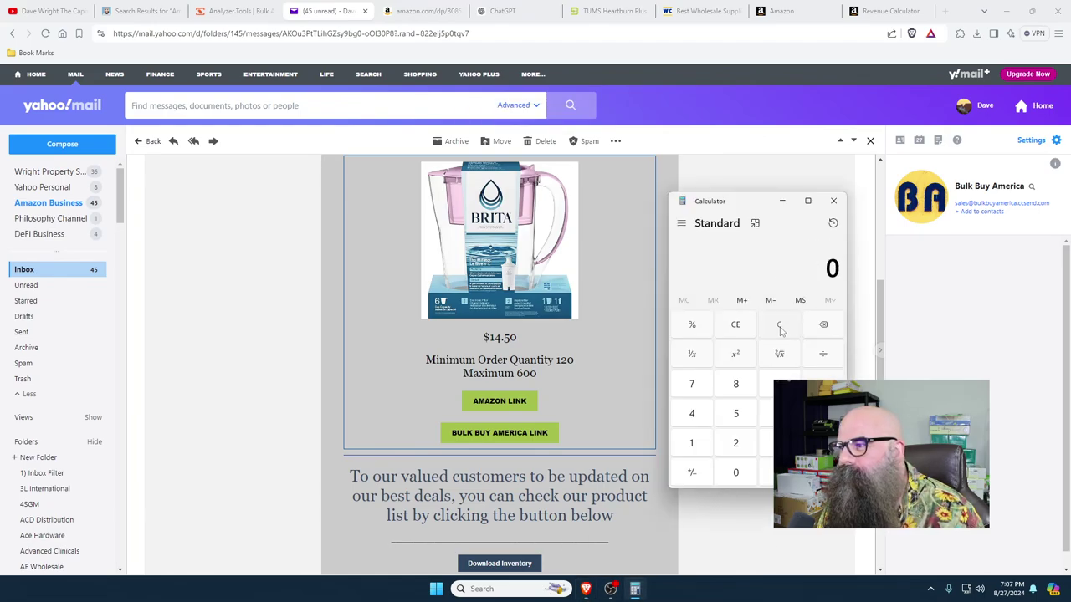
left_click(703, 453)
left_click(736, 413)
left_click(698, 452)
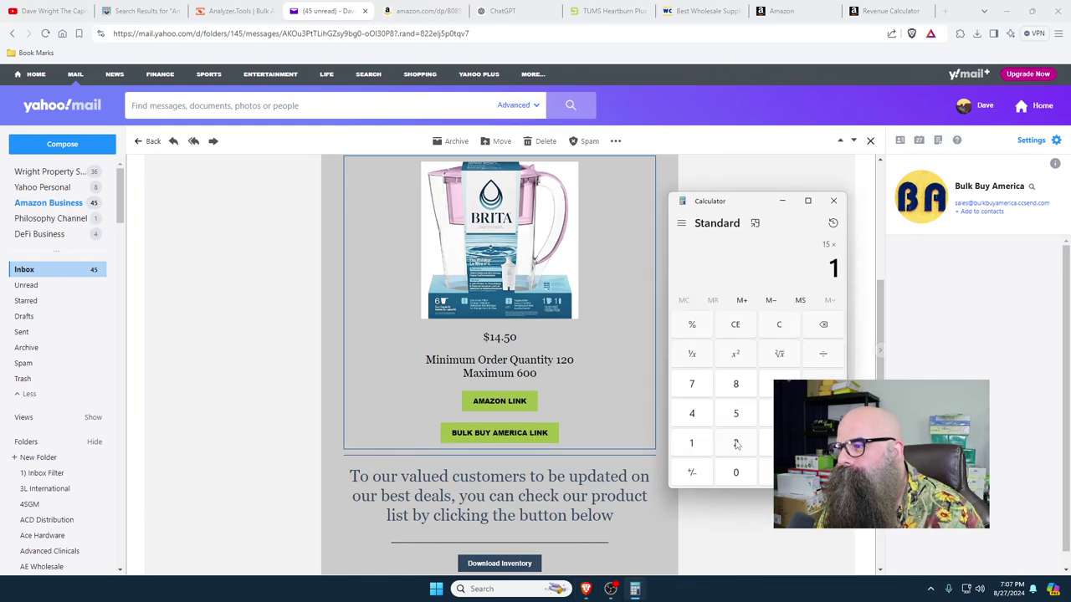
left_click(735, 443)
left_click(736, 473)
left_click(823, 473)
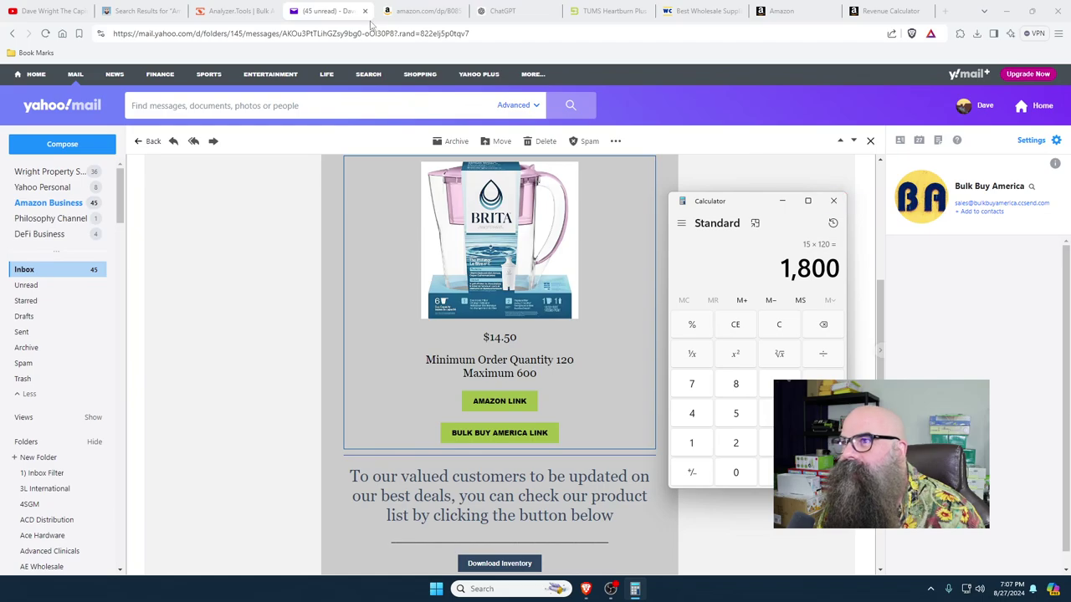
- Close the texturizing paste's Amazon listing and delete the Brita pitcher and "8.26 Updated Product Inventory List" emails
left_click(458, 11)
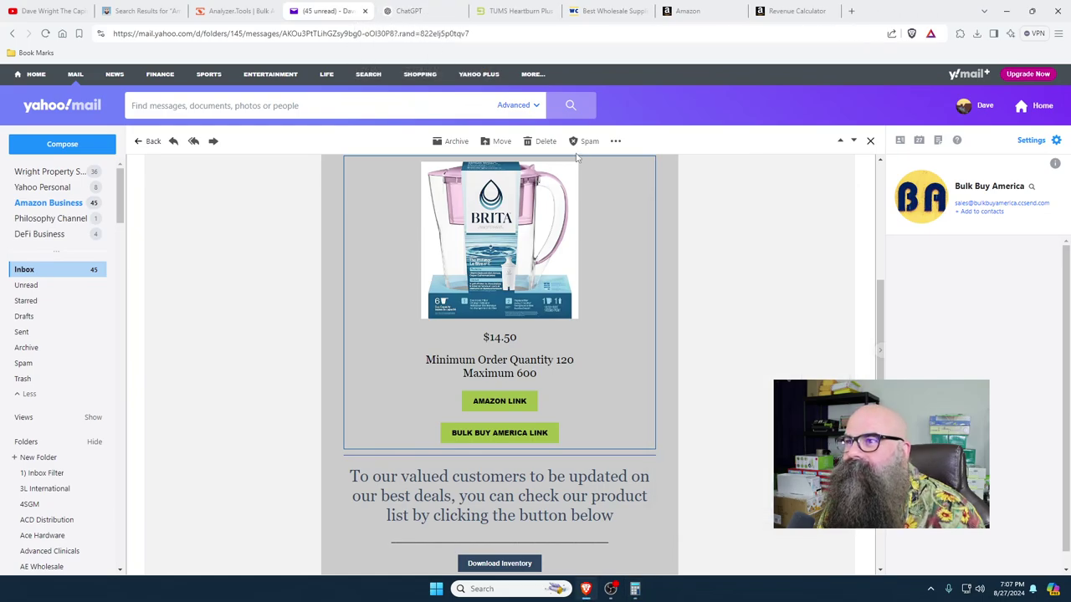
left_click(548, 144)
scroll(707, 313, "down", 3)
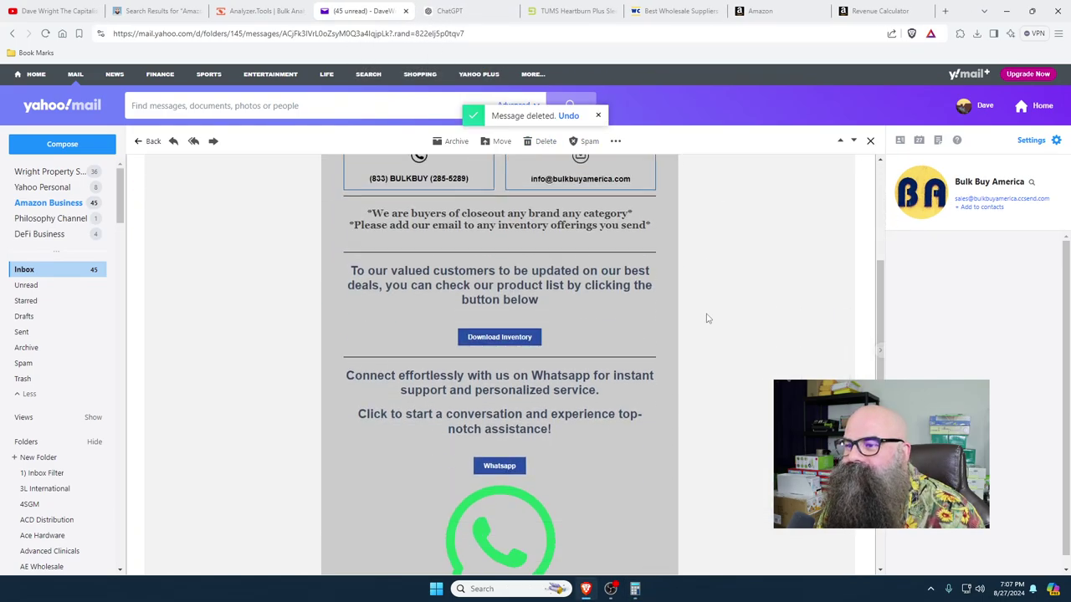
scroll(736, 337, "up", 2)
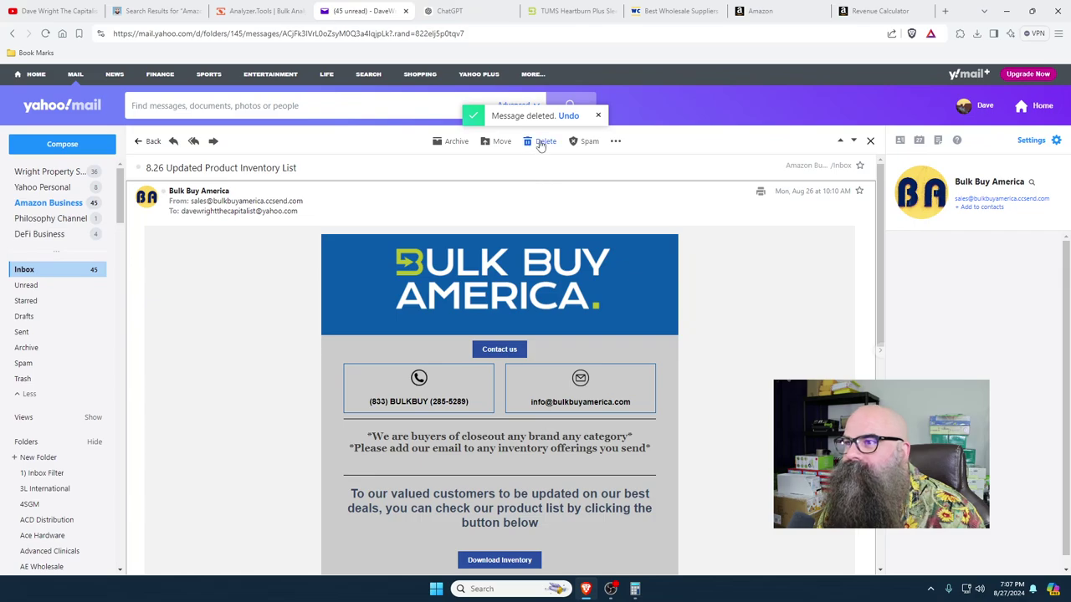
left_click(544, 142)
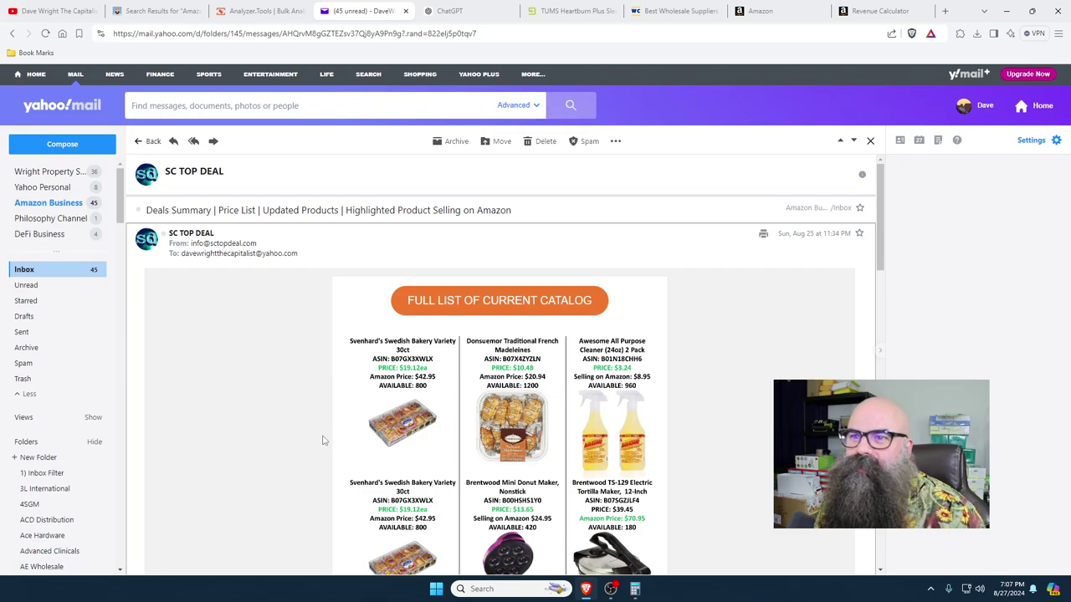
- Review the product deals in the SC TOP DEAL "Deals Summary" email and delete the email
scroll(325, 438, "down", 2)
scroll(327, 438, "down", 10)
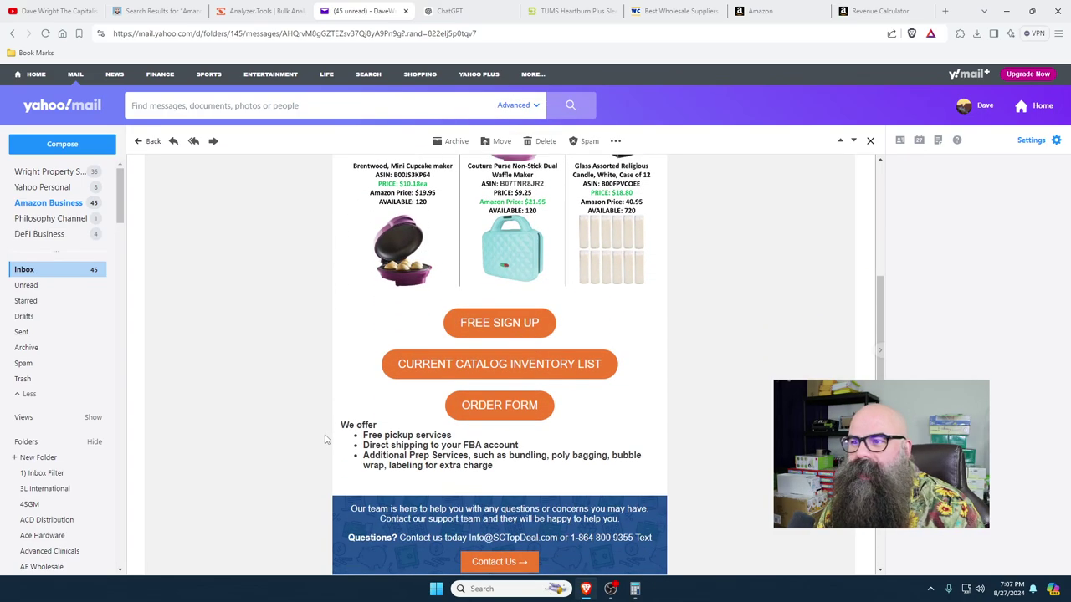
scroll(357, 433, "up", 12)
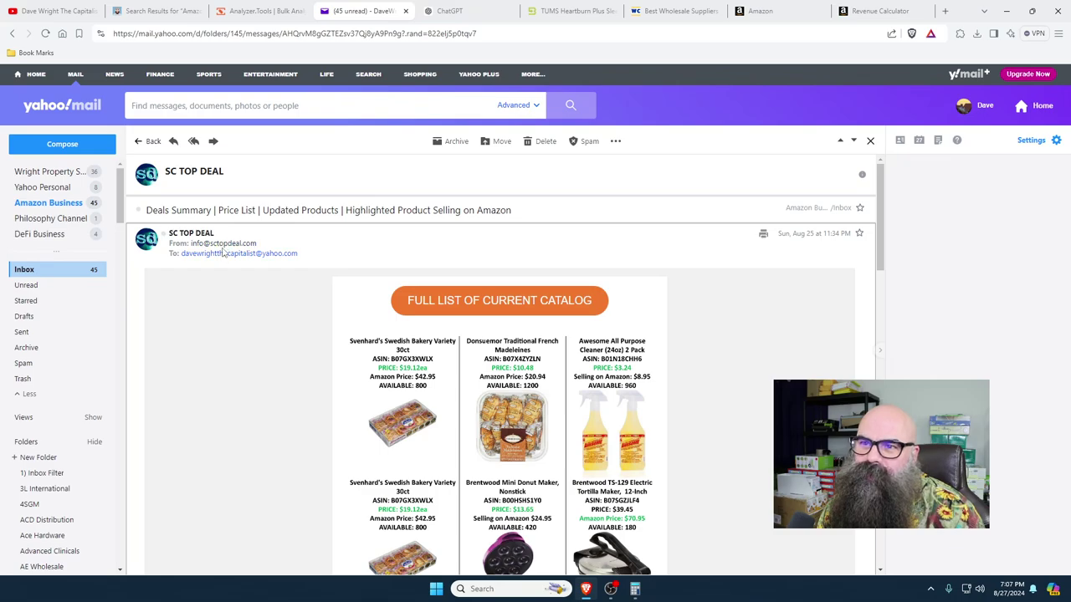
mouse_move(224, 247)
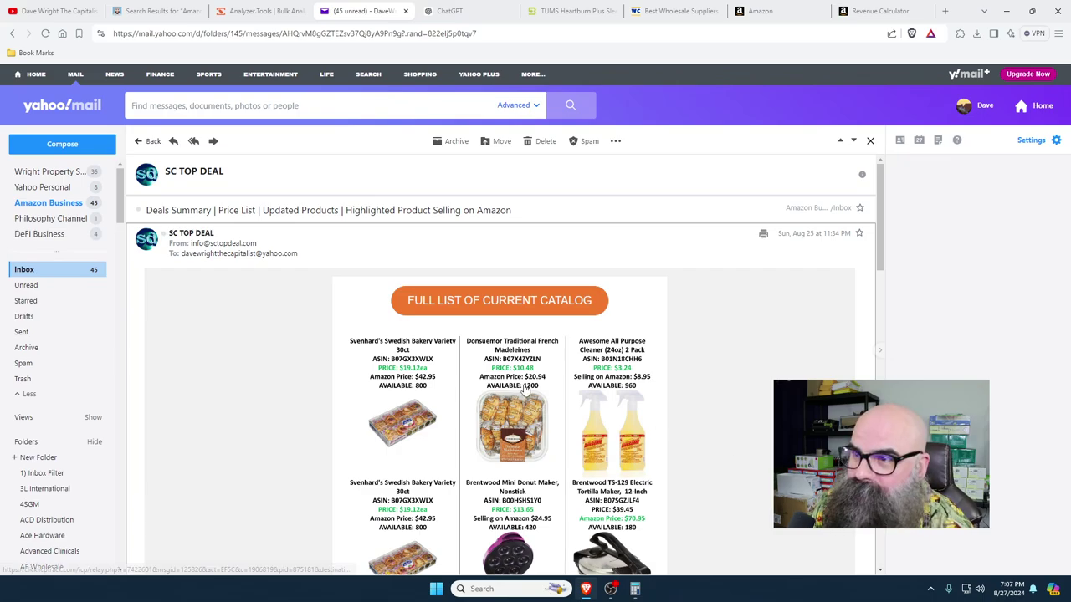
left_click(544, 141)
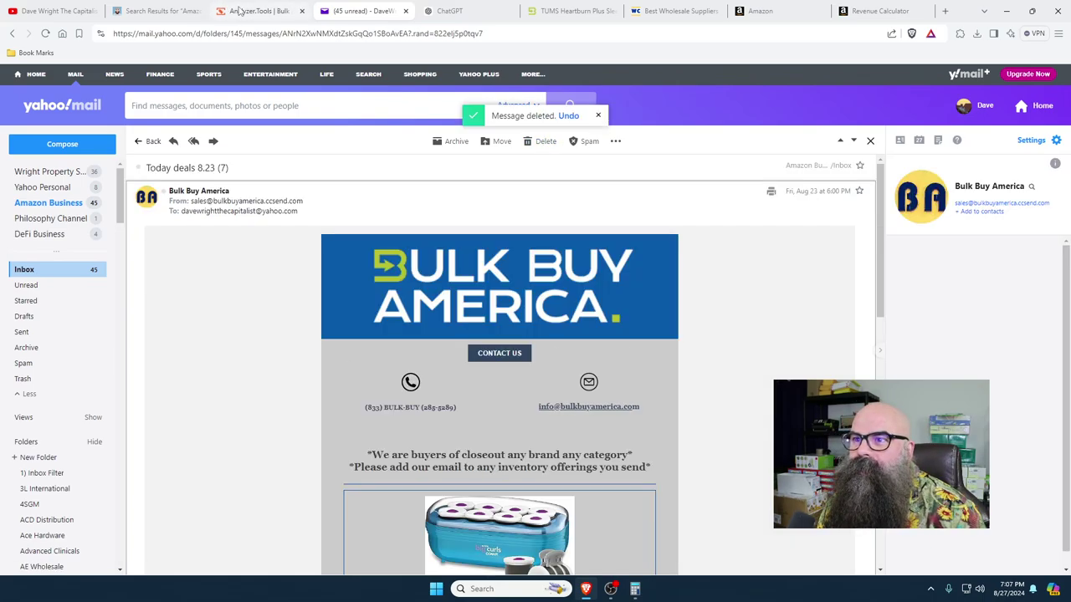
- Switch to Analyzer.Tools and reload the home page to check the queued Bulk Buy America 08-27-2024 scan again
key("ctrl+shift+Tab")
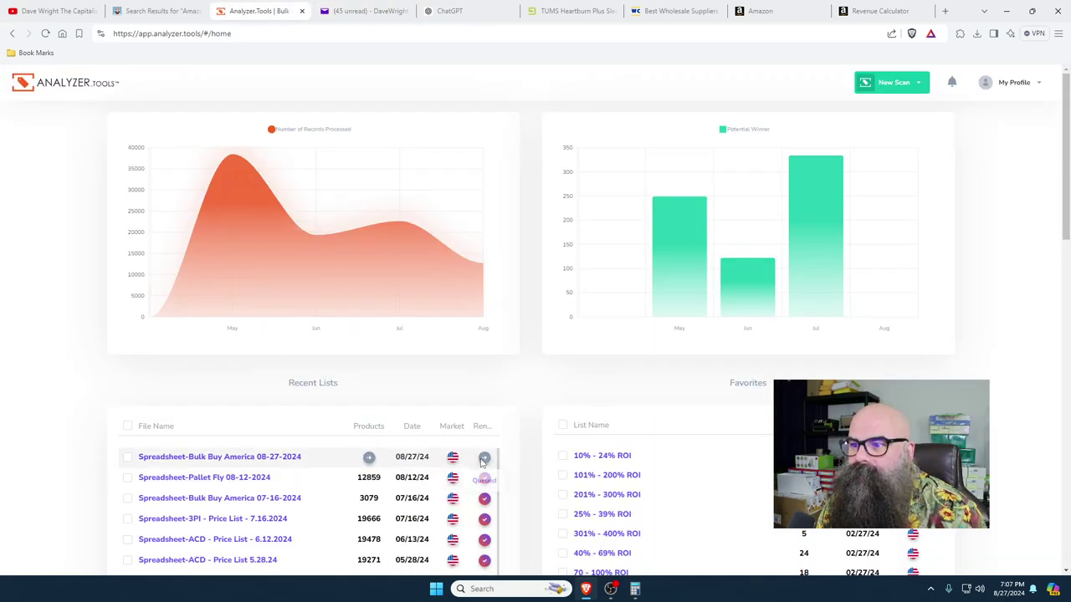
left_click(45, 34)
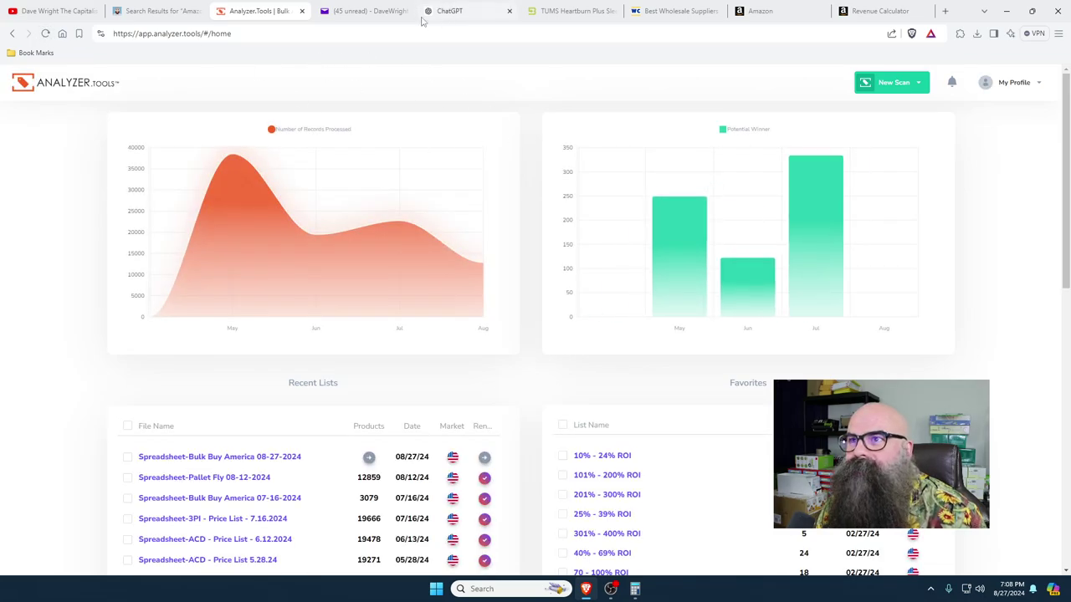
- Switch to Yahoo Mail, review the hair roller offer in the "Today deals 8.23 (7)" email and delete the email
left_click(337, 11)
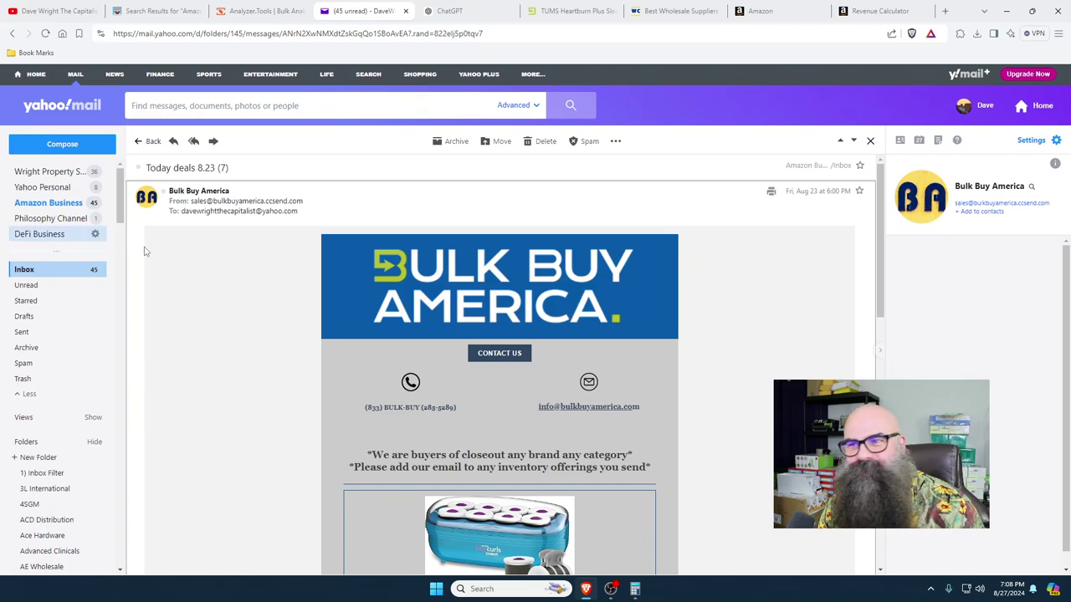
scroll(533, 363, "down", 2)
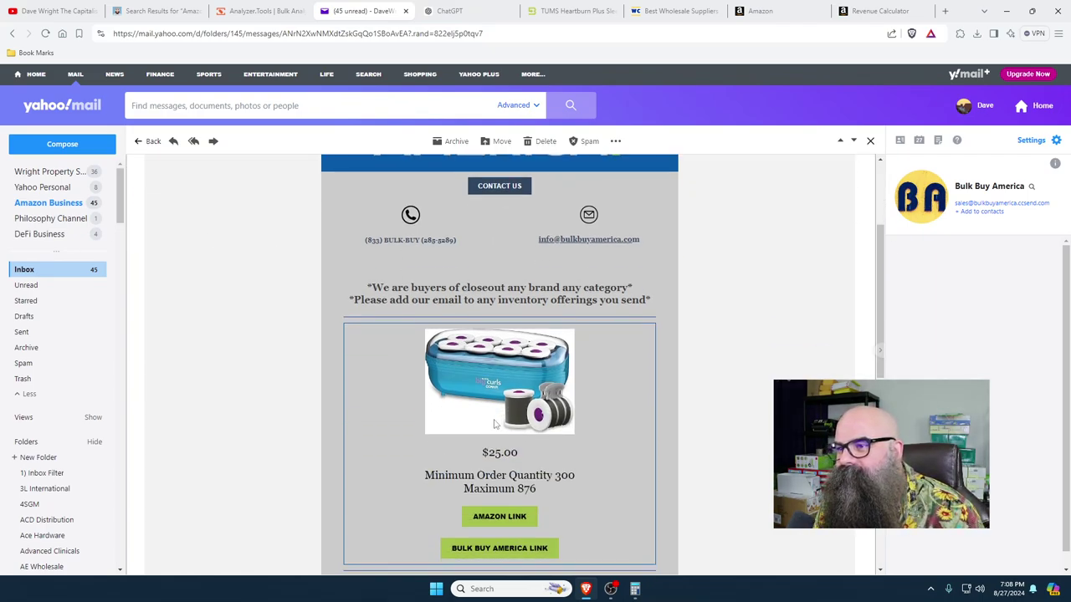
left_click(541, 140)
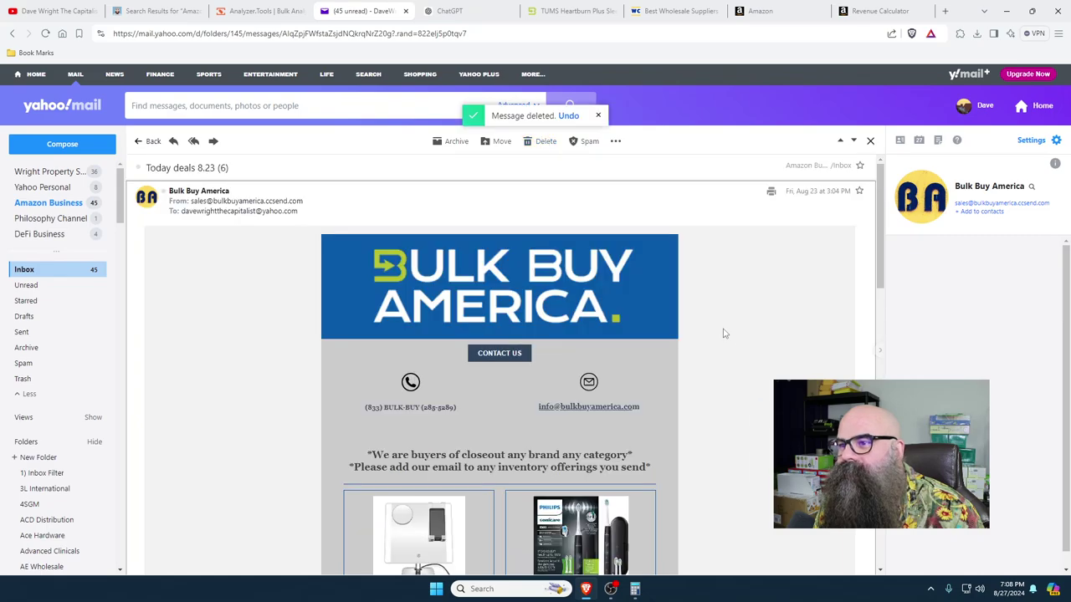
- Review the four product offers in the "Today deals 8.23 (6)" email and delete the email
scroll(723, 332, "down", 3)
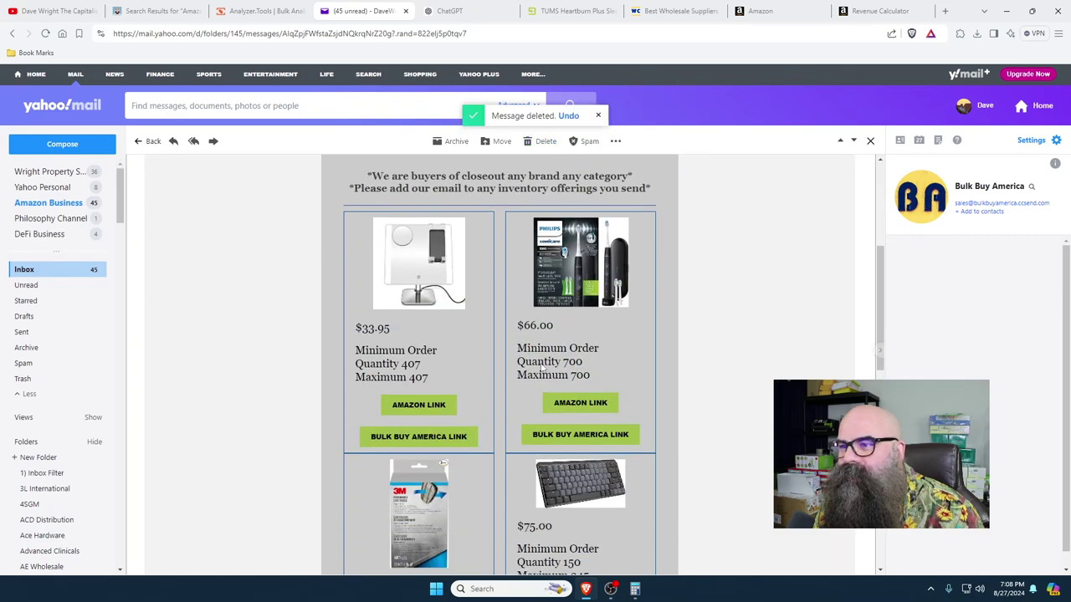
scroll(463, 425, "down", 3)
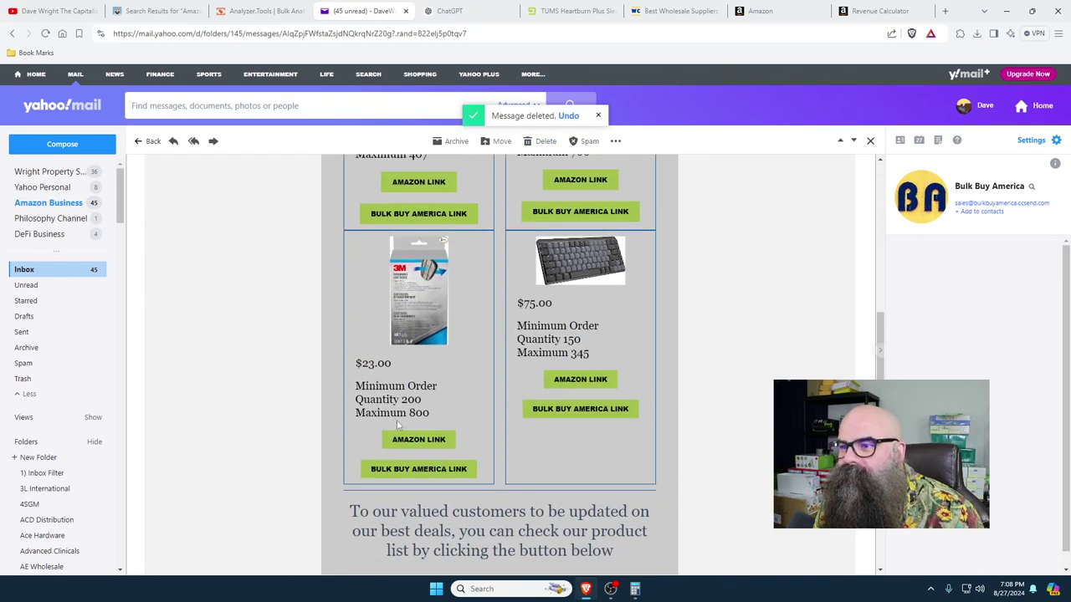
scroll(668, 436, "up", 2)
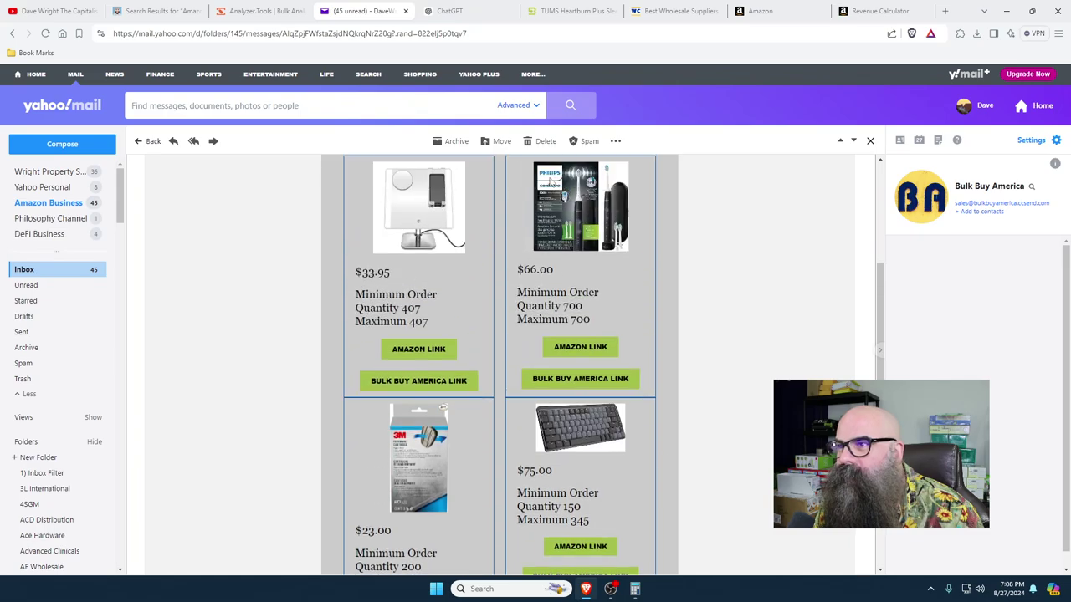
left_click(539, 143)
- Review the Daly's wood bleaching solution offer and delete its email
scroll(486, 368, "down", 3)
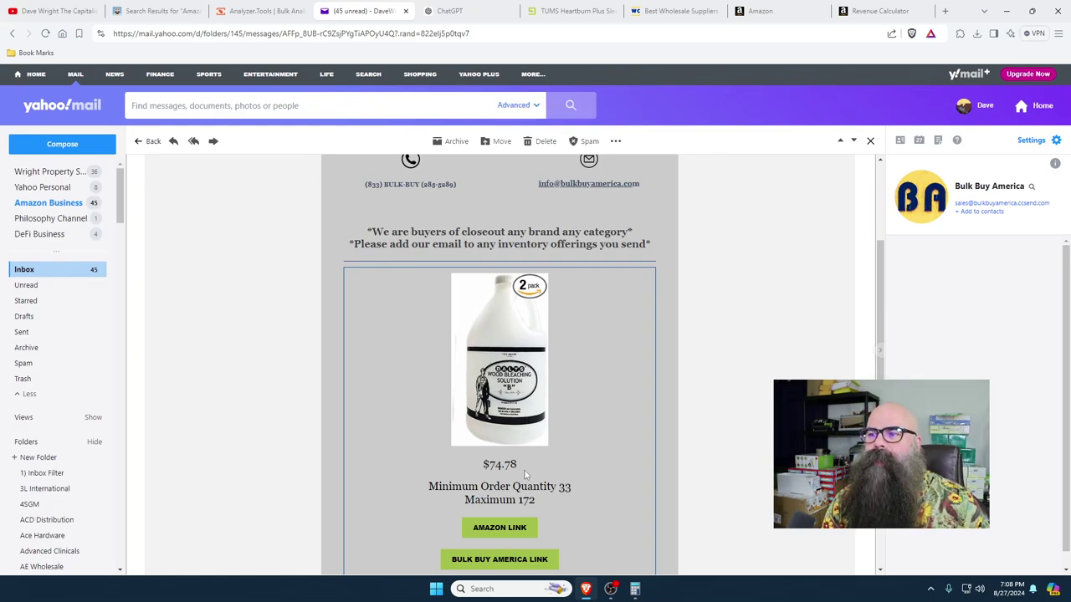
scroll(531, 419, "down", 1)
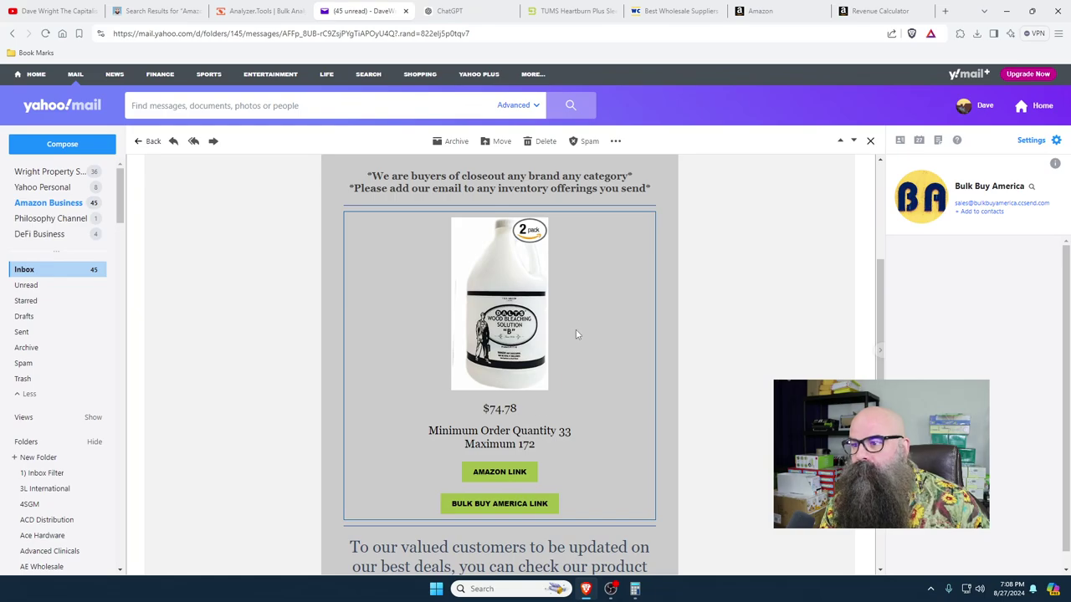
left_click(545, 142)
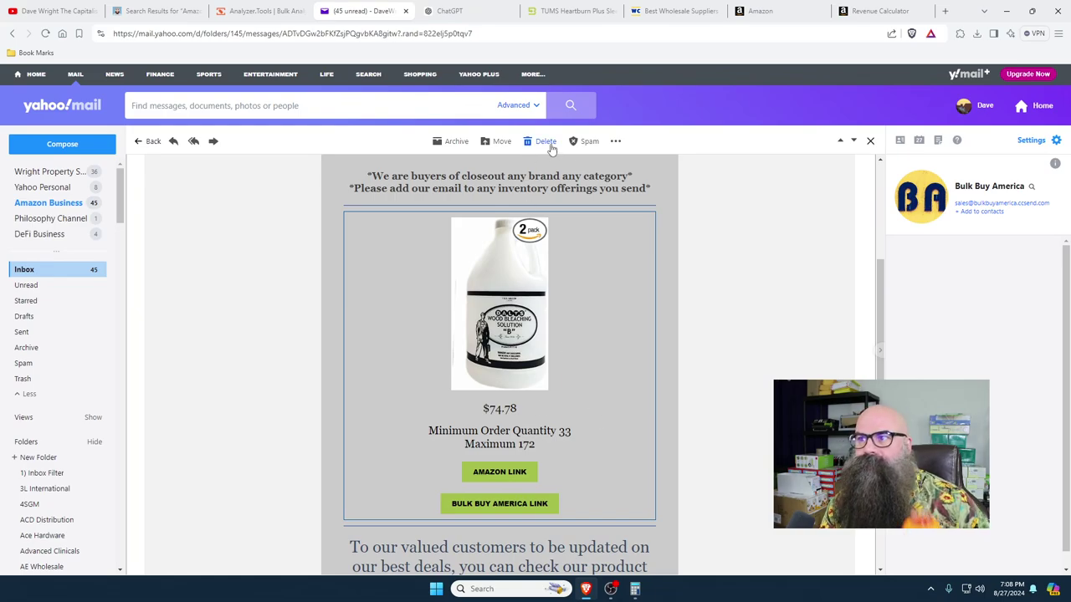
- Review the price and minimum order quantity of each offer in the Moss Out and Hexol email and delete the email
scroll(684, 395, "down", 5)
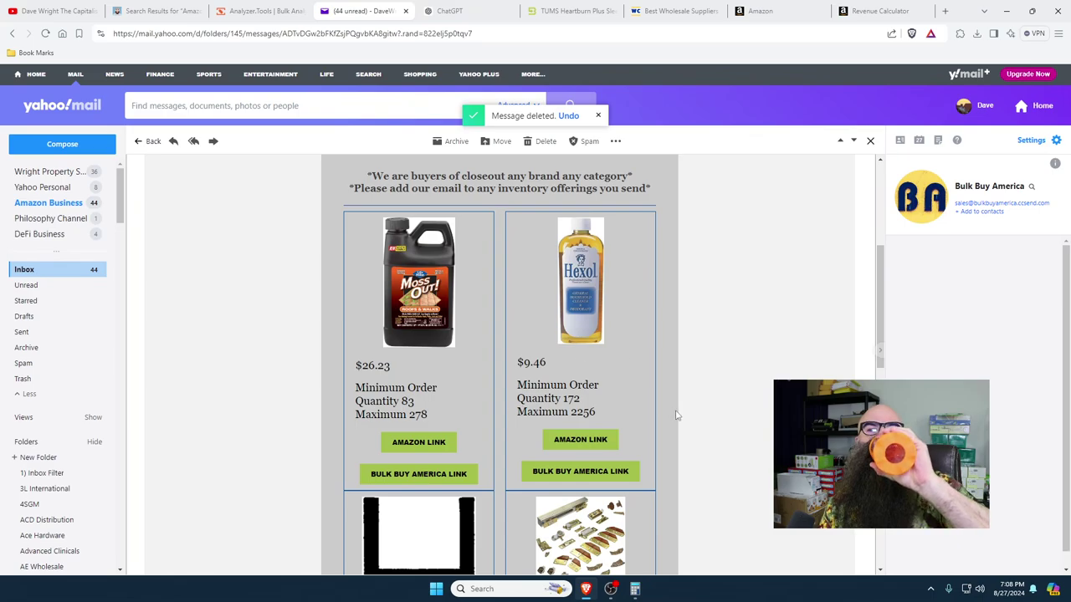
scroll(678, 415, "down", 2)
scroll(677, 415, "down", 2)
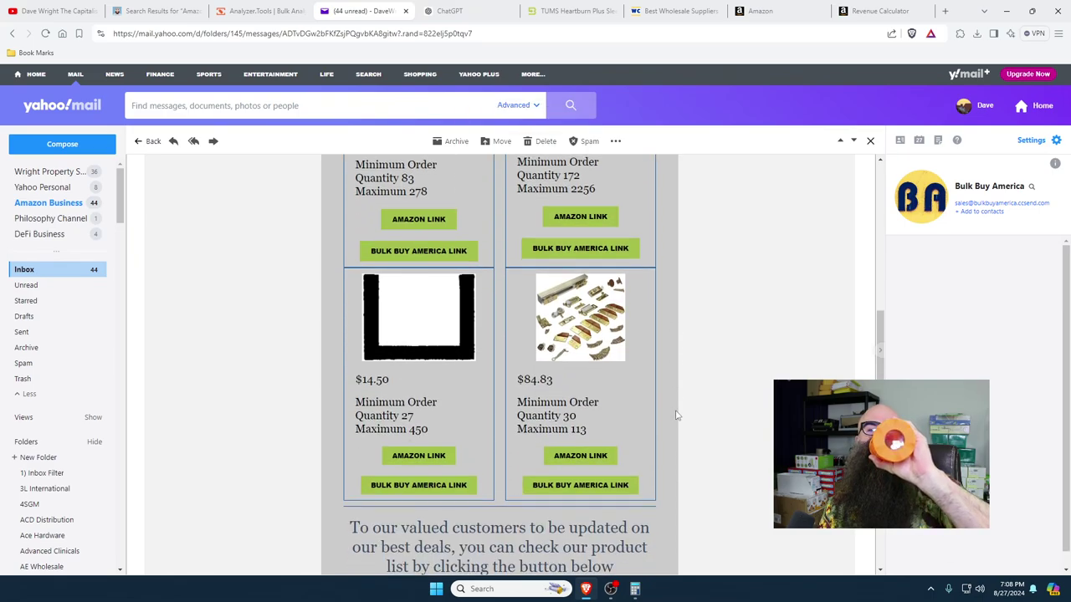
scroll(677, 415, "down", 3)
scroll(677, 413, "up", 8)
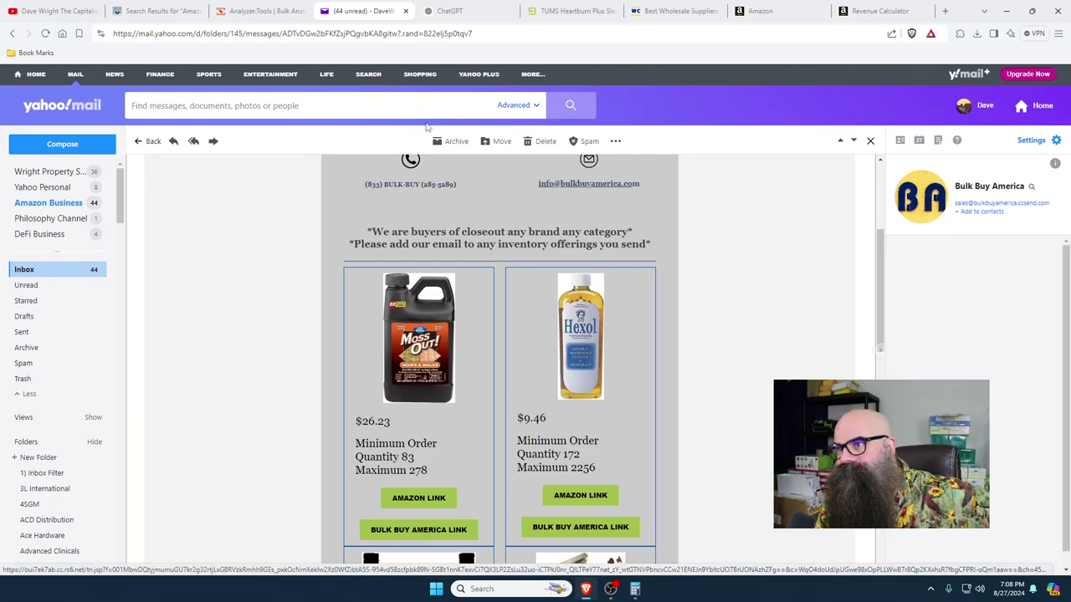
left_click(539, 142)
- Review the next Bulk Buy America offers and open the Amazon listing for the Miracle-Gro Singles plant food
scroll(723, 431, "down", 4)
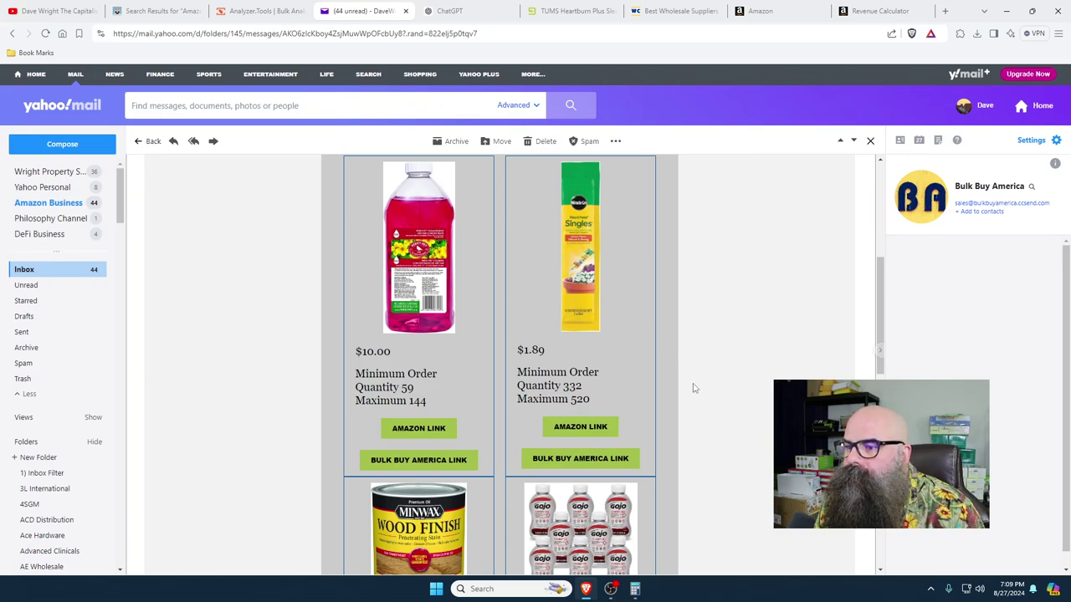
scroll(694, 388, "down", 3)
scroll(694, 388, "up", 3)
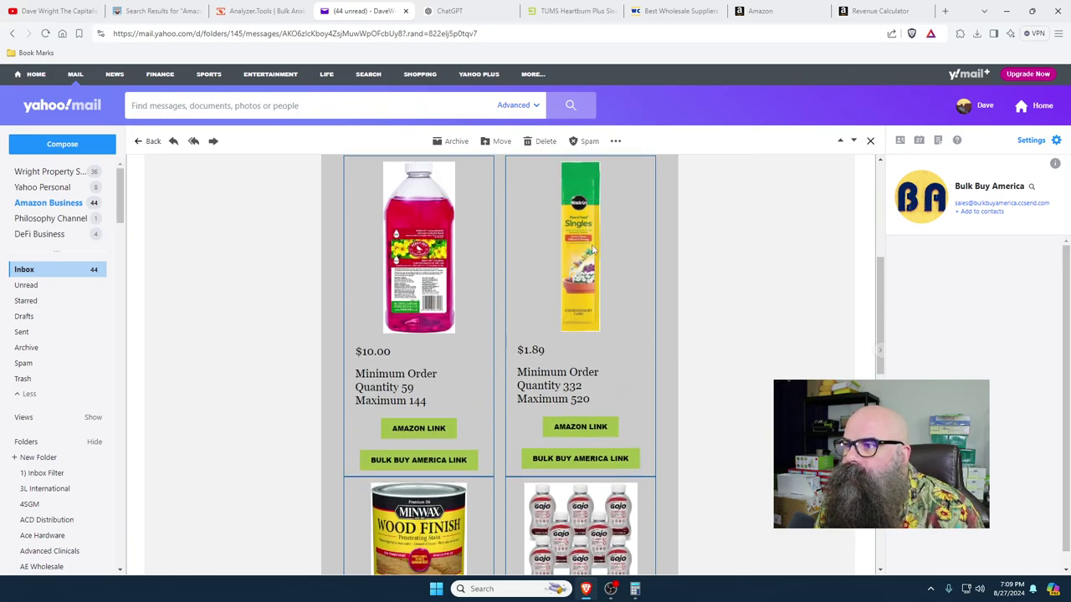
left_click(574, 431)
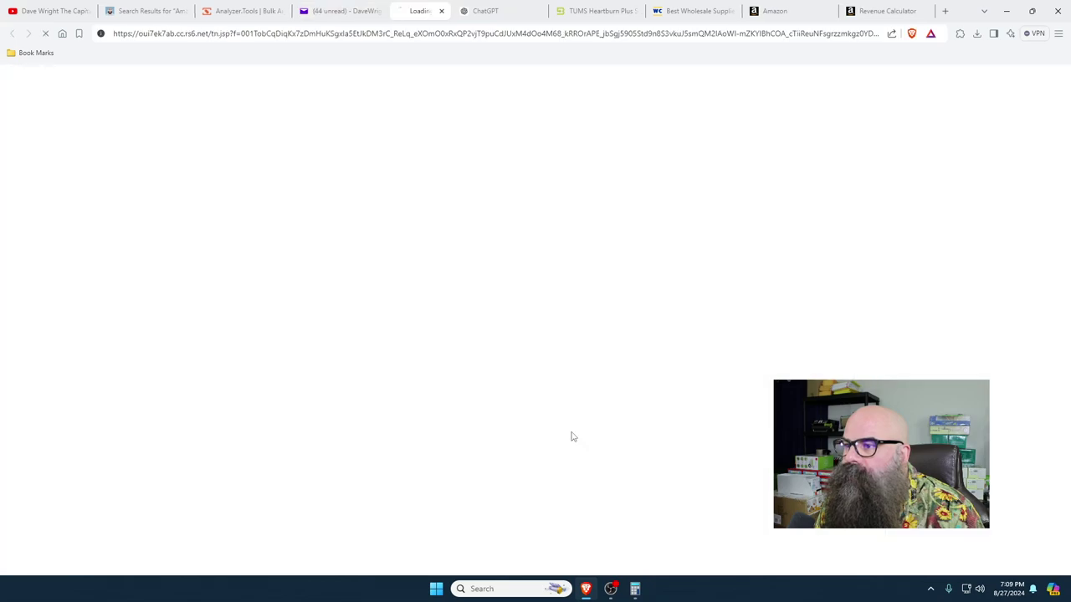
- Enter the CAPTCHA characters in Amazon's robot check and continue to the product listing
left_click(519, 292)
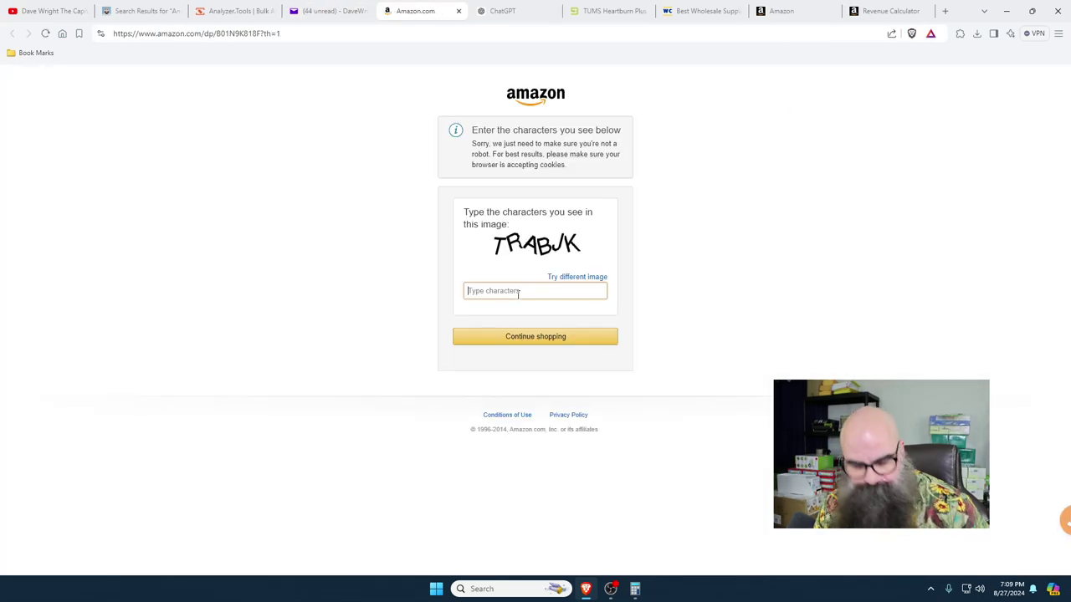
type("TR")
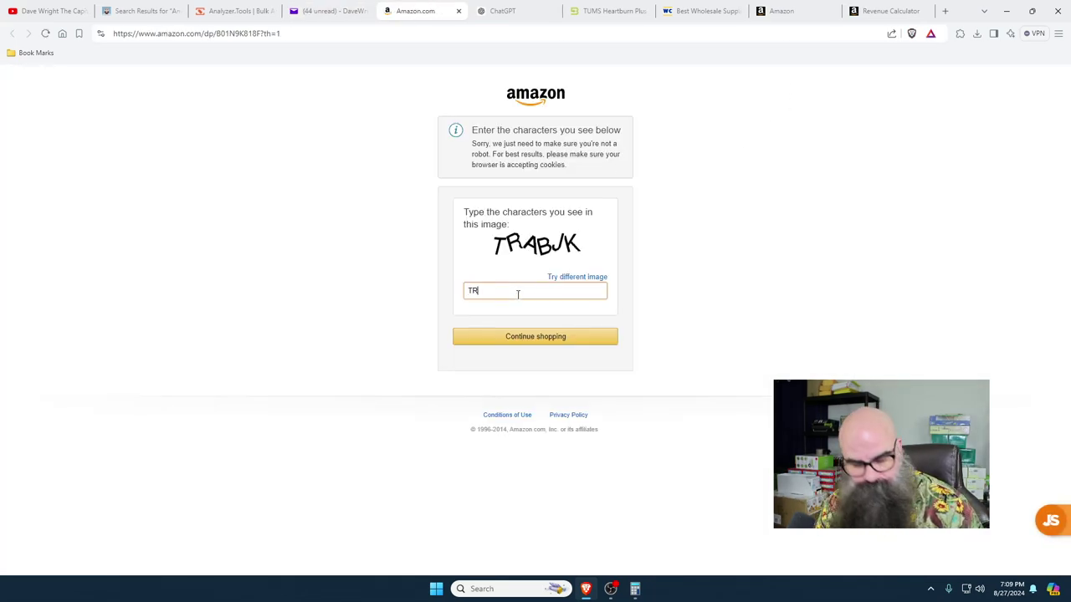
type("ABJK")
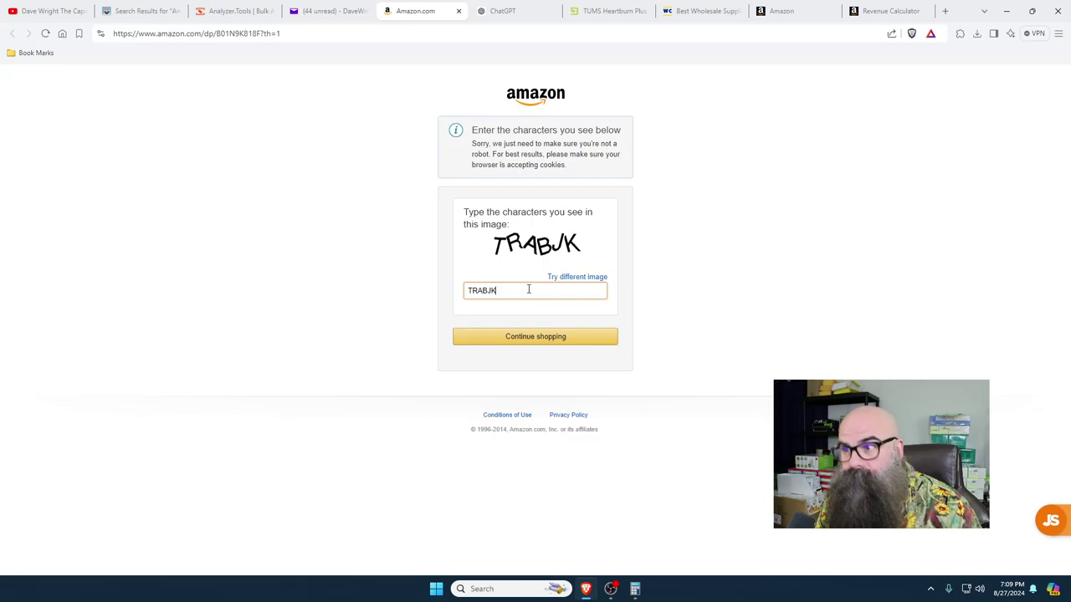
left_click(543, 338)
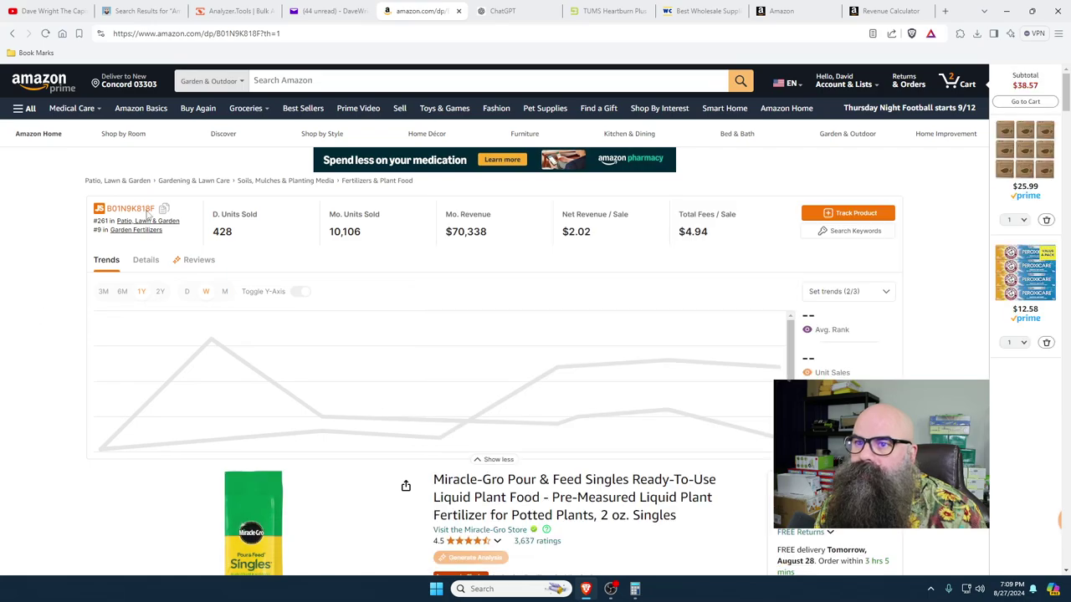
- Replace the previous product in the Revenue Calculator by searching for the Miracle-Gro Singles ASIN B01N9K818F
left_click(889, 12)
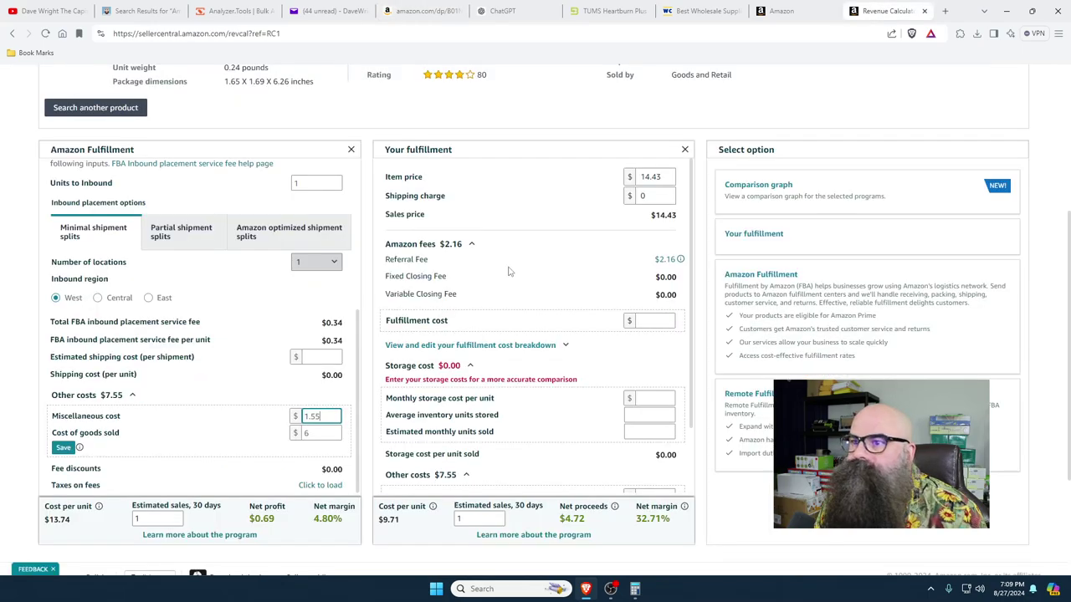
scroll(168, 201, "up", 5)
left_click(101, 108)
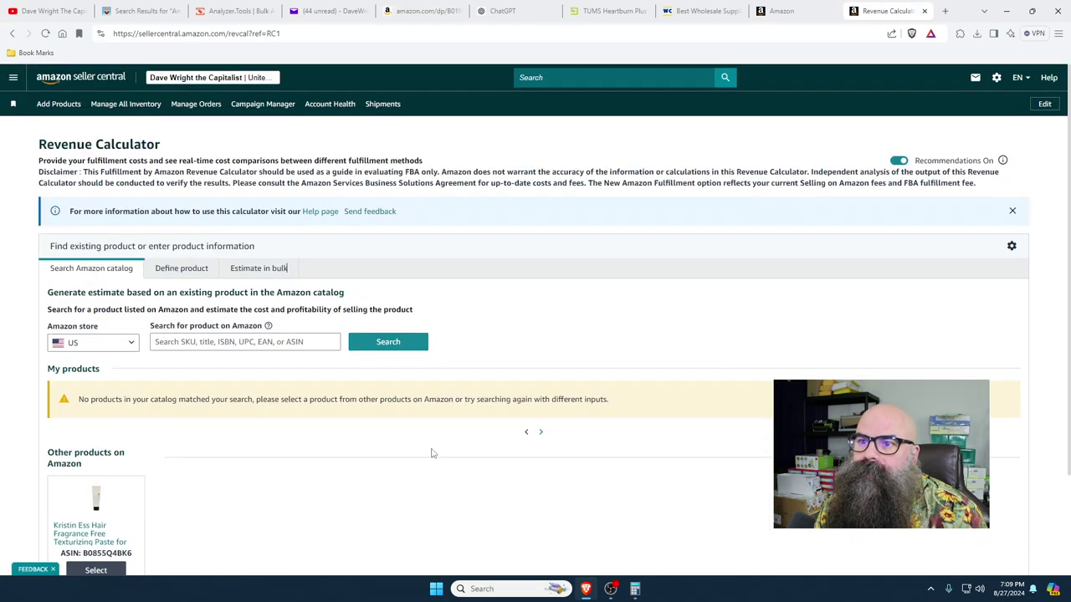
right_click(212, 342)
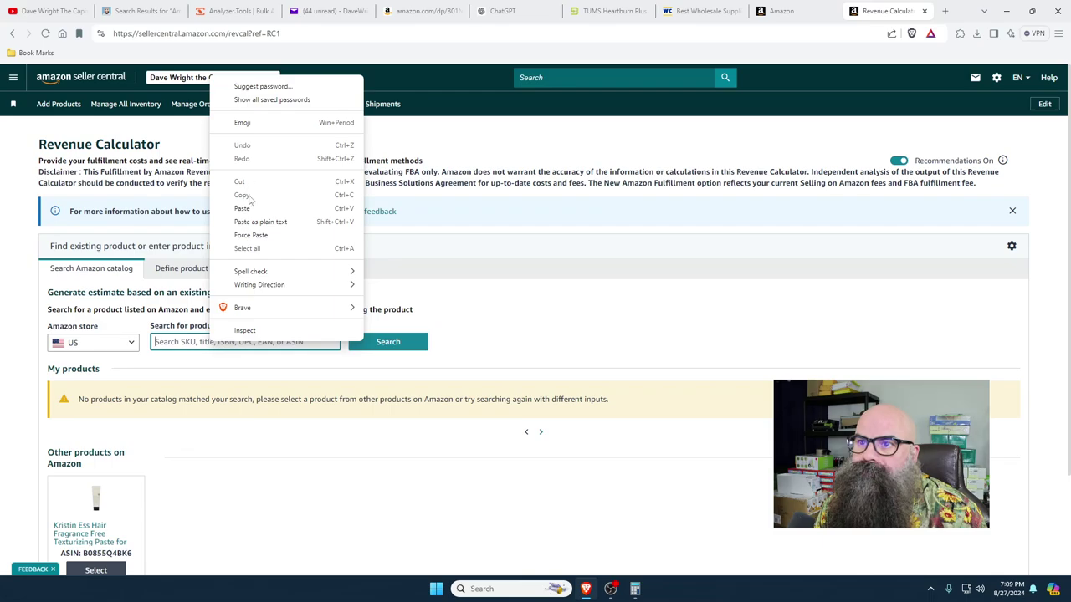
left_click(252, 205)
left_click(365, 342)
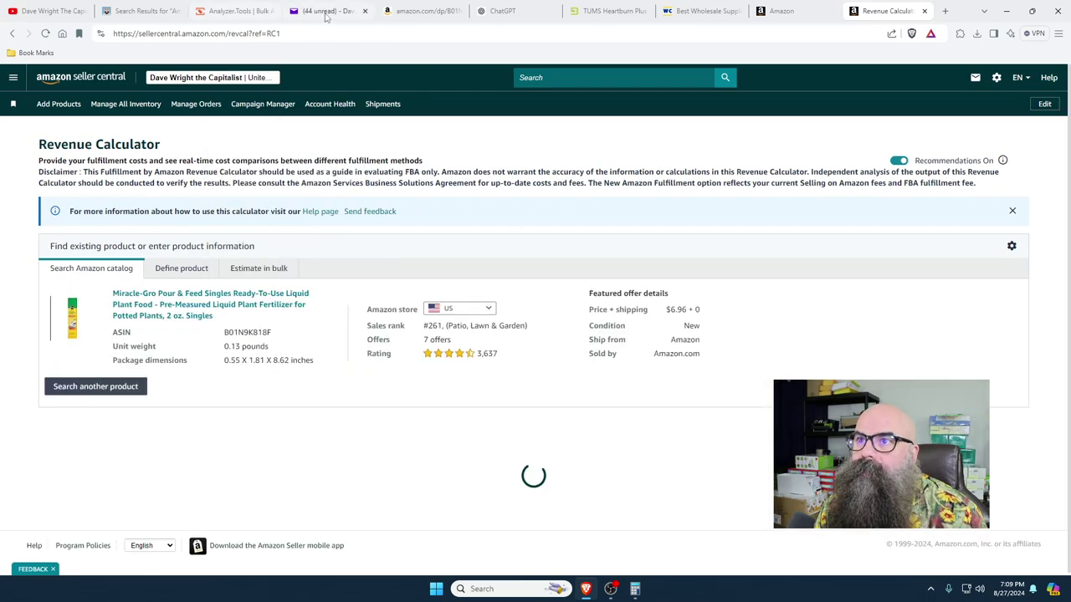
- Search Seller Central's product catalog for ASIN B01N9K818F to check selling eligibility
left_click(431, 12)
left_click(781, 11)
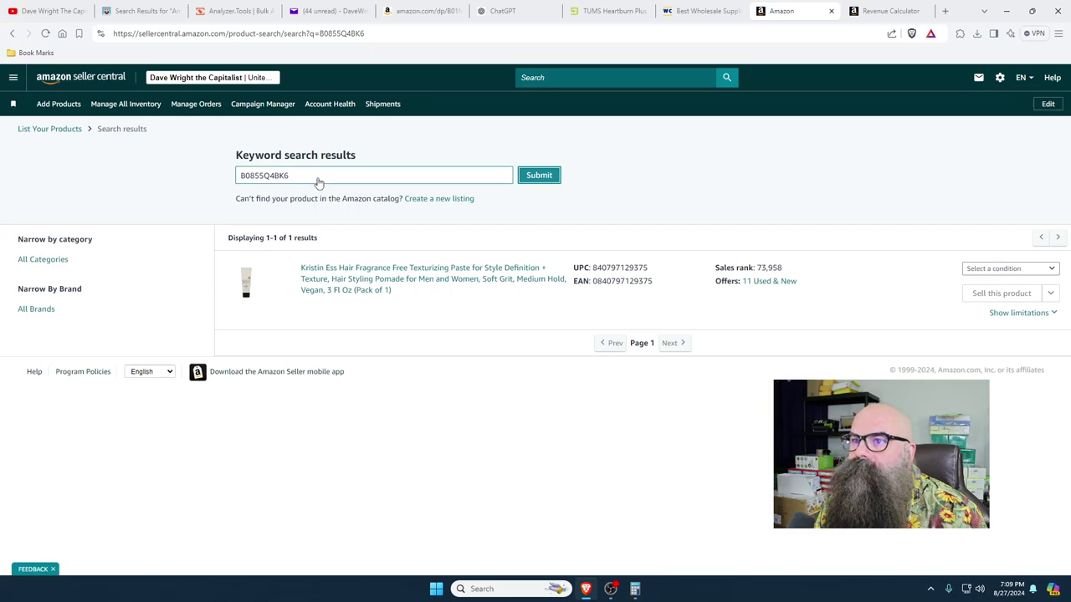
left_click_drag(318, 181, 236, 175)
right_click(236, 174)
key("Escape")
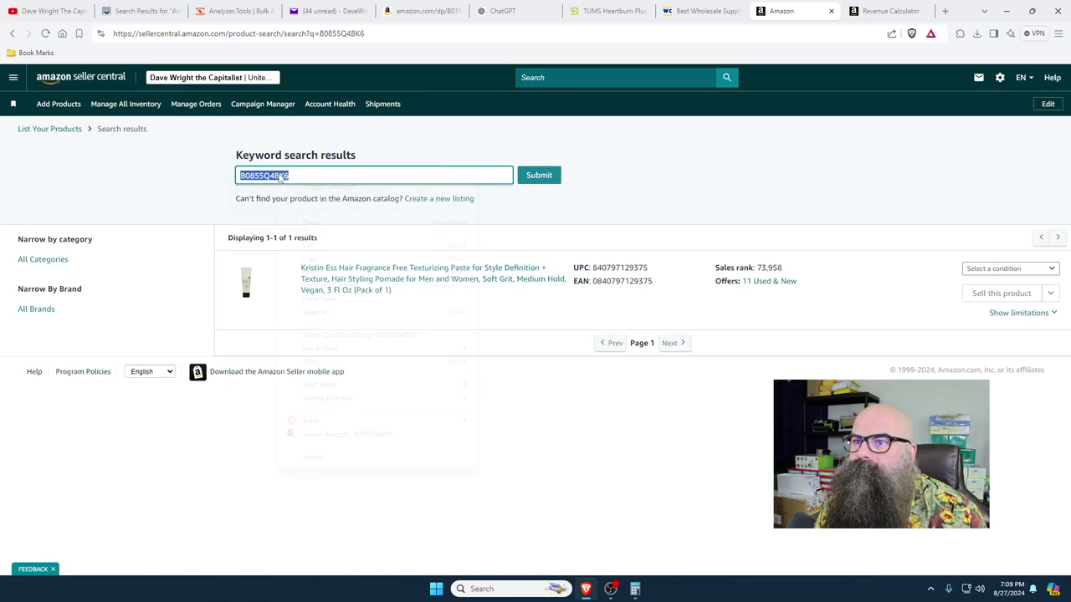
right_click(280, 176)
left_click(312, 272)
left_click(539, 175)
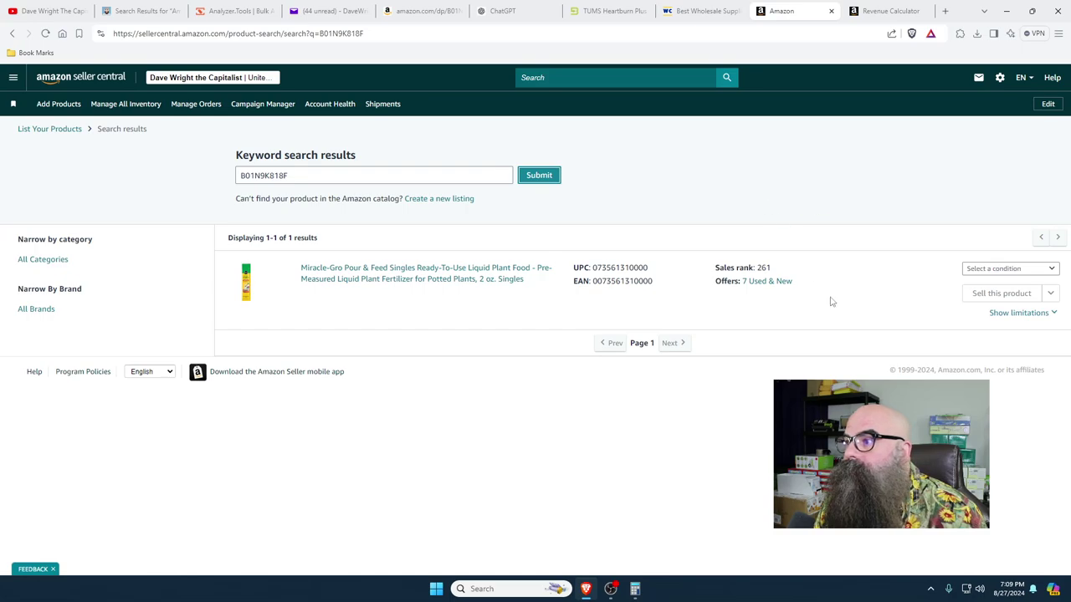
- Check the Miracle-Gro Singles fees in the Revenue Calculator, then examine the Amazon listing's sales trends and Keepa price history
left_click(885, 11)
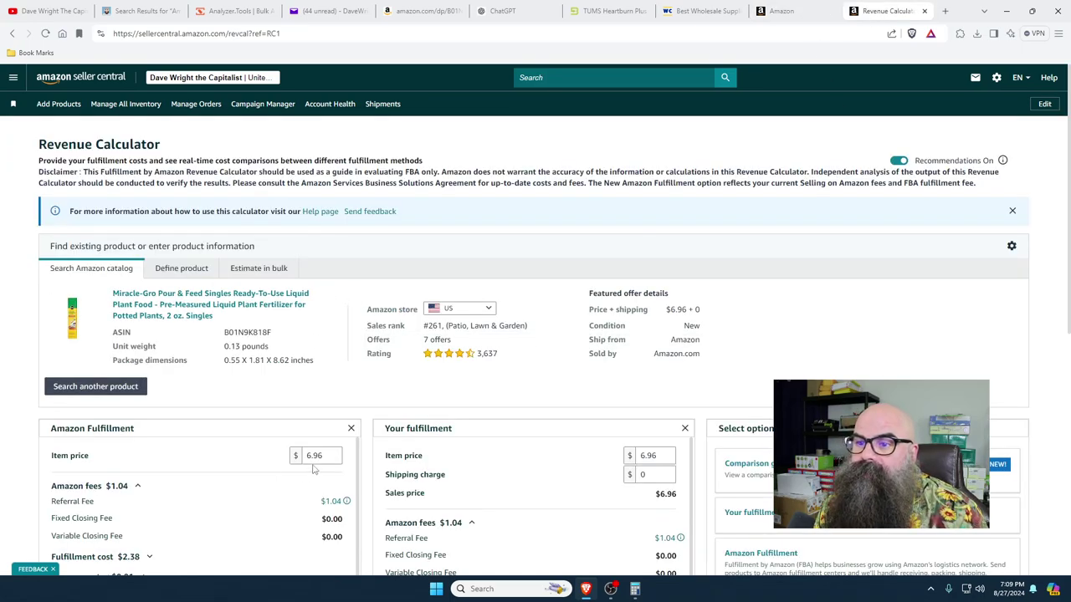
left_click(414, 11)
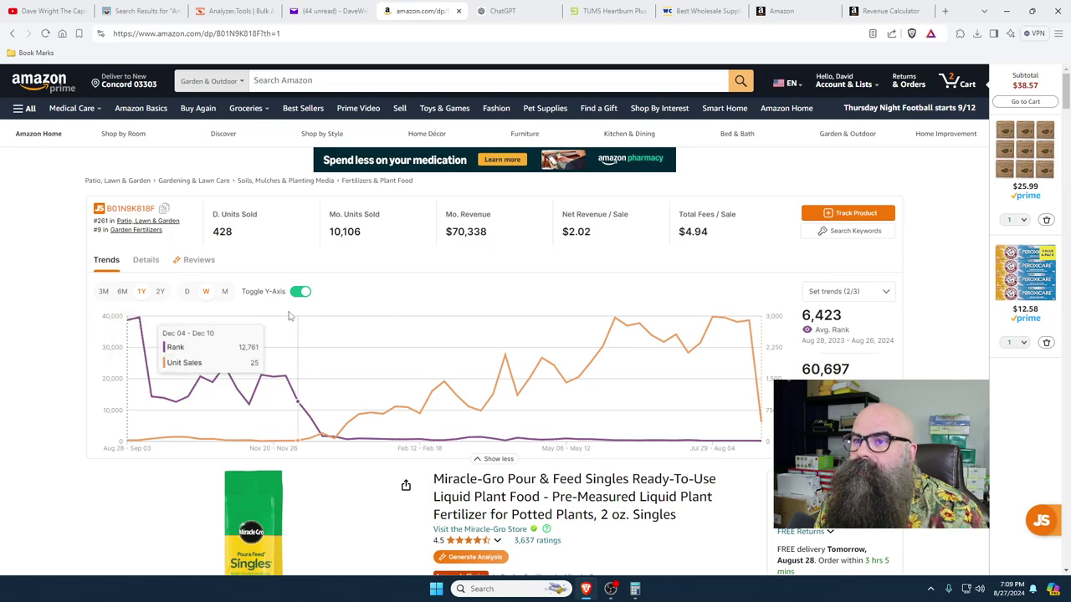
scroll(725, 476, "down", 2)
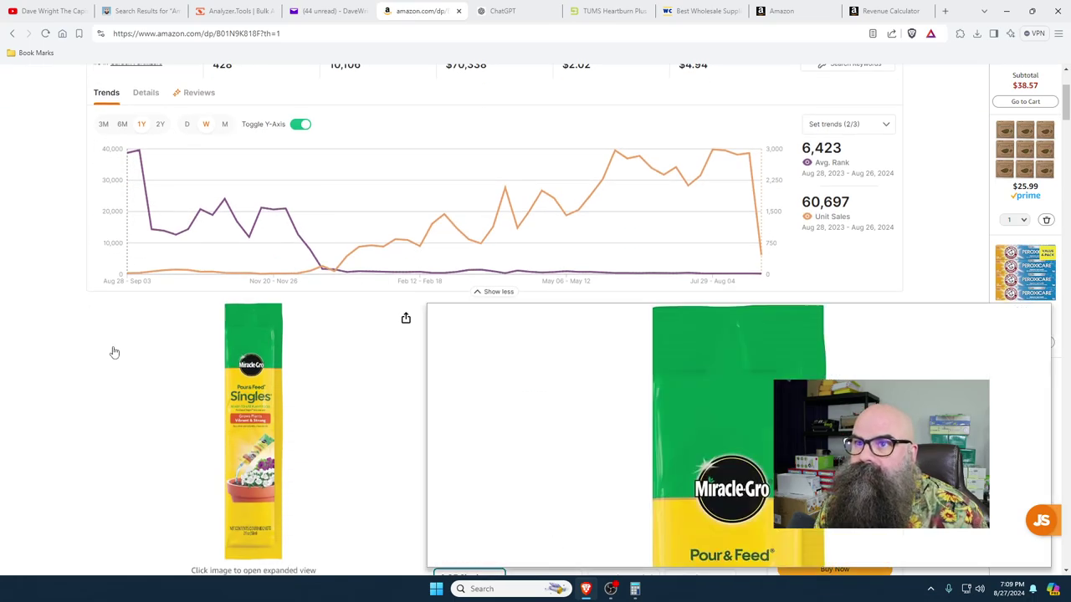
scroll(226, 199, "up", 2)
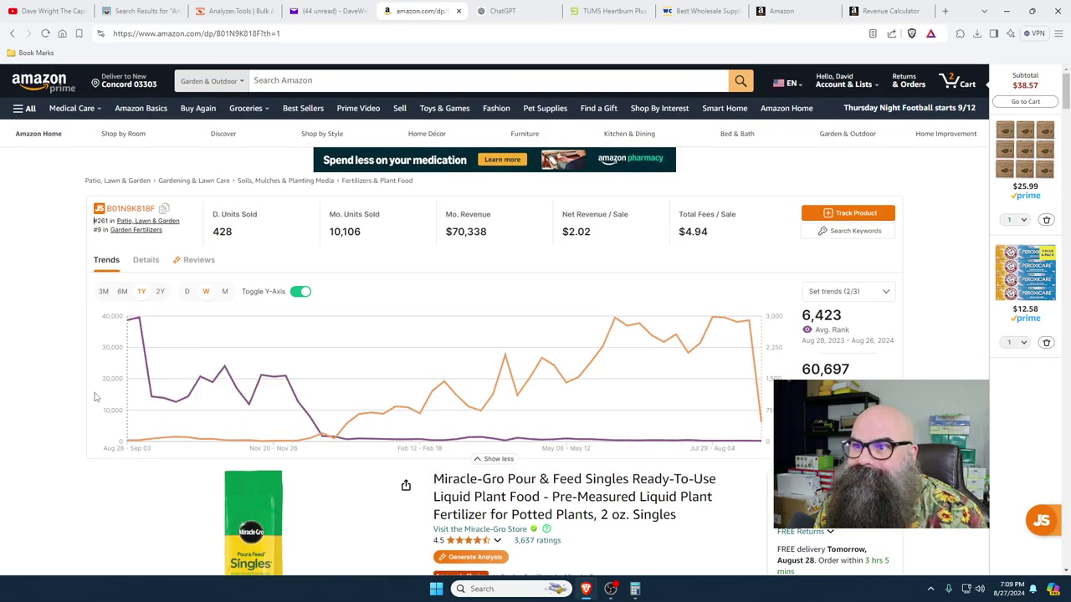
scroll(97, 399, "down", 7)
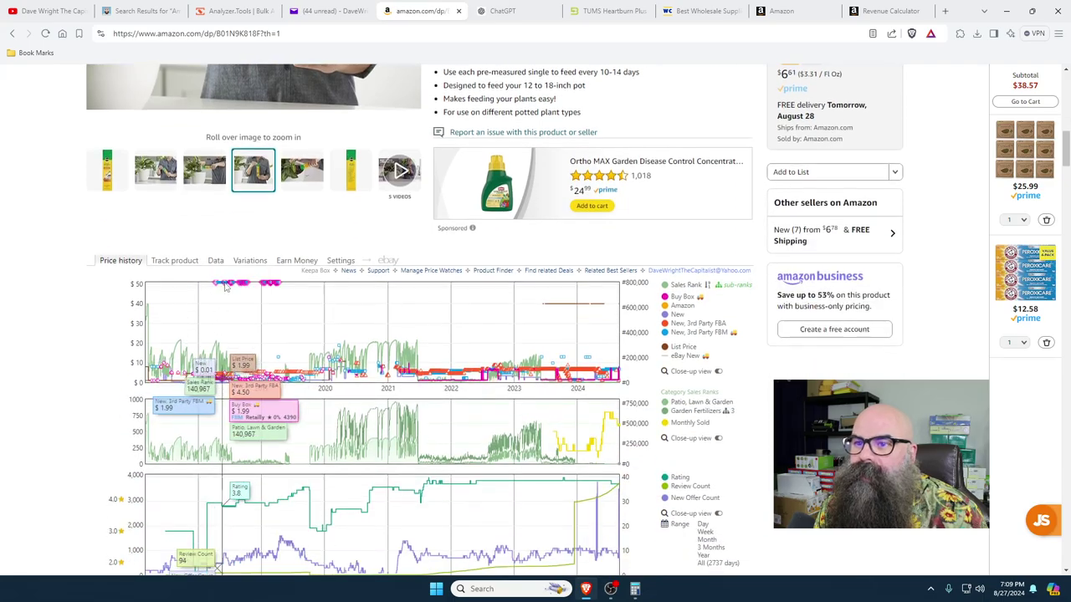
- Compare the Miracle-Gro listing's size variations in Keepa, including prices, units bought in the past month and ratings
left_click(250, 261)
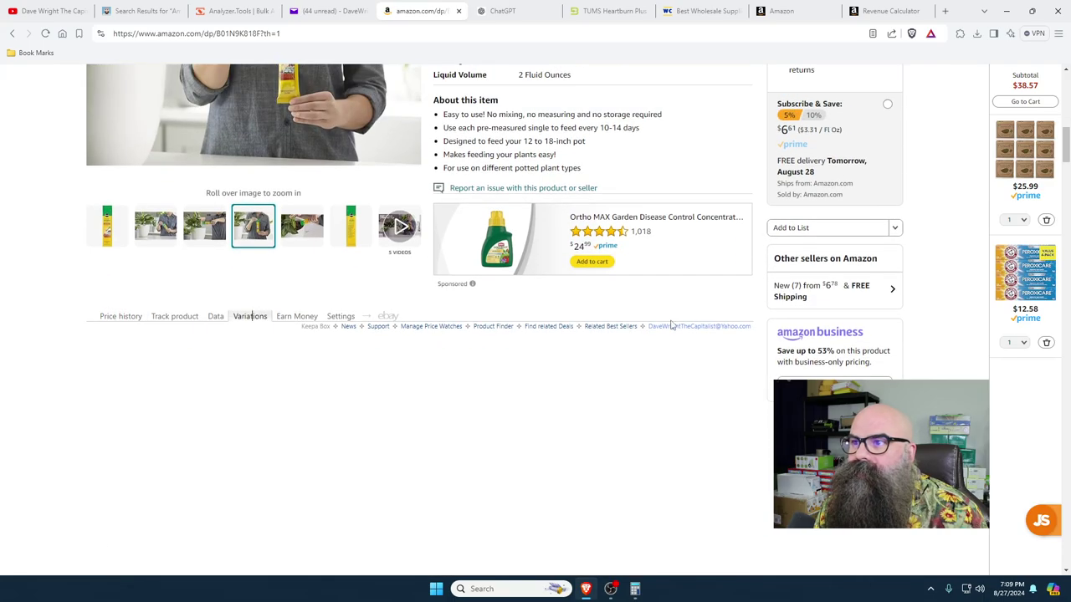
scroll(671, 324, "up", 3)
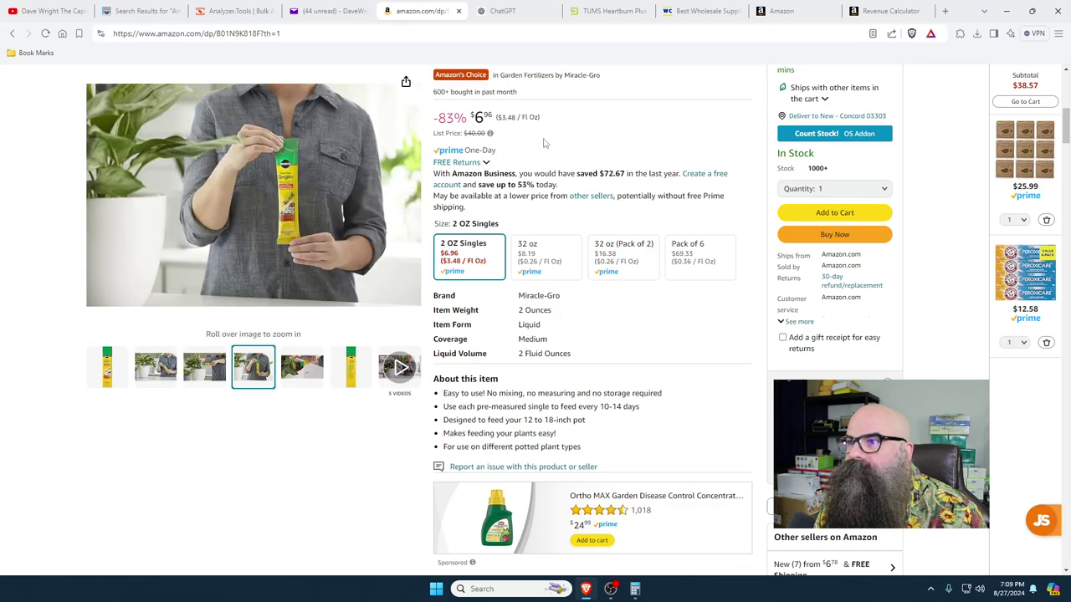
scroll(41, 358, "down", 2)
scroll(47, 362, "down", 3)
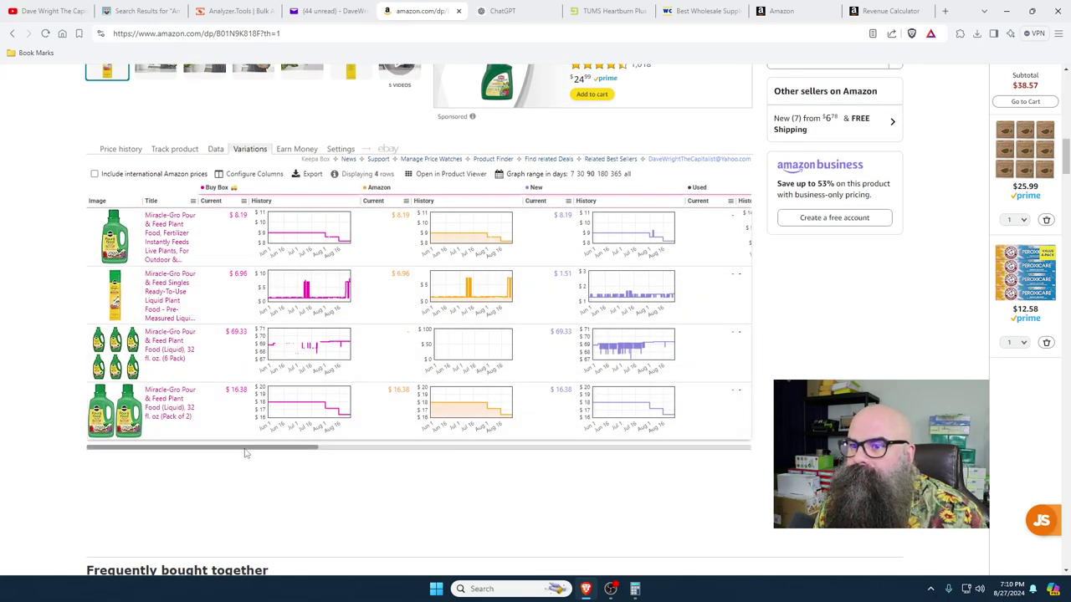
left_click_drag(251, 451, 437, 466)
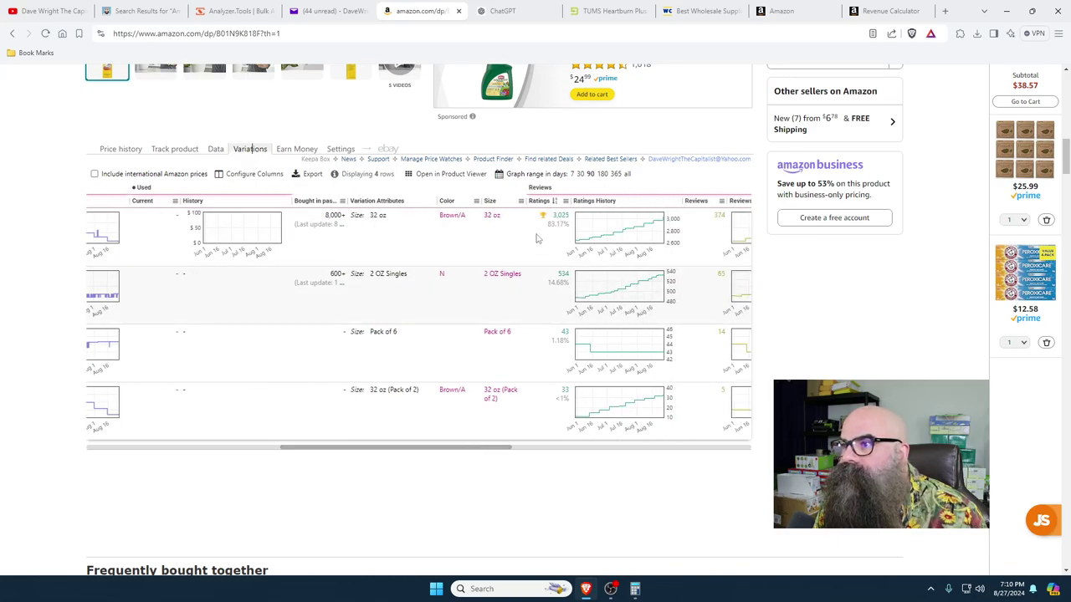
- Compare the price histories of the Miracle-Gro size variations in Keepa, then recheck the listing's daily and monthly unit sales
left_click_drag(369, 449, 150, 450)
scroll(38, 368, "up", 4)
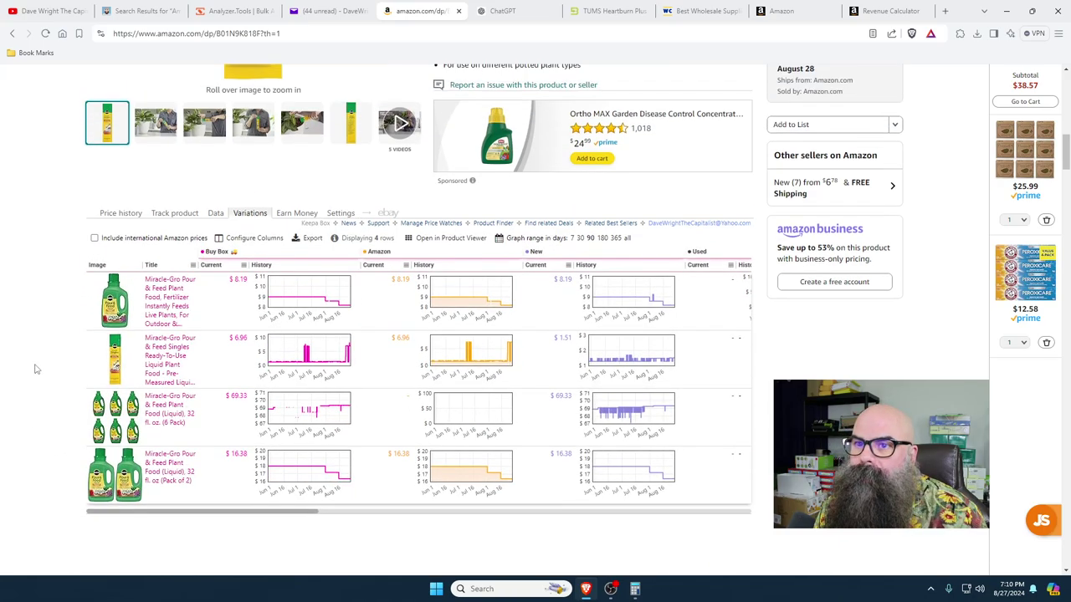
scroll(46, 365, "up", 3)
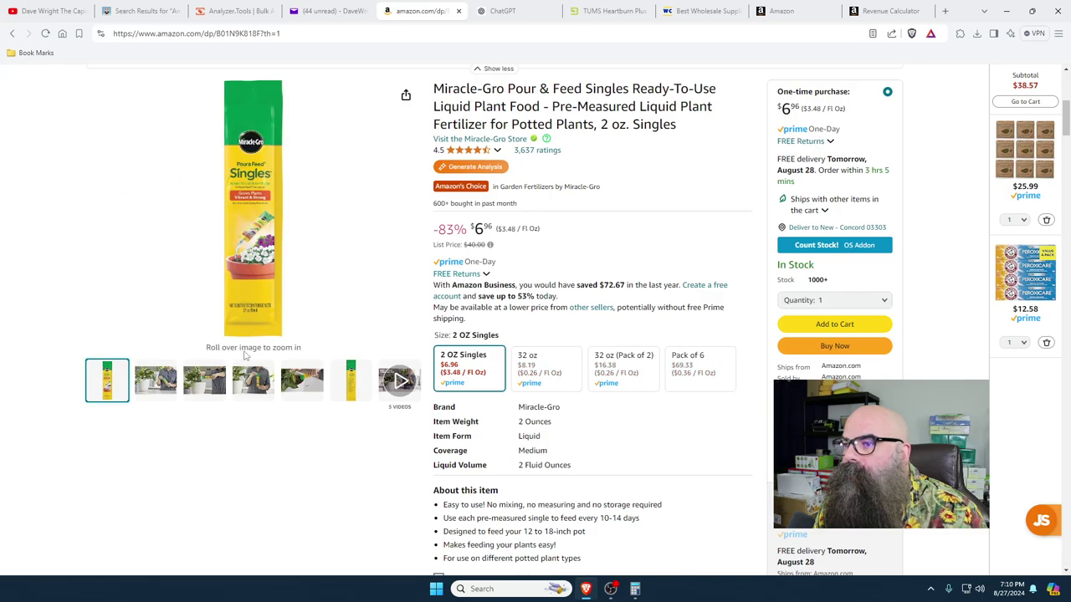
mouse_move(247, 226)
scroll(129, 452, "down", 6)
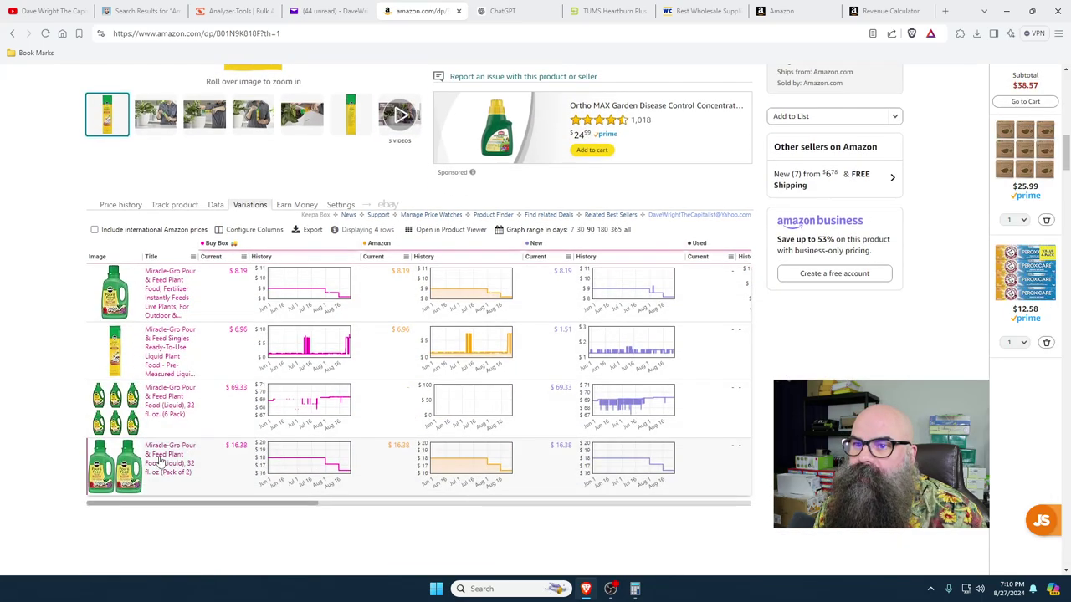
scroll(199, 471, "up", 4)
scroll(198, 472, "up", 5)
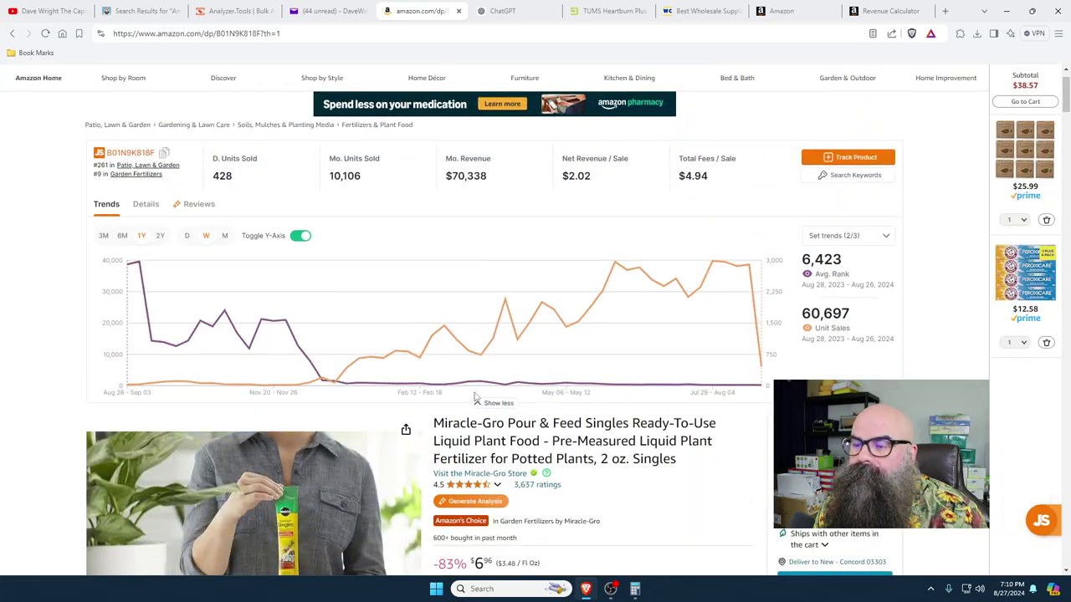
- Calculate 16% of the listing's 428 daily units sold in Calculator, then minimize it
mouse_move(629, 589)
left_click(636, 540)
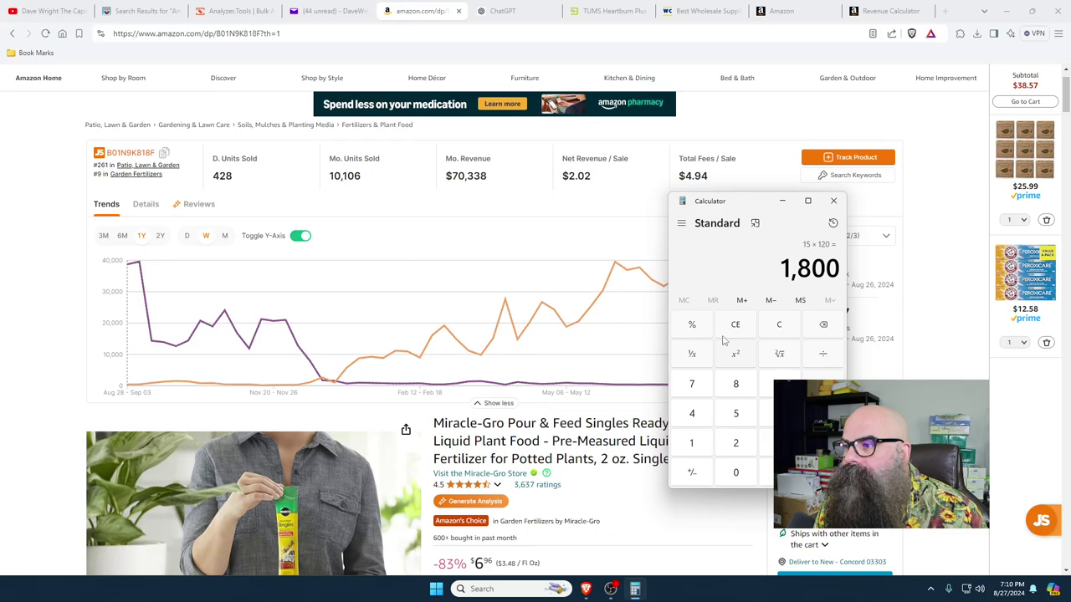
left_click(780, 324)
left_click(691, 413)
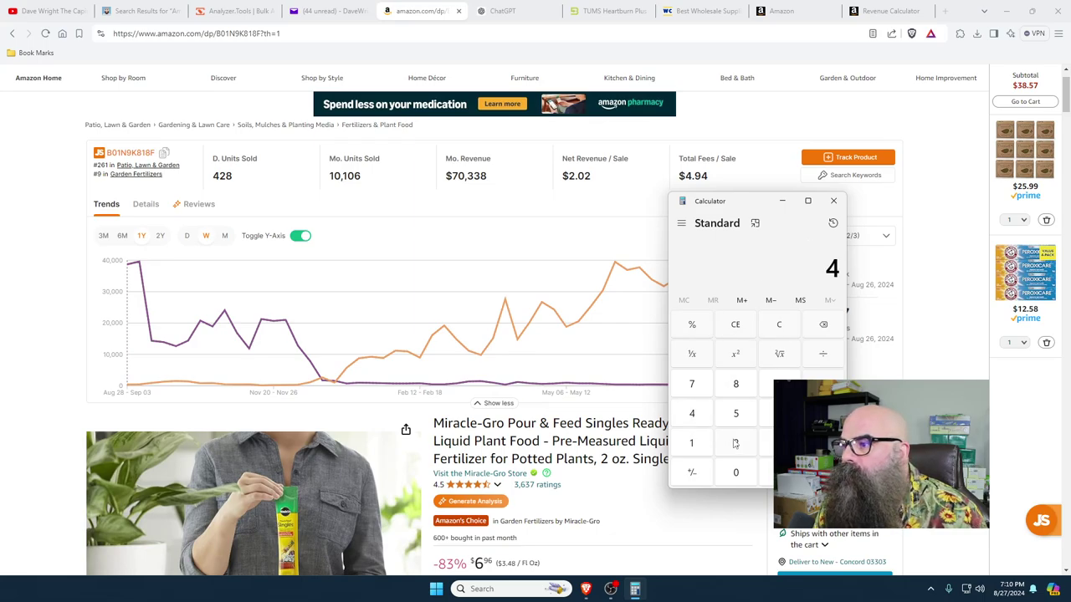
left_click(735, 442)
left_click(736, 384)
left_click(688, 446)
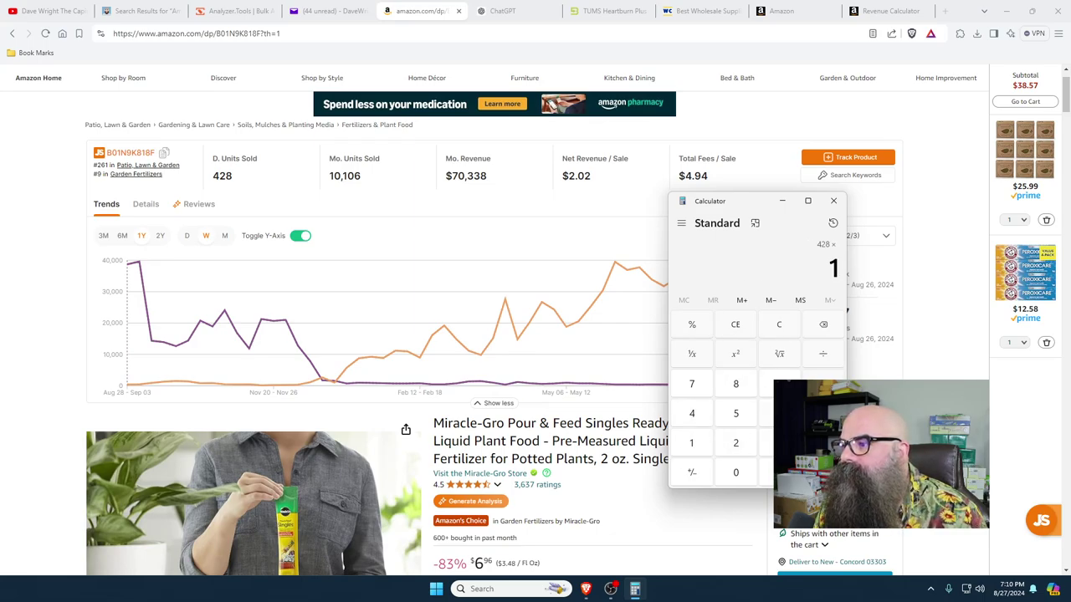
left_click(779, 414)
left_click(703, 331)
left_click(823, 473)
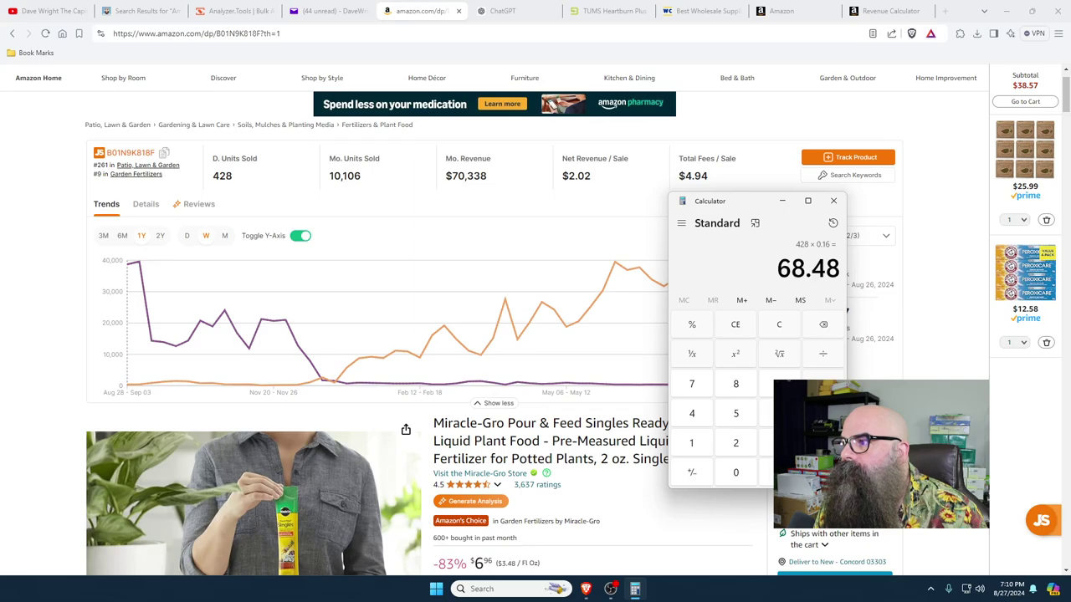
left_click(781, 201)
- Examine Keepa's Buy Box statistics for the Miracle-Gro Singles listing, including each seller's win percentage, average price and stock
scroll(492, 320, "down", 3)
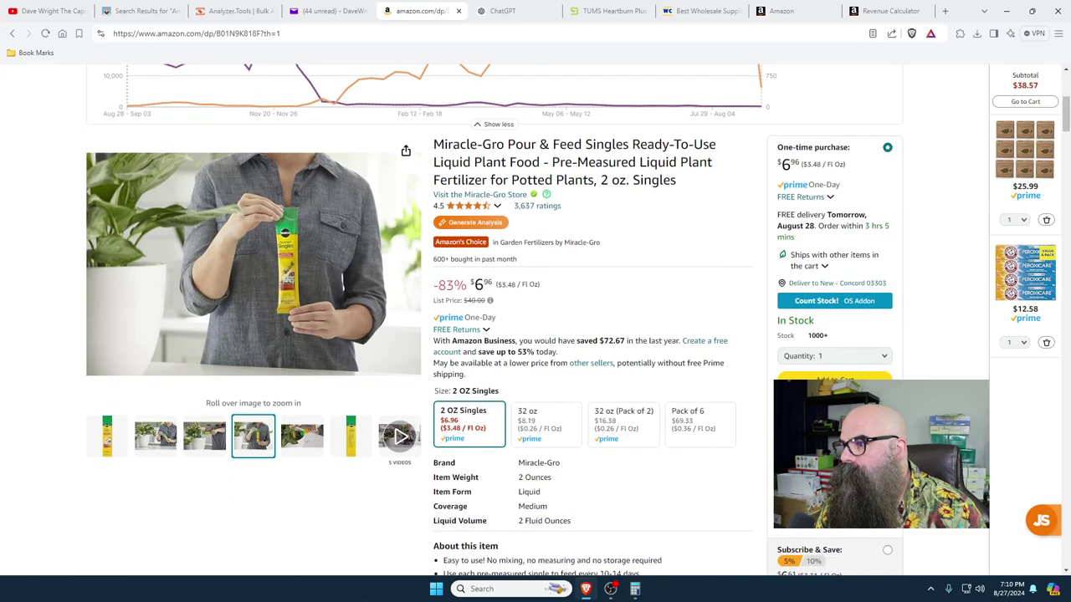
scroll(231, 410, "down", 5)
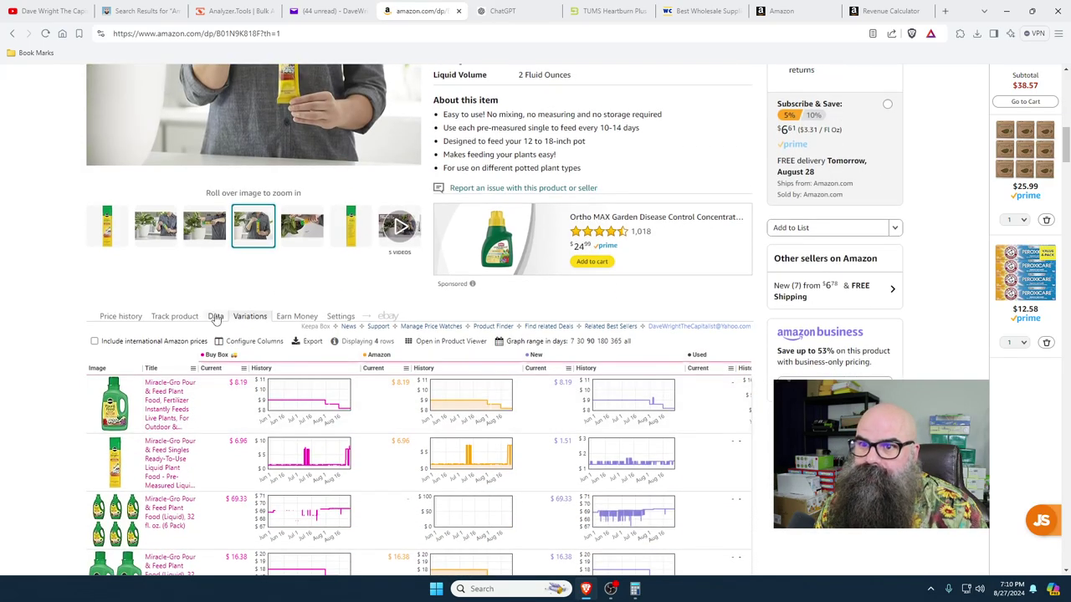
left_click(215, 317)
left_click(253, 333)
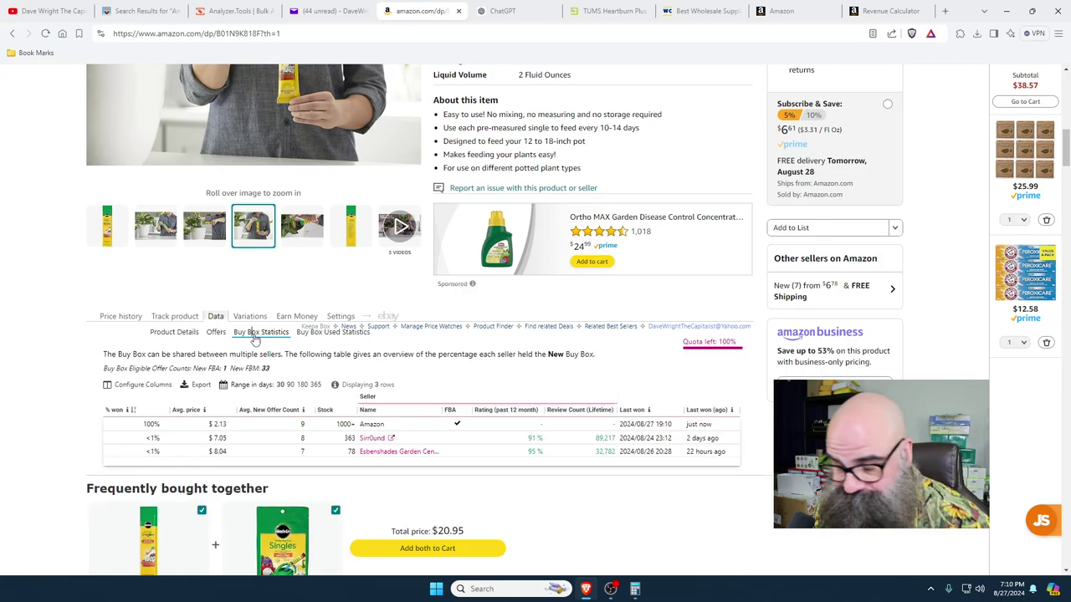
scroll(134, 410, "down", 1)
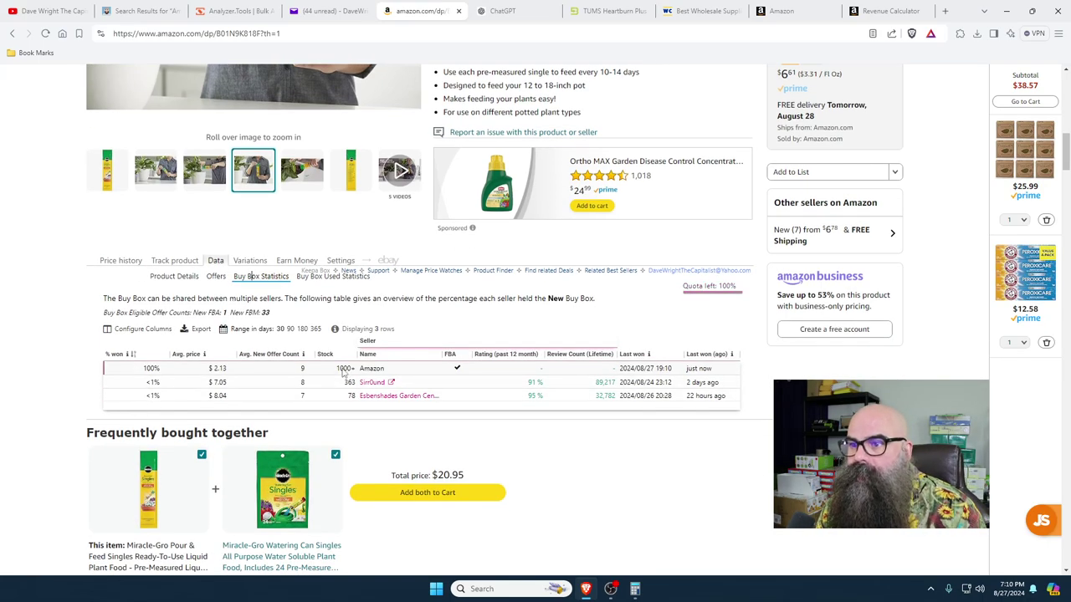
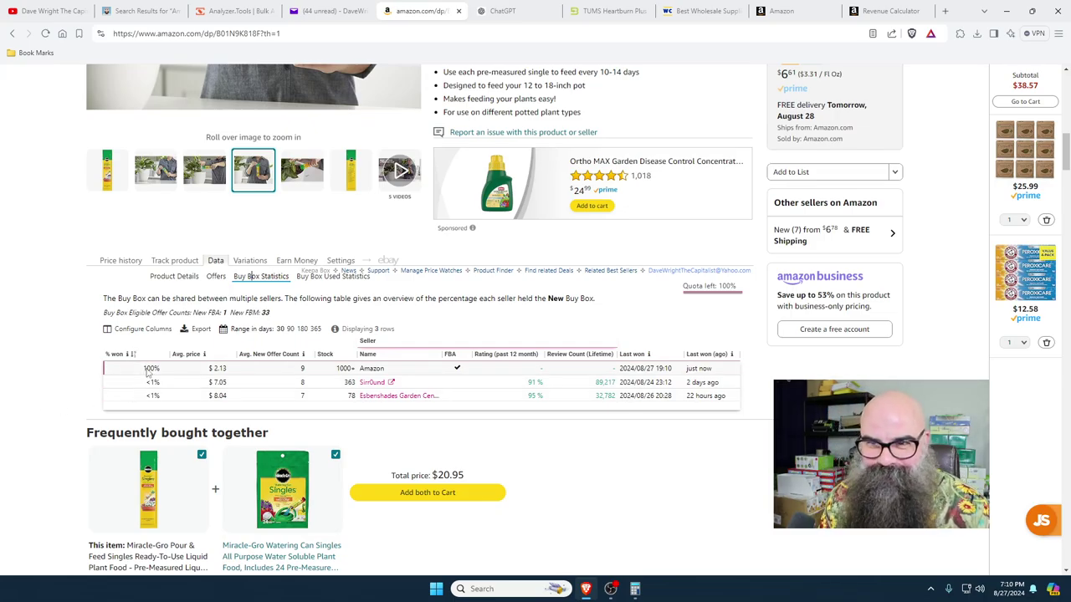
scroll(552, 452, "up", 8)
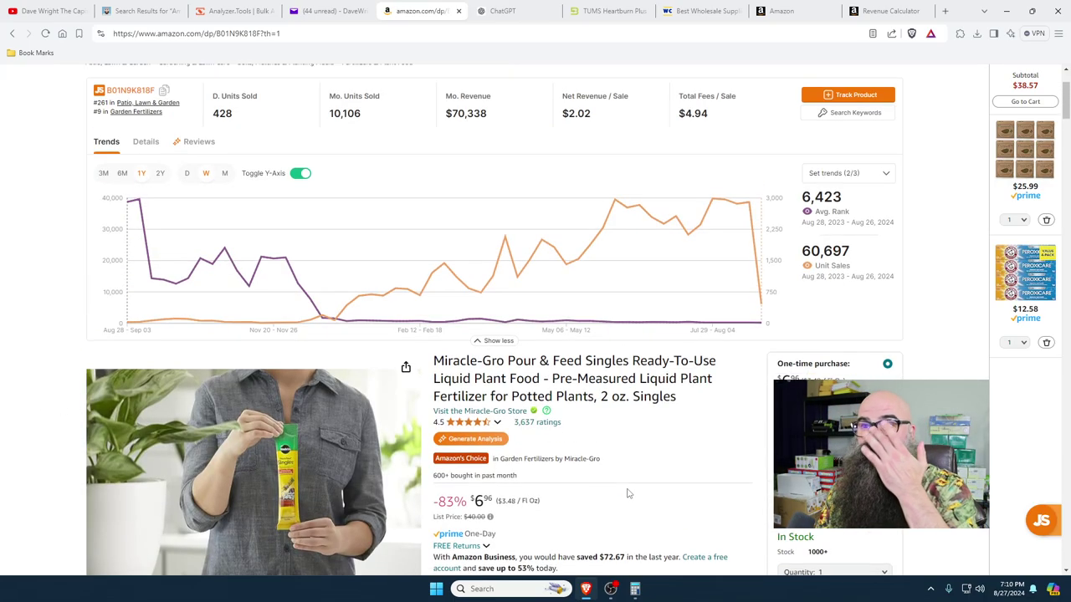
- Close the Miracle-Gro listing and delete the Bulk Buy America email "Today deals 8.23 (3)" in Yahoo Mail
left_click(459, 11)
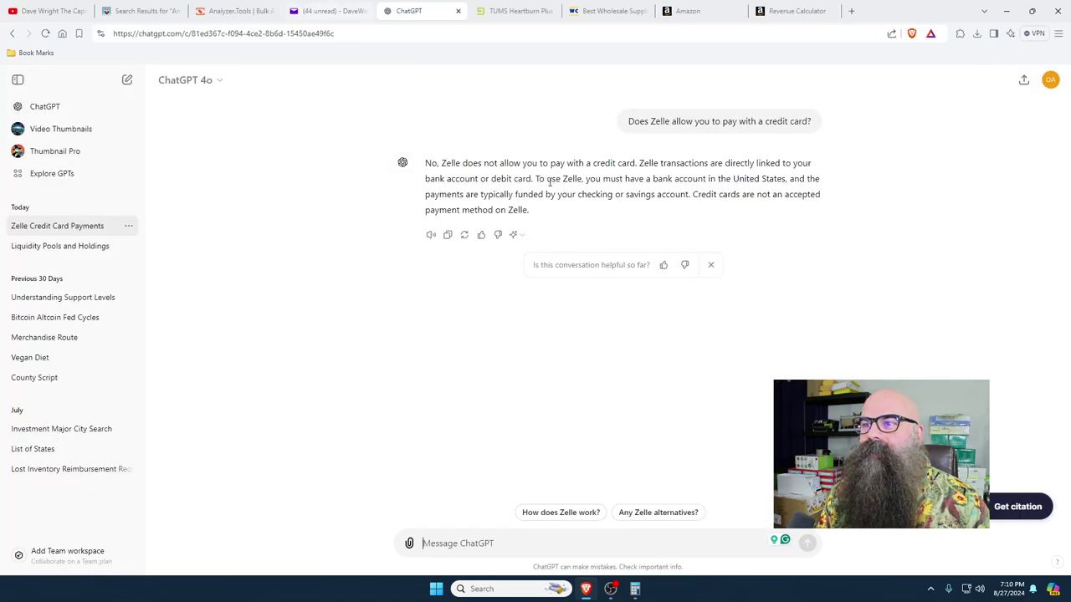
left_click(303, 11)
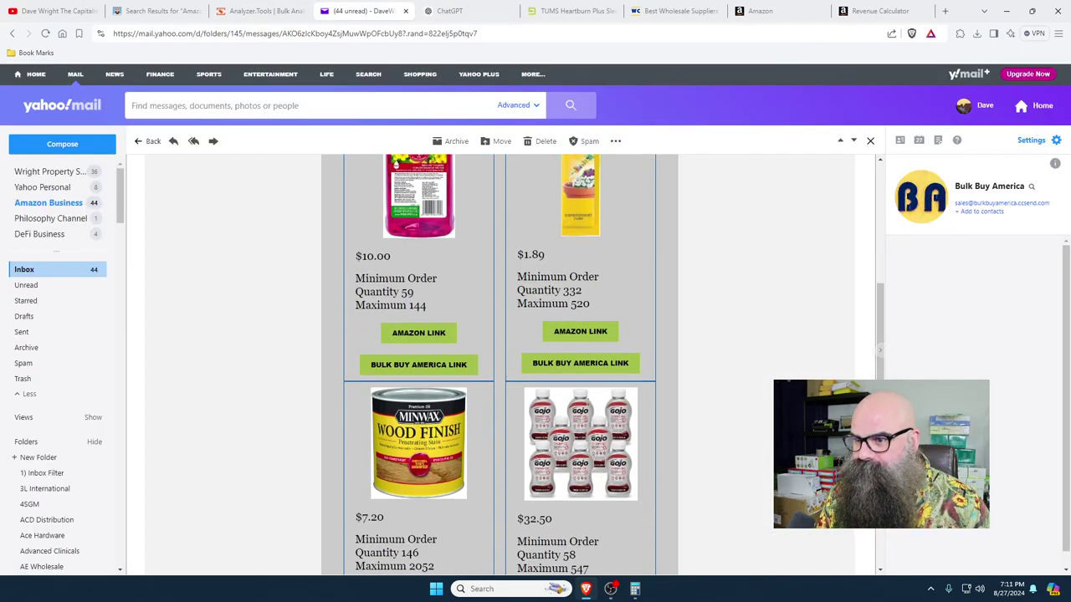
scroll(667, 451, "down", 3)
scroll(667, 451, "up", 8)
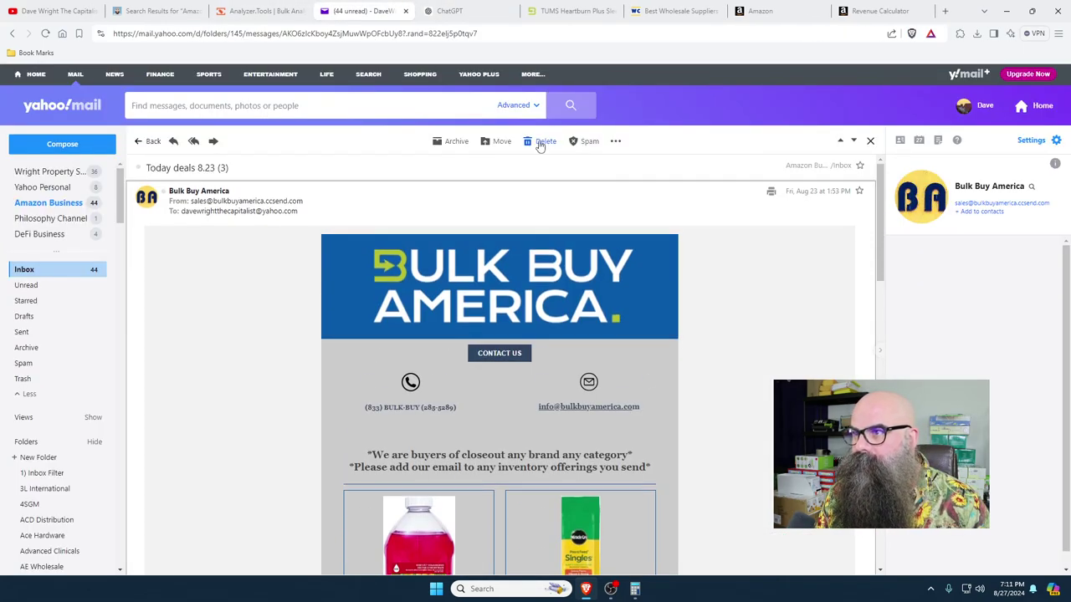
left_click(541, 142)
- Review the product prices and minimum quantities in "Today deals 8.23 (2)", then skip to the following email without deleting it
scroll(751, 337, "down", 5)
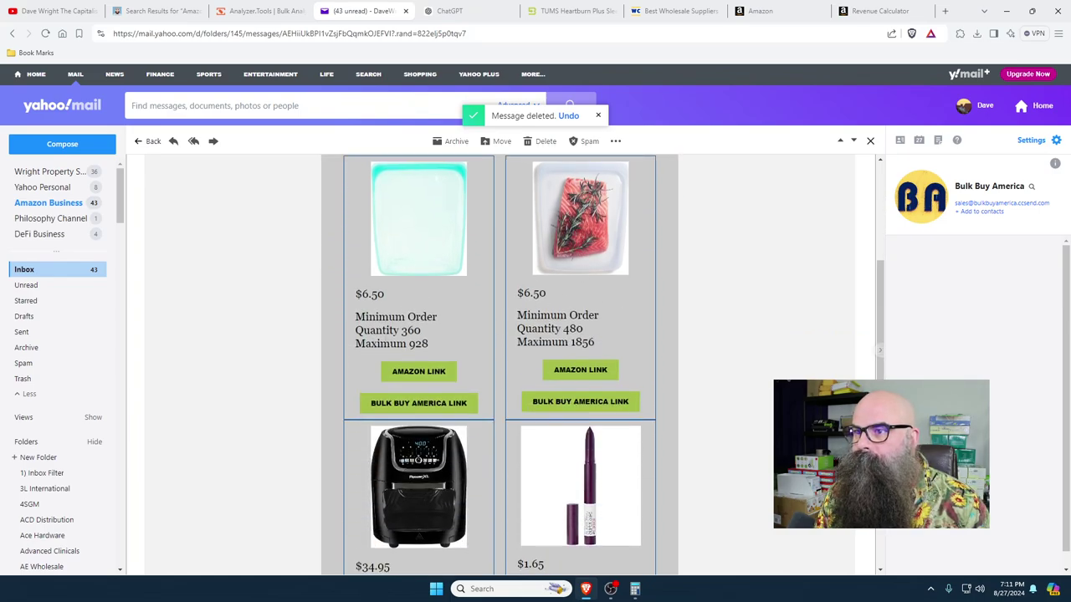
scroll(369, 408, "down", 2)
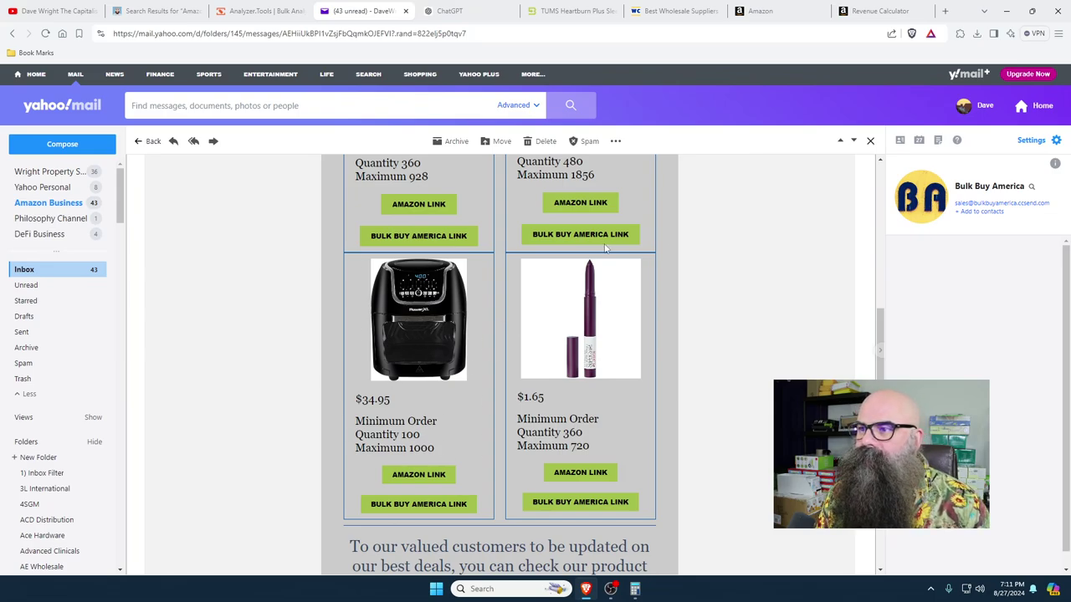
scroll(768, 446, "up", 8)
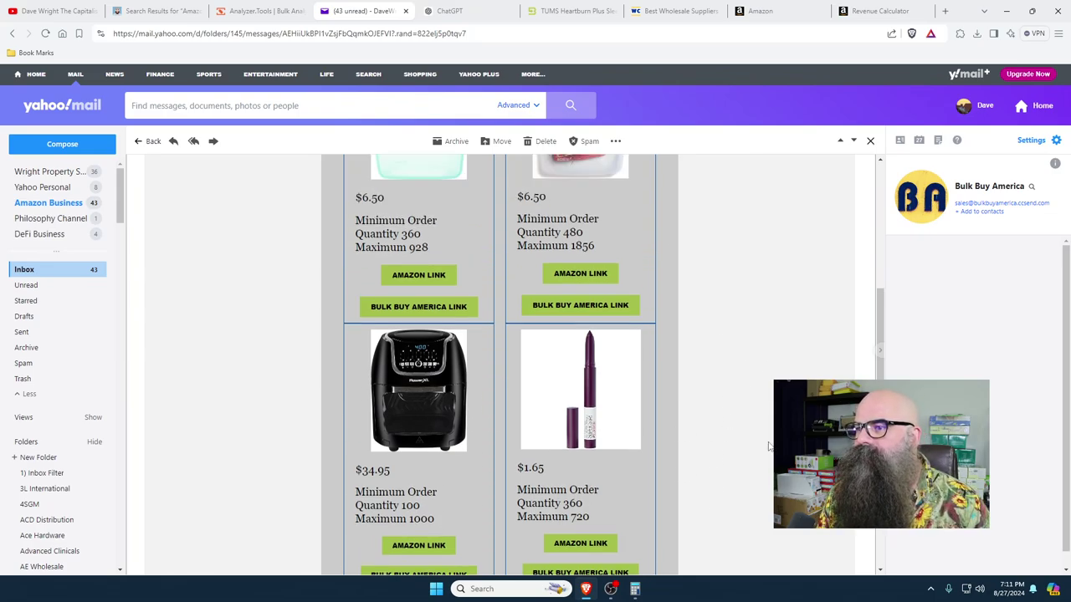
scroll(825, 328, "up", 1)
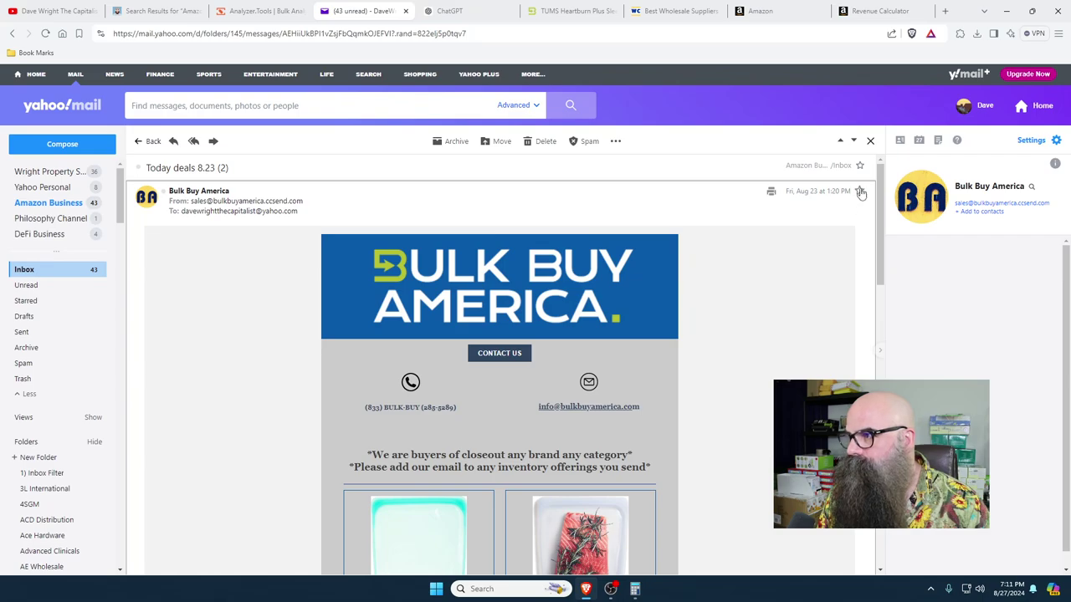
left_click(854, 141)
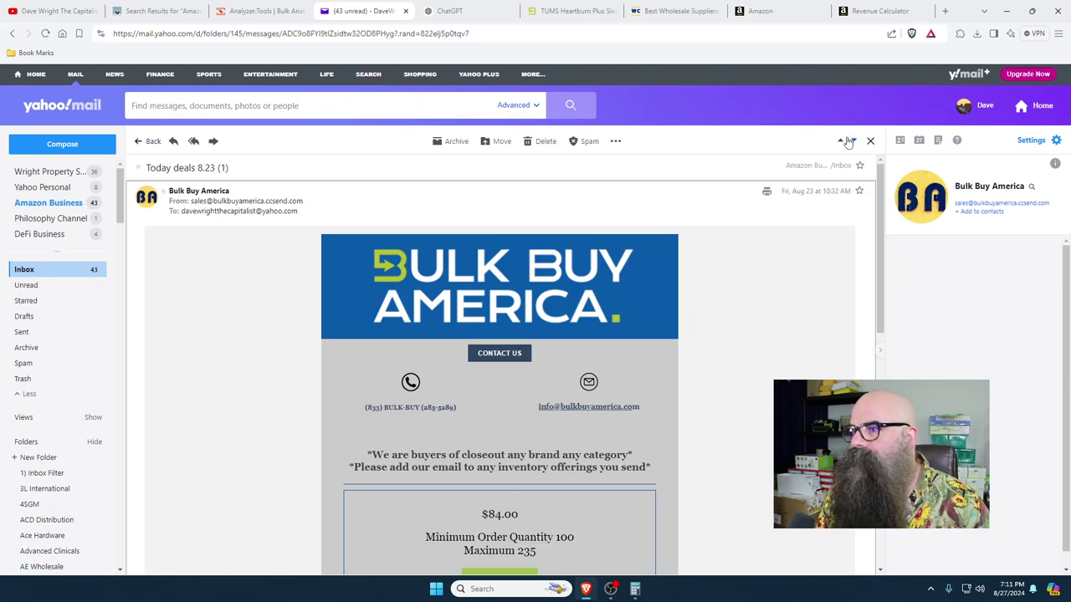
- Review the $84.00 trail camera offer in "Today deals 8.23 (1)" and delete the email
scroll(284, 414, "down", 3)
scroll(280, 443, "down", 1)
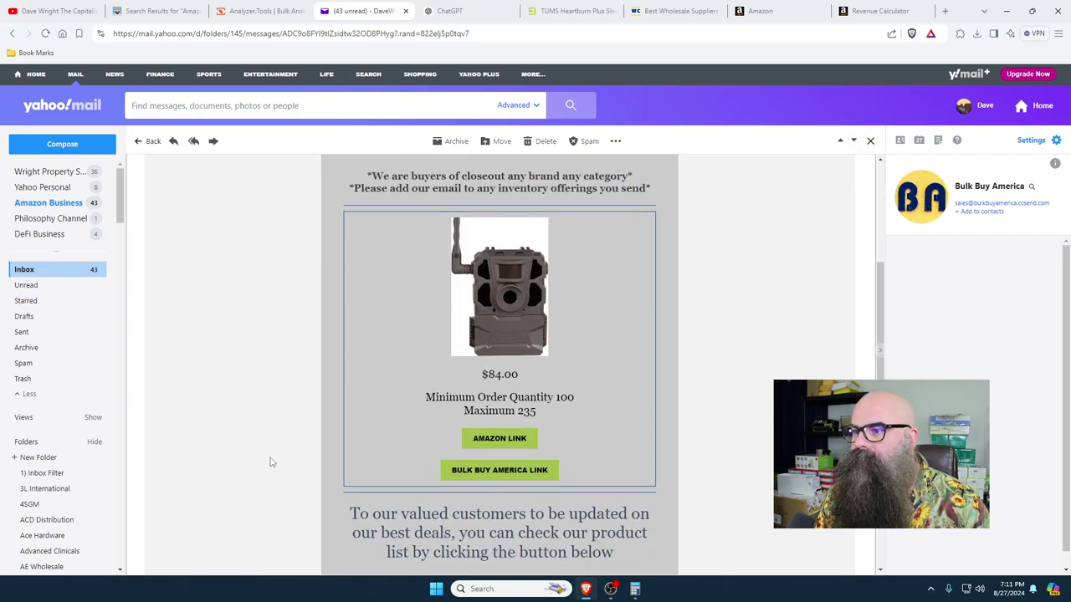
scroll(270, 462, "up", 2)
scroll(270, 462, "up", 3)
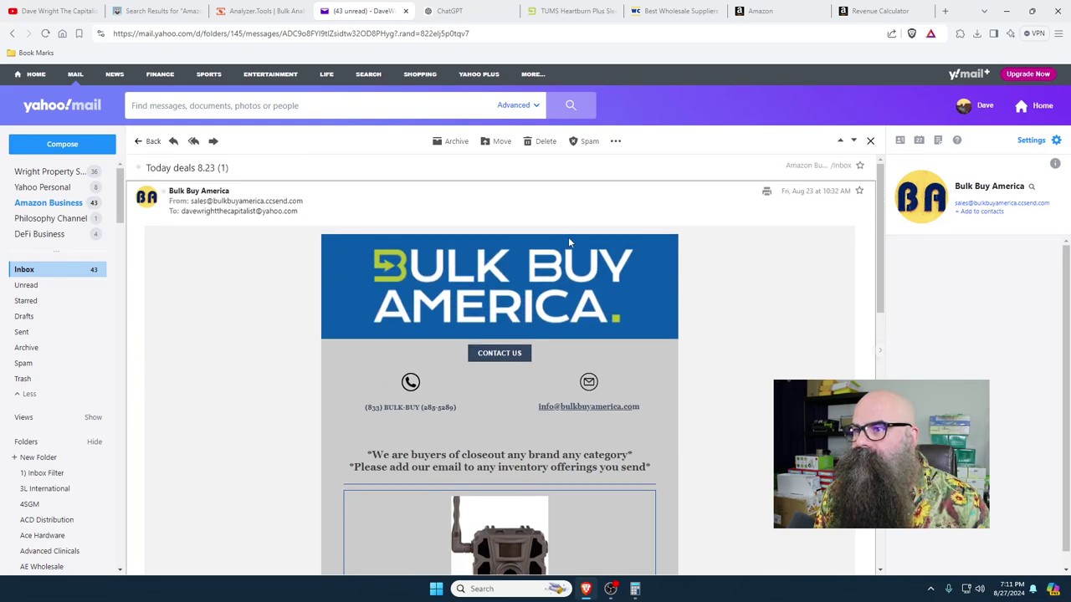
left_click(539, 143)
- Switch to Analyzer.Tools and refresh it to check the scan status of the "Spreadsheet-Bulk Buy America 08-27-2024" list
left_click(259, 10)
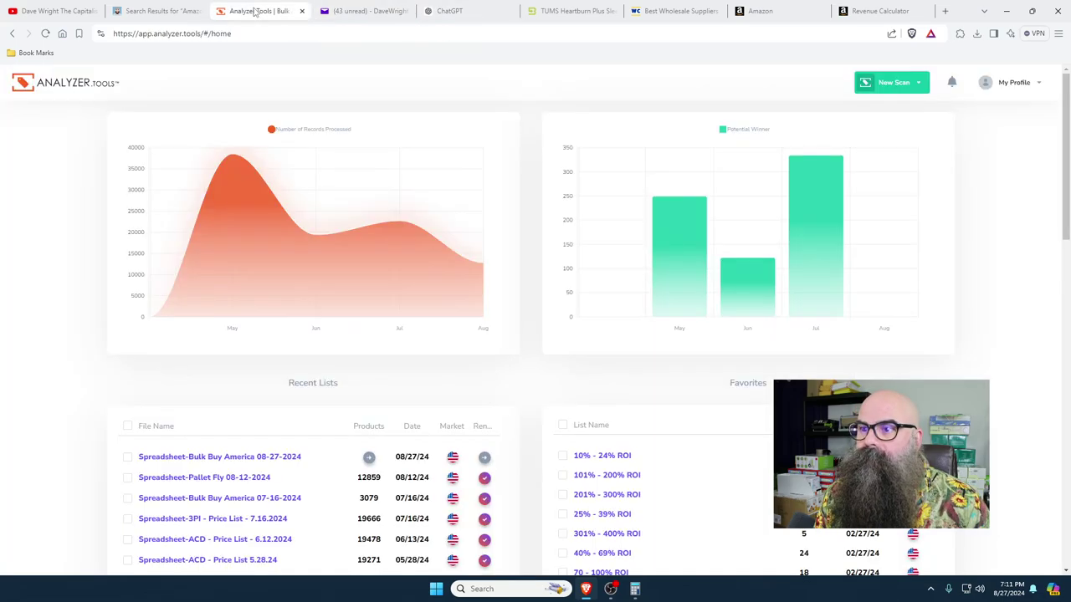
left_click(485, 458)
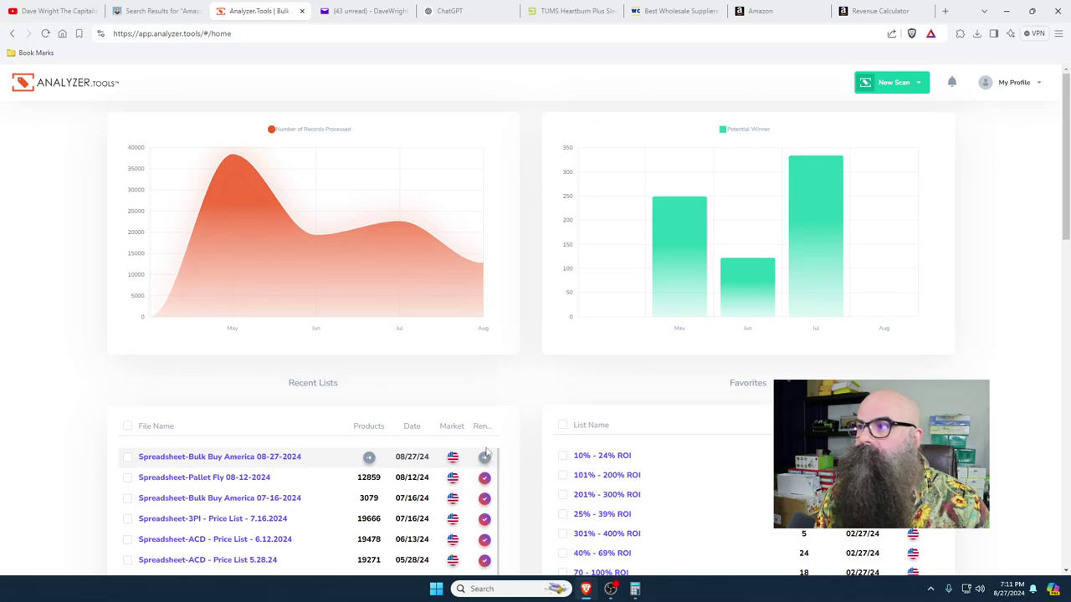
left_click(46, 33)
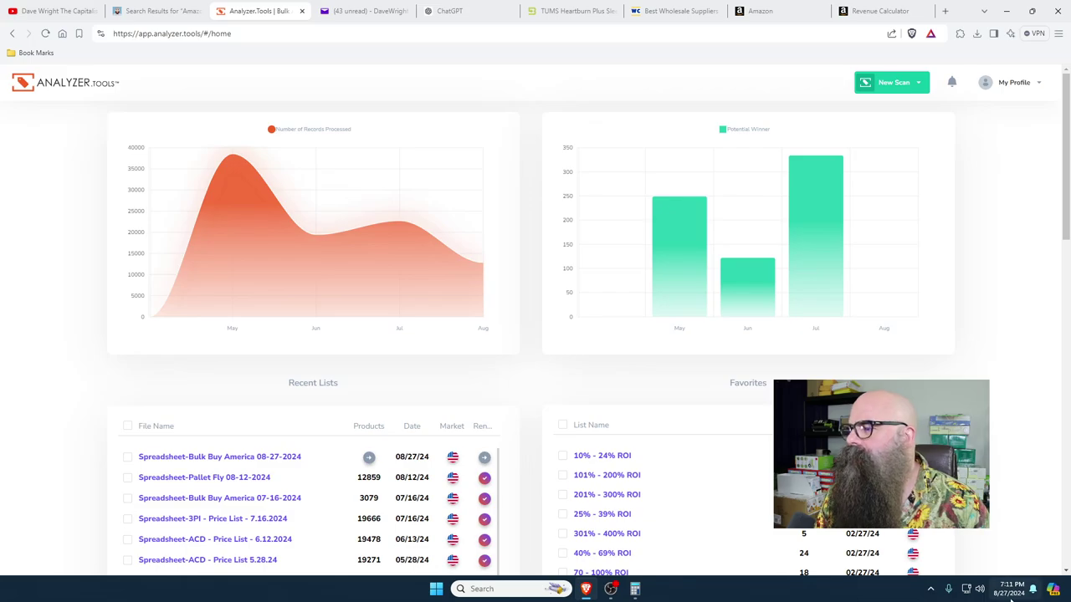
- Return to Yahoo Mail, skim the "8.23 Updated Product Inventory List" email and delete it
left_click(340, 9)
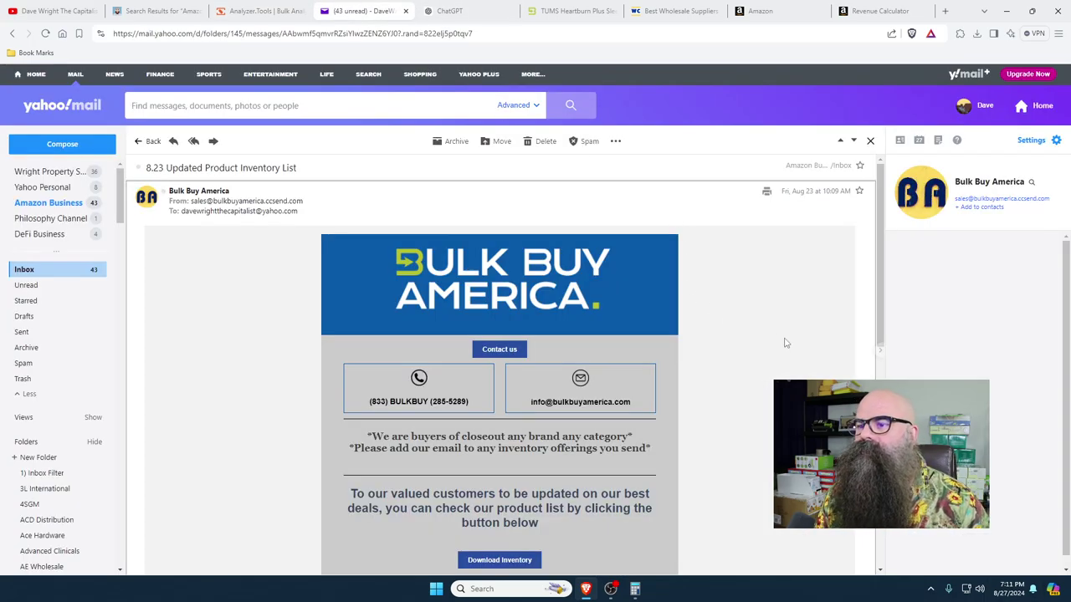
scroll(783, 345, "down", 3)
scroll(783, 344, "up", 3)
scroll(779, 342, "down", 2)
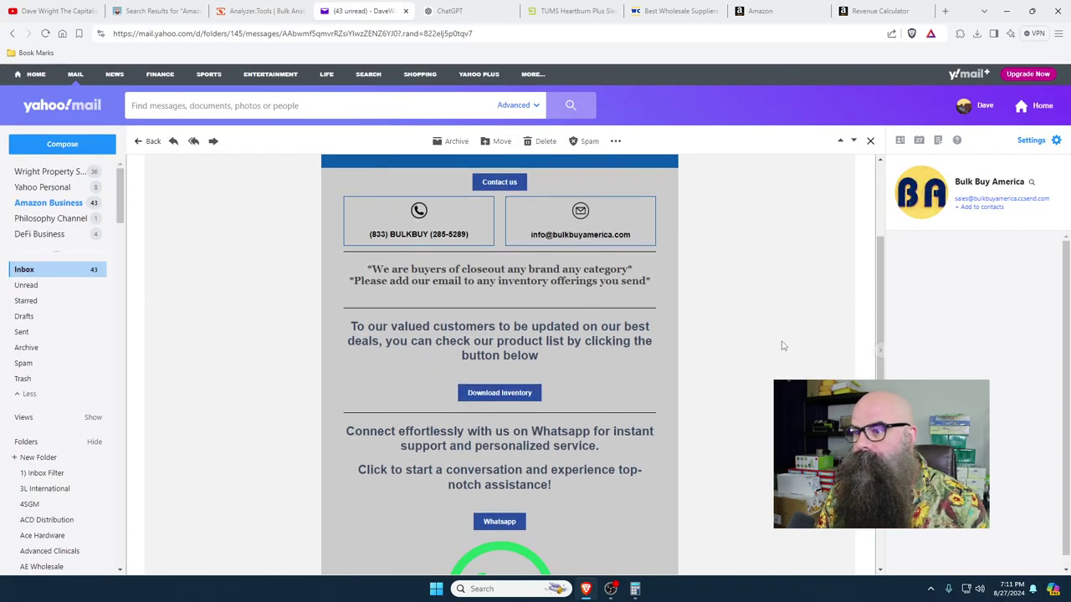
scroll(779, 342, "up", 2)
left_click(546, 141)
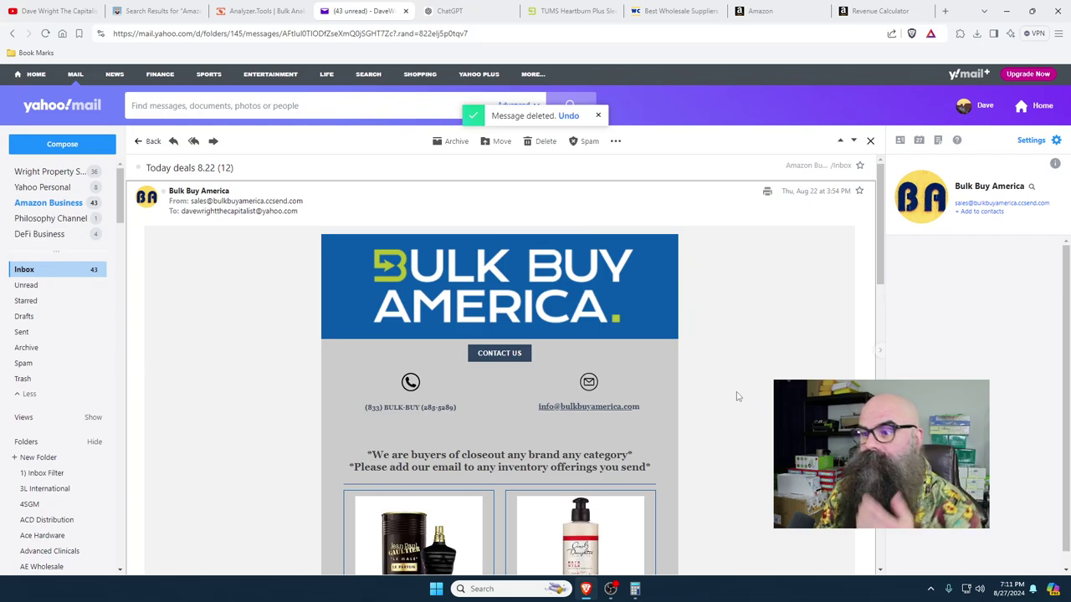
- Examine the product offers, prices and minimum order quantities in the "Today deals 8.22 (12)" email
scroll(735, 394, "down", 3)
scroll(733, 394, "down", 2)
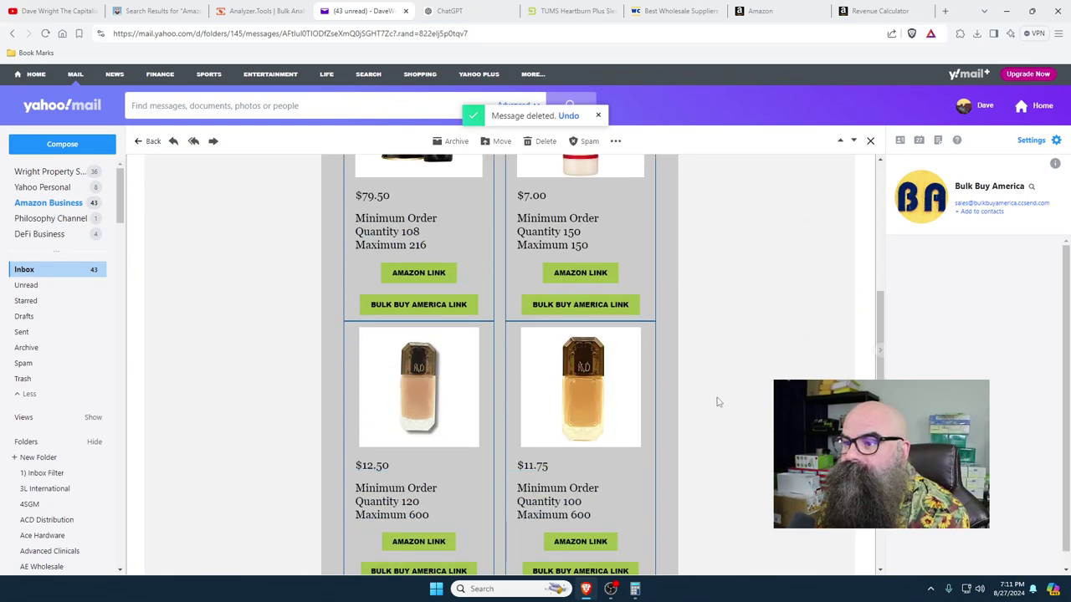
scroll(607, 389, "up", 2)
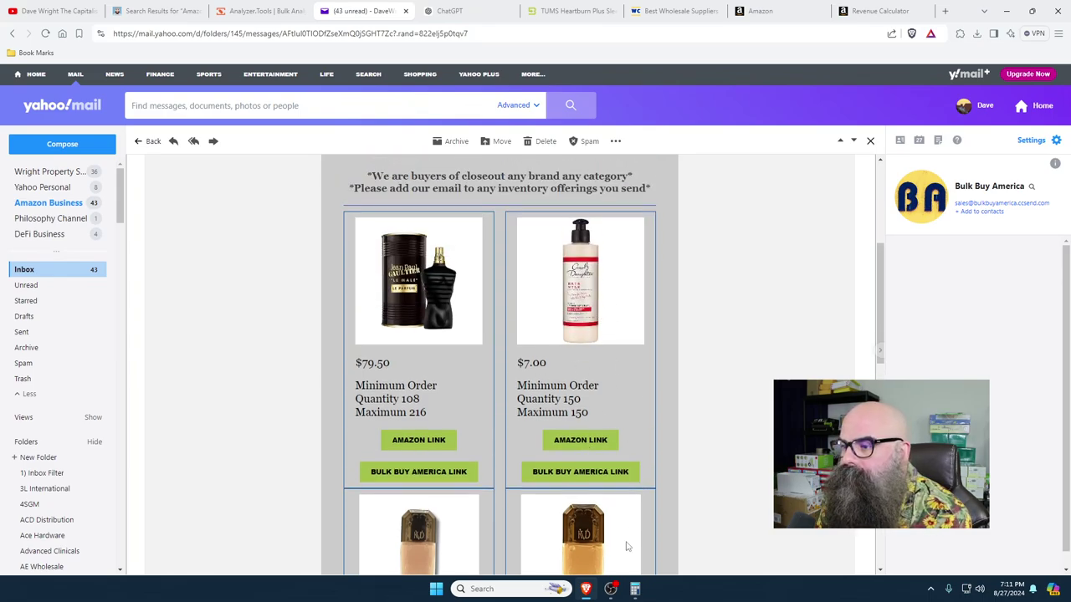
- Calculate the order cost of the $7.00 Carol's Daughter product for 150 units in the Calculator app
left_click(635, 589)
left_click(778, 326)
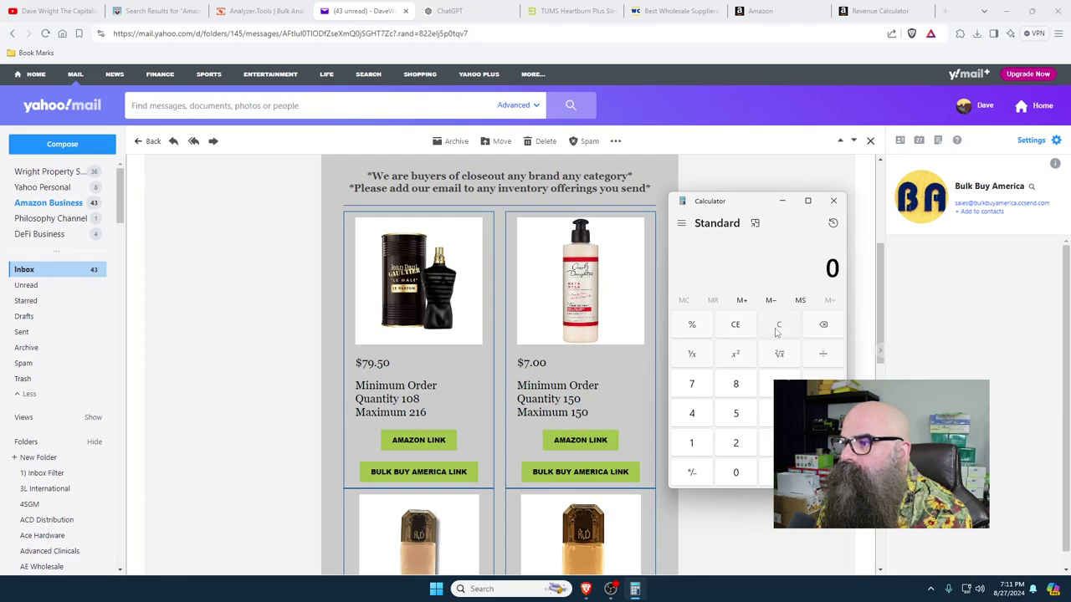
left_click(691, 385)
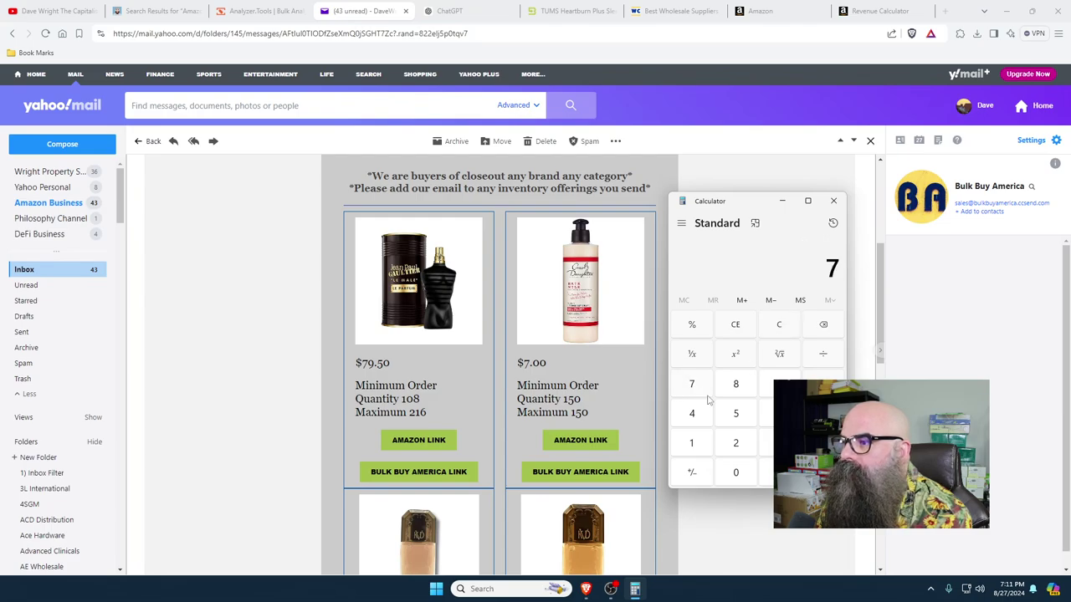
left_click(691, 442)
left_click(735, 413)
left_click(735, 473)
left_click(822, 472)
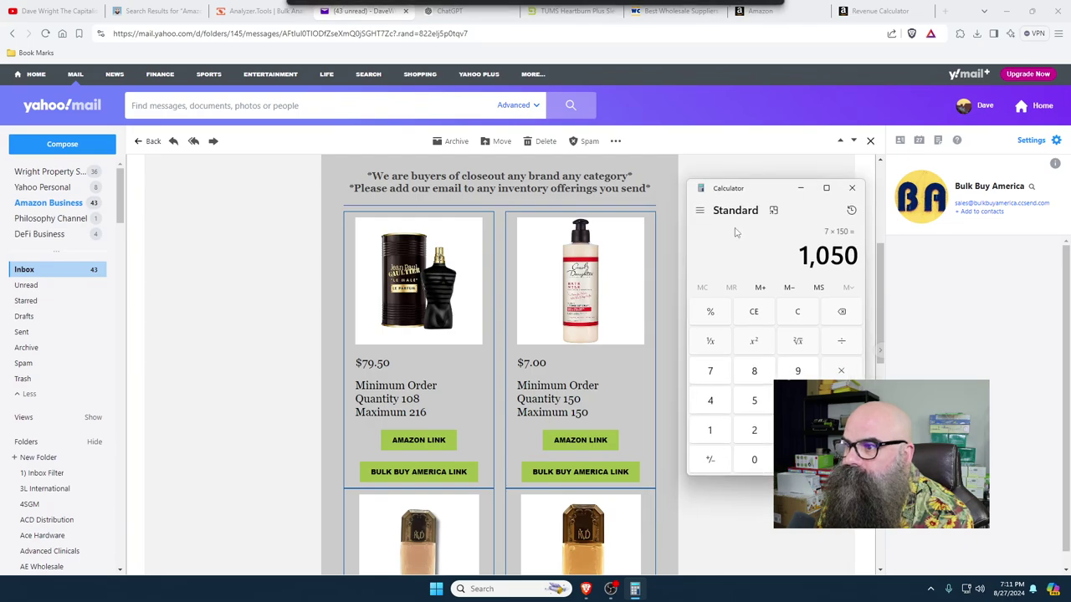
- Open the Amazon listing for the $7.00 product from the email and complete the CAPTCHA characters check
left_click(577, 443)
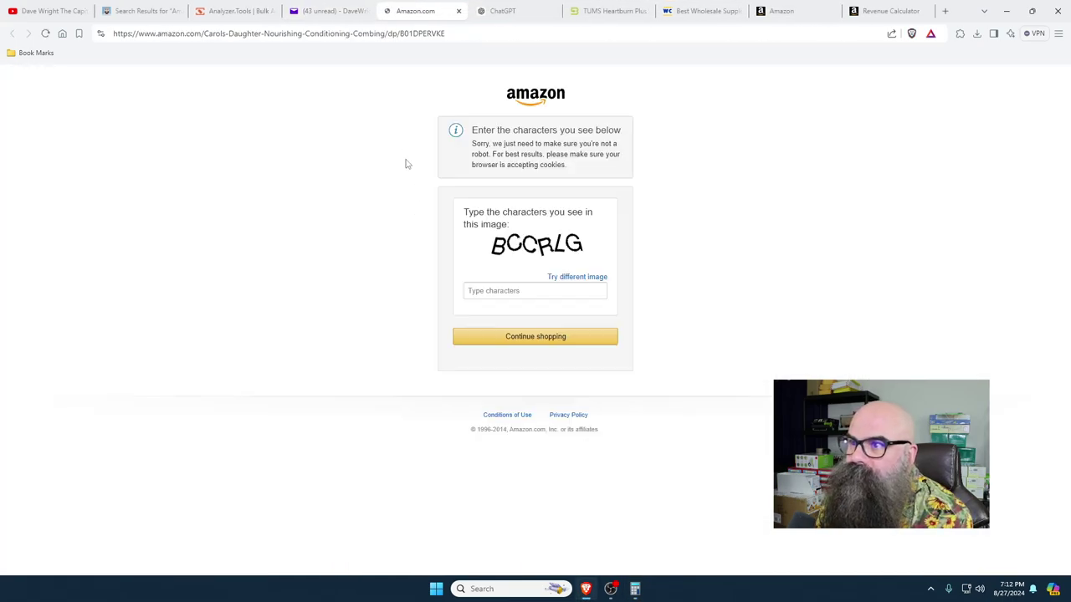
left_click(488, 287)
type("BCC")
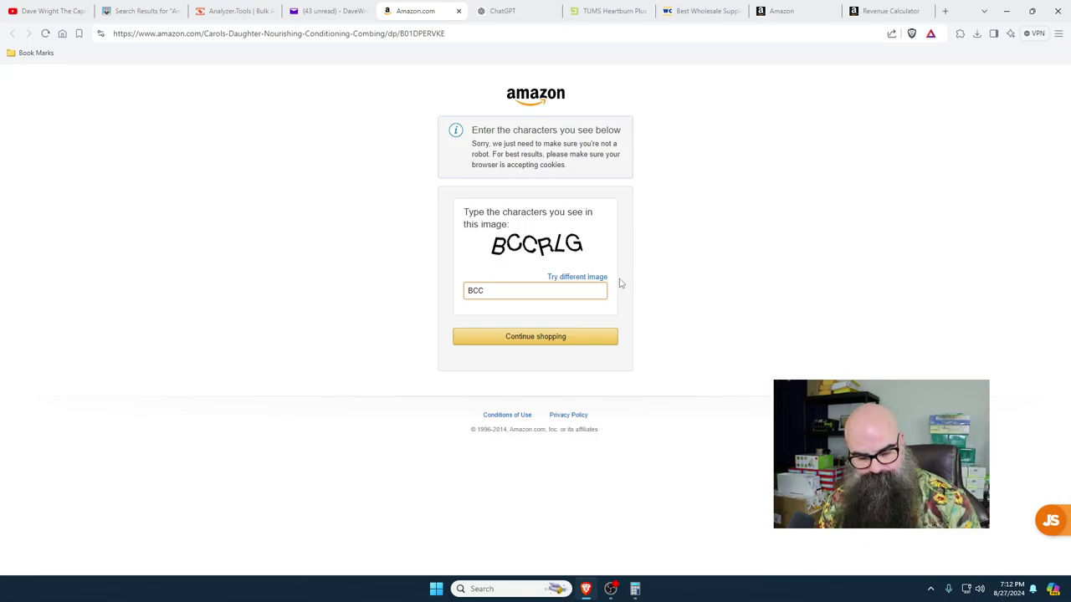
type("RLG")
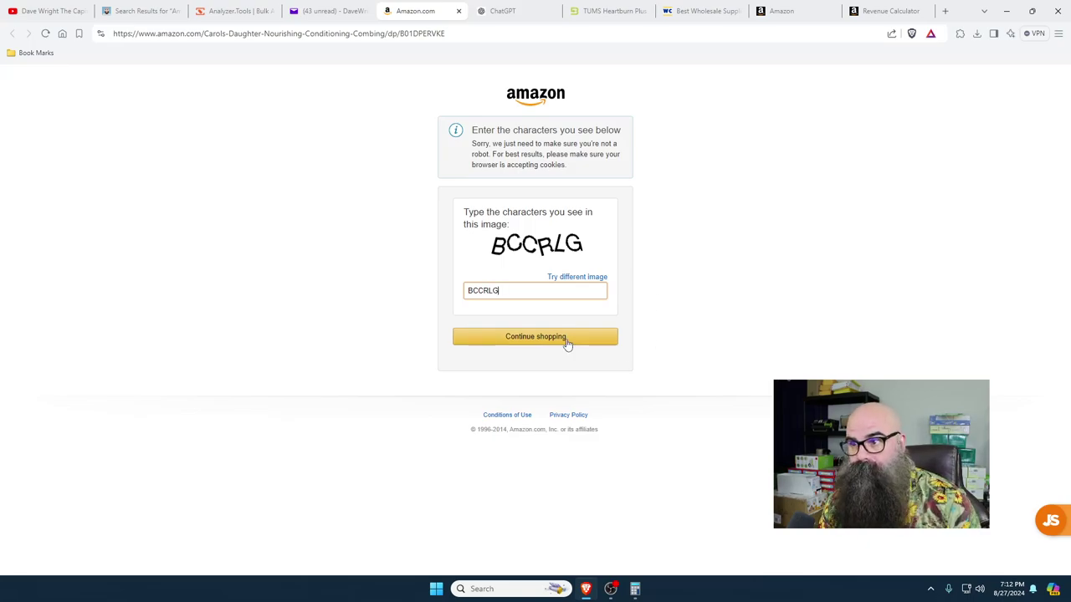
left_click(558, 340)
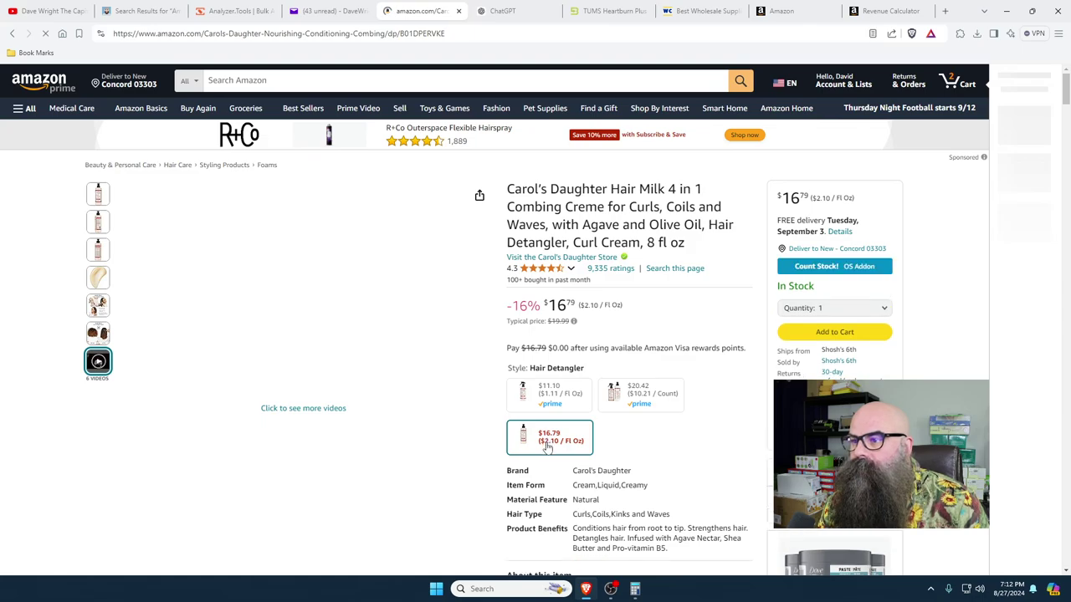
- Look over the hair milk listing's product images, seller details and sales trends
left_click(96, 196)
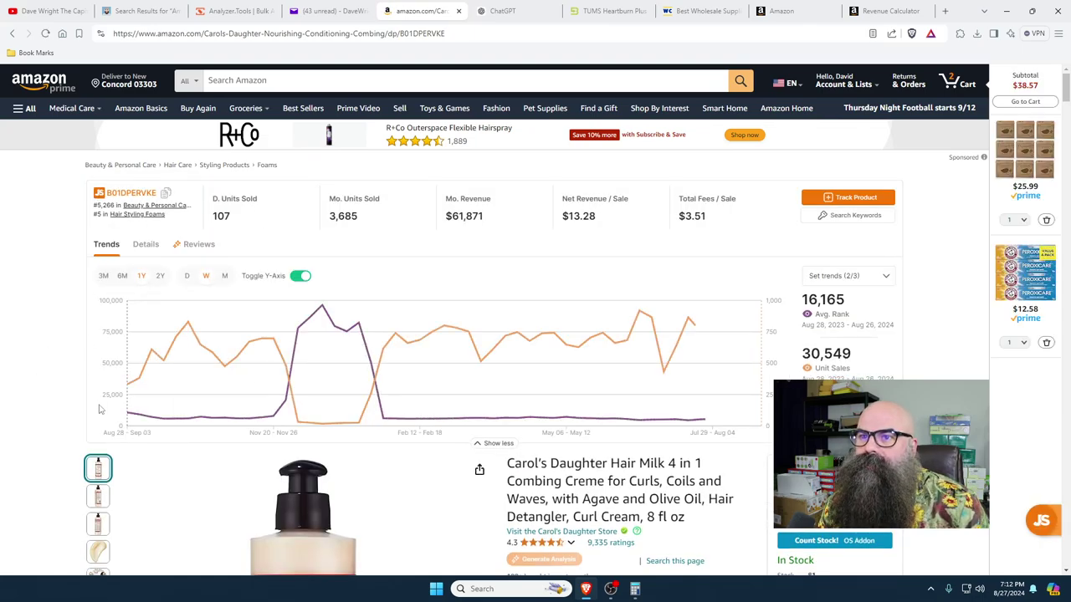
scroll(38, 368, "down", 5)
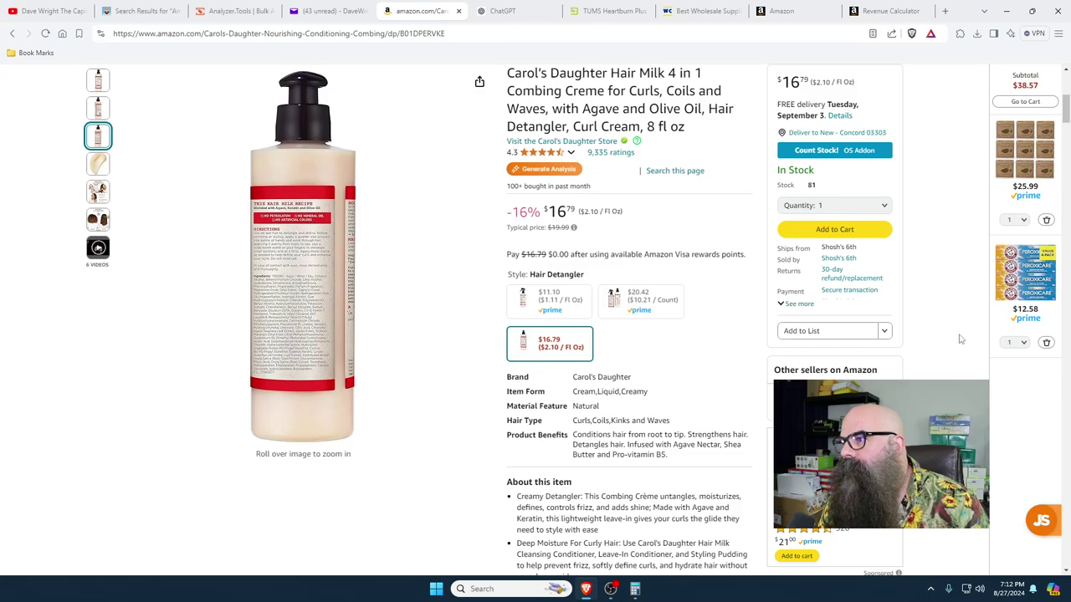
scroll(399, 197, "up", 2)
scroll(399, 196, "up", 3)
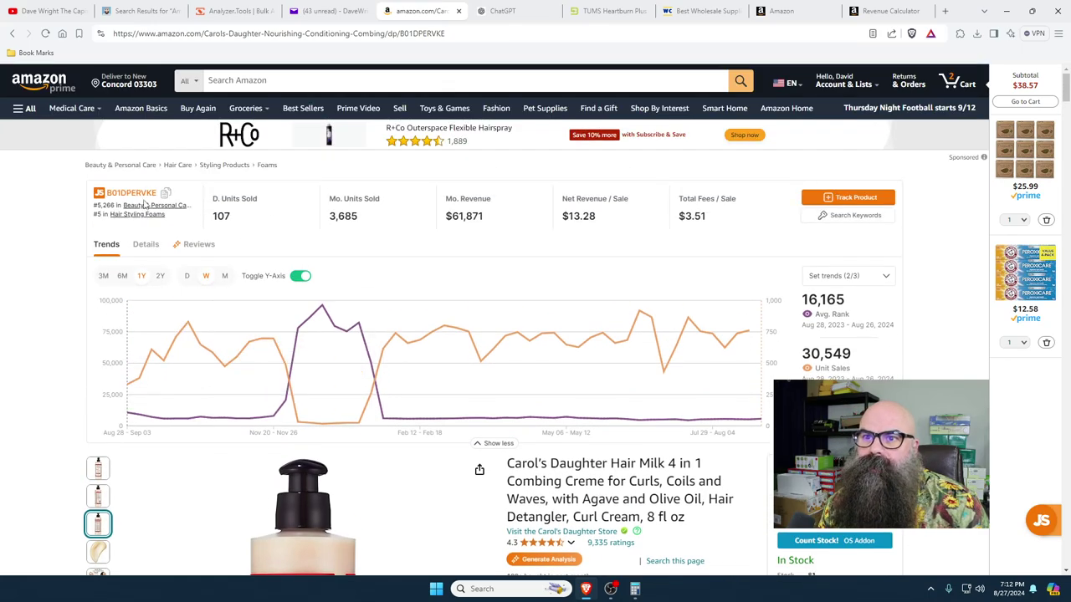
- Copy the hair milk's ASIN and search the Seller Central product catalog for B01DPERVKE
left_click(165, 195)
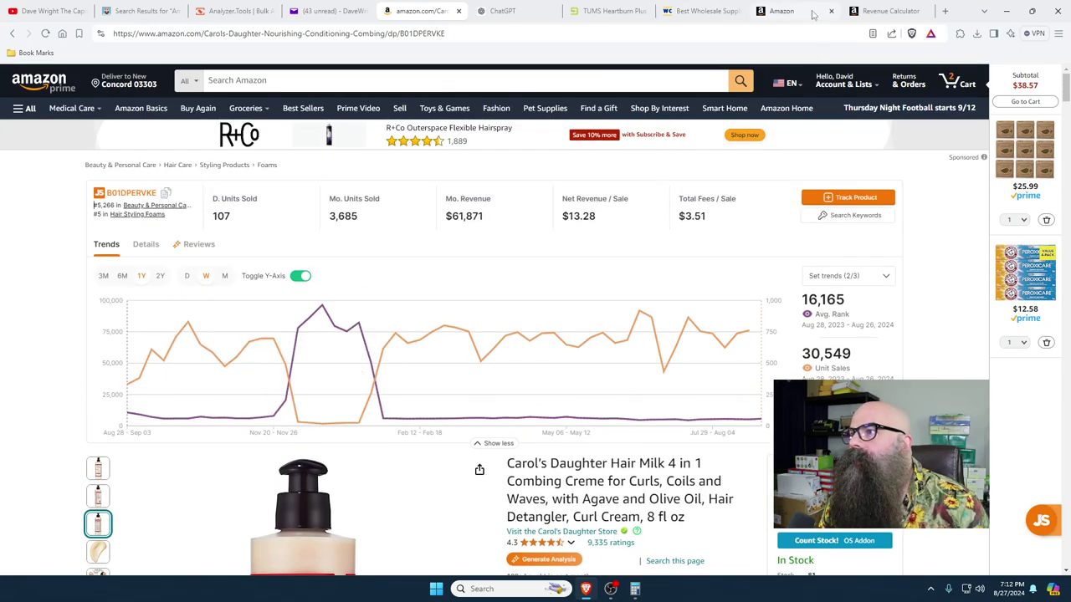
left_click(776, 11)
left_click_drag(335, 175, 239, 174)
right_click(244, 175)
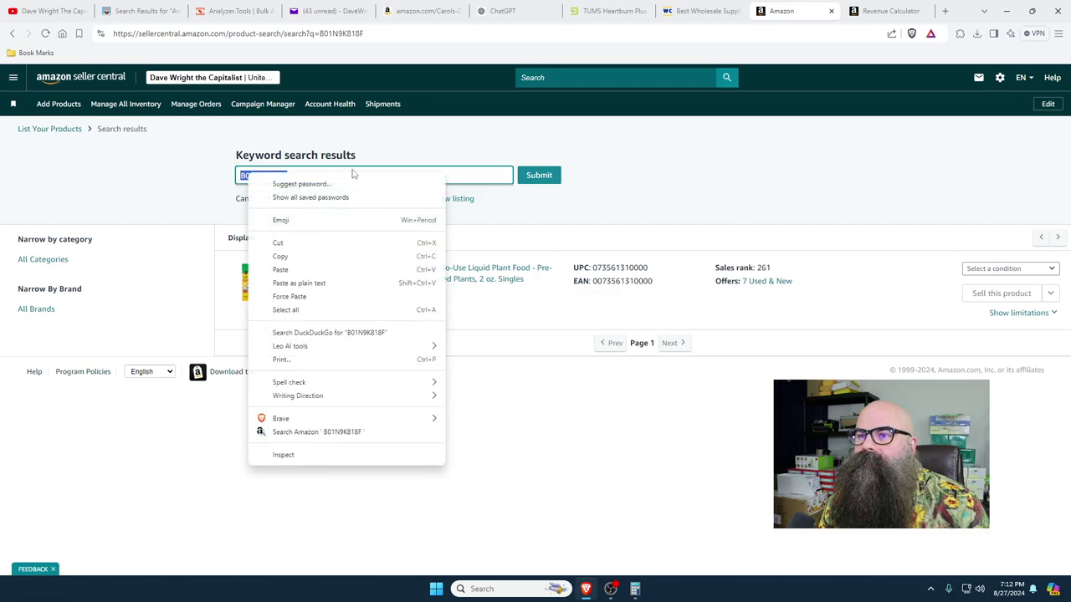
left_click(319, 270)
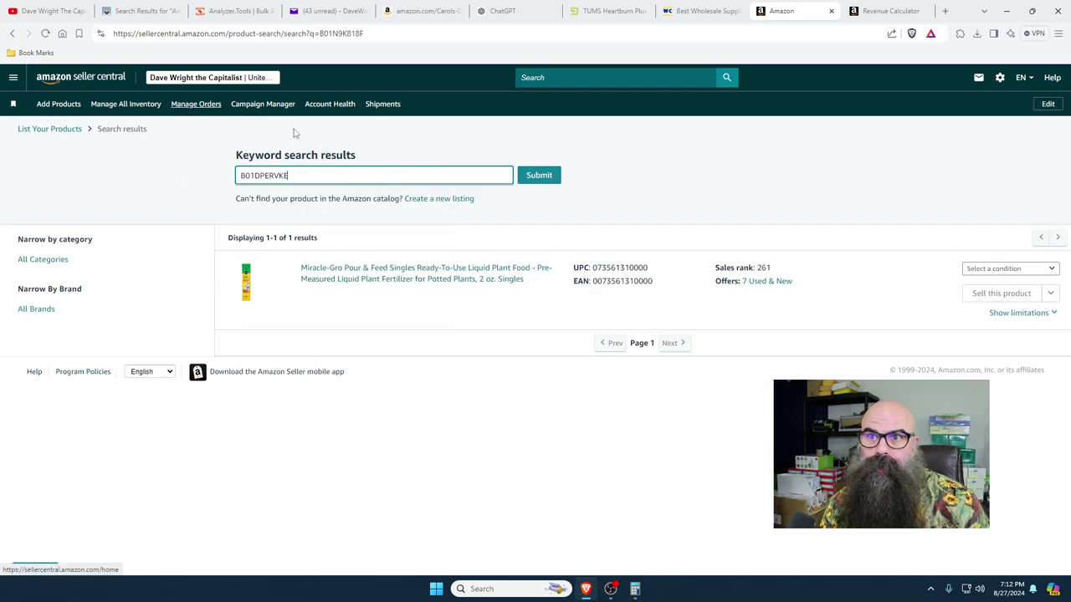
left_click(531, 176)
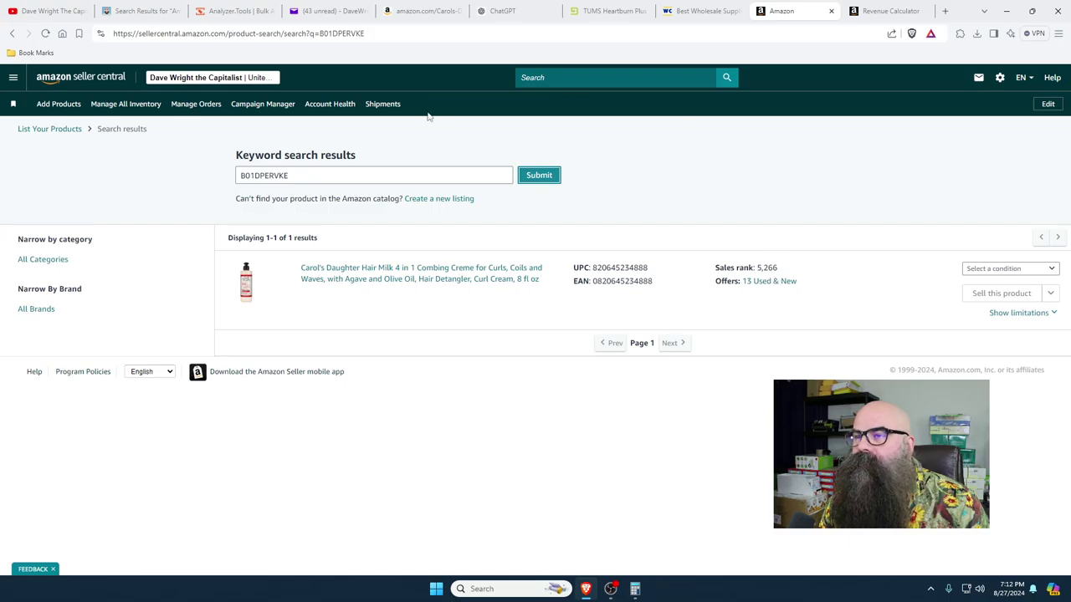
- Return to the Amazon listing and examine its Keepa variations, including monthly purchases, attributes and ratings
left_click(422, 10)
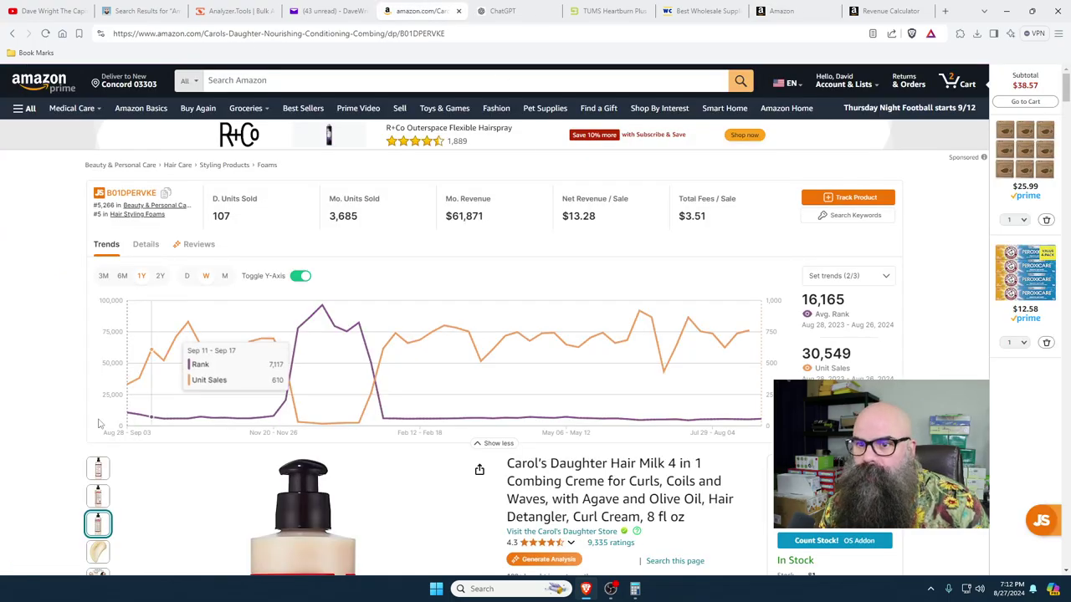
scroll(99, 424, "down", 5)
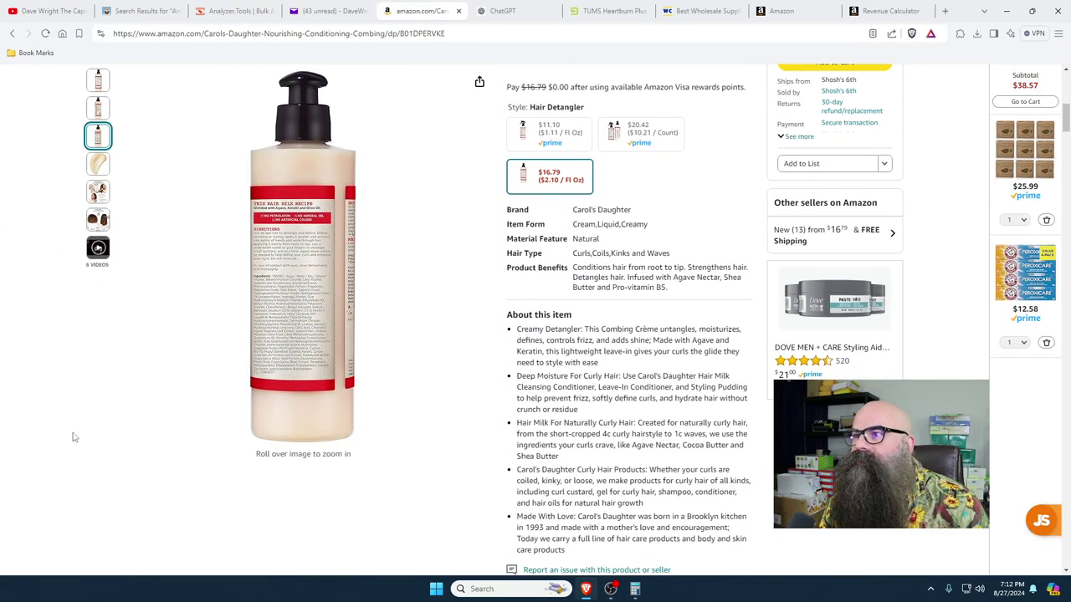
scroll(74, 437, "down", 6)
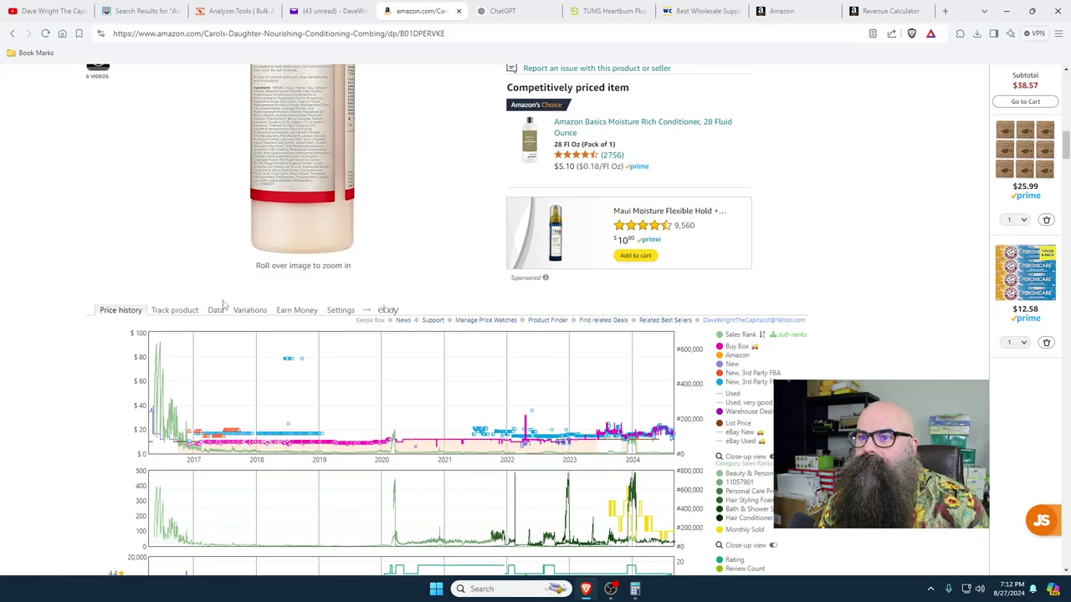
left_click(219, 310)
left_click(247, 311)
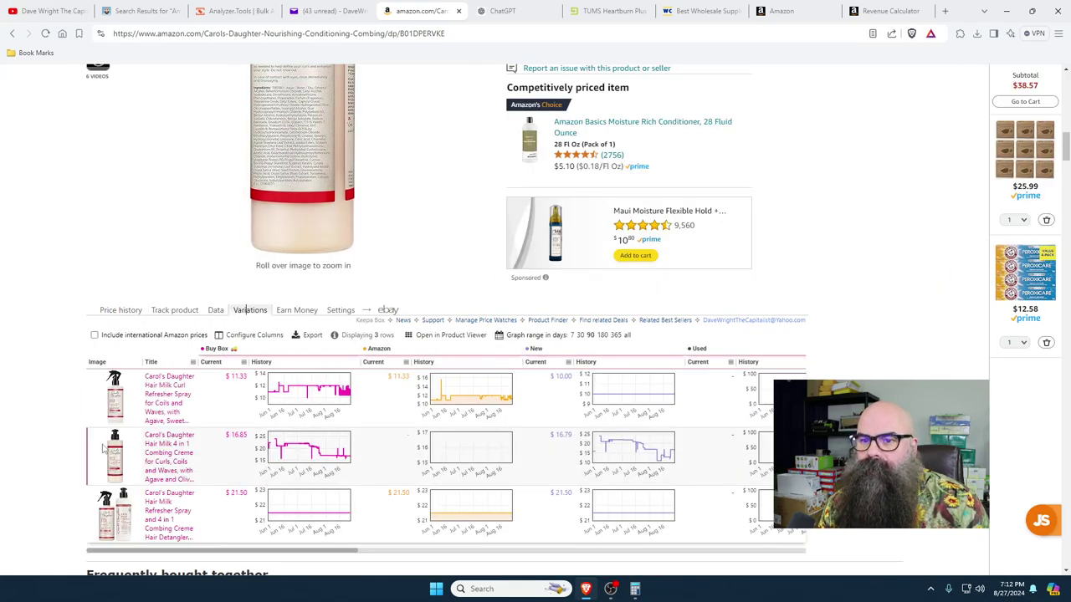
left_click_drag(193, 555, 420, 557)
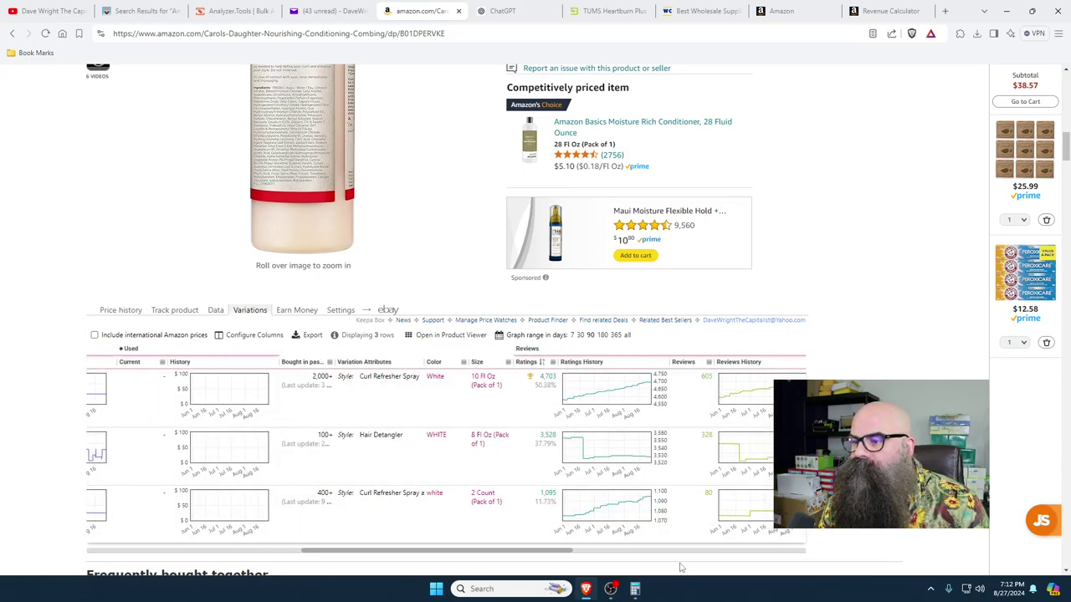
- Review the other sellers' offers for the hair milk, trying the New condition filter before closing the offer list
scroll(327, 263, "up", 7)
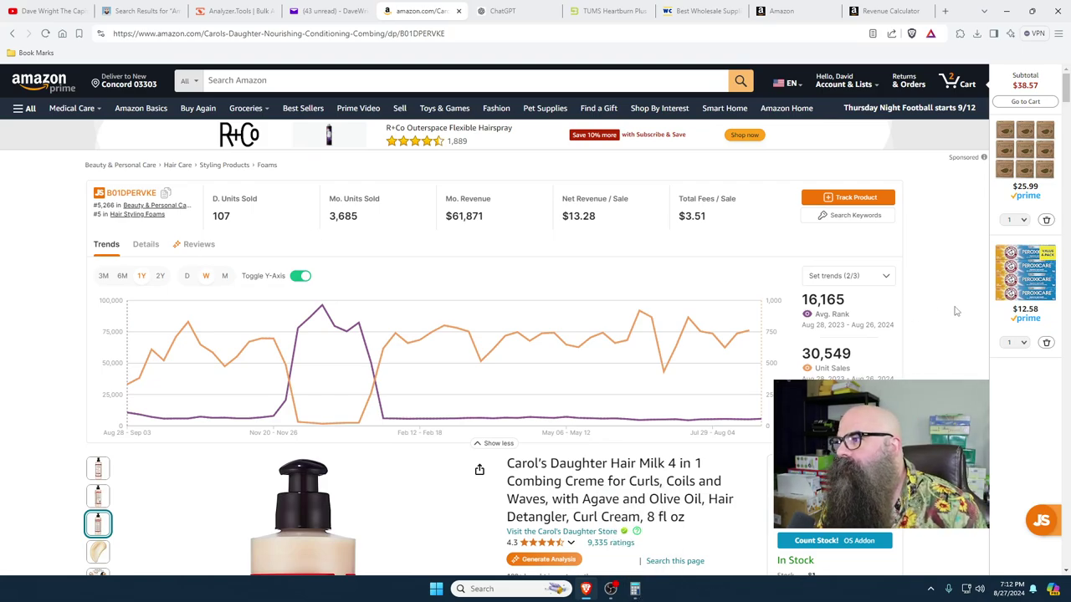
scroll(956, 312, "down", 4)
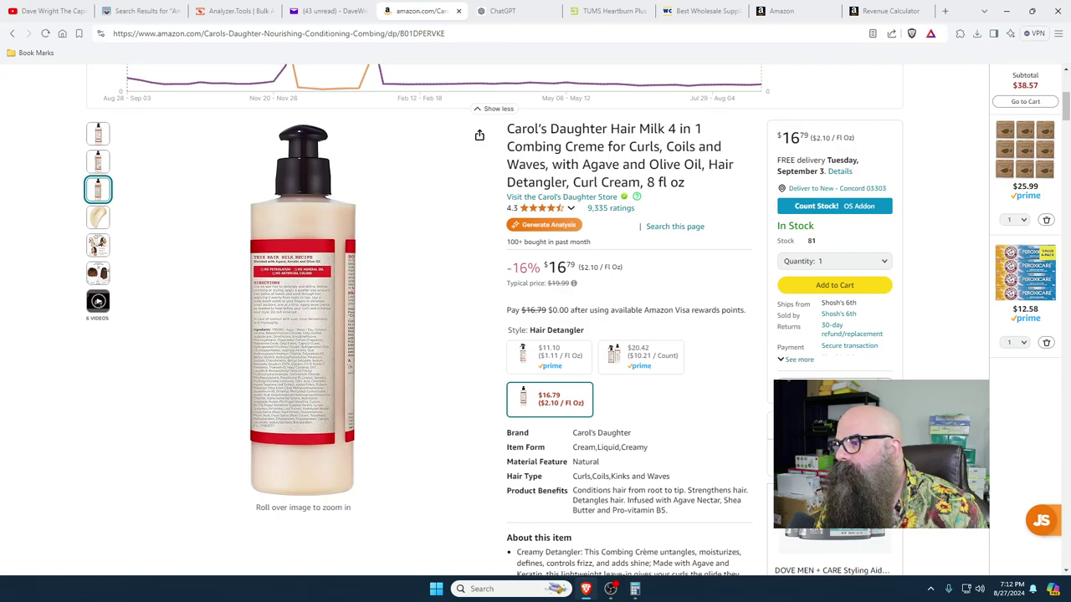
left_click(834, 284)
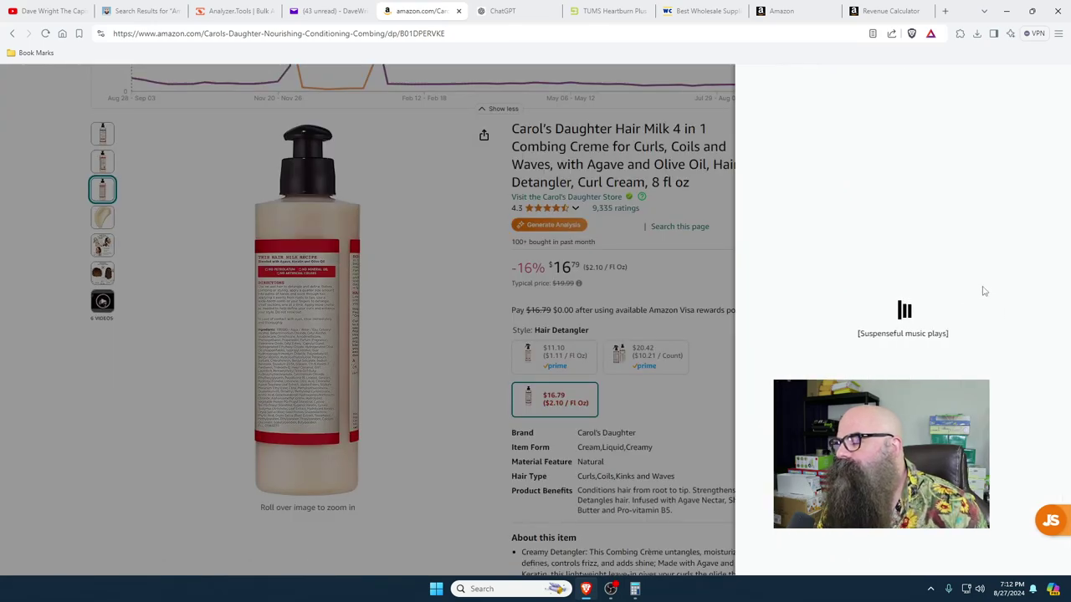
left_click(1031, 227)
left_click(1032, 289)
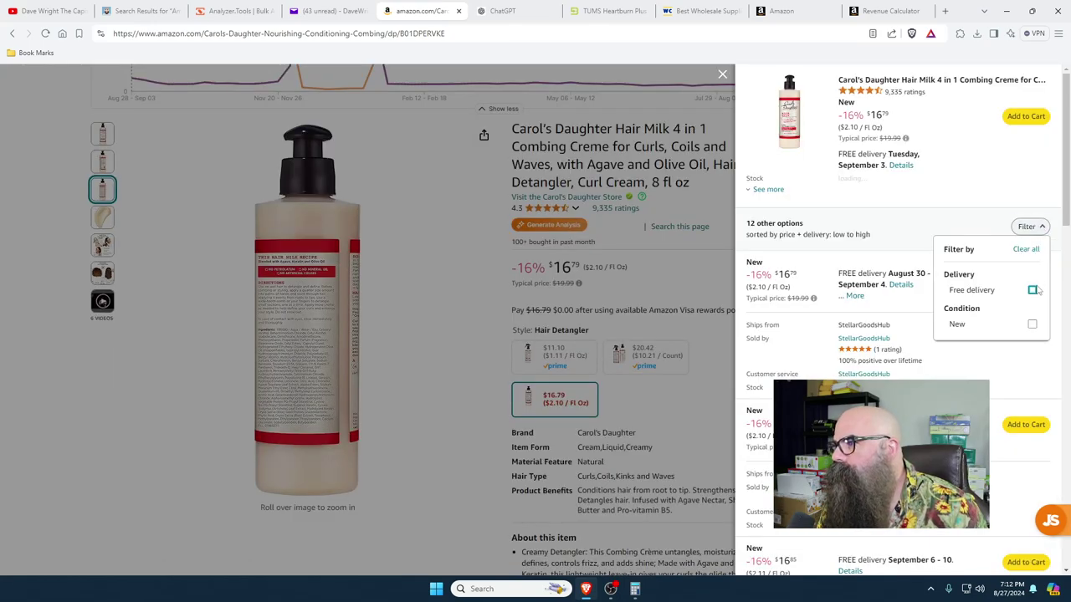
left_click(1032, 324)
left_click(1032, 290)
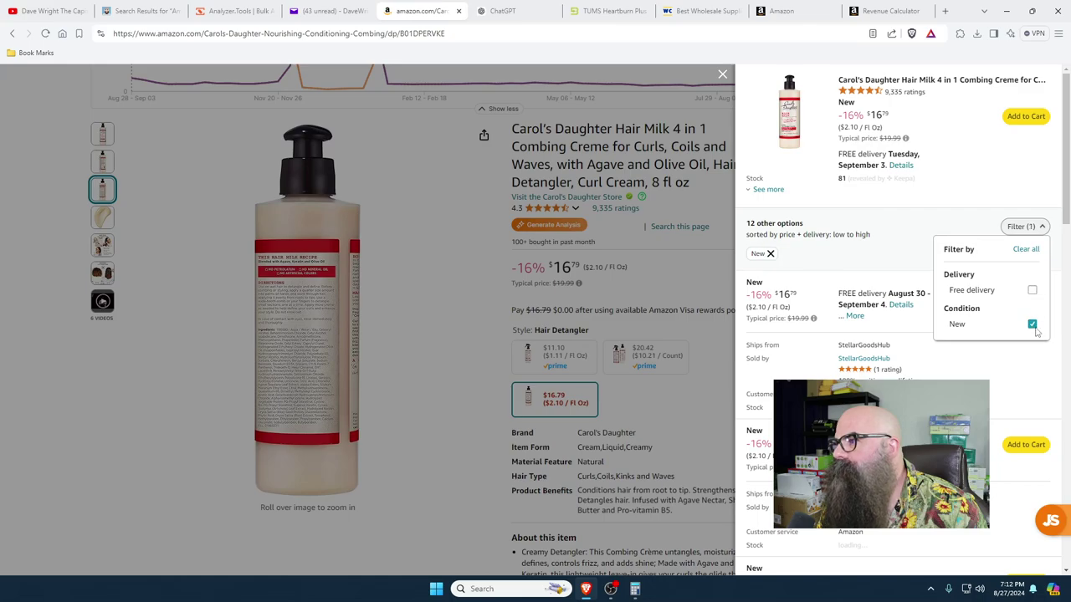
left_click(1033, 325)
left_click(948, 198)
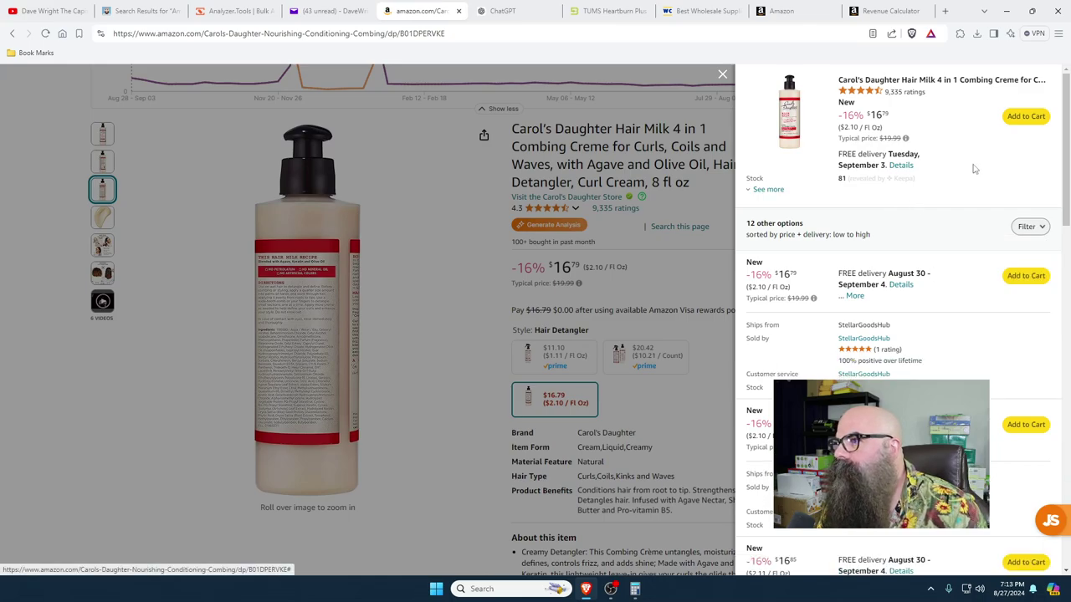
left_click(672, 395)
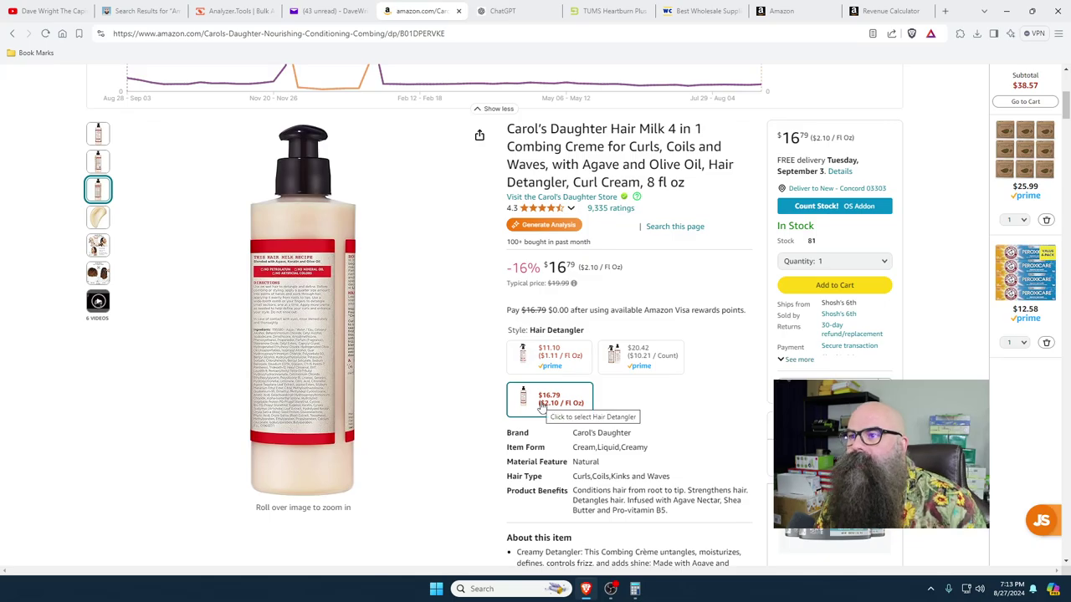
- Examine the hair milk's Keepa product details, including its fees, sales rank and Buy Box averages
scroll(31, 432, "down", 8)
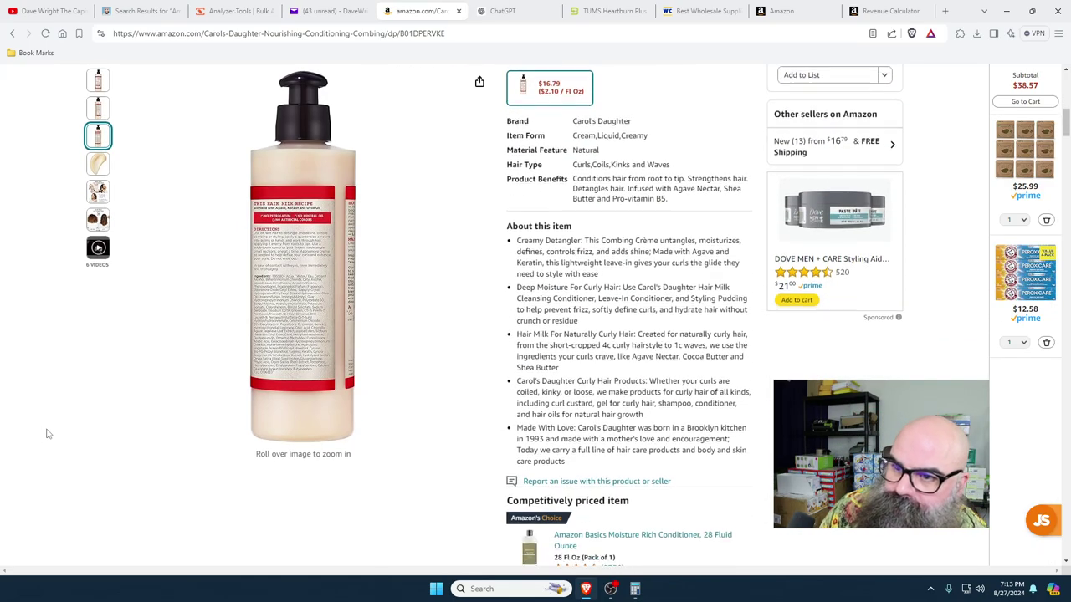
scroll(157, 443, "down", 4)
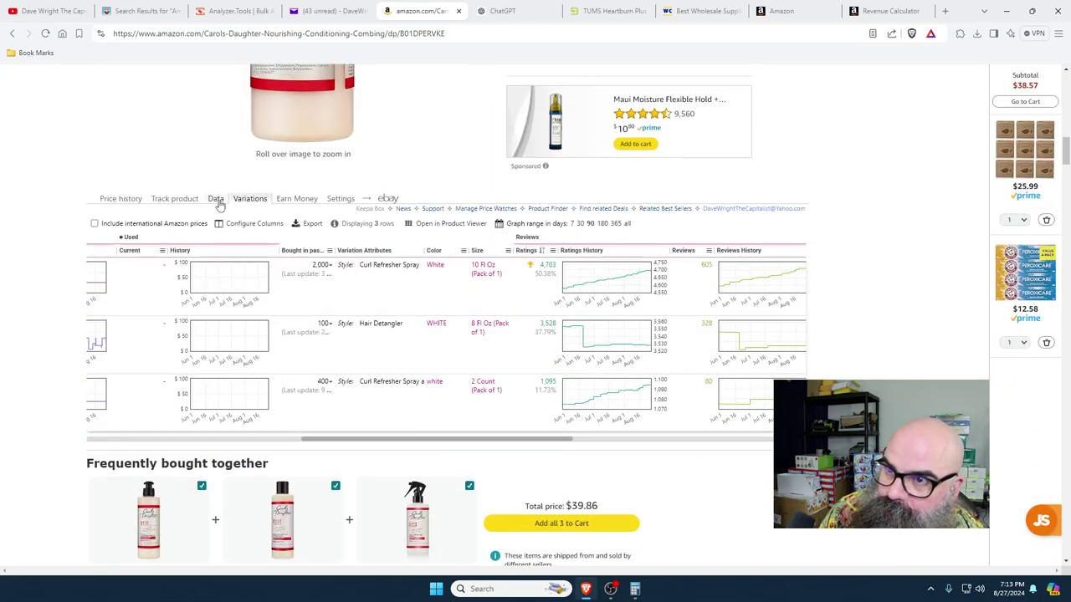
left_click(216, 199)
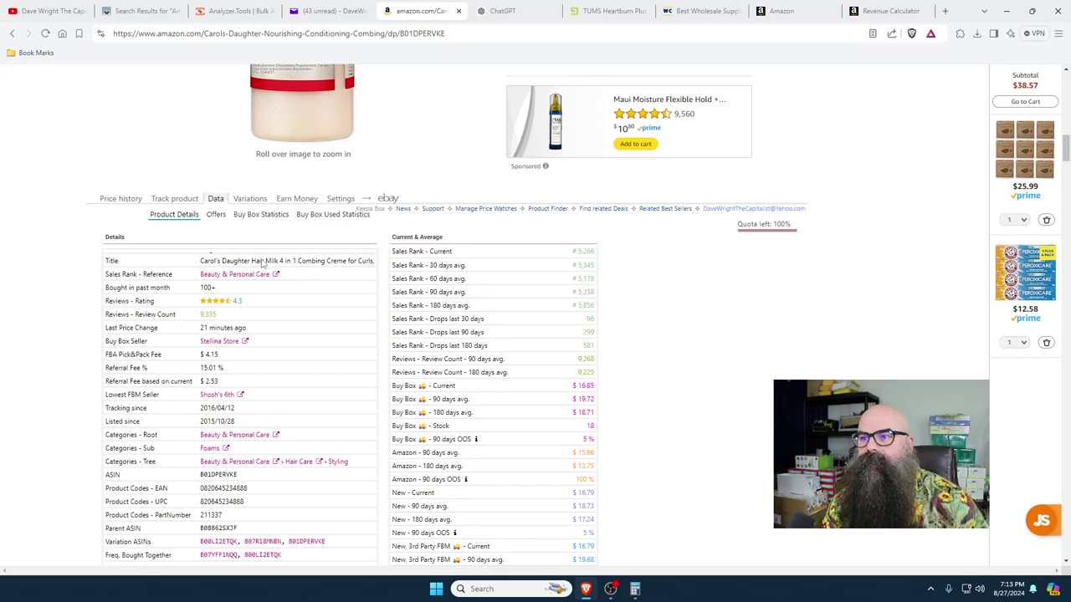
scroll(613, 365, "down", 1)
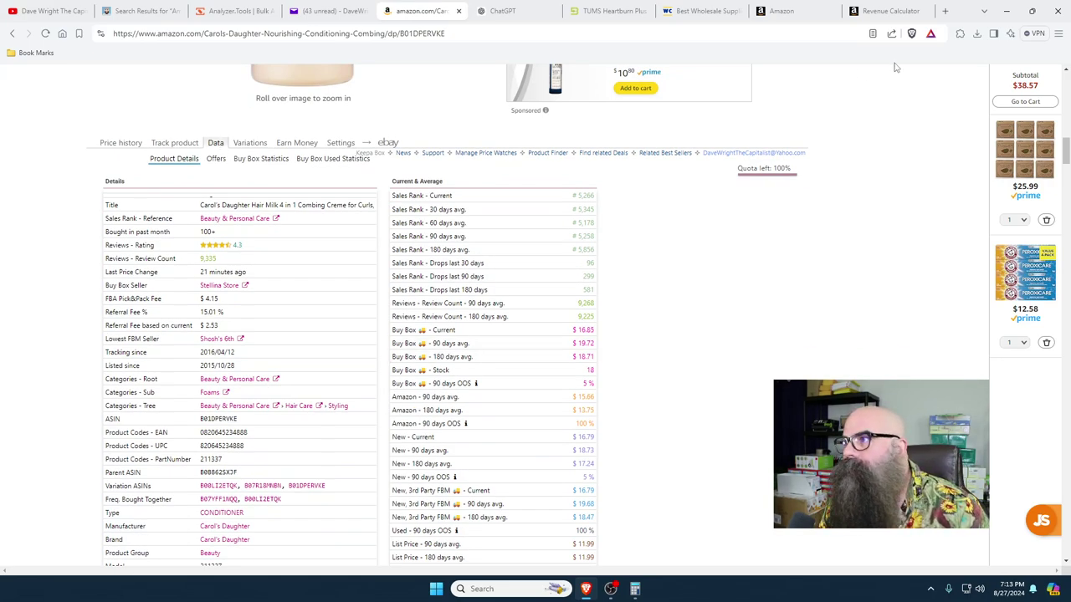
- Load the hair milk into the Amazon Revenue Calculator by searching for ASIN B01DPERVKE
left_click(879, 11)
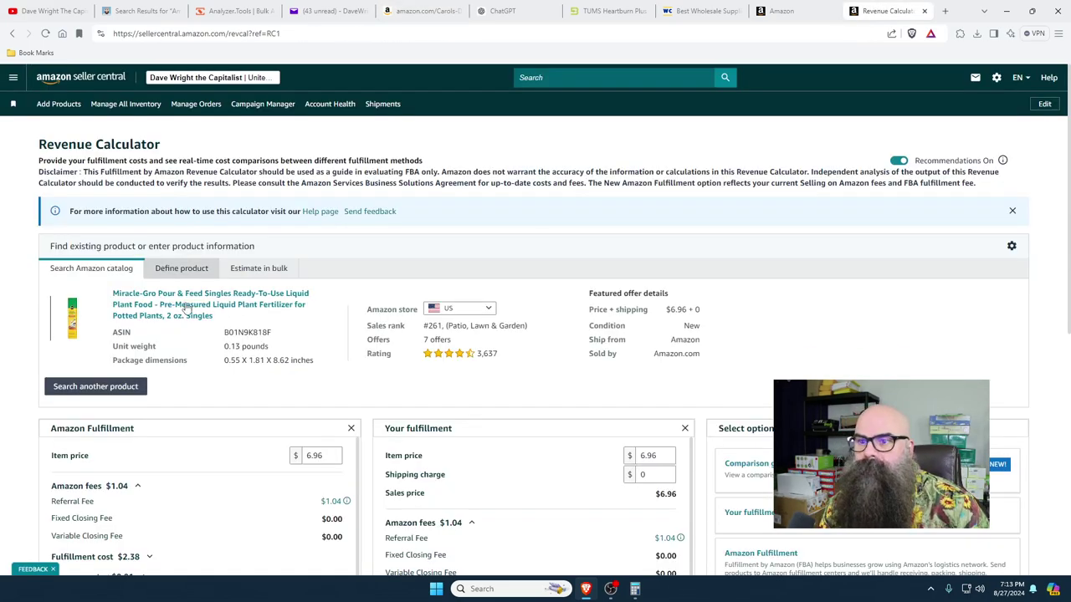
left_click(117, 388)
right_click(184, 341)
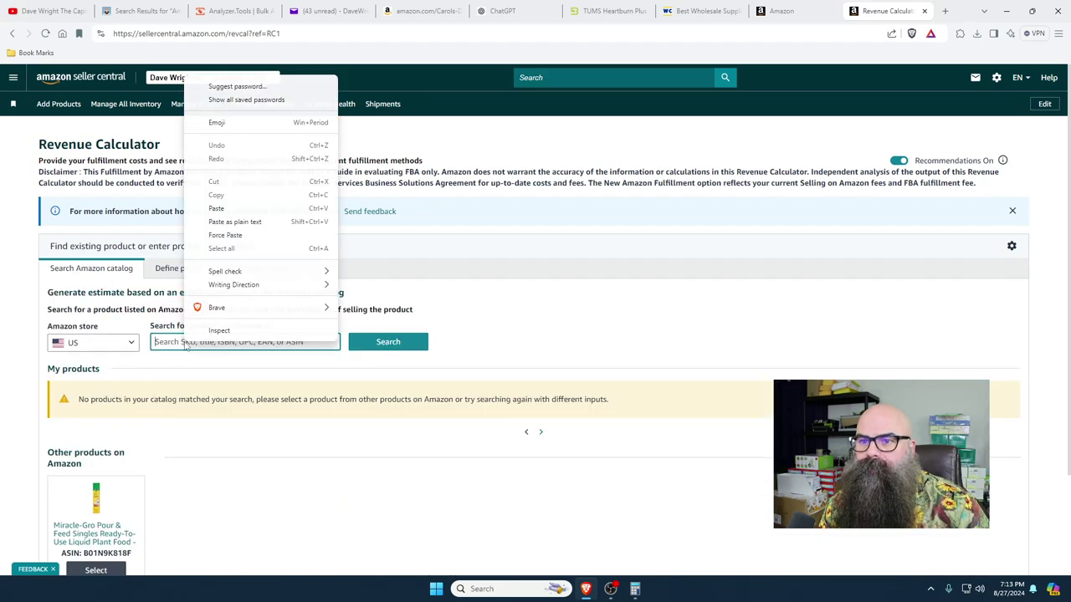
left_click(216, 209)
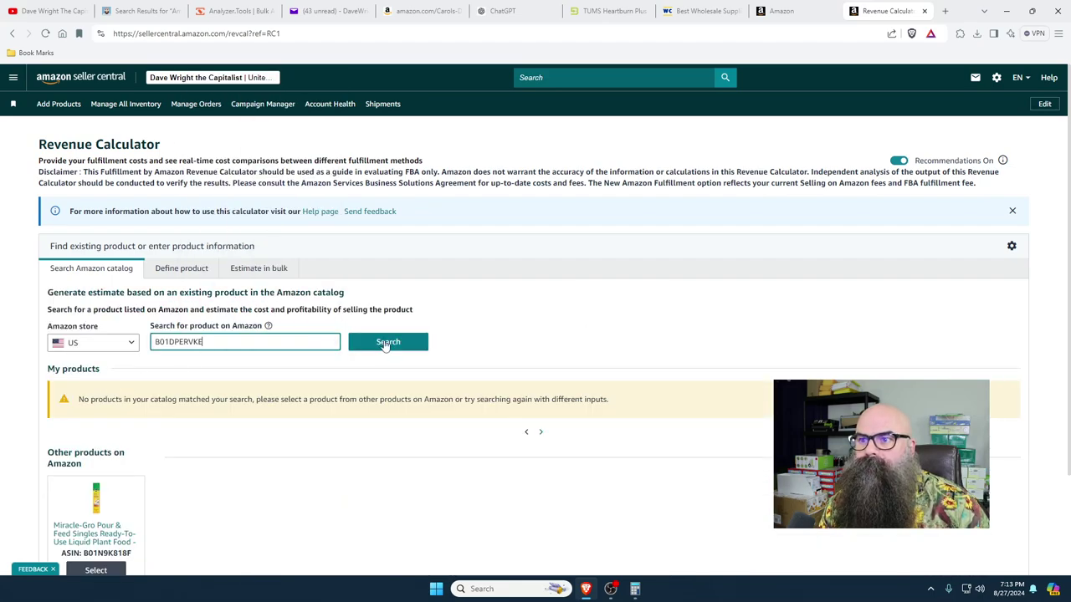
left_click(385, 342)
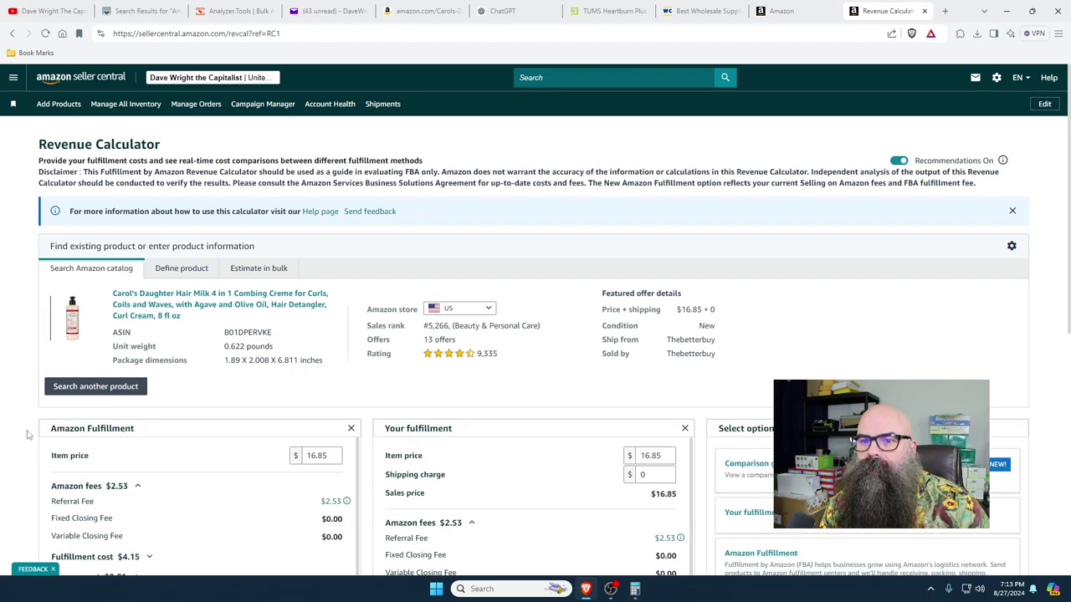
- Check the hair milk's wholesale price in the email and set the Amazon Fulfillment cost of goods sold to $7
scroll(273, 316, "down", 2)
left_click(326, 289)
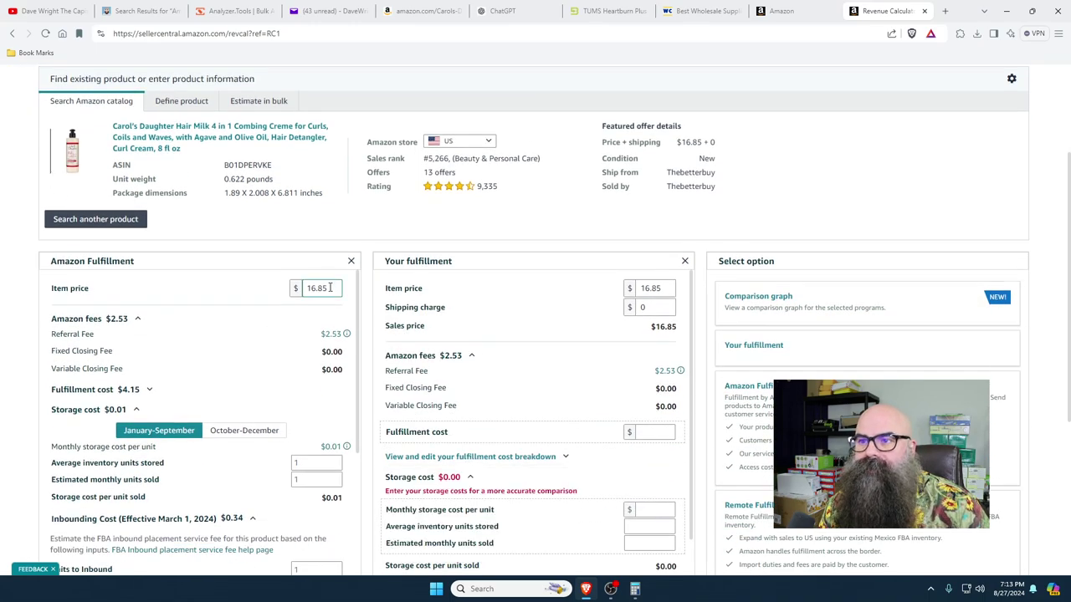
left_click(300, 303)
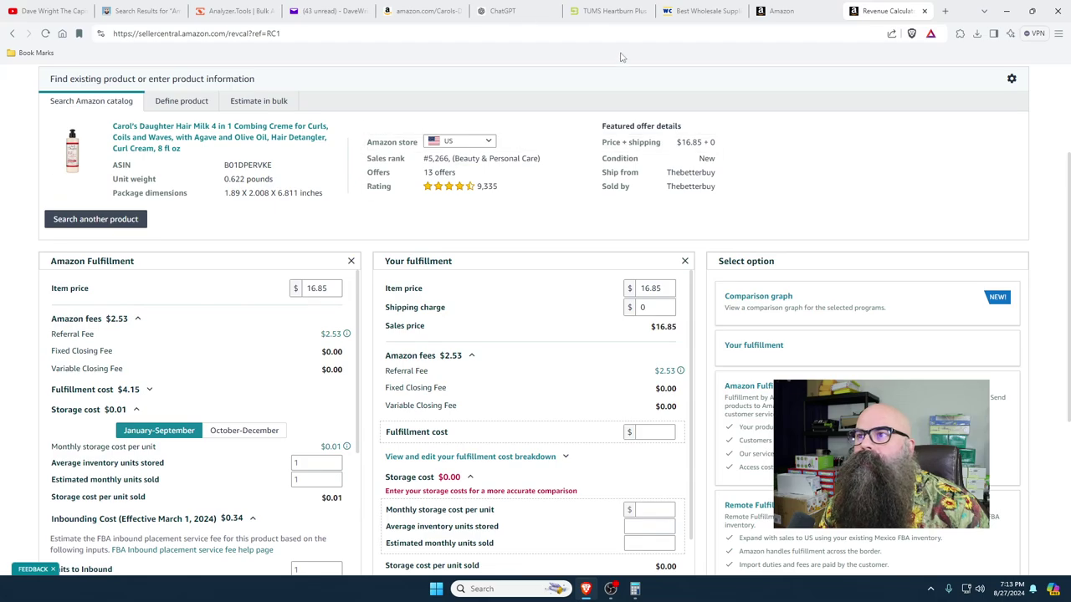
left_click(322, 11)
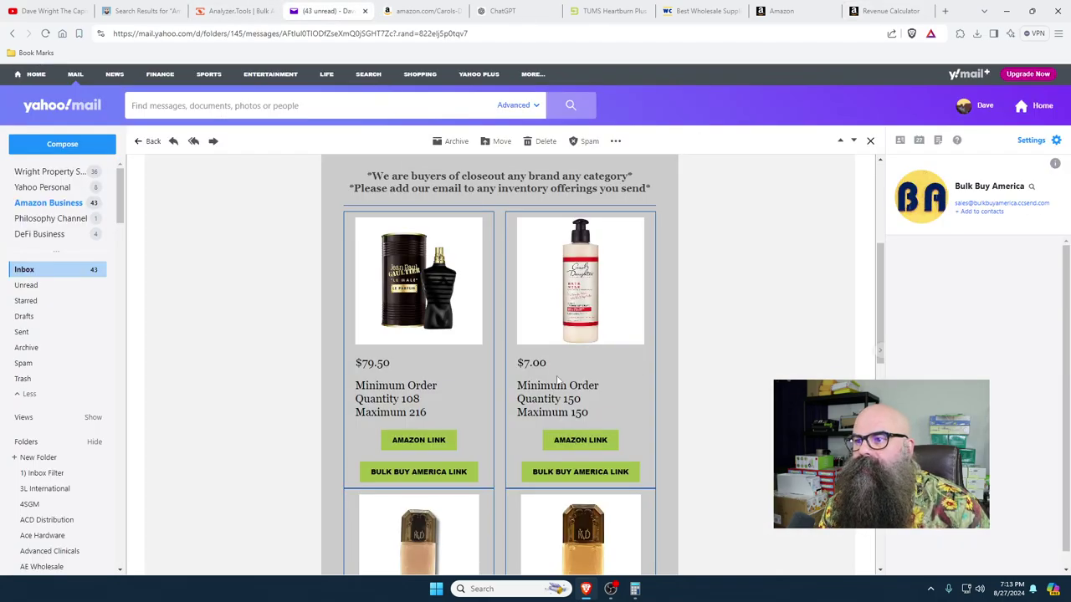
left_click(880, 12)
scroll(267, 431, "down", 10)
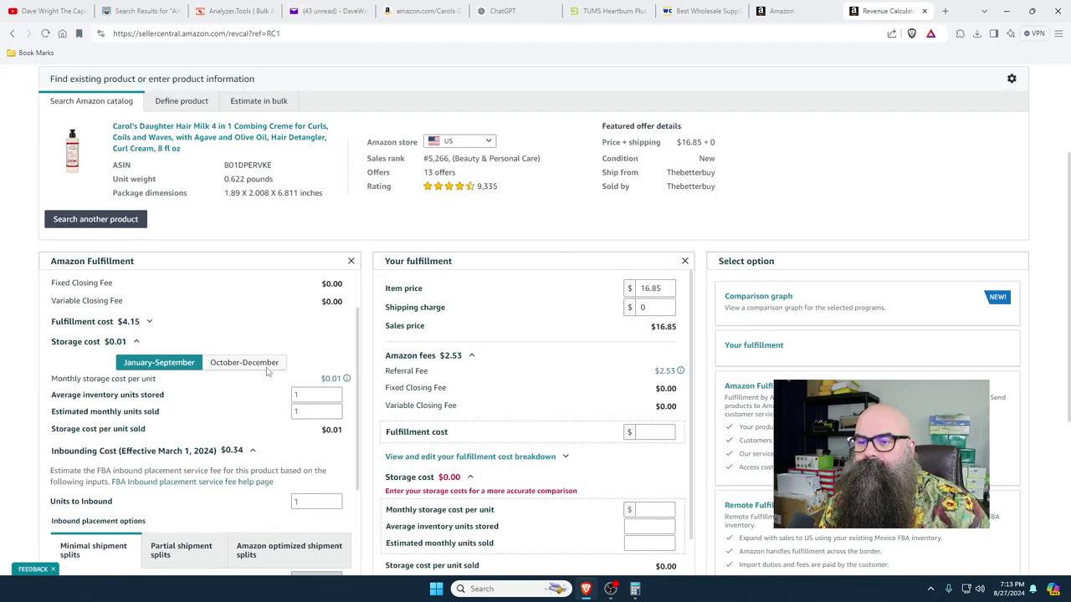
scroll(267, 431, "down", 3)
left_click(317, 265)
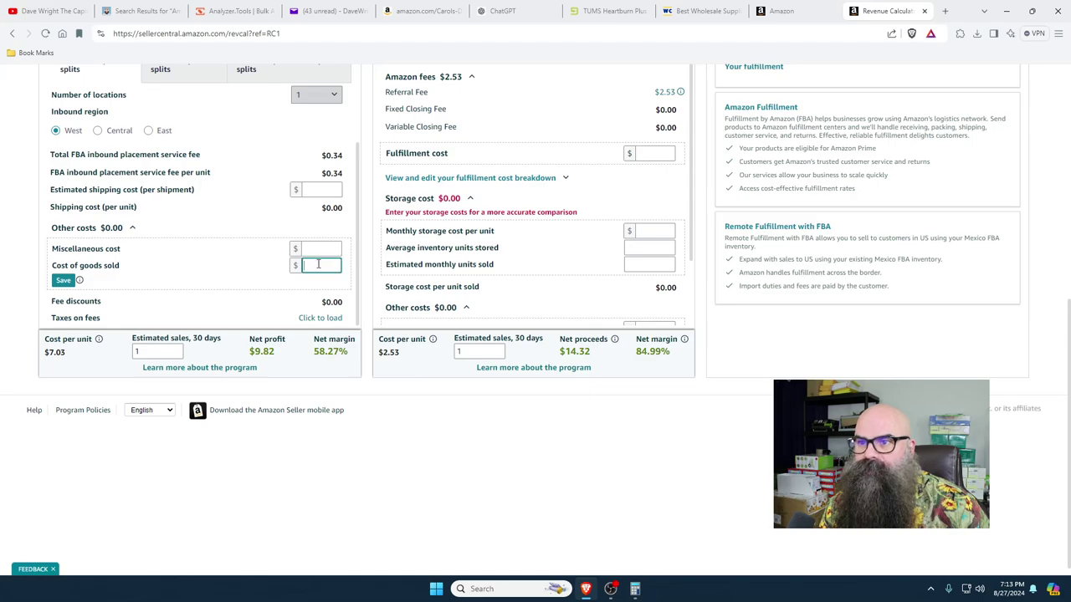
type("7")
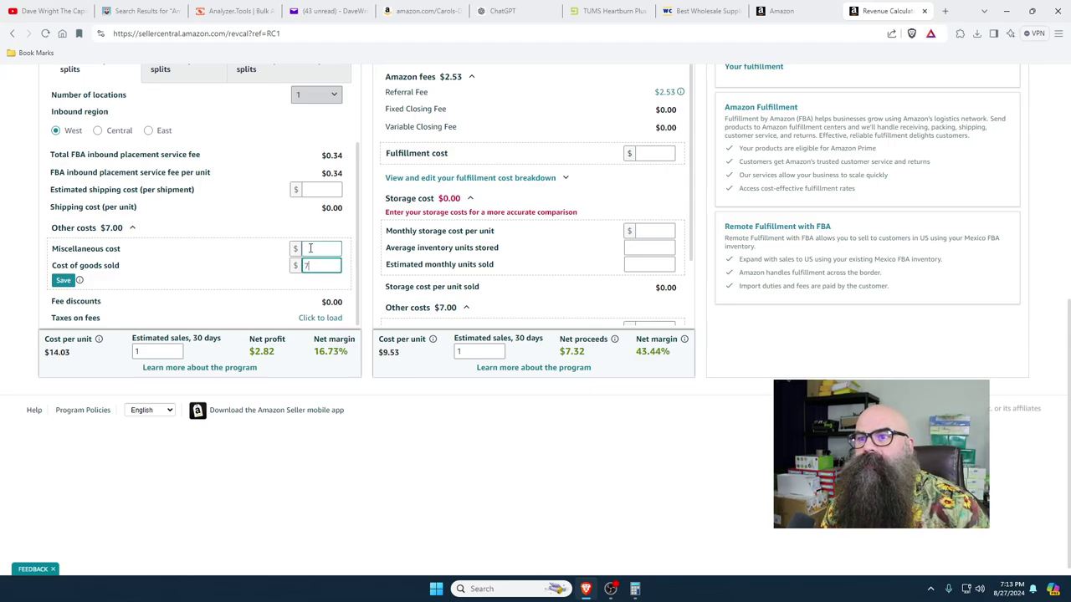
- Add a $2 miscellaneous cost to the hair milk's Amazon Fulfillment estimate
left_click(310, 248)
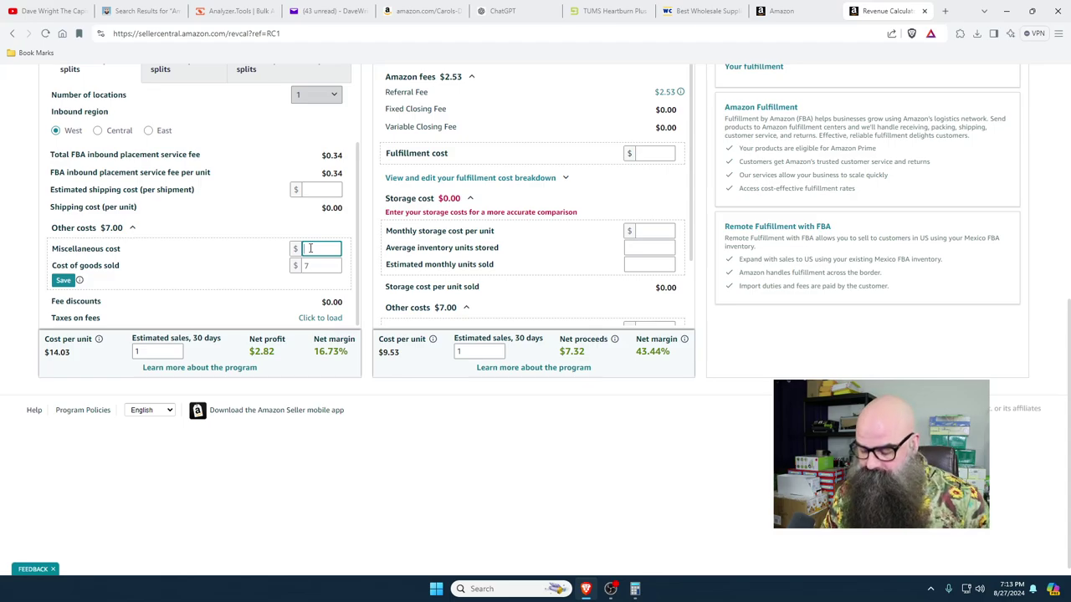
type("2")
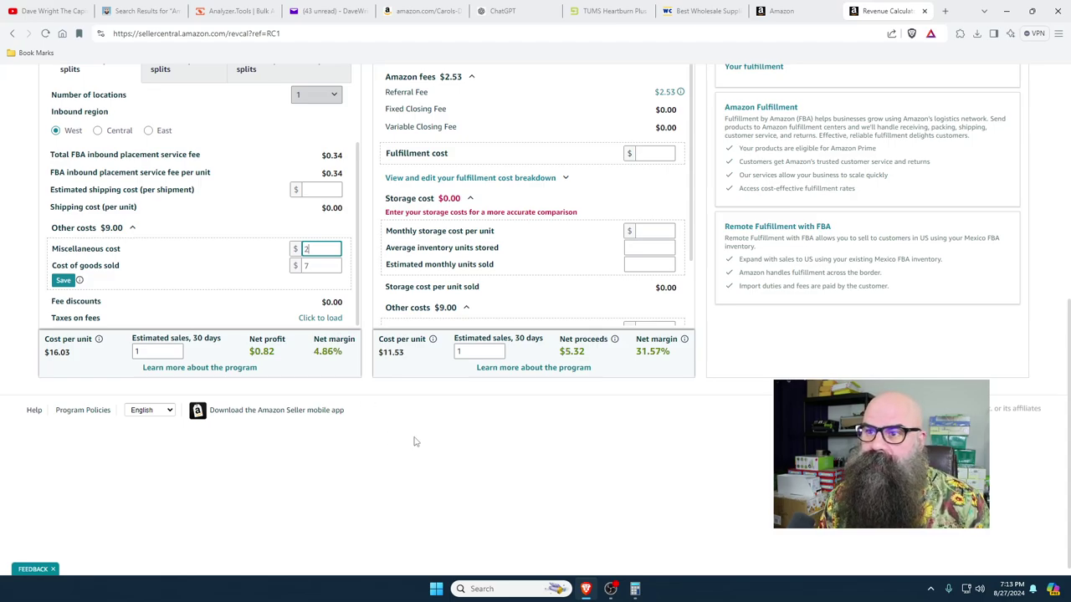
left_click(350, 471)
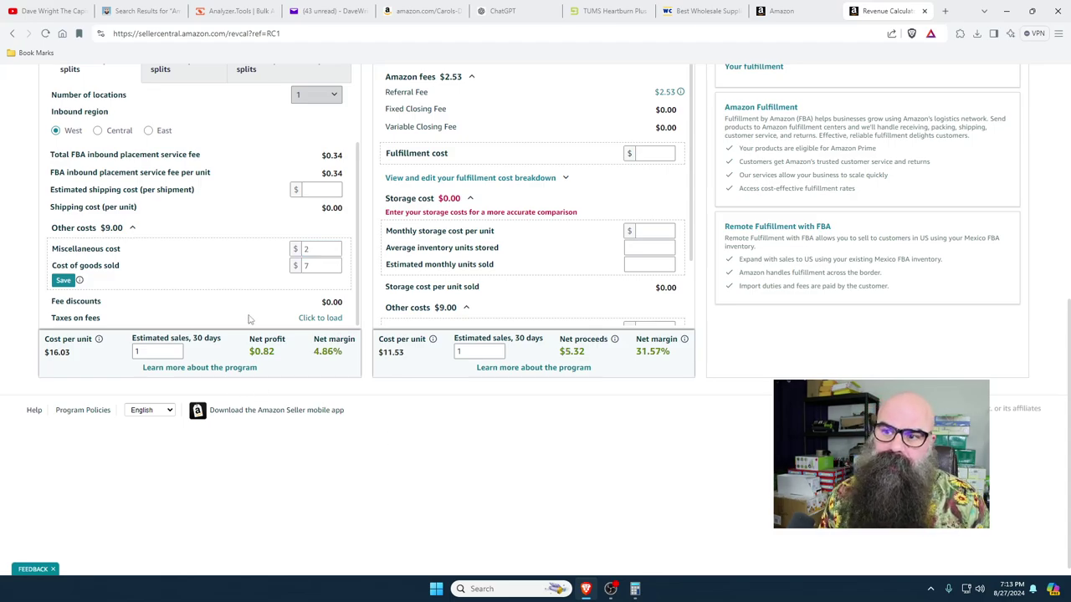
scroll(259, 371, "up", 5)
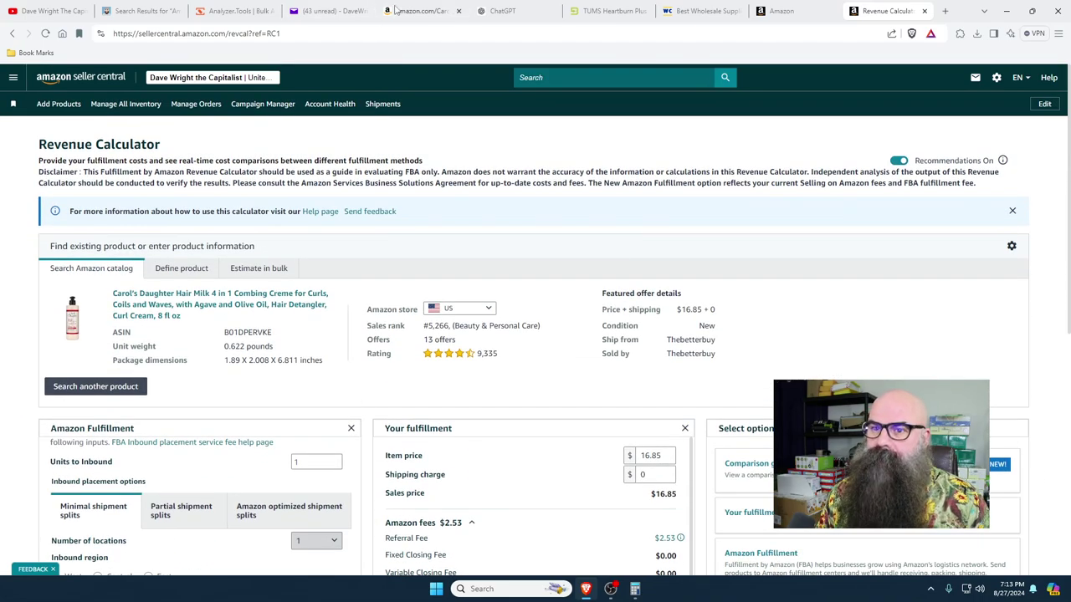
- Close the hair milk's Amazon listing and delete the wholesale email that offered it
left_click(344, 10)
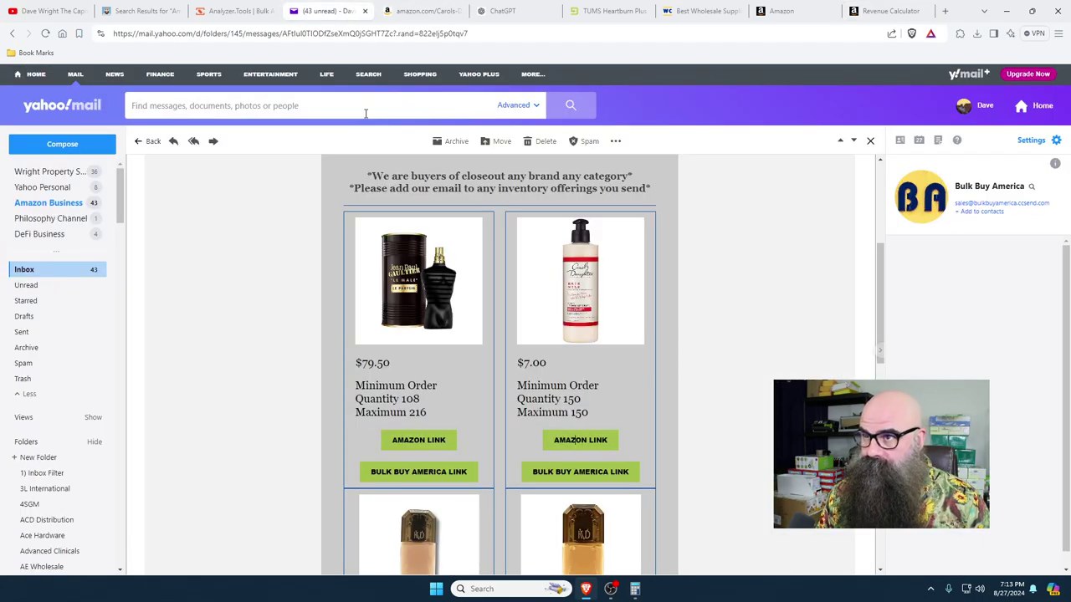
left_click(421, 11)
left_click(459, 11)
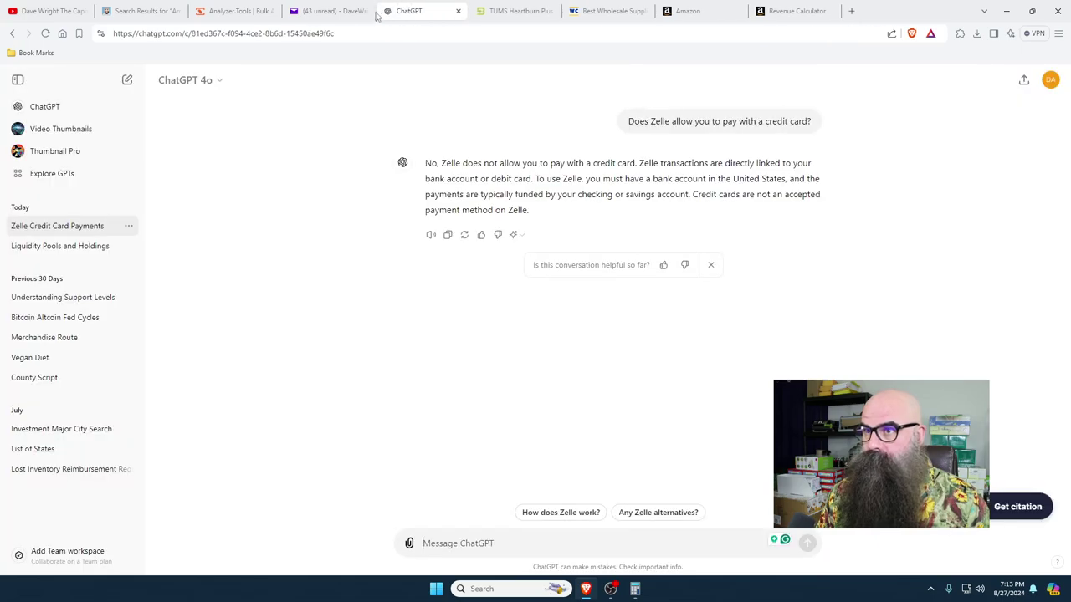
left_click(343, 11)
key("Delete")
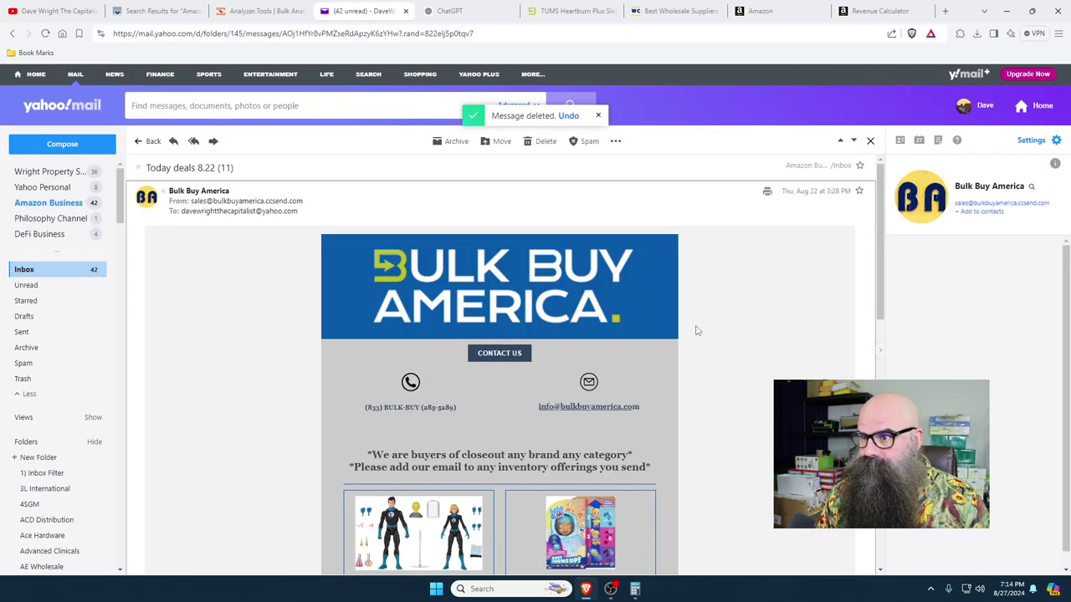
- Review the offers in the "Today deals 8.22 (11)" email and move on to the following message
scroll(698, 332, "down", 3)
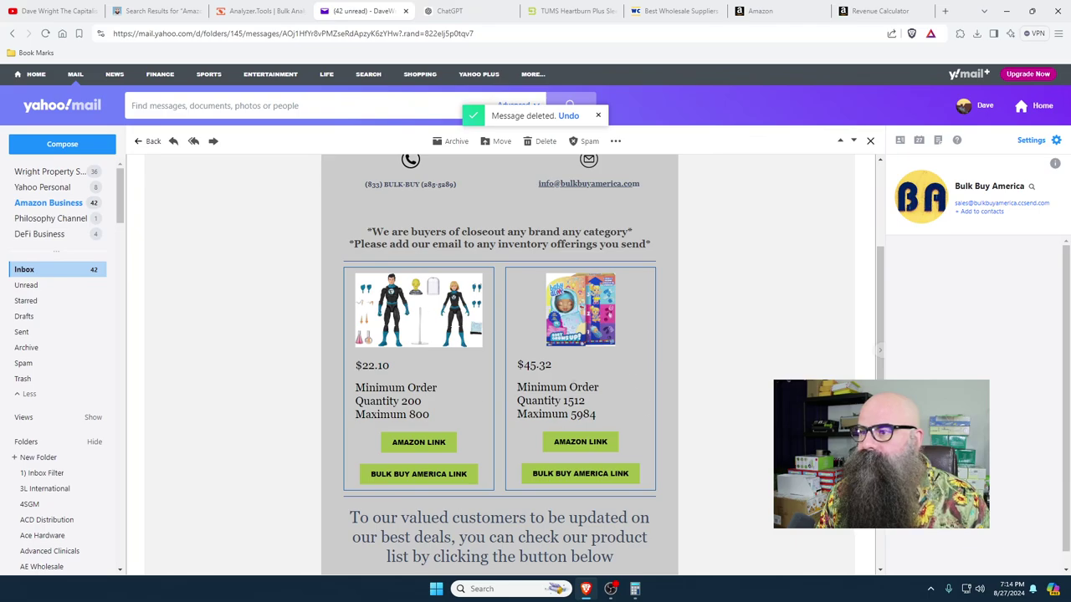
scroll(724, 371, "up", 1)
scroll(736, 377, "up", 3)
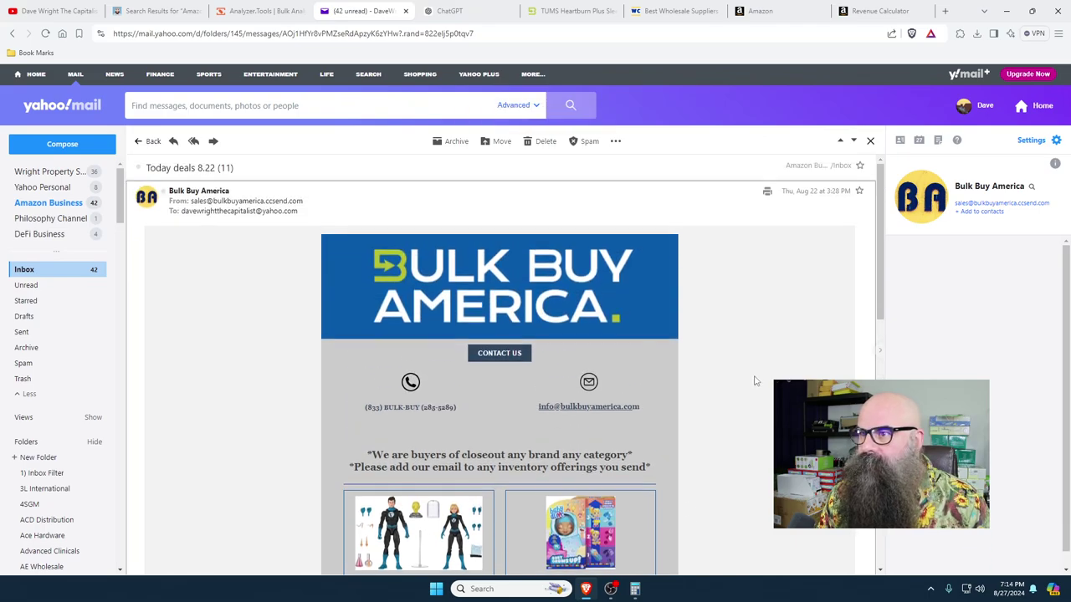
left_click(859, 191)
left_click(854, 141)
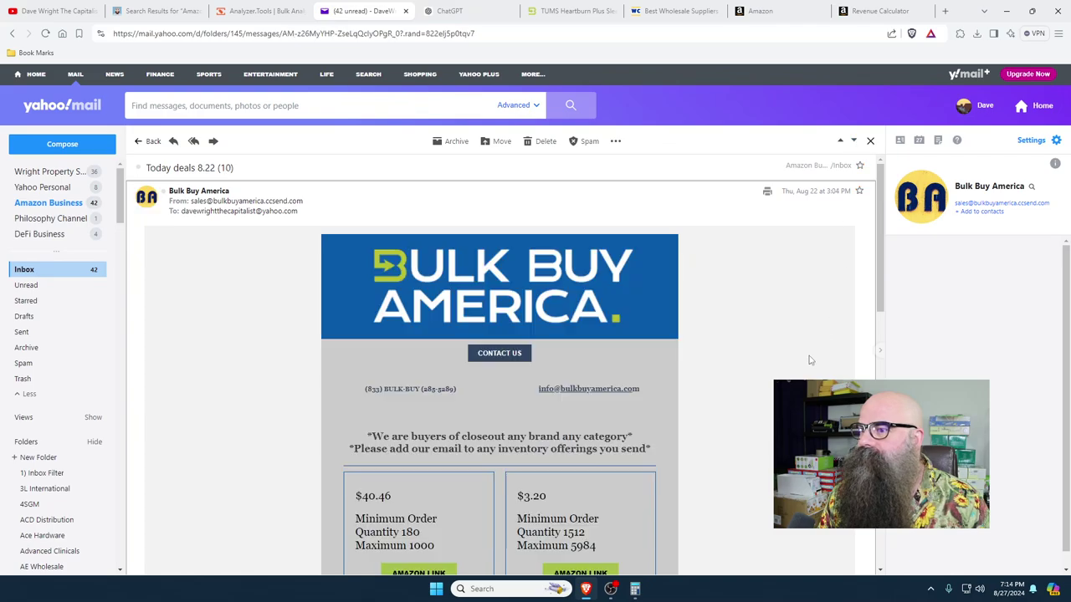
- Review the offers in the "Today deals 8.22 (10)" email and open the Amazon listing for the $3.20 TUMS tablets
scroll(746, 396, "down", 3)
scroll(744, 395, "down", 1)
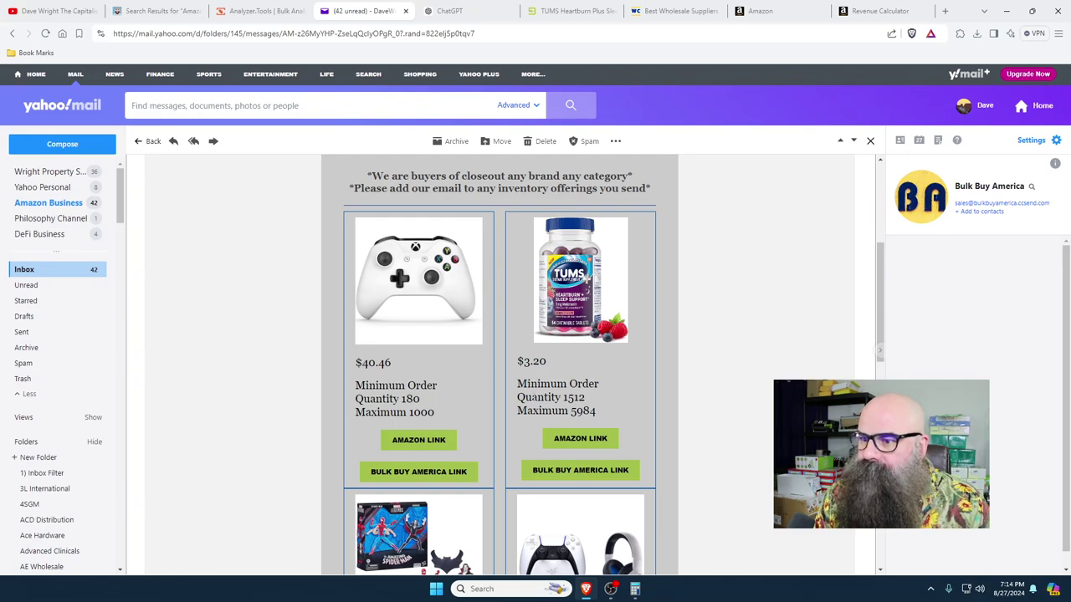
scroll(603, 288, "down", 3)
scroll(602, 289, "up", 3)
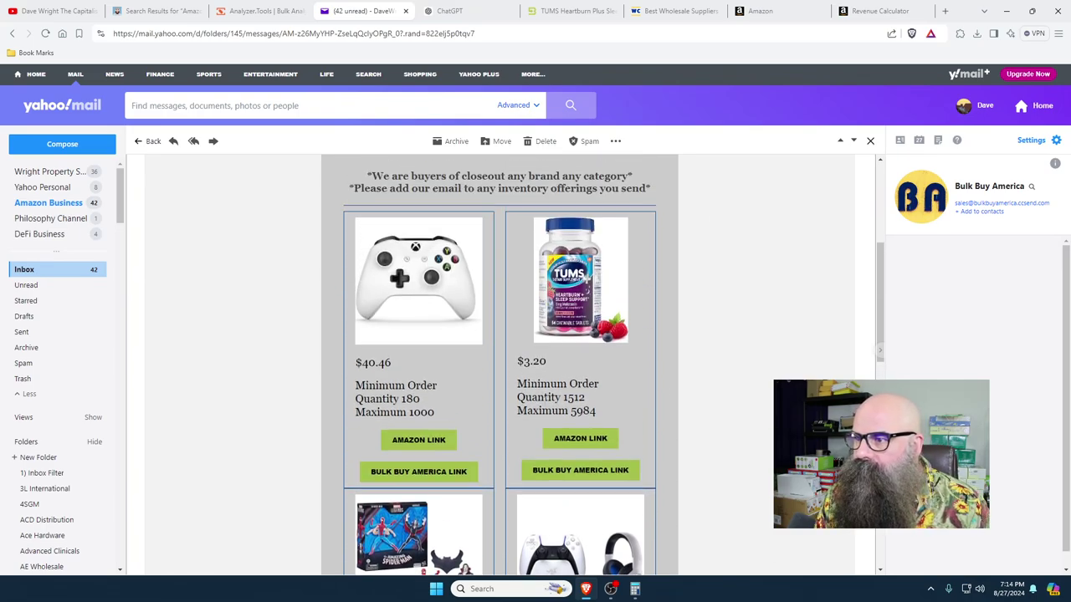
left_click(574, 446)
- Enter the CAPTCHA characters to pass Amazon's robot check and continue to the TUMS listing
left_click(552, 292)
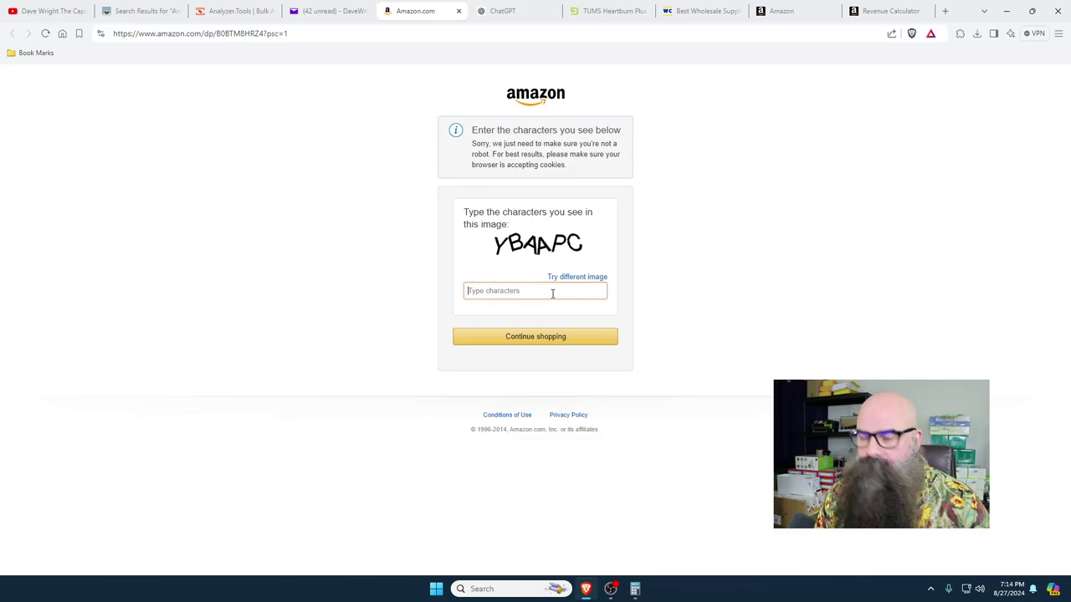
type("YBAA")
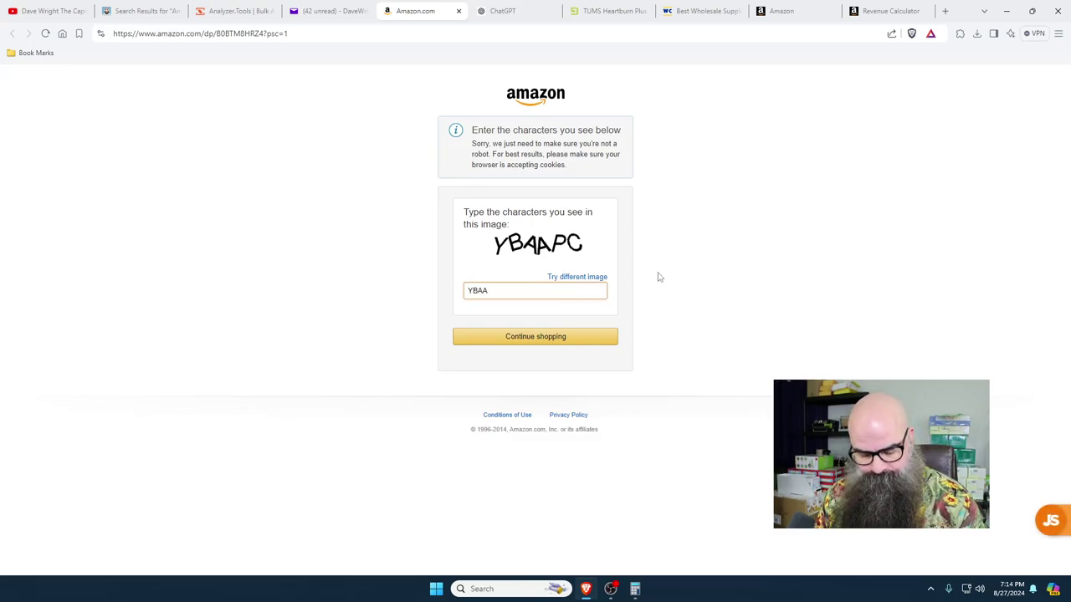
type("PC")
left_click(537, 337)
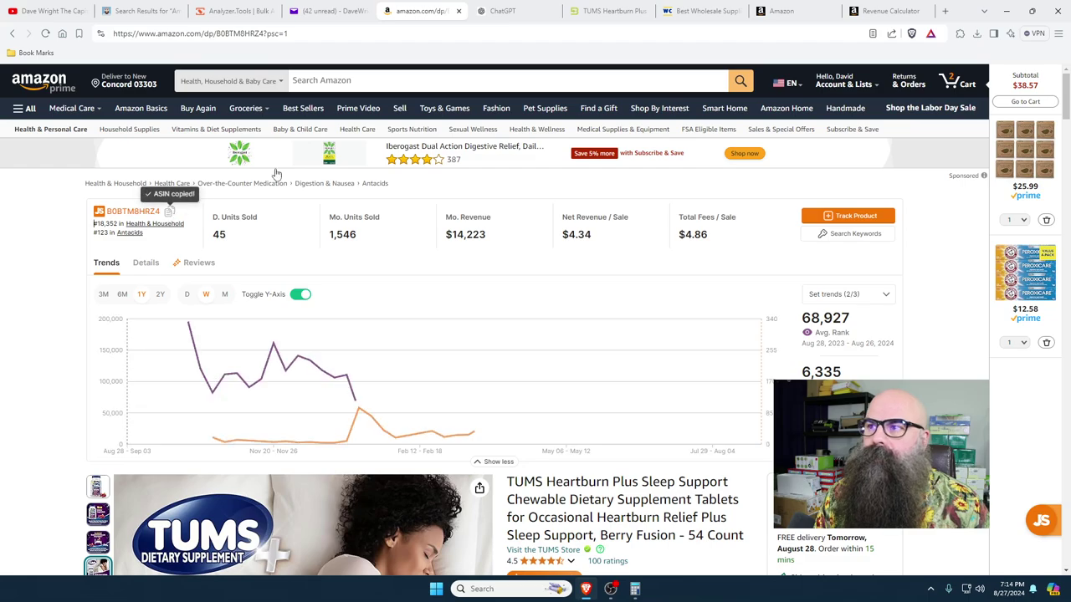
- Compare the TUMS Amazon listing's sales data with the product's price and order quantities on its Bulk Buy America page
left_click(614, 11)
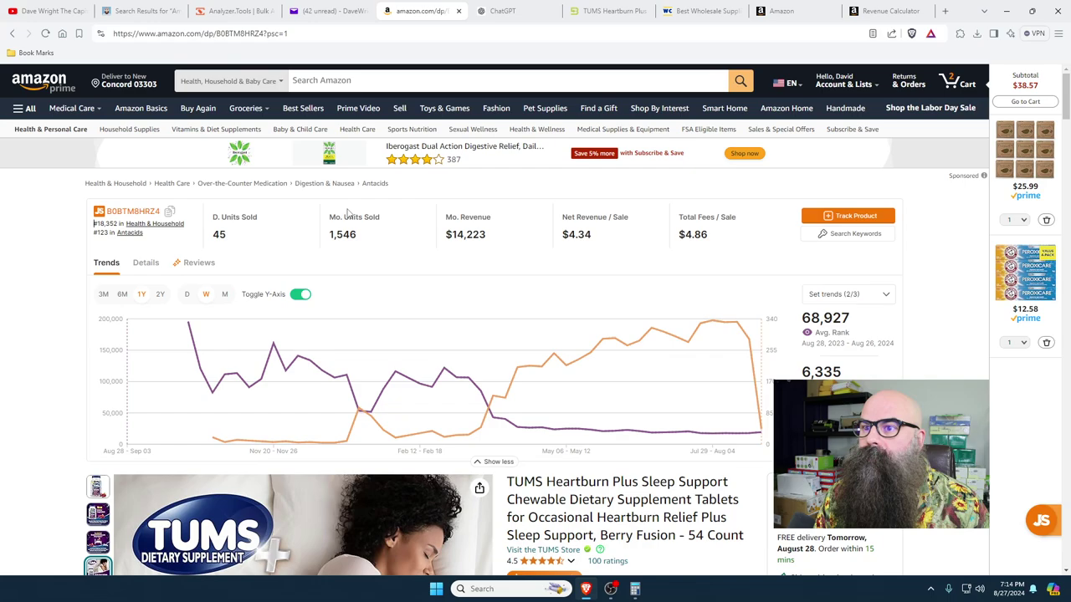
left_click(414, 11)
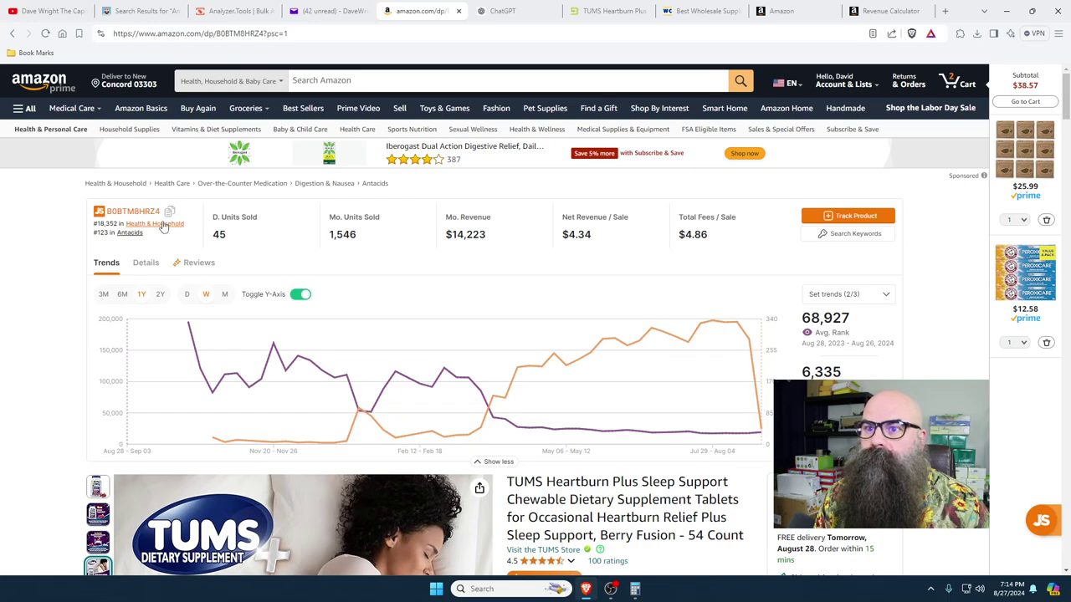
left_click(619, 12)
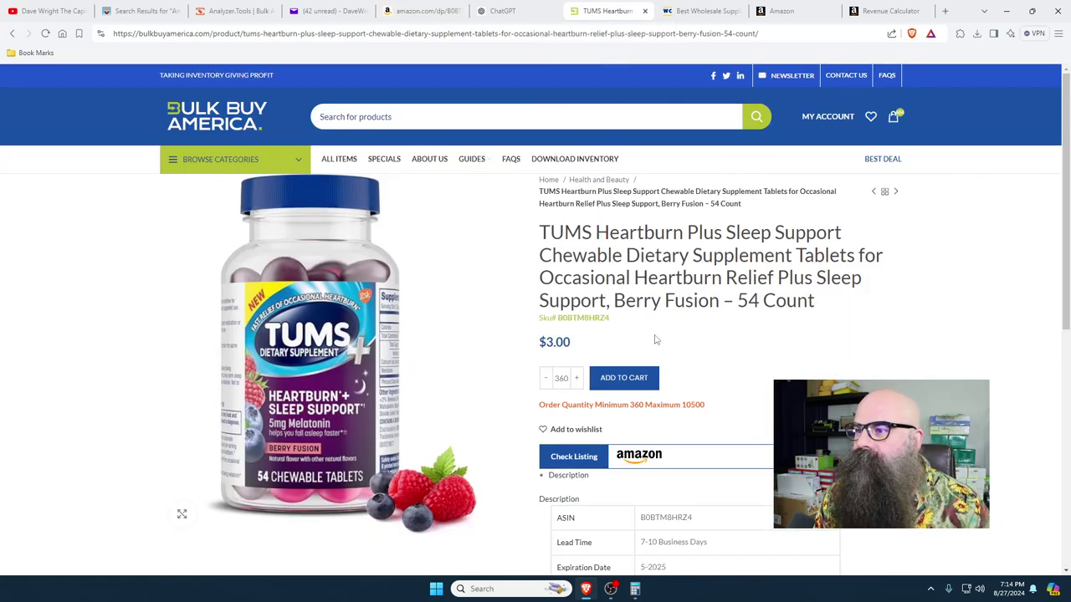
- Delete the email containing the TUMS deal, and the next Bulk Buy America email after reviewing its offers
left_click(321, 13)
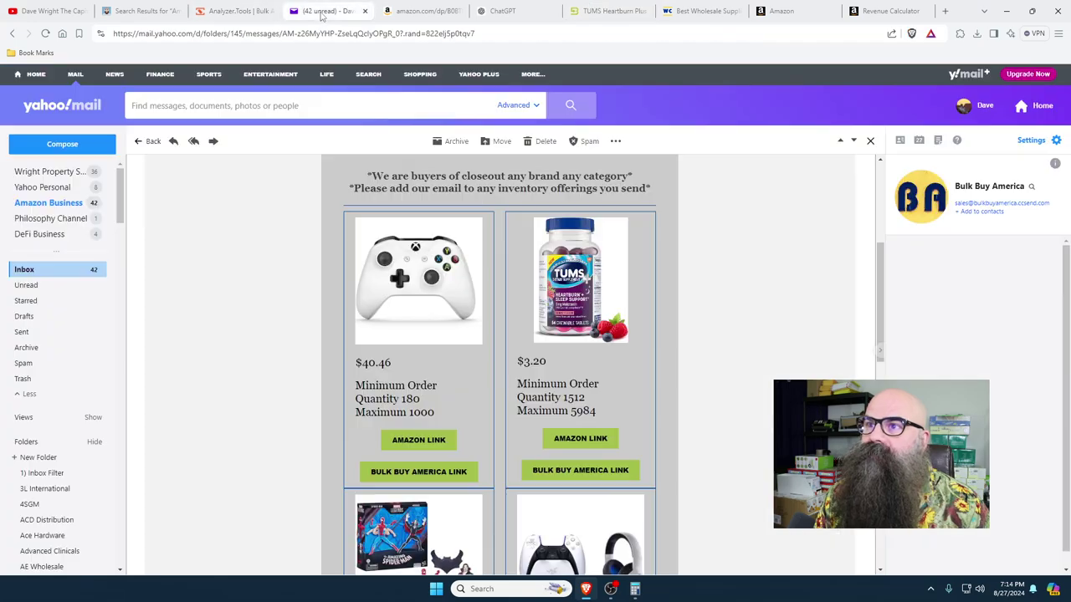
left_click(544, 142)
scroll(411, 419, "down", 3)
scroll(412, 418, "down", 2)
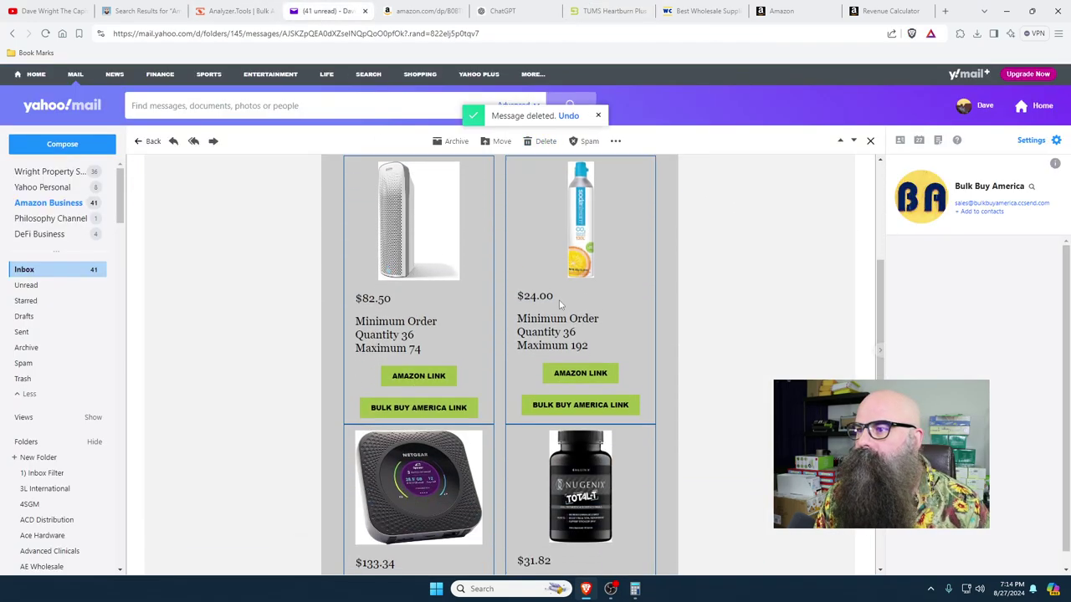
scroll(360, 464, "down", 3)
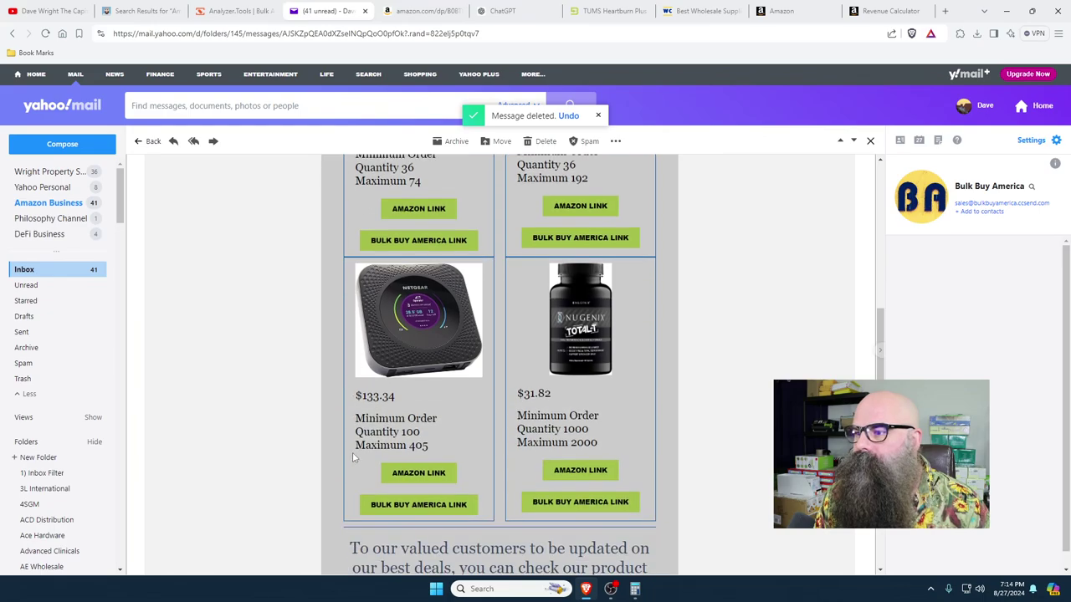
left_click(584, 142)
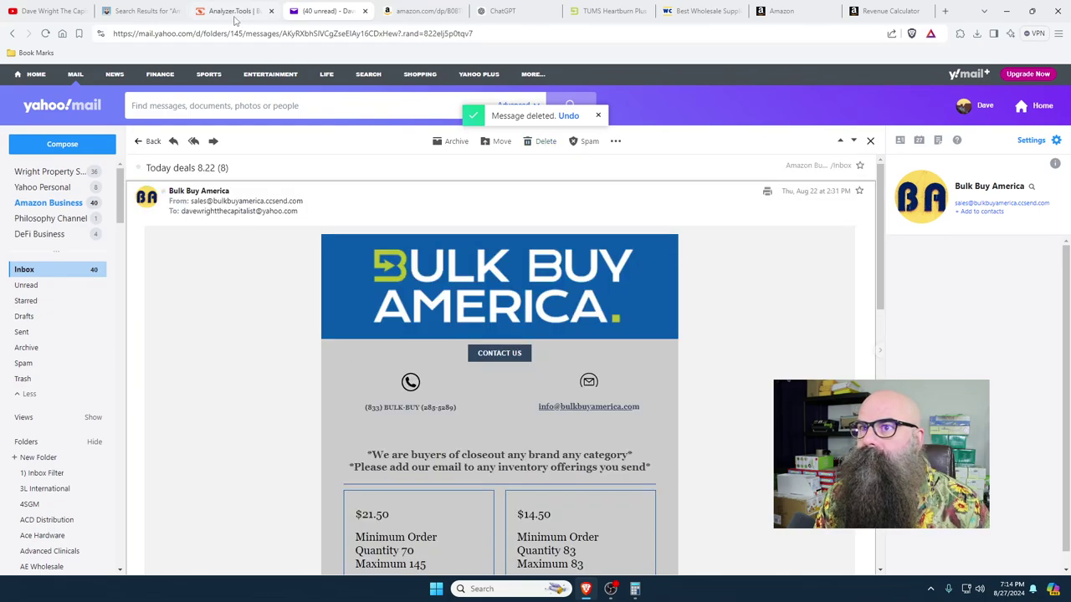
- Switch to Analyzer.Tools and reload the dashboard to check the status of the Bulk Buy America 08-27-2024 scan
left_click(233, 12)
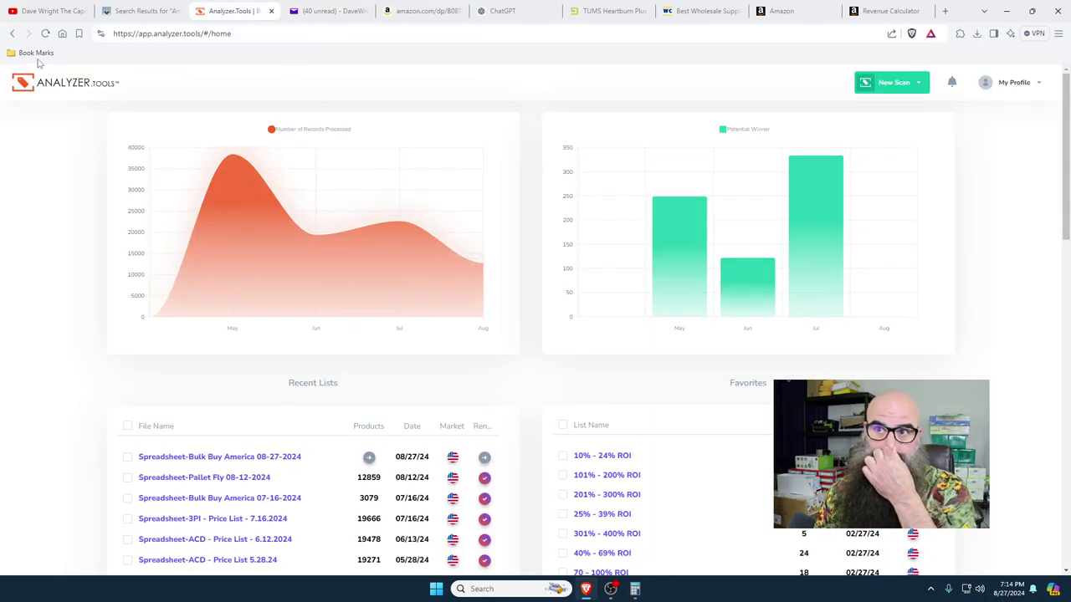
left_click(45, 34)
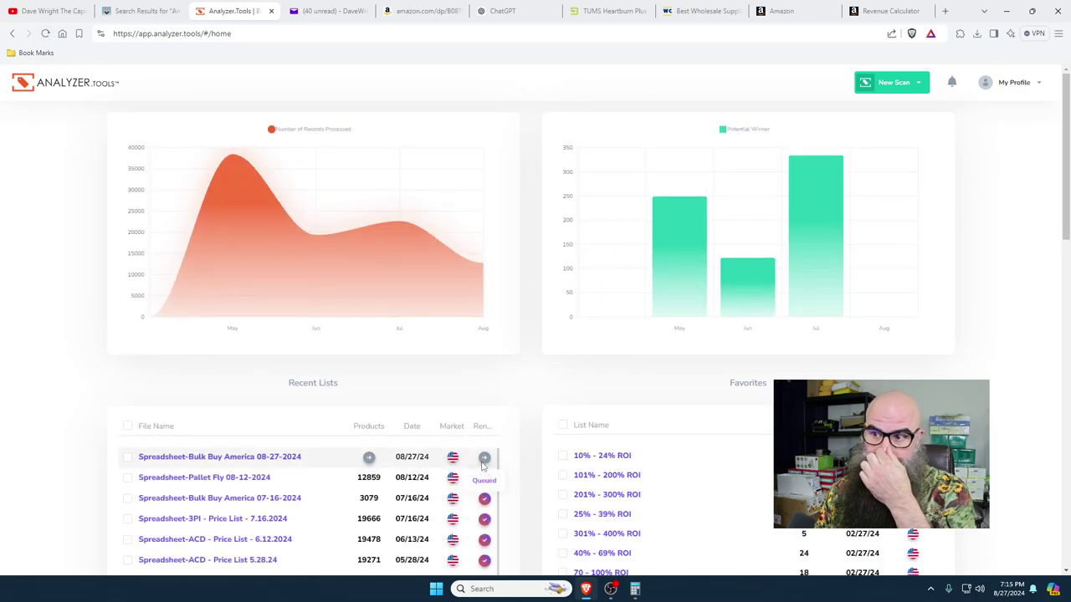
- Return to Yahoo Mail and review the offers in the "Today deals 8.22 (8)" email, including the Scrubbing Bubbles refills
left_click(330, 11)
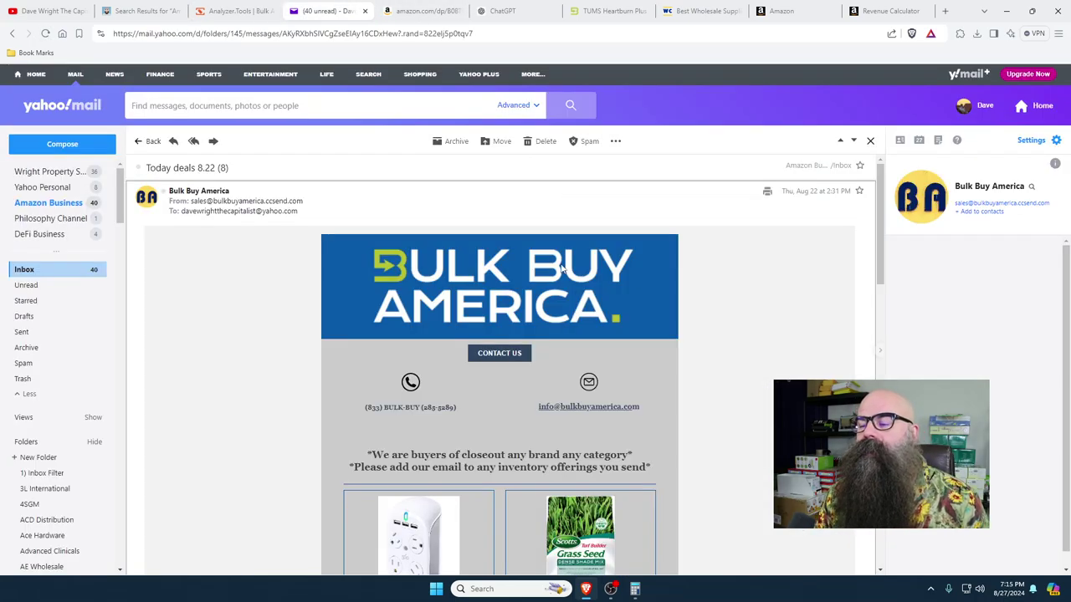
scroll(712, 350, "down", 3)
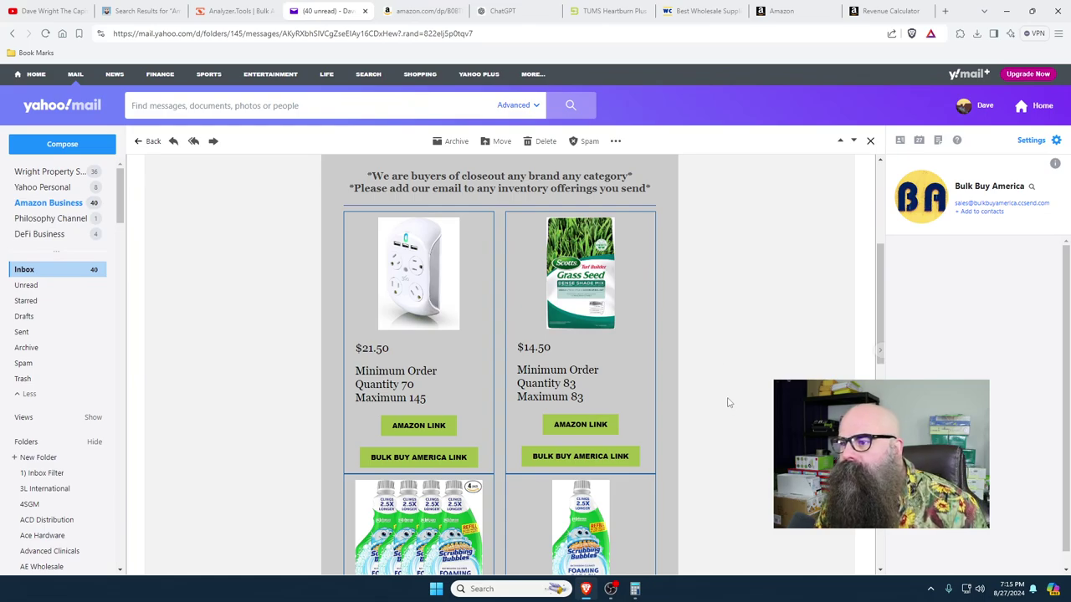
scroll(728, 402, "down", 3)
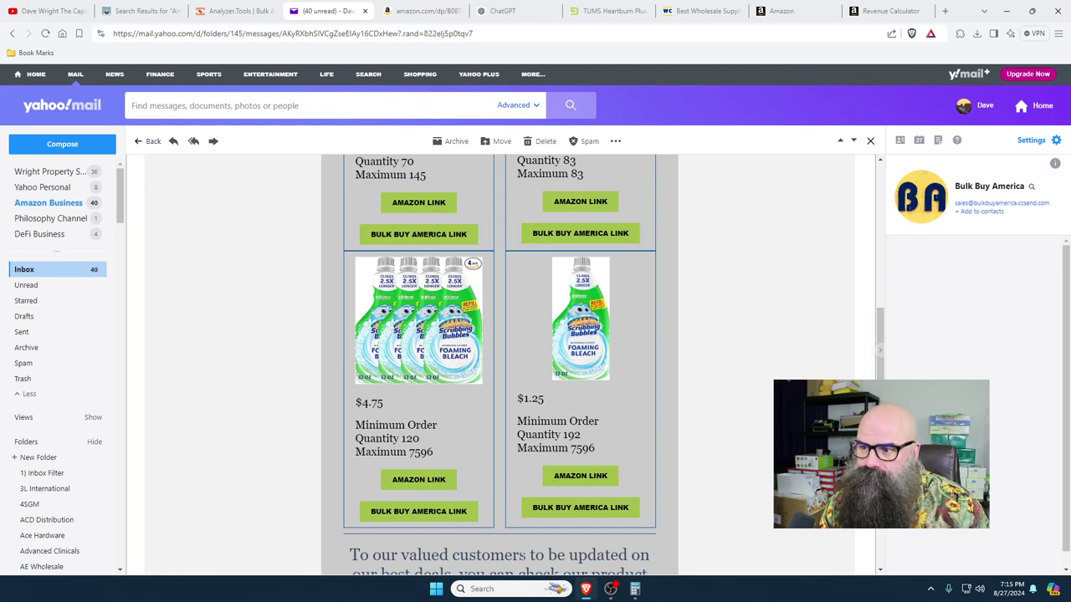
- Calculate the minimum order cost of the single Scrubbing Bubbles refill in Calculator by multiplying 192 by 1.25
left_click(635, 589)
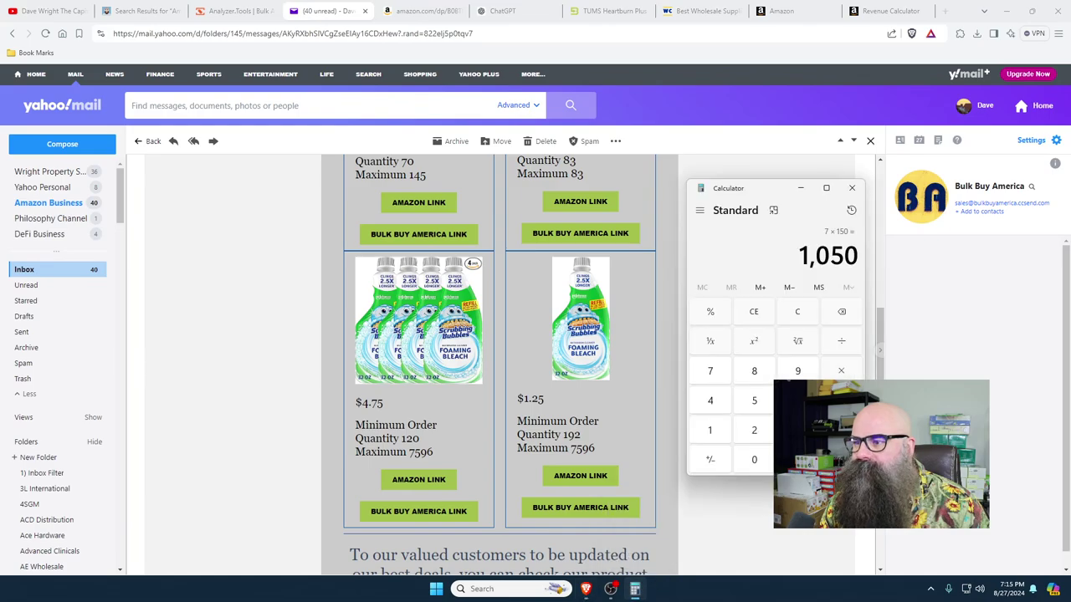
left_click(798, 313)
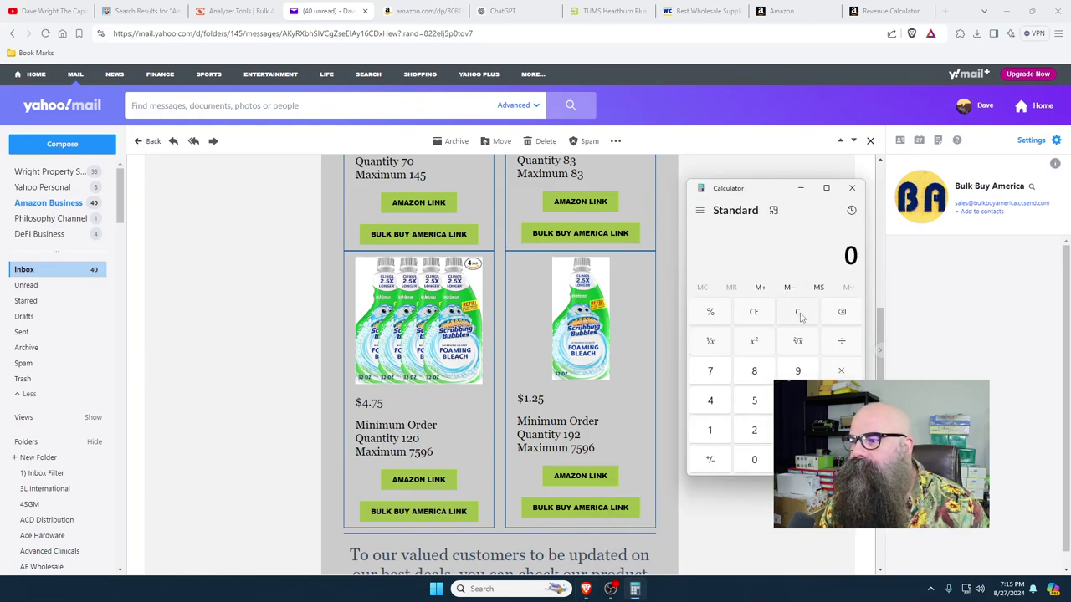
left_click(711, 430)
left_click(798, 370)
left_click(754, 430)
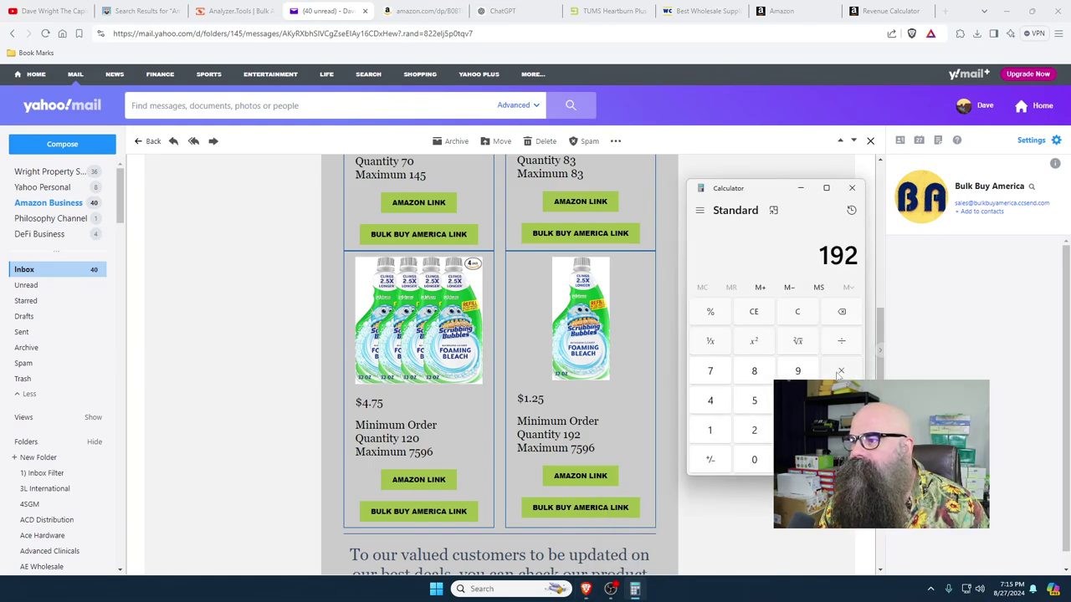
left_click(841, 370)
left_click(711, 430)
left_click(798, 459)
left_click(754, 430)
left_click(754, 401)
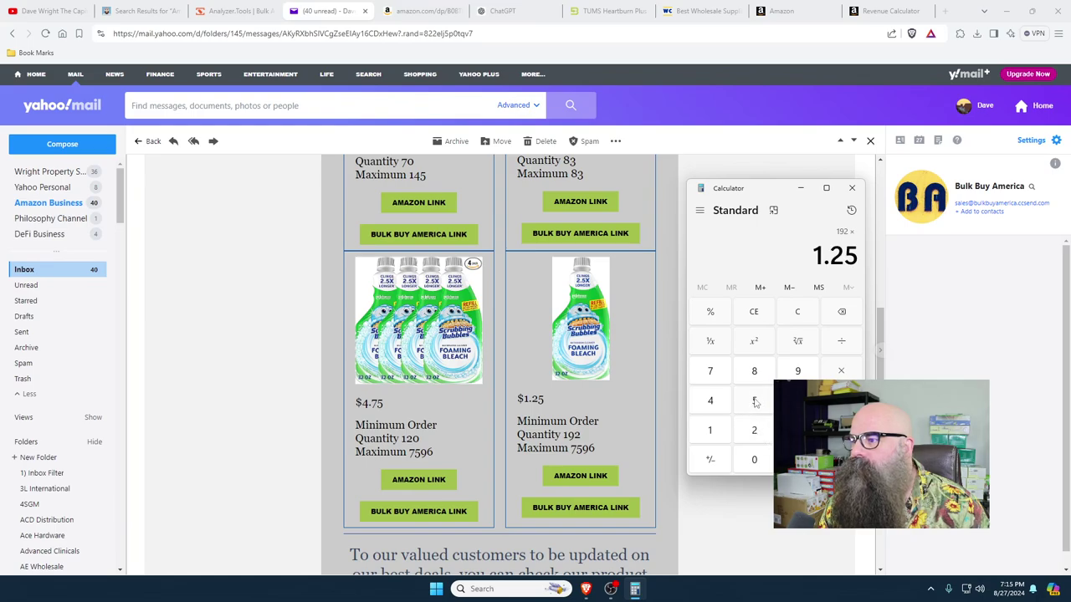
left_click(841, 459)
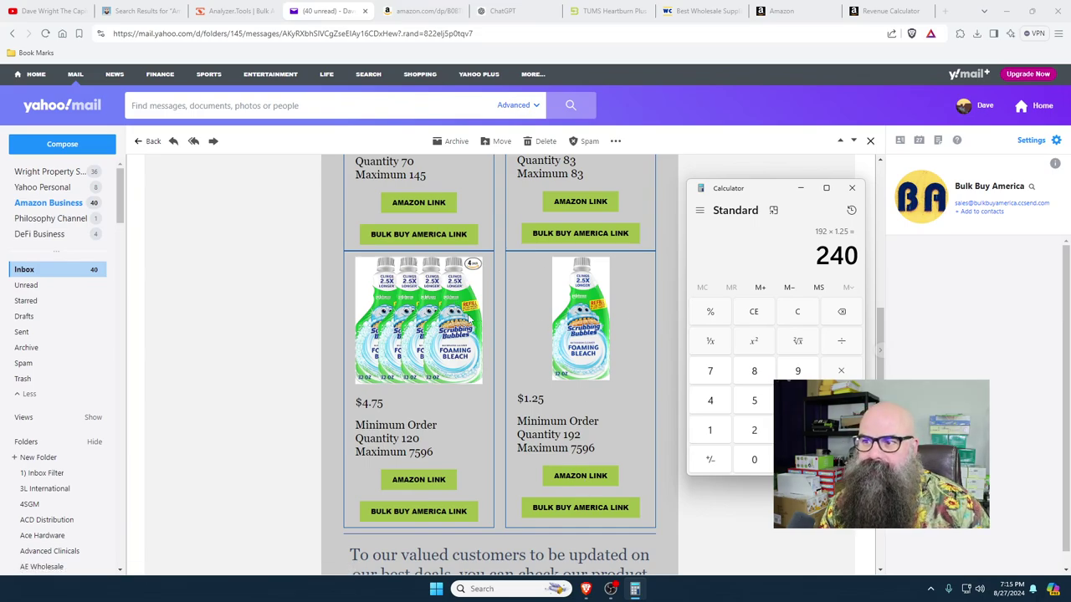
- Open the single Scrubbing Bubbles refill's Amazon listing from the email and complete the image verification by entering the captcha characters
left_click(588, 477)
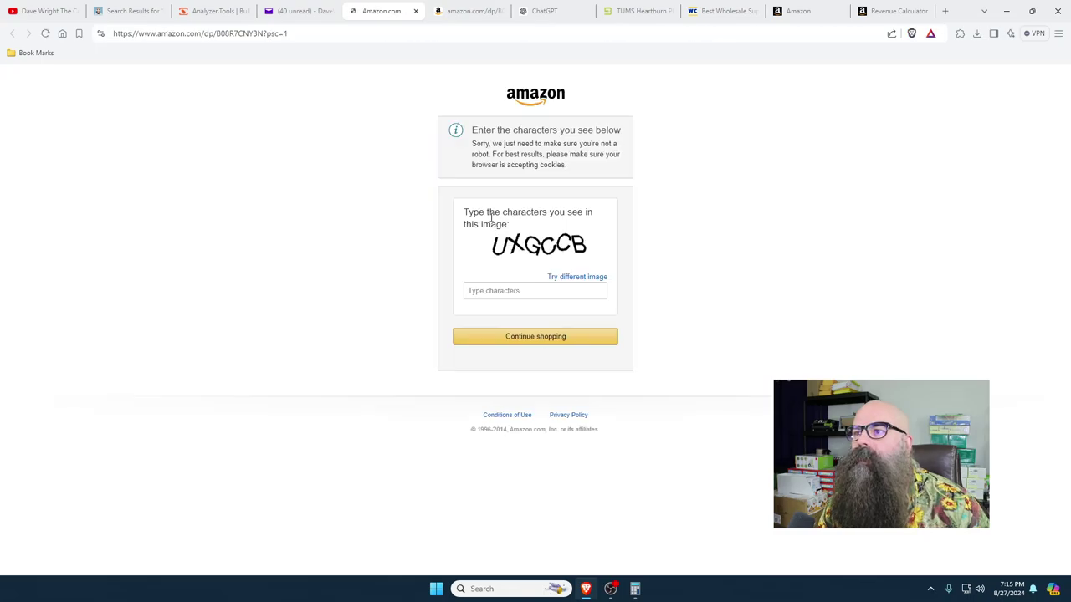
left_click(533, 290)
type("UXGCCB")
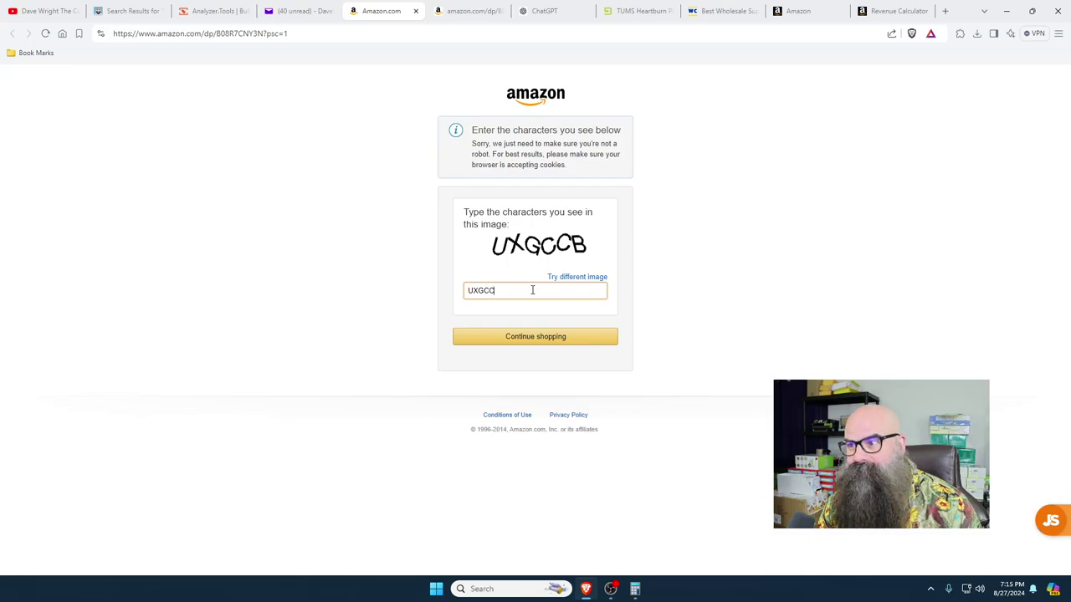
left_click(535, 338)
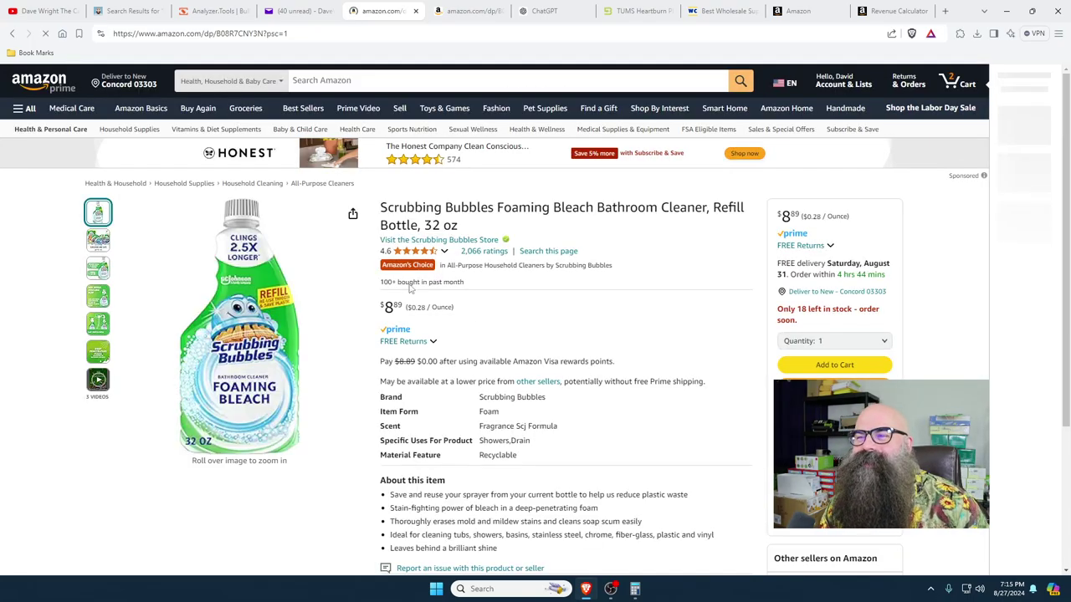
left_click(887, 11)
mouse_move(174, 66)
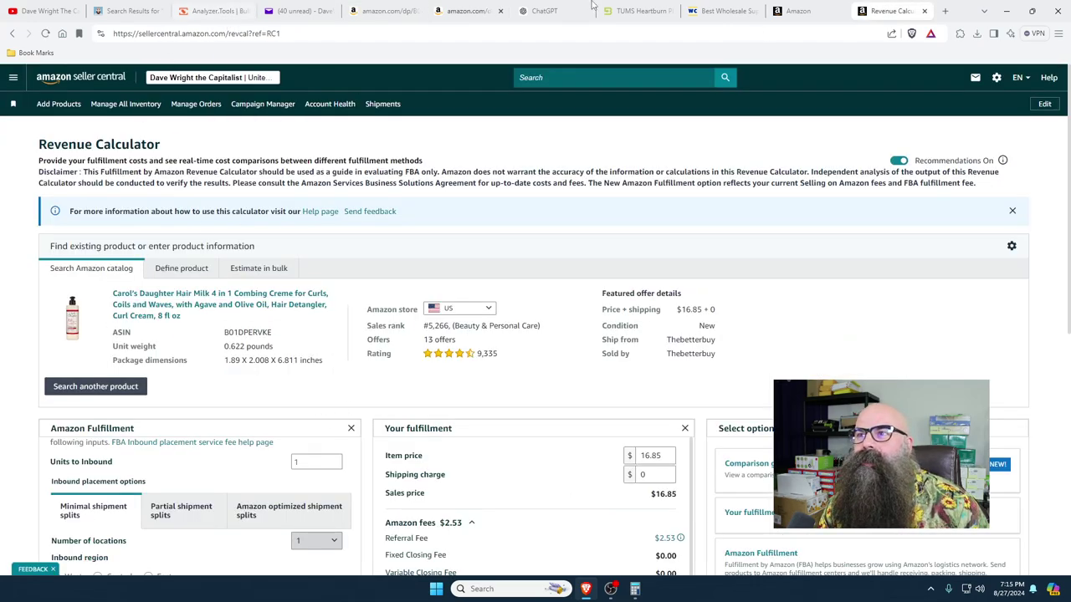
right_click(266, 177)
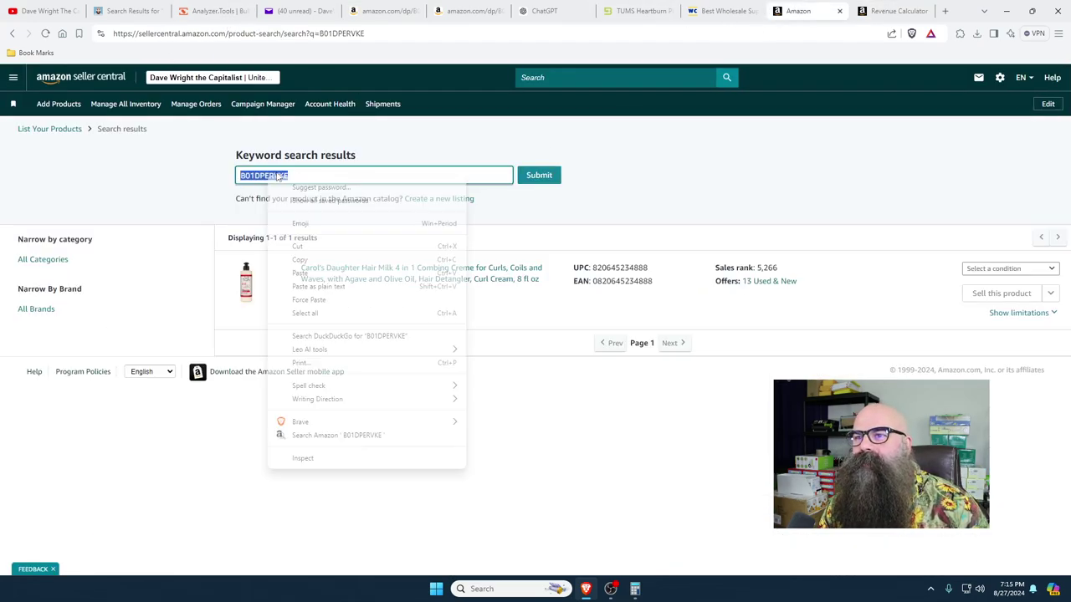
left_click(323, 273)
left_click(539, 176)
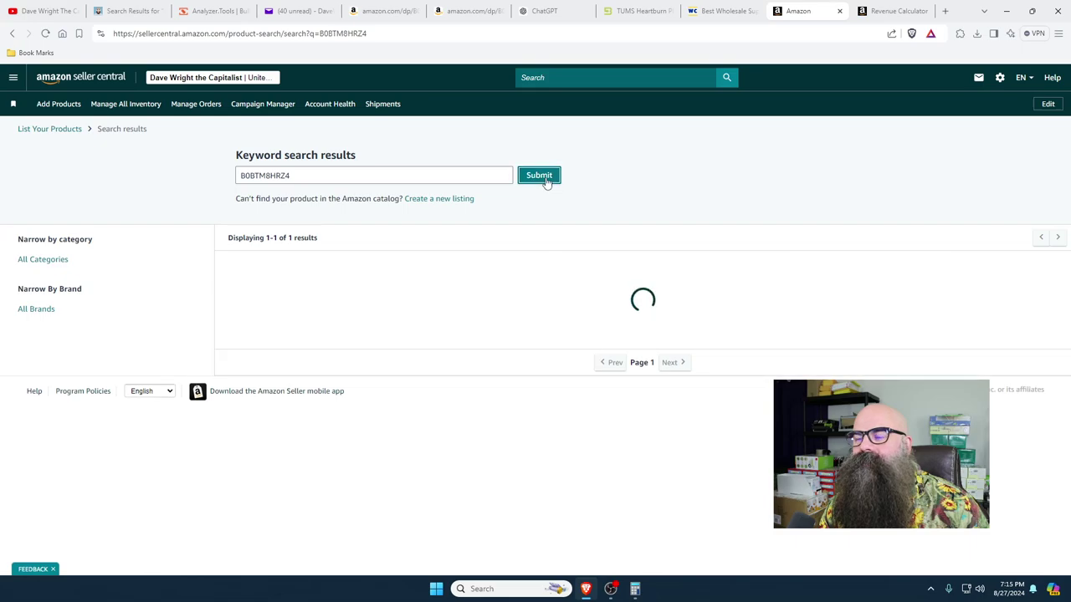
- Copy the Scrubbing Bubbles refill's ASIN, close the older Amazon listing, and search the Seller Central catalog for B08R7CNY3N to check selling eligibility
left_click(381, 10)
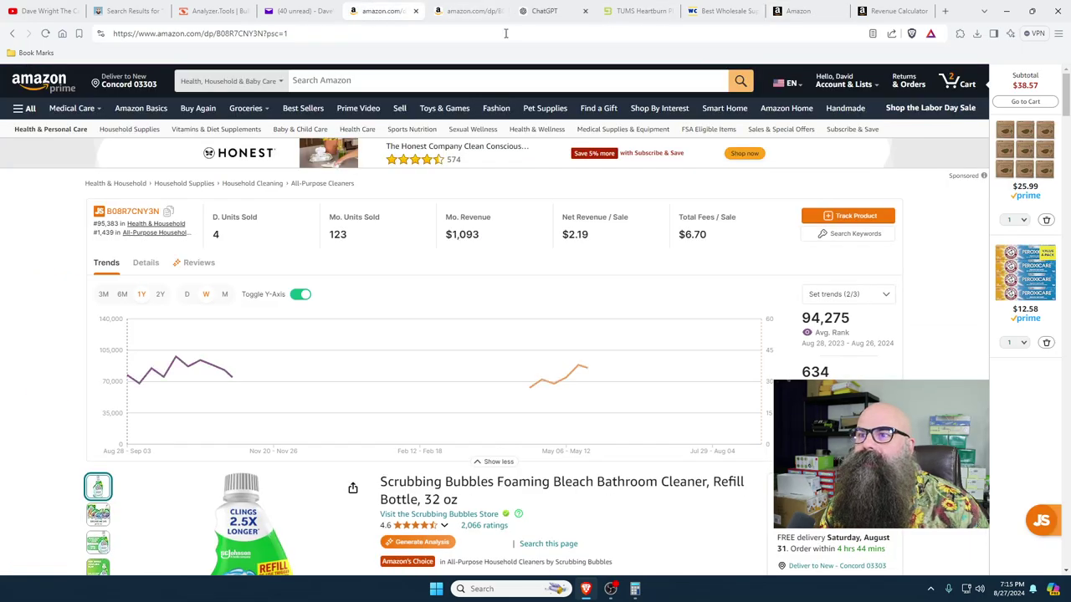
left_click(169, 214)
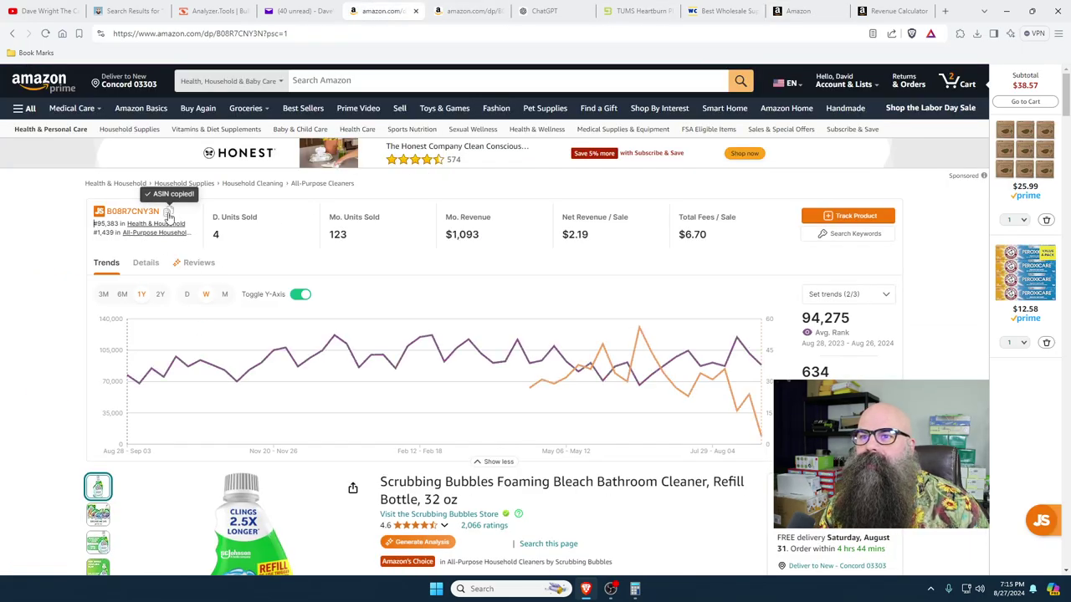
left_click(500, 11)
left_click(718, 12)
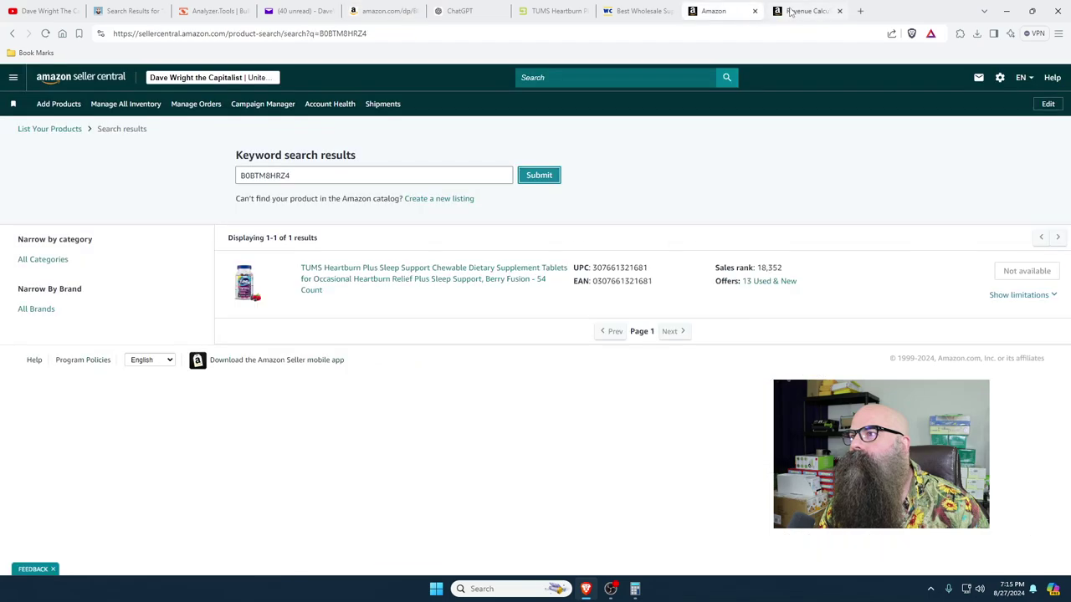
double_click(318, 183)
right_click(282, 175)
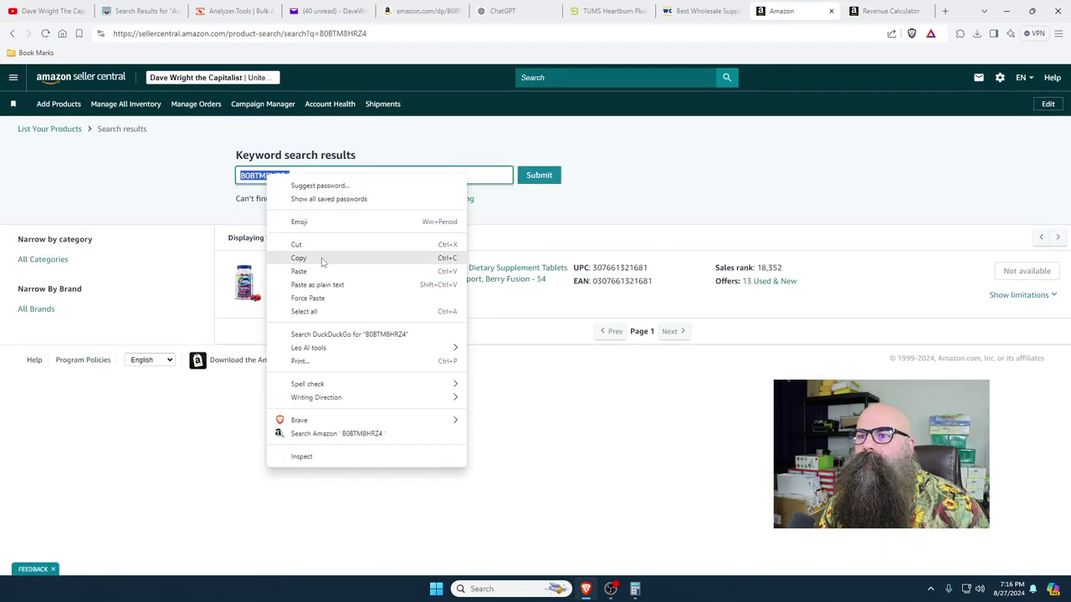
left_click(322, 273)
left_click(539, 180)
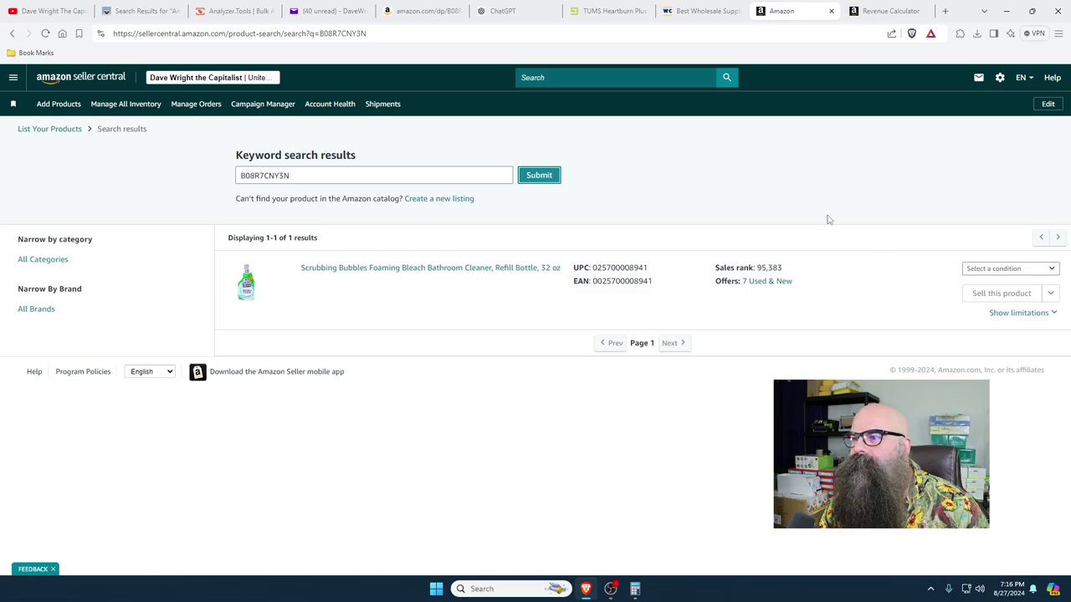
- Load the Scrubbing Bubbles refill into the Revenue Calculator by searching for ASIN B08R7CNY3N
left_click(887, 10)
scroll(280, 410, "down", 2)
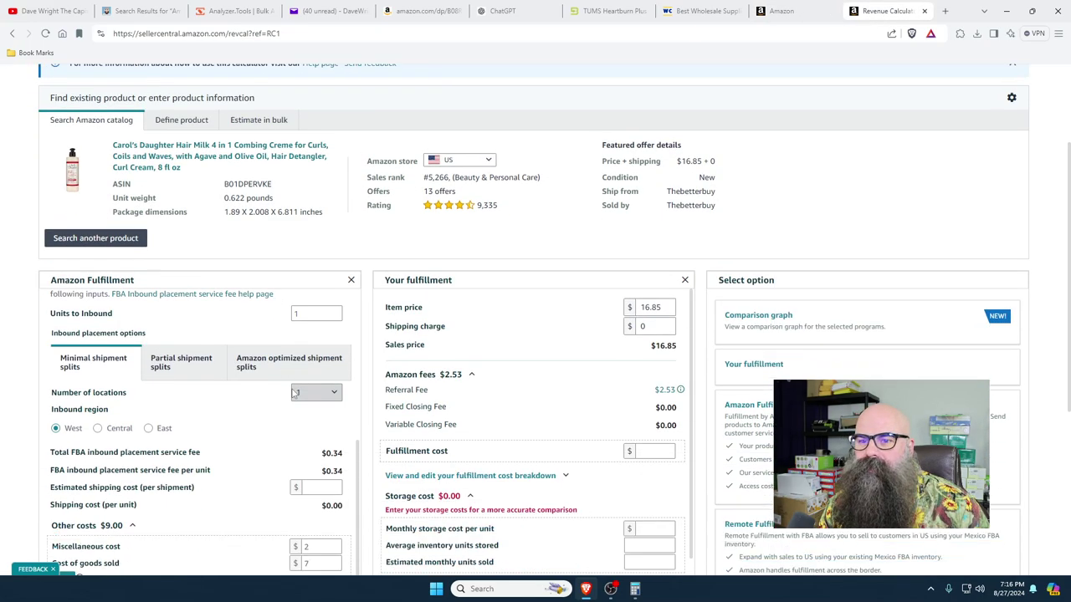
scroll(276, 241, "up", 2)
left_click(95, 331)
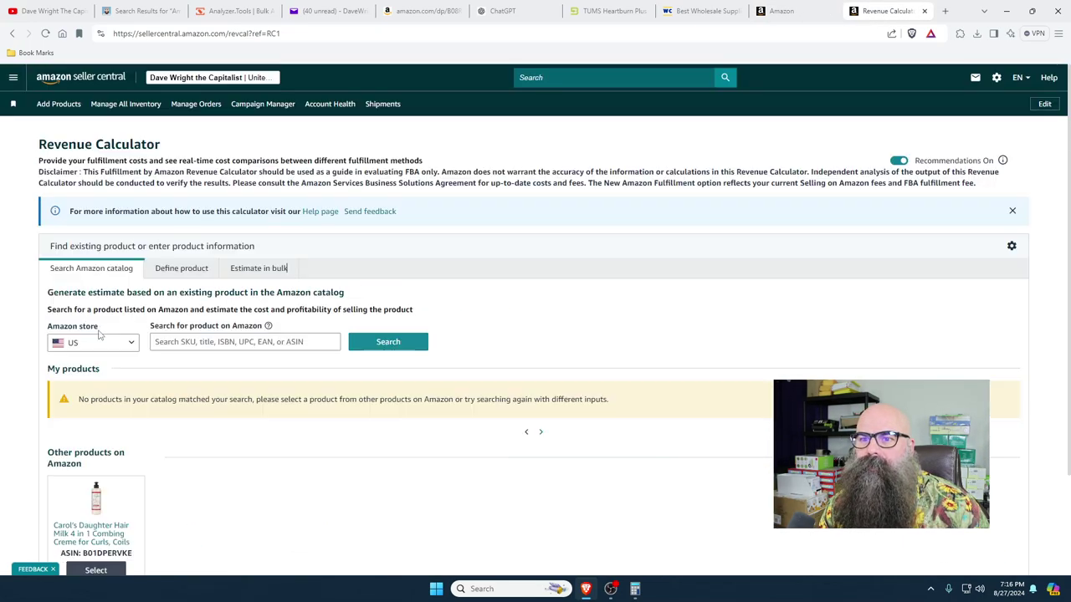
right_click(215, 343)
left_click(251, 207)
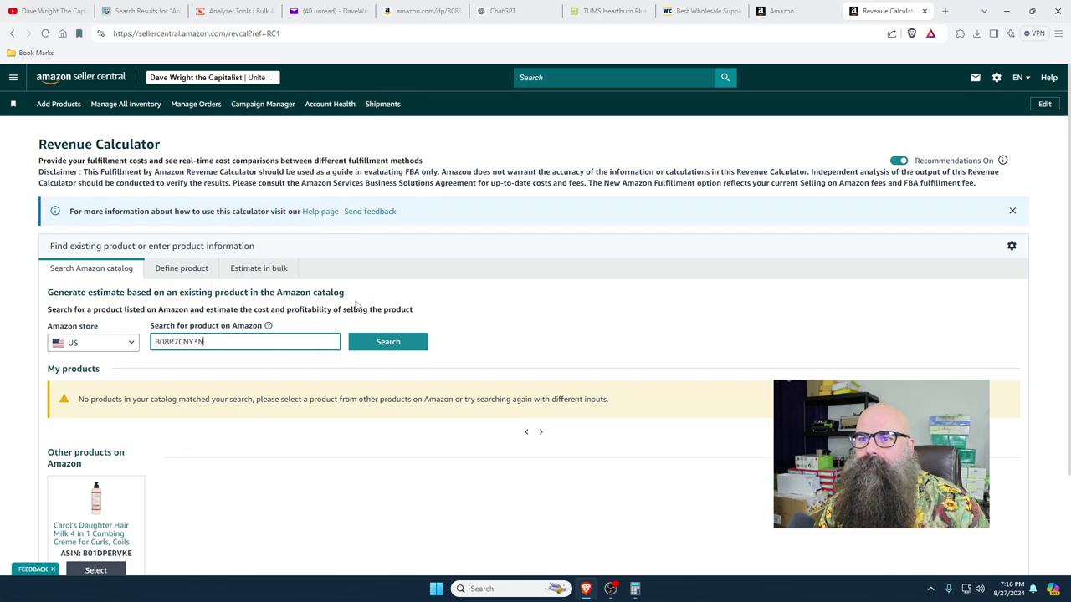
left_click(385, 345)
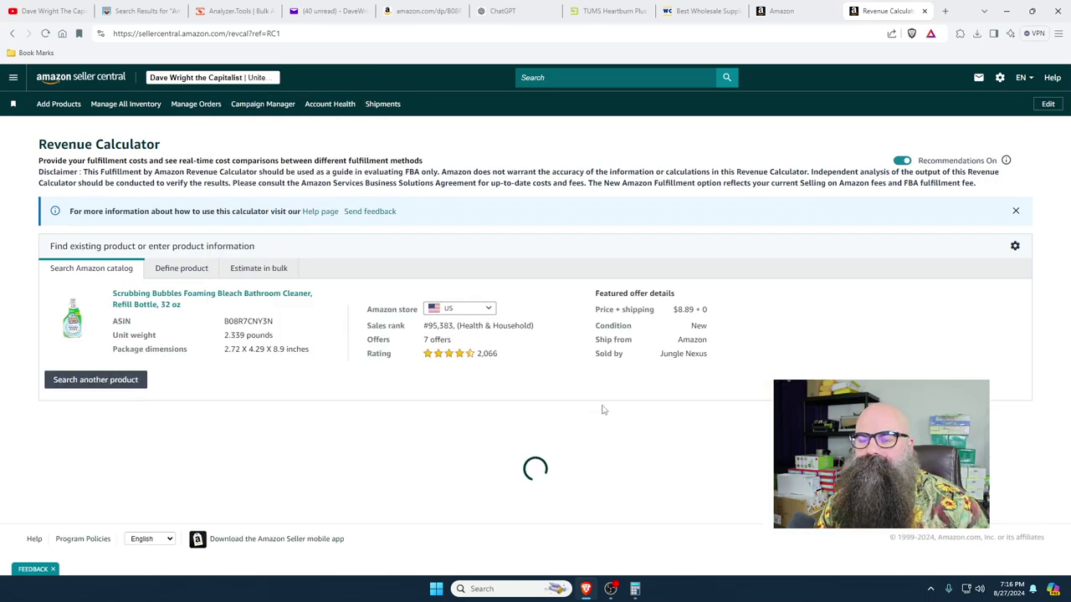
scroll(313, 306, "down", 2)
left_click(328, 282)
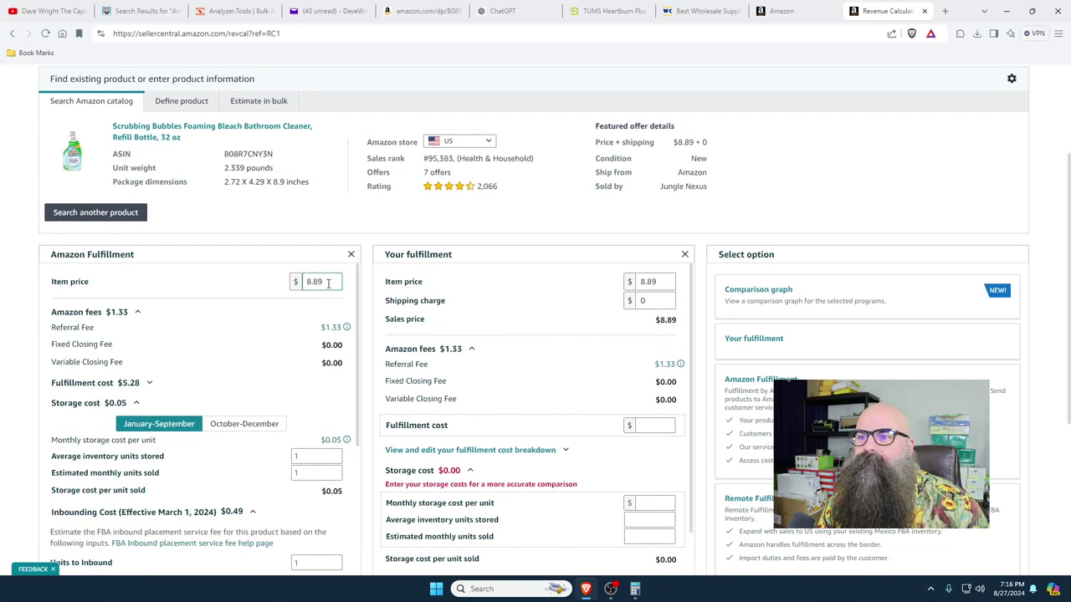
- Review the refill's competing Amazon offers filtered by Prime, Free delivery and New condition, and check the listing's sales trends
left_click(416, 11)
scroll(700, 393, "down", 3)
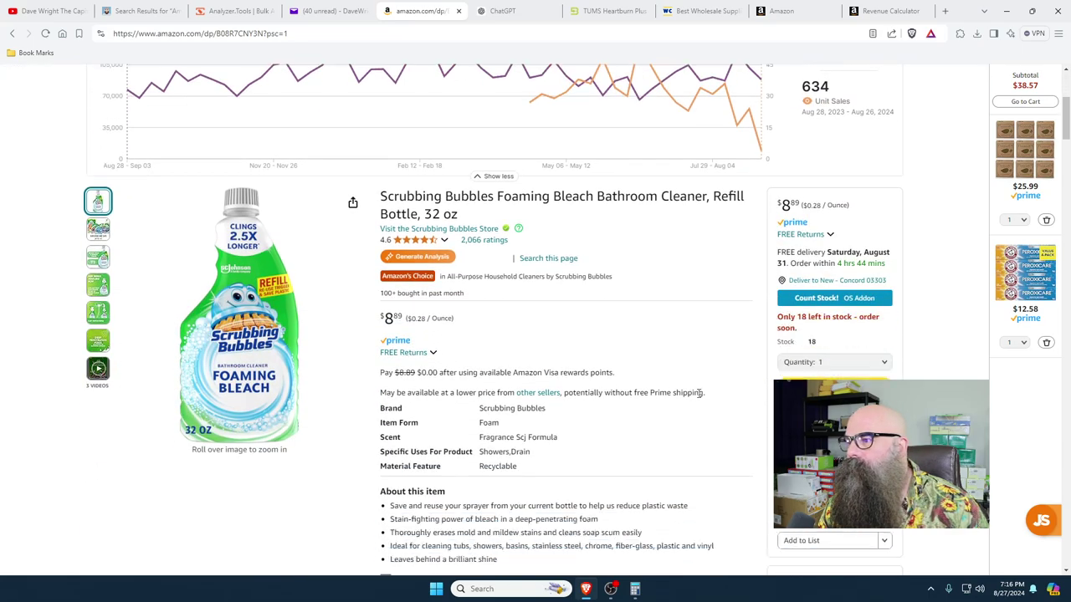
scroll(699, 393, "down", 1)
scroll(870, 340, "down", 3)
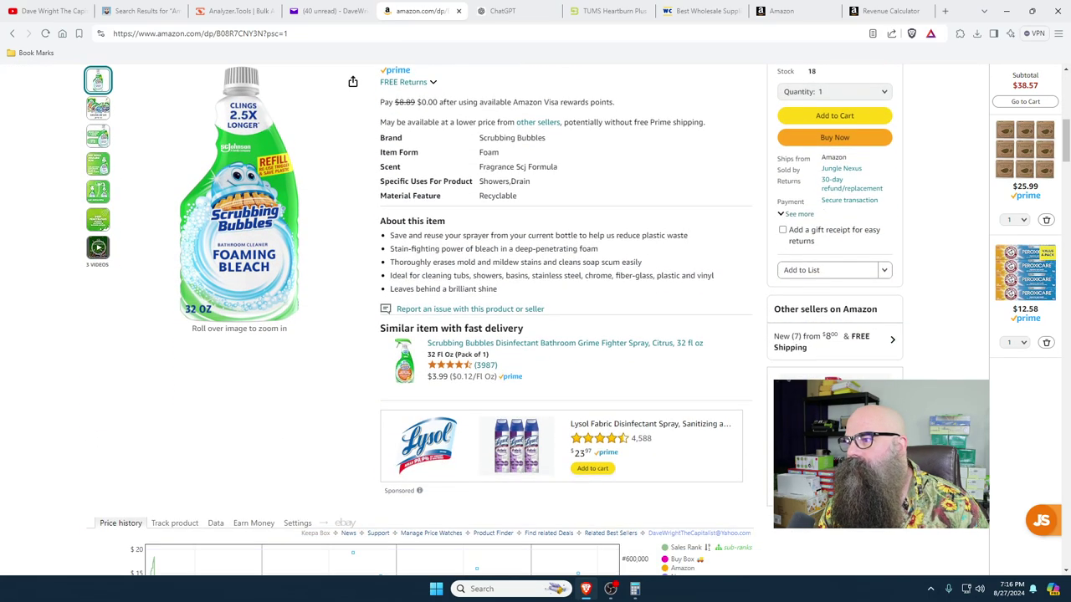
left_click(870, 340)
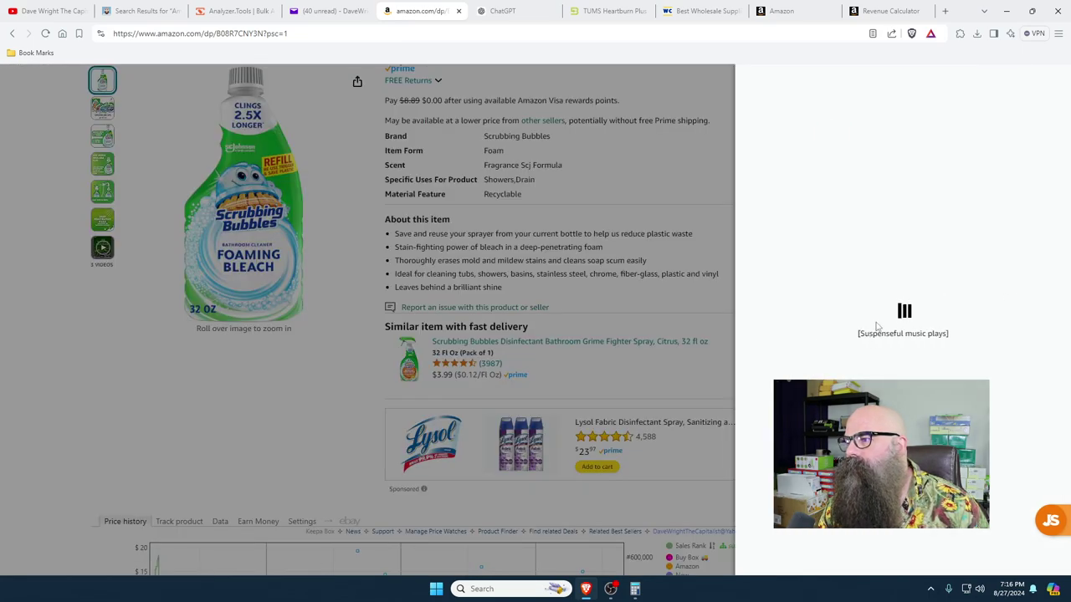
left_click(1028, 224)
left_click(1041, 285)
left_click(1042, 302)
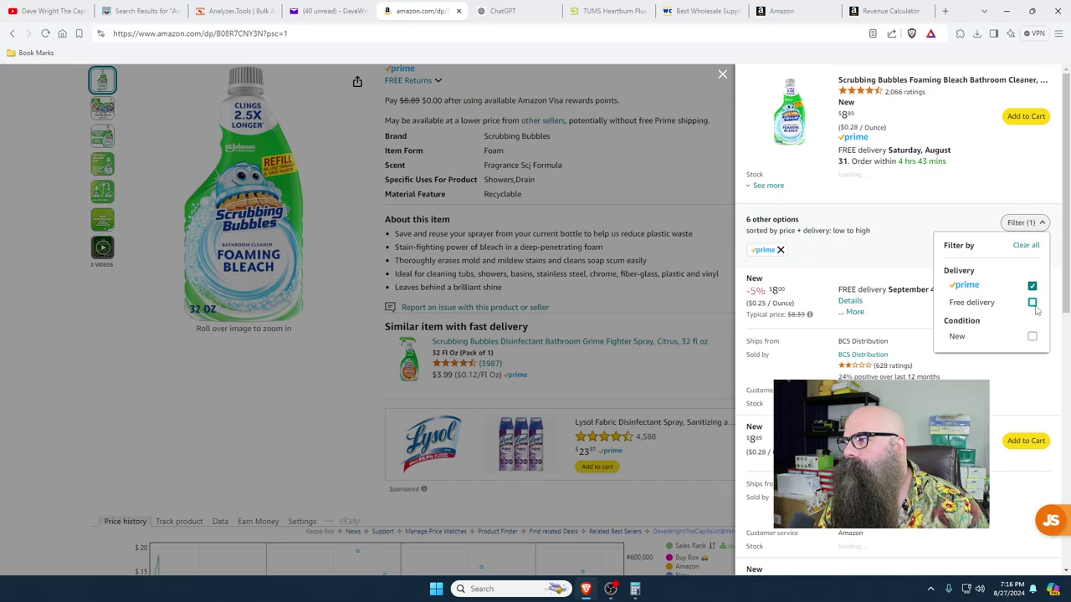
left_click(1042, 336)
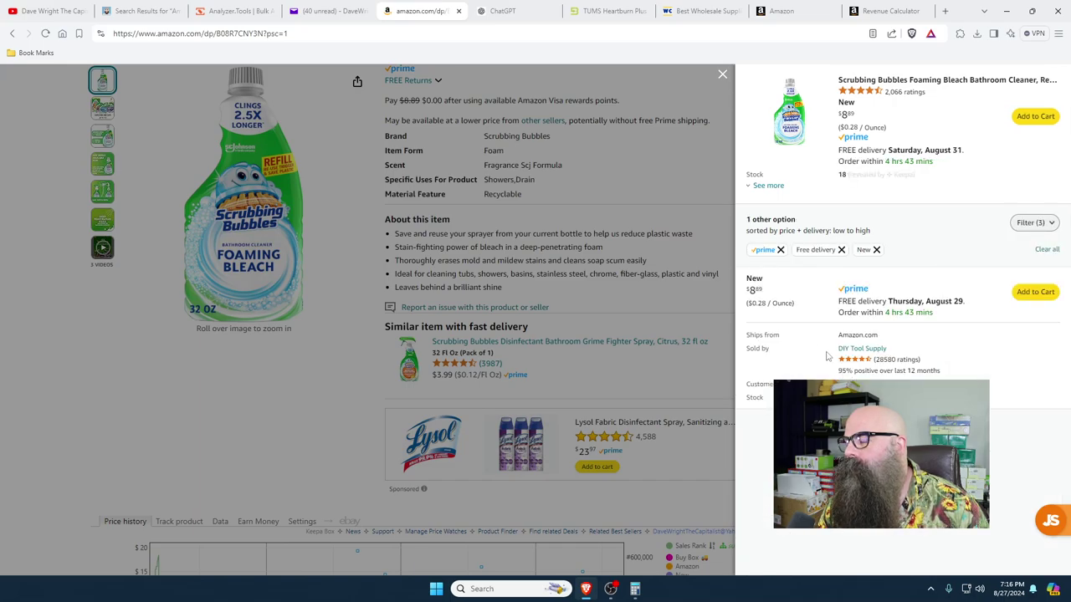
left_click(722, 74)
scroll(272, 372, "up", 5)
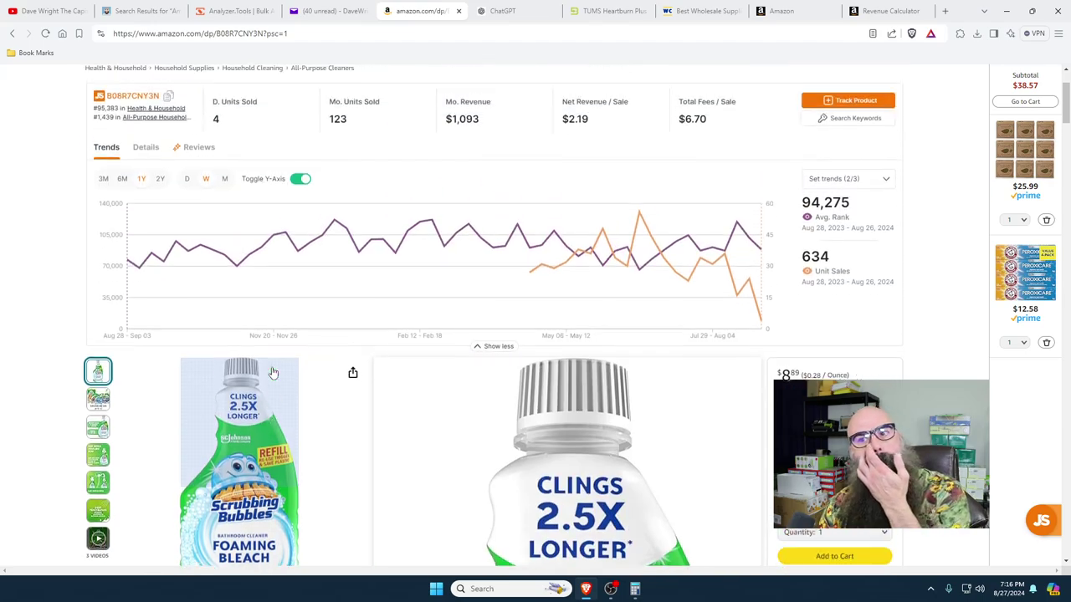
scroll(271, 372, "up", 2)
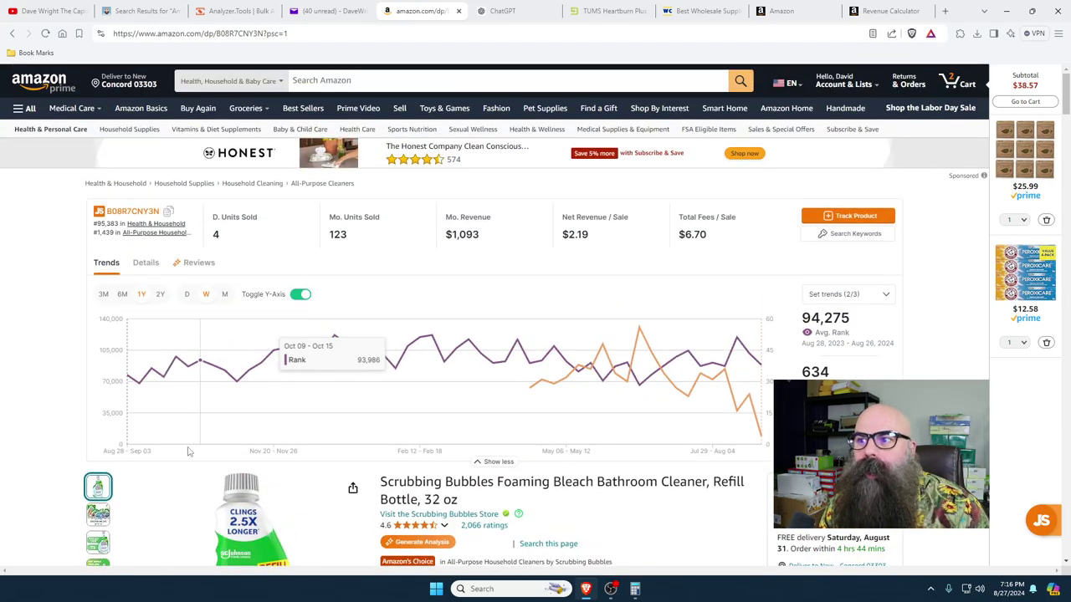
- Check the refill's wholesale price in the email, set the Revenue Calculator's cost of goods sold to $1.25, and review the Amazon fulfillment costs
left_click(887, 11)
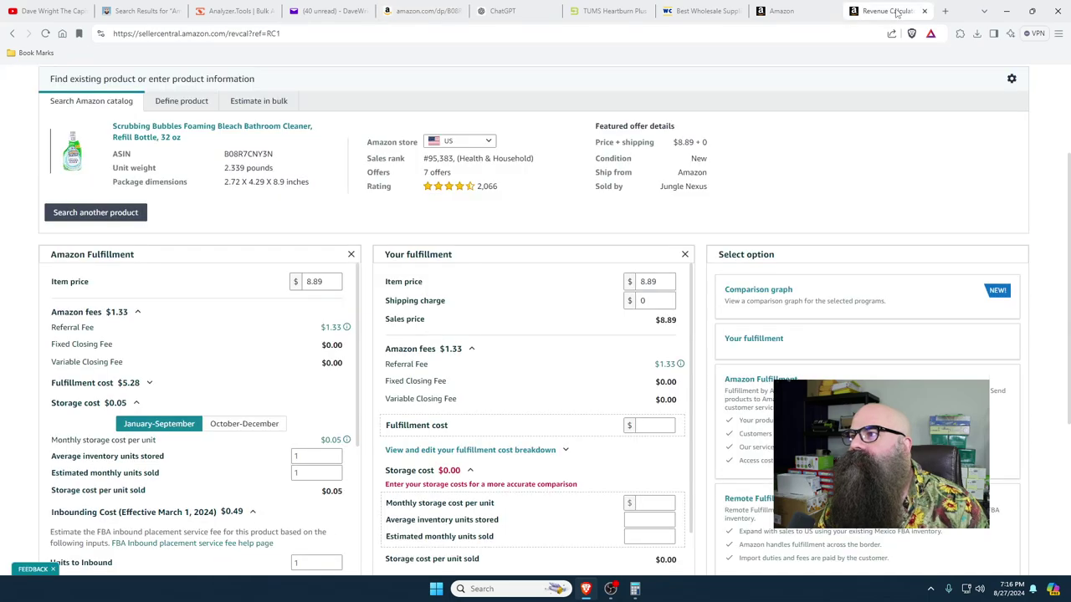
left_click(318, 12)
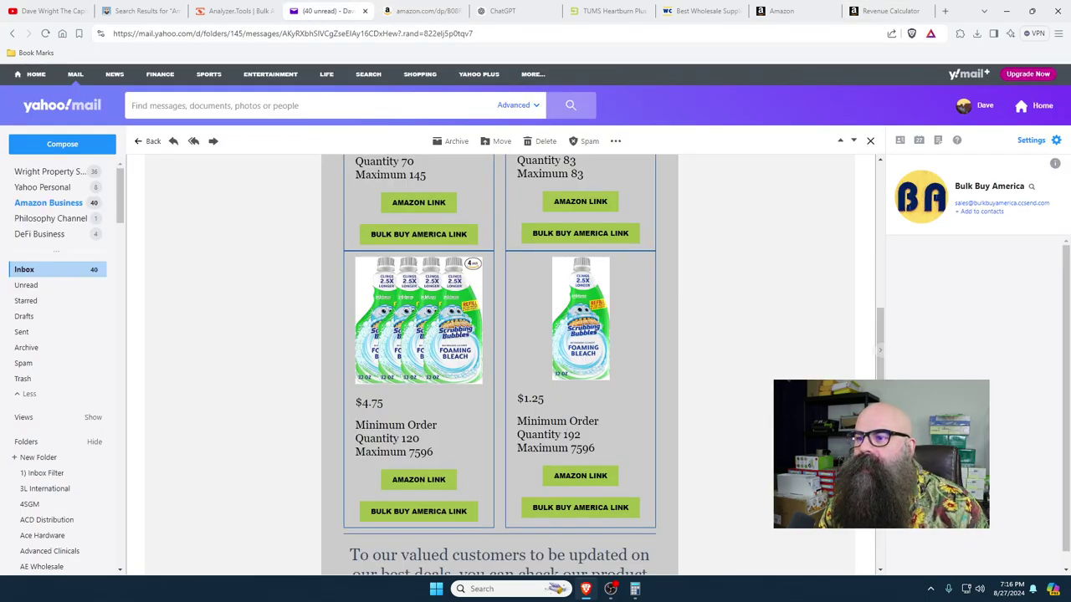
left_click(878, 12)
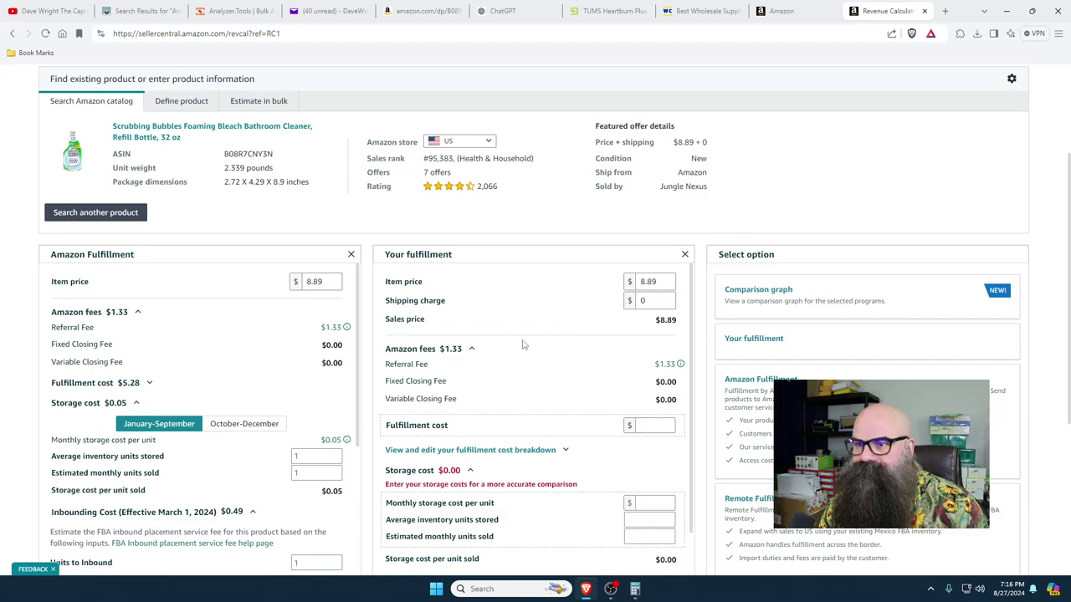
scroll(327, 440, "down", 5)
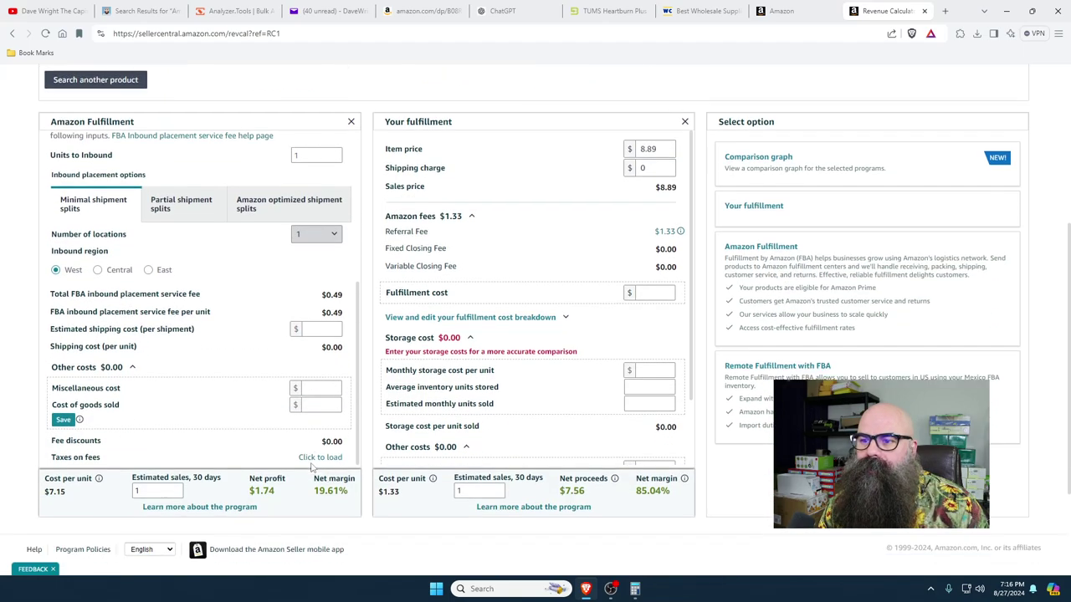
left_click(321, 369)
type("1.25")
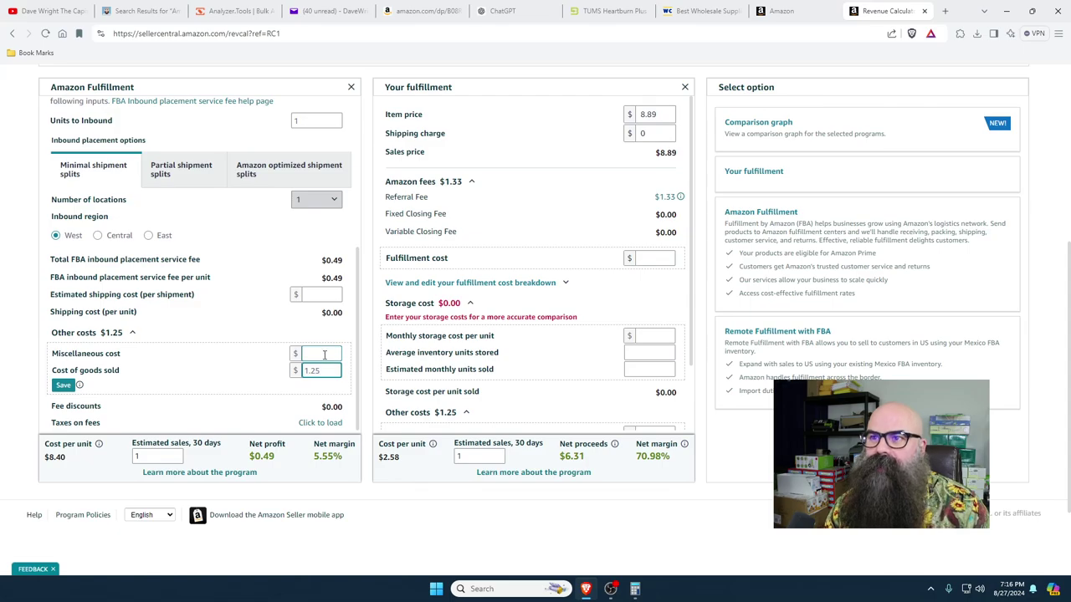
scroll(324, 355, "up", 2)
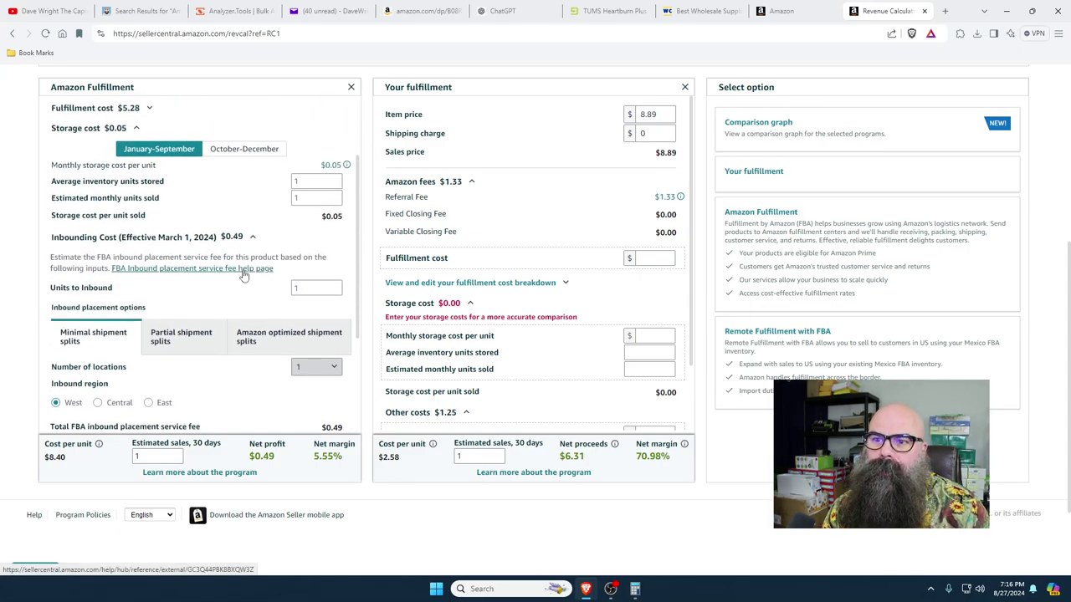
scroll(244, 276, "up", 3)
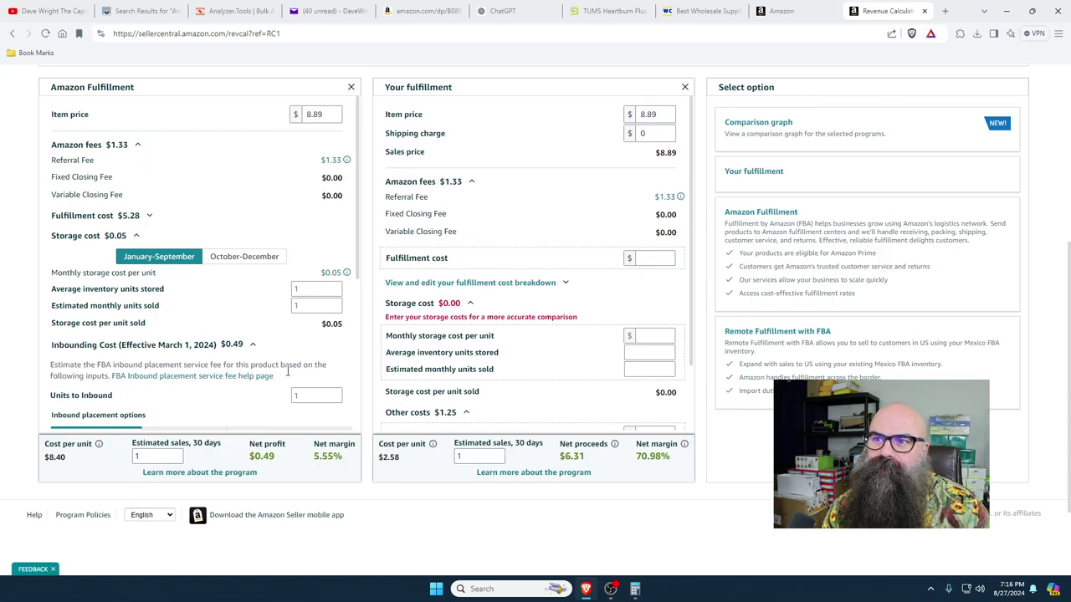
- Close the single refill's Amazon listing, then open the Scrubbing Bubbles four-pack's listing from the email, entering the requested CAPTCHA characters
scroll(287, 372, "down", 5)
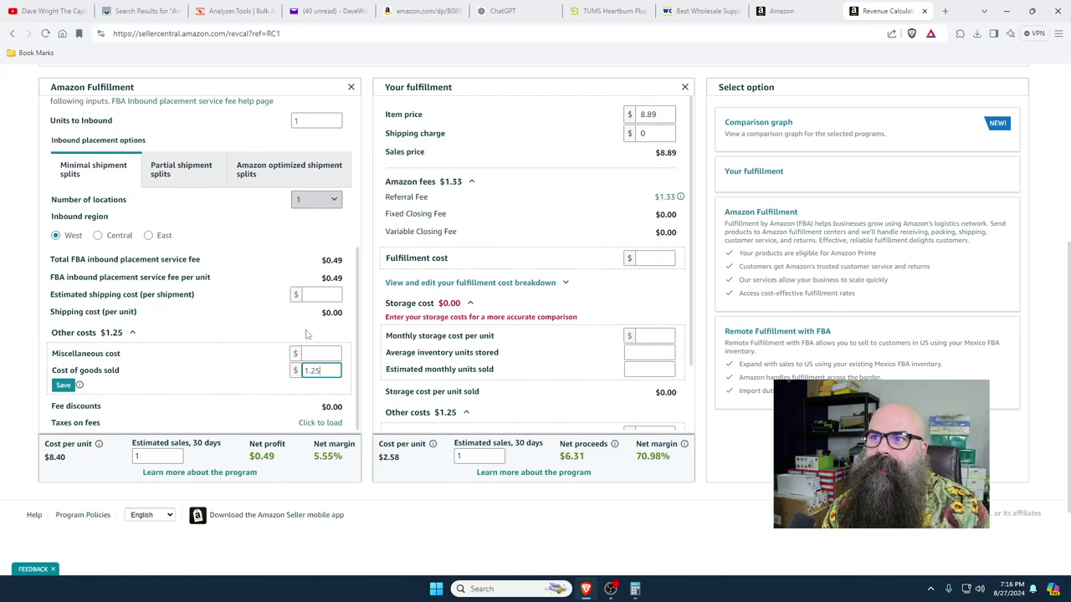
scroll(306, 334, "up", 5)
left_click(423, 10)
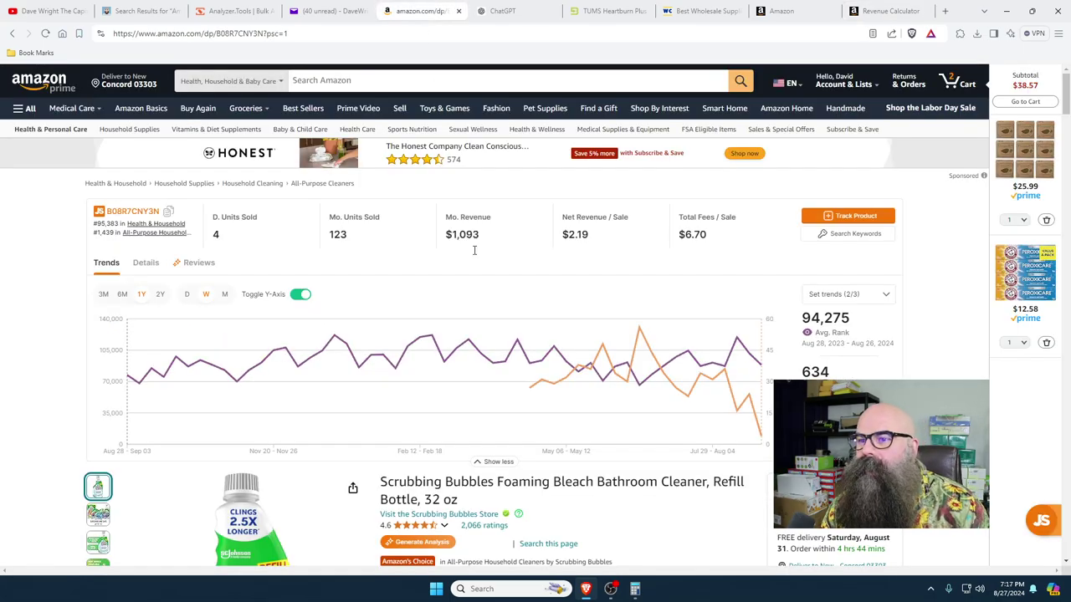
left_click(458, 11)
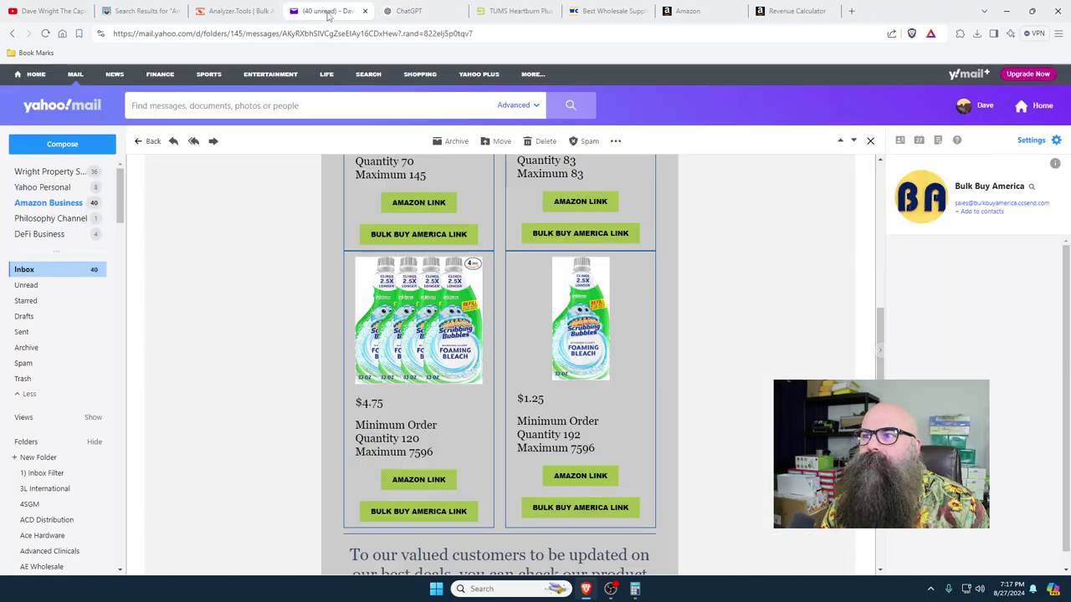
left_click(418, 484)
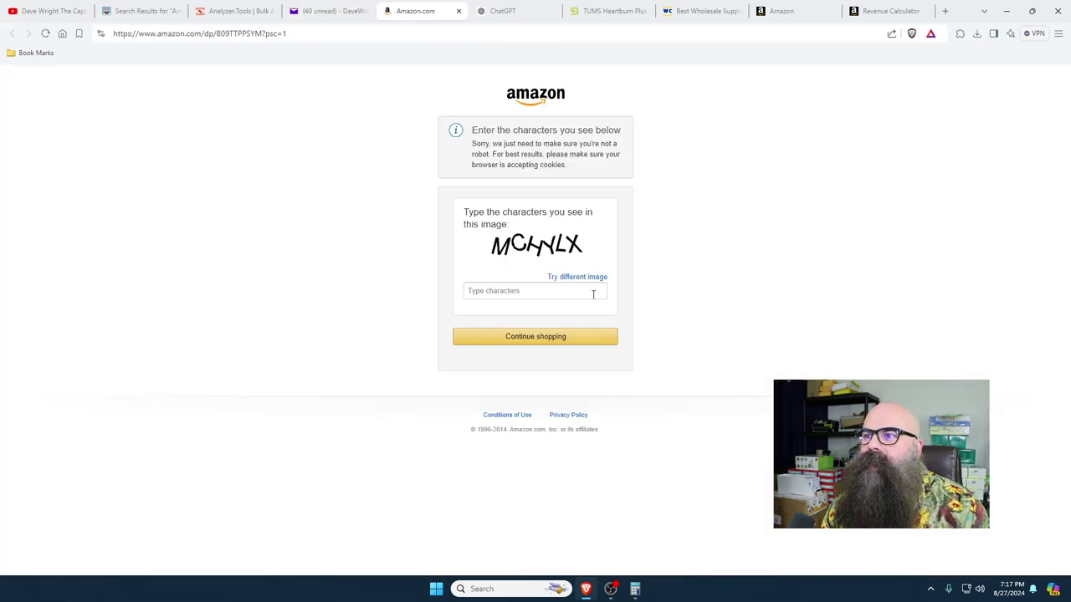
left_click(524, 290)
type("MCHYLX")
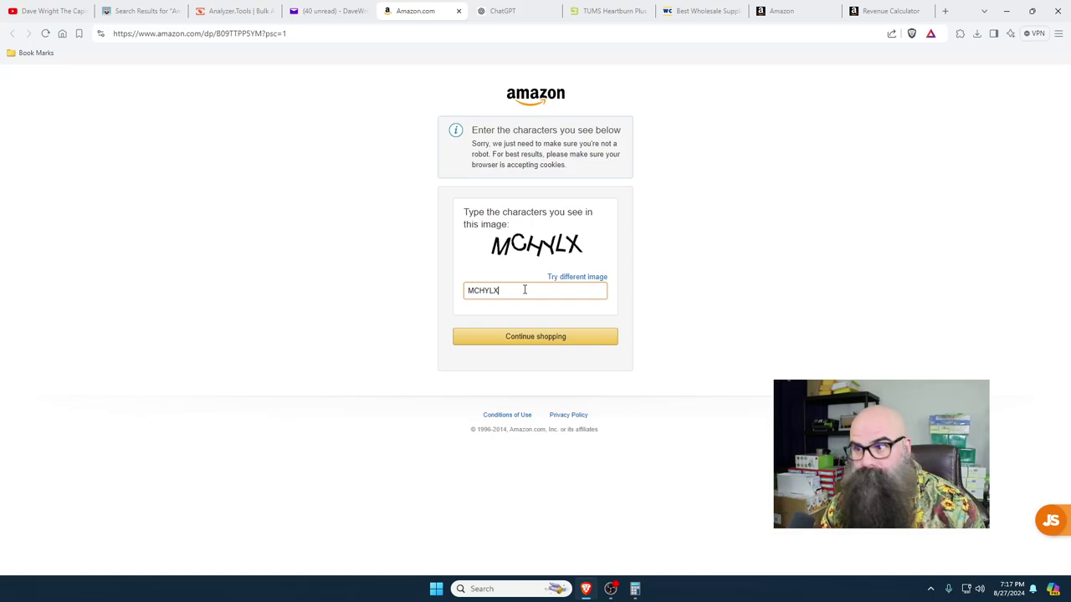
left_click(547, 336)
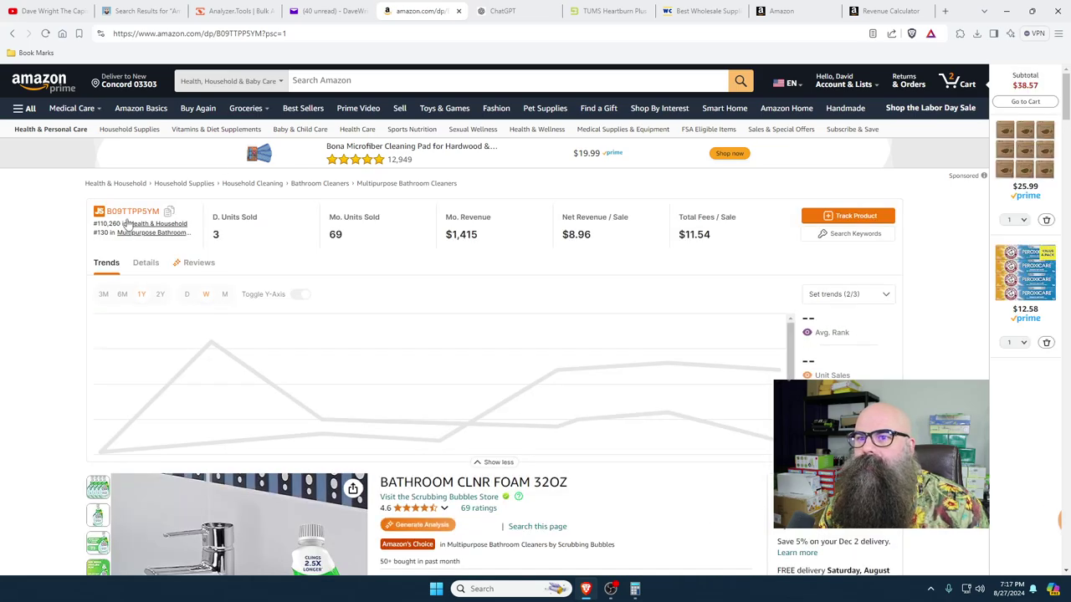
- Search the Seller Central catalog for the four-pack's ASIN B09TTPP5YM to check selling eligibility
left_click(885, 10)
left_click(781, 11)
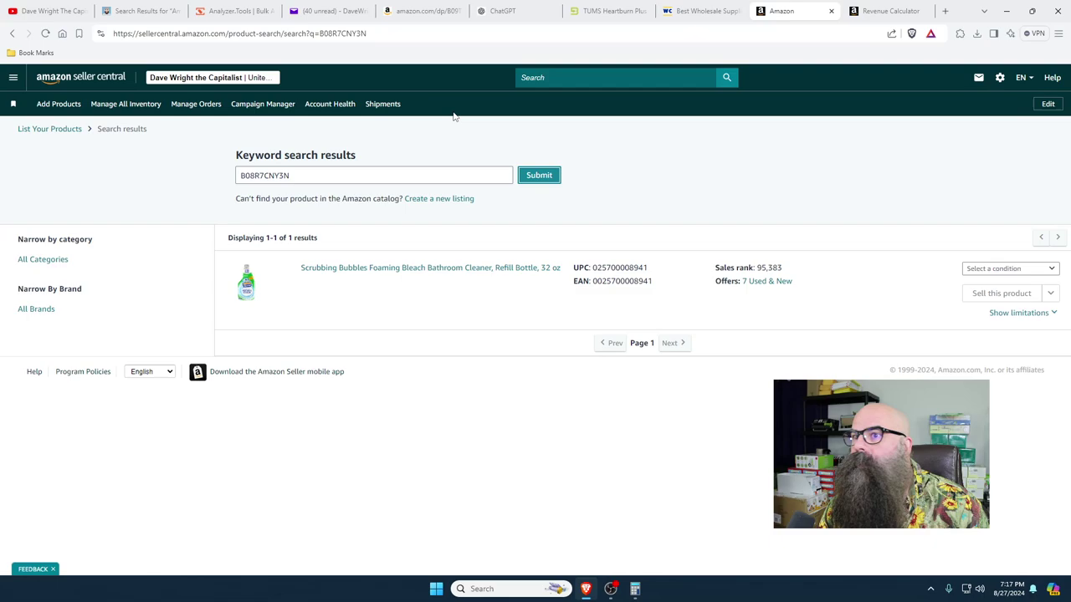
triple_click(327, 180)
right_click(256, 178)
left_click(294, 269)
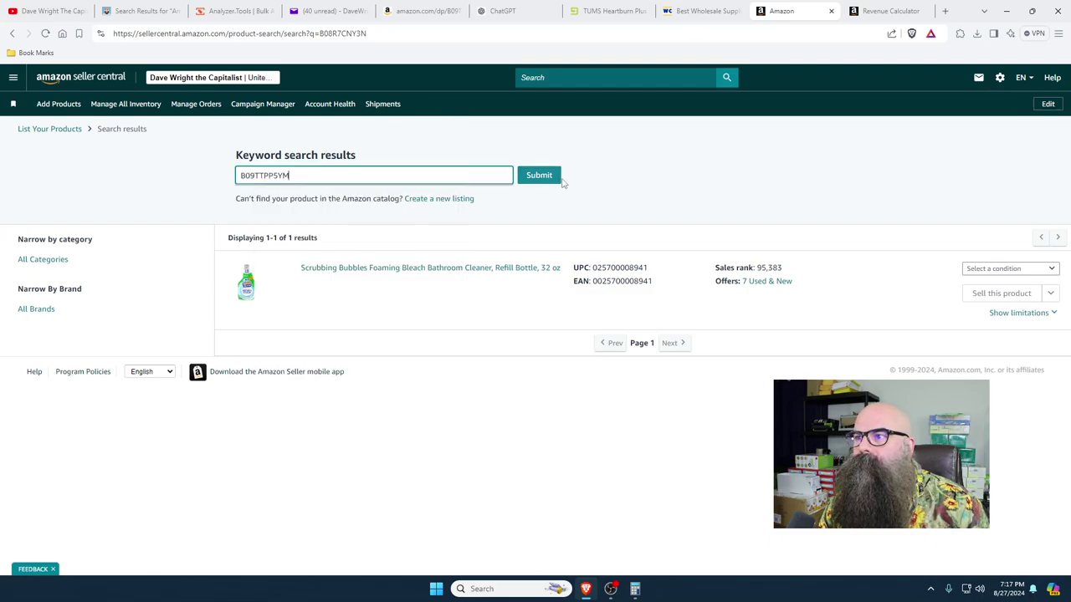
left_click(552, 178)
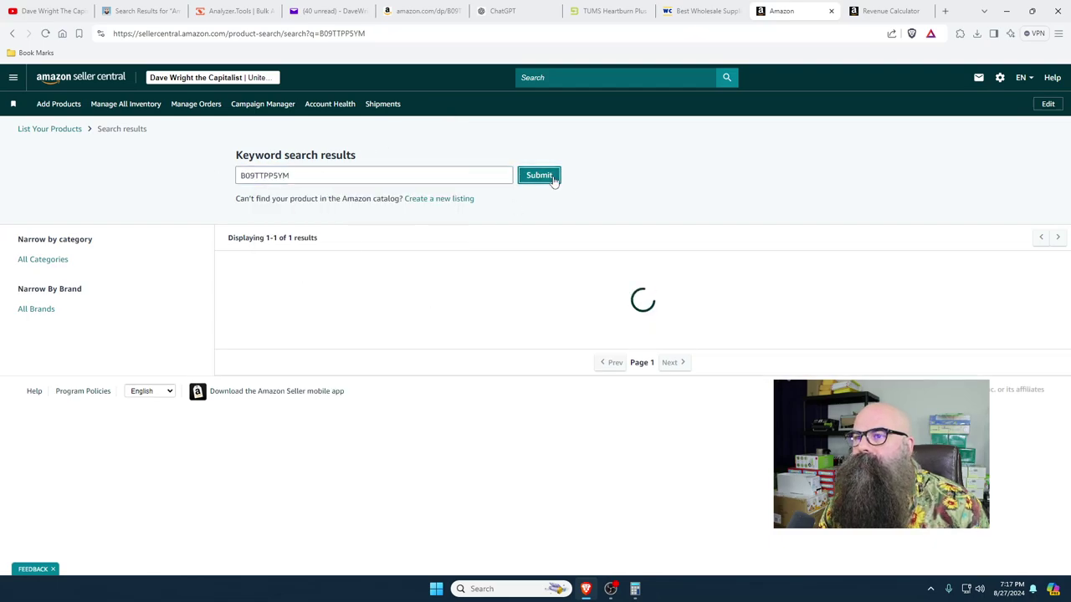
- Load the Scrubbing Bubbles four-pack into the Revenue Calculator by searching for ASIN B09TTPP5YM
left_click(866, 11)
scroll(205, 209, "up", 4)
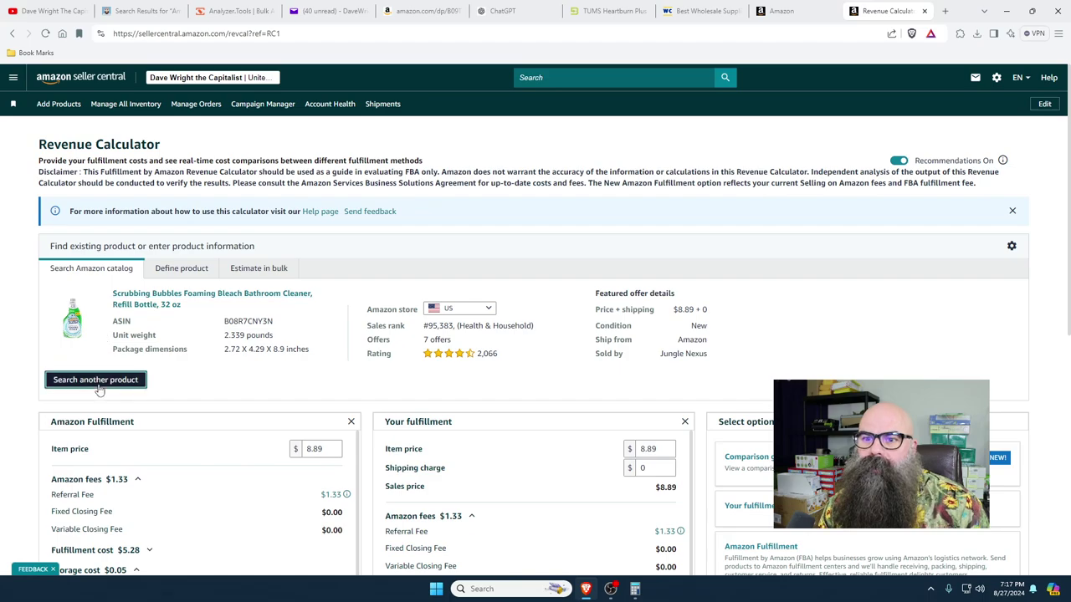
left_click(95, 380)
left_click(188, 345)
right_click(188, 343)
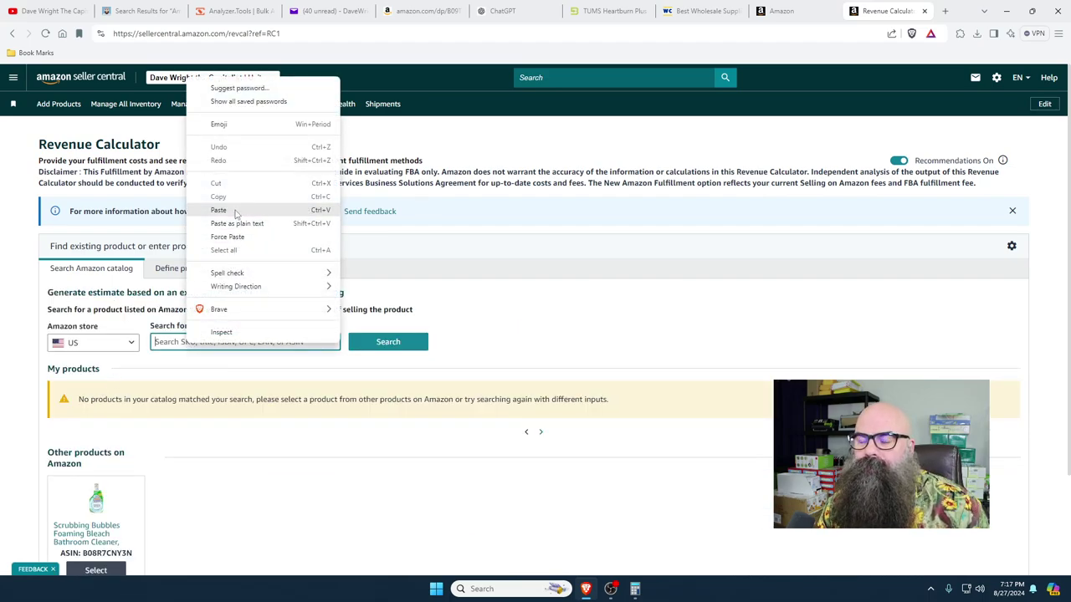
left_click(233, 211)
left_click(387, 338)
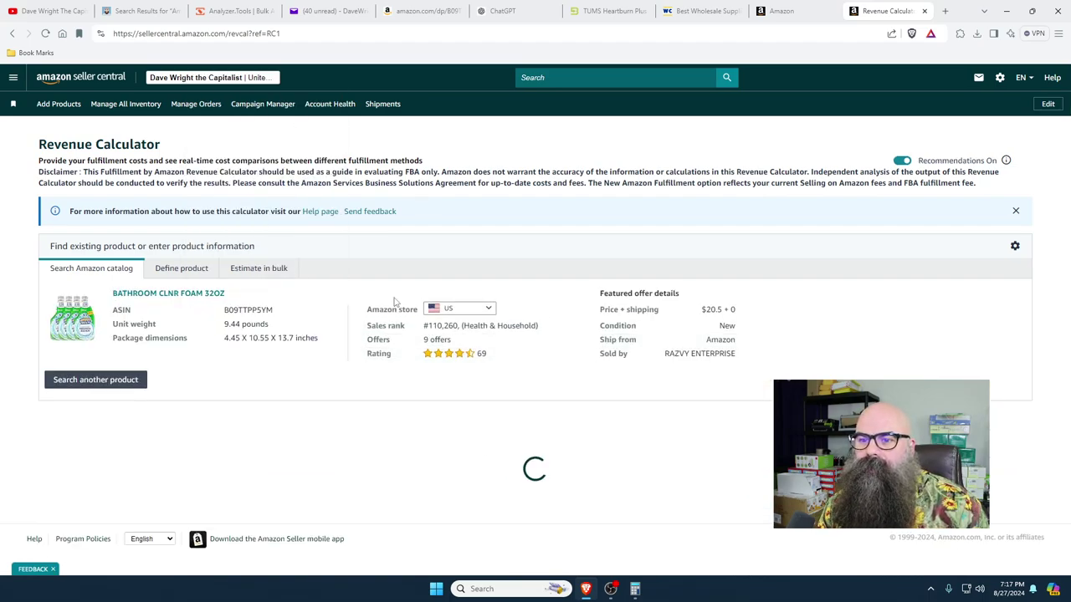
- Check the four-pack's wholesale price in the email, and set the Revenue Calculator's cost of goods sold to $4.75 and miscellaneous cost to $1.55
key("ctrl+4")
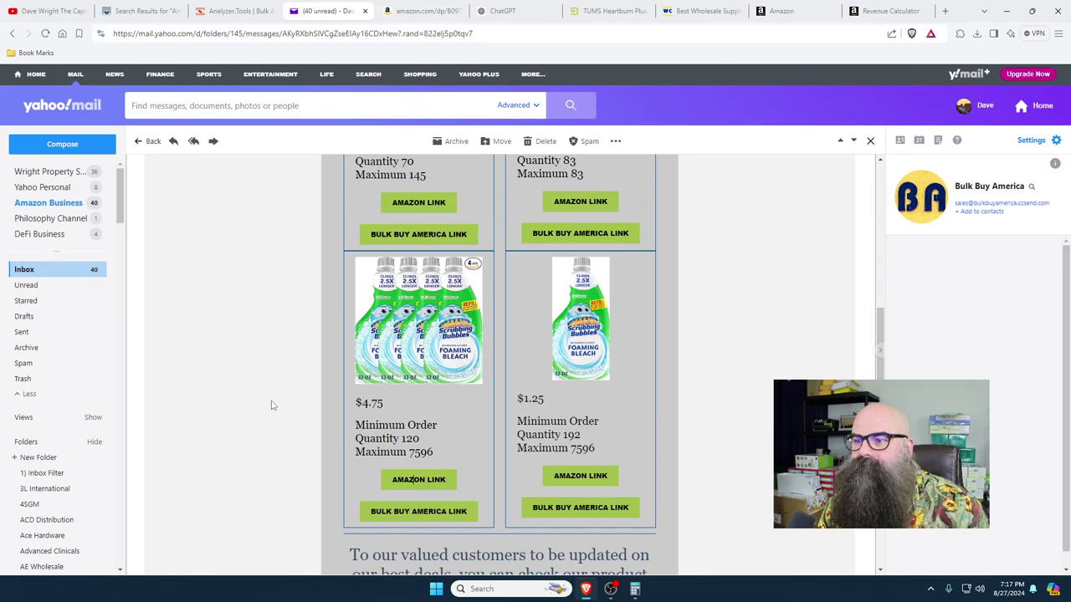
left_click(874, 11)
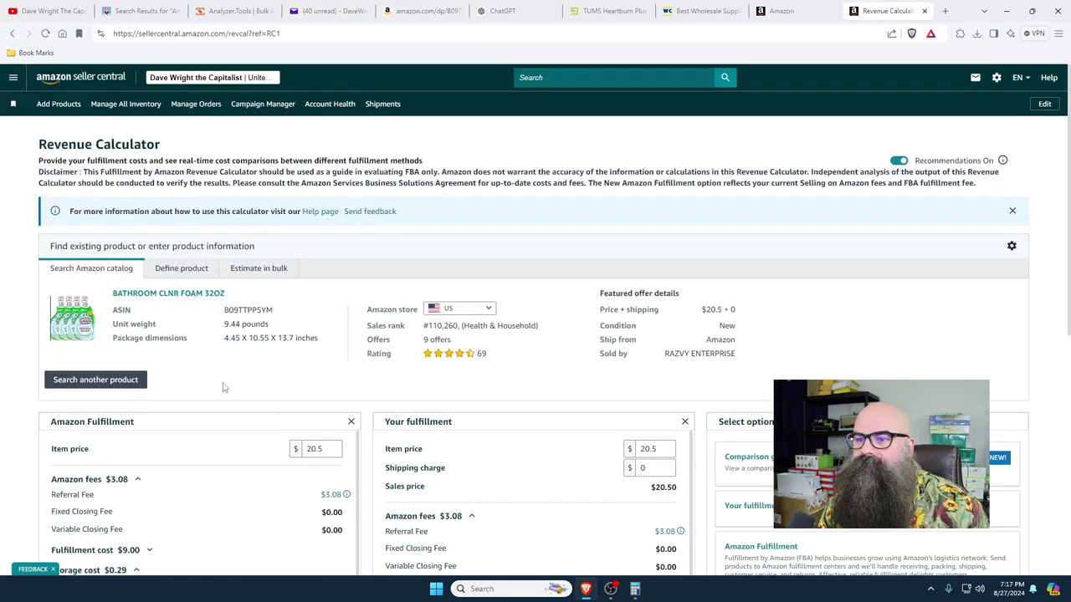
scroll(224, 387, "down", 1)
scroll(386, 435, "down", 2)
scroll(335, 468, "down", 5)
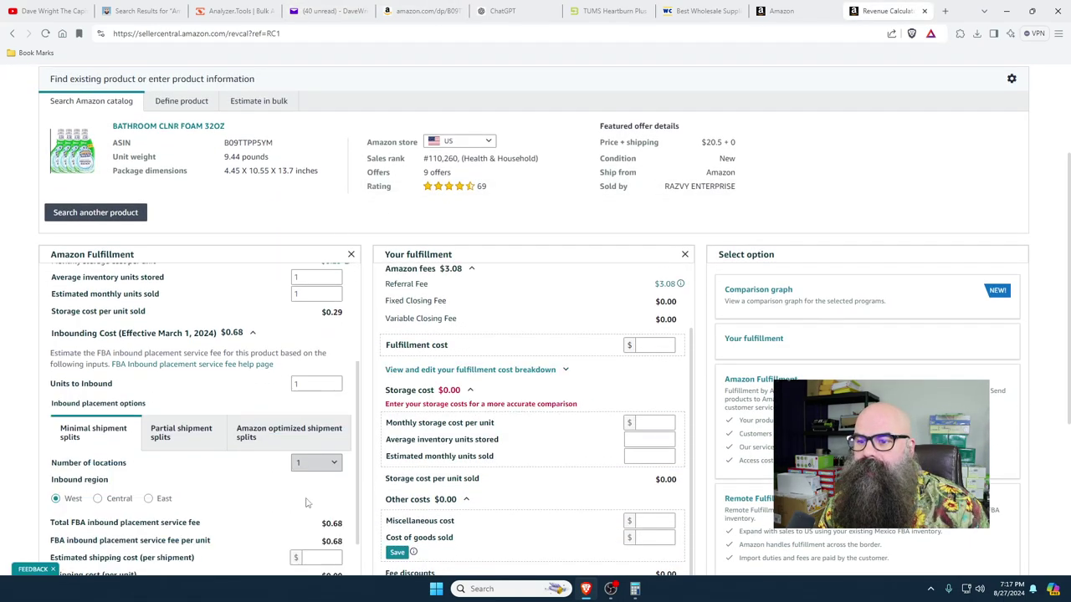
scroll(382, 519, "down", 3)
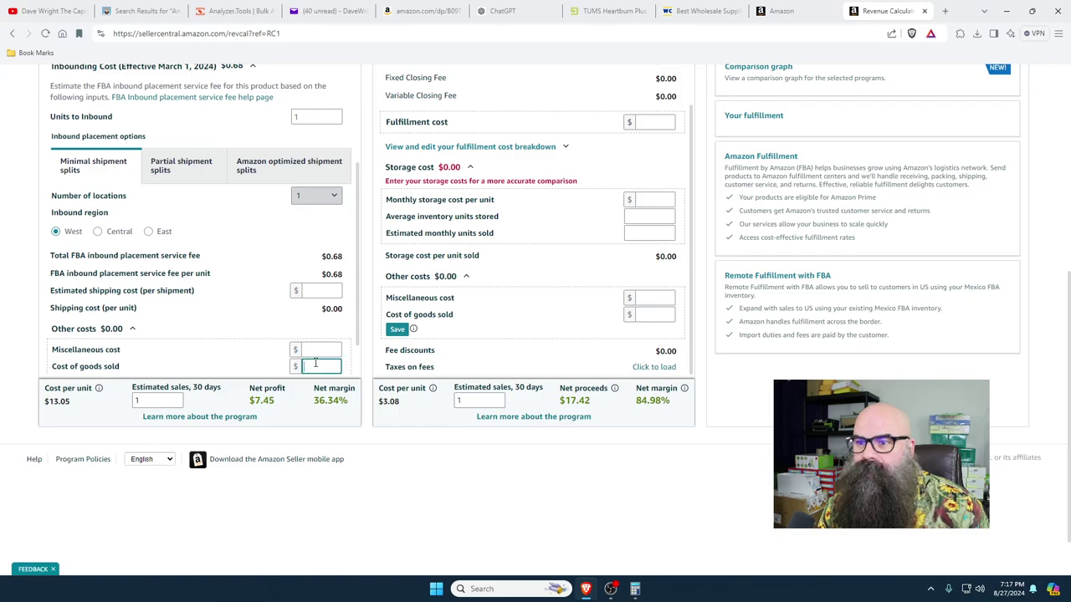
type("4.75")
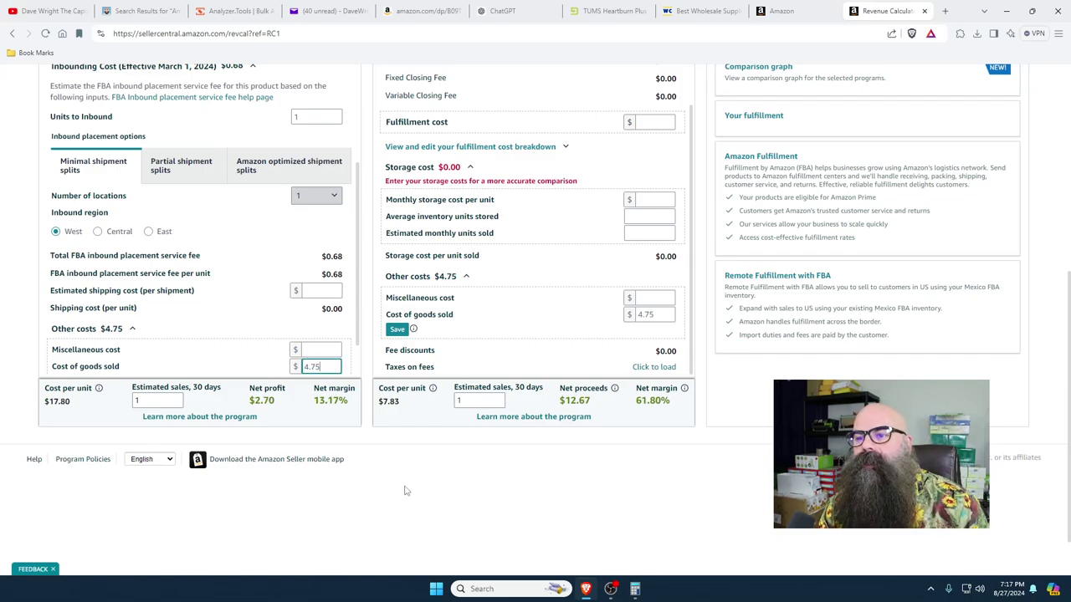
left_click(320, 353)
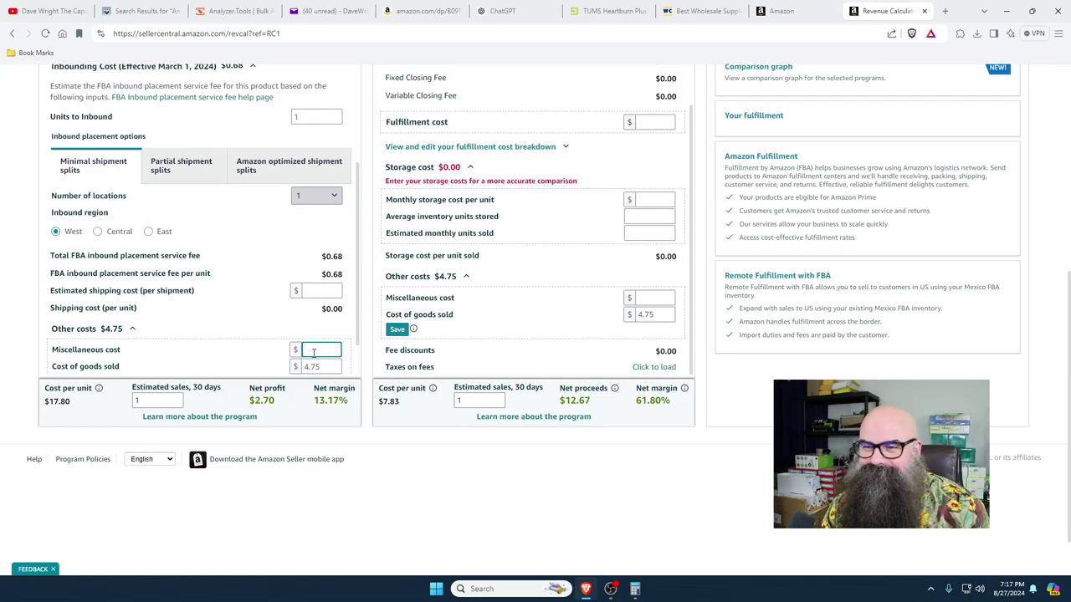
type("1.55")
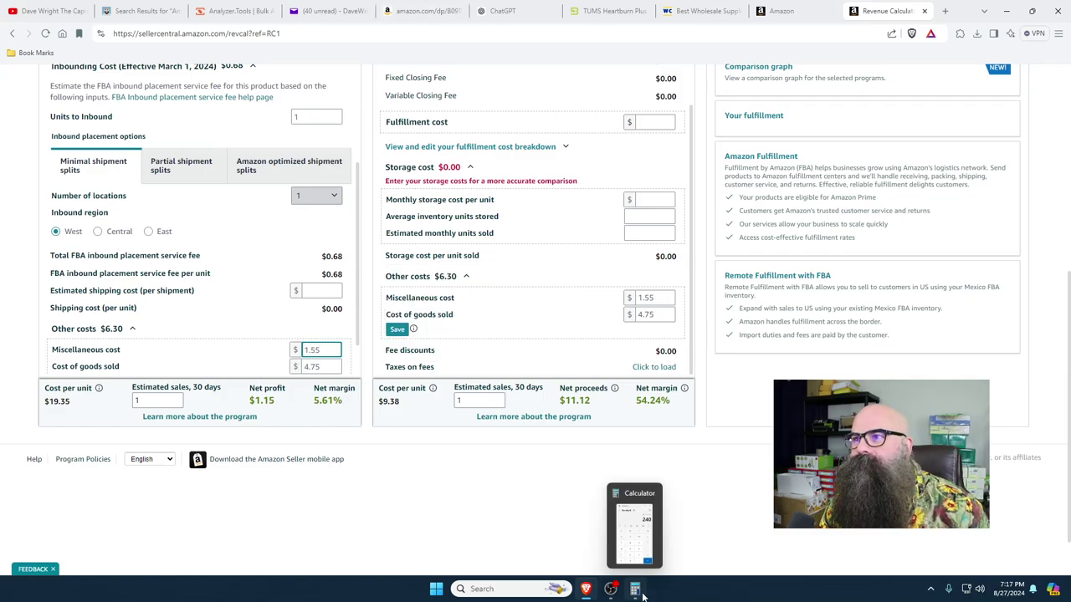
- Compare the four-pack's minimum order terms in the email with its estimated net profit, and clear the desktop Calculator
left_click(327, 11)
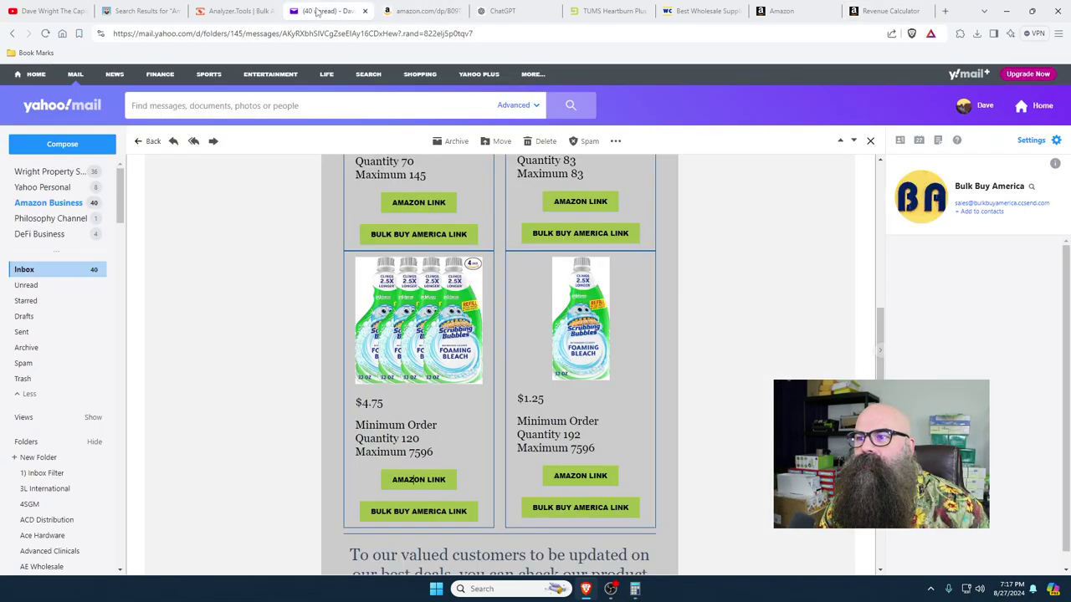
left_click(636, 587)
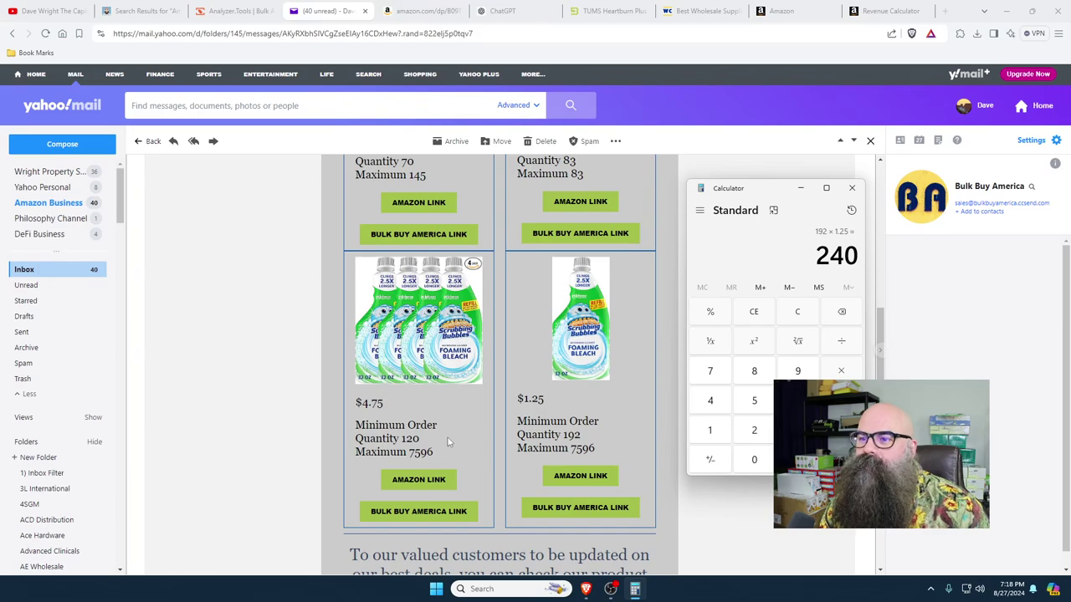
left_click(798, 314)
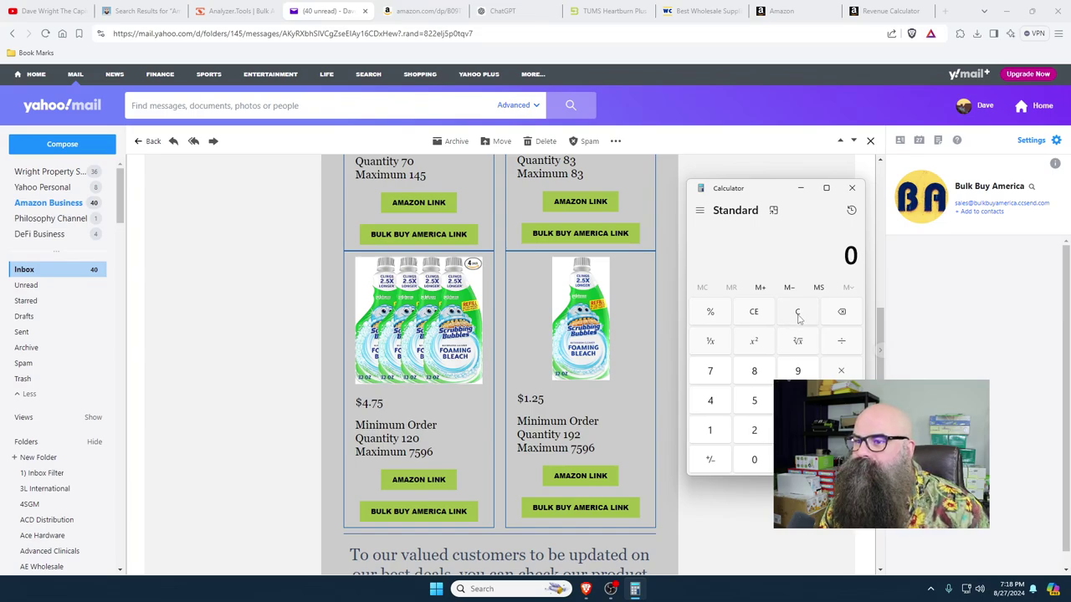
left_click(883, 11)
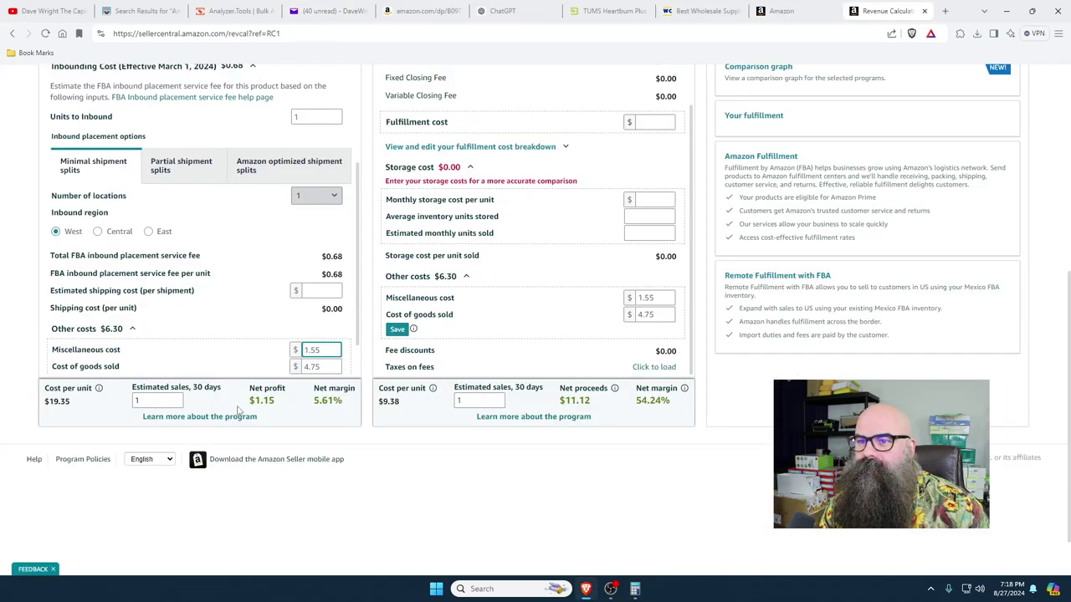
left_click(326, 13)
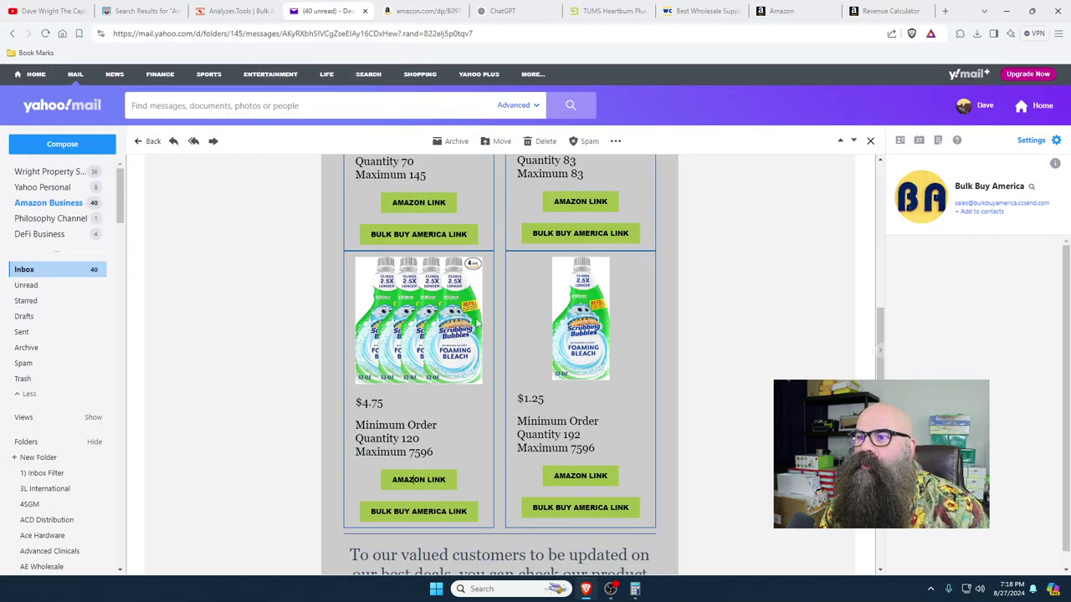
- Calculate the four-pack's minimum order cost in the desktop Calculator as 4.75 × 120
left_click(635, 589)
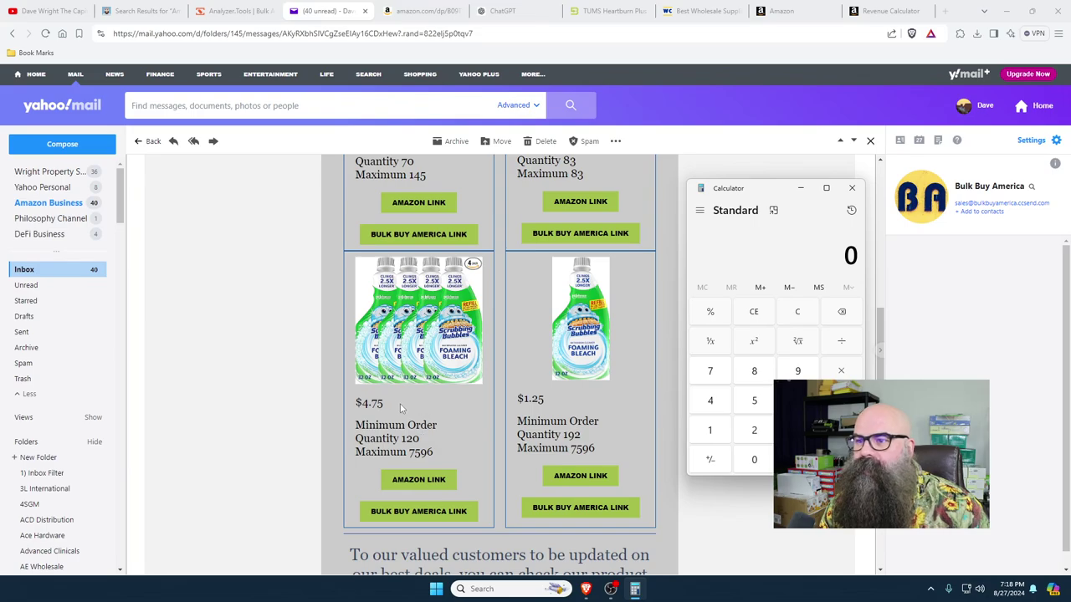
left_click(725, 405)
left_click(798, 460)
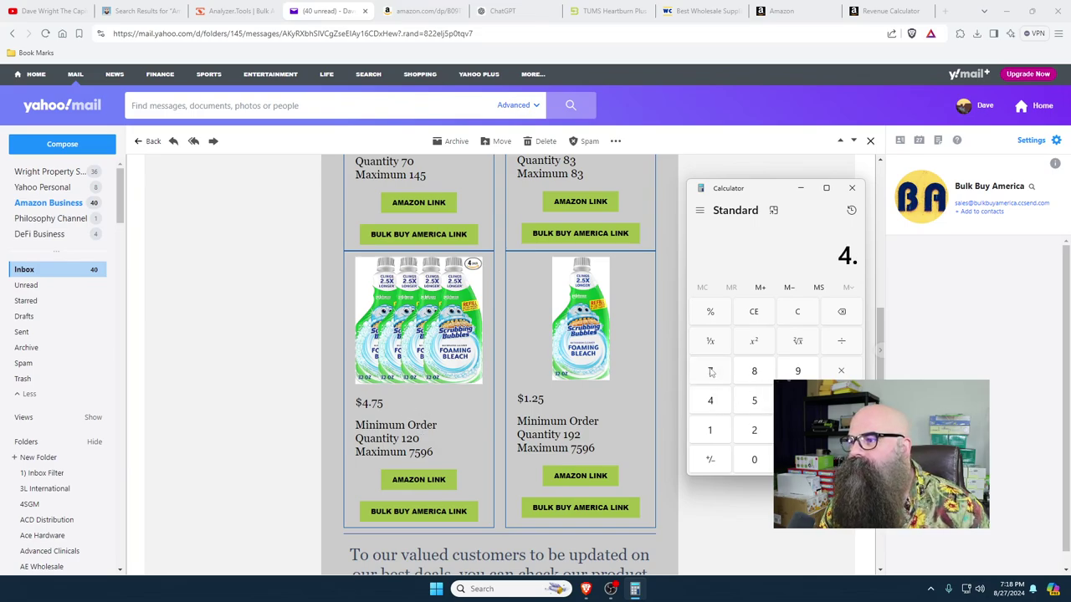
left_click(712, 374)
left_click(752, 402)
left_click(711, 430)
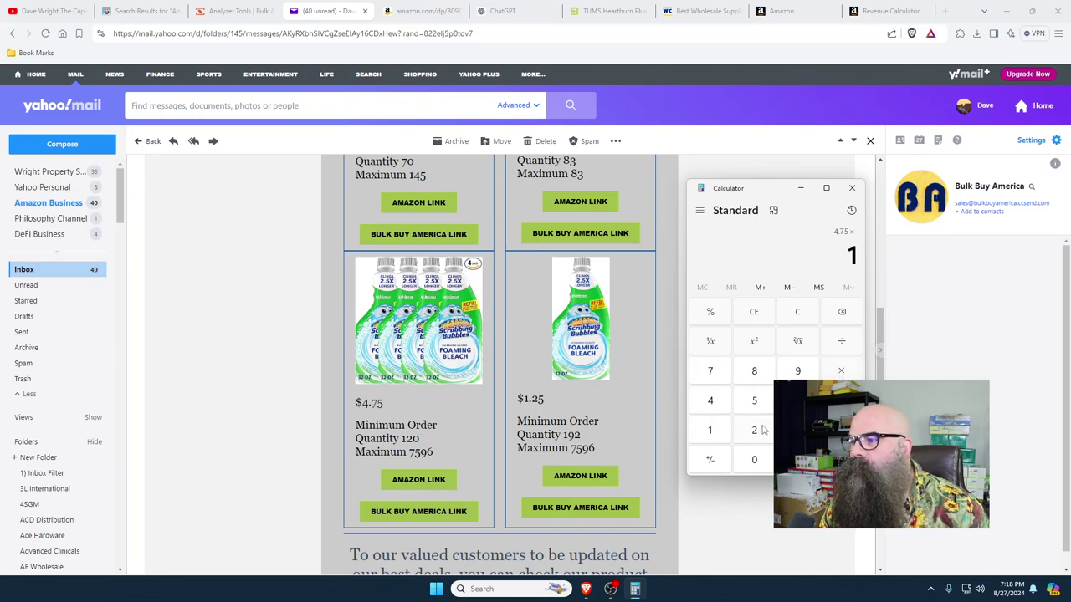
left_click(754, 430)
left_click(753, 459)
left_click(842, 459)
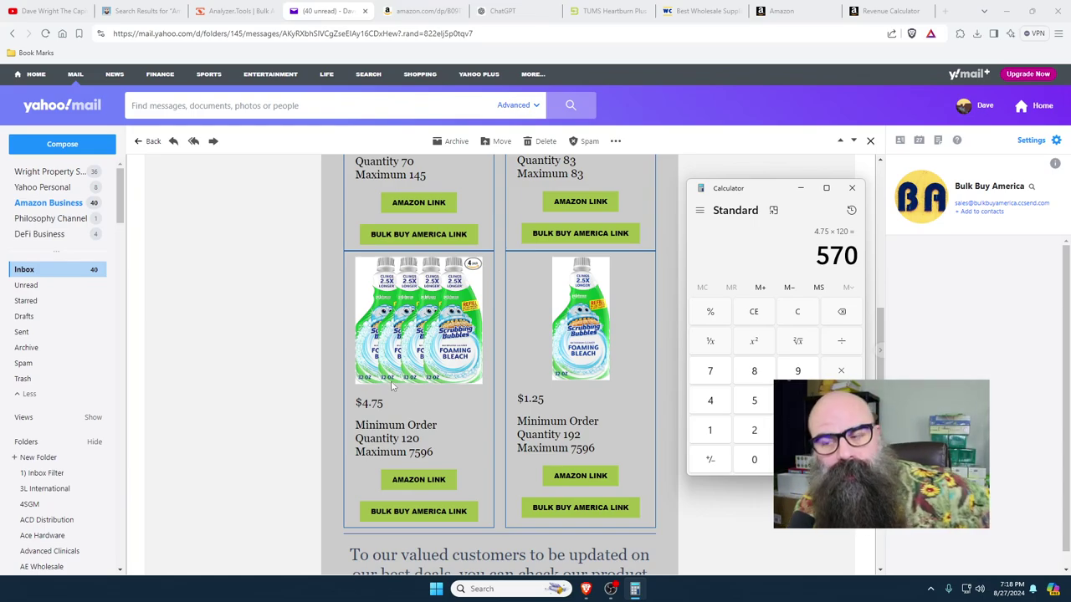
- Check the Bulk Buy America 08-27-2024 scan in Analyzer.Tools and delete the reviewed deals email from the Yahoo inbox
scroll(394, 326, "up", 2)
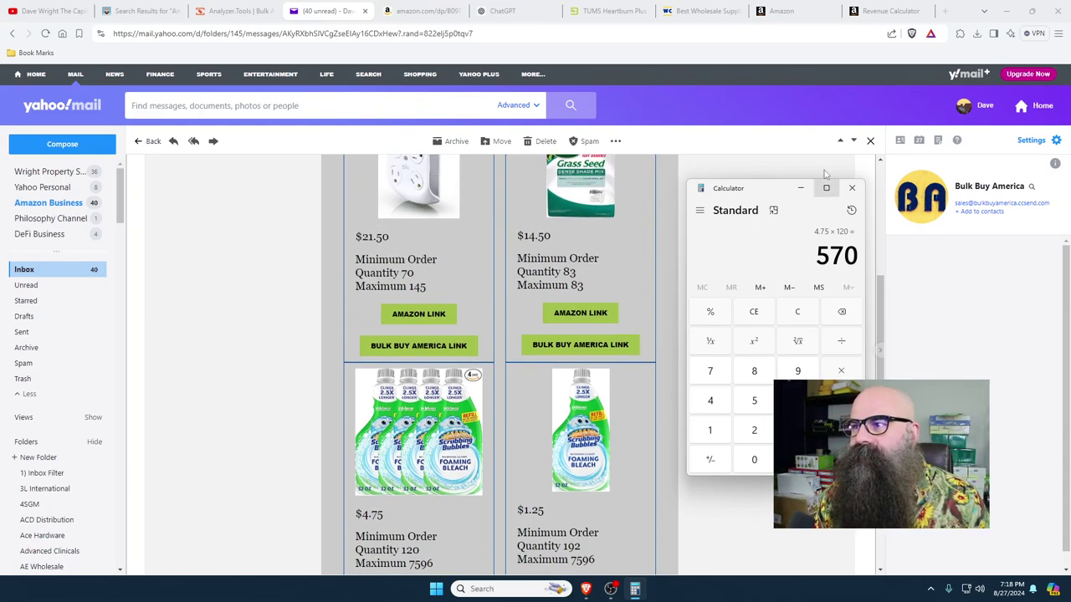
scroll(366, 390, "up", 2)
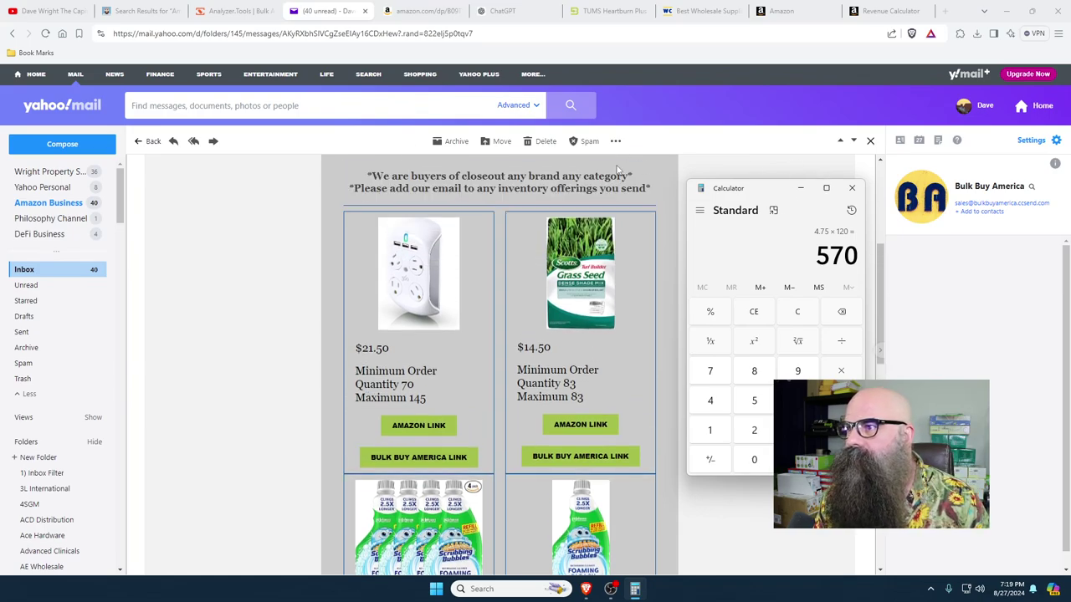
left_click(259, 218)
left_click(234, 11)
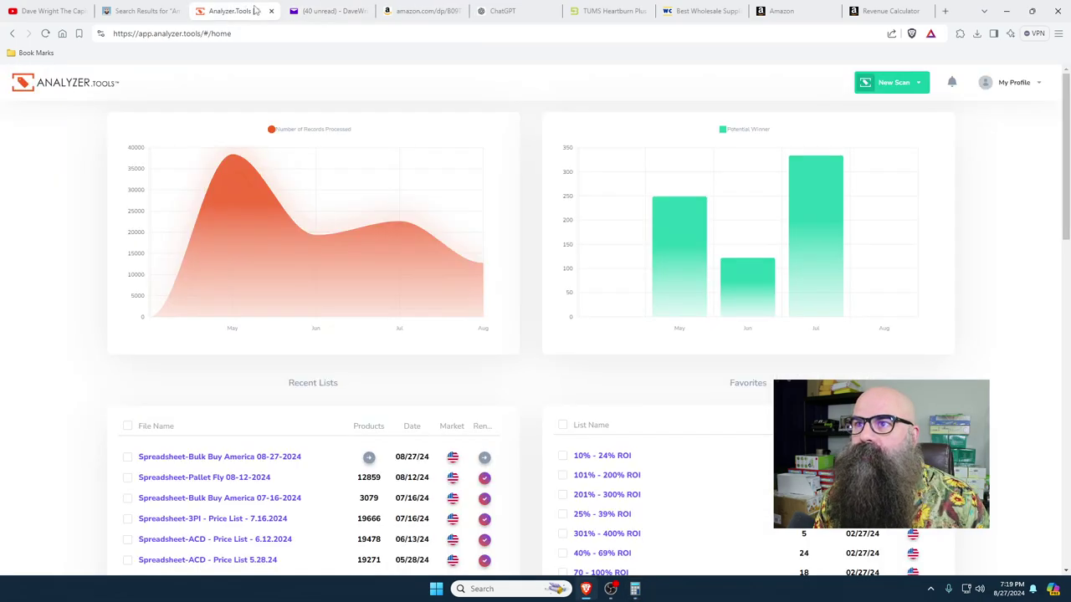
left_click(326, 11)
left_click(542, 142)
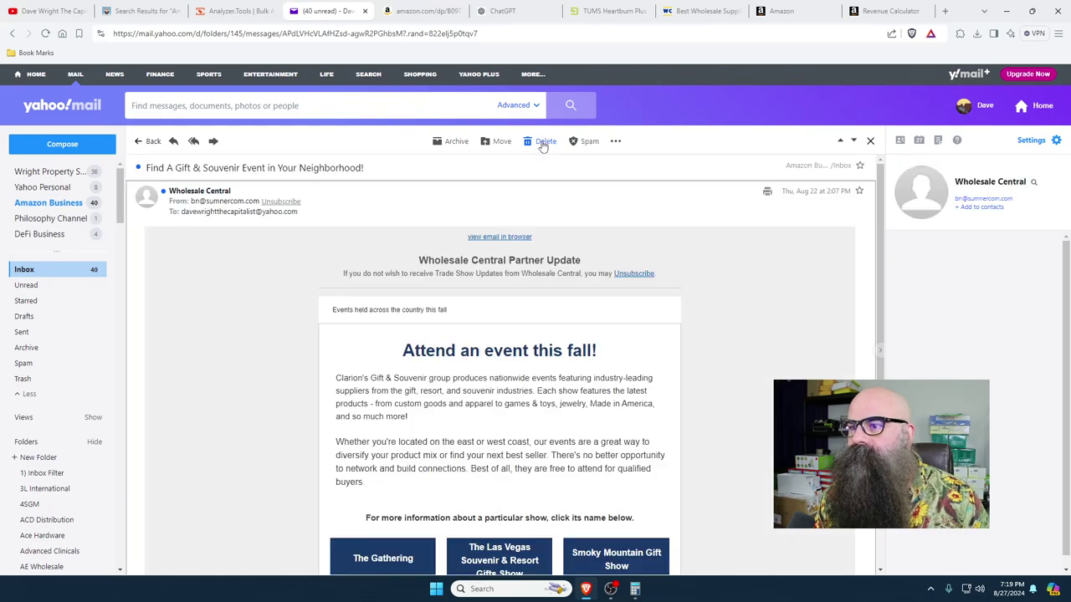
- Skim the Wholesale Central event email, return to the inbox list, and reopen "Find A Gift & Souvenir Event in Your Neighborhood!"
scroll(502, 360, "down", 3)
scroll(502, 359, "up", 3)
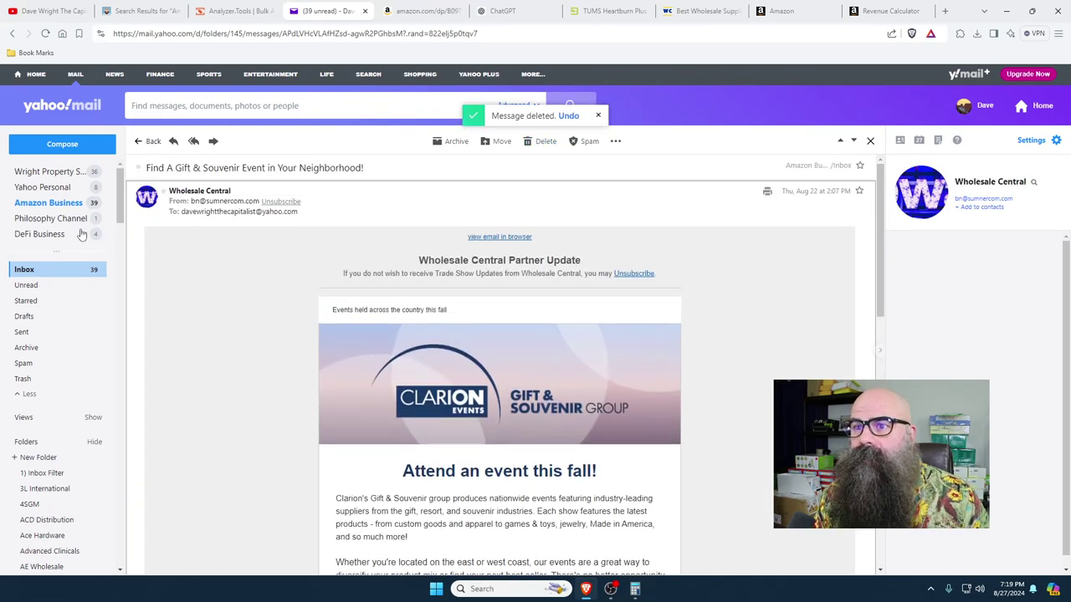
left_click(148, 143)
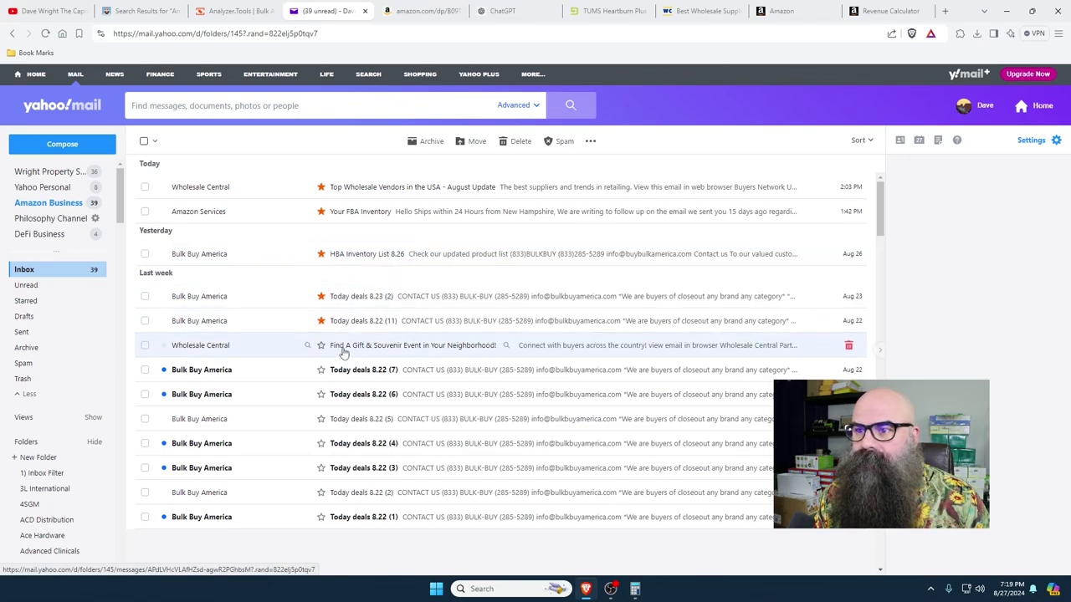
left_click(383, 351)
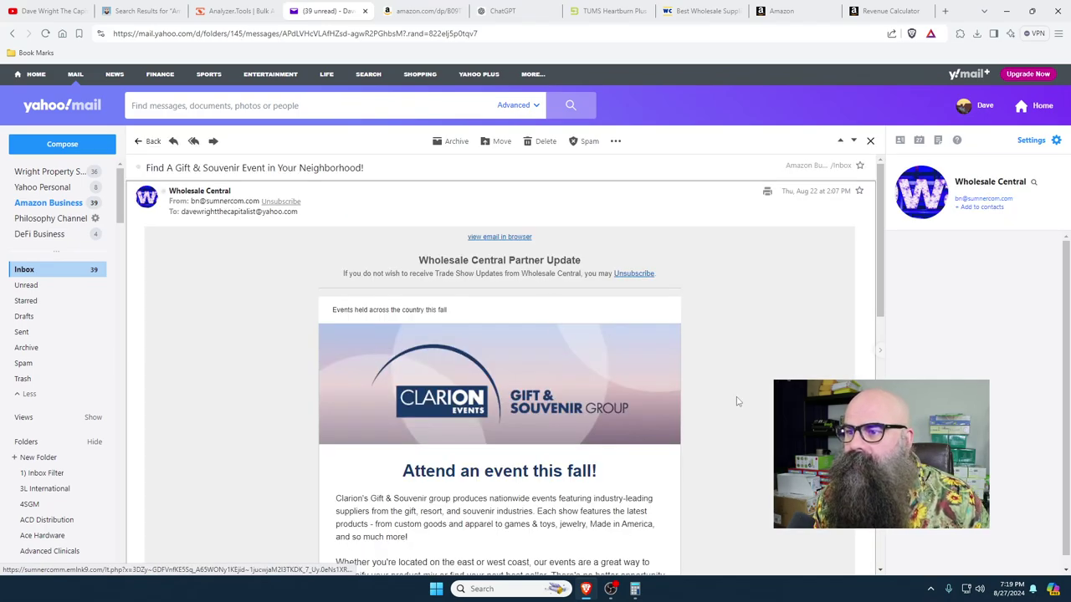
- Skim and delete the Wholesale Central gift and souvenir event email, and review the hand wash and 3M sandpaper deals in the next email
scroll(737, 402, "down", 5)
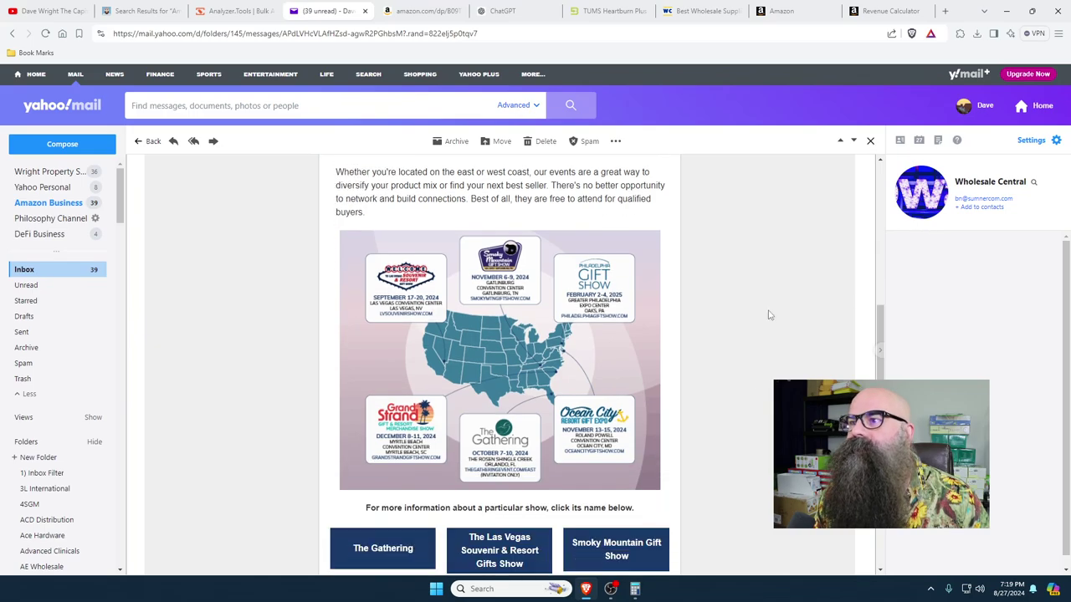
left_click(546, 140)
scroll(803, 376, "down", 3)
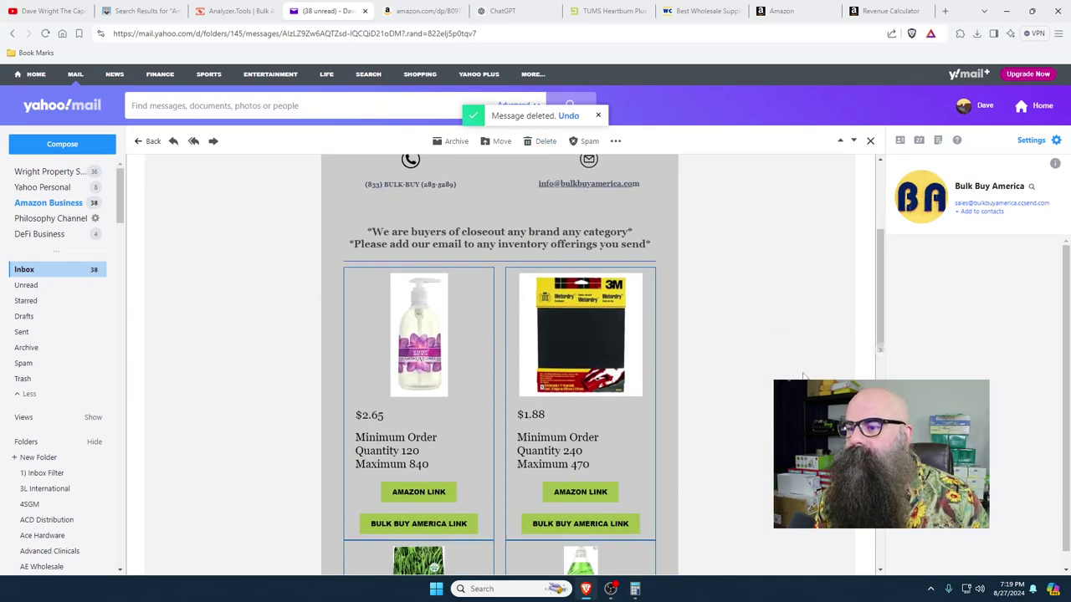
scroll(803, 377, "down", 3)
scroll(533, 362, "up", 2)
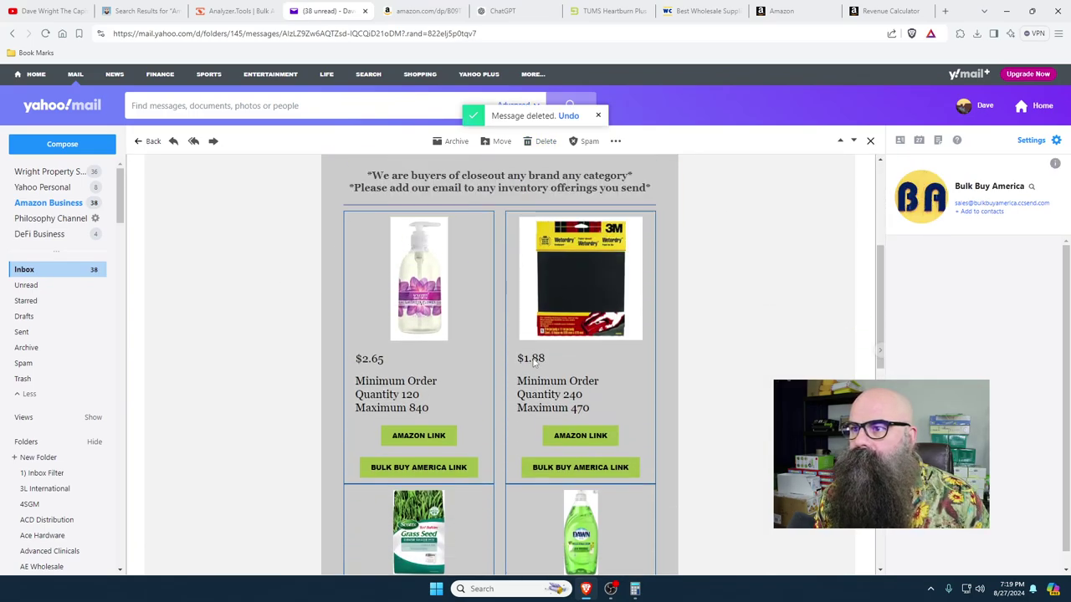
scroll(533, 361, "up", 1)
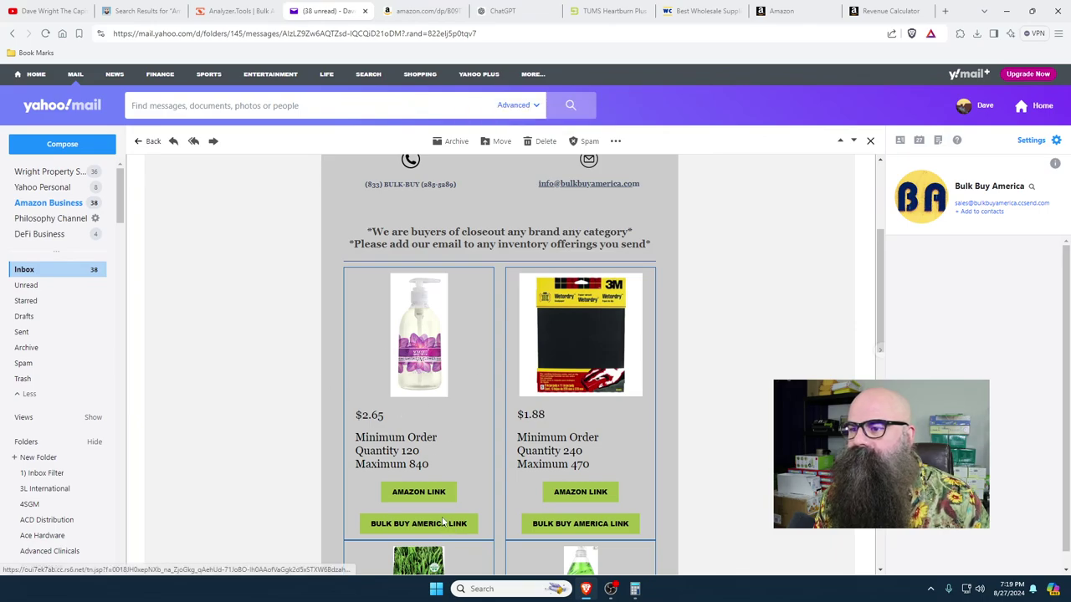
- Check the hand wash's Amazon listing after entering the image-verification characters, and close the open Amazon product pages
left_click(415, 497)
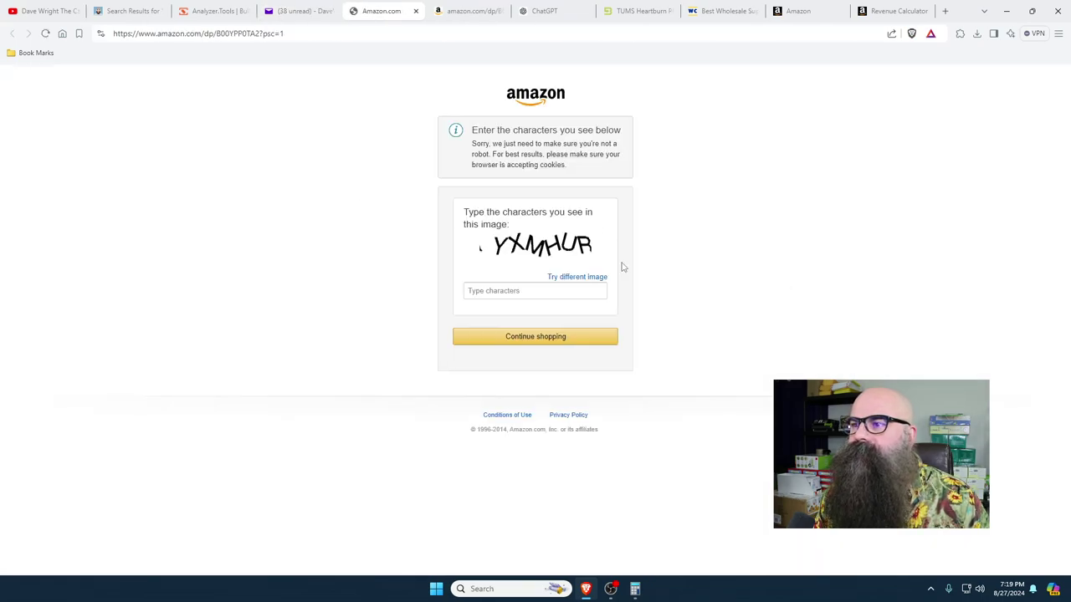
left_click(503, 292)
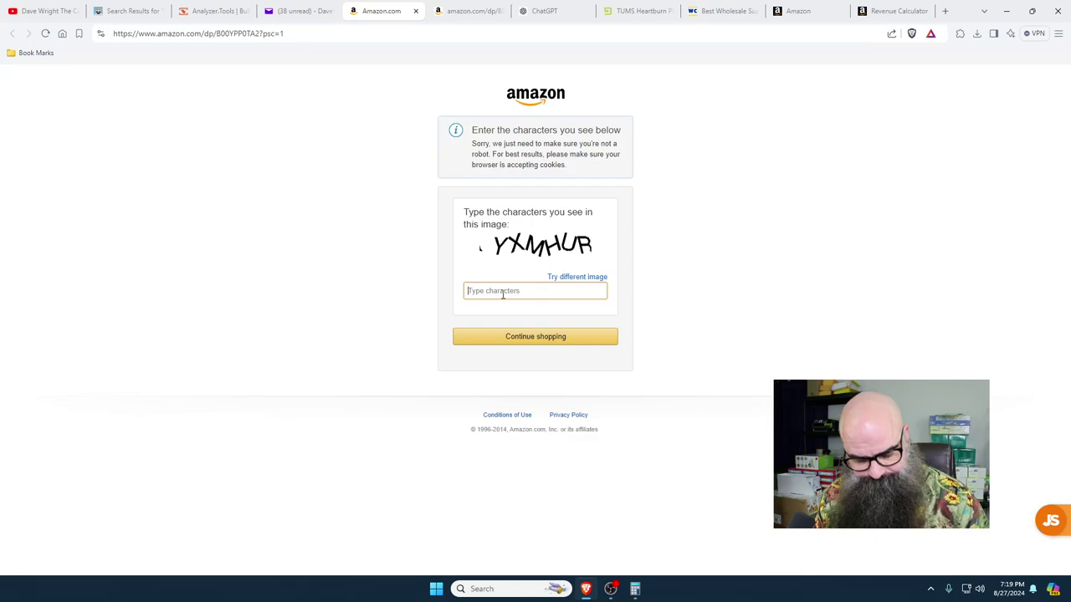
type("YXM")
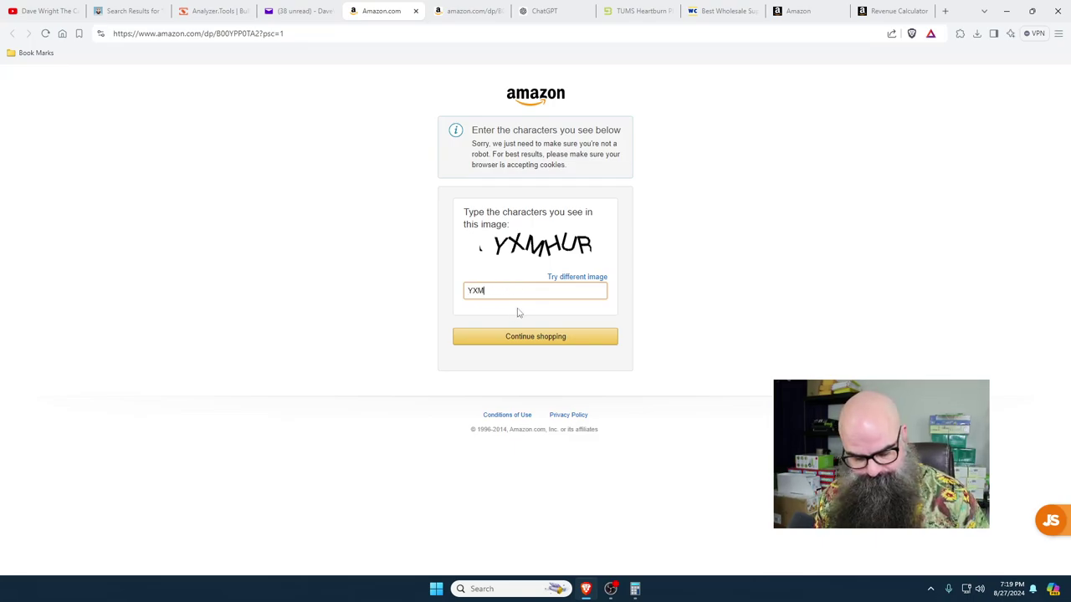
type("HU")
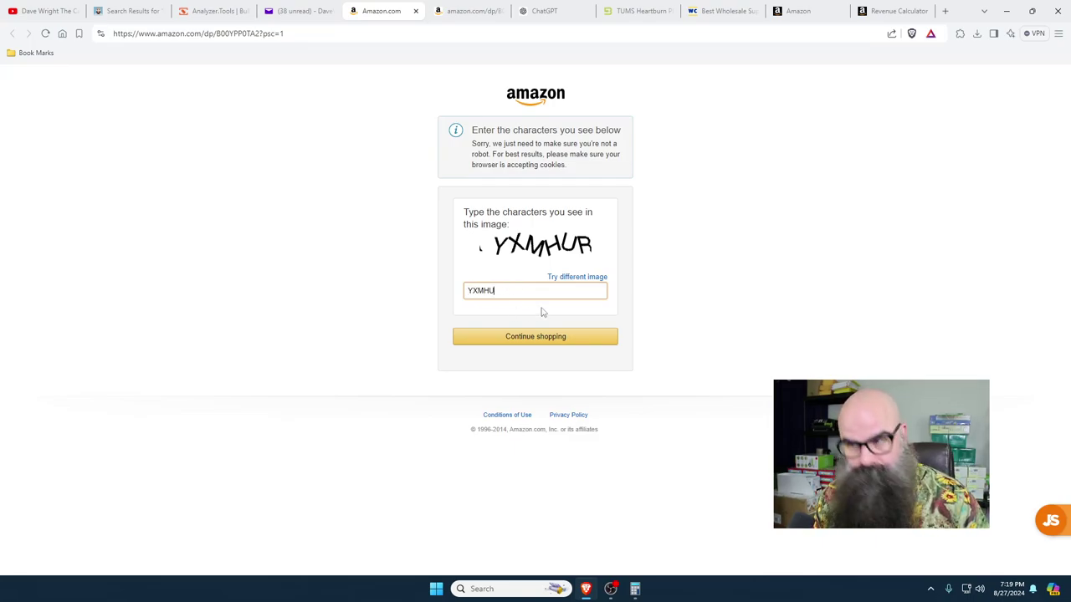
type("R")
left_click(541, 339)
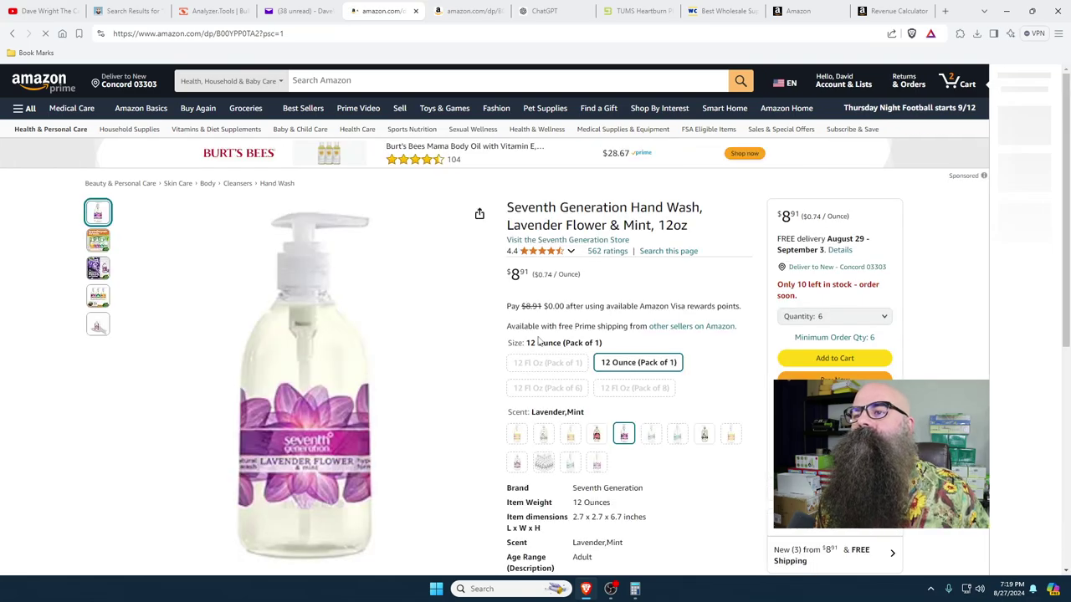
left_click(416, 11)
left_click(416, 11)
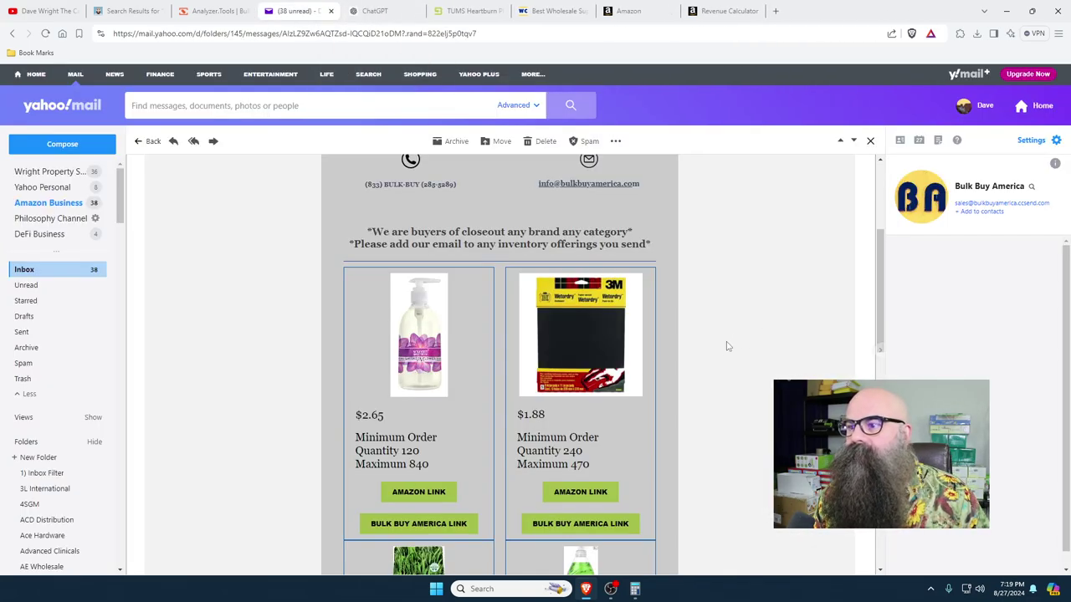
- Check the 3M sandpaper's Amazon listing after entering the image-verification characters, and close the page
scroll(727, 347, "down", 2)
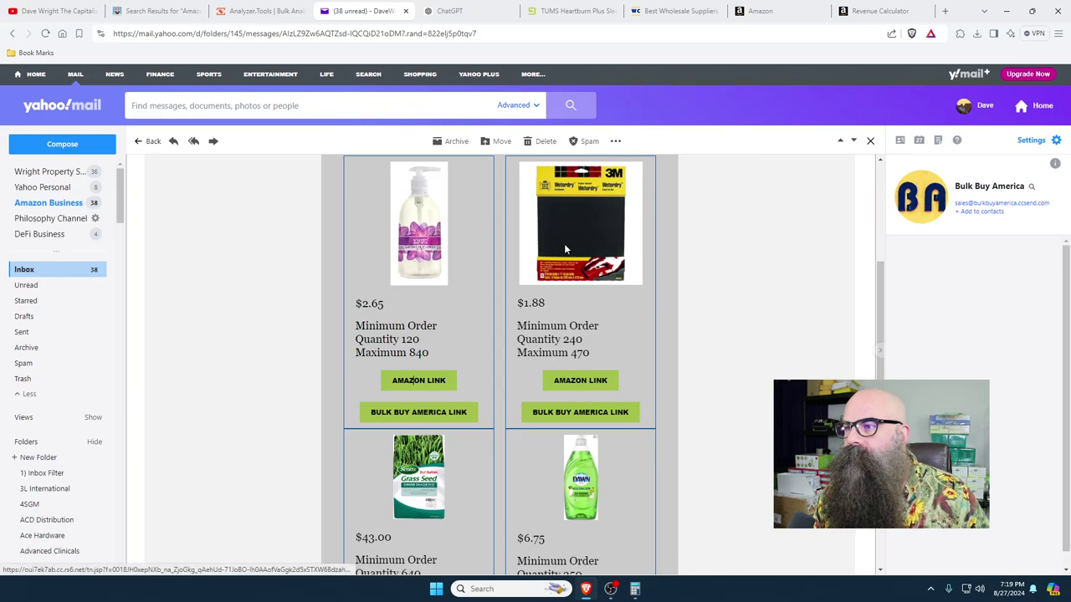
left_click(581, 383)
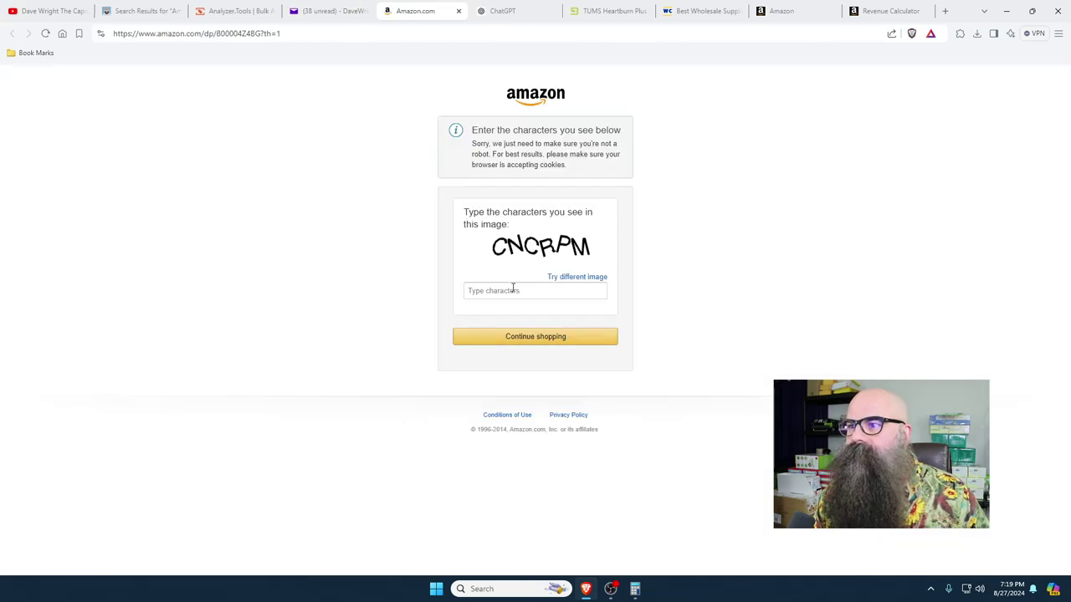
left_click(512, 289)
type("c")
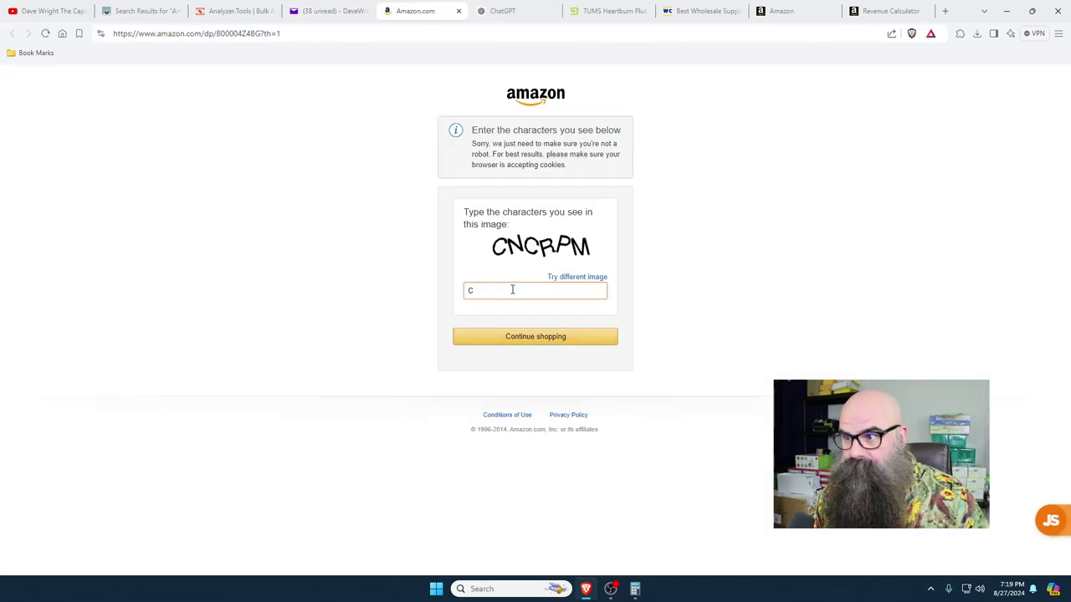
type("NC")
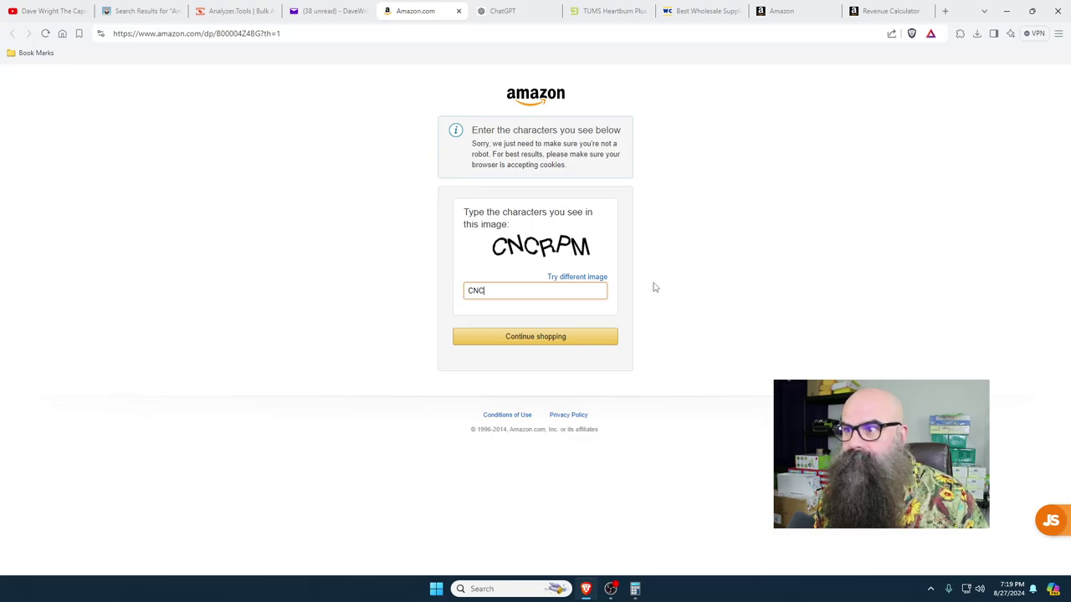
type("RPM")
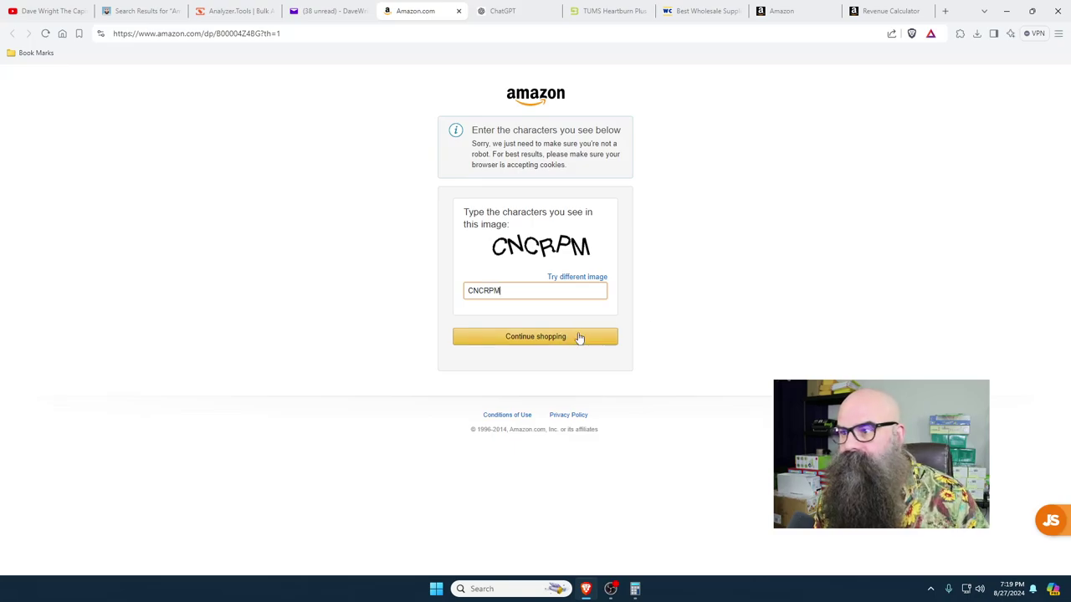
left_click(563, 338)
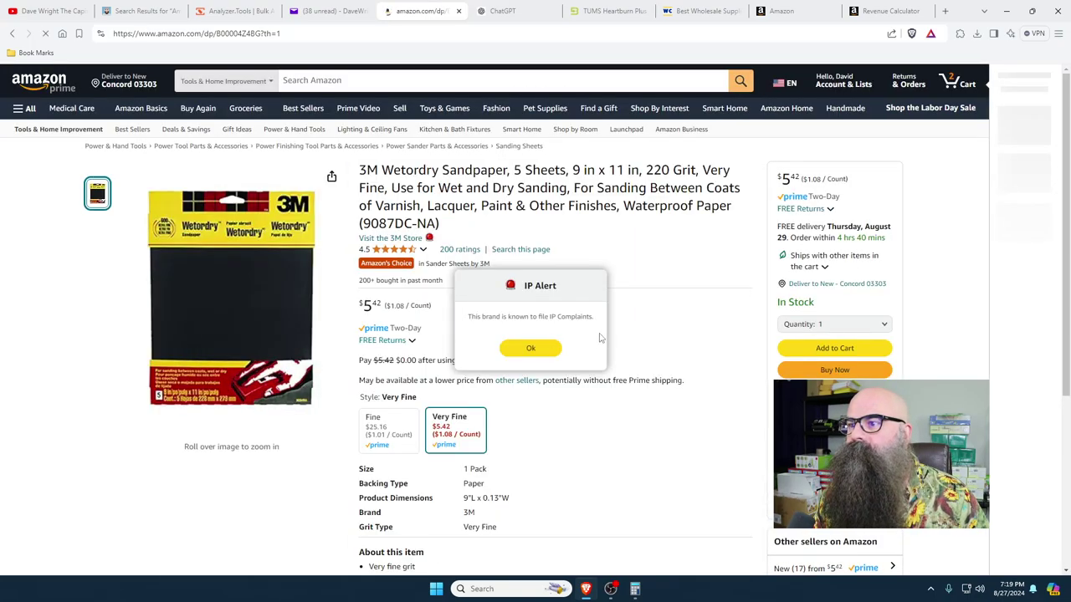
left_click(459, 12)
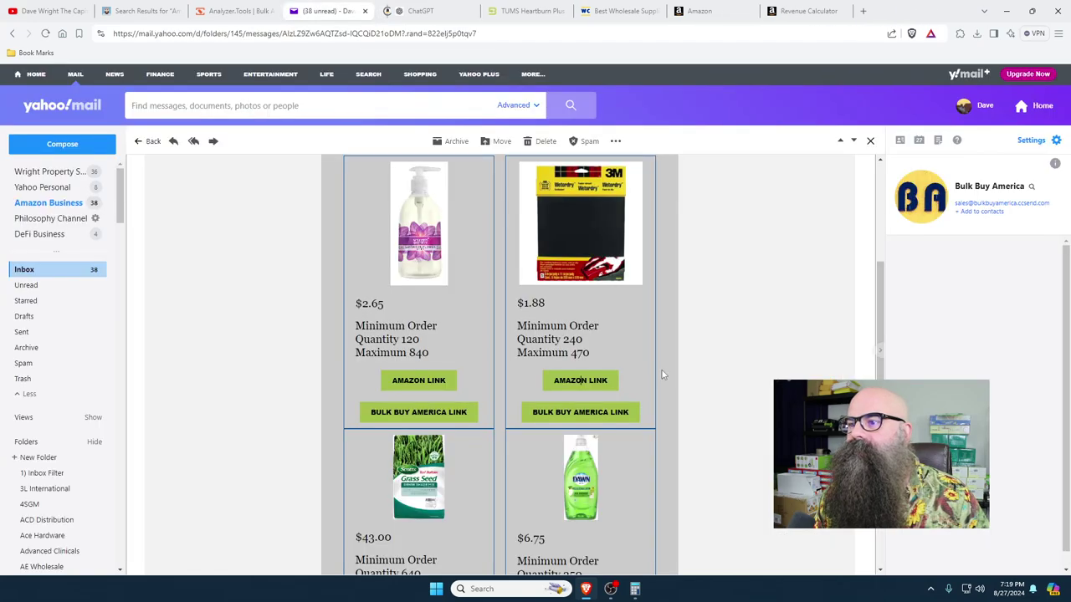
- Review the grass seed and Dawn deals, and delete this email and the following one repeating the same products
scroll(600, 420, "down", 3)
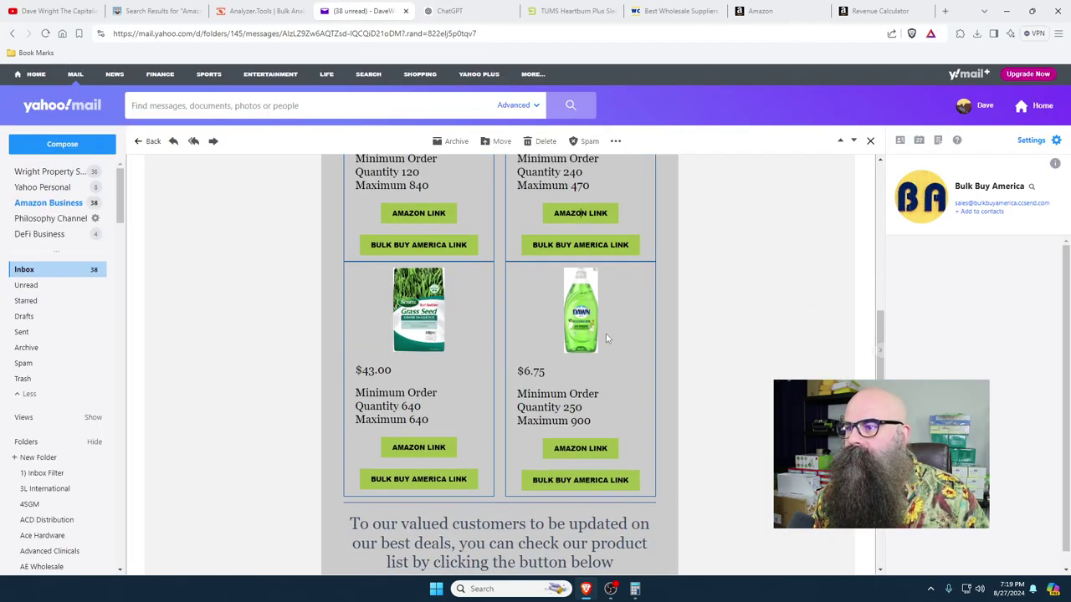
left_click(546, 142)
scroll(753, 360, "down", 5)
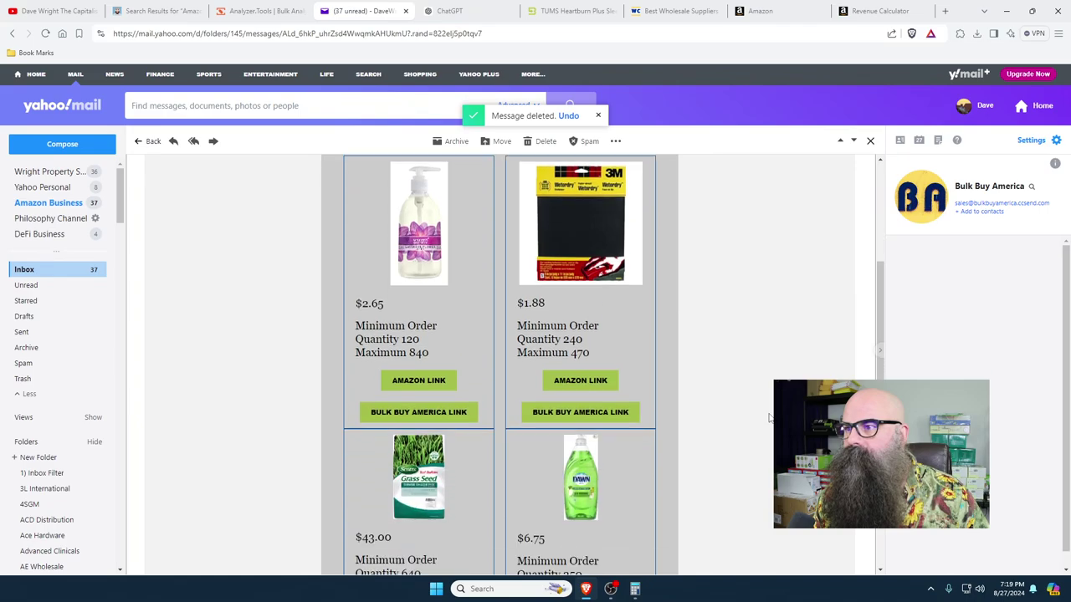
scroll(768, 417, "down", 2)
left_click(543, 142)
- Review the Bulk Buy America email offering Roman PRO-838, general purpose fertilizer and a $71.48 jug, and delete it
scroll(753, 343, "down", 3)
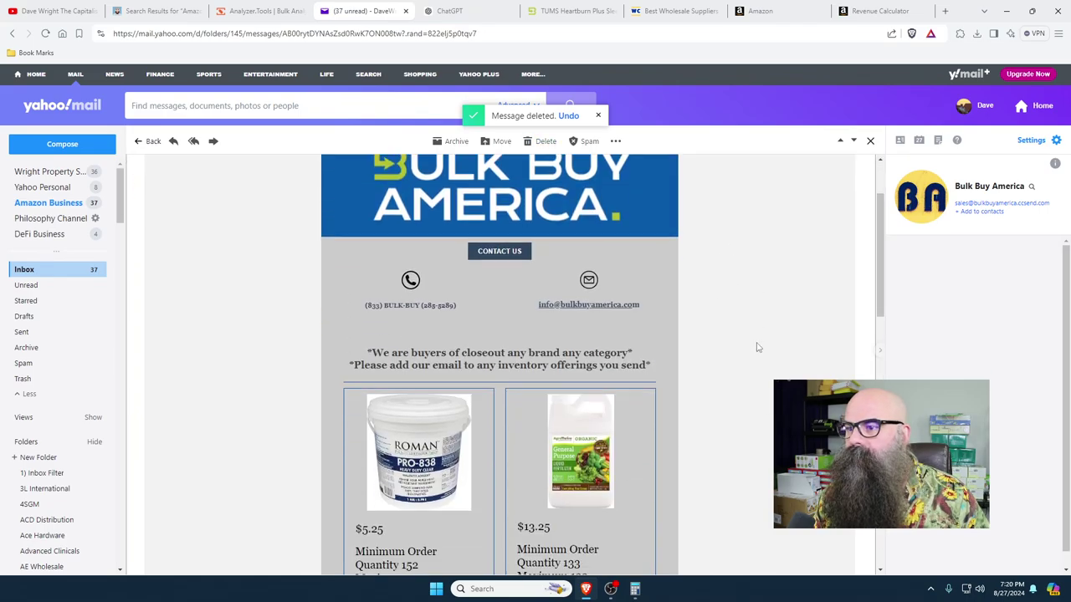
scroll(757, 347, "down", 4)
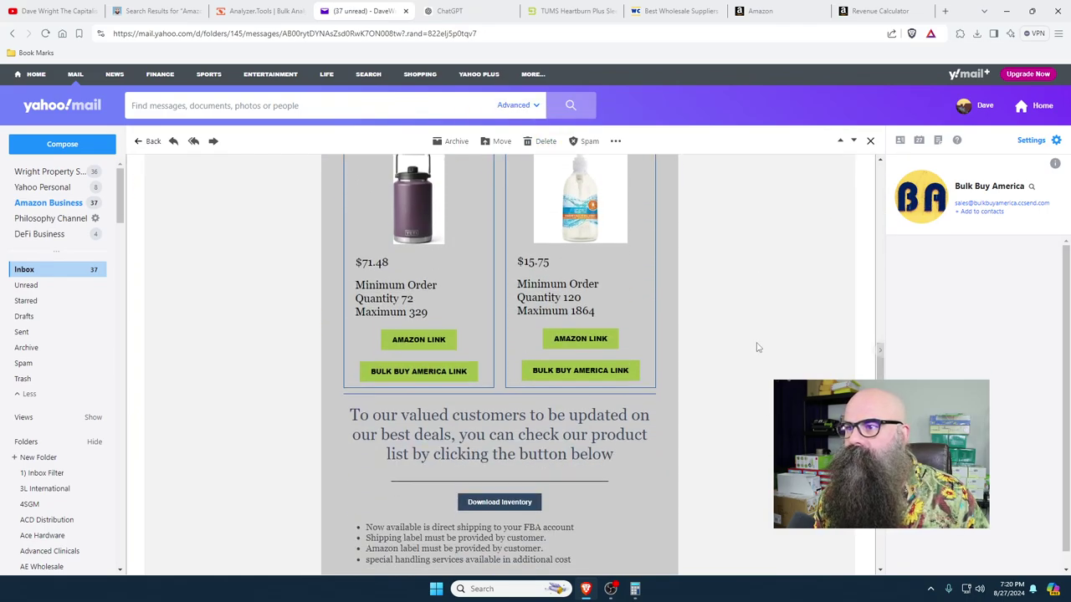
left_click(546, 141)
left_click(267, 11)
left_click(342, 11)
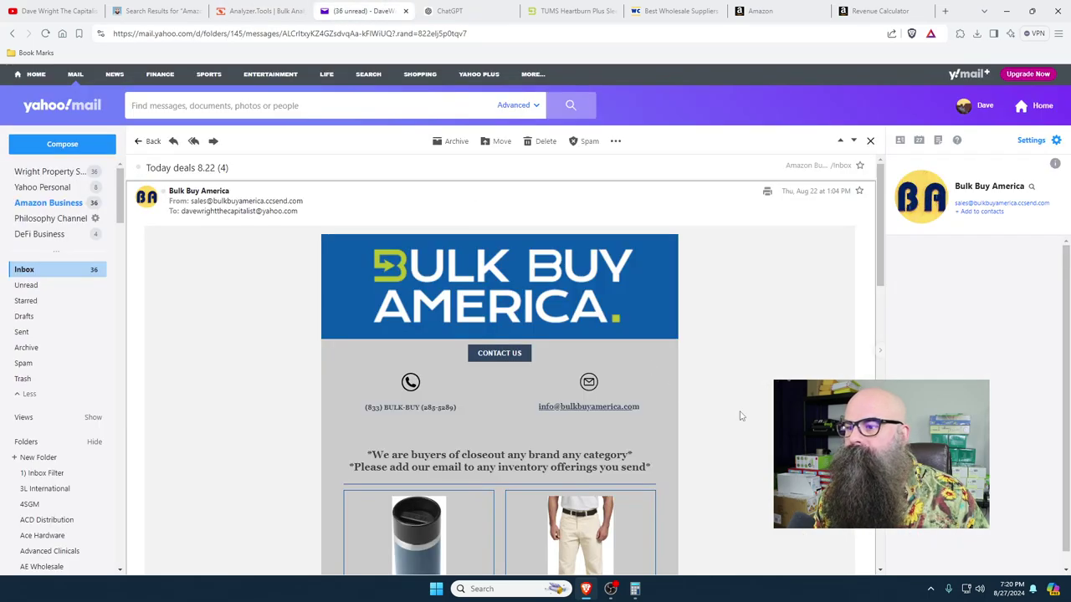
- Review the deals in "Today deals 8.22 (4)", down to the grass seed and key organizer, and delete the email
scroll(740, 416, "down", 4)
scroll(740, 416, "down", 3)
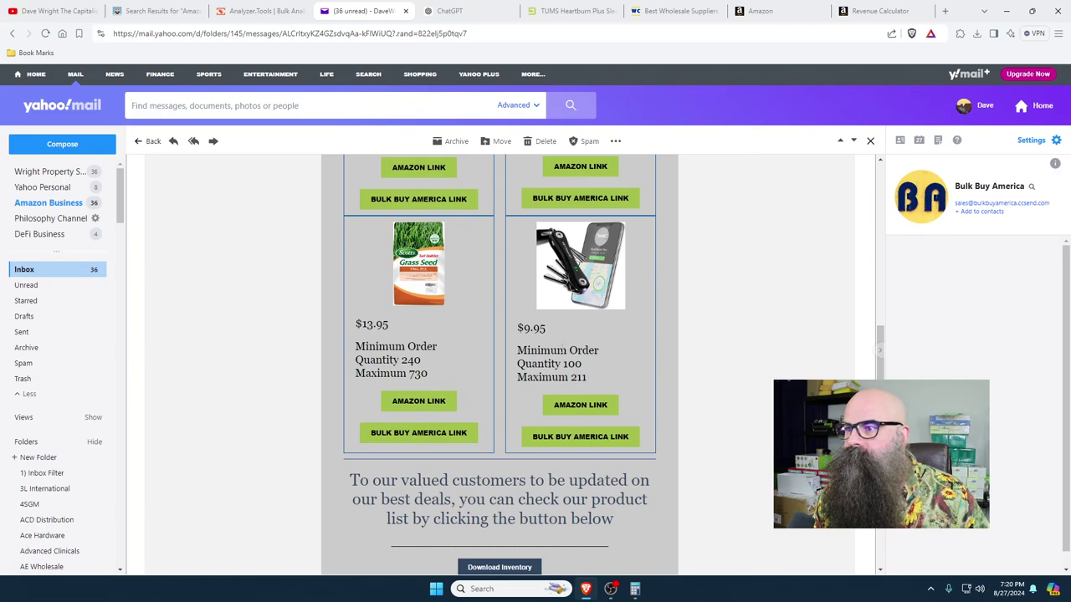
left_click(544, 142)
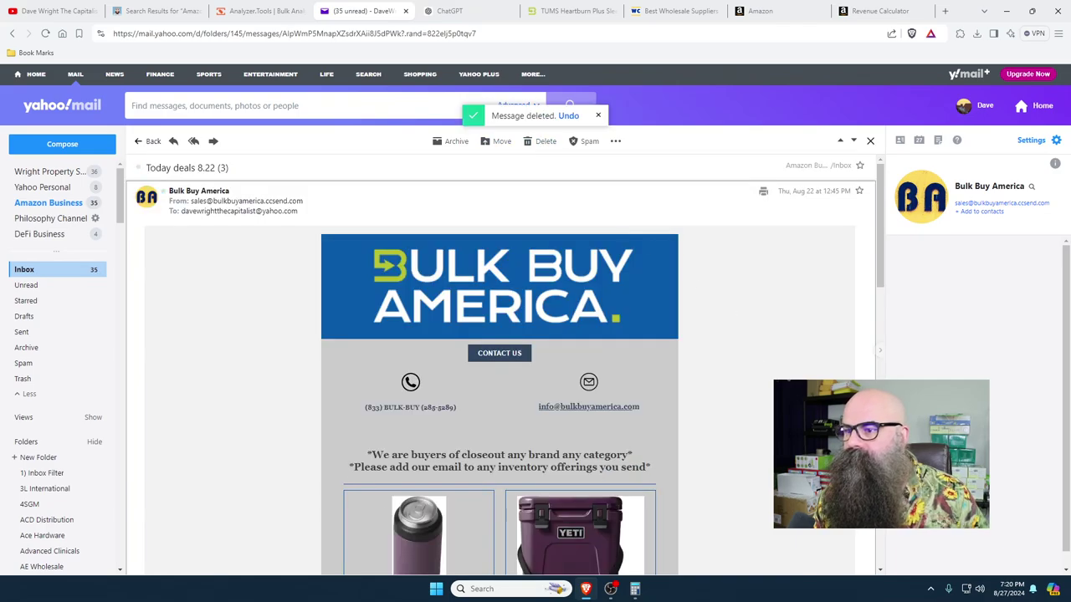
- Review the Yeti can cooler and ice chest prices in "Today deals 8.22 (3)" and delete the email
scroll(650, 240, "down", 3)
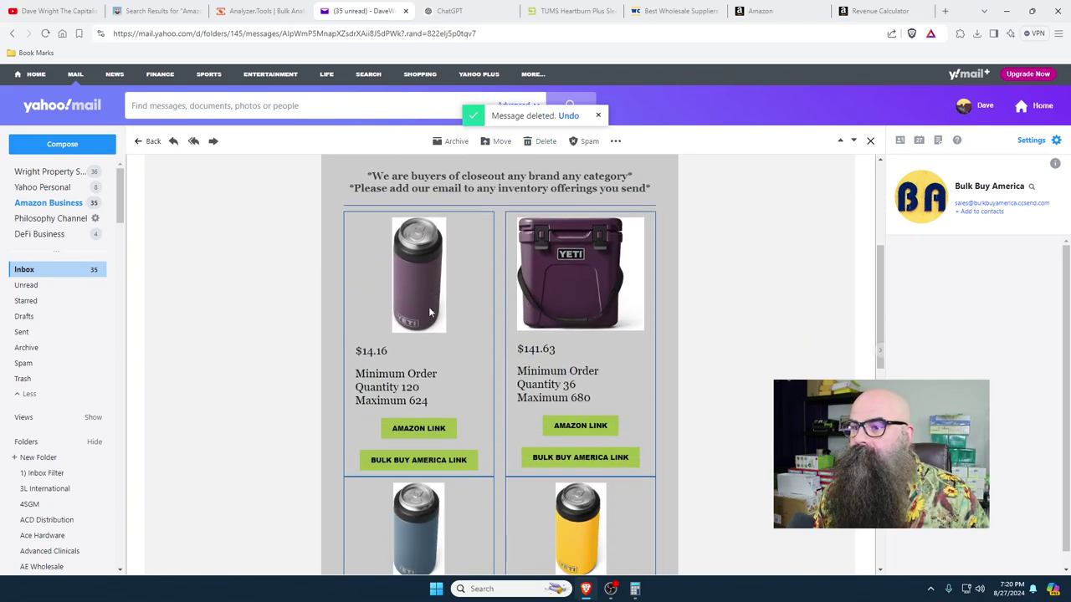
scroll(435, 326, "down", 2)
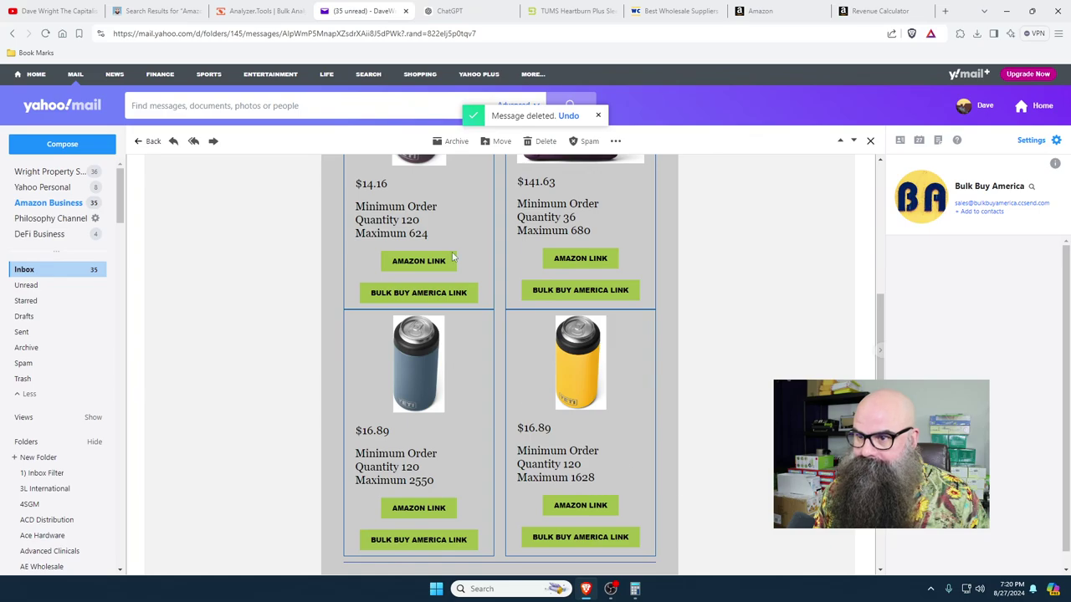
scroll(453, 257, "up", 1)
left_click(545, 141)
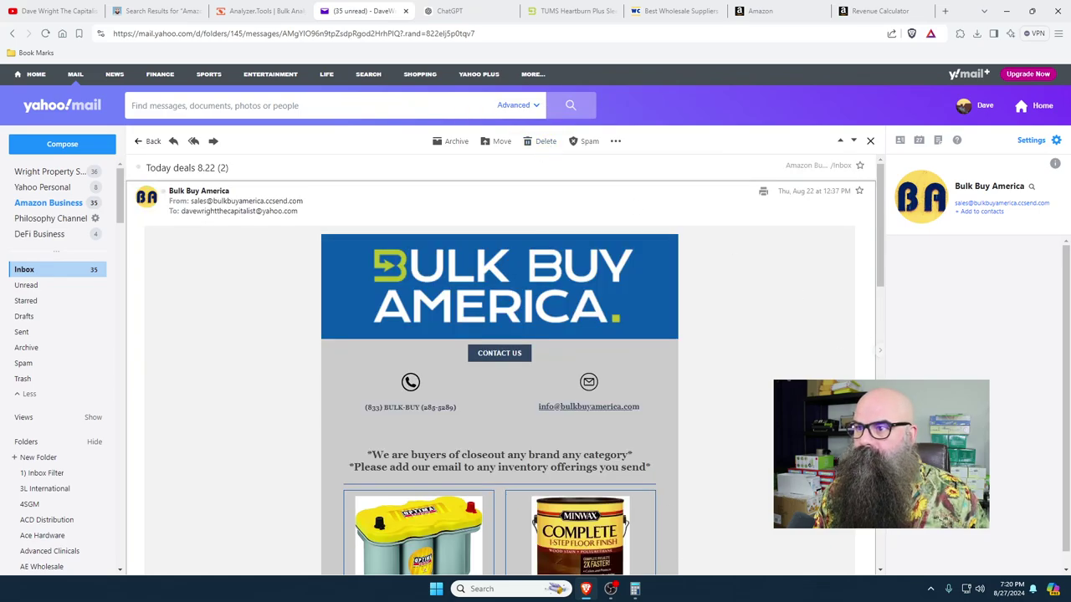
- Review the battery, Minwax and Milwaukee prices and order quantities in "Today deals 8.22 (2)", and open the next email
scroll(759, 415, "down", 3)
scroll(759, 415, "down", 1)
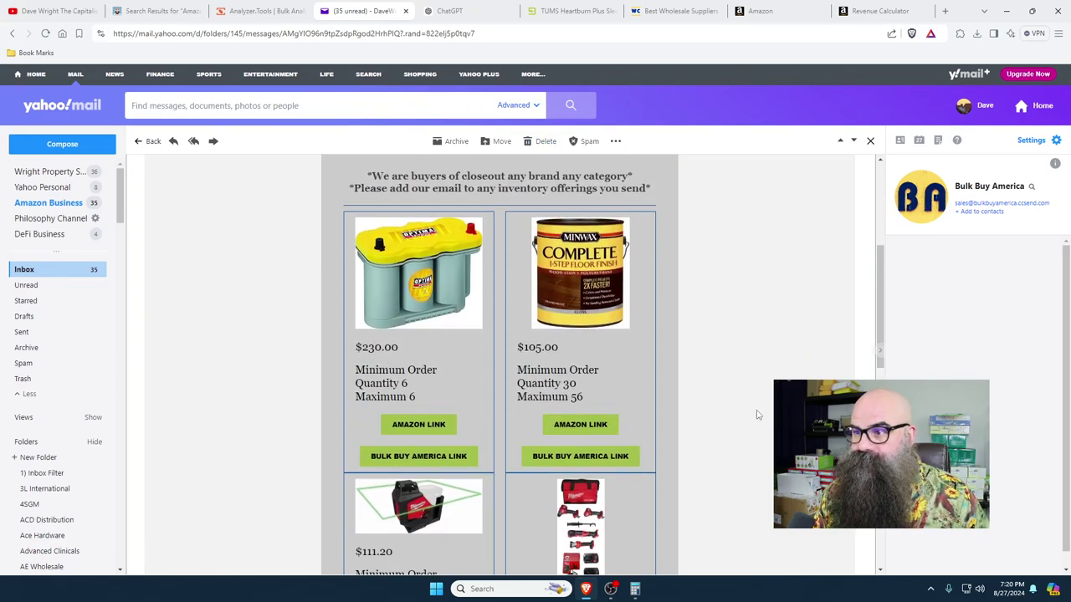
scroll(748, 439, "down", 3)
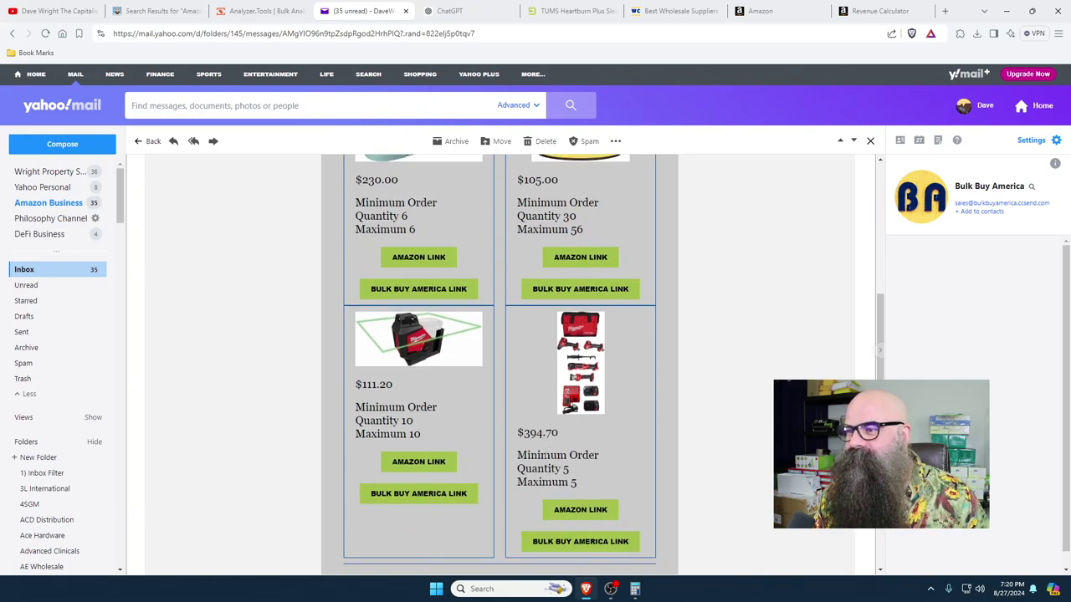
scroll(710, 447, "up", 4)
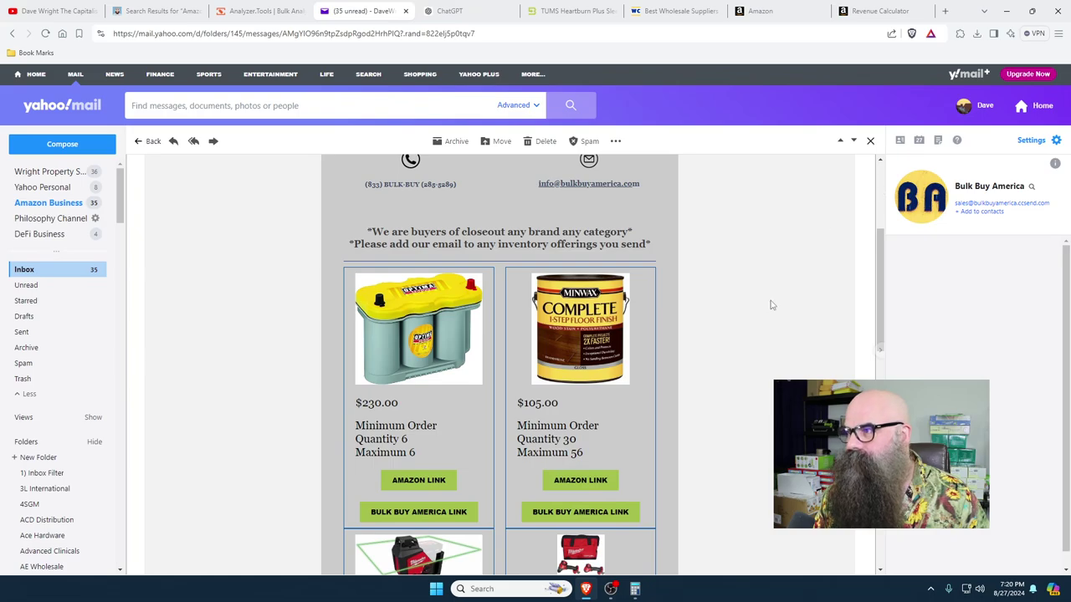
scroll(769, 306, "up", 5)
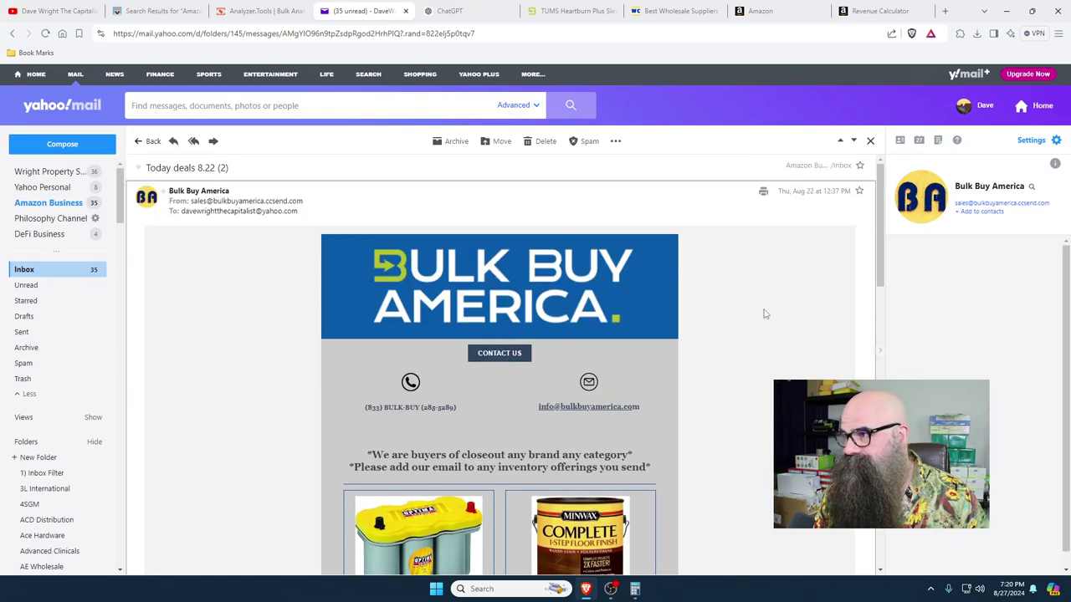
left_click(854, 140)
- Review the email's Zevo, hose reel, halter and Delsym prices and minimum quantities, and delete the email
scroll(739, 360, "down", 3)
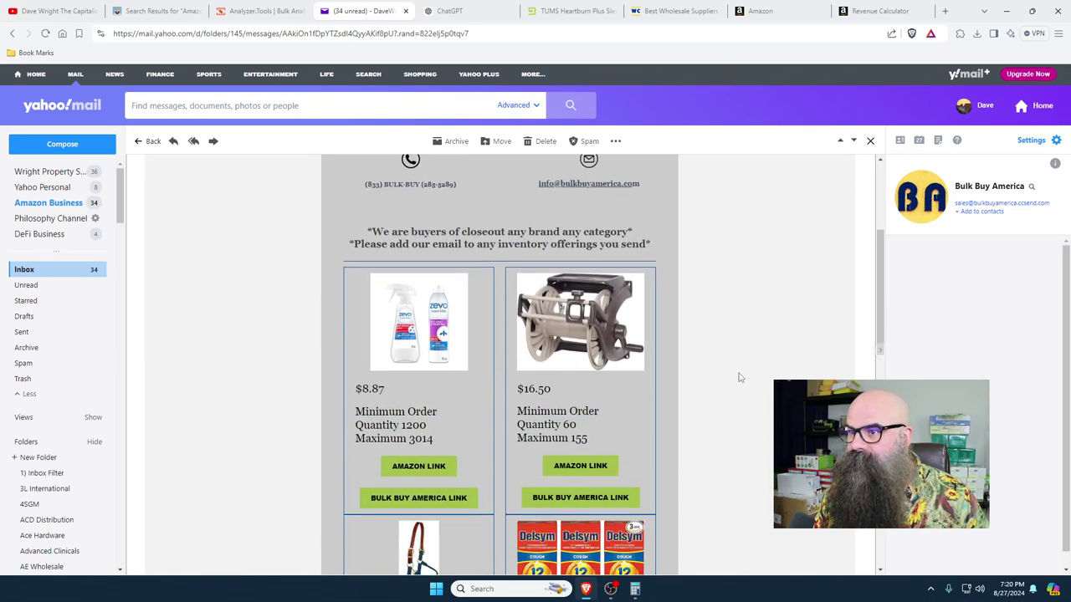
scroll(739, 377, "down", 2)
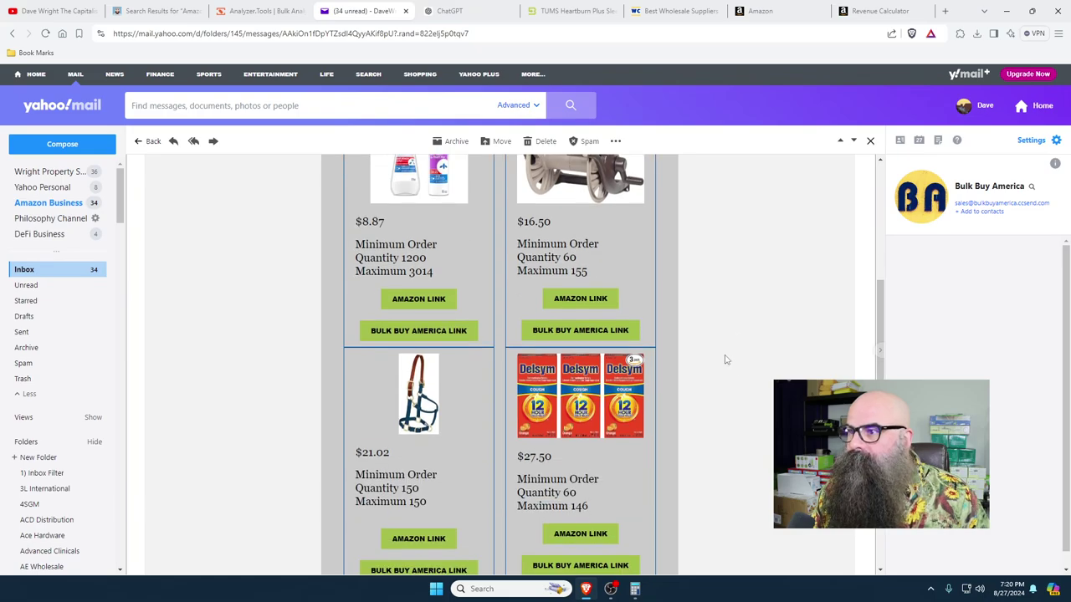
scroll(746, 394, "up", 2)
scroll(746, 395, "down", 3)
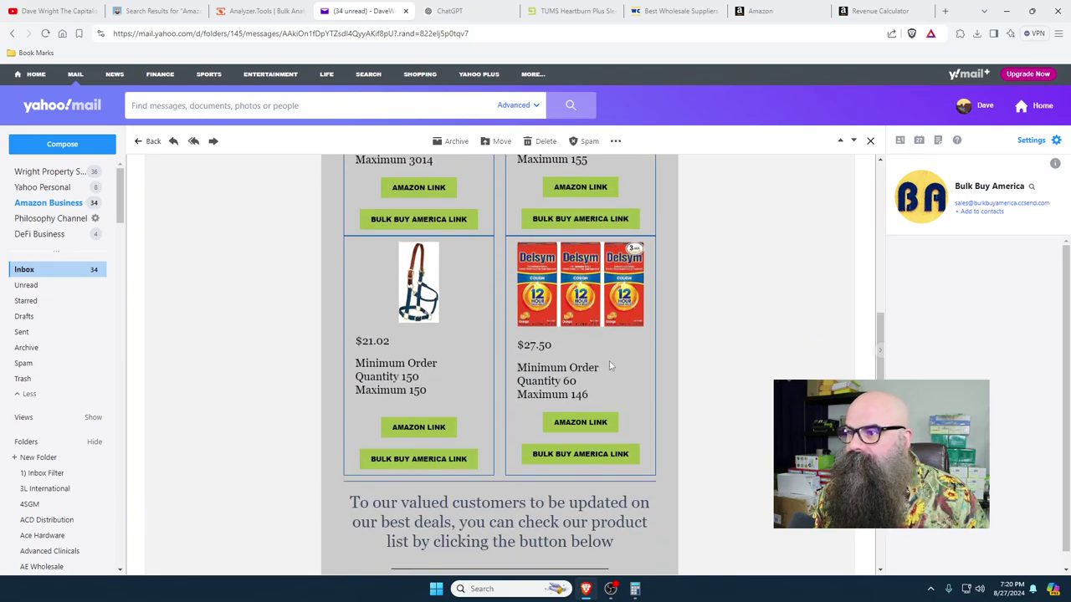
left_click(540, 142)
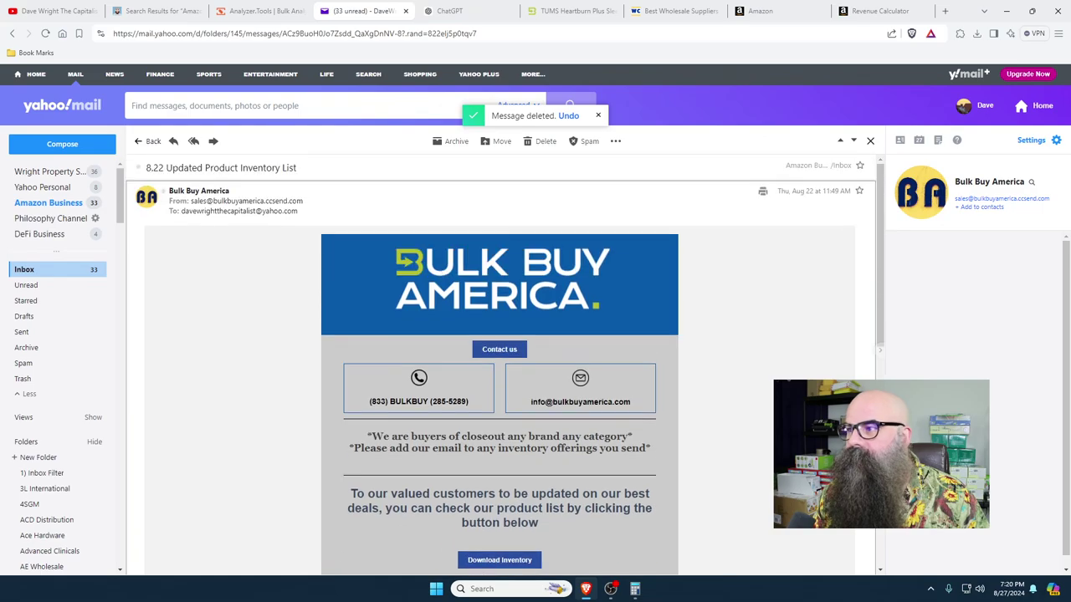
- Delete the "8.22 Updated Product Inventory List" email and calculate 6 × 360 for the Olay day cream's minimum order cost
left_click(543, 141)
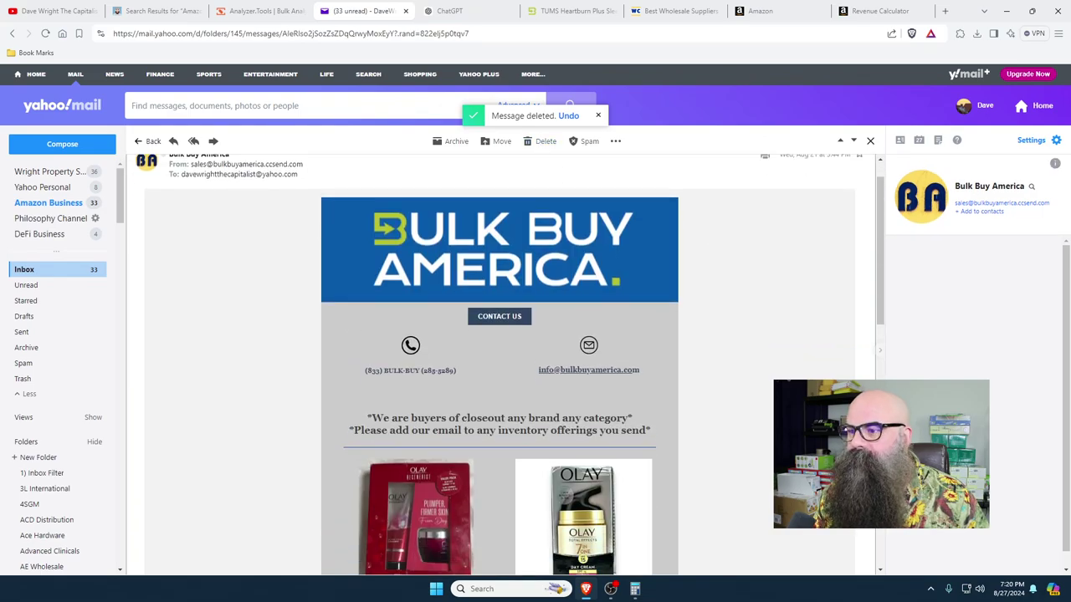
scroll(500, 364, "down", 2)
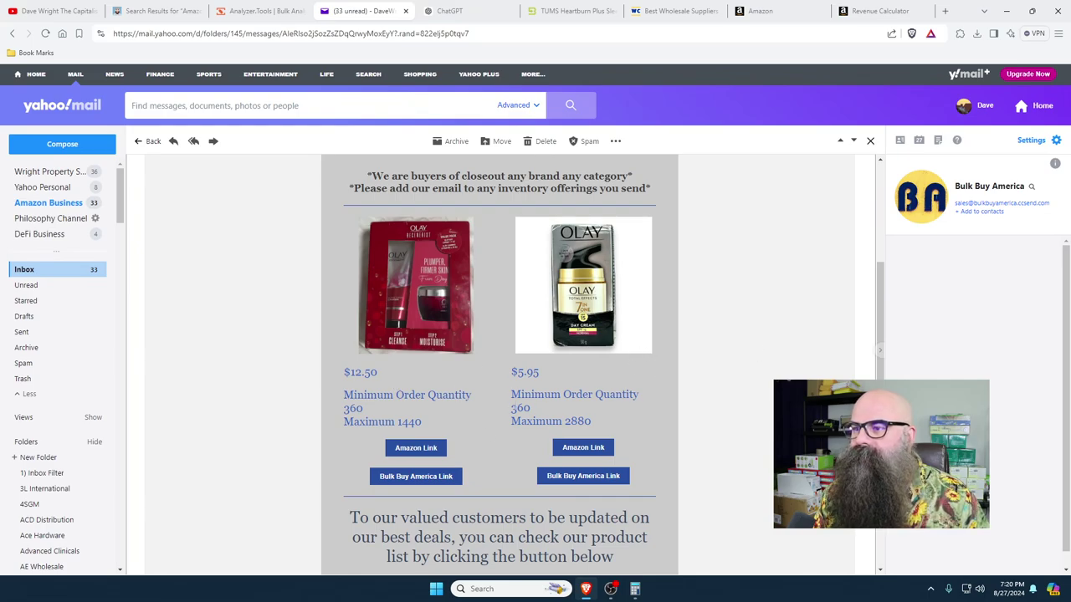
left_click(635, 589)
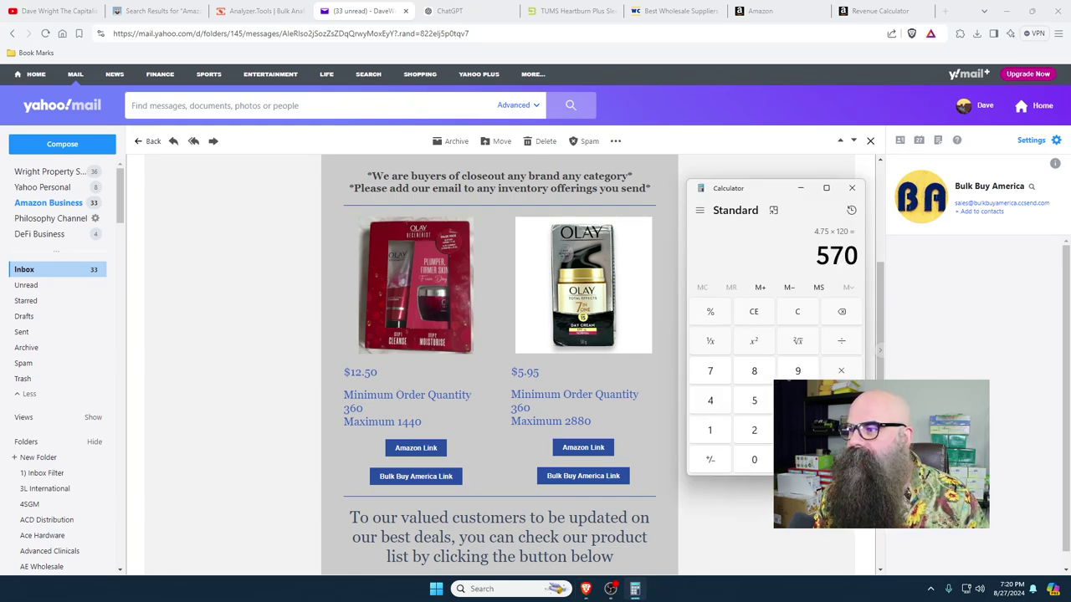
left_click(797, 400)
left_click(797, 430)
left_click(797, 400)
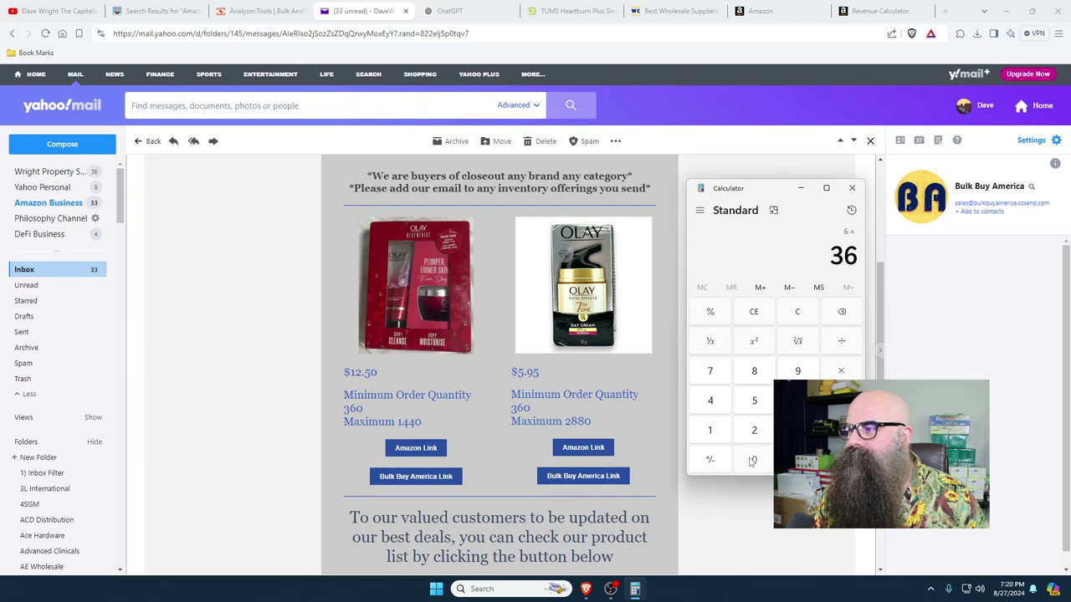
left_click(754, 459)
left_click(841, 459)
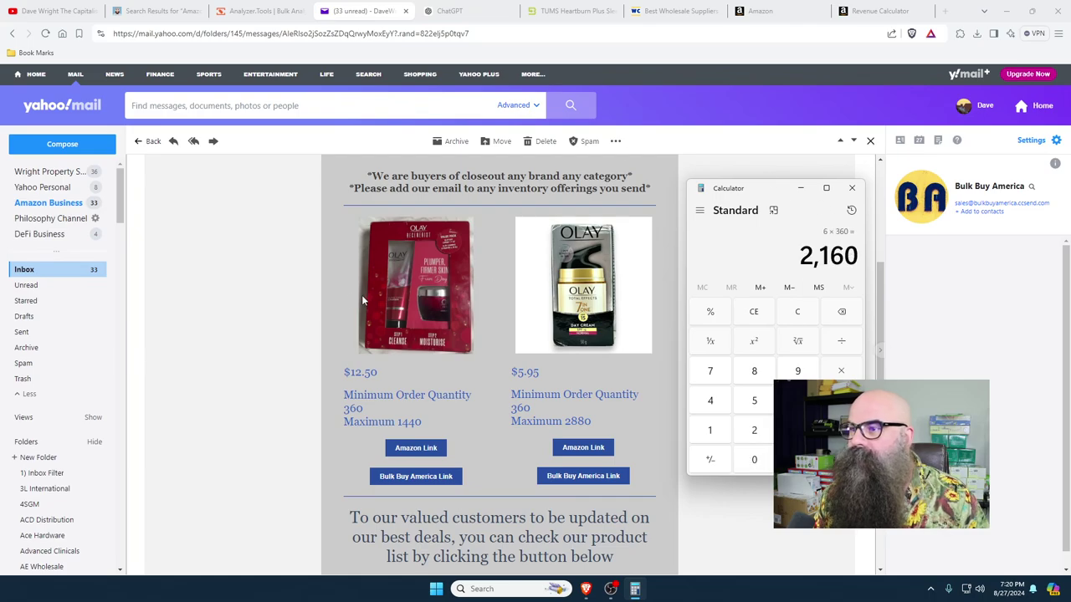
- Delete the Olay email, and review and delete the Milwaukee tools and Brita pitcher emails
left_click(289, 310)
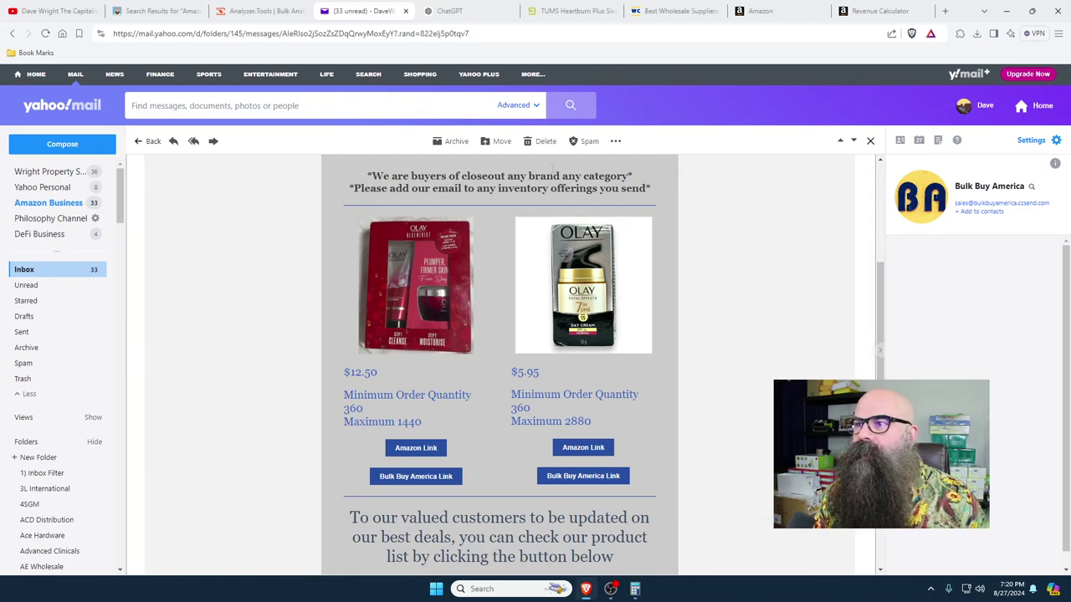
left_click(544, 142)
scroll(502, 365, "down", 3)
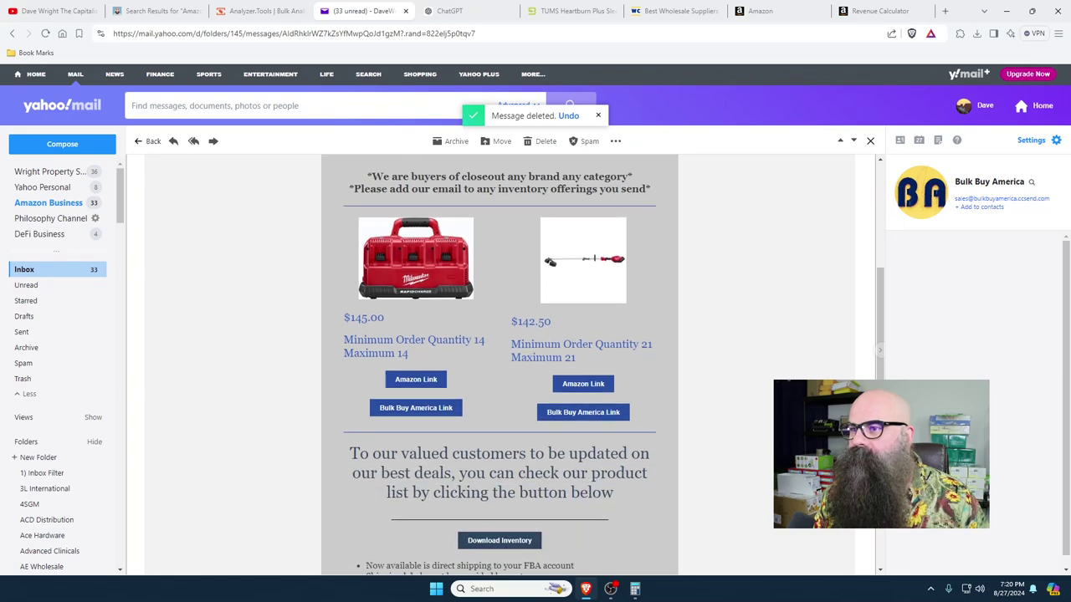
scroll(736, 419, "up", 3)
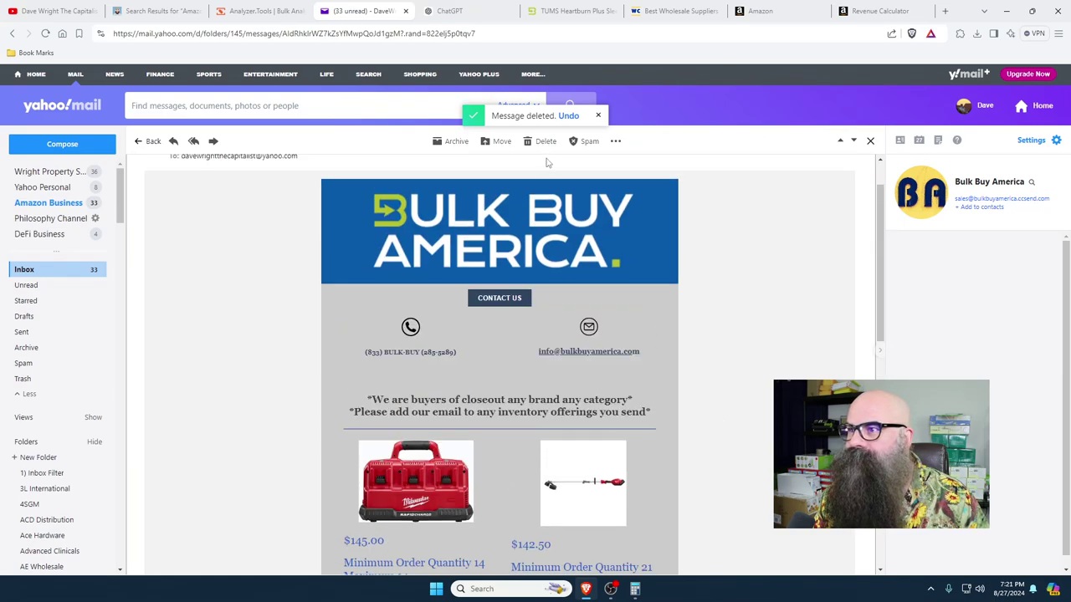
key("Delete")
scroll(754, 385, "down", 3)
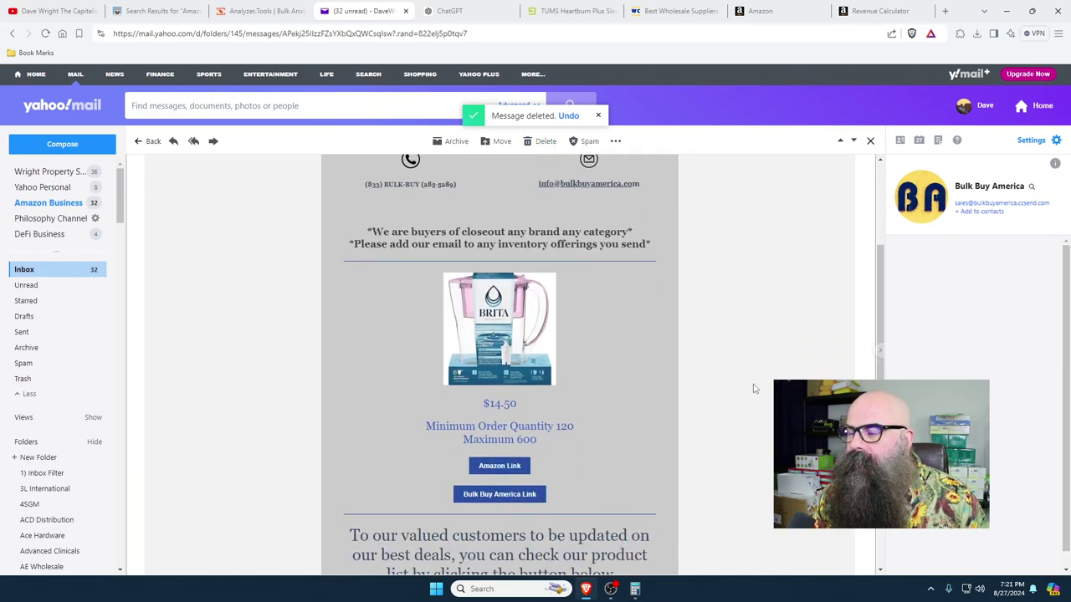
scroll(689, 426, "down", 1)
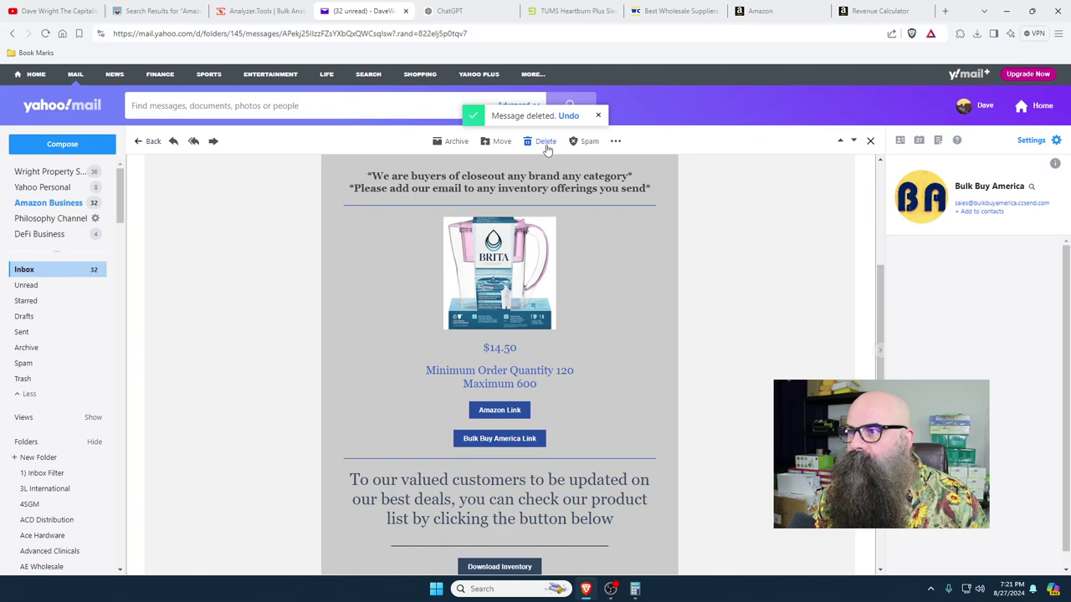
- Switch to Analyzer.Tools and check the recent lists for the Bulk Buy America 08-27-2024 spreadsheet
left_click(238, 13)
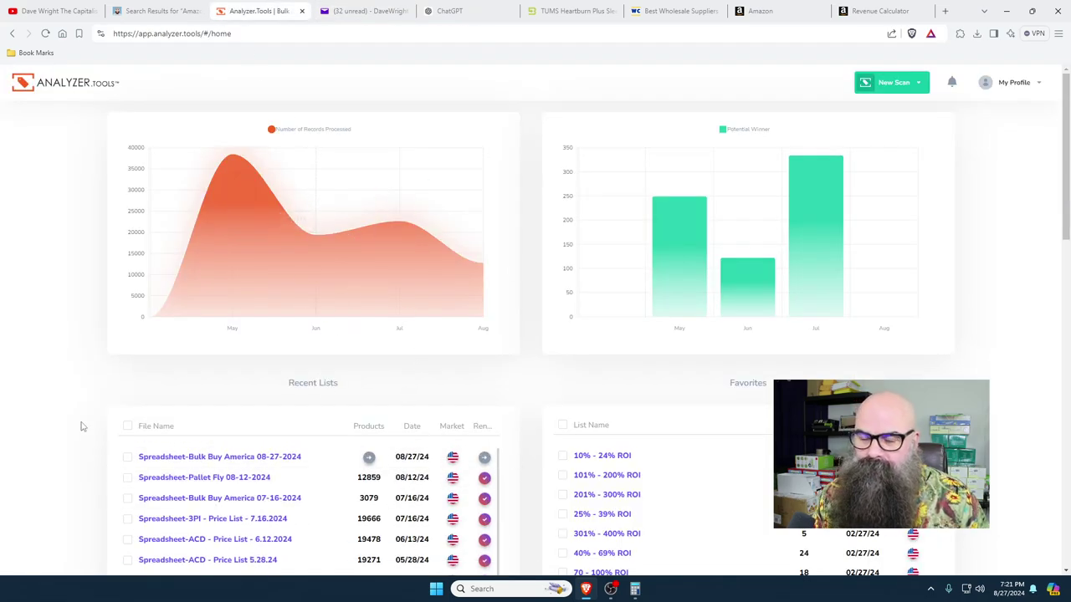
scroll(81, 427, "down", 3)
scroll(284, 401, "up", 2)
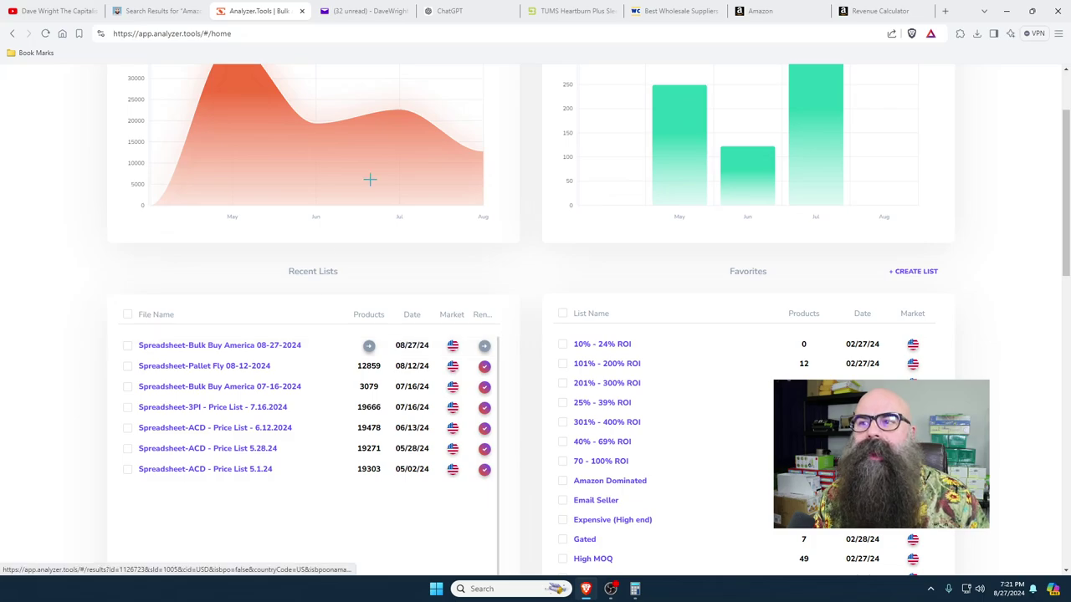
- Return to Yahoo Mail, and review and delete the Nespresso descaling kit email and the tablet pillow and drone email
left_click(362, 11)
scroll(744, 398, "down", 3)
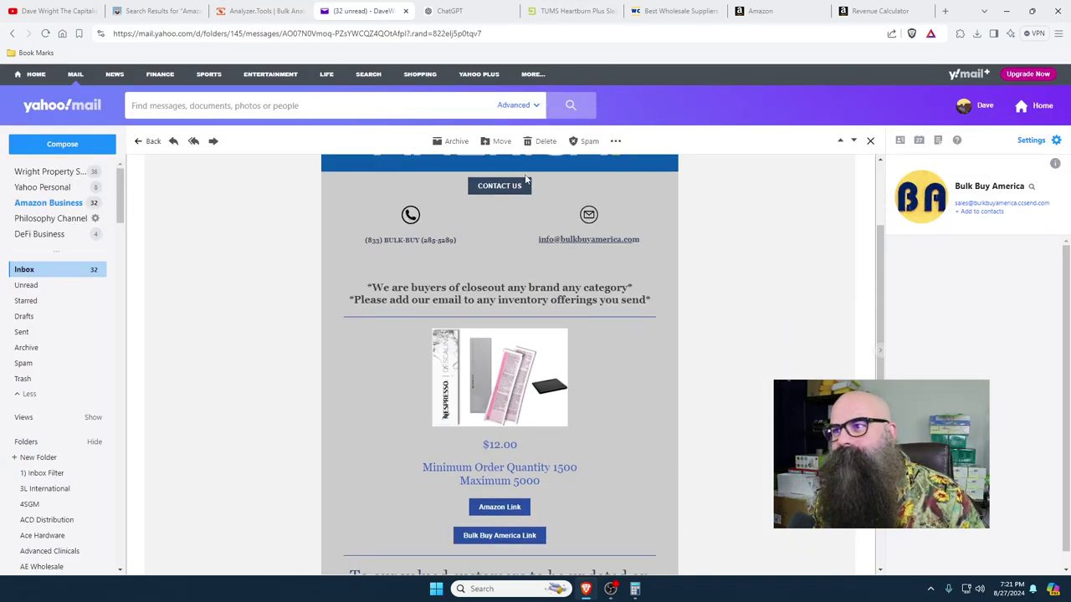
left_click(544, 142)
scroll(746, 363, "down", 5)
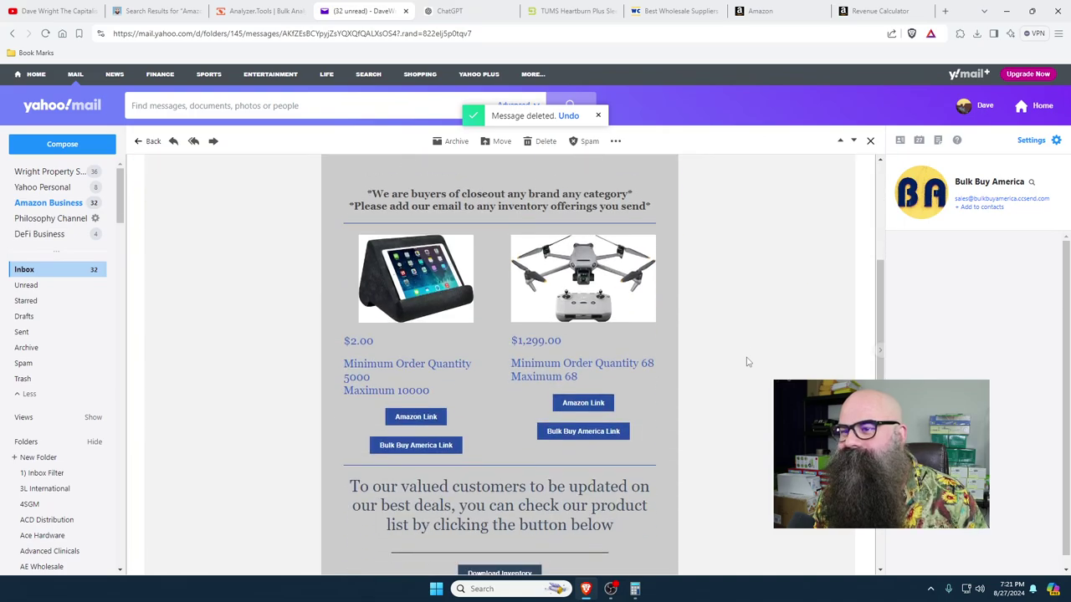
scroll(747, 366, "up", 1)
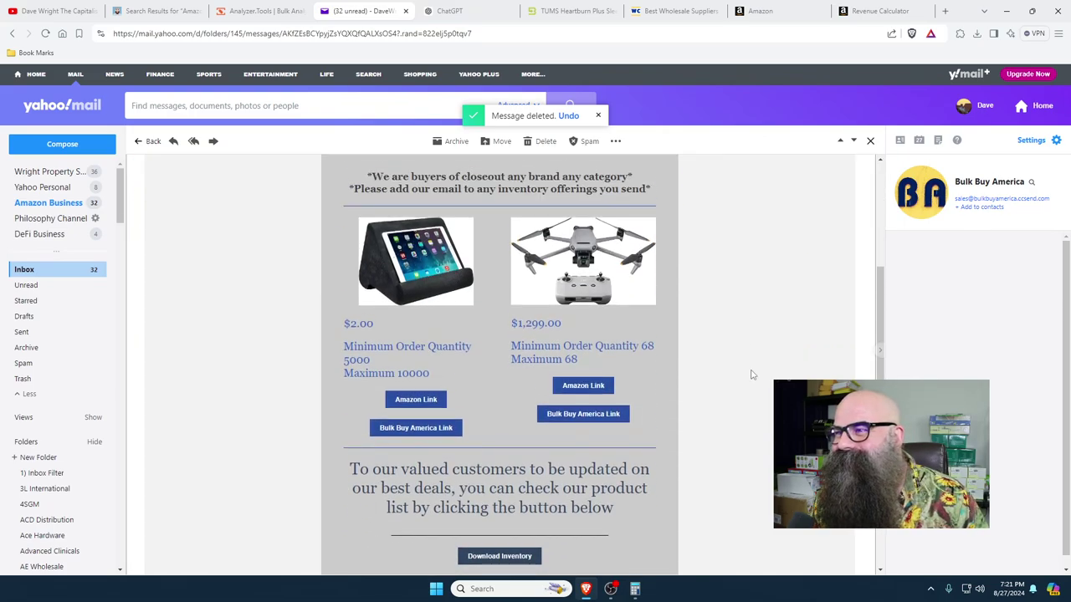
scroll(752, 374, "up", 1)
left_click(545, 143)
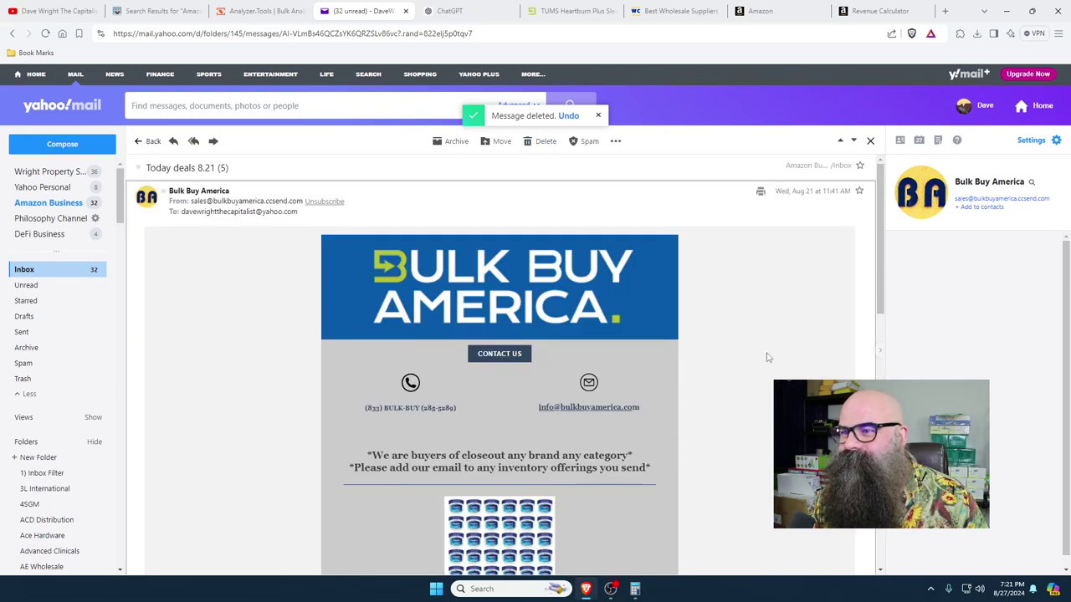
- Review the prices and minimum quantities in "Today deals 8.21 (5)" and the Tanologist express tan email, deleting both
scroll(764, 358, "down", 3)
scroll(766, 358, "down", 3)
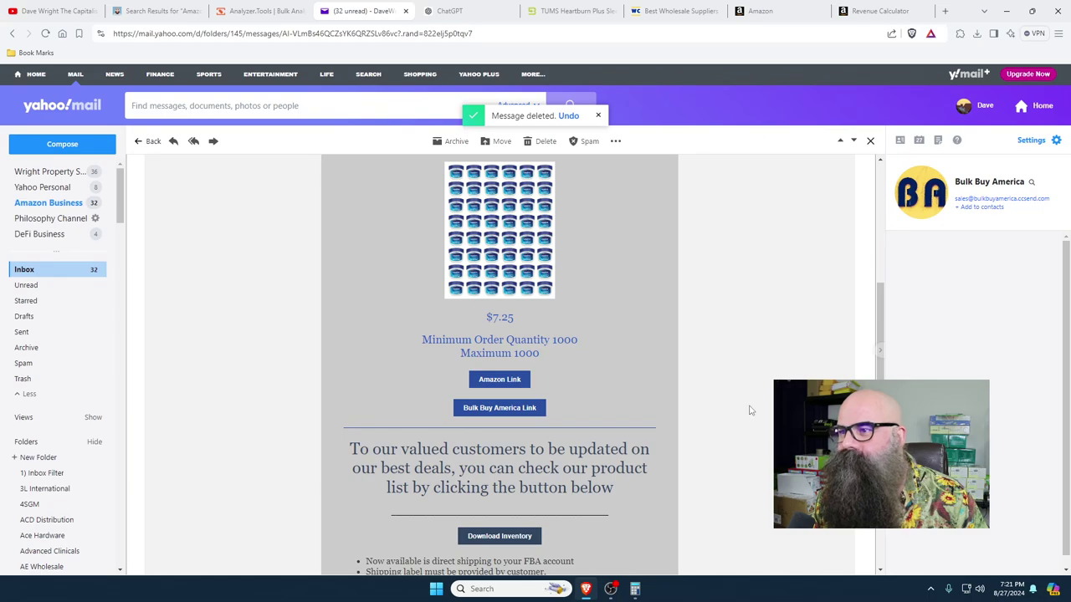
left_click(546, 141)
scroll(753, 352, "down", 4)
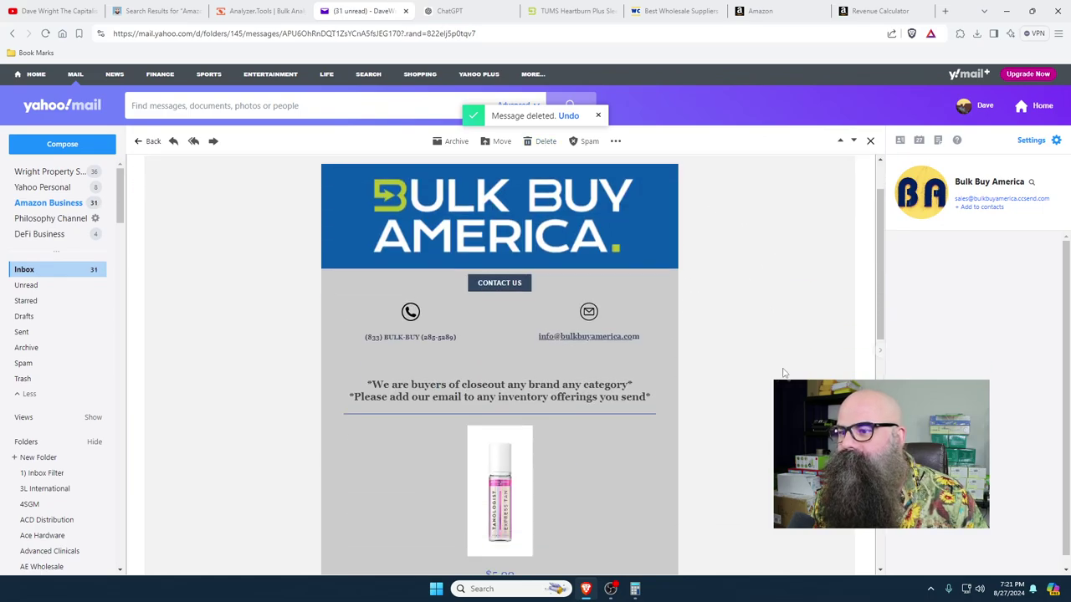
scroll(784, 373, "down", 1)
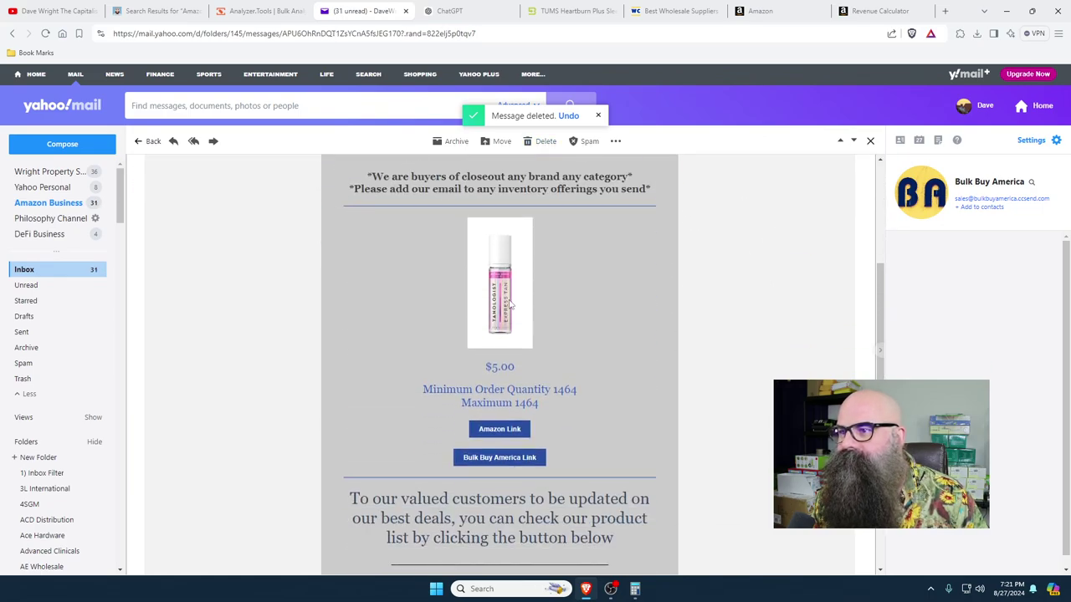
left_click(550, 143)
- Review and delete the kids' backpack set email and the Neutrogena water gel and Revlon eyeshadow email
scroll(756, 390, "down", 6)
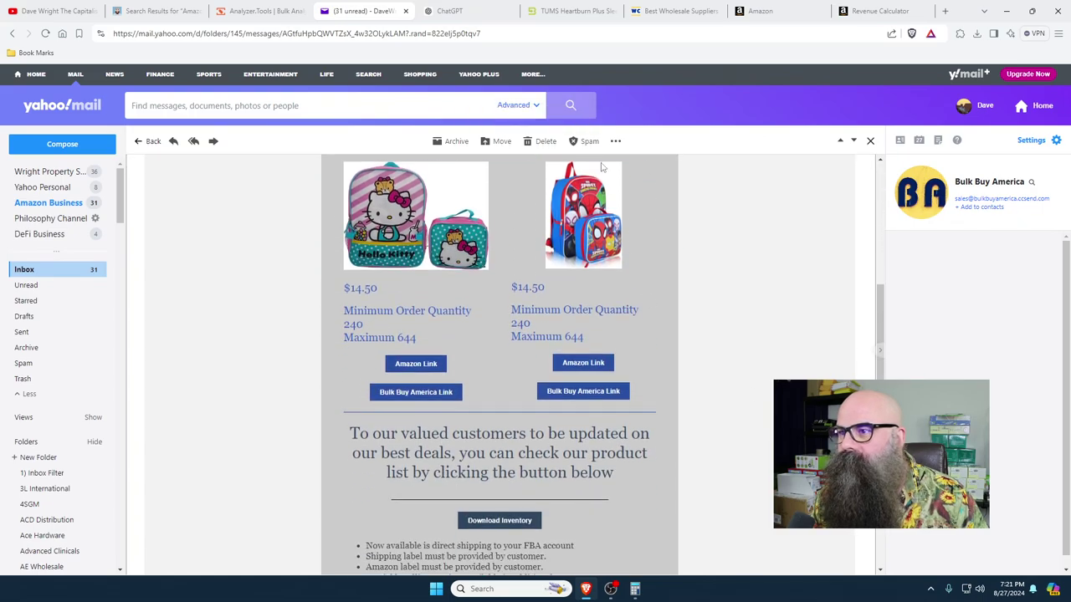
left_click(545, 141)
scroll(499, 364, "down", 4)
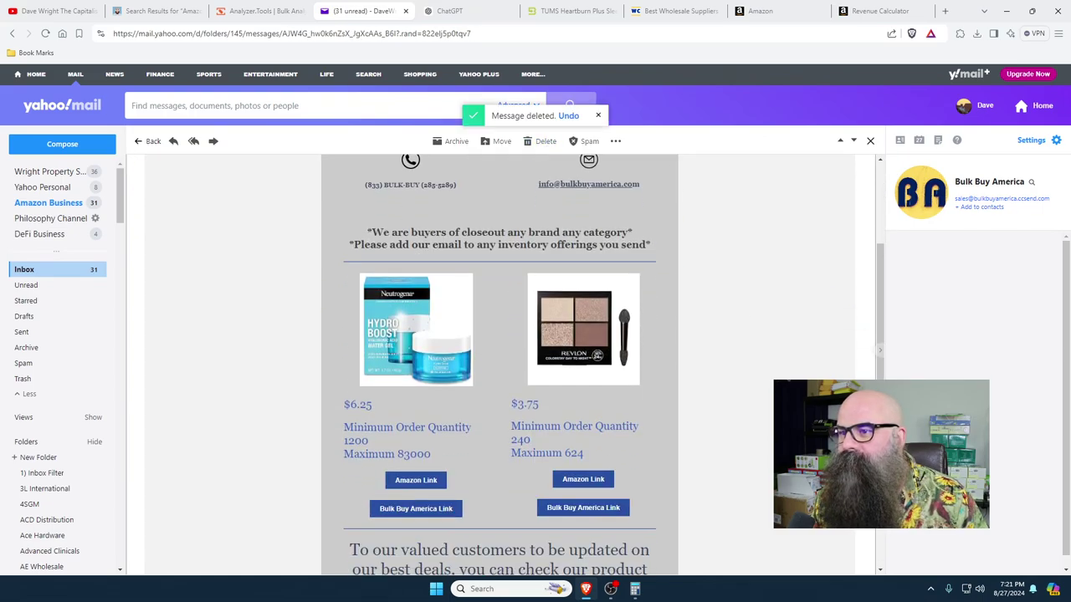
scroll(499, 364, "down", 2)
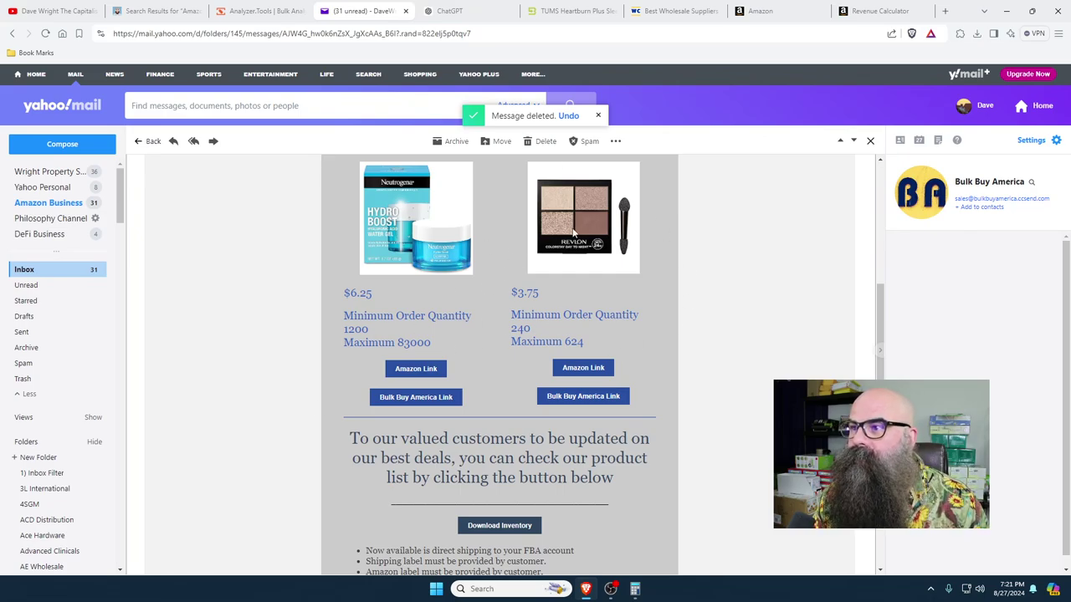
left_click(546, 141)
- Review the Neutrogena Hydro Boost gel-cream offer, and delete its email and the following inventory download email
scroll(717, 450, "down", 2)
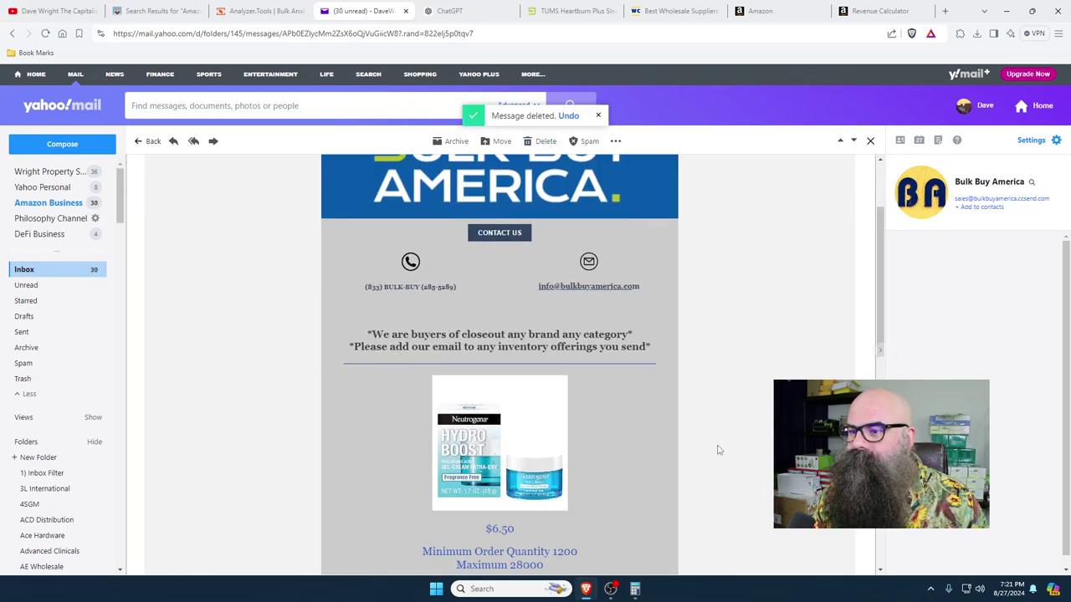
scroll(667, 410, "down", 3)
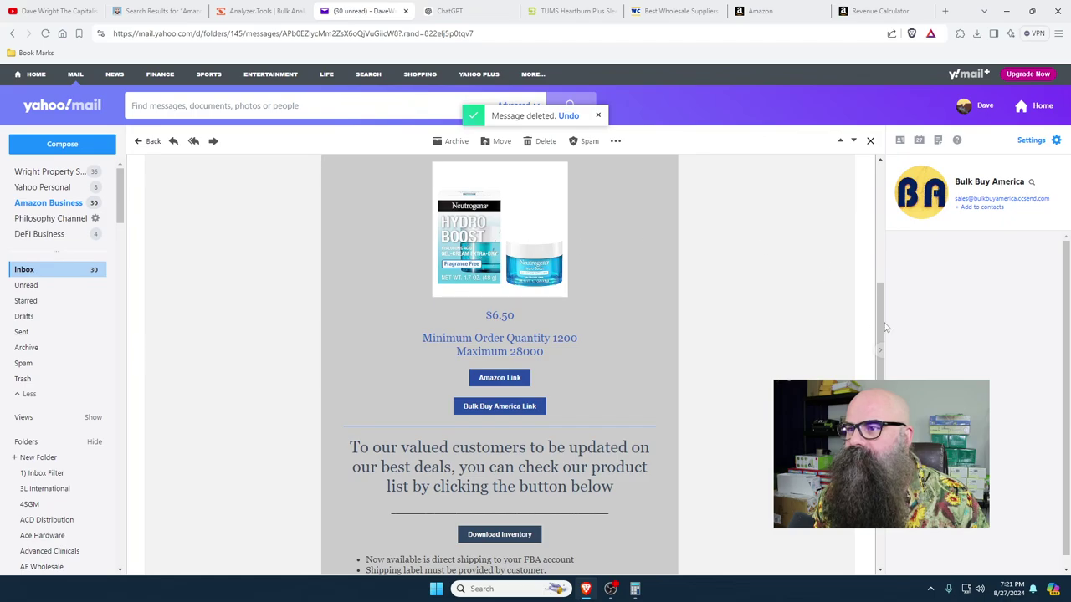
scroll(758, 376, "up", 1)
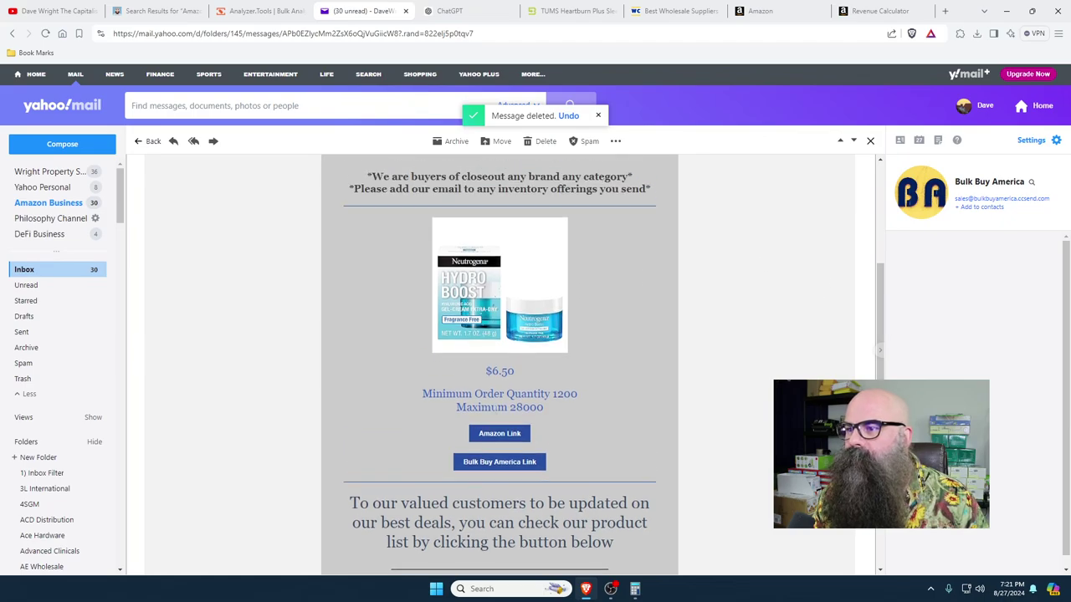
left_click(546, 142)
scroll(757, 393, "down", 2)
scroll(753, 423, "down", 1)
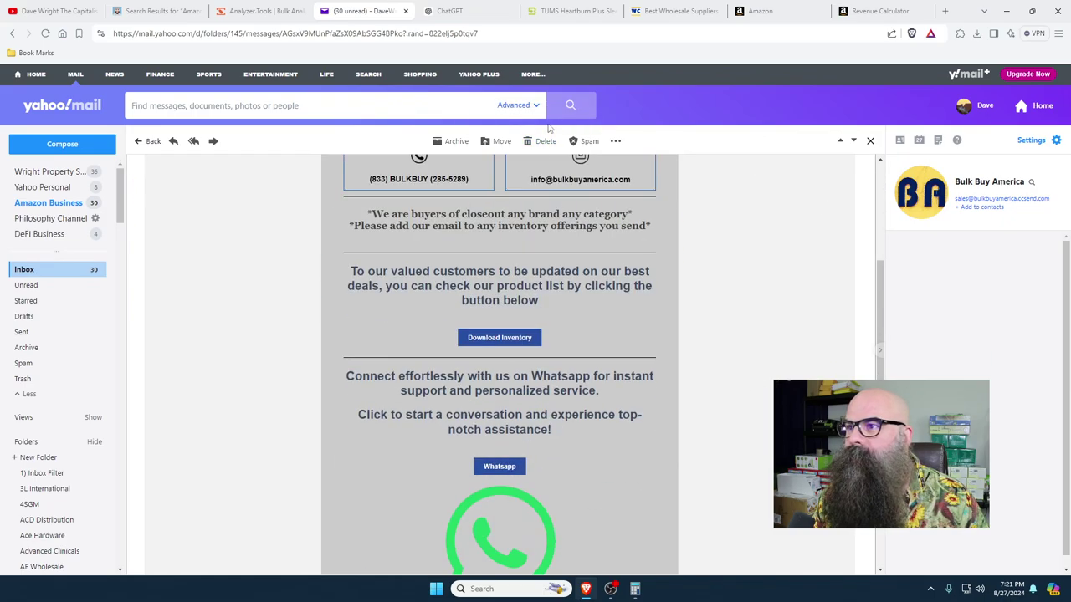
left_click(541, 144)
- Review the NEST Driftwood & Chamomile refill and black outdoor grill offers, deleting both emails
scroll(732, 357, "down", 3)
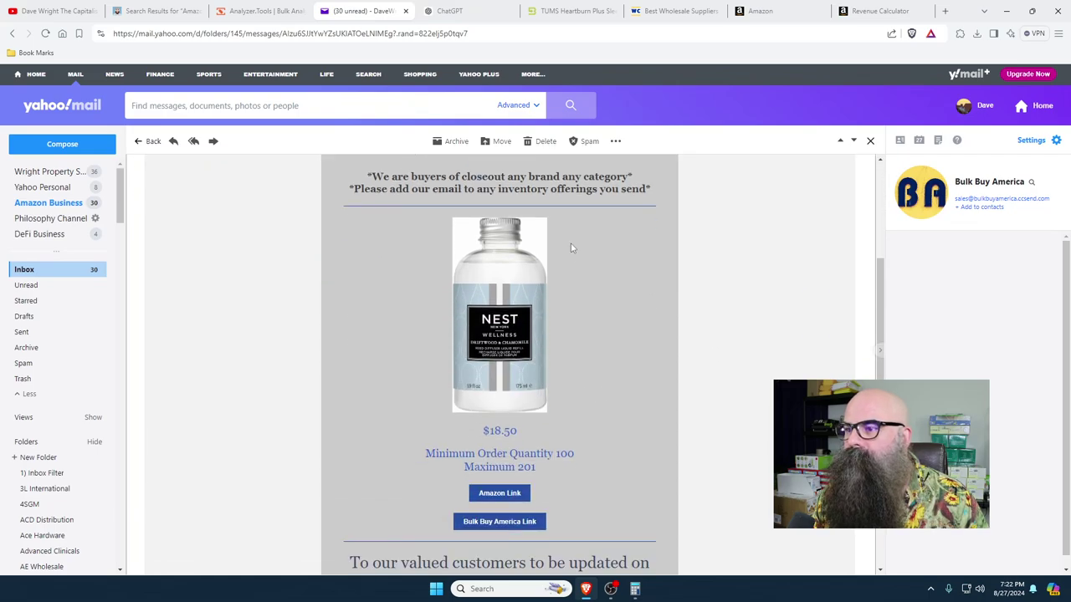
left_click(546, 144)
scroll(732, 360, "down", 3)
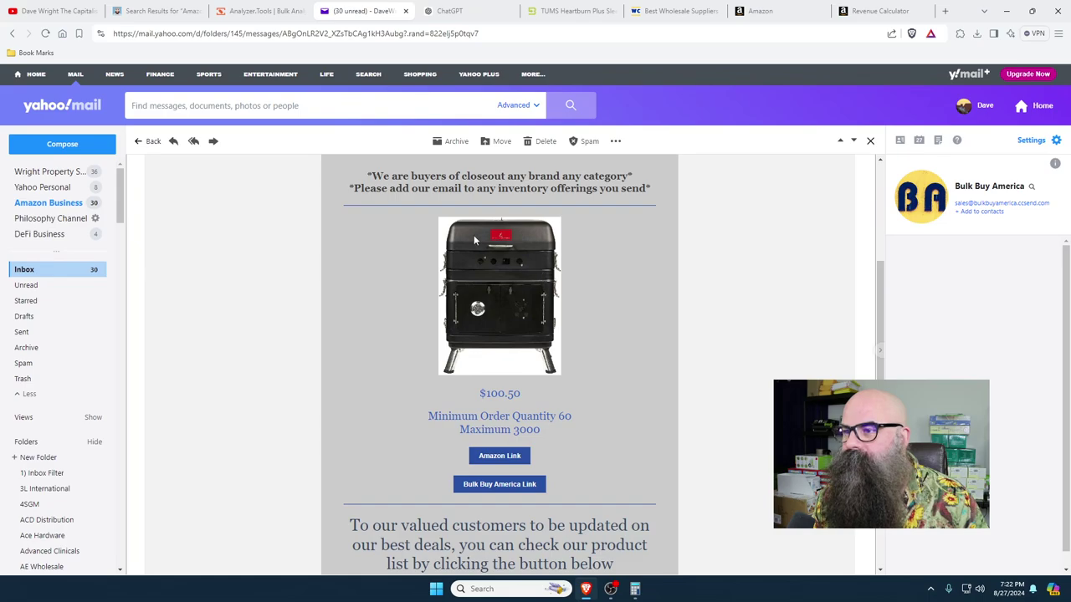
left_click(546, 142)
- Check the Bed Head conditioner's Amazon listing for price, sales and rank, close the listing, and delete the deal email
scroll(763, 454, "down", 3)
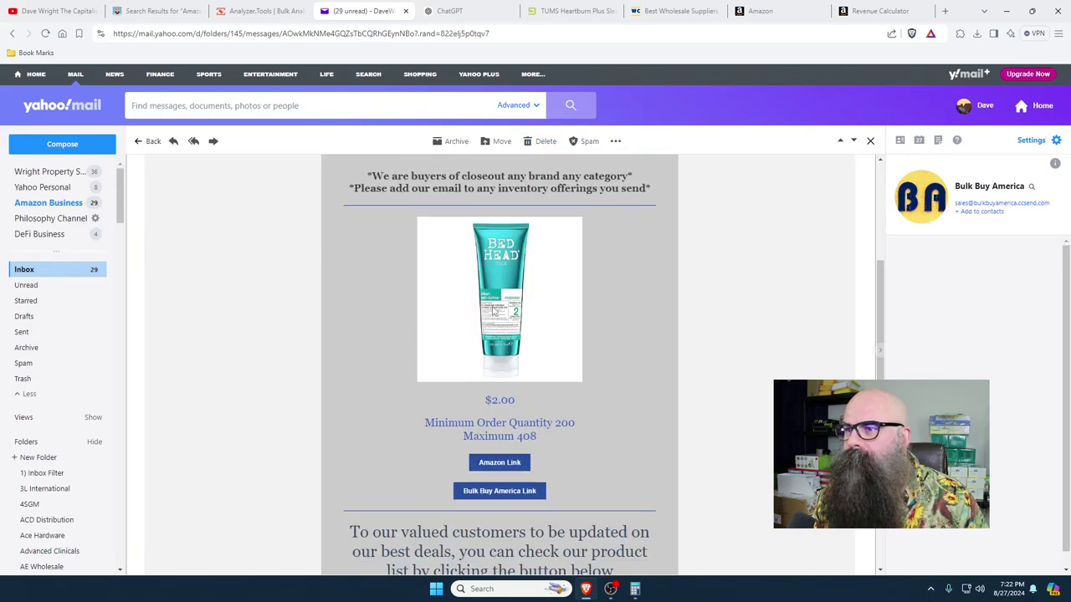
left_click(495, 470)
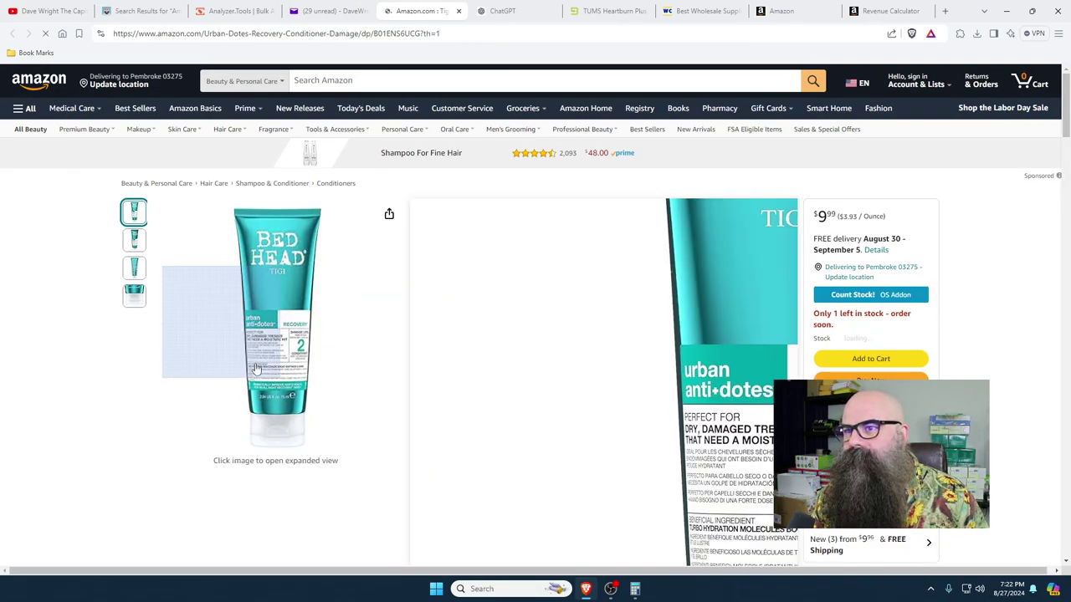
scroll(1070, 435, "down", 2)
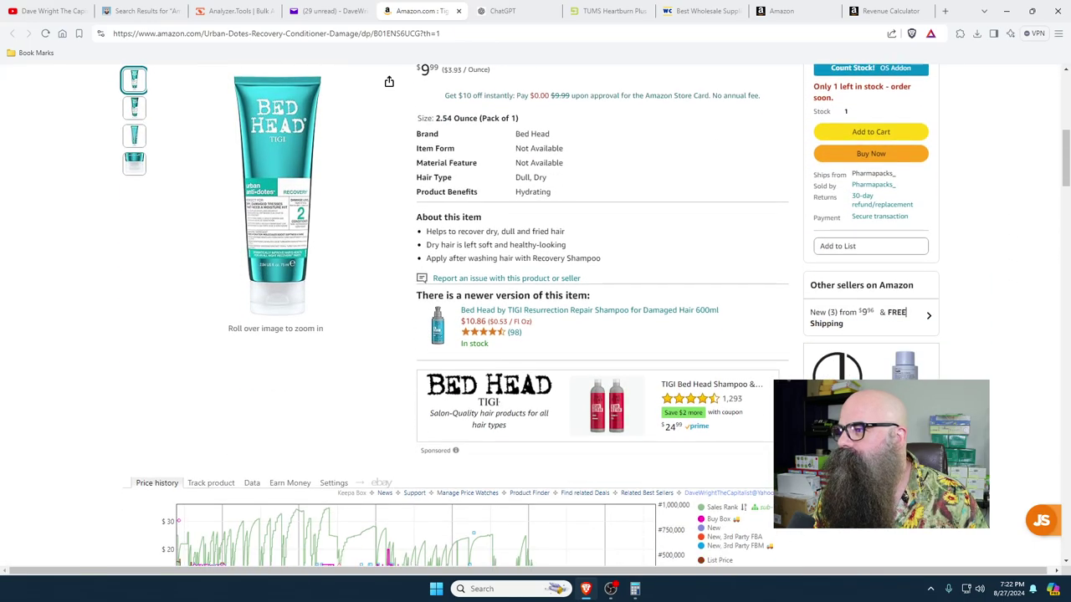
scroll(276, 251, "up", 2)
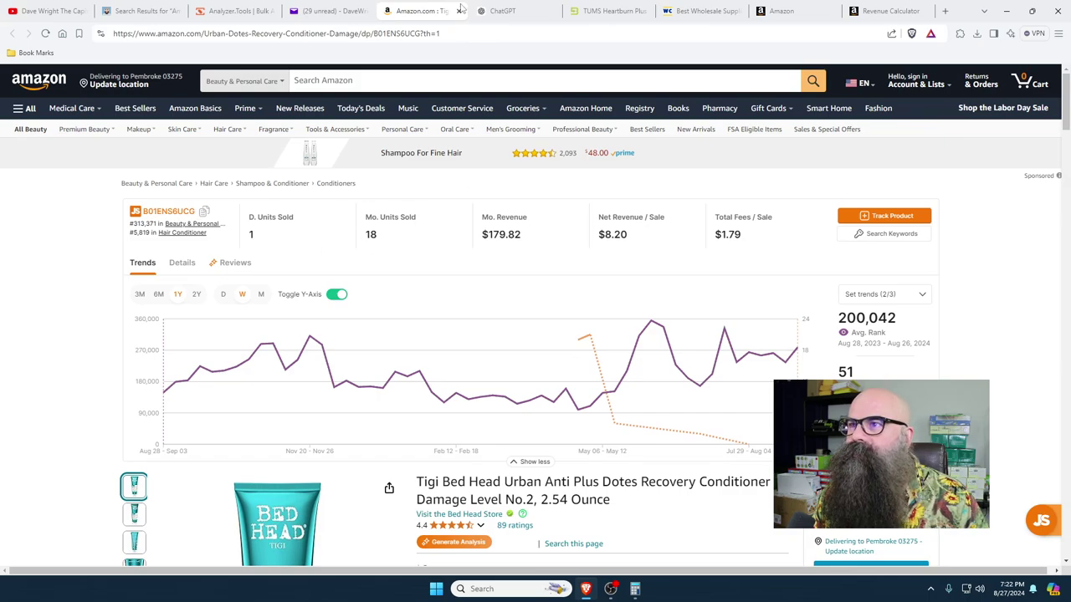
left_click(459, 11)
left_click(552, 142)
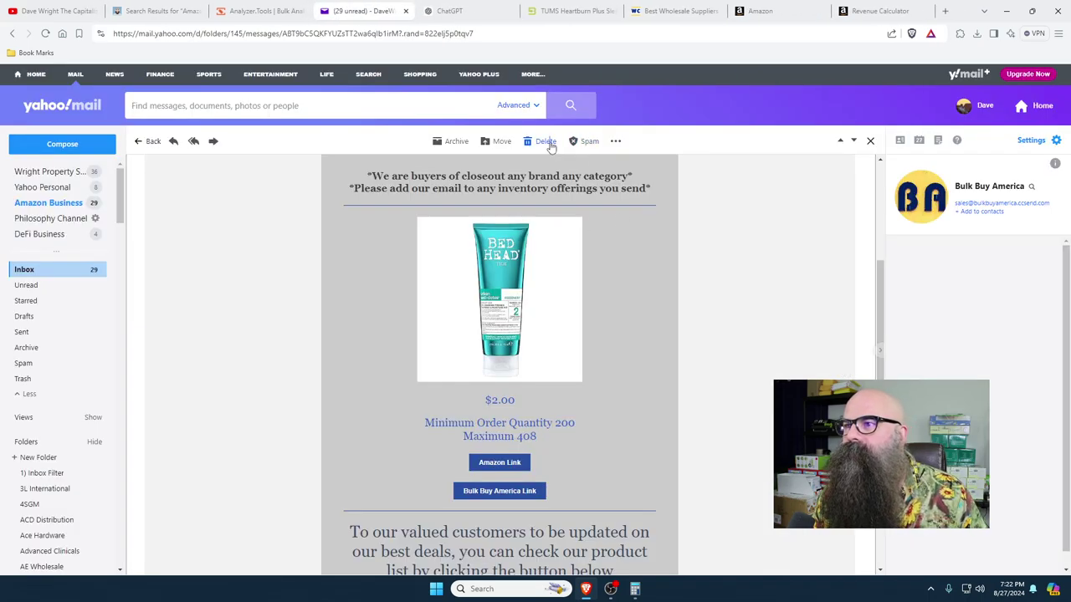
- Review the Norton grinding disc price and minimum order quantity, and delete the email
scroll(749, 393, "down", 3)
scroll(749, 396, "down", 1)
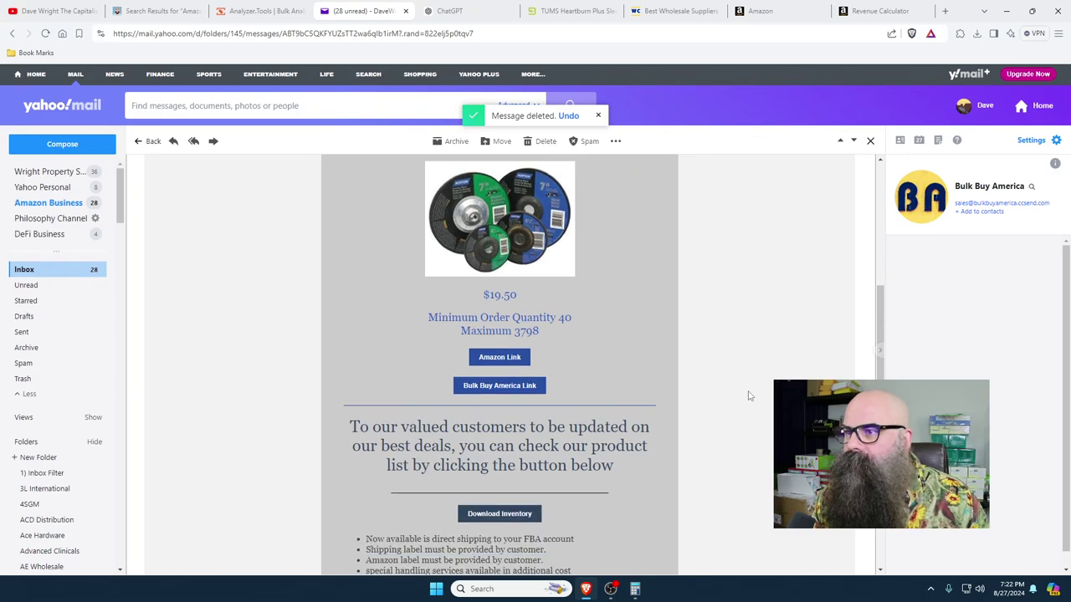
left_click(539, 144)
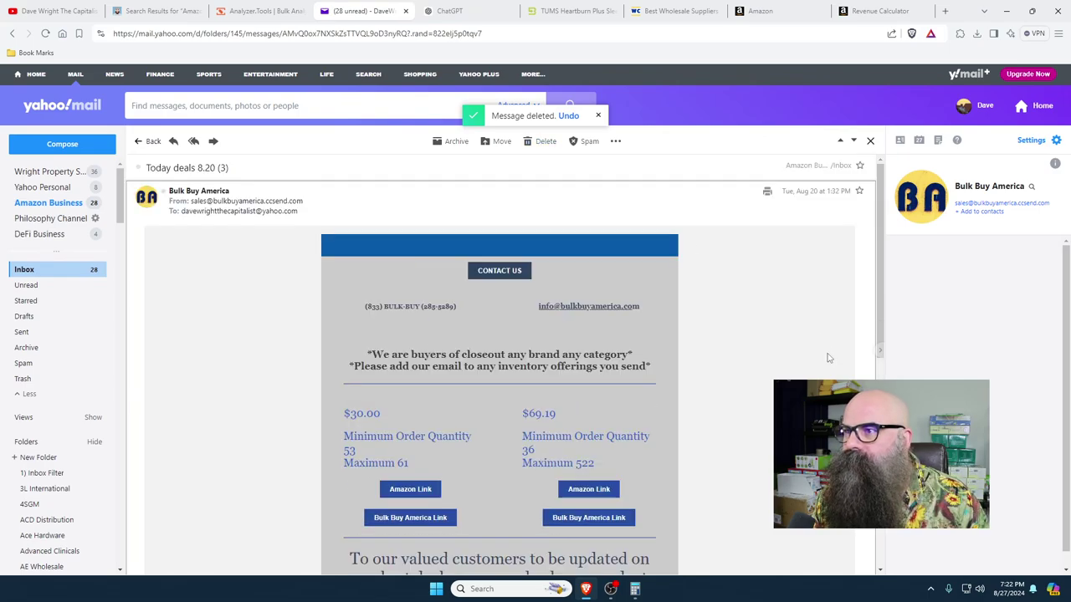
- Review the price and minimum order quantity of the carriage bolt and Filtrete filter offers, and delete the email
scroll(385, 325, "down", 5)
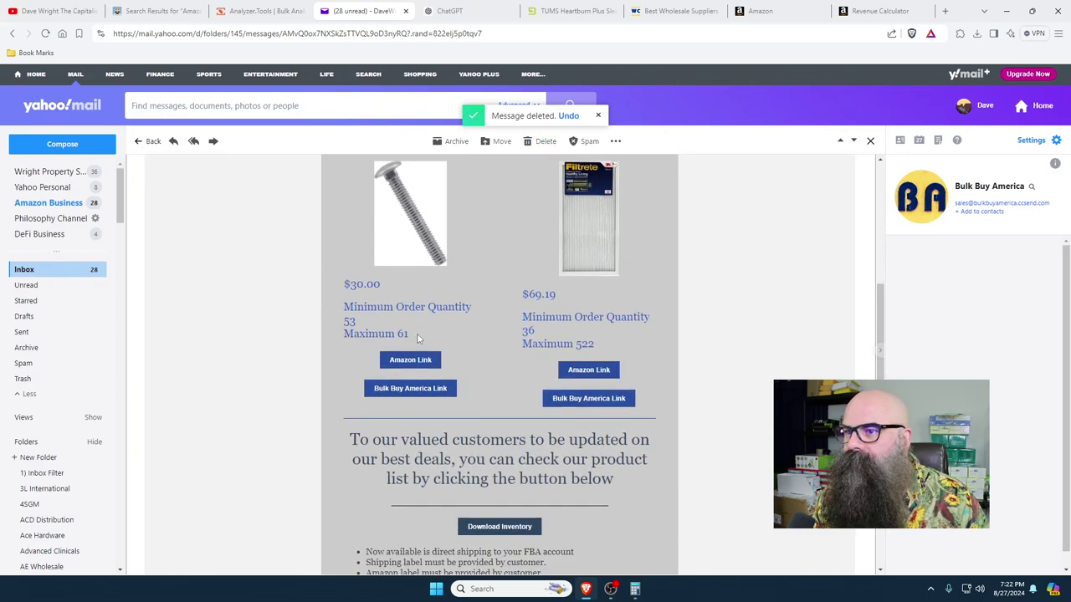
scroll(419, 338, "up", 1)
scroll(719, 458, "down", 2)
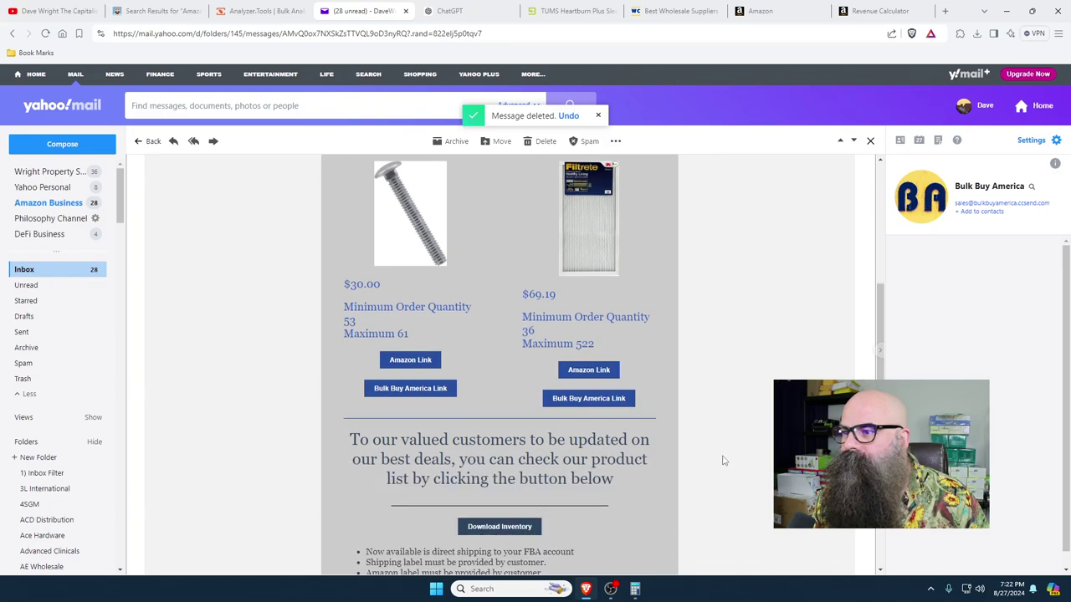
scroll(540, 191, "up", 1)
left_click(545, 143)
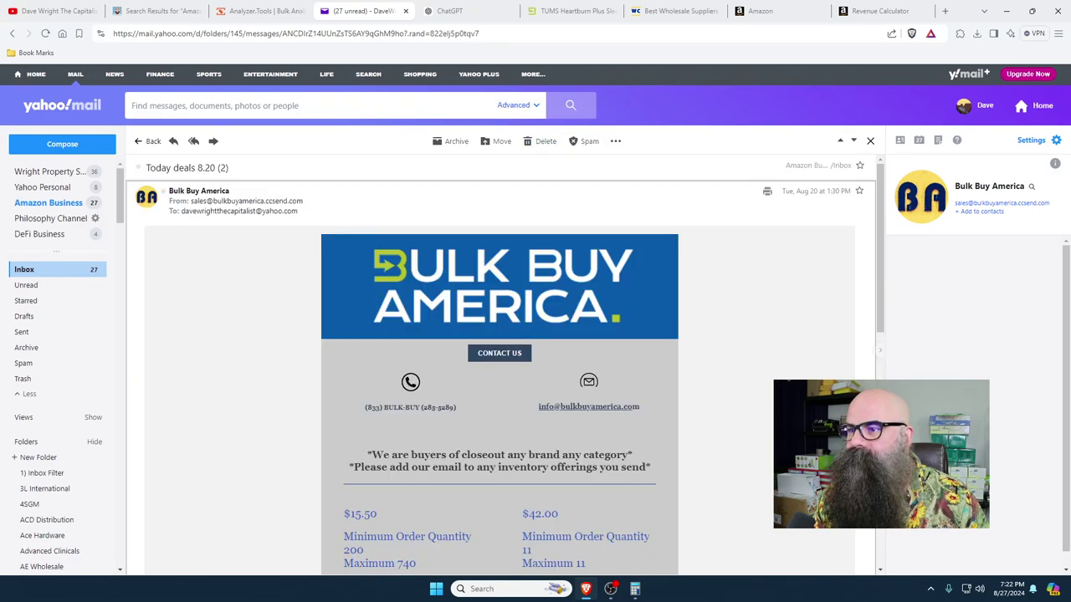
- Review the Scotts Turf Builder grass seed and round grill grate offers, and delete their email
scroll(499, 360, "down", 2)
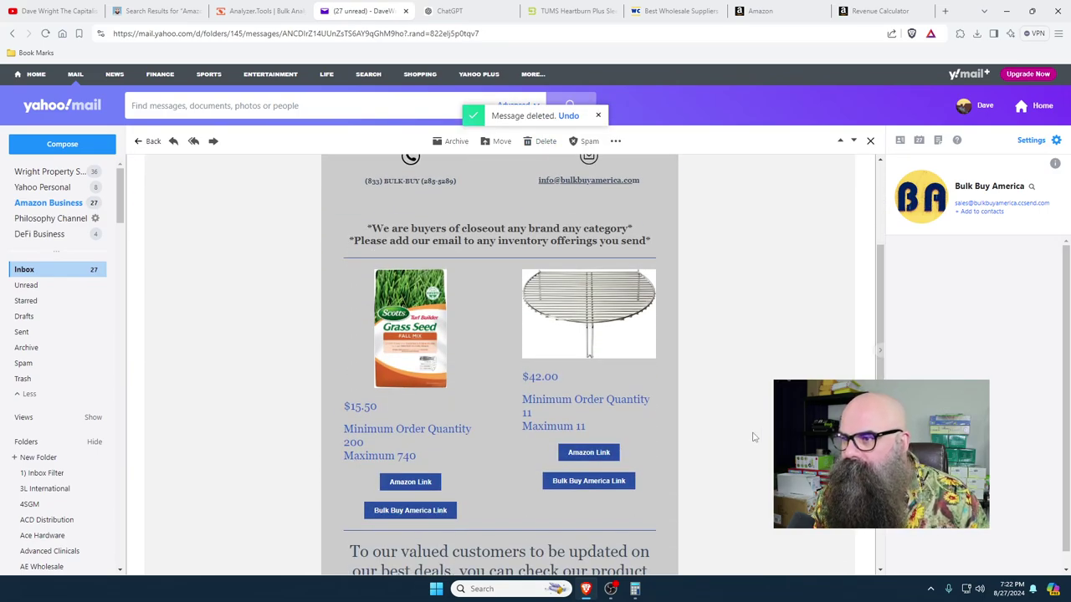
scroll(753, 437, "down", 1)
left_click(545, 142)
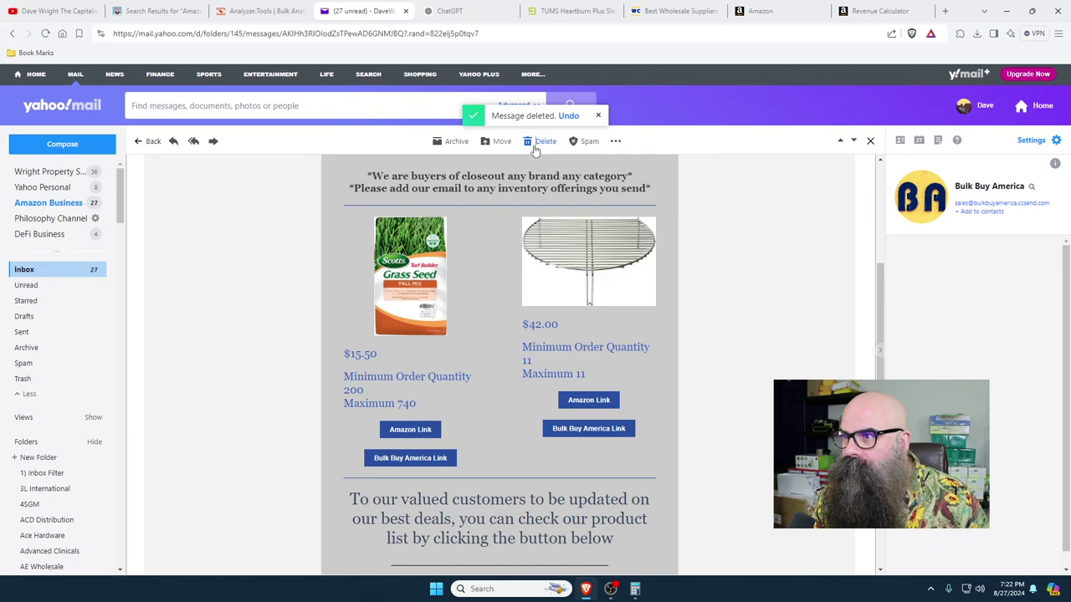
- Review the Mrs. Meyer's rose soy candle offer and calculate its minimum order cost as 2.30 × 480
scroll(499, 360, "down", 3)
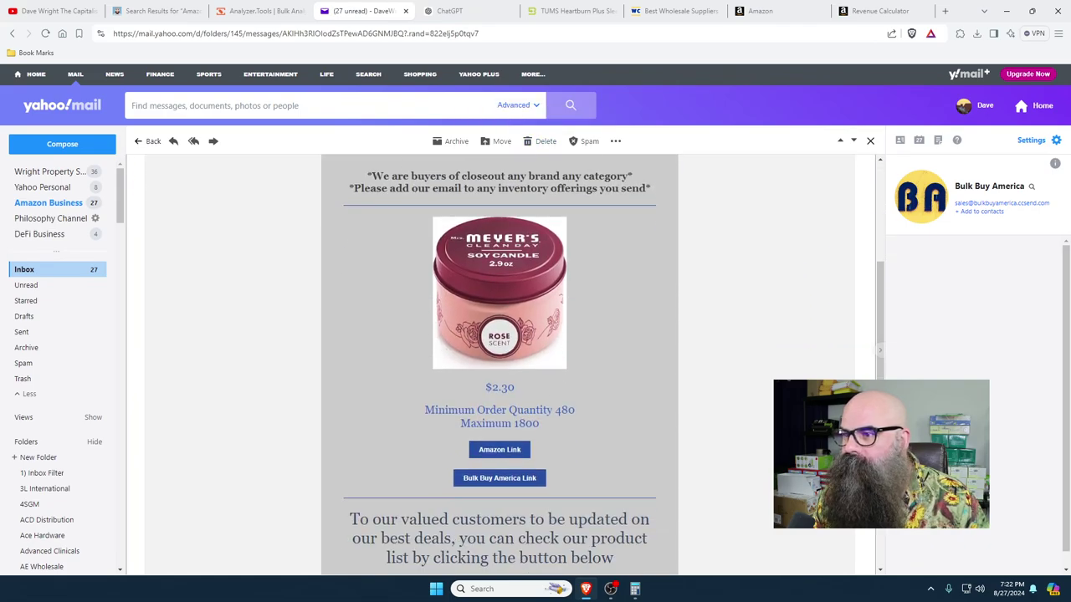
left_click(635, 589)
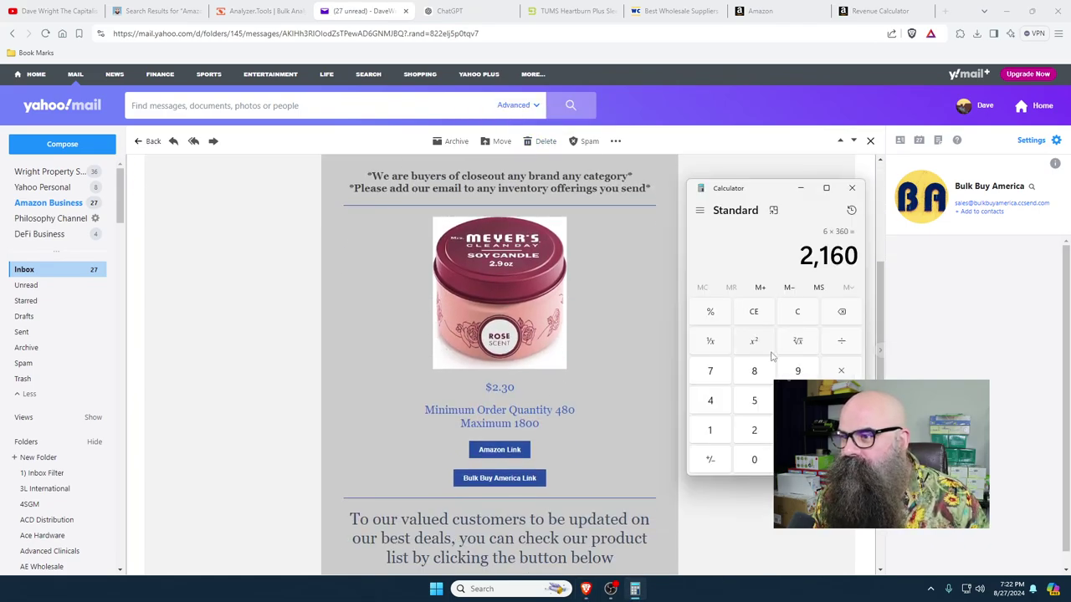
left_click(806, 315)
left_click(754, 430)
left_click(798, 459)
left_click(797, 430)
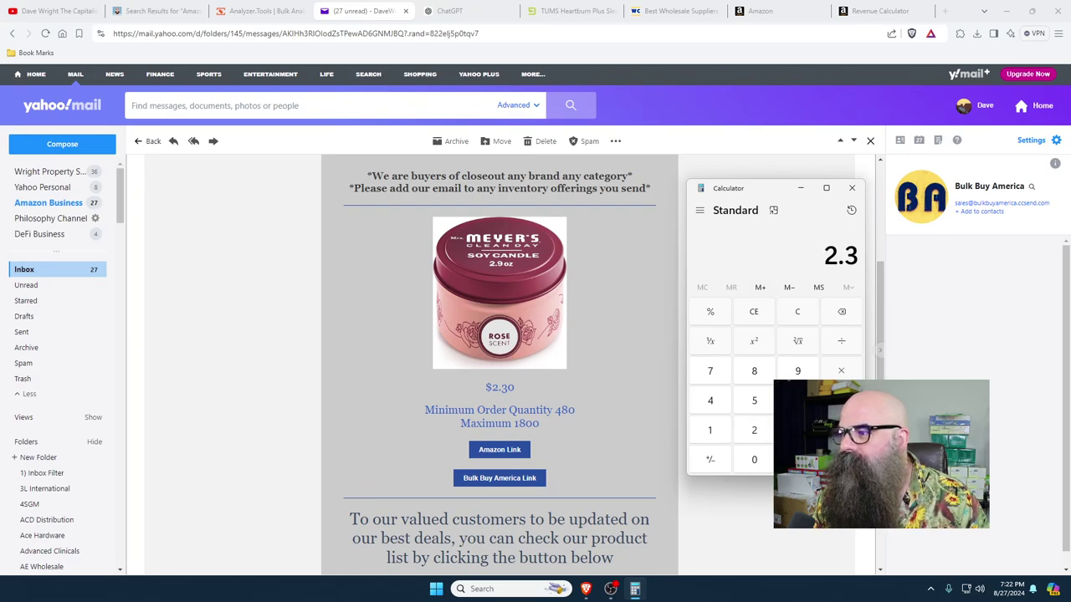
left_click(758, 461)
left_click(840, 373)
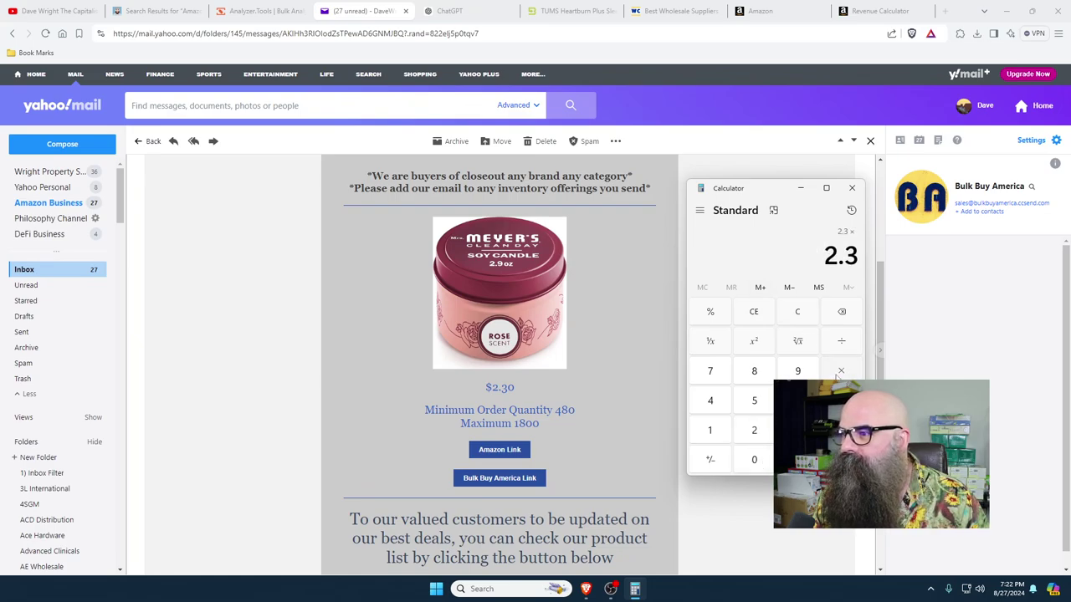
left_click(710, 401)
left_click(754, 371)
left_click(754, 459)
left_click(841, 459)
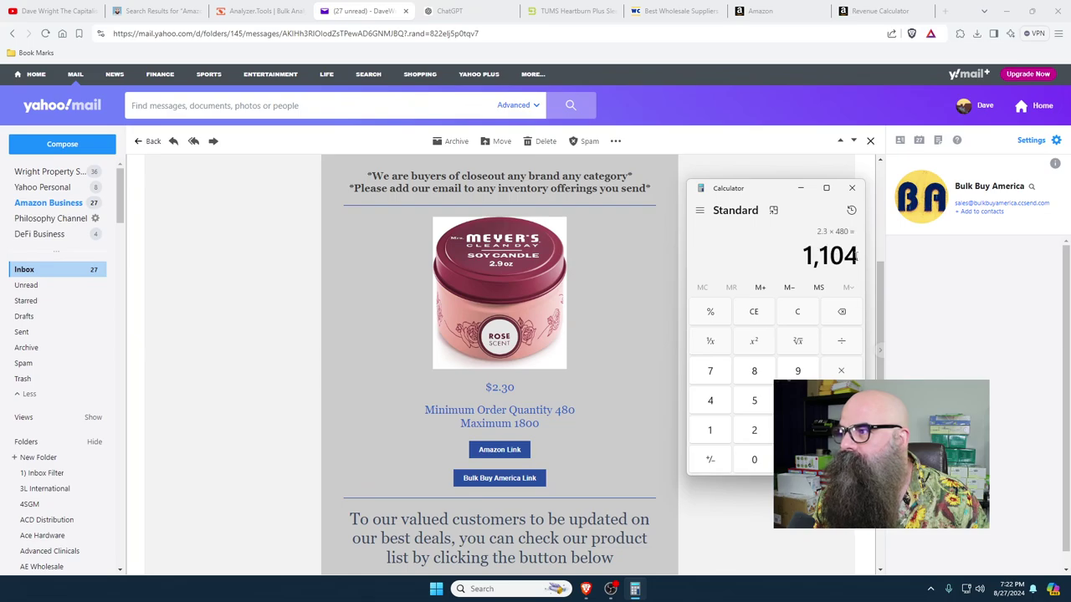
- Open the Mrs. Meyer's candle's Amazon listing and examine its sales estimates, price, stock and price history
left_click(503, 453)
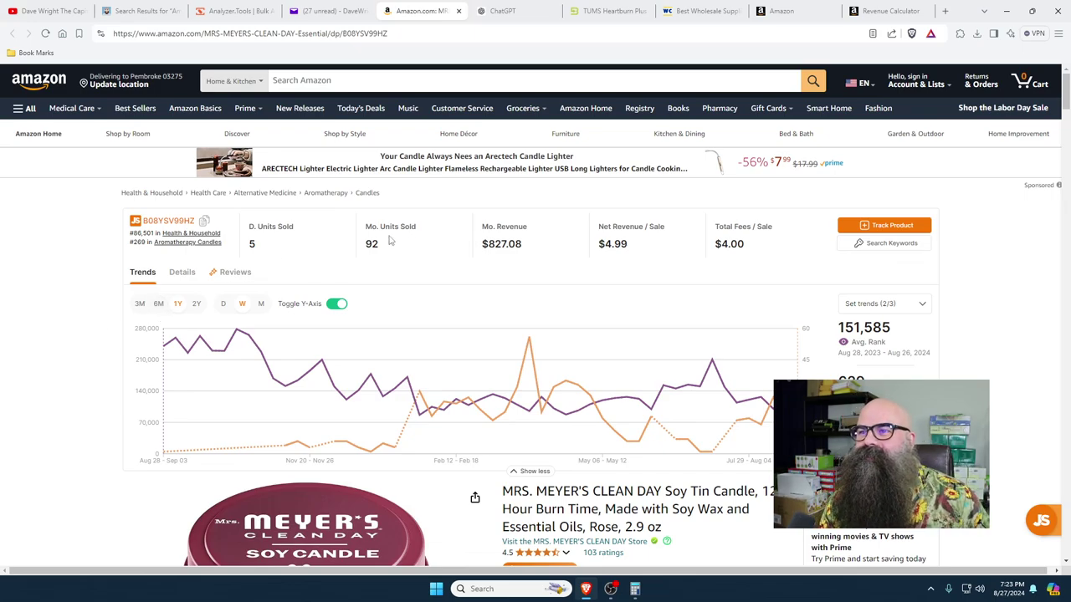
scroll(944, 181, "down", 4)
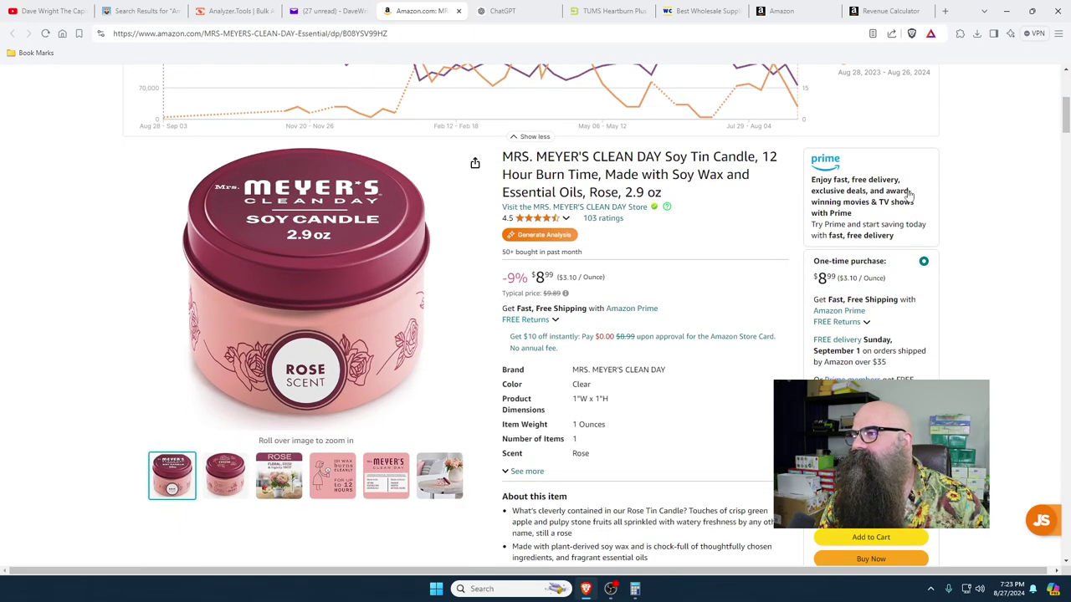
scroll(954, 371, "down", 3)
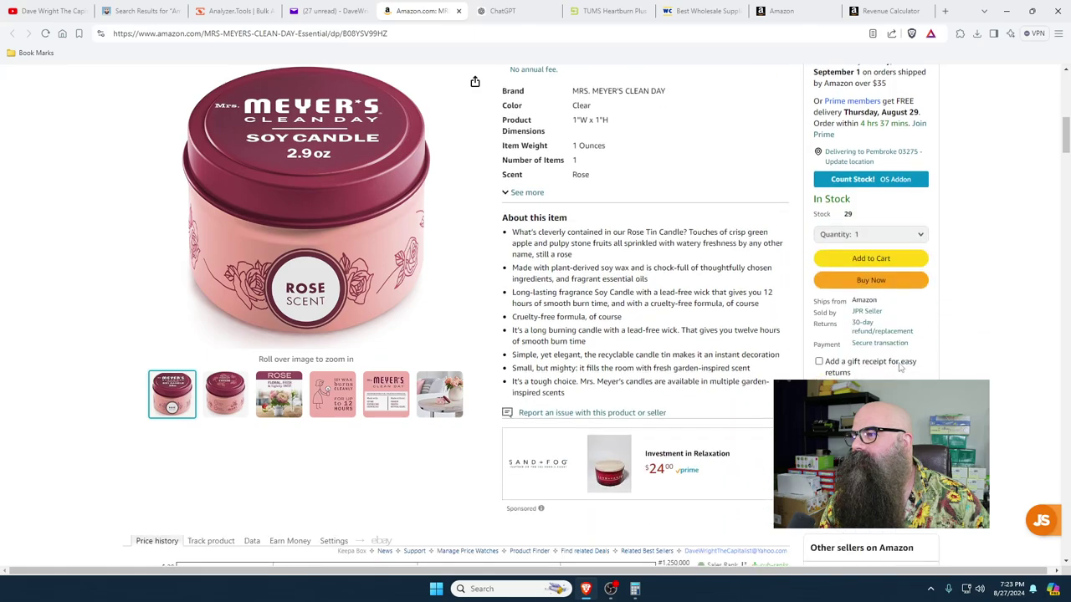
scroll(962, 351, "down", 2)
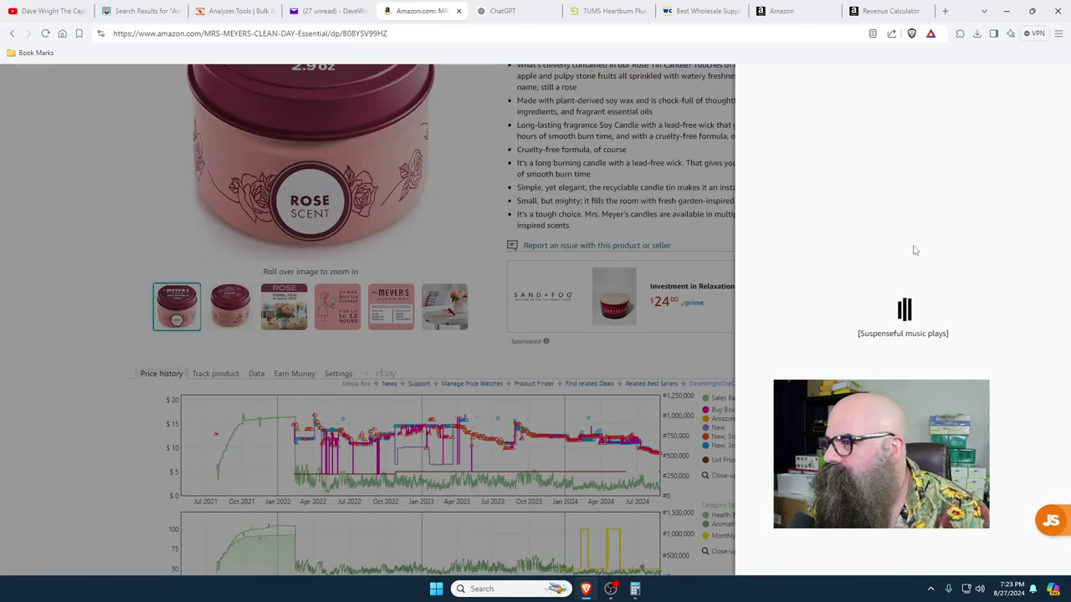
- Filter the candle's other seller offers by Prime, Free delivery and New condition
left_click(1028, 239)
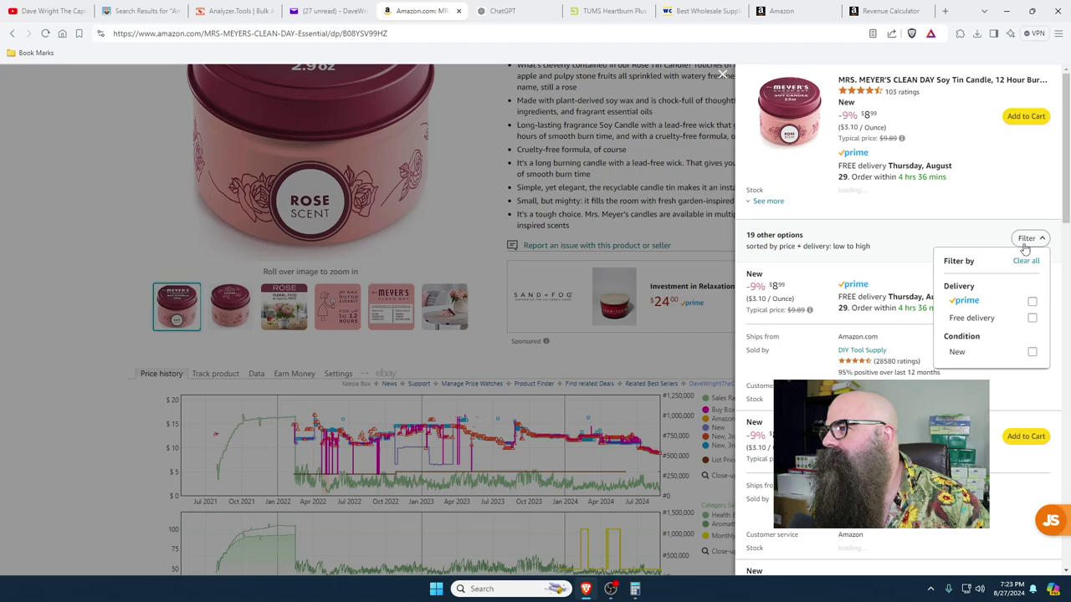
left_click(1033, 302)
left_click(1032, 318)
left_click(1032, 351)
left_click(823, 242)
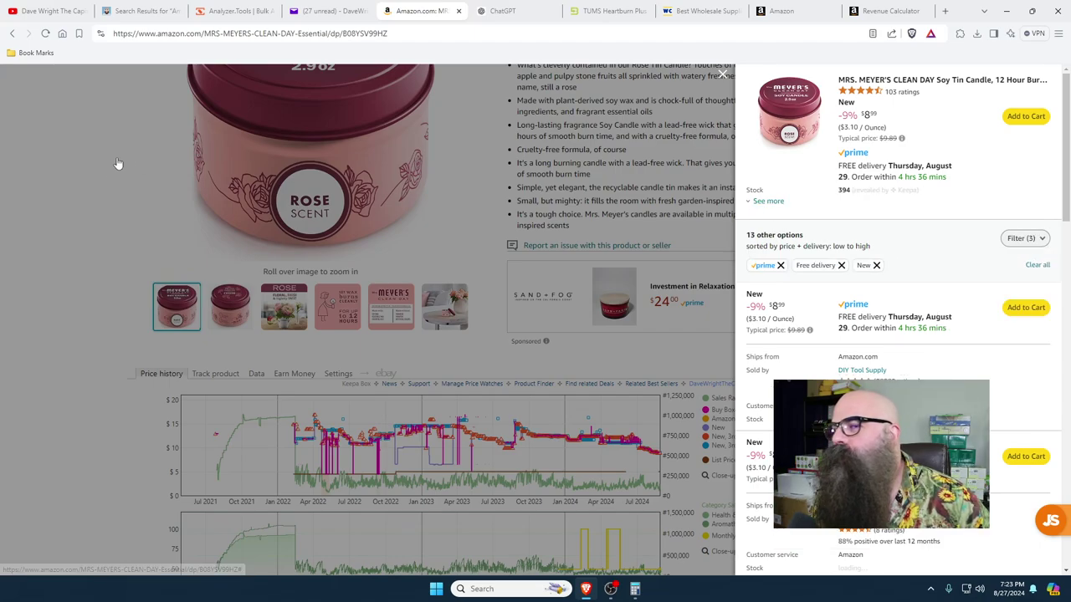
- Close the seller offers and the candle's Amazon listing, and delete its deal email
left_click(76, 163)
scroll(495, 123, "up", 10)
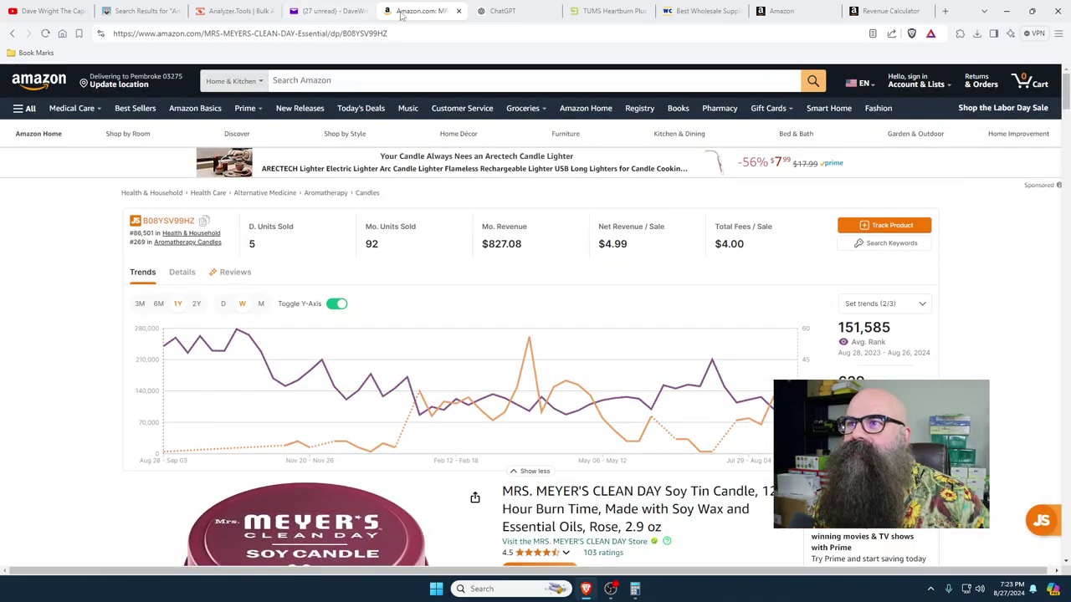
left_click(458, 11)
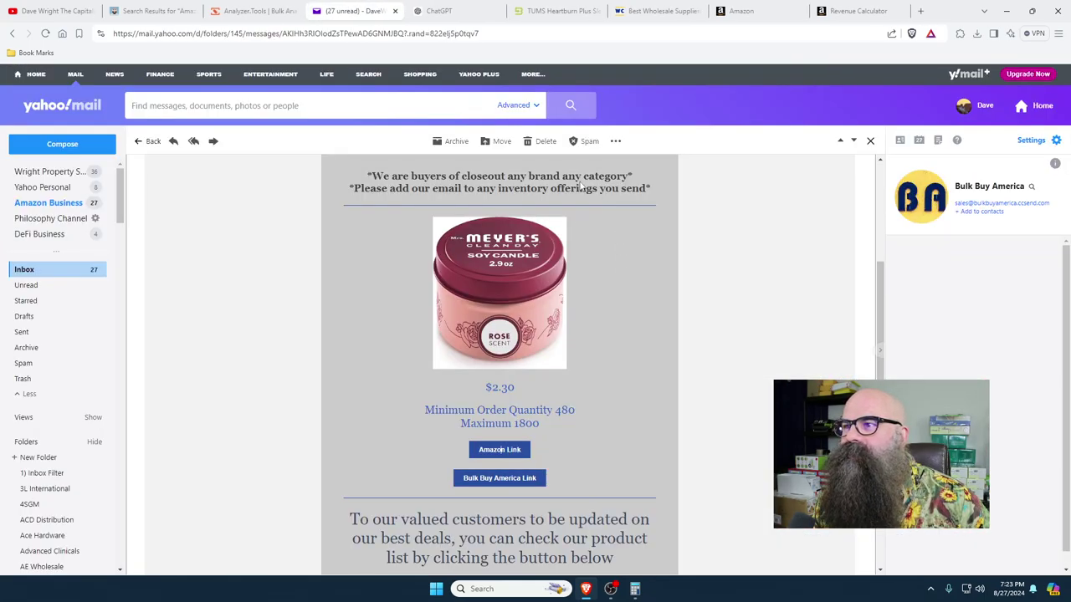
left_click(541, 142)
- Delete the inventory download email and the repeated Mrs. Meyer's candle deal email
scroll(715, 354, "down", 3)
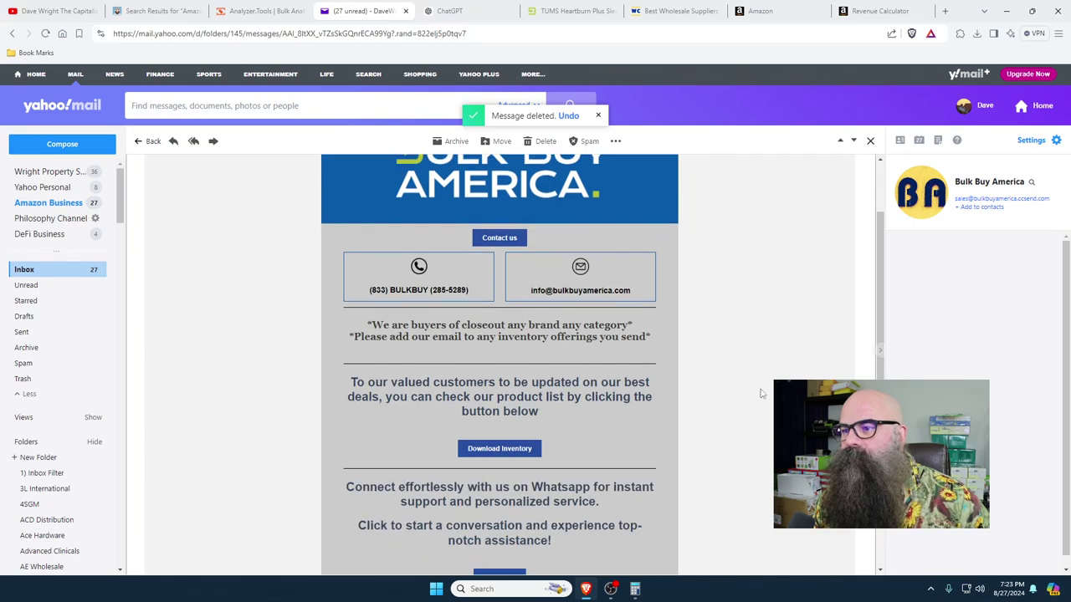
left_click(544, 141)
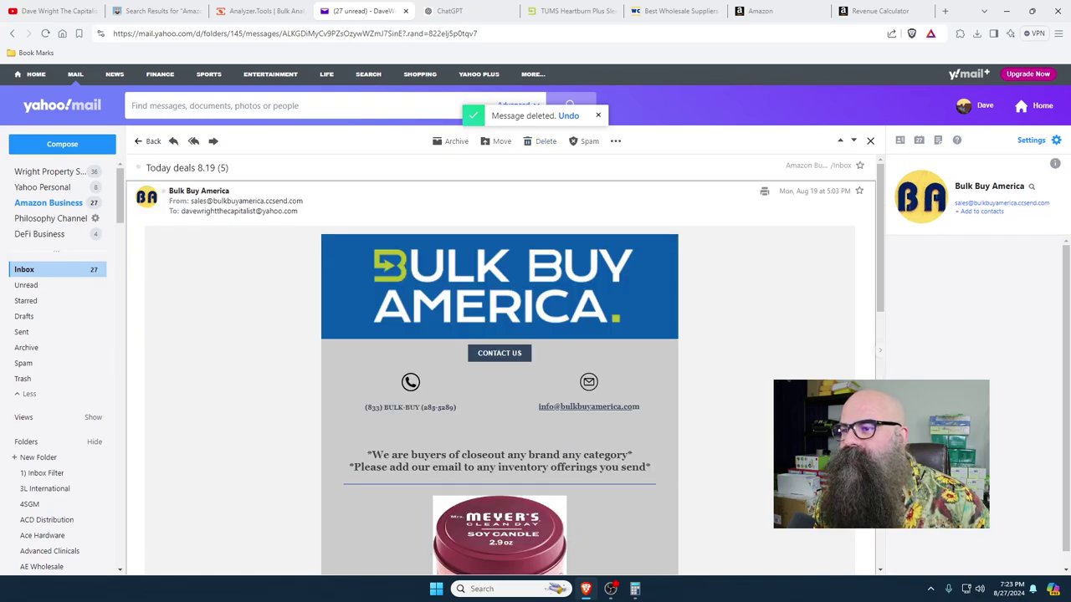
scroll(590, 221, "down", 4)
left_click(540, 144)
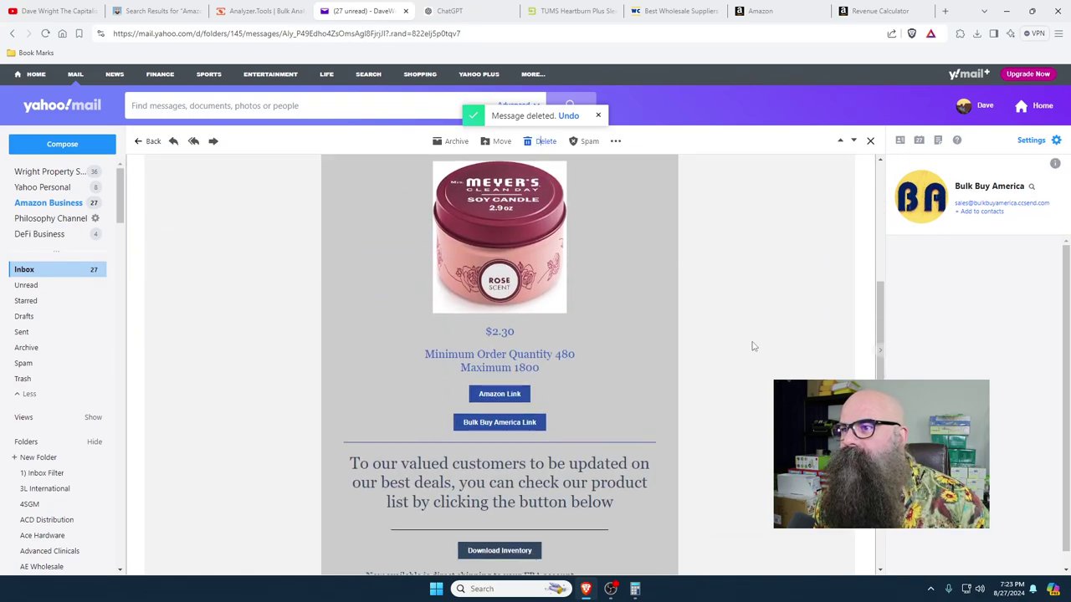
- Review the Crock-Pot slow cooker and Shell Rotella engine oil offers, and star their email
scroll(432, 385, "down", 3)
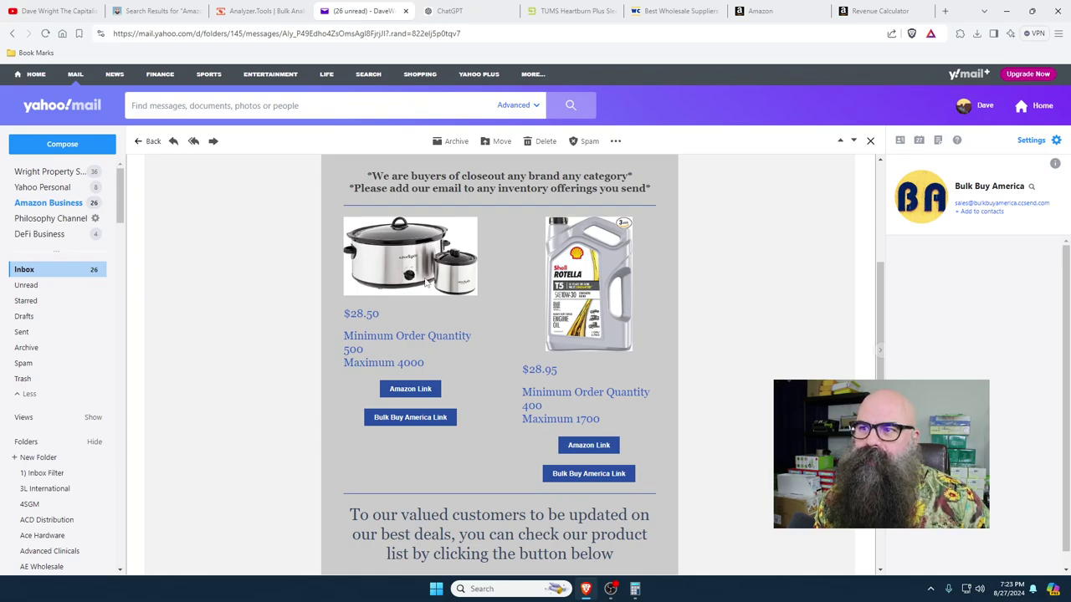
scroll(732, 362, "up", 3)
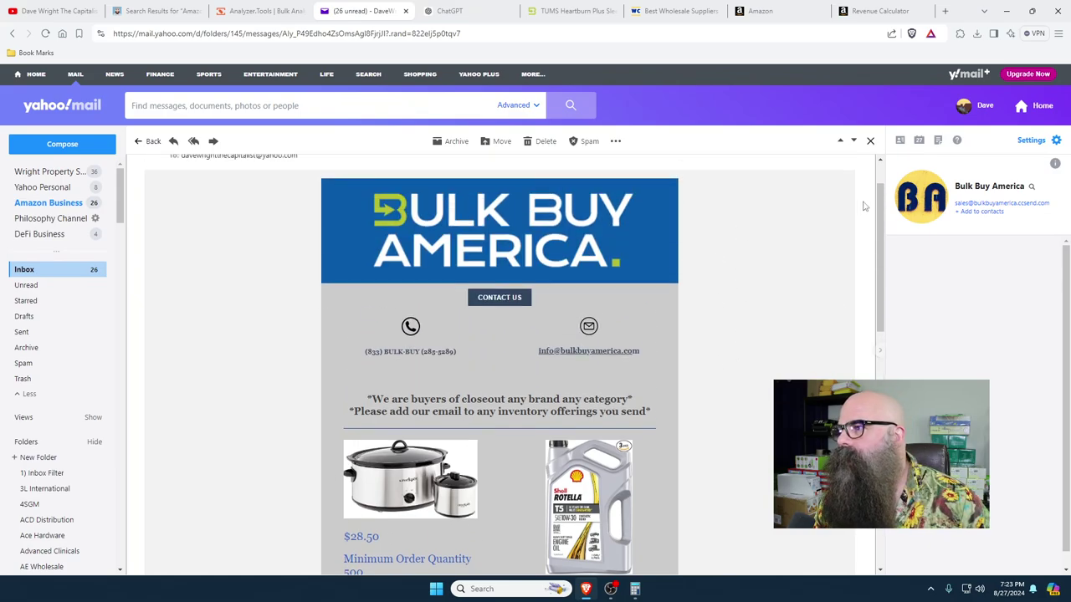
left_click(858, 191)
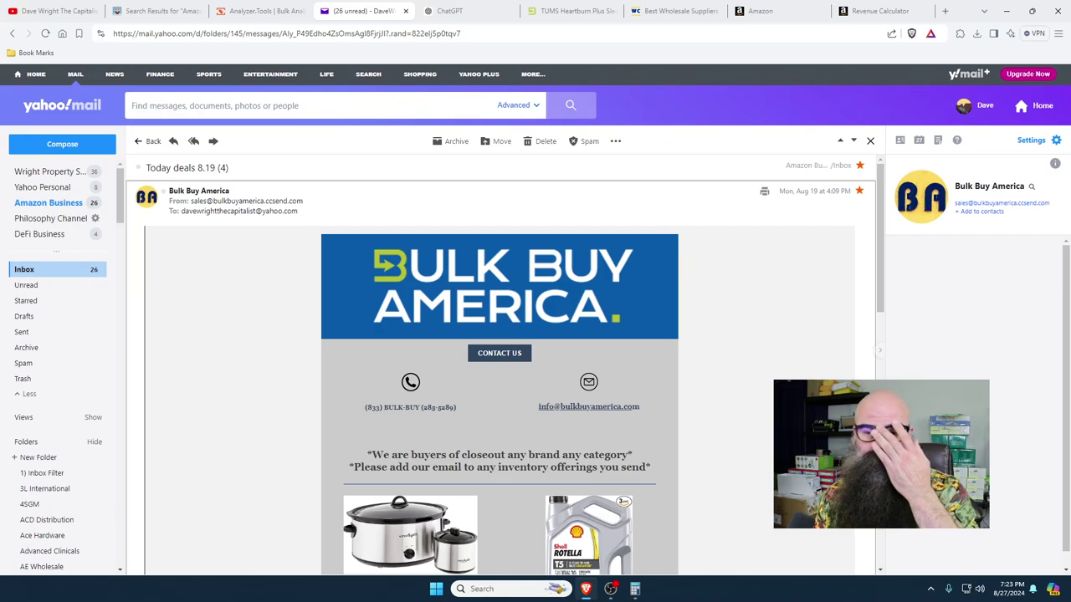
scroll(730, 420, "down", 2)
scroll(731, 420, "down", 2)
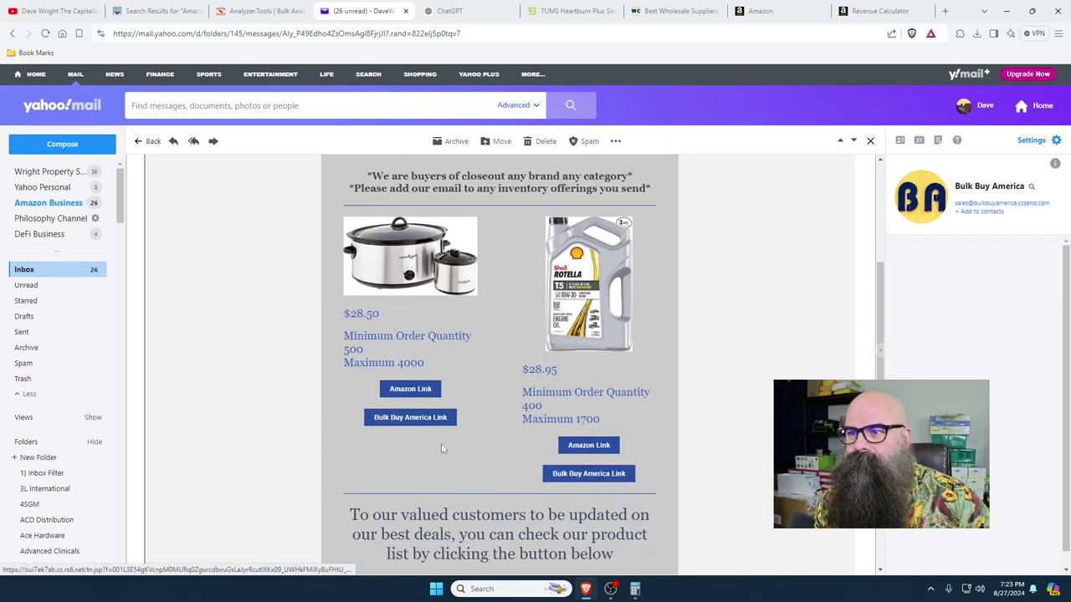
- Calculate the Crock-Pot slow cooker's minimum order cost as 28.50 × 500
left_click(636, 589)
left_click(801, 312)
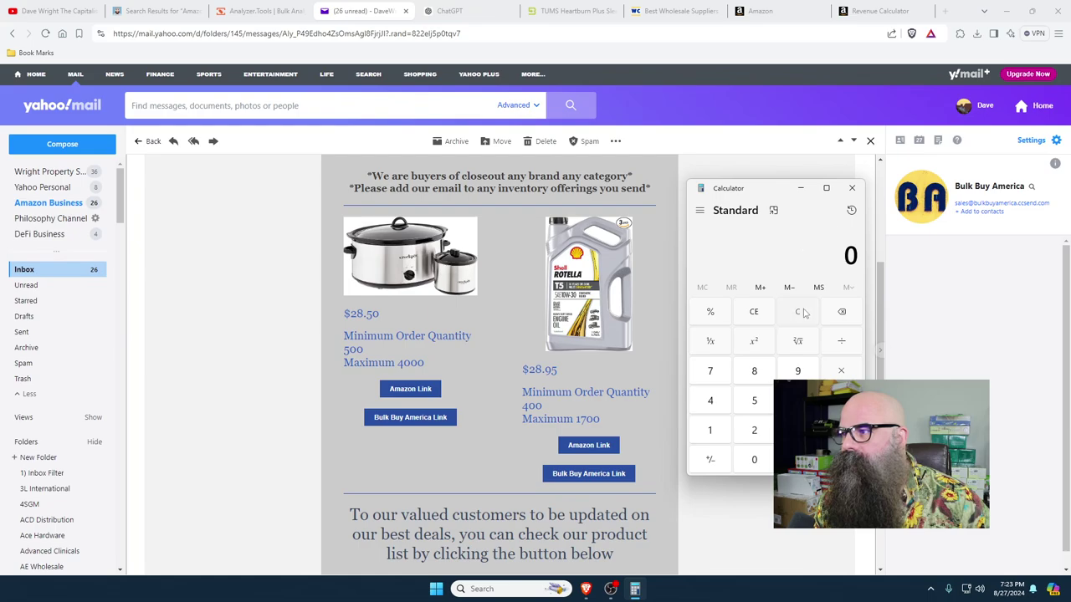
left_click(755, 430)
left_click(754, 372)
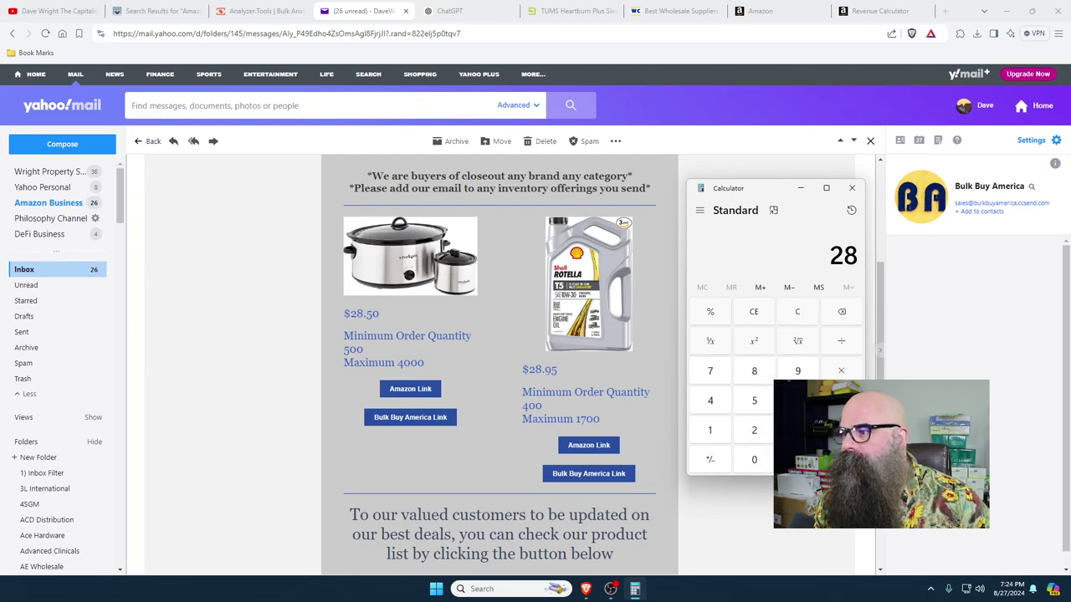
left_click(798, 460)
left_click(754, 401)
left_click(754, 459)
left_click(841, 370)
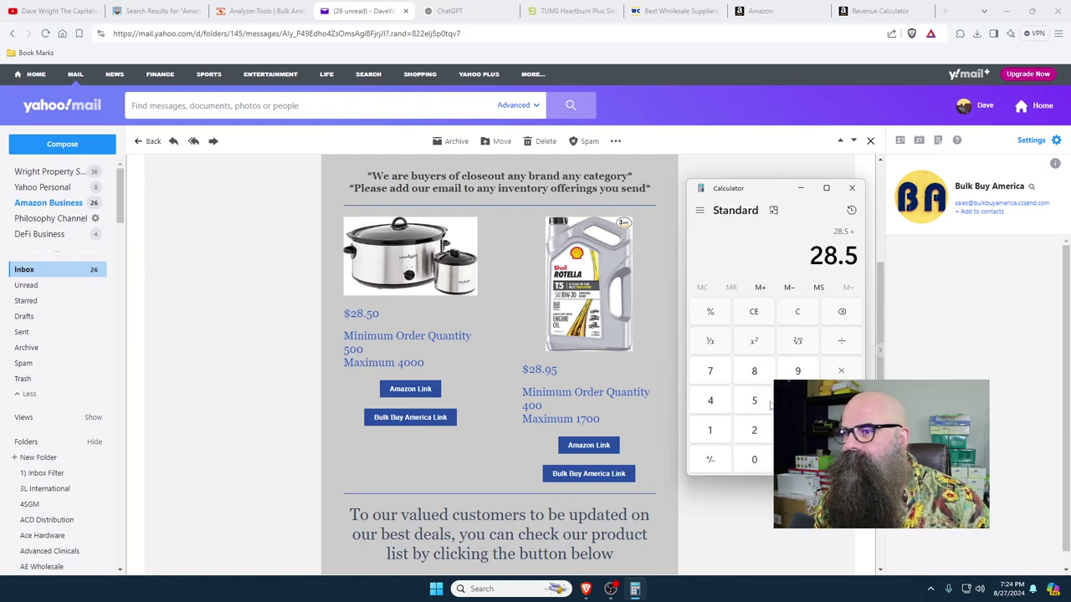
left_click(757, 401)
left_click(762, 464)
left_click(763, 466)
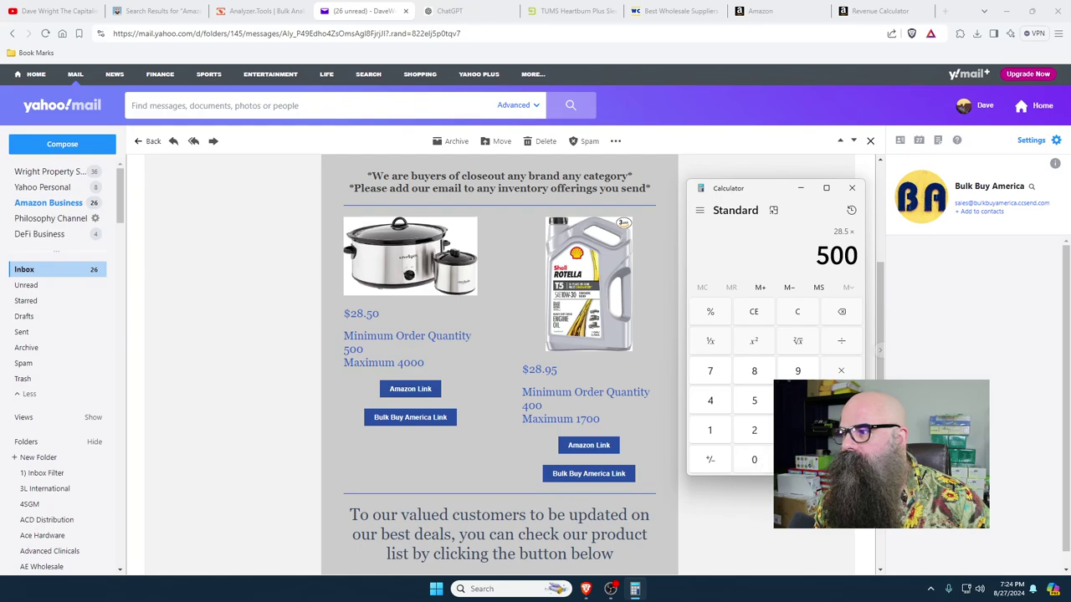
left_click(841, 460)
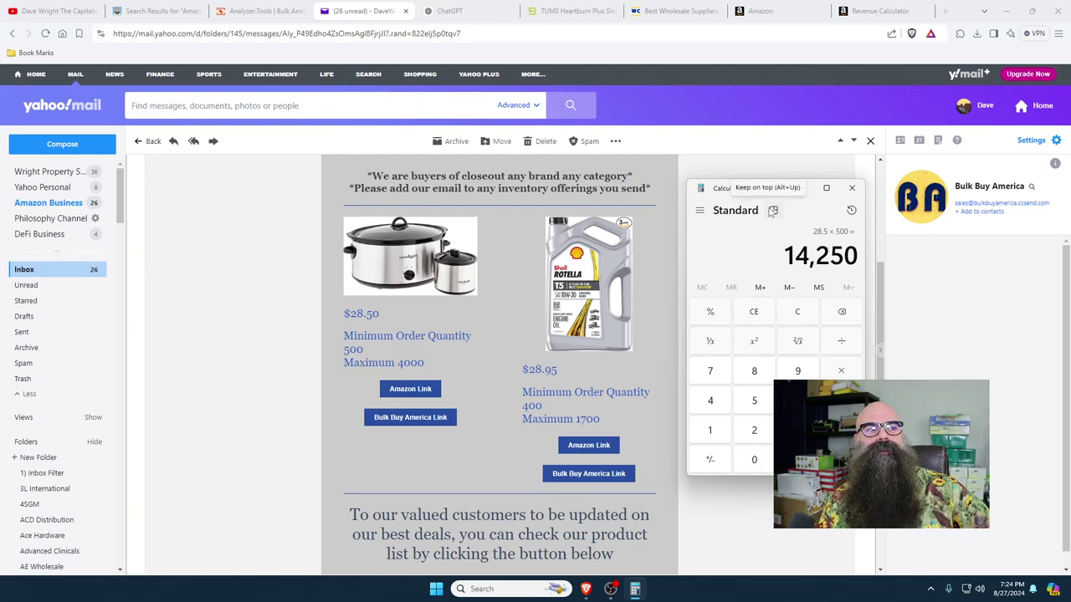
- Open the Crock-Pot slow cooker's Amazon listing and examine its price, Keepa history, monthly sales and rank
left_click(413, 390)
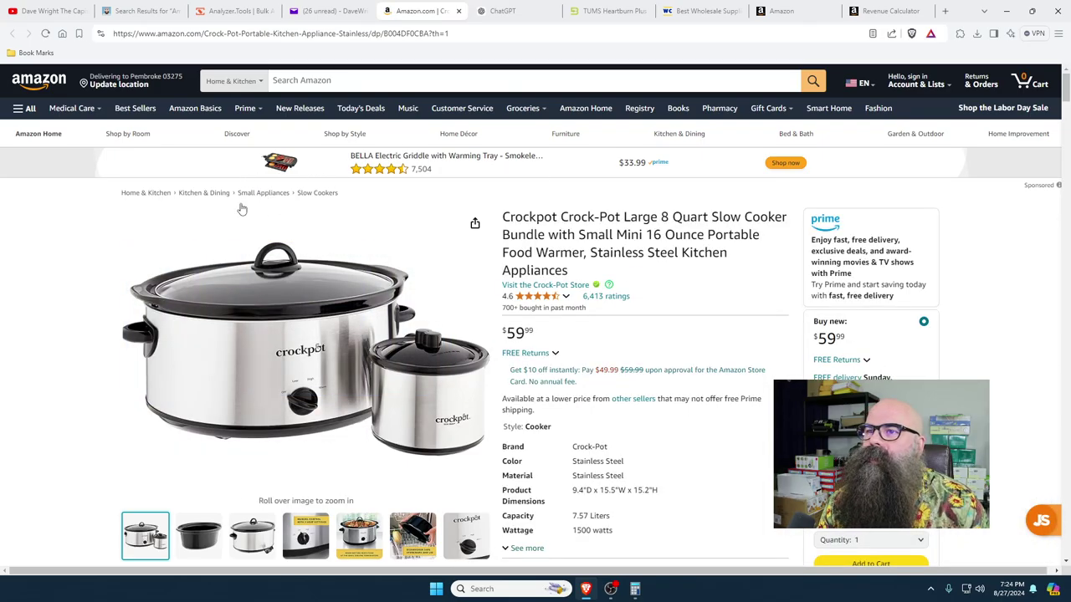
scroll(104, 359, "down", 3)
scroll(105, 359, "down", 4)
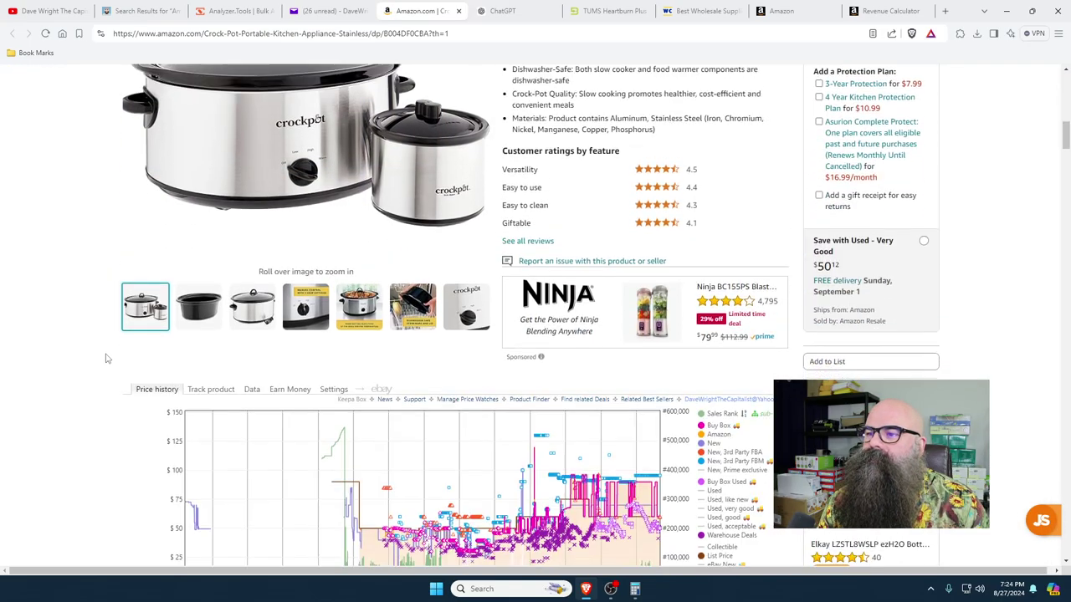
scroll(107, 357, "up", 8)
scroll(108, 356, "up", 1)
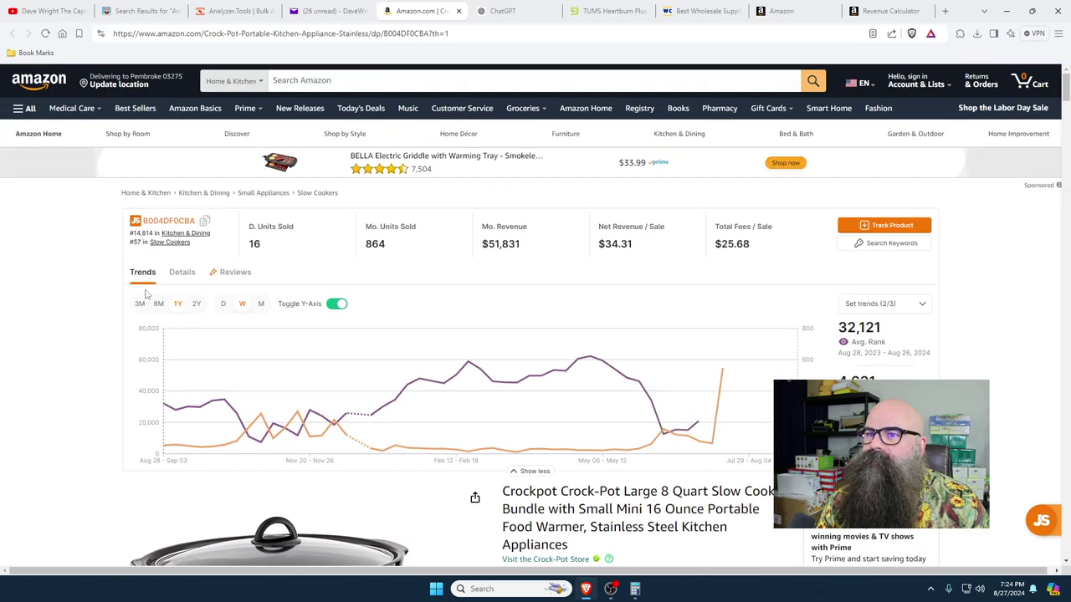
- Search the Seller Central product catalog for the slow cooker's ASIN B004DF0CBA
left_click(908, 11)
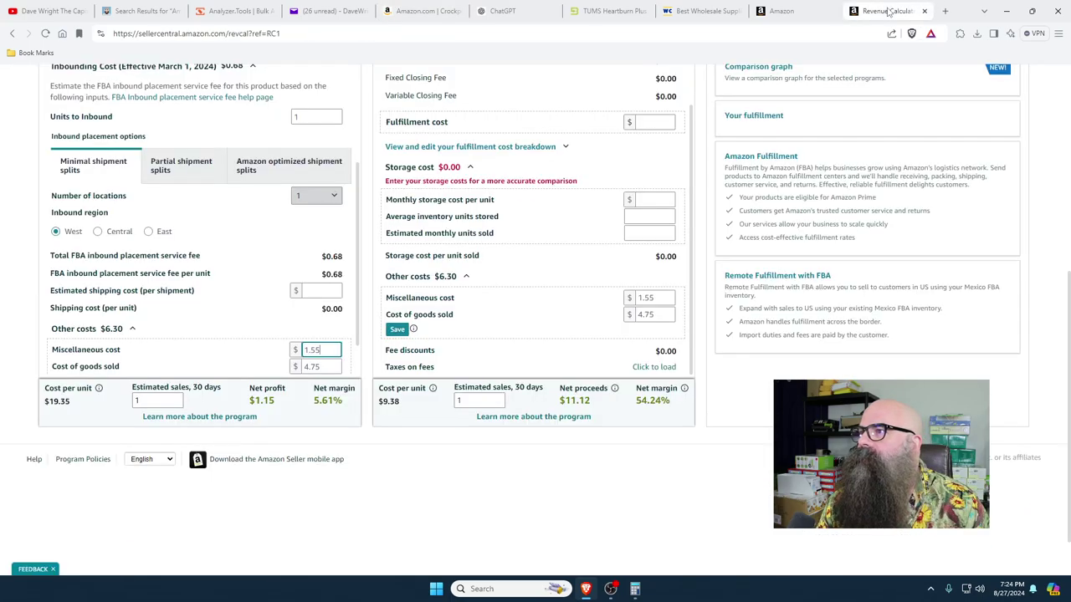
left_click(784, 10)
left_click_drag(318, 176, 210, 179)
right_click(257, 180)
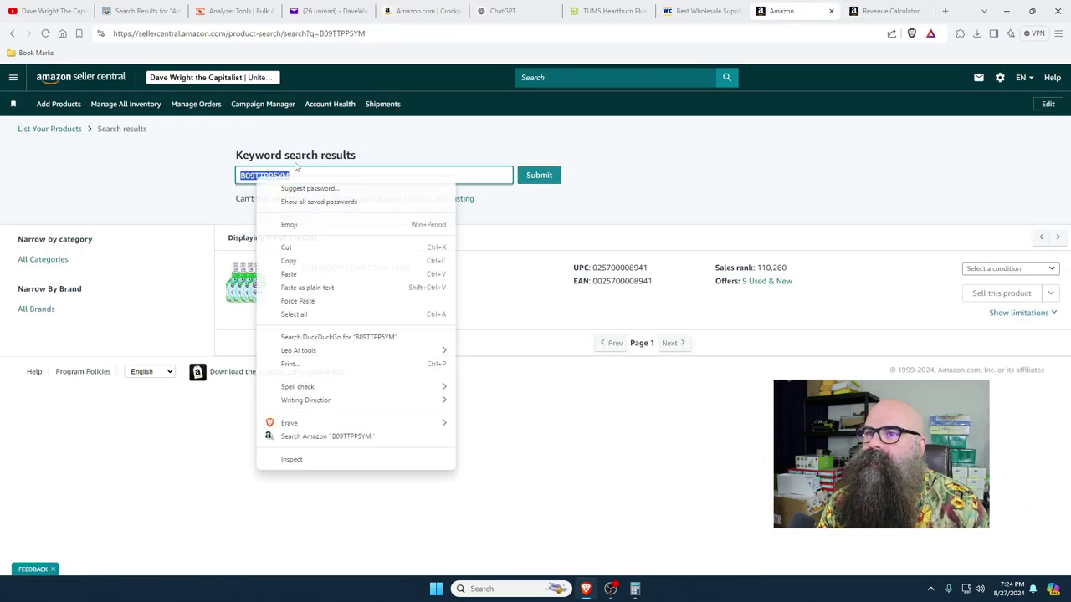
left_click(288, 274)
left_click(536, 176)
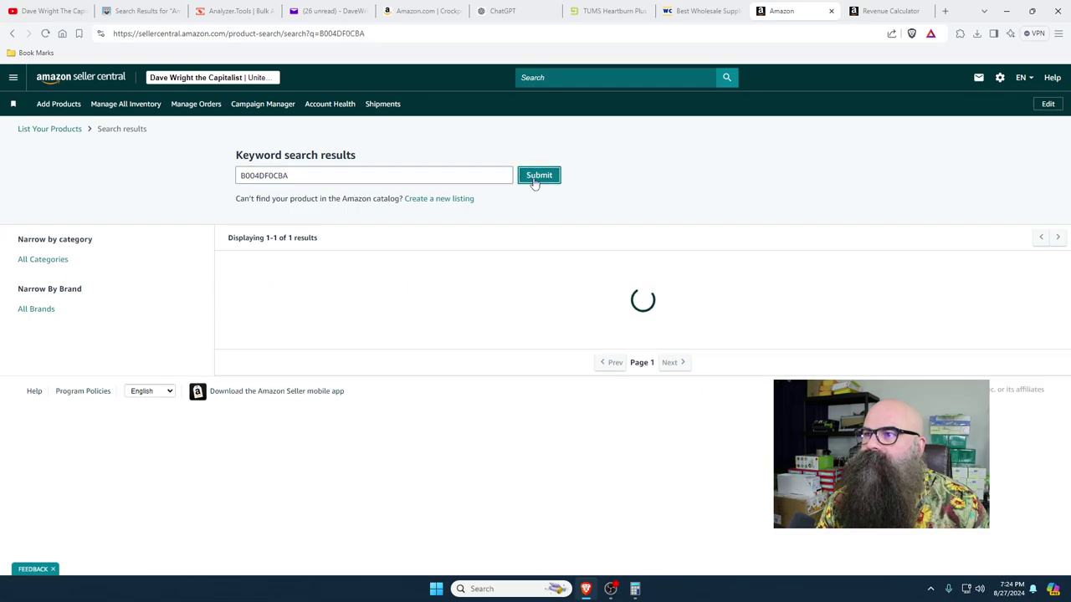
- Look up ASIN B004DF0CBA in the Revenue Calculator to generate an estimate for the slow cooker
left_click(889, 11)
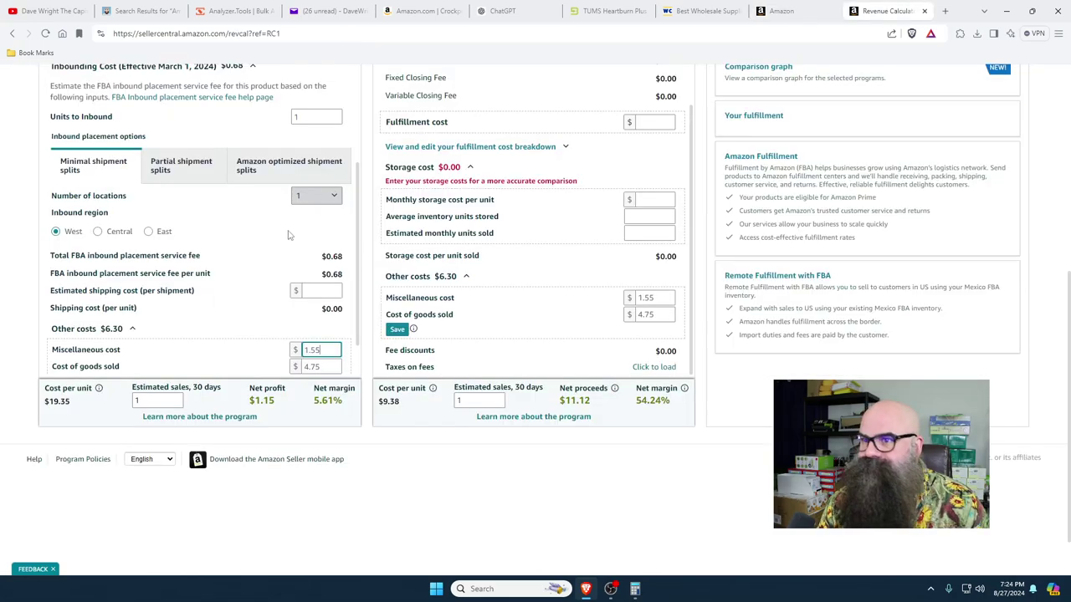
scroll(234, 314, "up", 3)
left_click(95, 102)
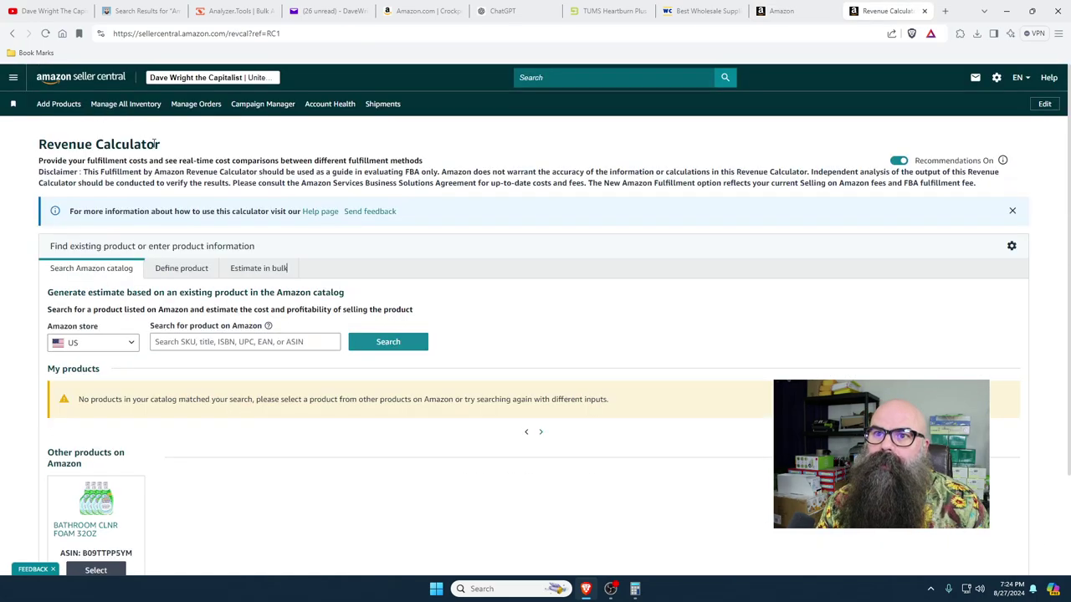
left_click(178, 342)
right_click(176, 341)
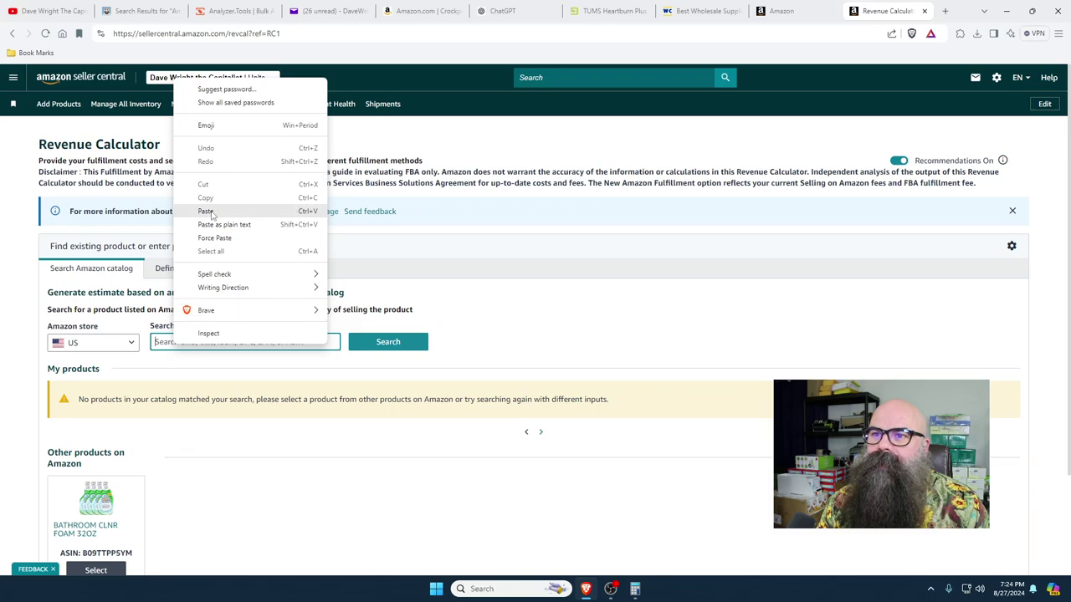
left_click(215, 213)
left_click(357, 339)
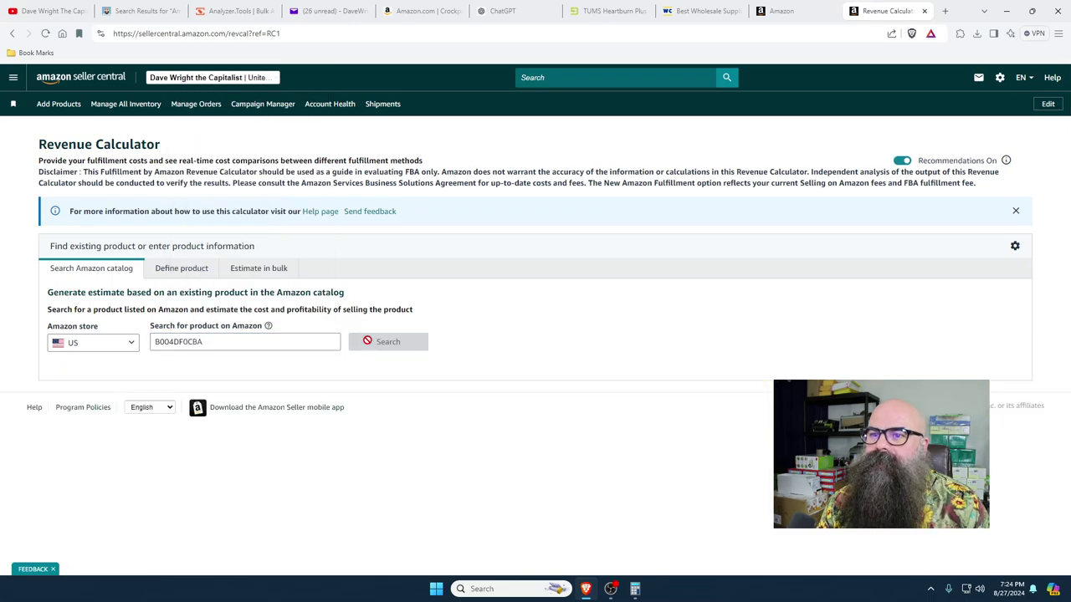
- Check the slow cooker's offer price in the supplier email and set the Amazon Fulfillment cost of goods sold to 28.5
left_click(327, 14)
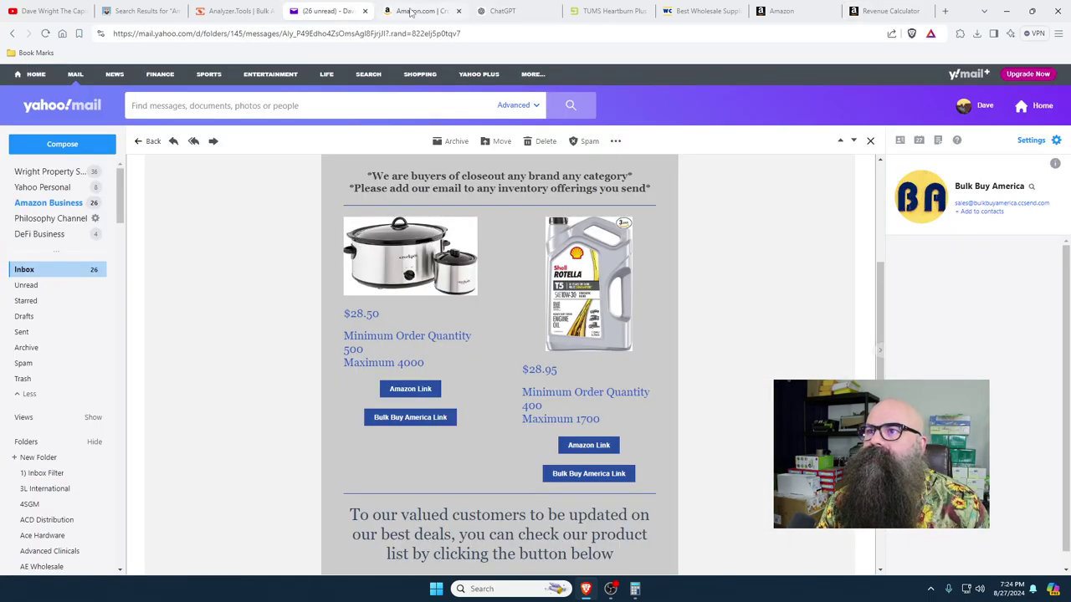
left_click(874, 10)
scroll(263, 391, "down", 5)
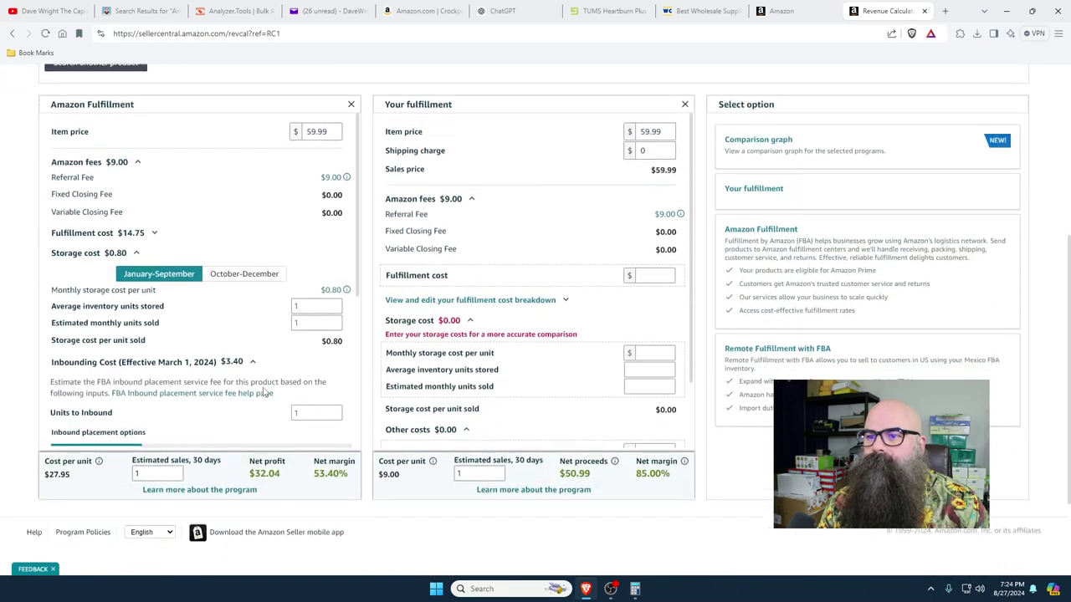
scroll(309, 305, "up", 1)
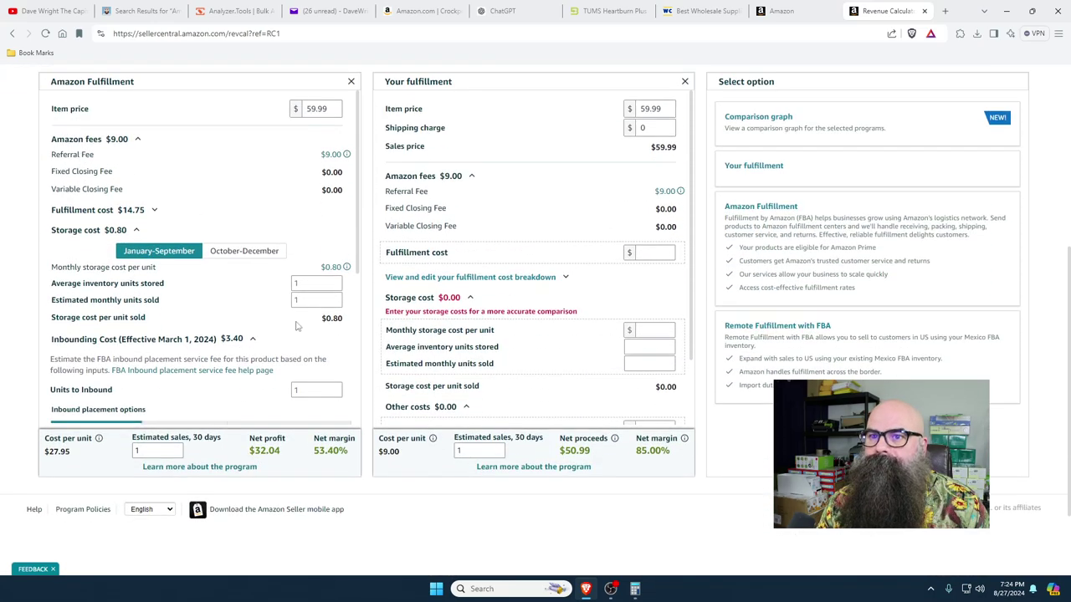
scroll(352, 391, "down", 7)
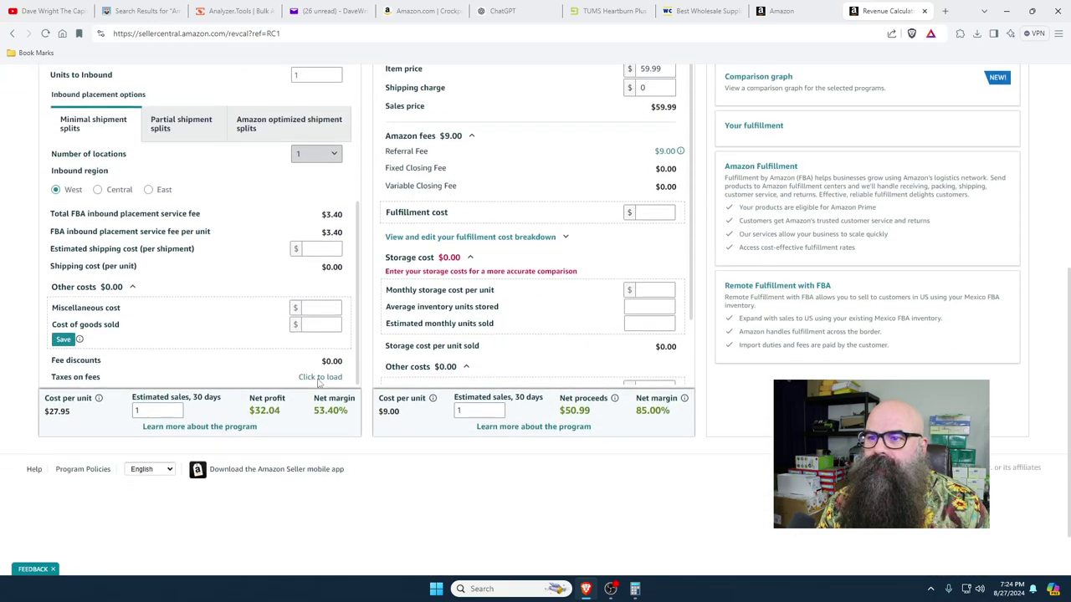
left_click(315, 253)
type("28.5")
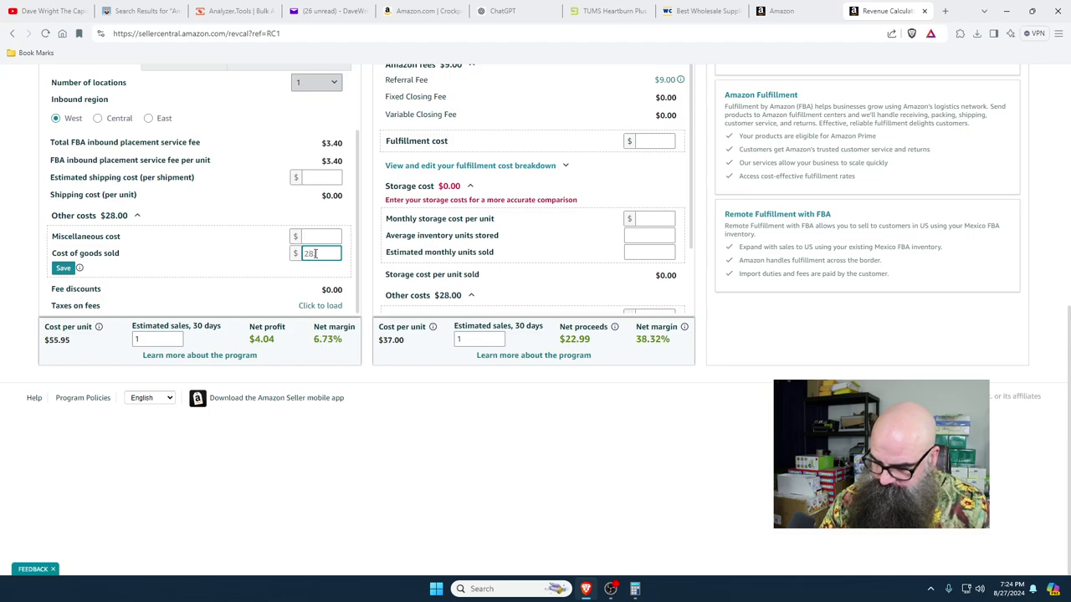
left_click(361, 452)
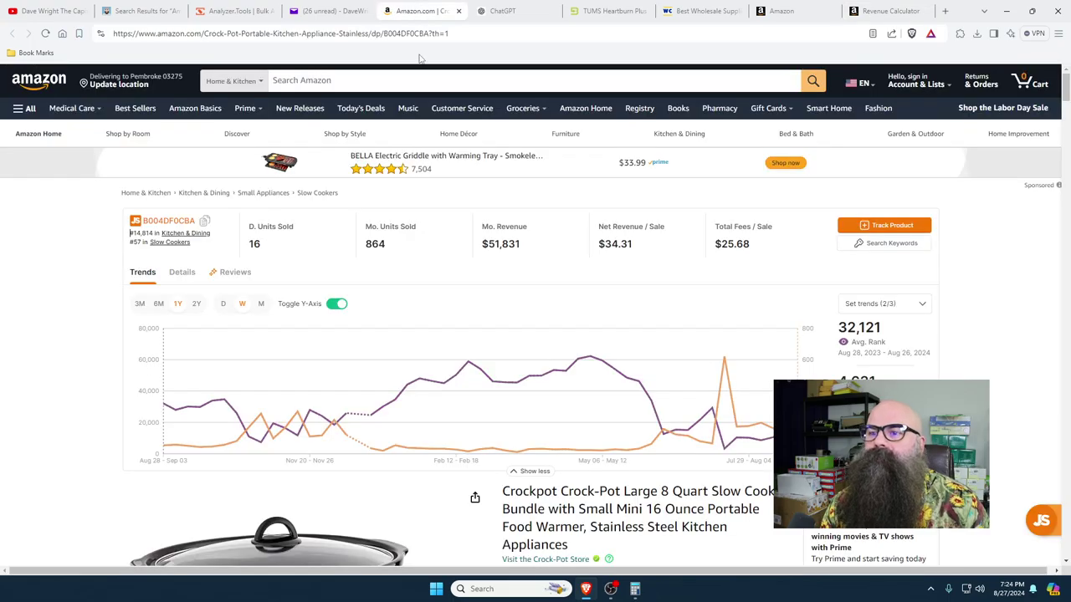
- Open the Keepa product details data on the slow cooker's Amazon listing
left_click(422, 11)
scroll(96, 425, "down", 3)
scroll(96, 425, "down", 8)
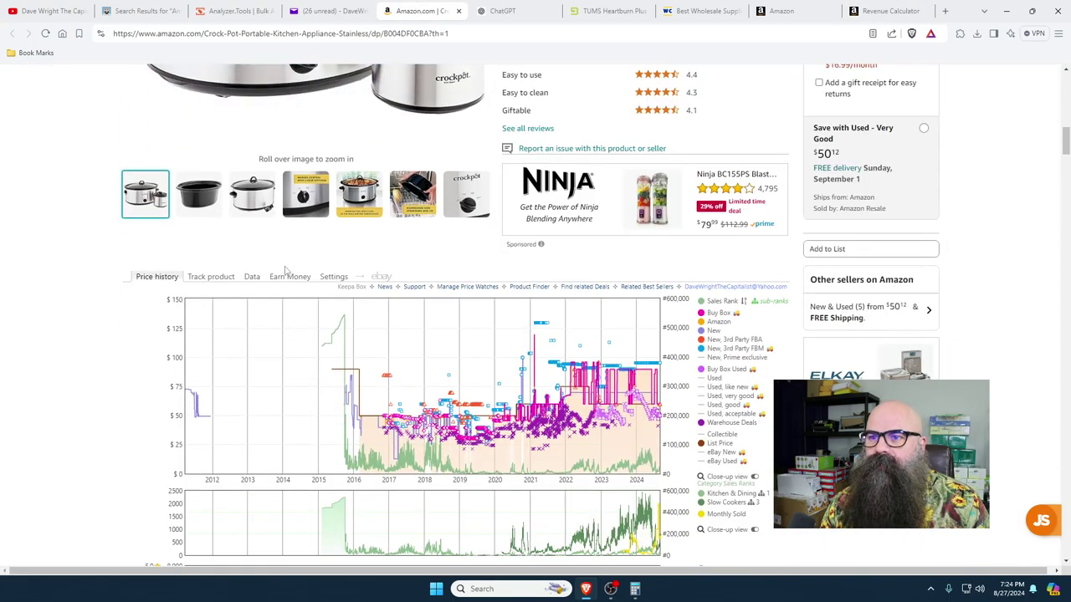
left_click(252, 277)
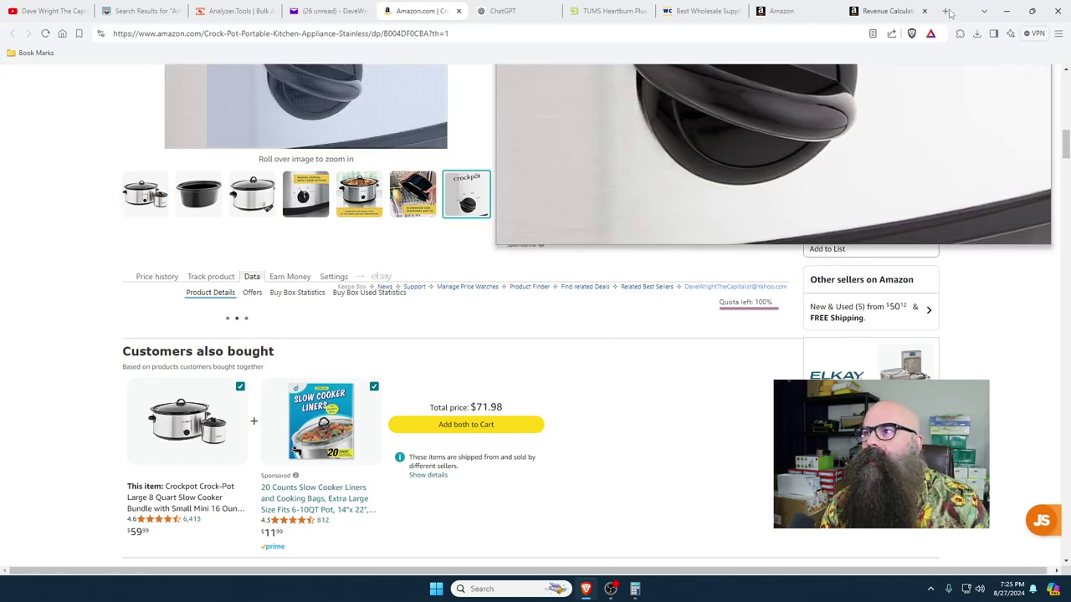
- Set the slow cooker's Amazon Fulfillment item price to 79.99 in the Revenue Calculator
left_click(885, 10)
scroll(246, 339, "up", 5)
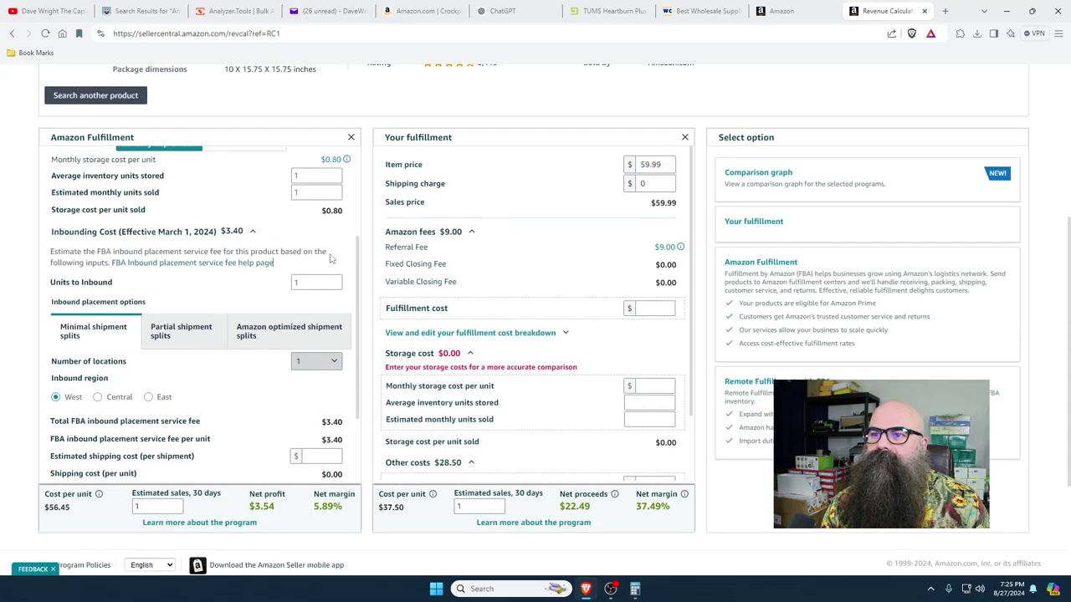
scroll(282, 275, "up", 2)
left_click(333, 164)
left_click_drag(333, 164, 275, 170)
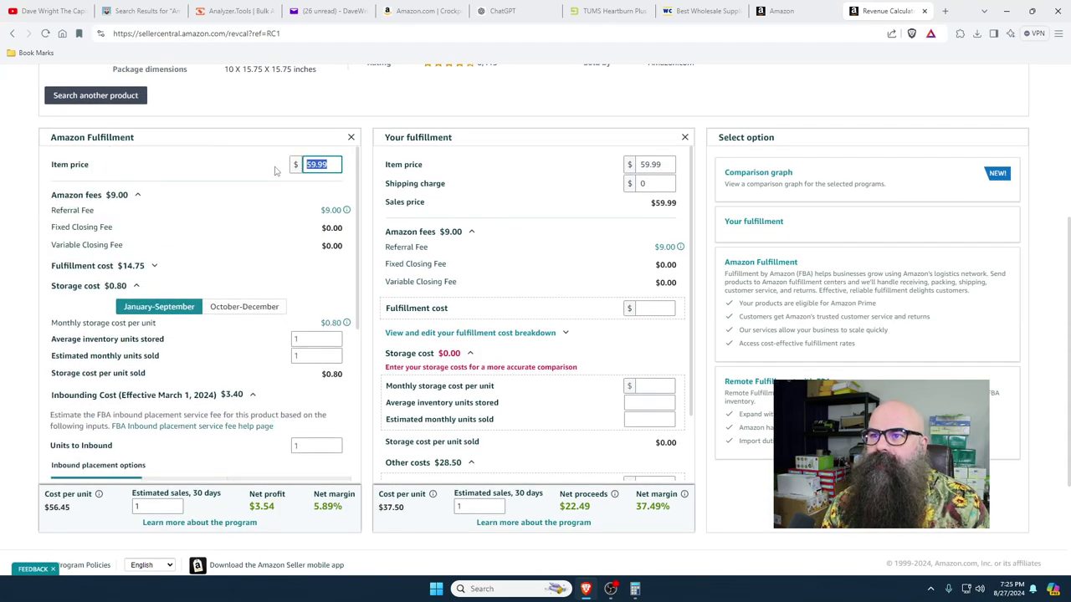
type("7")
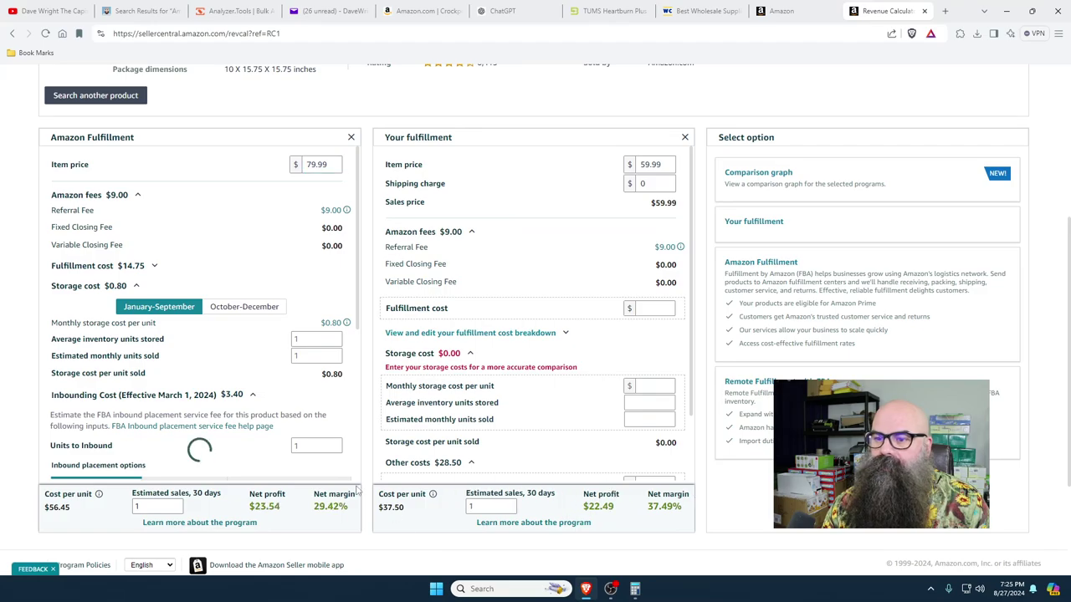
left_click(197, 440)
- Recheck the slow cooker offer in the supplier email and review the listing's Keepa sales rank and Buy Box averages
left_click(333, 11)
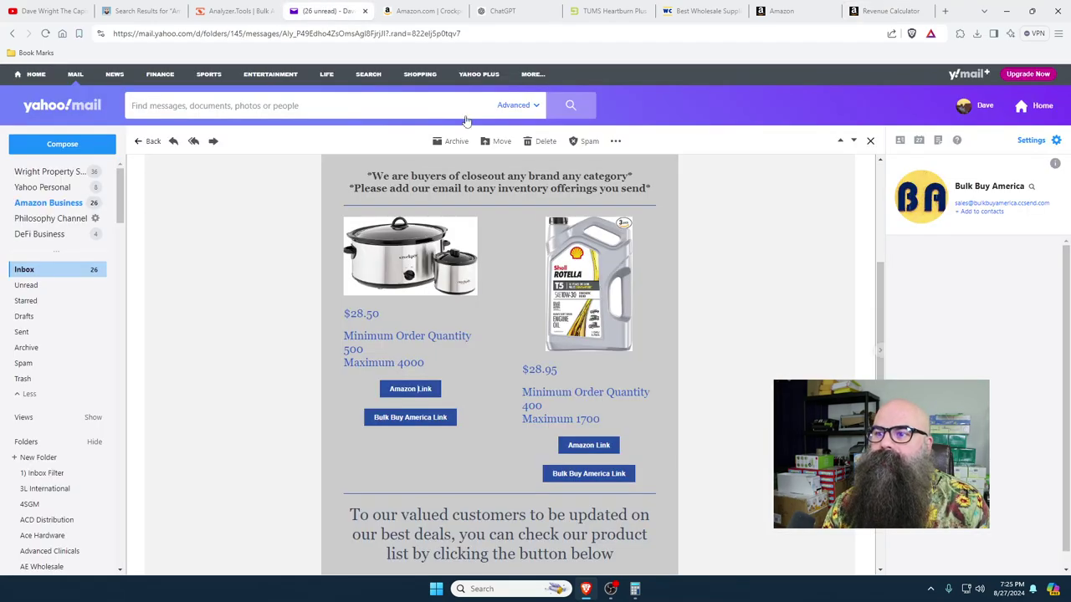
scroll(363, 439, "down", 3)
scroll(363, 440, "up", 3)
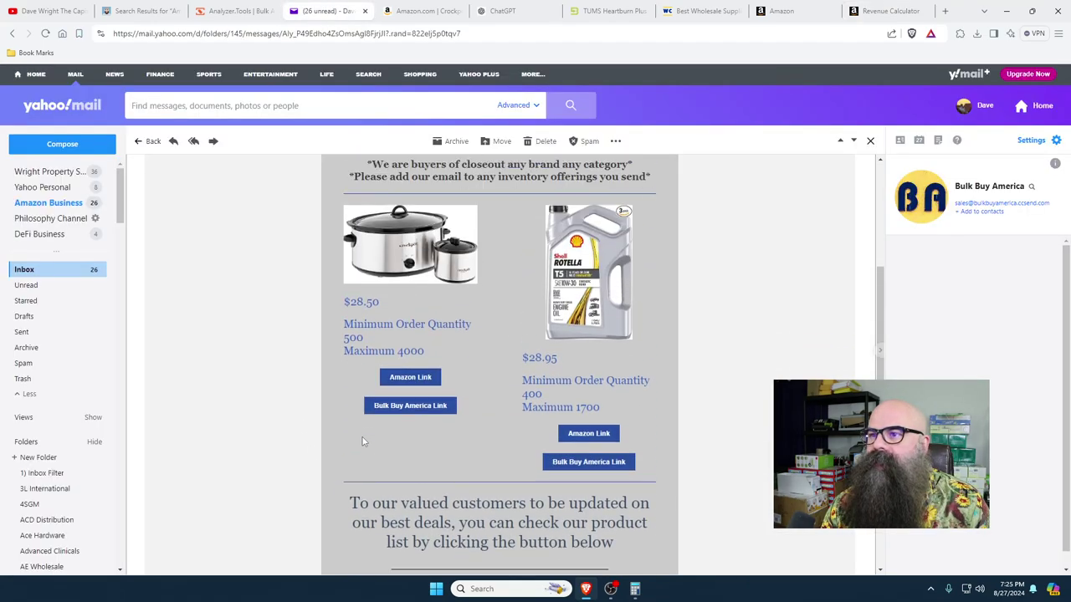
left_click(414, 11)
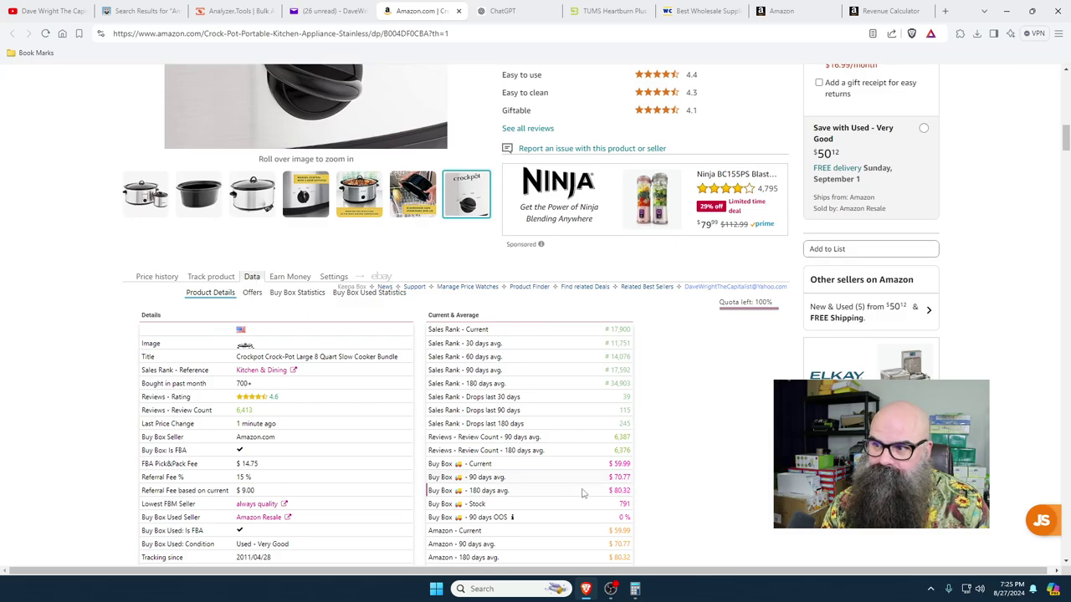
- Show two years of monthly trends for the slow cooker and add Price to the rank and unit sales chart
scroll(740, 423, "up", 10)
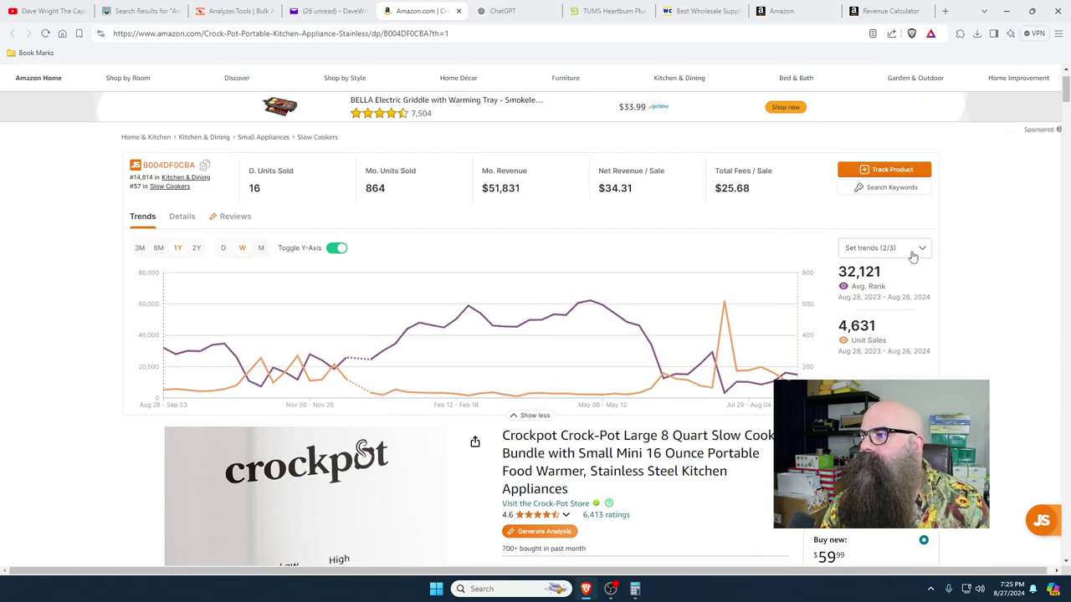
left_click(197, 249)
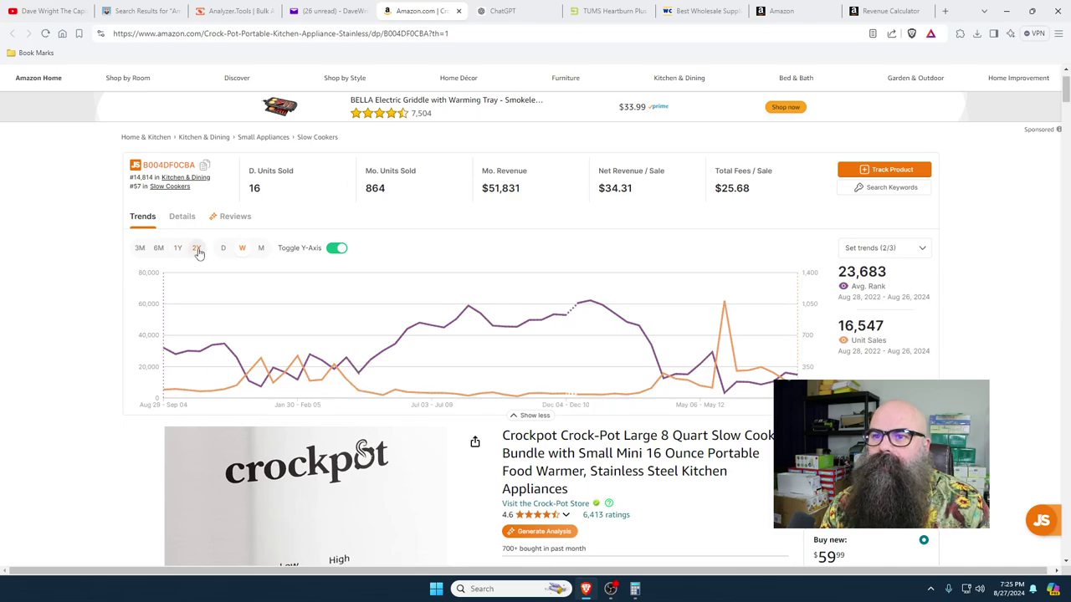
left_click(262, 249)
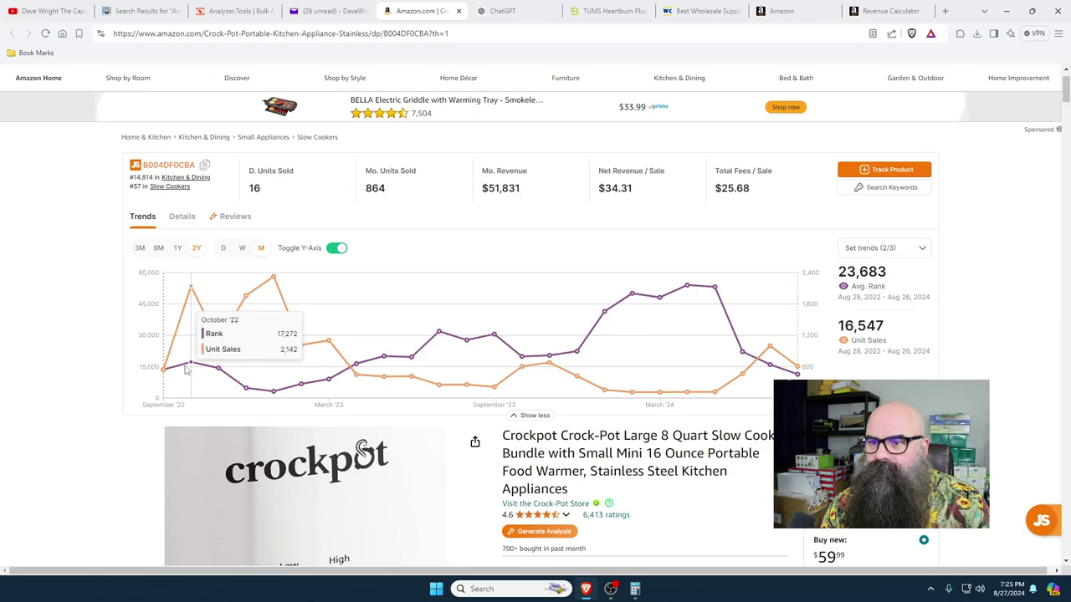
left_click(907, 253)
left_click(847, 297)
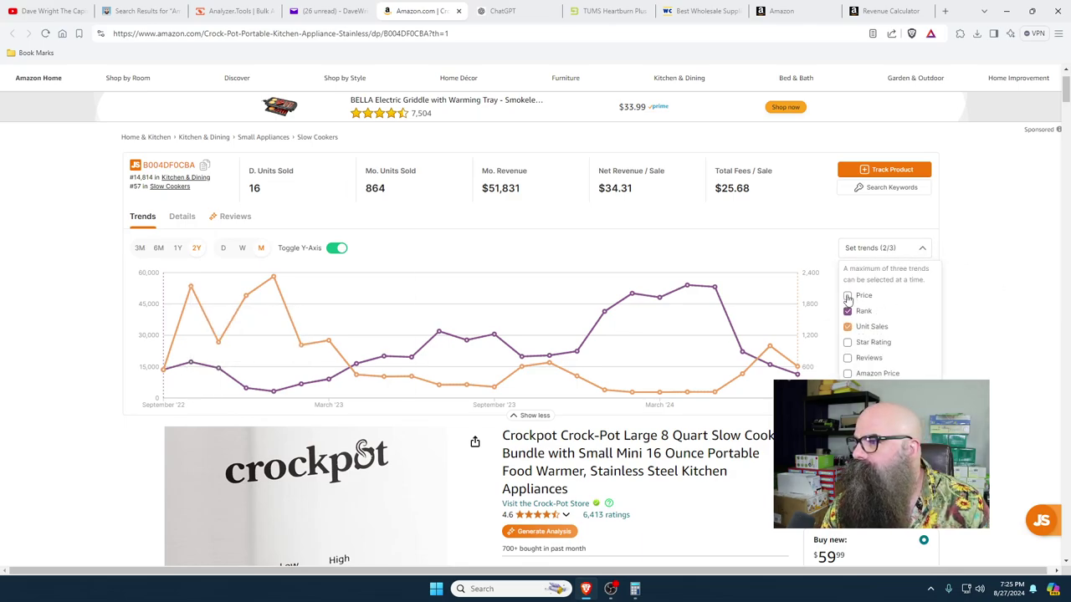
left_click(992, 244)
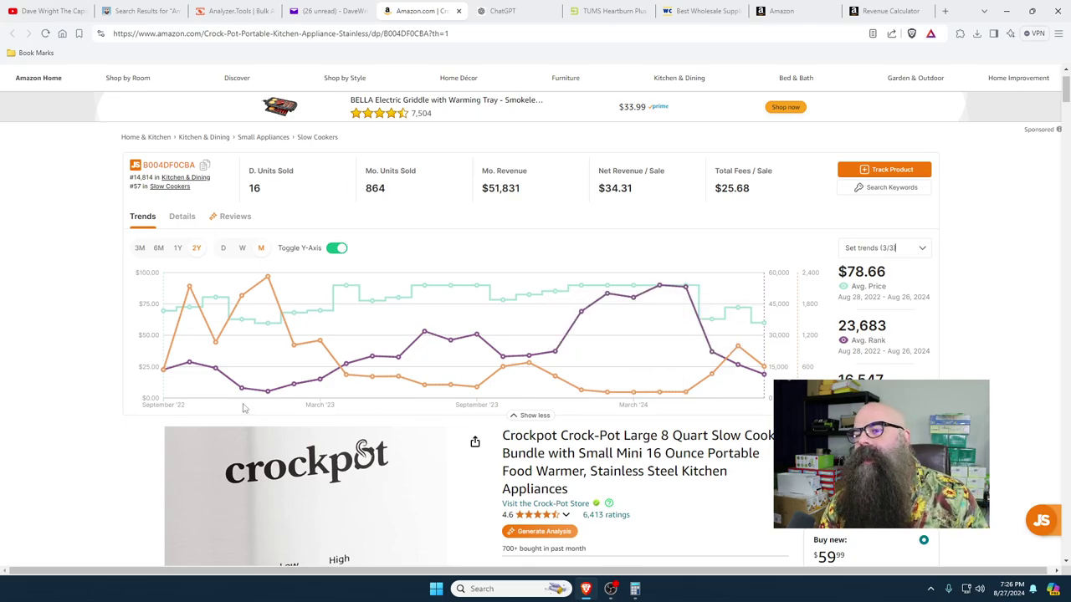
- Set the slow cooker's Amazon Fulfillment item price to 89.99 in the Revenue Calculator
scroll(142, 429, "down", 8)
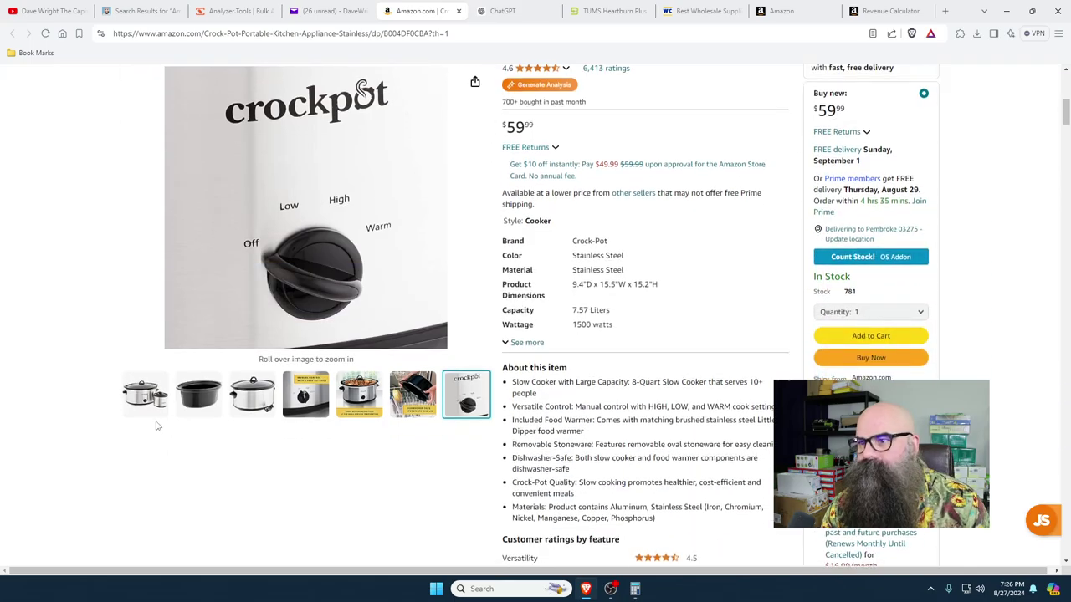
scroll(502, 402, "down", 5)
scroll(681, 368, "up", 4)
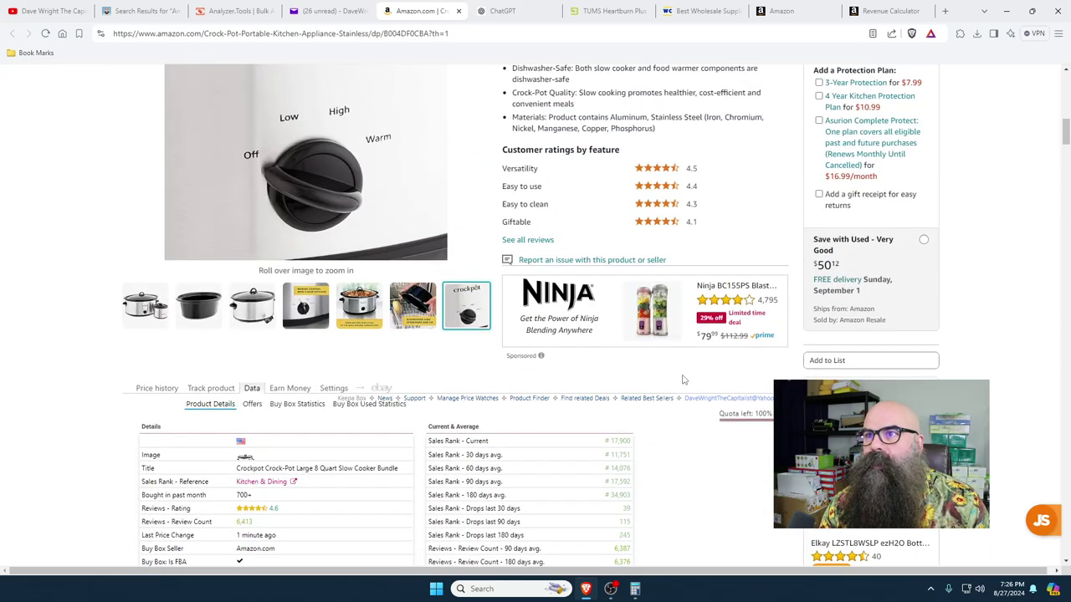
left_click(896, 12)
scroll(468, 402, "down", 2)
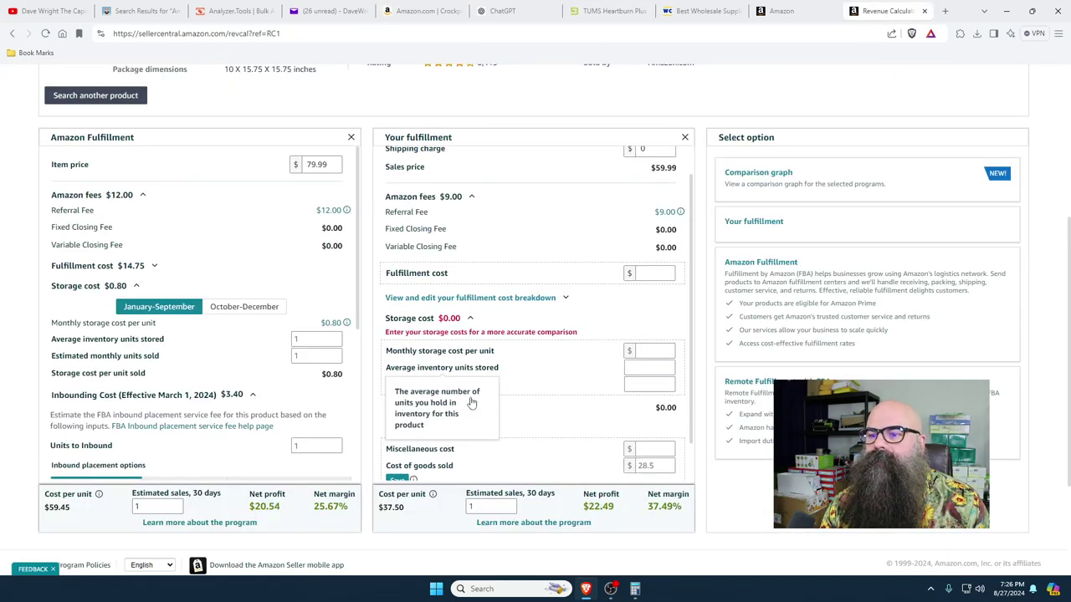
scroll(276, 446, "down", 3)
scroll(277, 376, "up", 3)
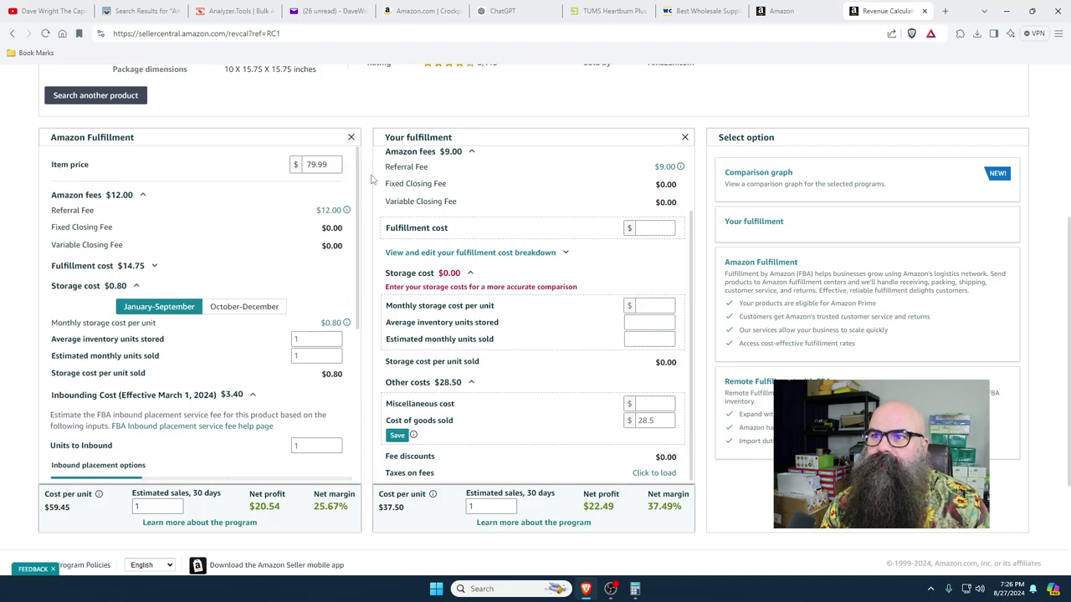
left_click(333, 165)
left_click_drag(333, 165, 271, 175)
type("89")
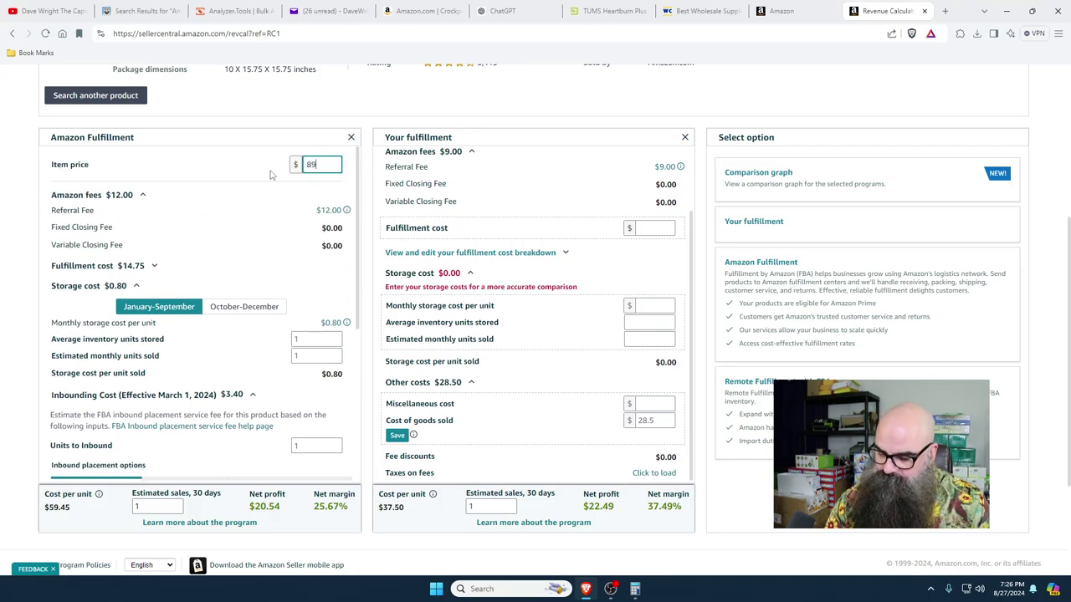
left_click(221, 170)
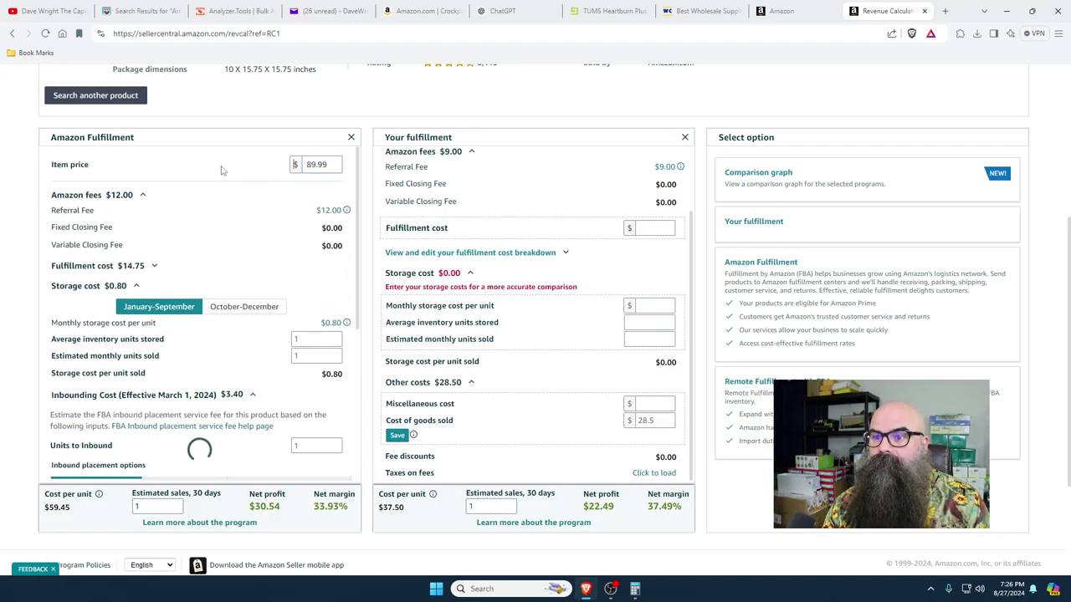
- Set the inbound region to East for the slow cooker's minimal shipment splits and review the cost and profit estimate
scroll(276, 427, "down", 5)
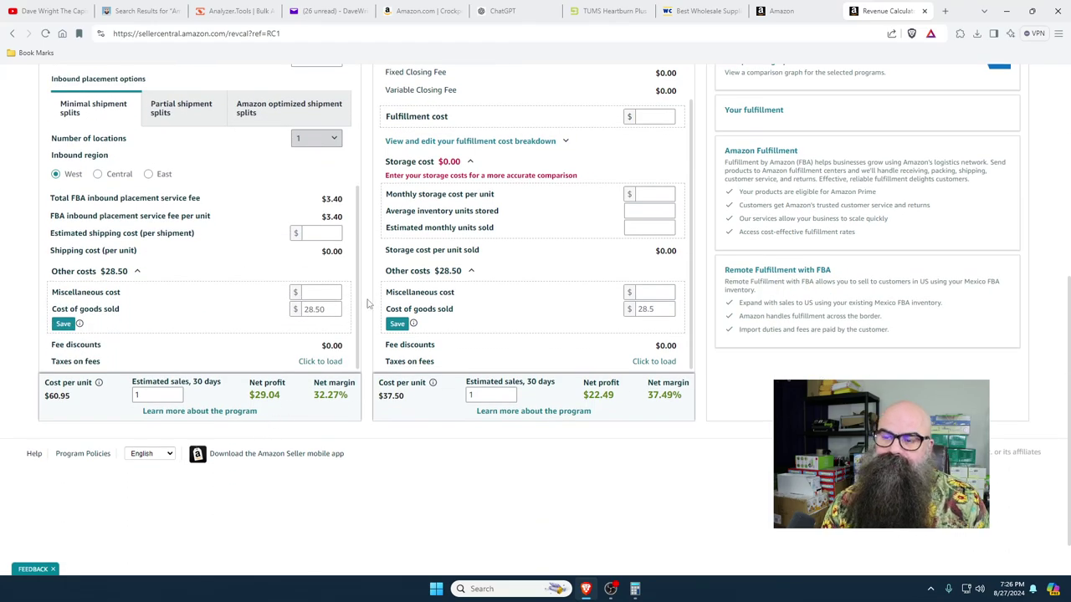
left_click(322, 309)
key("shift+Tab")
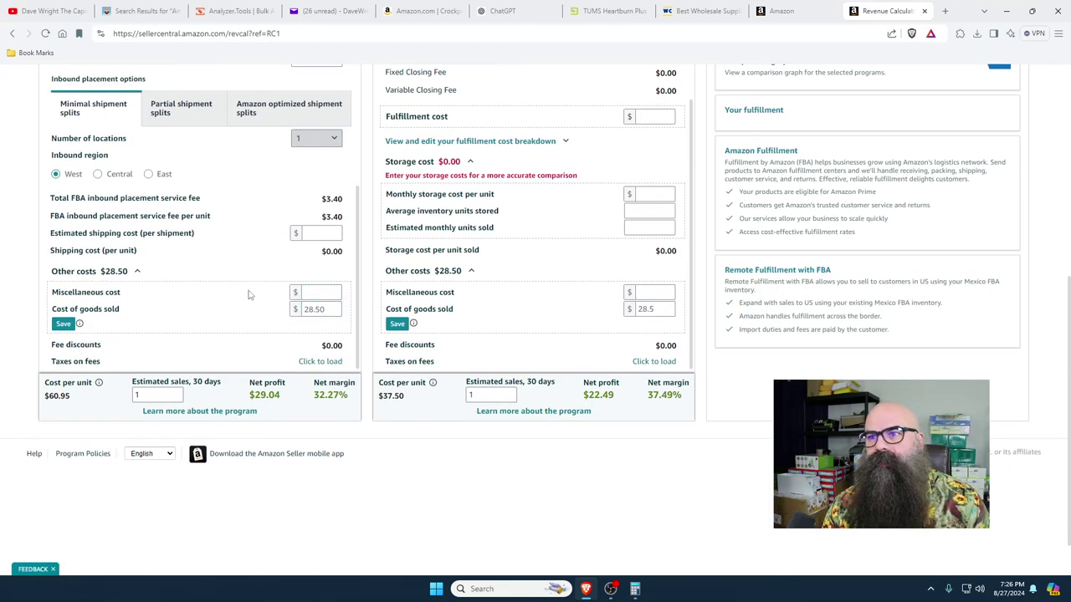
scroll(249, 295, "up", 1)
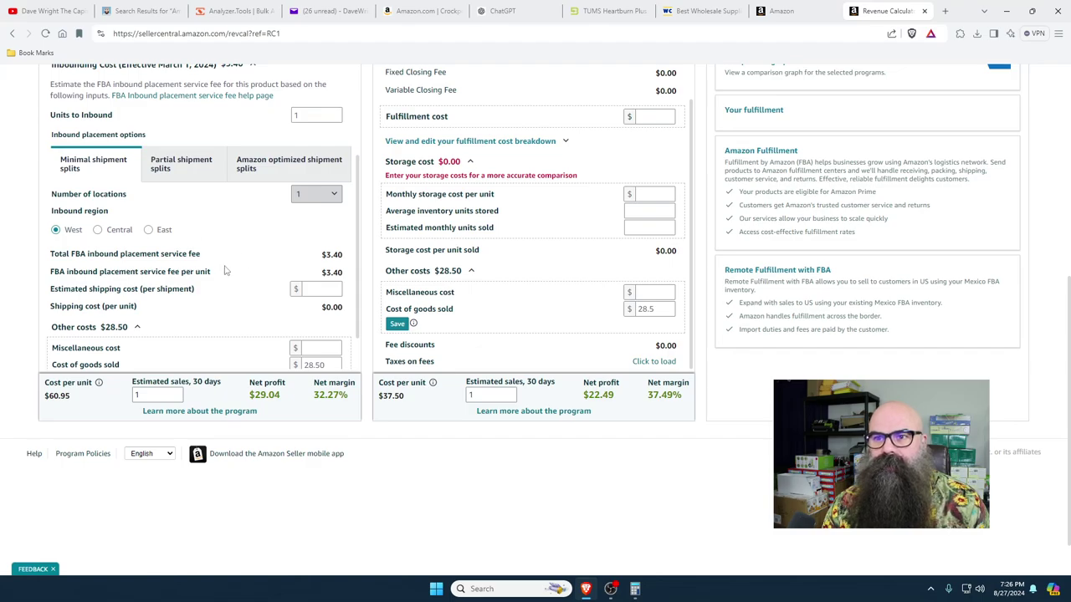
left_click(148, 231)
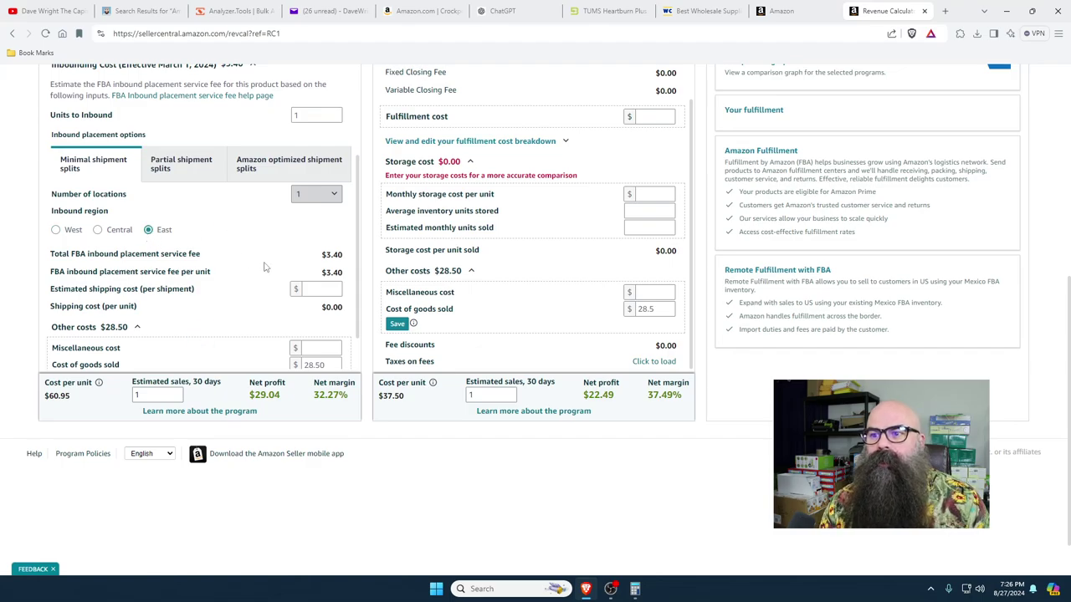
scroll(264, 267, "down", 1)
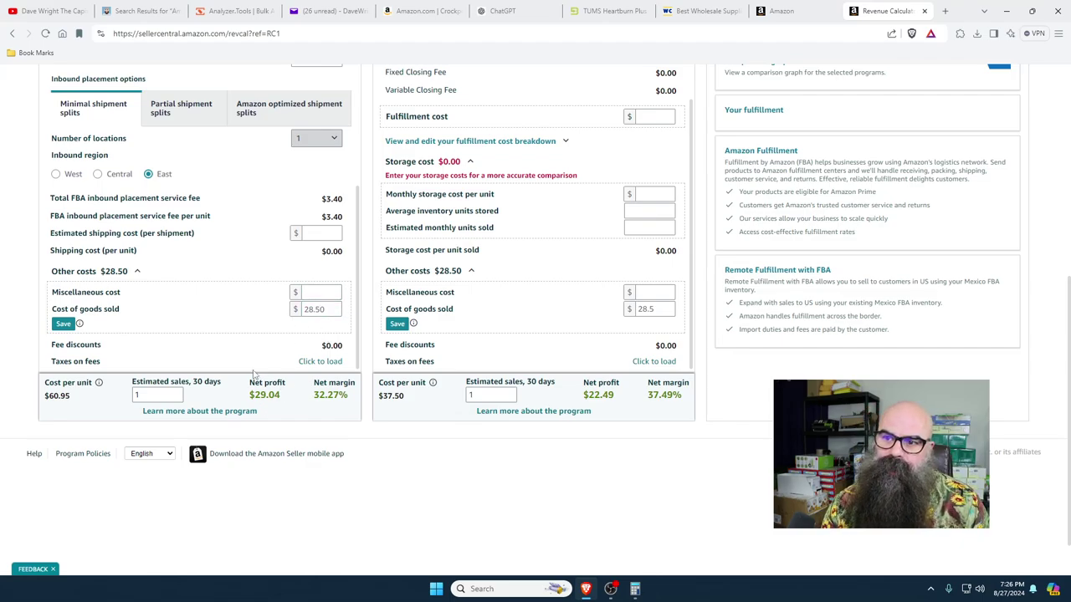
- Review the slow cooker's profit estimate and bring up the order cost calculation in Calculator
scroll(580, 516, "up", 2)
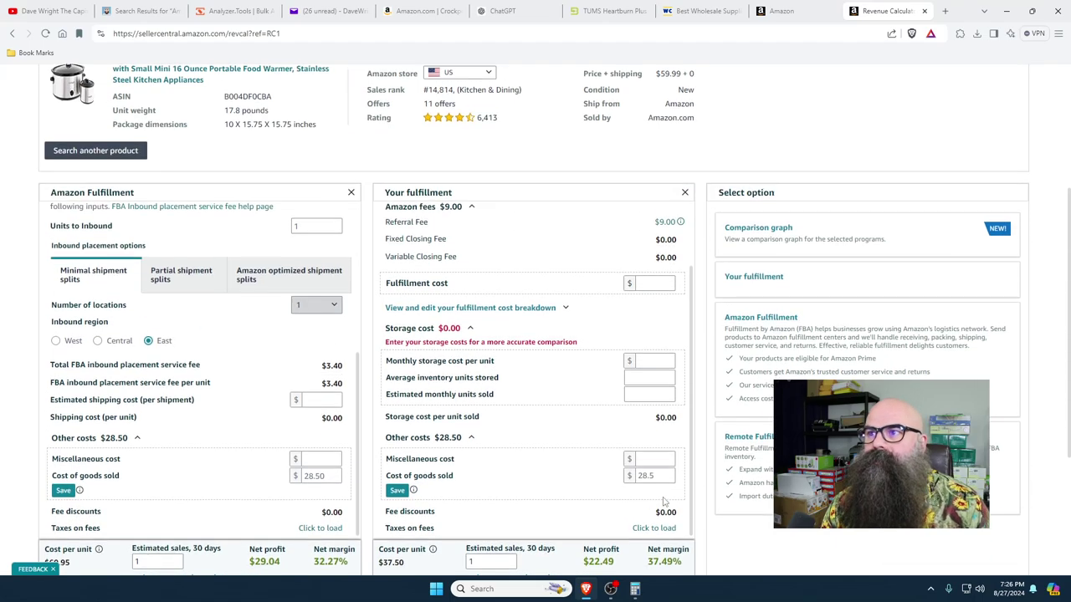
left_click(635, 589)
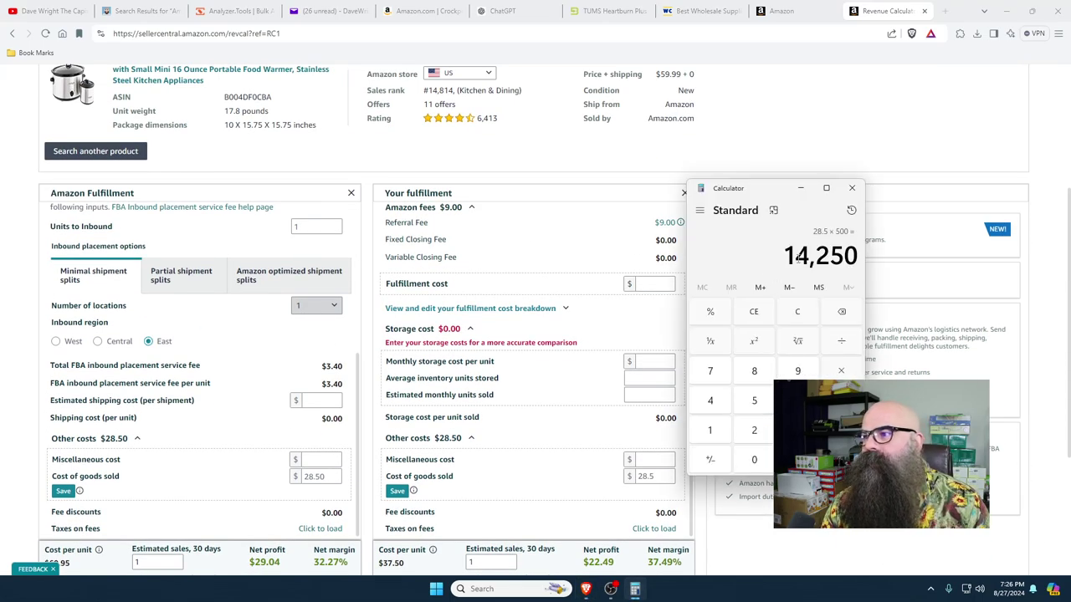
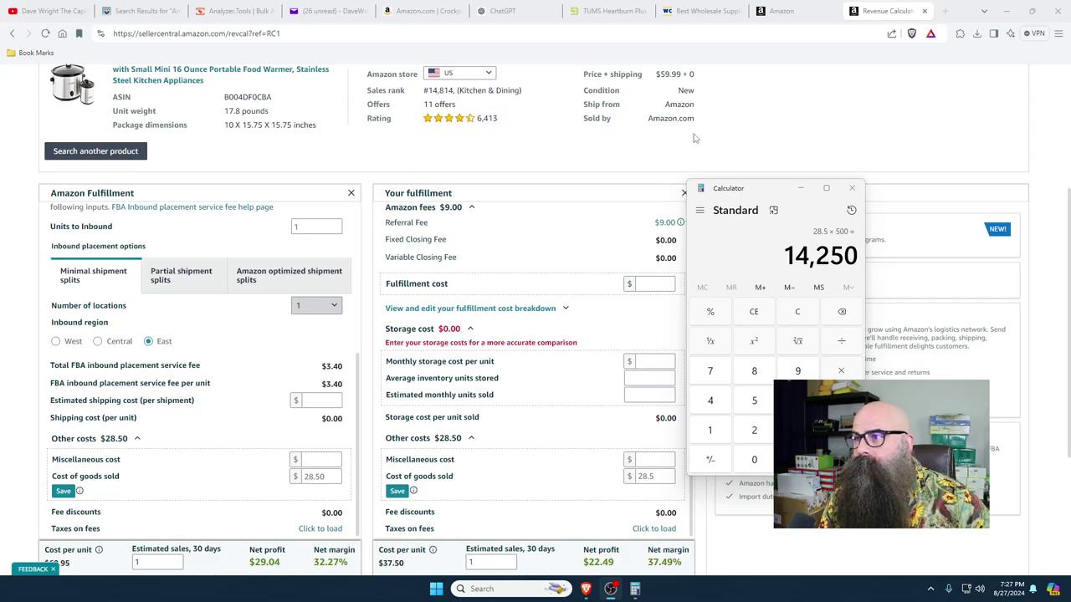
- Switch to Yahoo Mail, open the Bulk Buy America email "Today deals 8.19 (3)", check its offer and delete the email
left_click(330, 11)
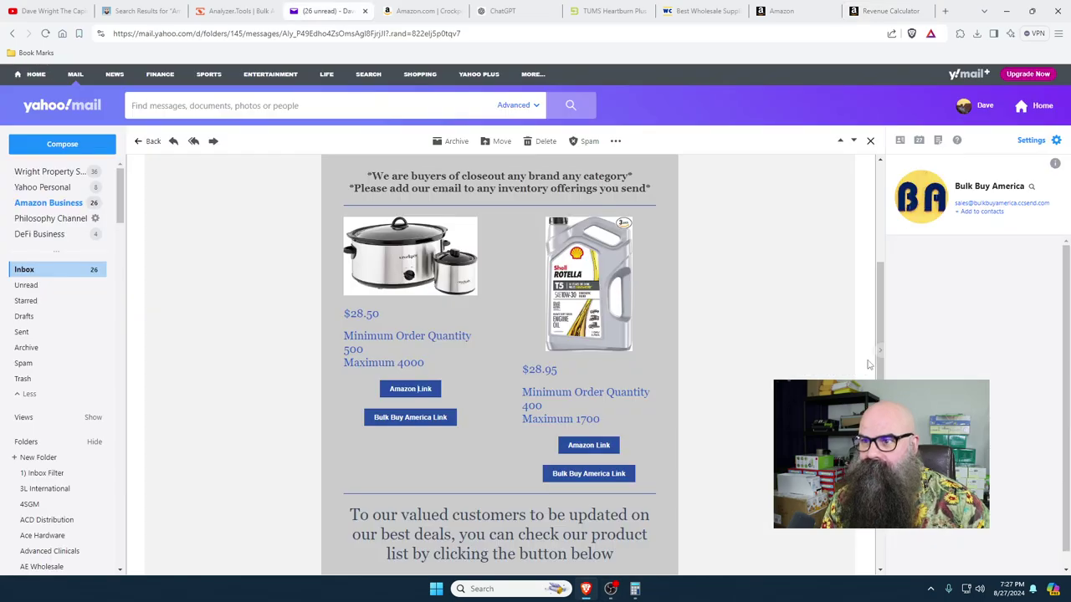
scroll(784, 327, "up", 4)
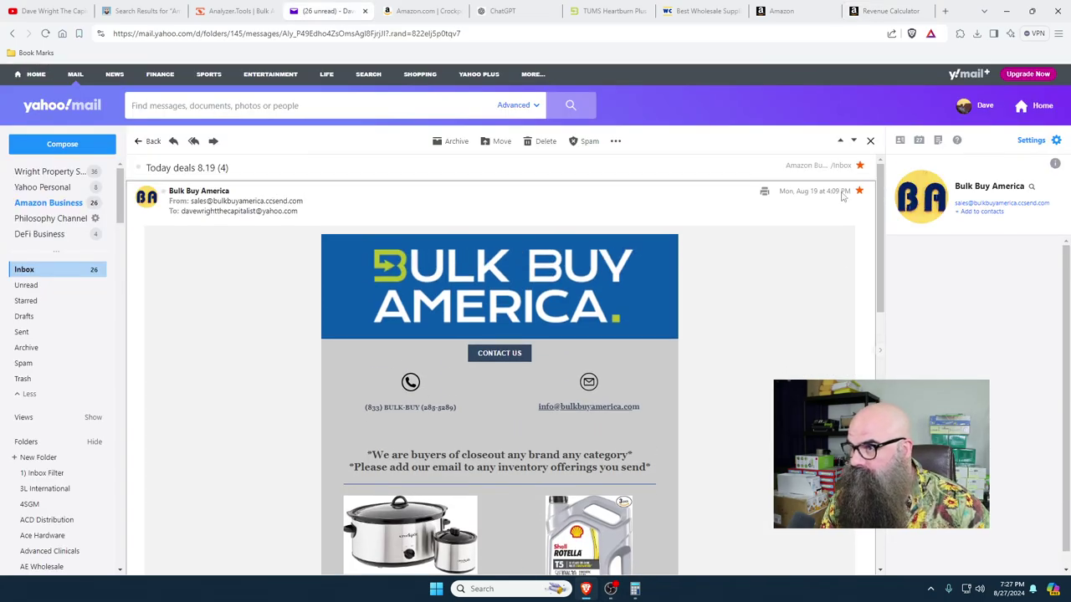
left_click(854, 141)
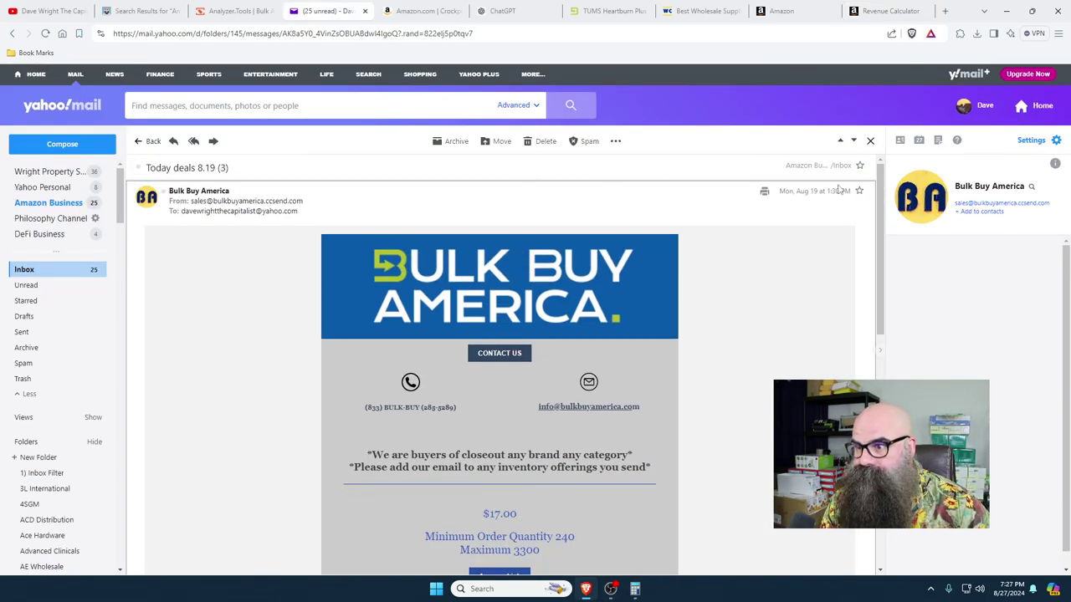
scroll(734, 466, "down", 3)
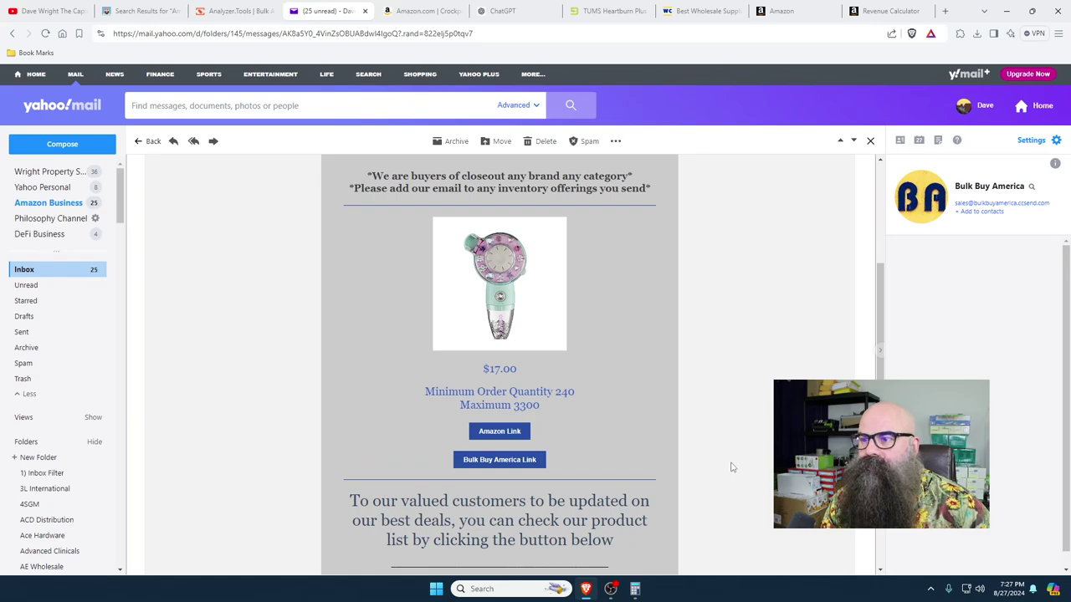
scroll(708, 441, "up", 3)
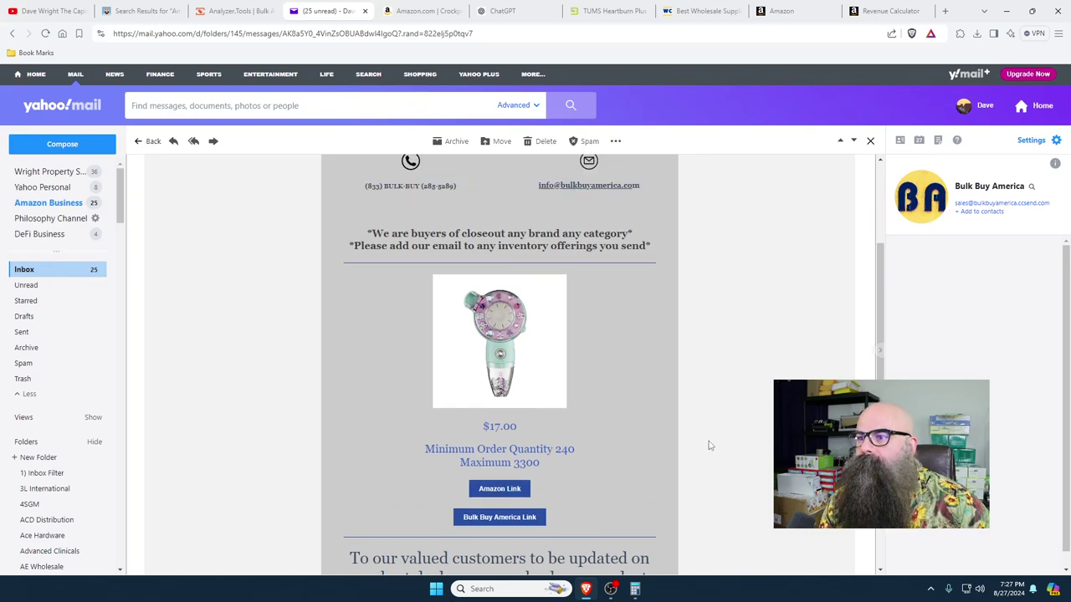
left_click(539, 140)
- Check and delete the Bed Head offer email and the "8.19 Updated Product Inventory List" email
scroll(755, 378, "down", 4)
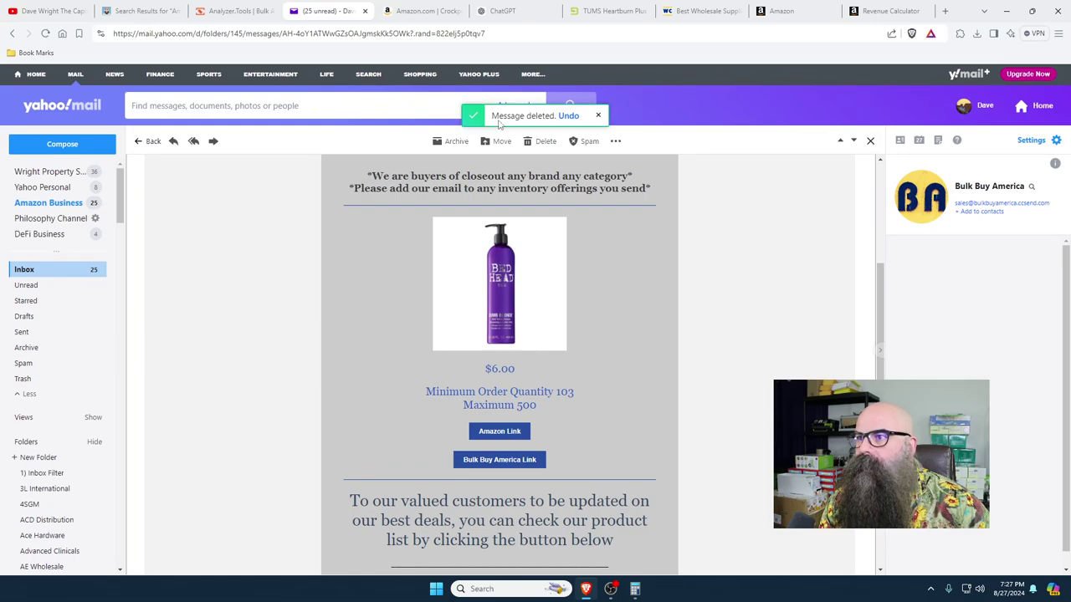
left_click(541, 142)
scroll(759, 393, "down", 3)
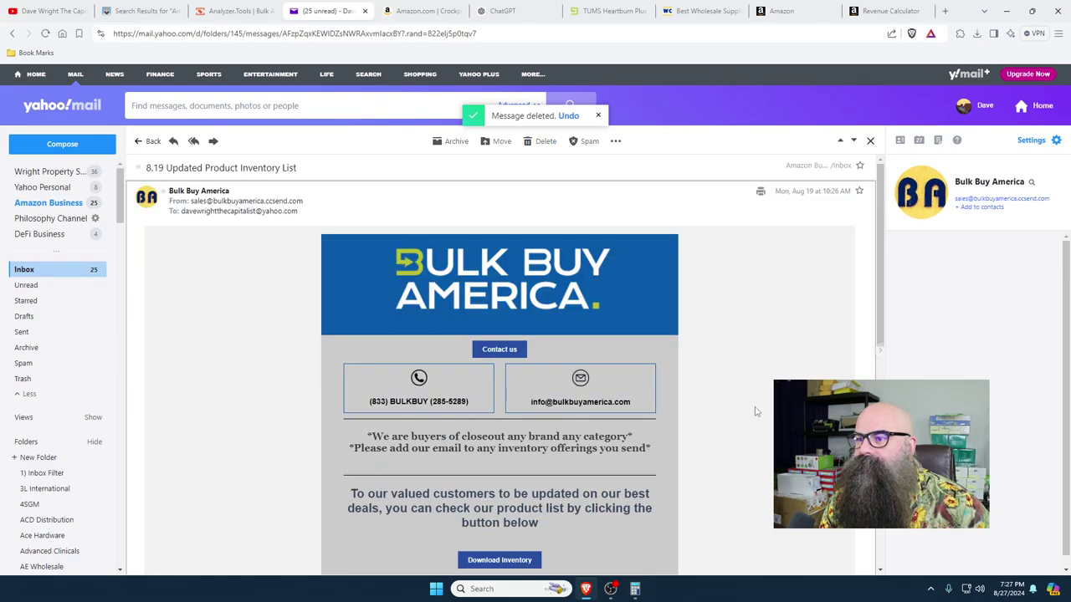
scroll(756, 411, "down", 2)
scroll(754, 322, "up", 2)
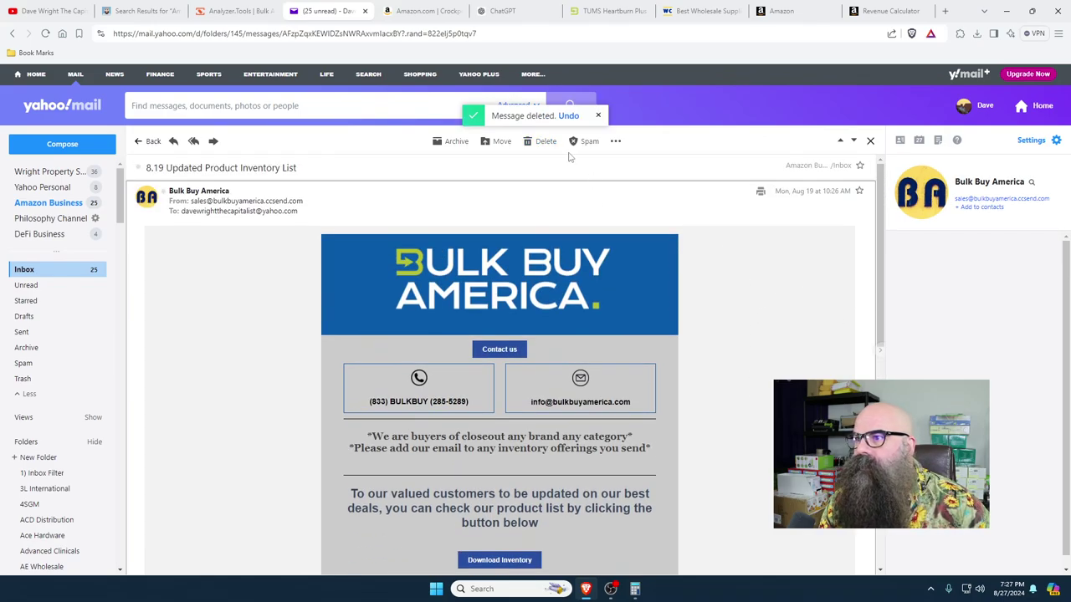
left_click(545, 142)
- Switch to Analyzer.Tools and reload the dashboard to check the Bulk Buy America 08-27-2024 scan
left_click(235, 11)
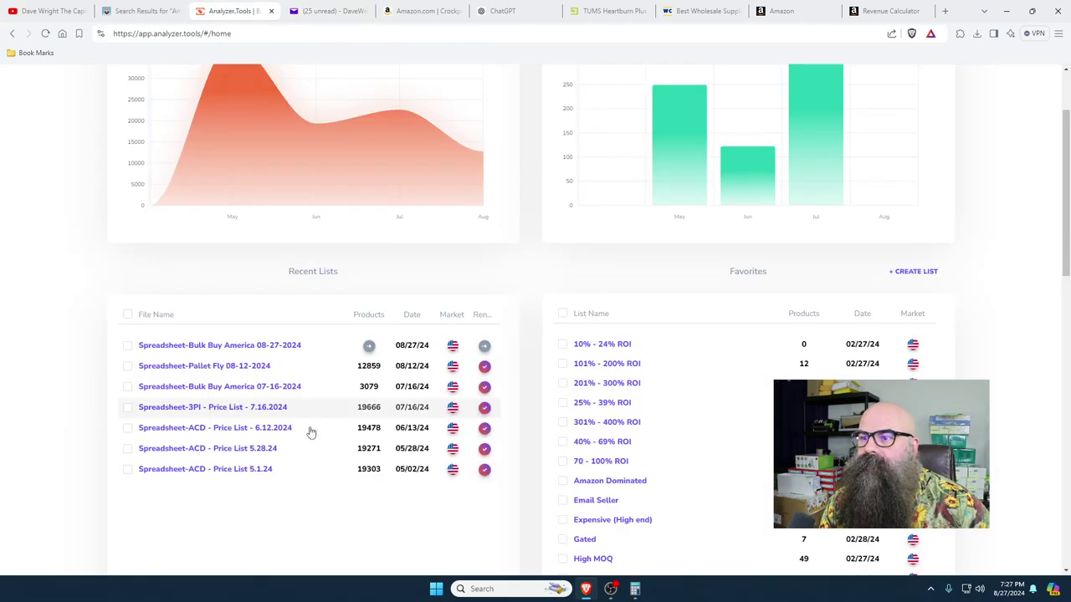
left_click(45, 35)
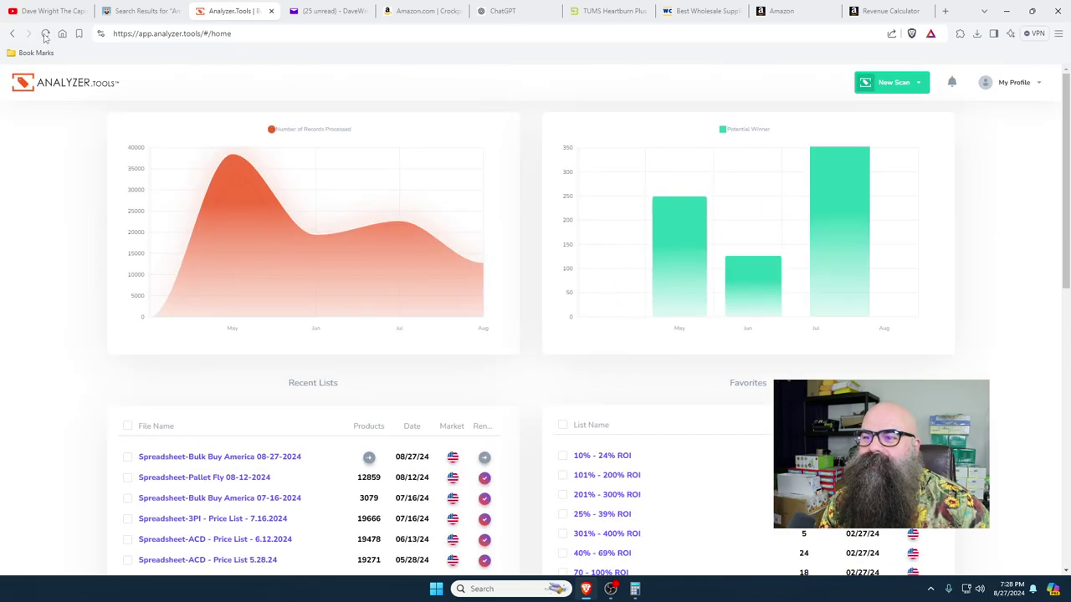
- Return to Yahoo Mail and review the prices and order quantities of the four products in the open Bulk Buy America email
left_click(321, 15)
scroll(457, 336, "down", 3)
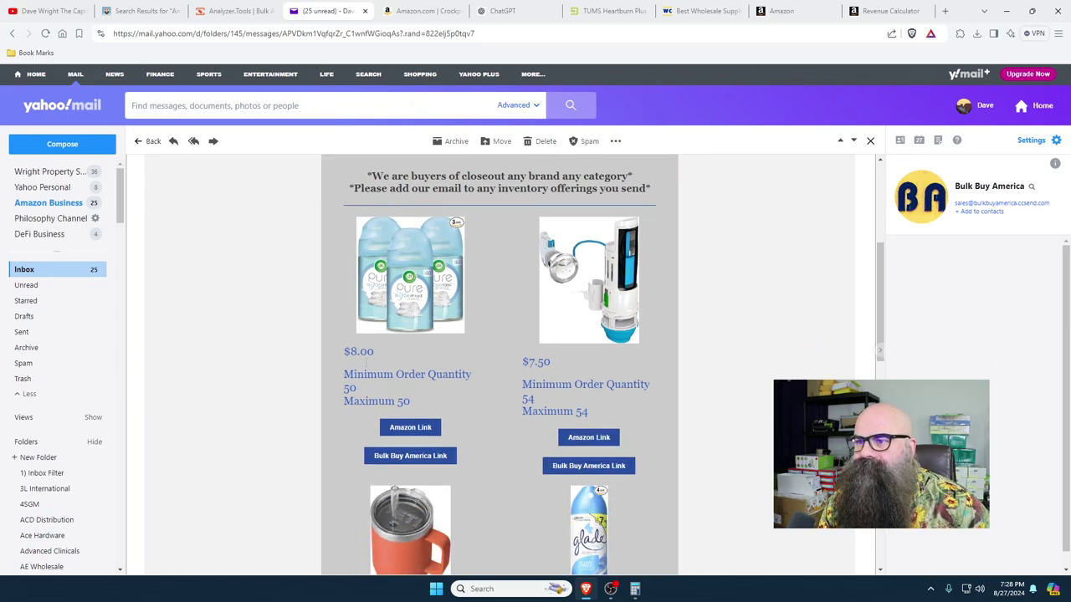
scroll(755, 388, "down", 3)
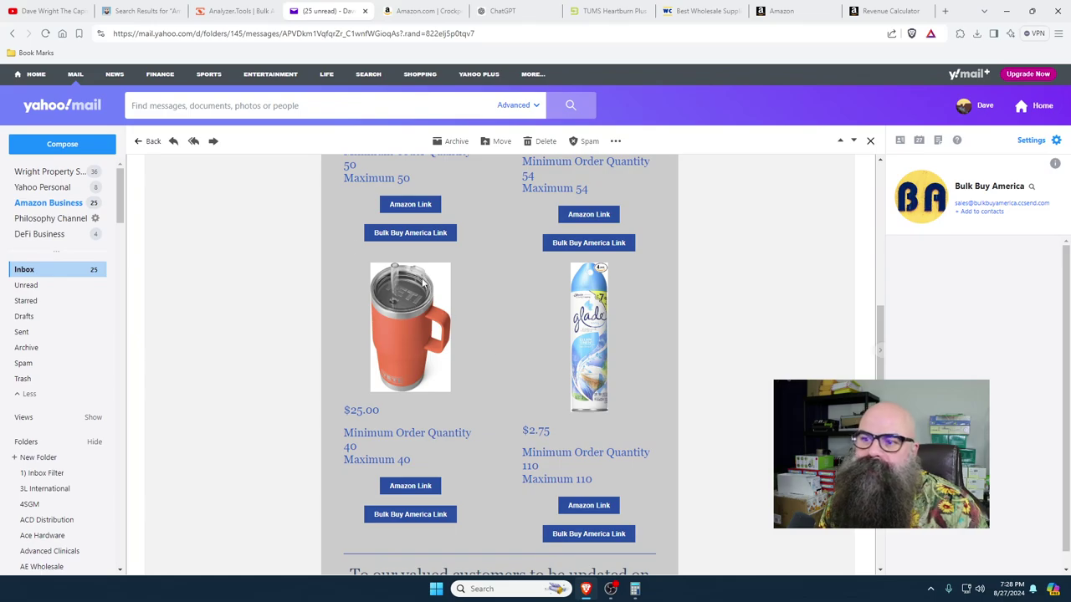
scroll(529, 404, "up", 2)
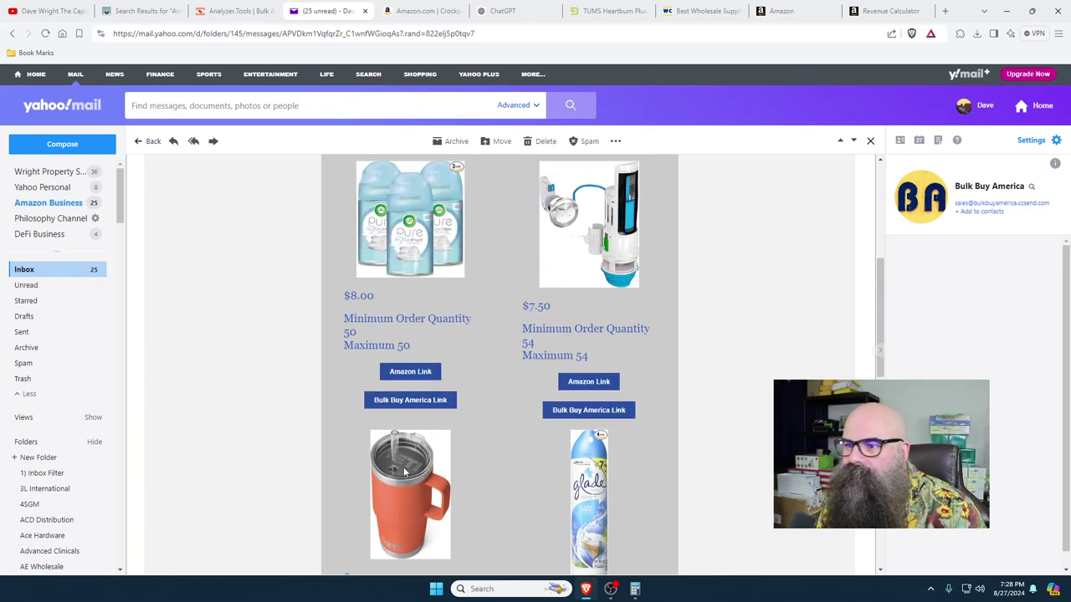
scroll(405, 472, "up", 2)
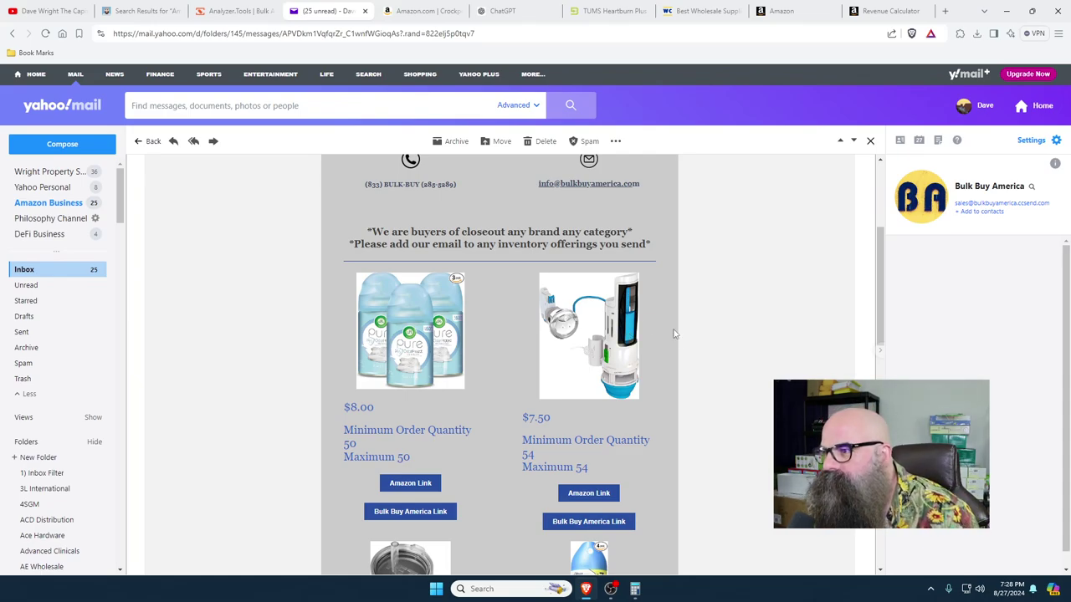
scroll(650, 388, "down", 1)
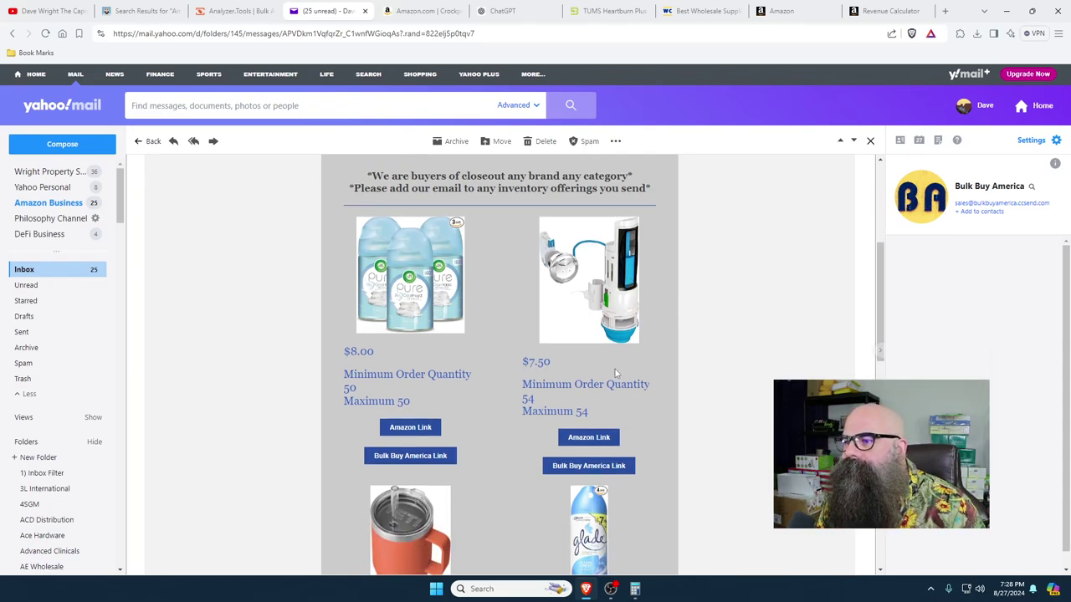
- Calculate the flush valve's minimum order cost in Calculator as 54 × 7.5
left_click(635, 589)
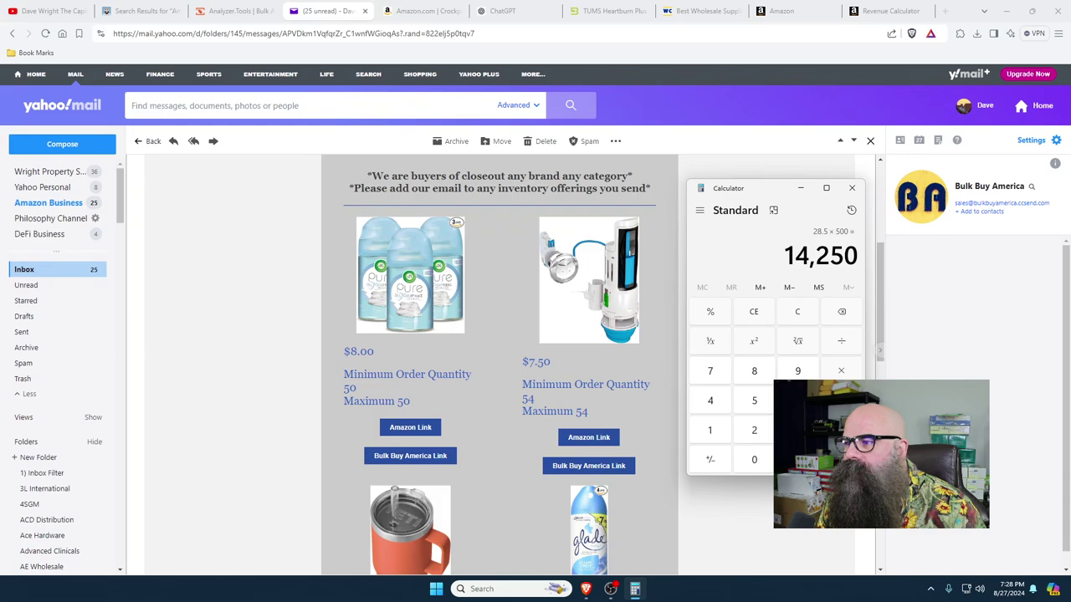
left_click(801, 311)
left_click(754, 405)
left_click(710, 400)
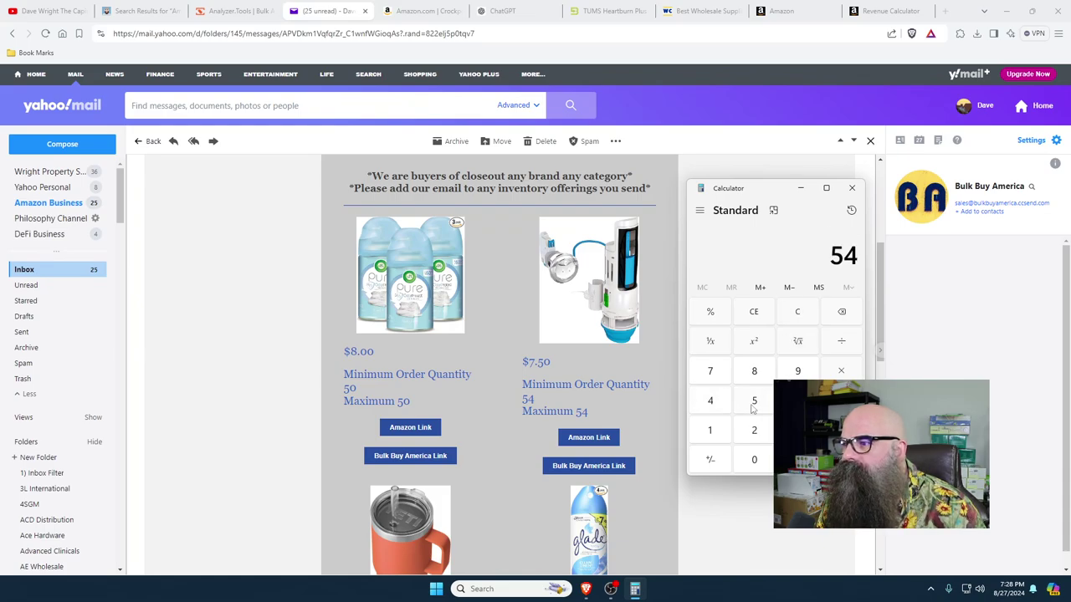
left_click(710, 370)
left_click(798, 459)
left_click(754, 400)
left_click(842, 459)
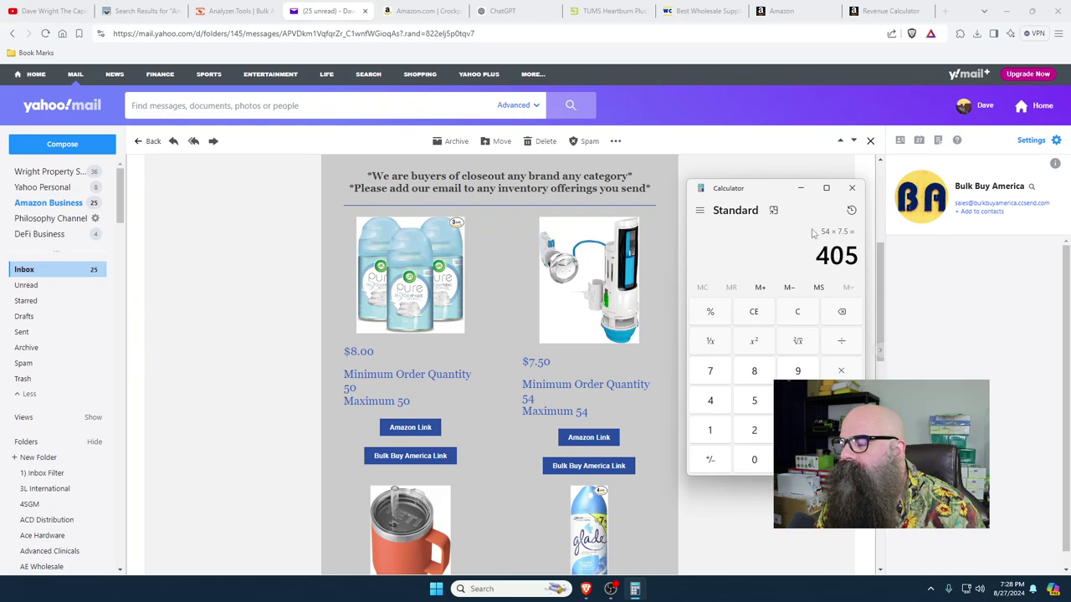
- Open the flush valve's Amazon listing from the email and examine its price, rank and sales trends
left_click(596, 448)
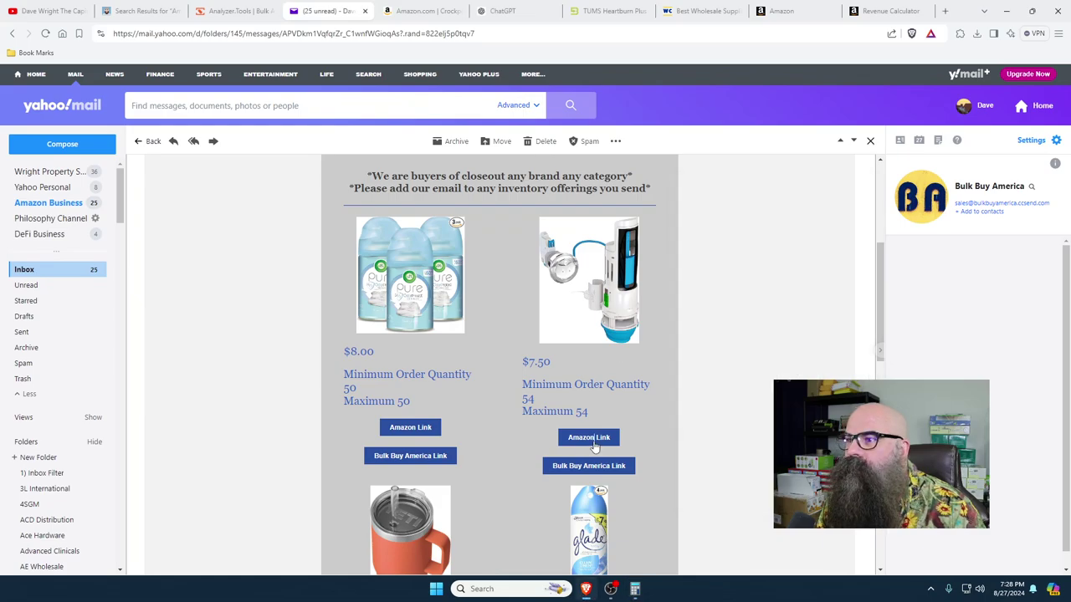
left_click(591, 438)
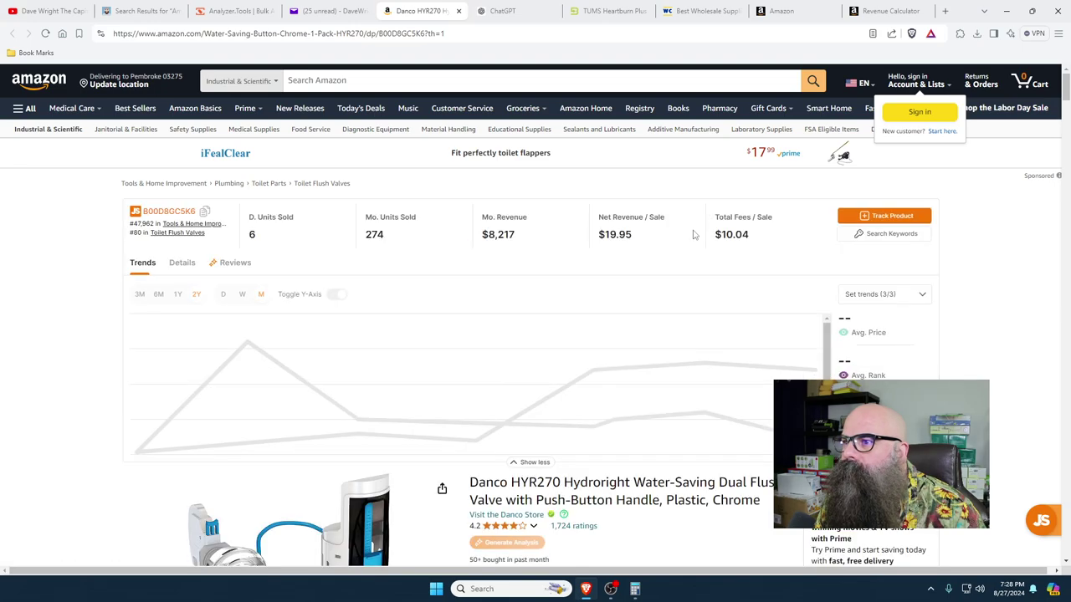
scroll(109, 401, "down", 2)
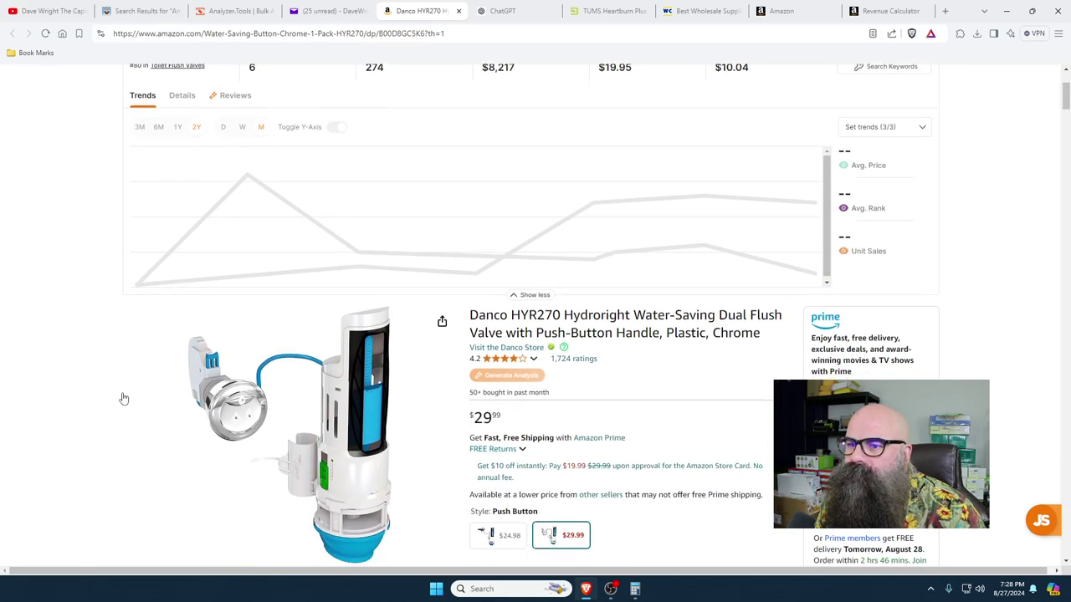
scroll(123, 399, "down", 1)
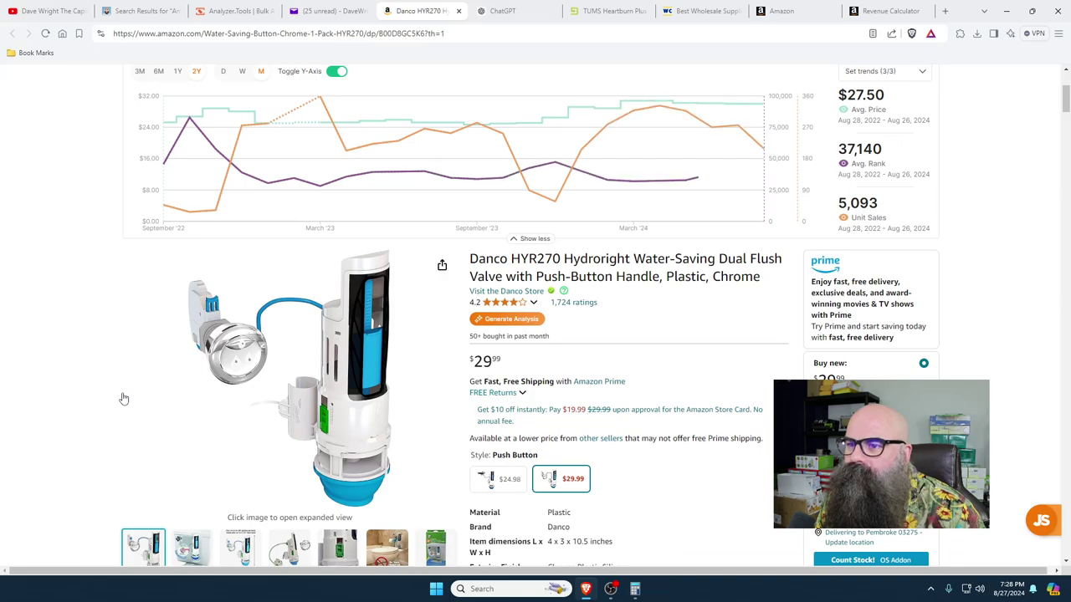
scroll(124, 400, "up", 3)
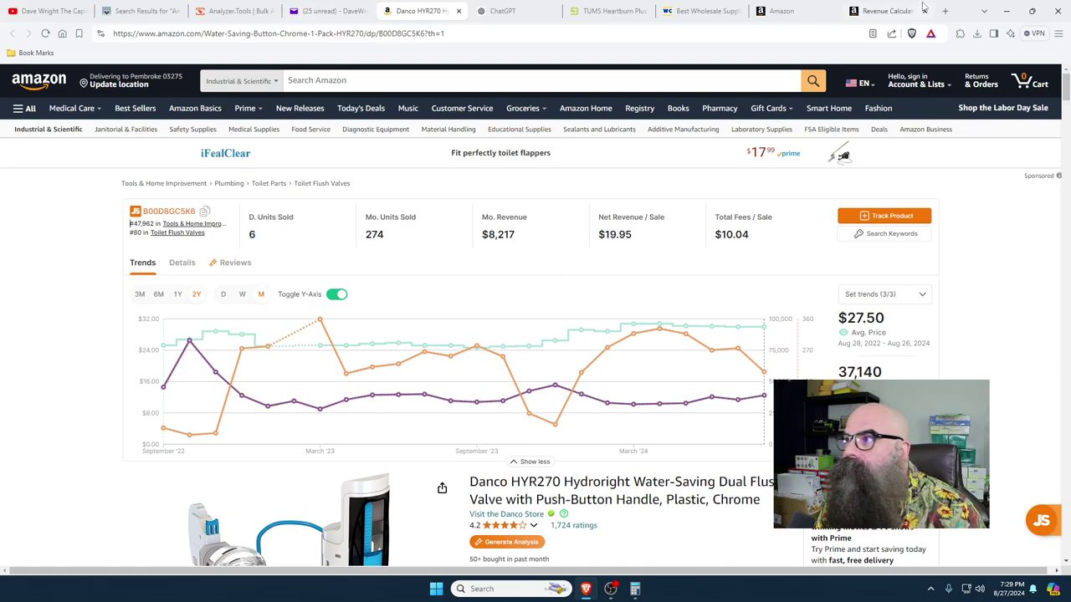
- Look up the flush valve by its ASIN B00D8GC5K6 in the Amazon Revenue Calculator
left_click(891, 11)
scroll(231, 433, "up", 1)
scroll(231, 432, "up", 6)
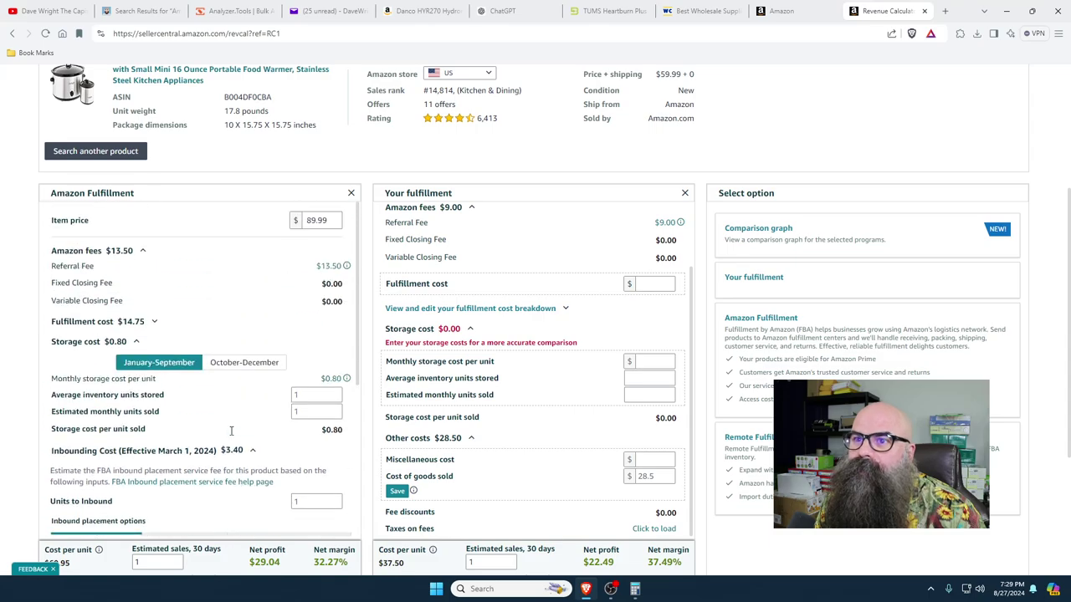
left_click(106, 385)
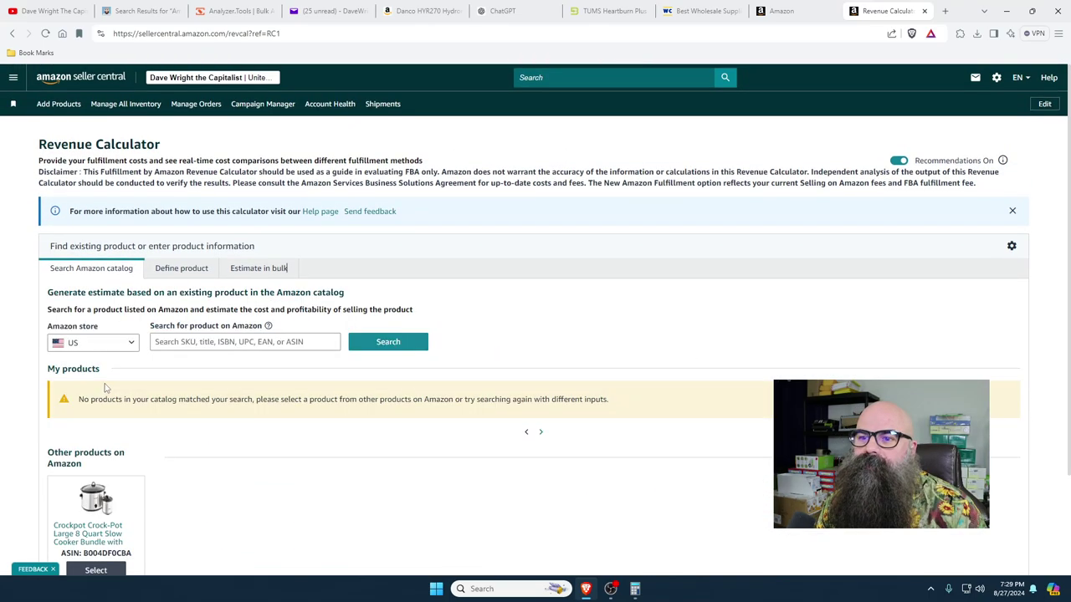
left_click(175, 347)
right_click(173, 345)
left_click(222, 210)
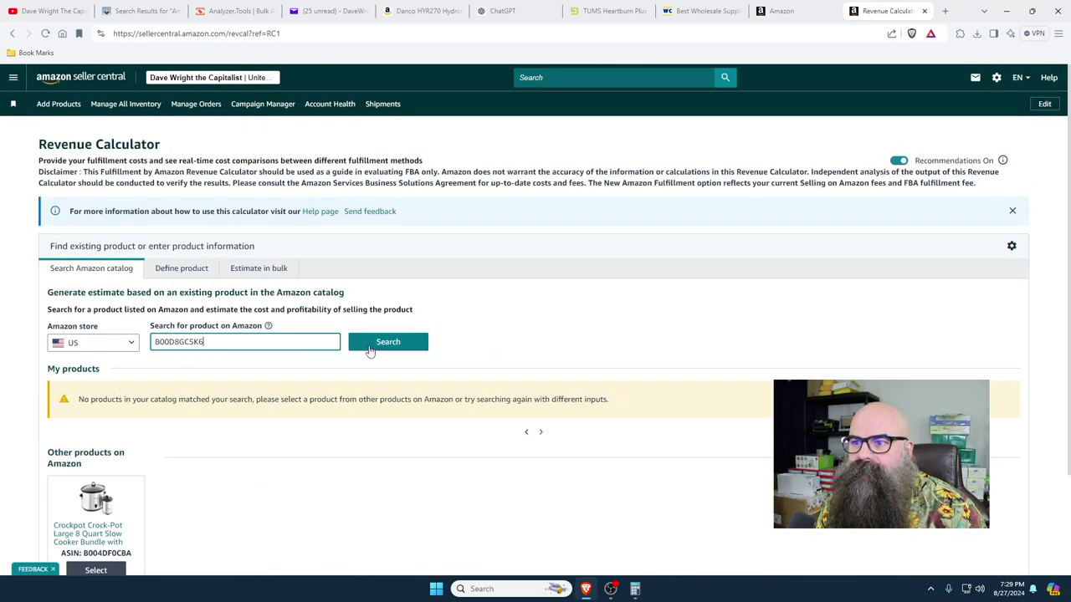
left_click(377, 343)
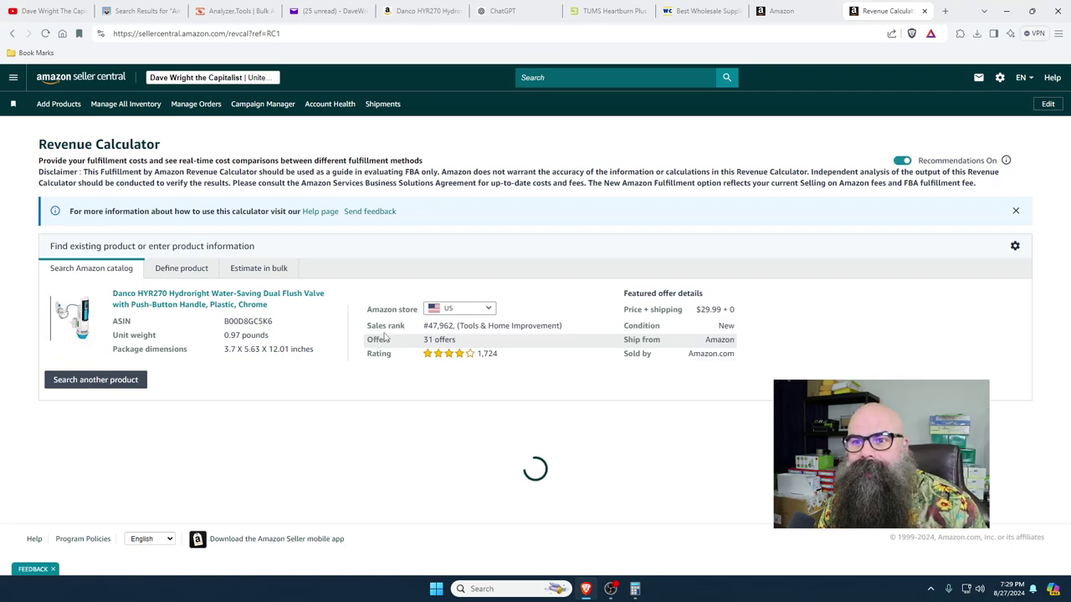
- Recheck the flush valve's price in the supplier email and set its Amazon Fulfillment cost of goods sold to 7.50
left_click(322, 11)
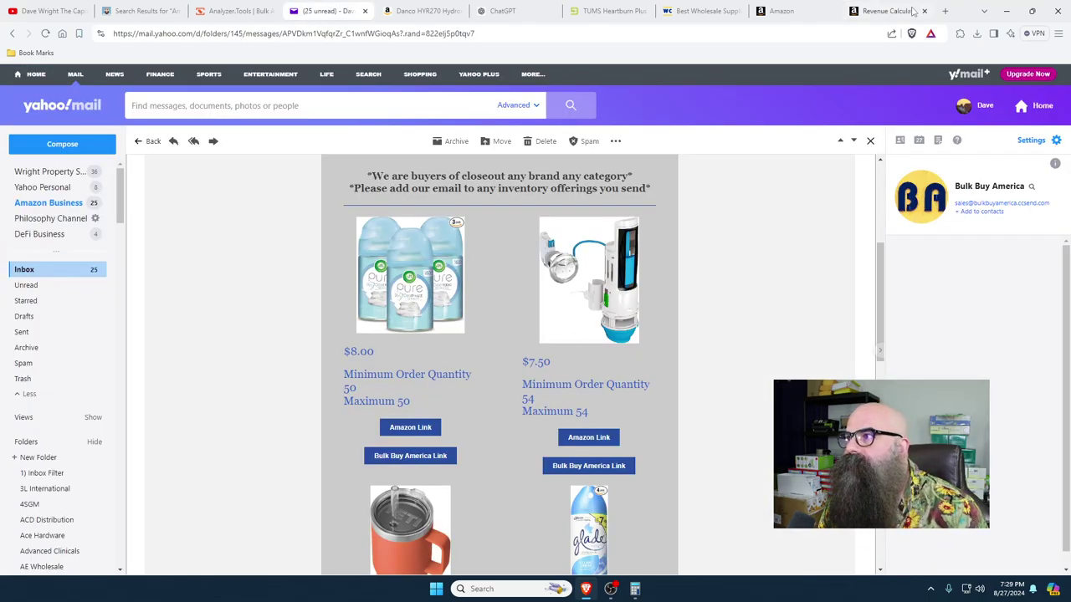
left_click(887, 11)
scroll(280, 472, "down", 5)
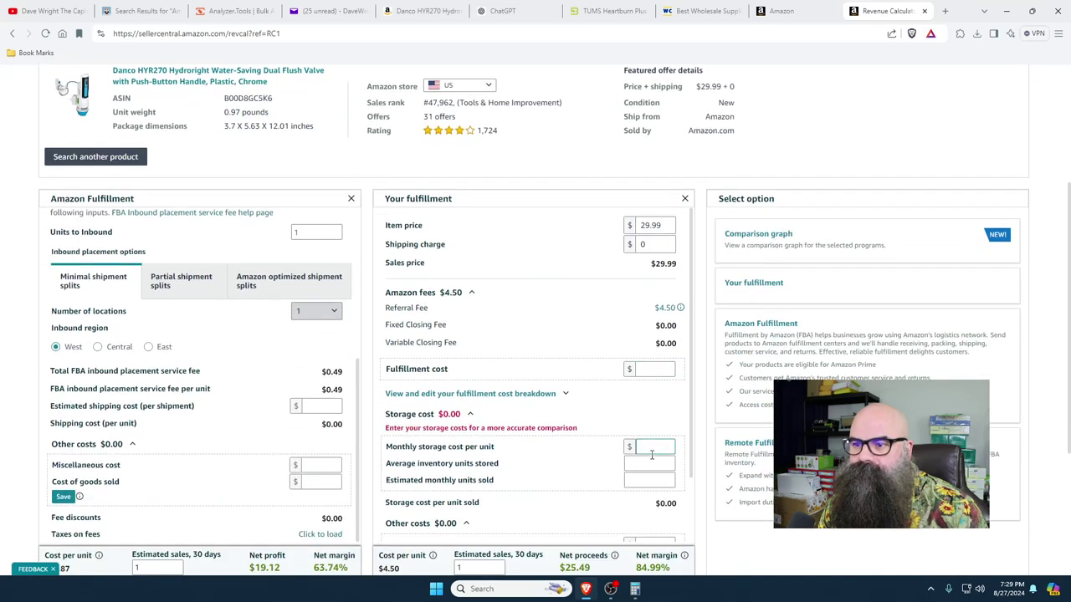
left_click(320, 253)
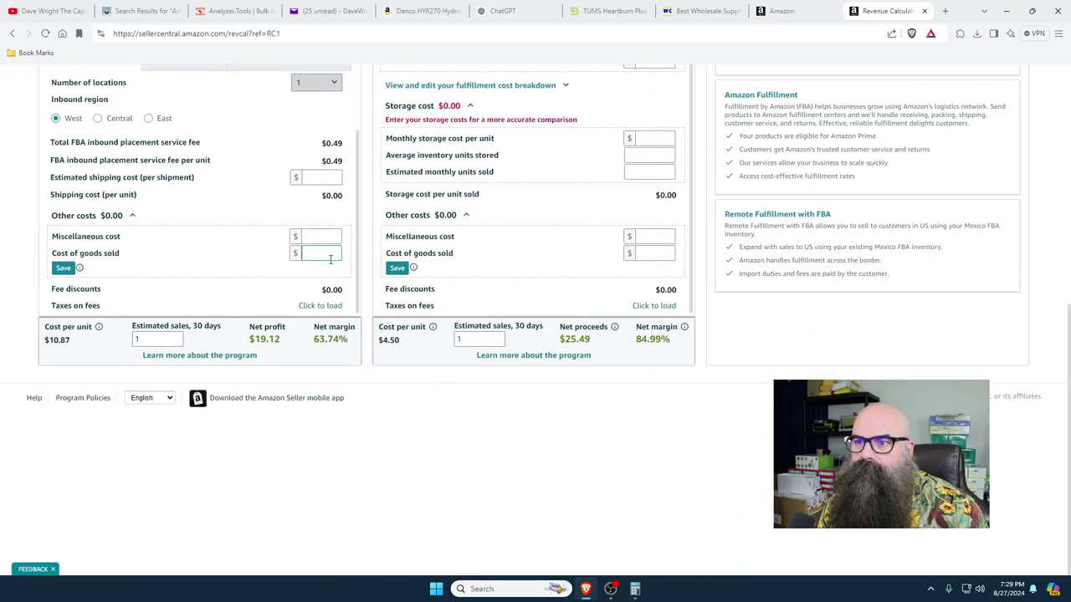
type("7.50")
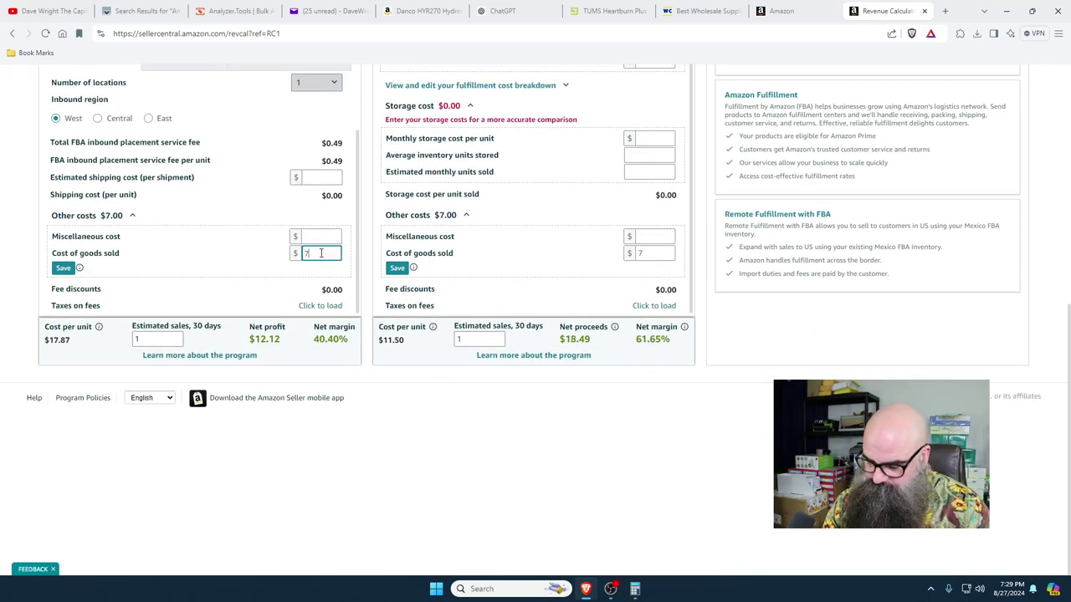
left_click(324, 236)
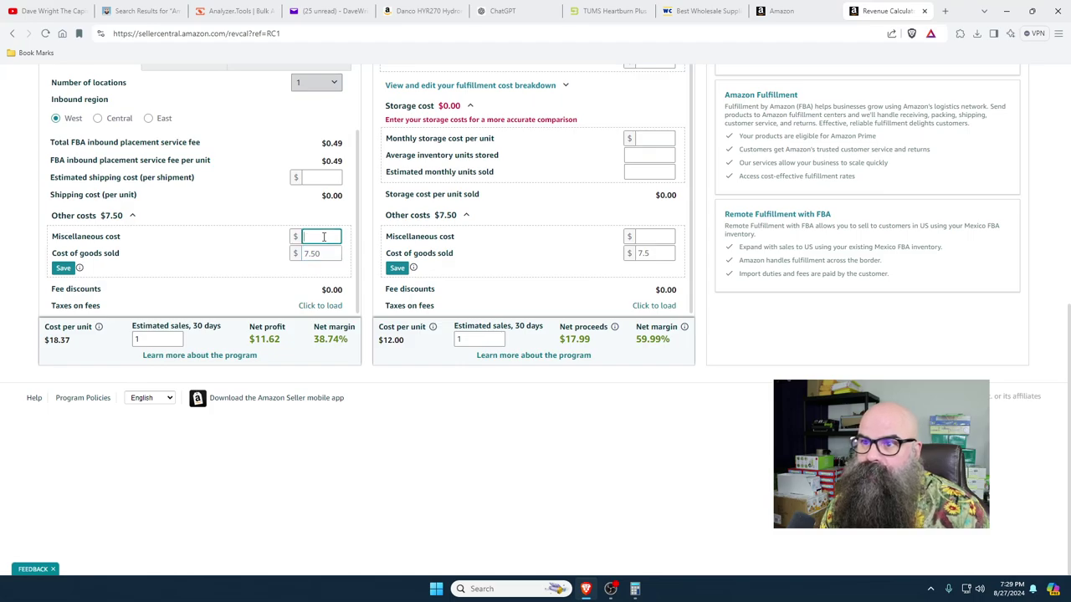
- Set the flush valve's Amazon Fulfillment miscellaneous cost to 2 in the Revenue Calculator
type("2")
left_click(404, 468)
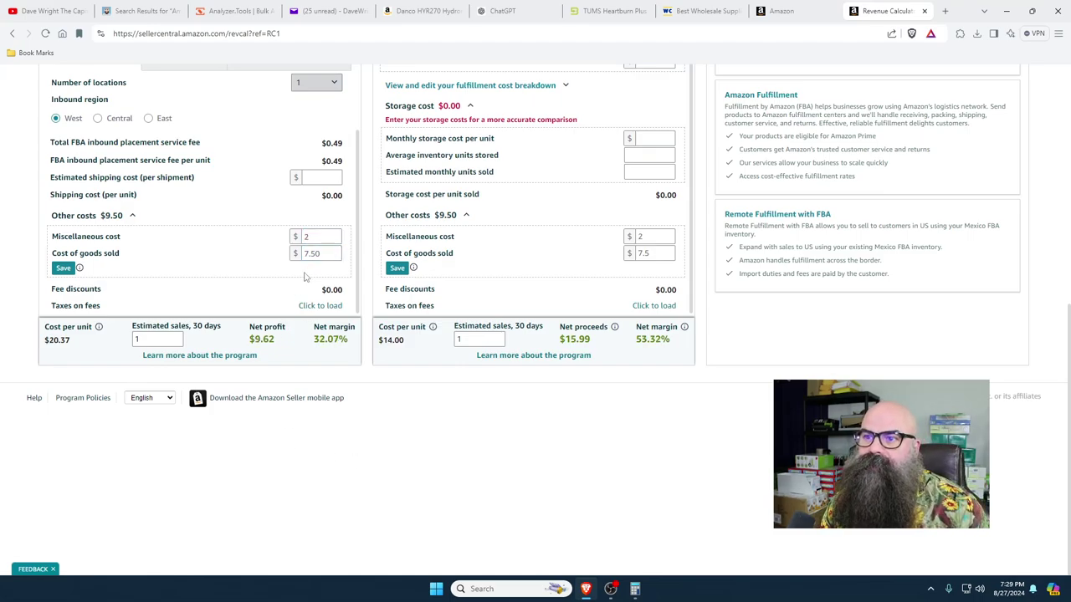
- Search the Seller Central product catalog for the flush valve's ASIN B00D8GC5K6 to check its listing eligibility
left_click(778, 13)
left_click(323, 181)
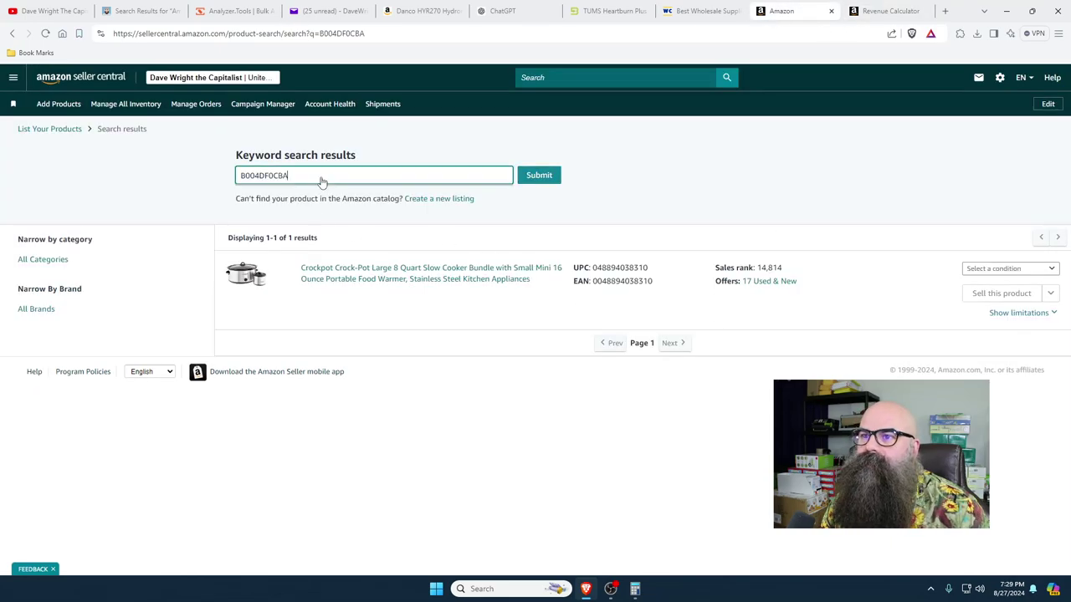
double_click(323, 182)
right_click(253, 179)
left_click(321, 268)
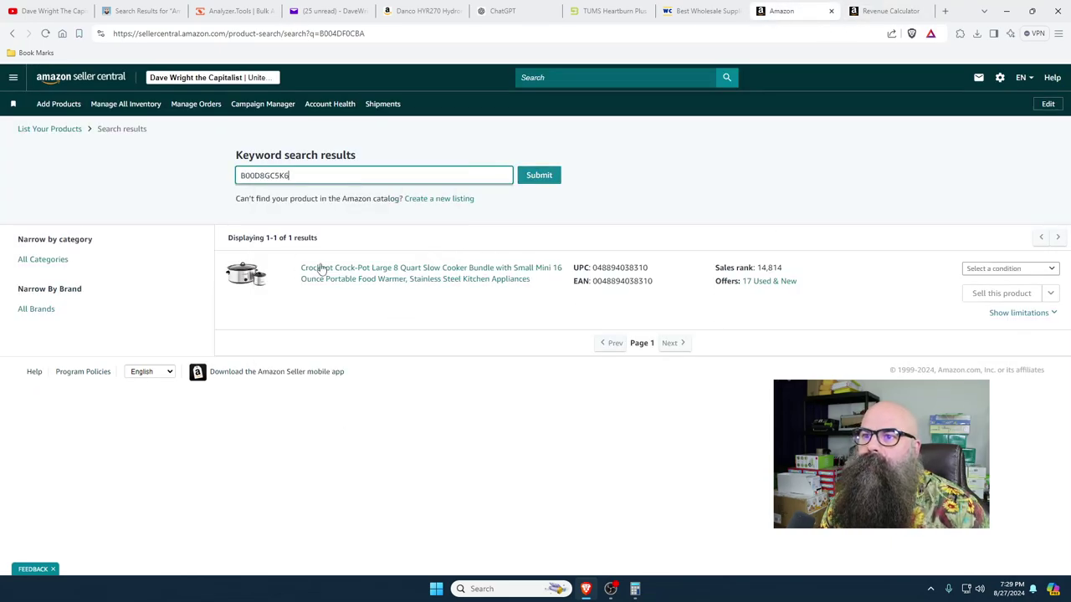
left_click(539, 175)
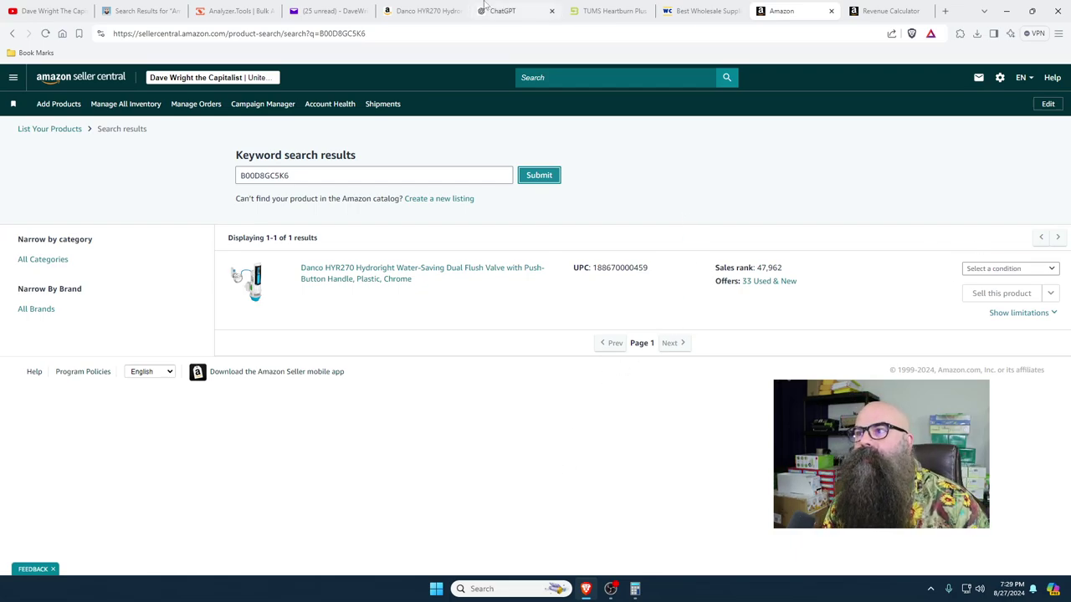
- Review the other sellers on the flush valve's Amazon listing, filtering offers to Prime, free delivery and New condition
left_click(389, 11)
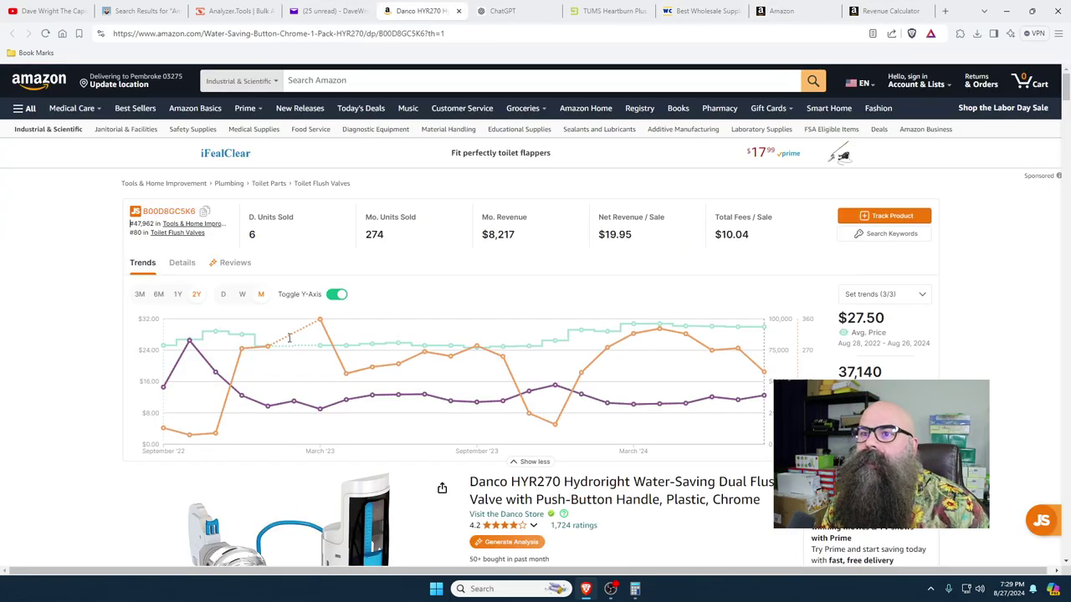
scroll(970, 348, "down", 5)
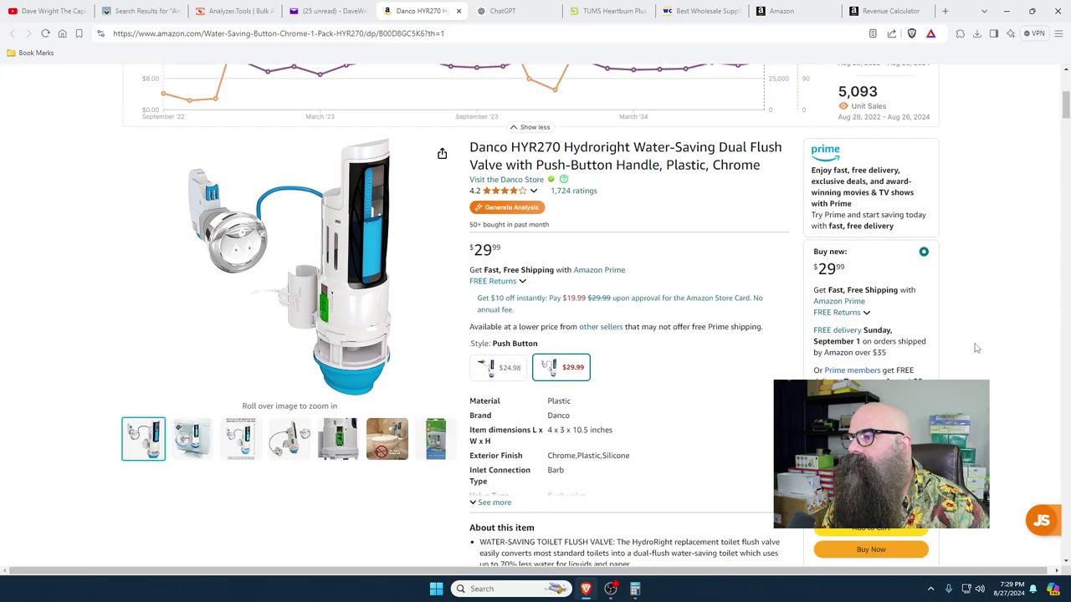
scroll(536, 318, "down", 5)
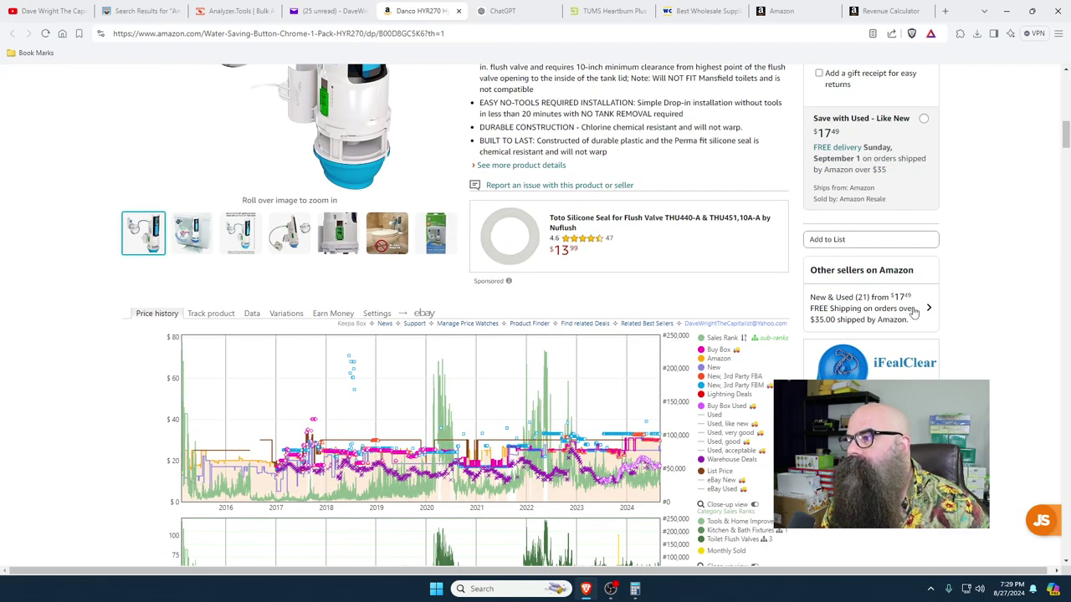
left_click(912, 310)
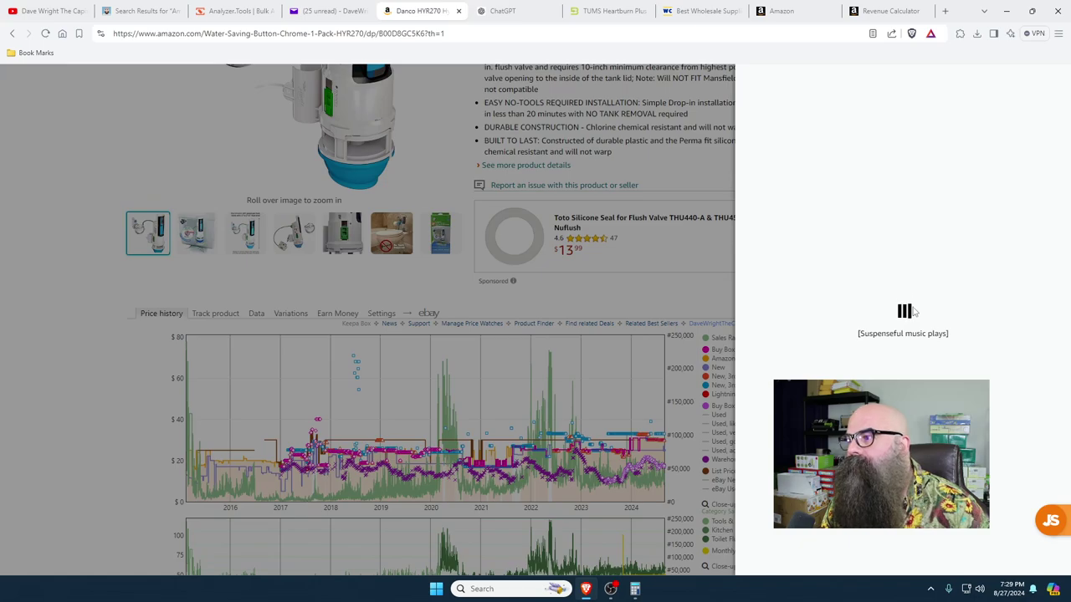
left_click(1030, 211)
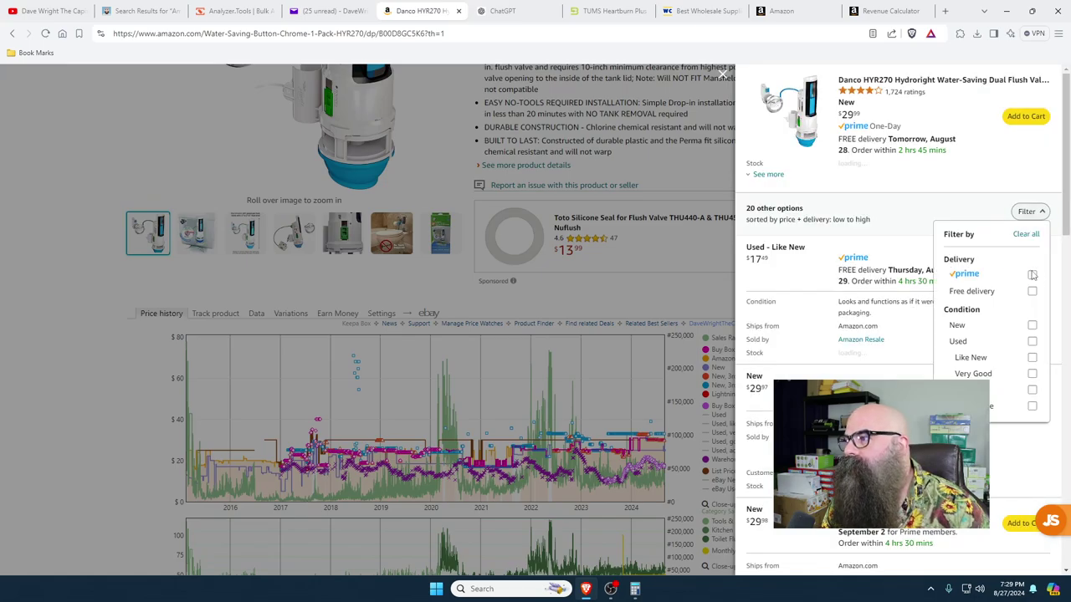
left_click(1033, 274)
left_click(1033, 291)
left_click(1032, 325)
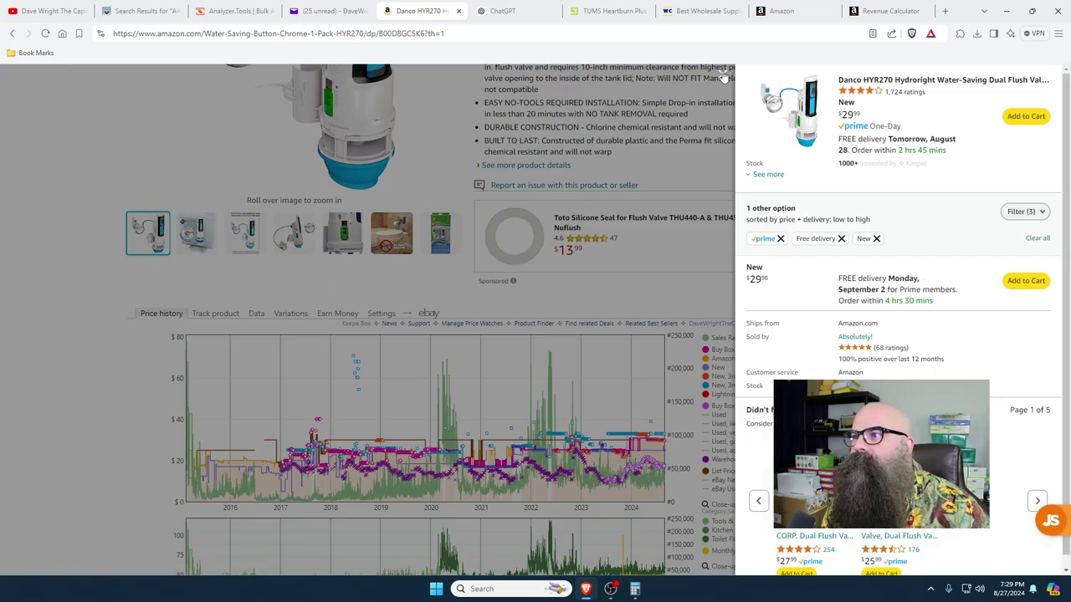
left_click(724, 75)
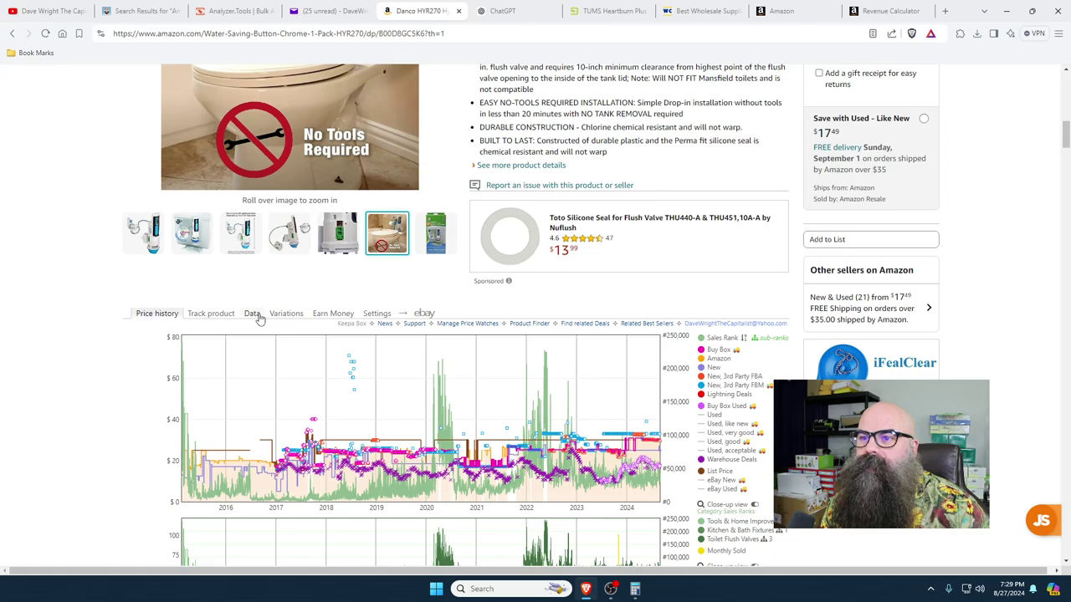
- Examine the flush valve's Keepa data for new and used Buy Box statistics and product details
left_click(253, 313)
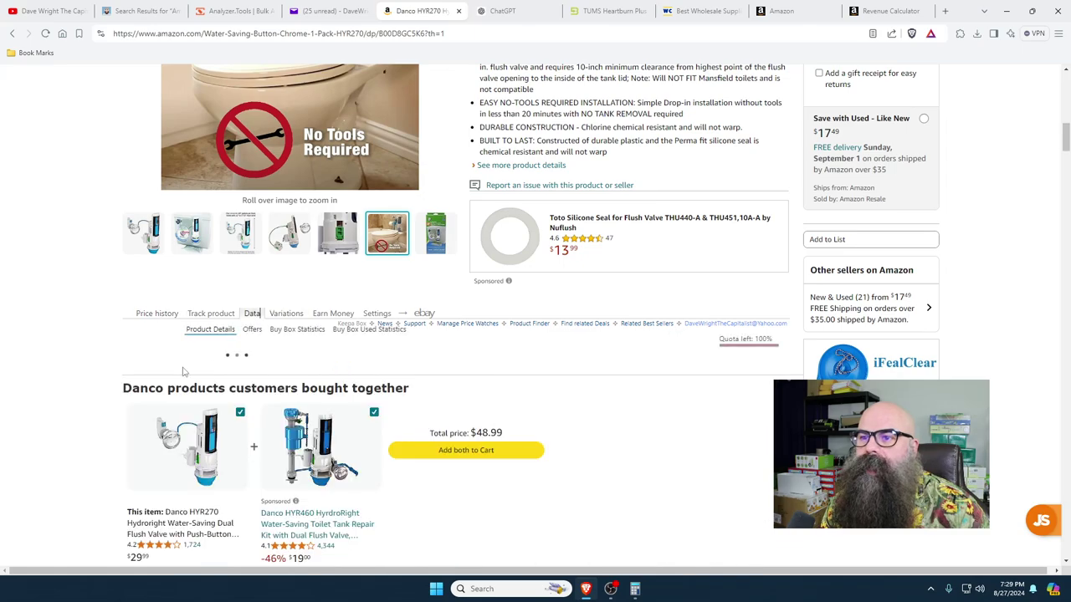
left_click(285, 330)
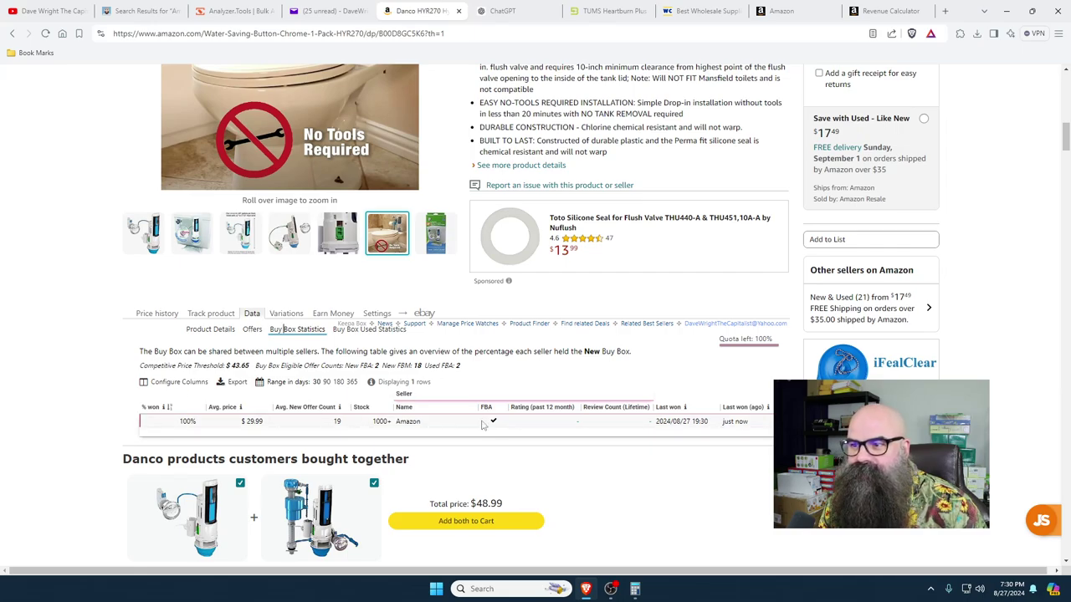
scroll(463, 312, "down", 1)
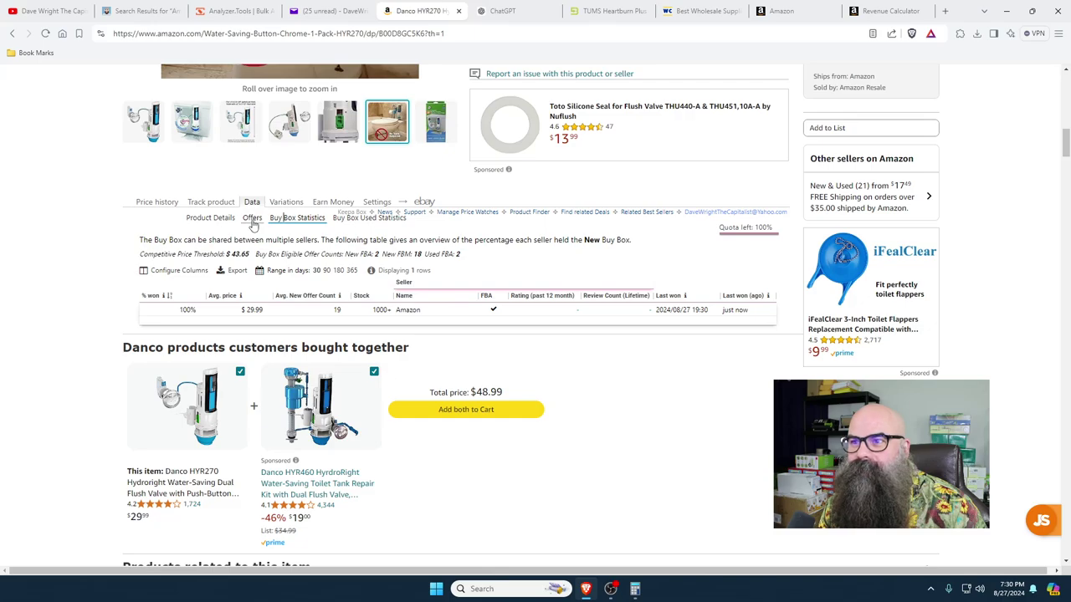
left_click(366, 218)
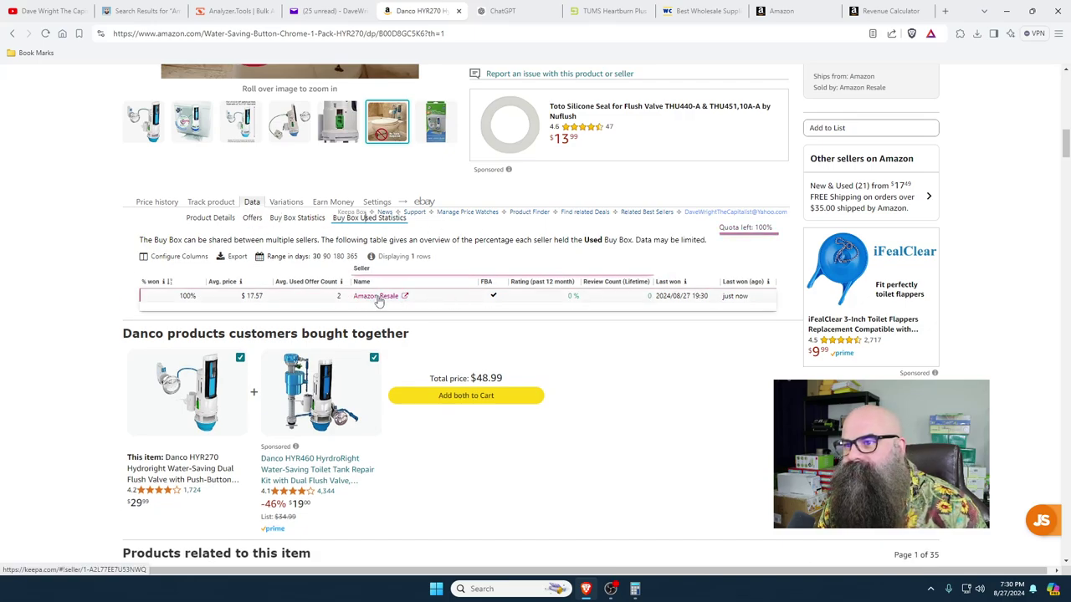
left_click(286, 219)
left_click(204, 223)
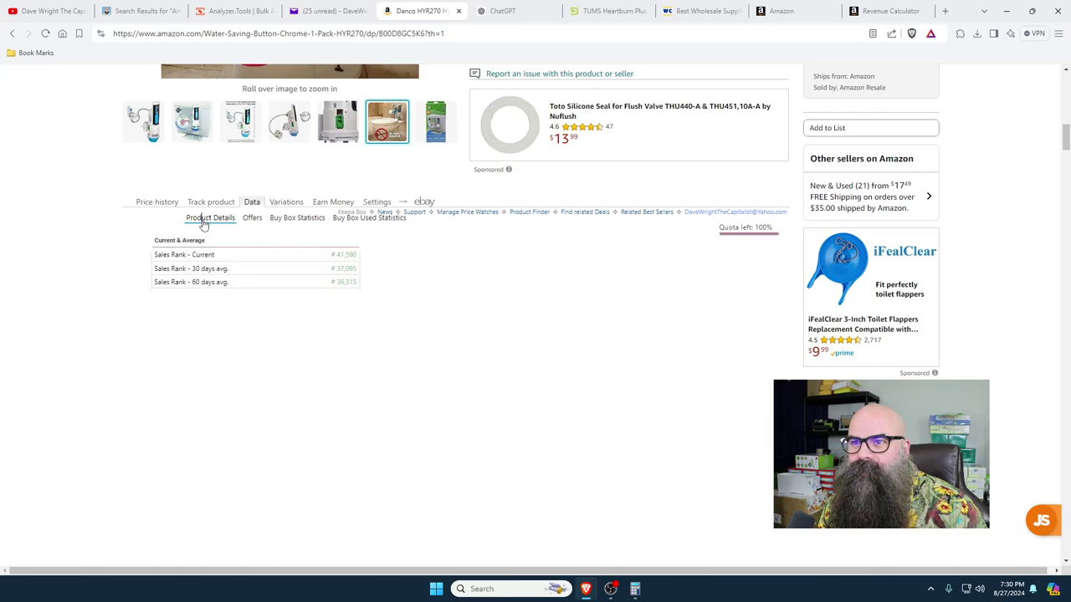
scroll(671, 421, "down", 1)
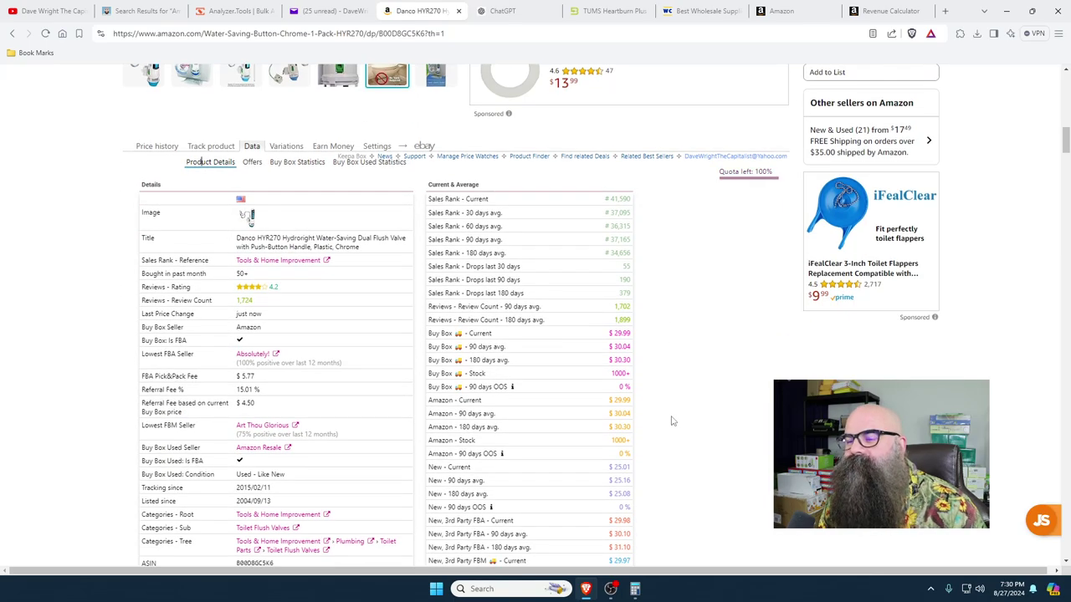
- Recheck the flush valve listing's price, stock and seller, and view its unfiltered list of other offers
scroll(671, 420, "up", 5)
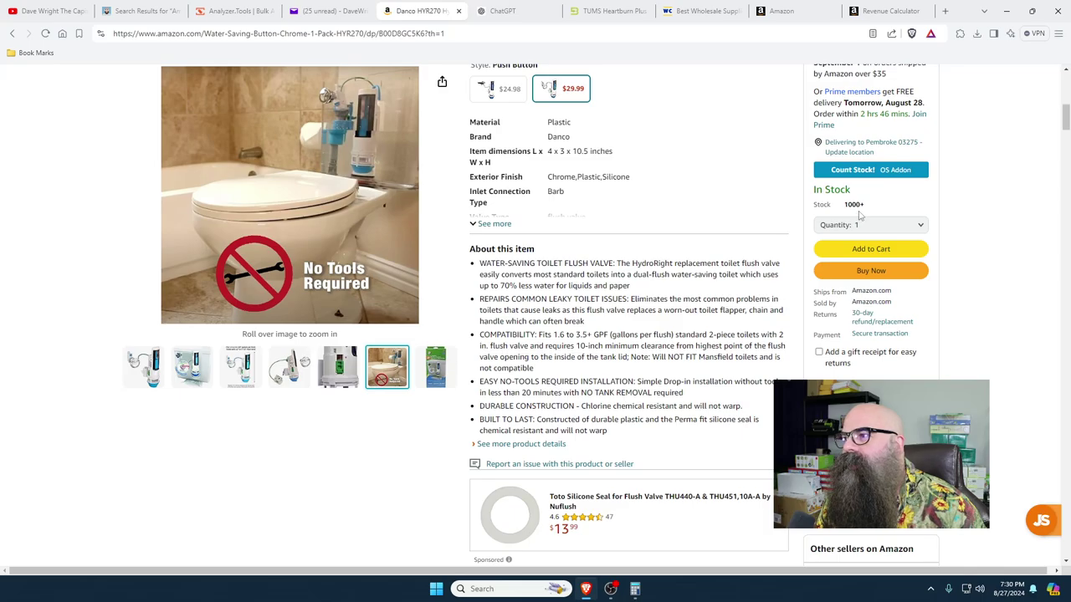
scroll(1022, 280, "up", 2)
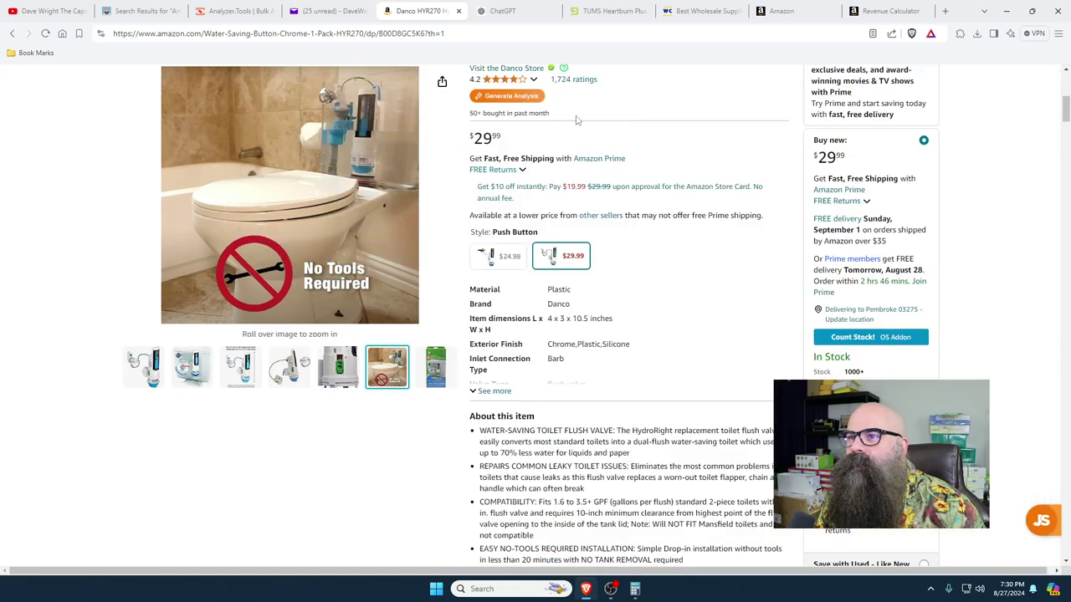
scroll(1002, 307, "up", 2)
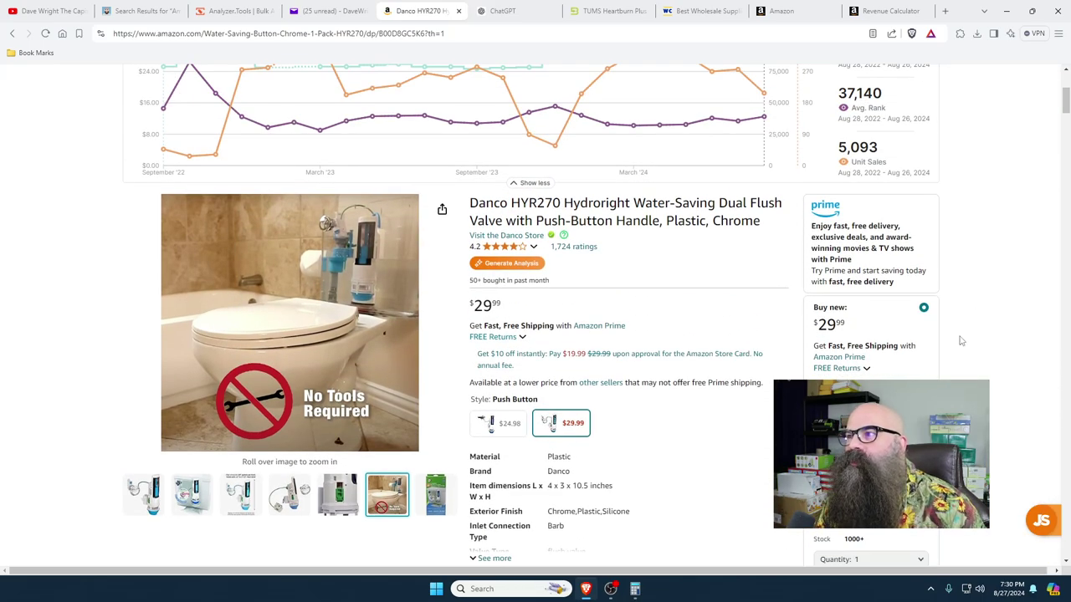
scroll(1004, 396, "down", 5)
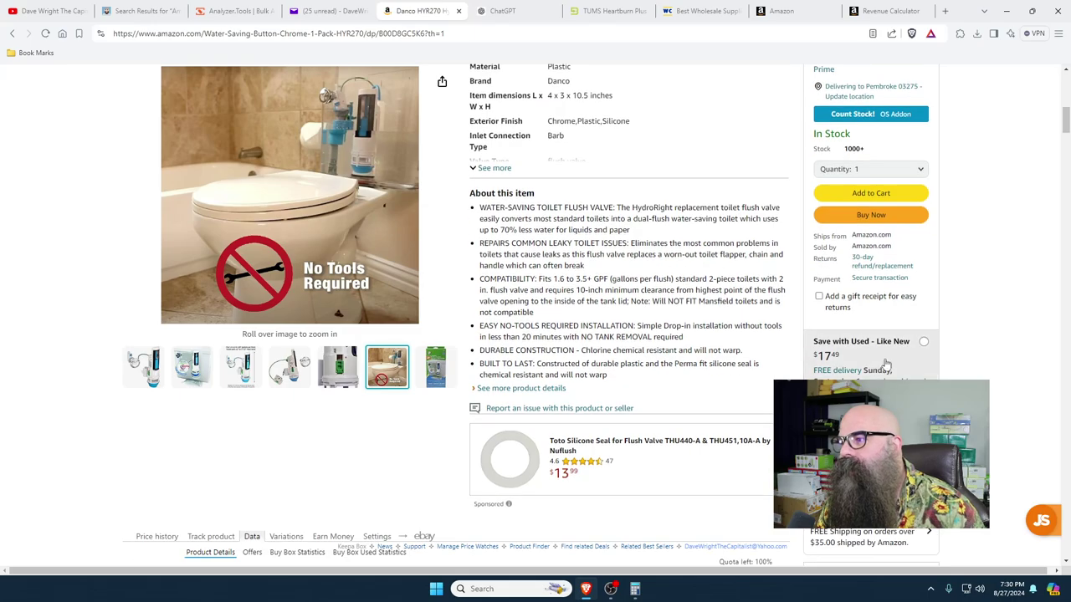
left_click(874, 533)
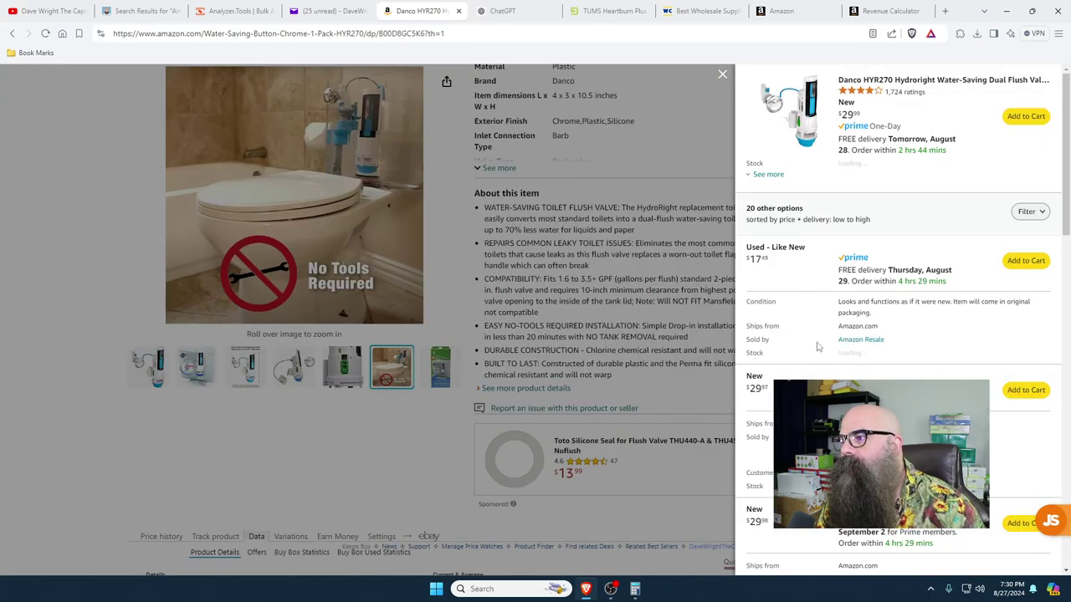
left_click(722, 75)
- Show the flush valve's Keepa offers with historical offers included, limited to Prime, free shipping and FBA only
scroll(231, 285, "down", 4)
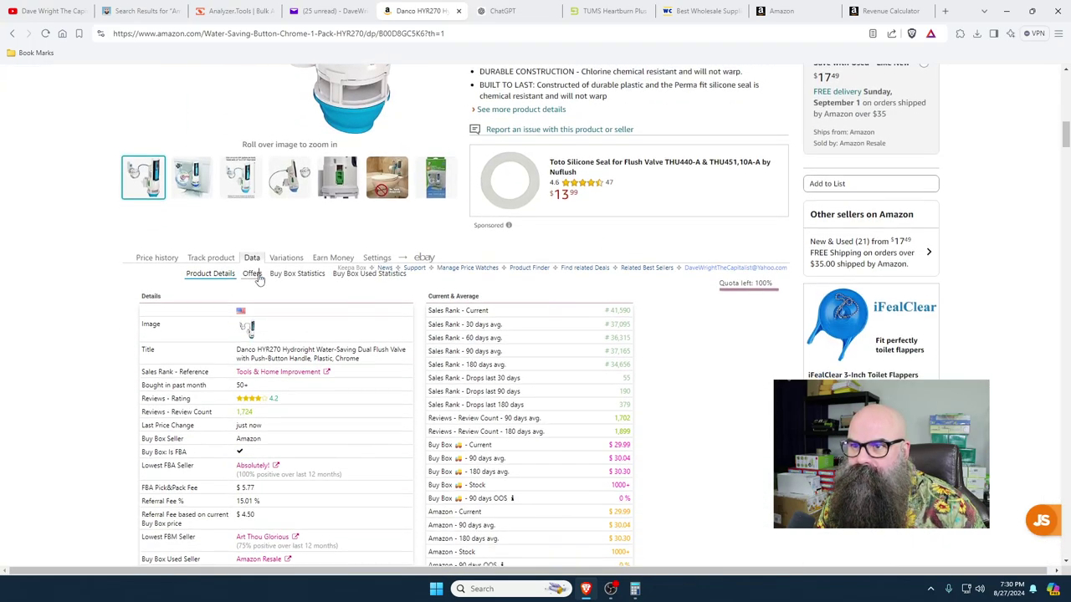
left_click(252, 274)
scroll(61, 385, "down", 1)
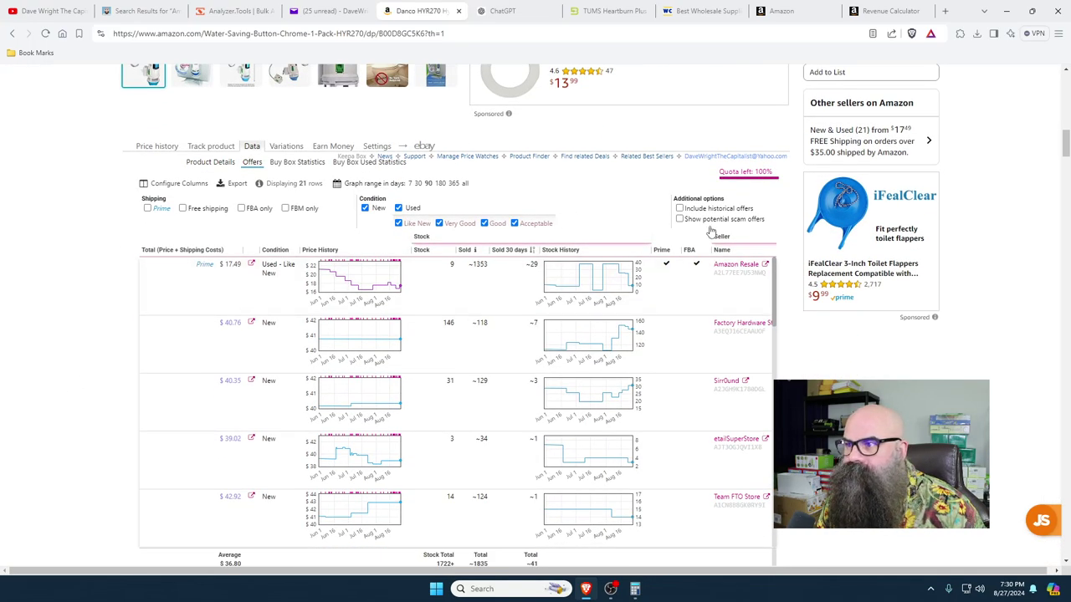
left_click(679, 208)
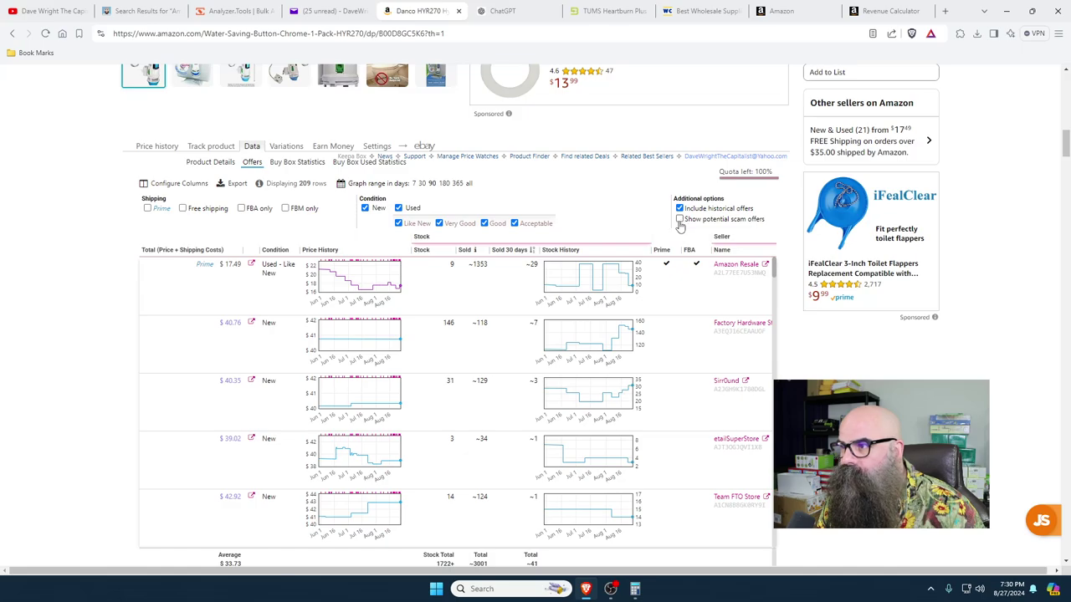
left_click(183, 209)
left_click(241, 209)
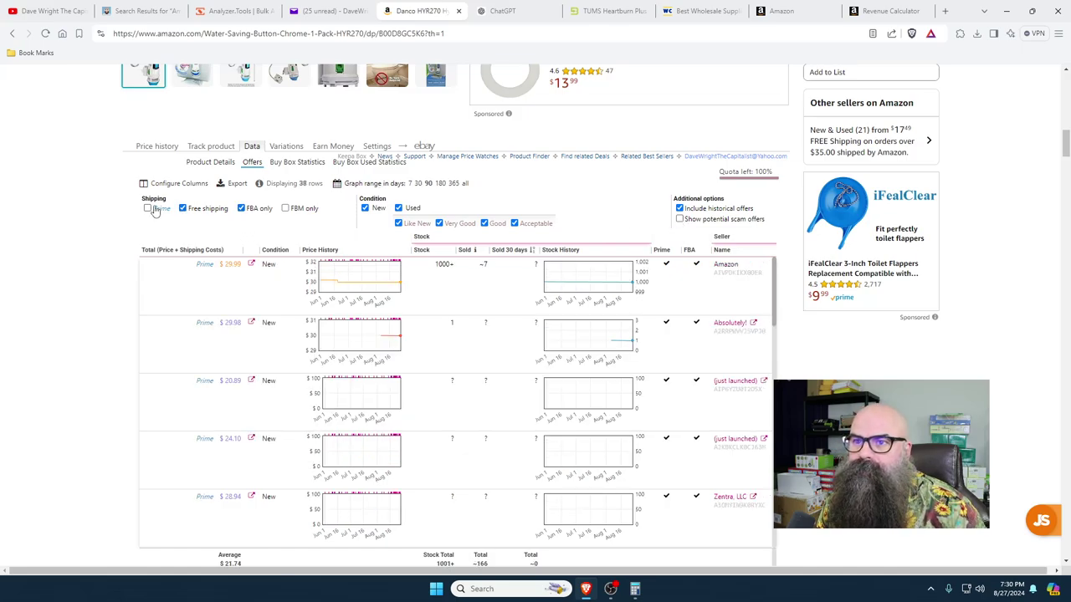
left_click(147, 208)
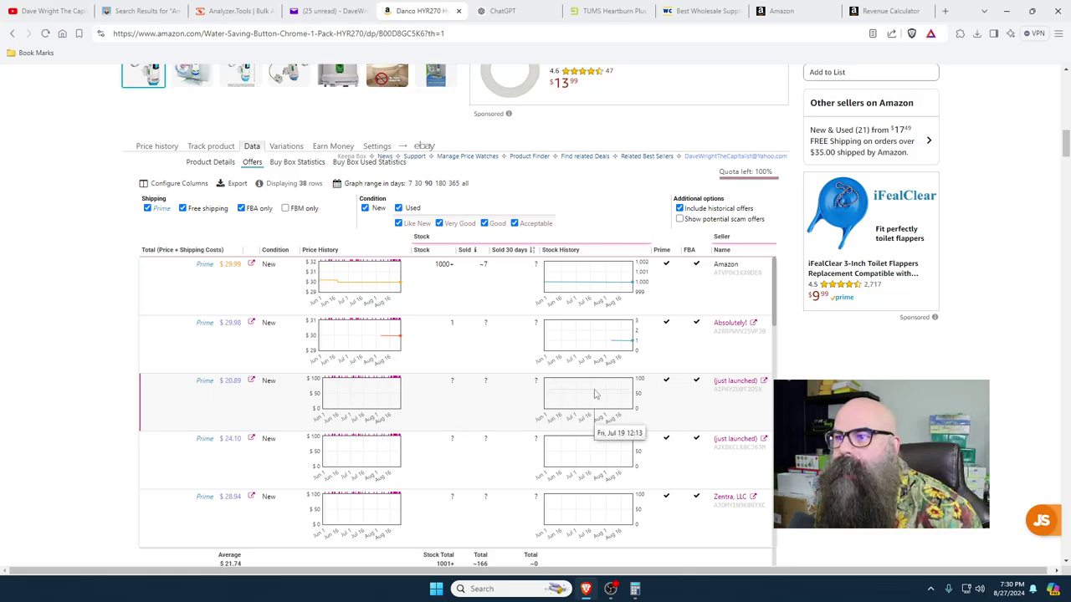
- Sort the Keepa offers by most units sold to compare sellers, and exclude historical offers
left_click(472, 250)
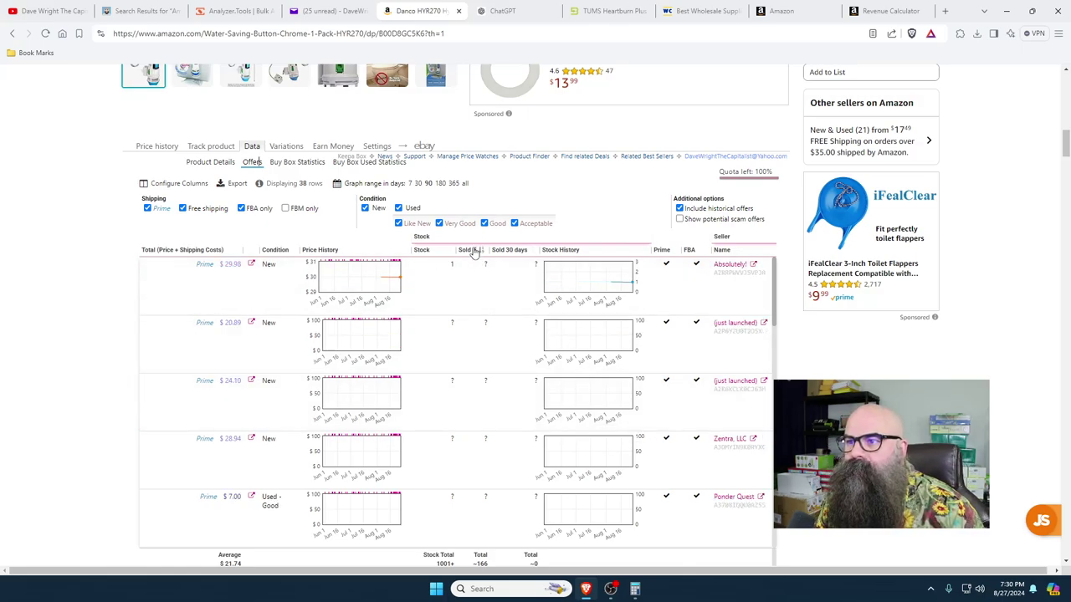
left_click(472, 250)
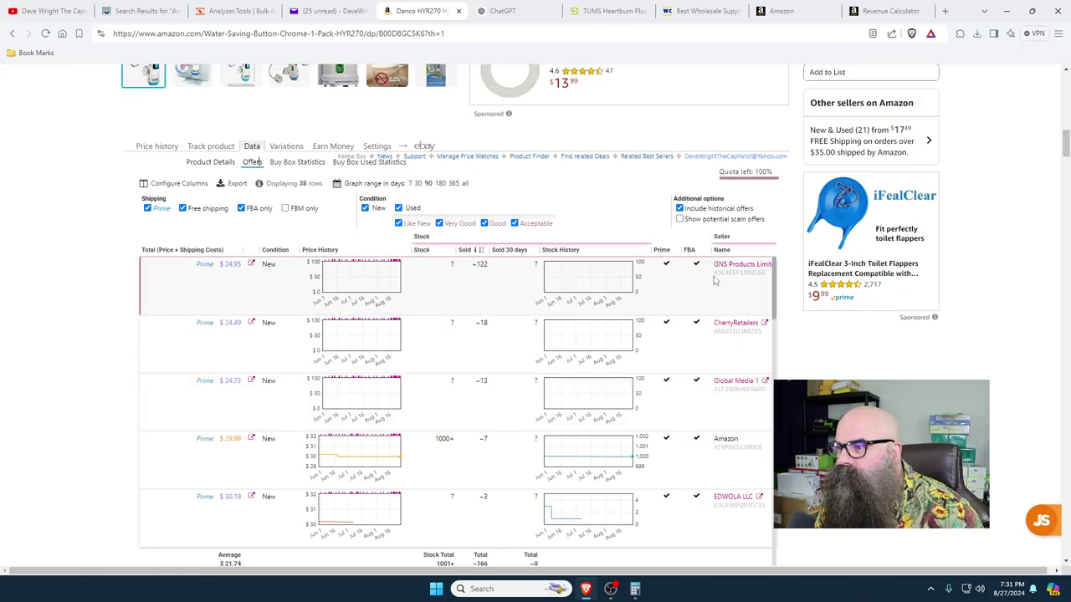
left_click(681, 209)
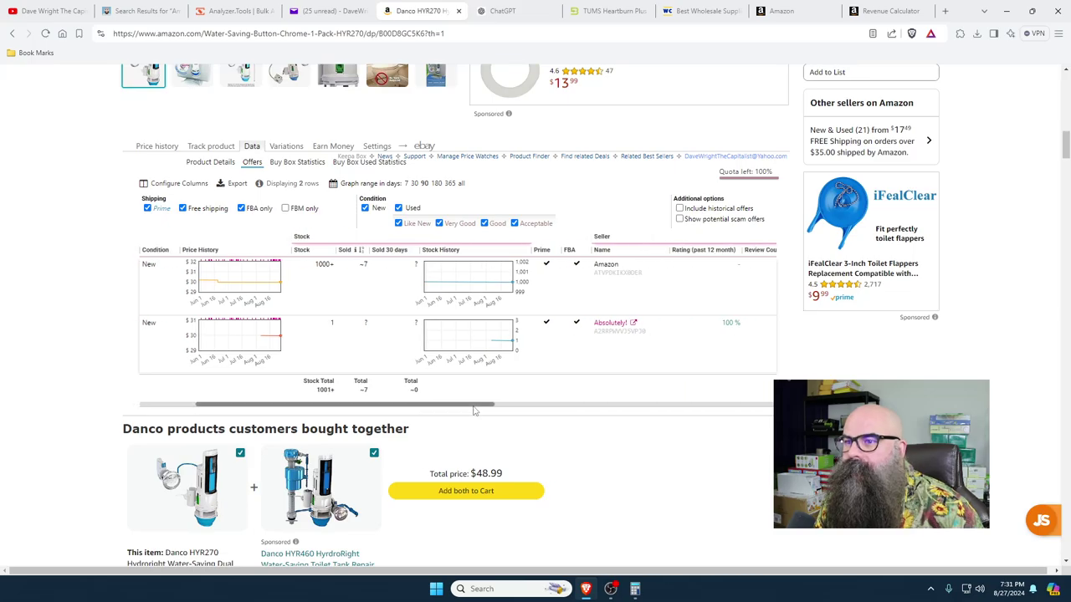
- Compare the supplier email's price and order quantity for the flush valve with its Amazon listing's price and sales trends
scroll(540, 363, "up", 6)
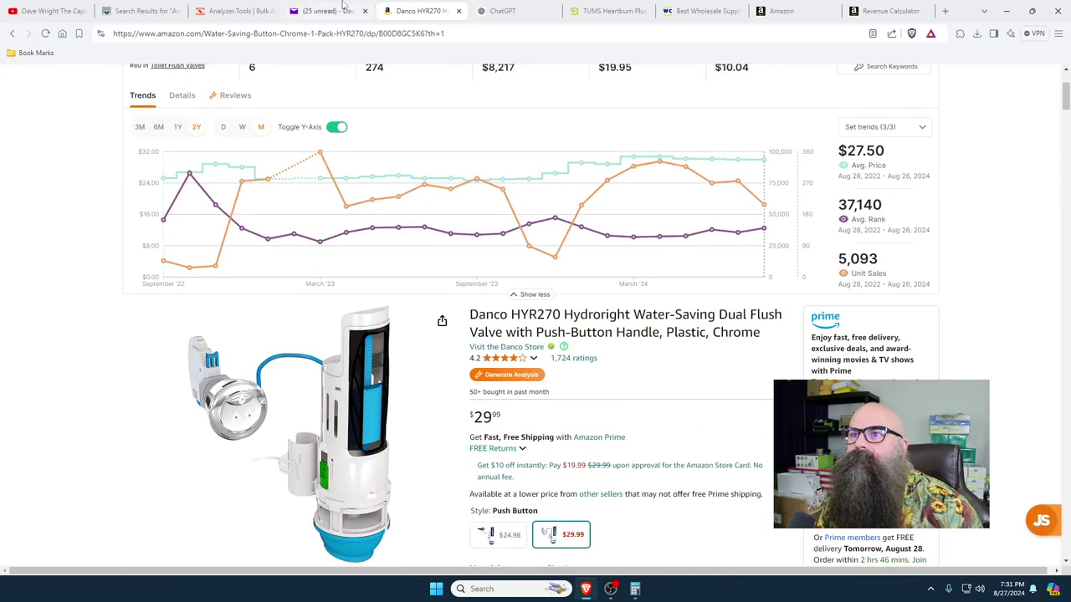
key("ctrl+shift+Tab")
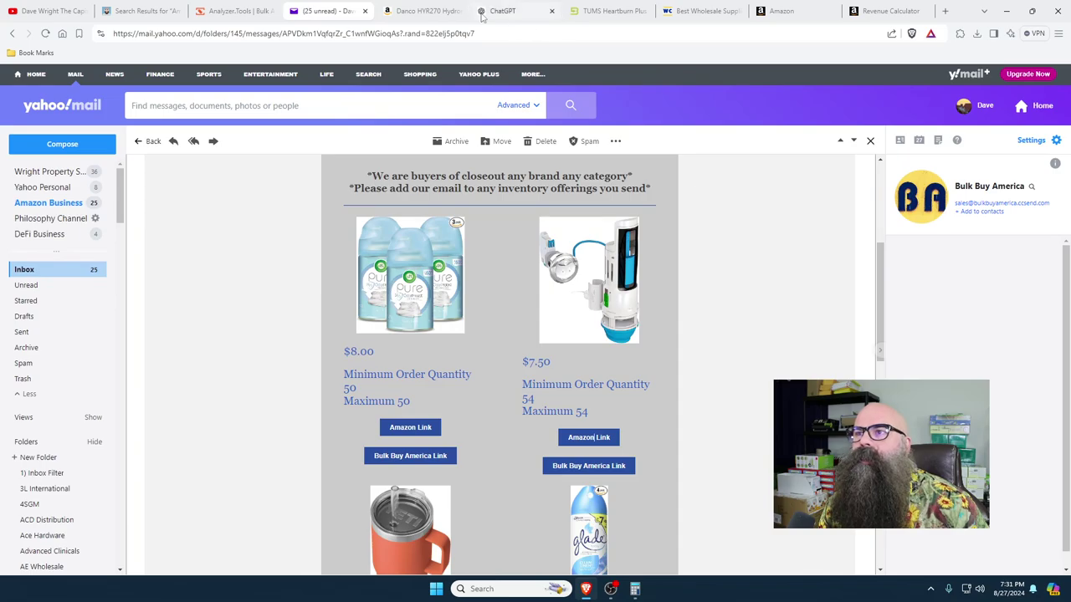
left_click(423, 11)
scroll(494, 294, "down", 4)
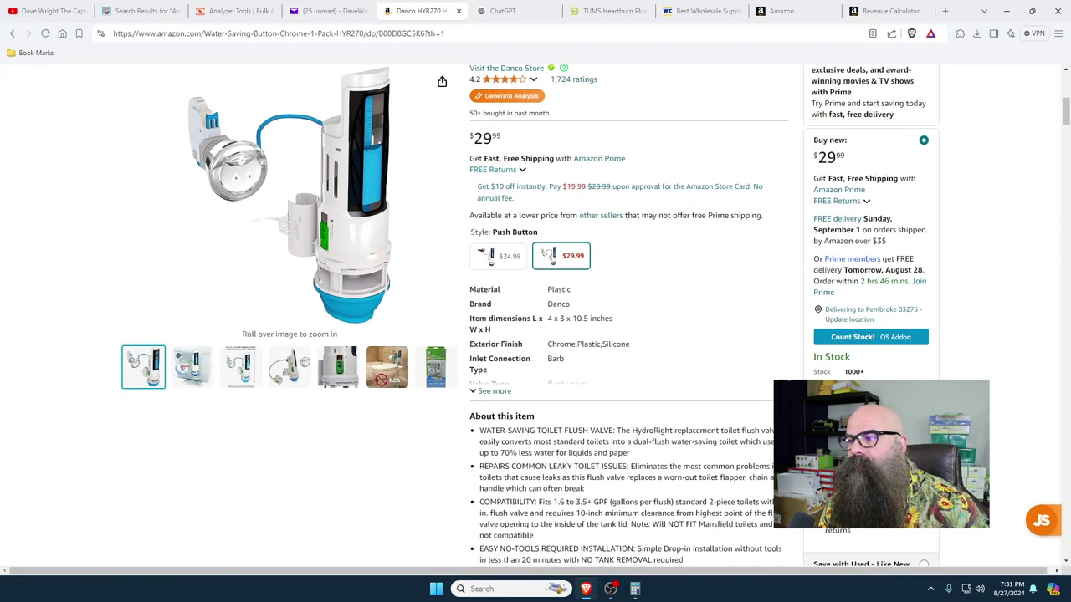
scroll(494, 294, "up", 6)
scroll(495, 293, "down", 4)
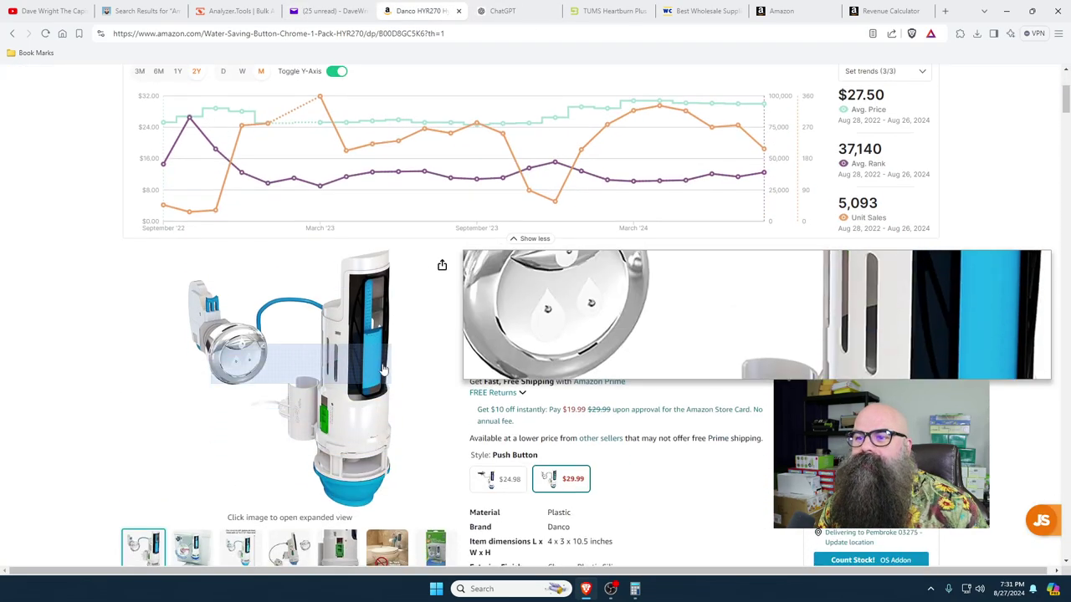
scroll(681, 311, "up", 3)
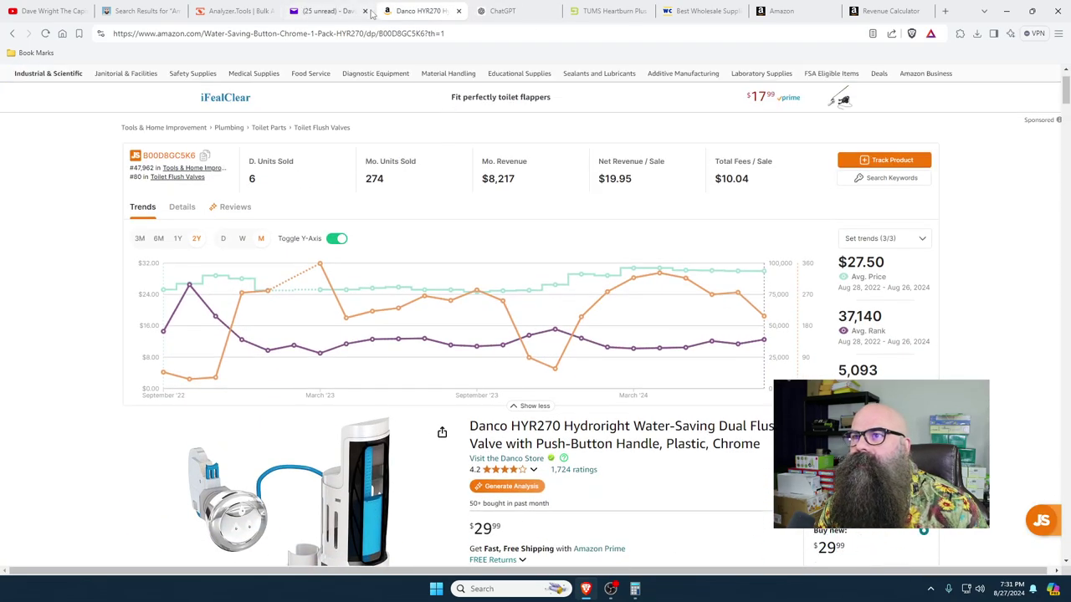
- Open eBay in a new browser tab from the saved Buying and Selling bookmarks
left_click(944, 11)
left_click(38, 55)
mouse_move(45, 77)
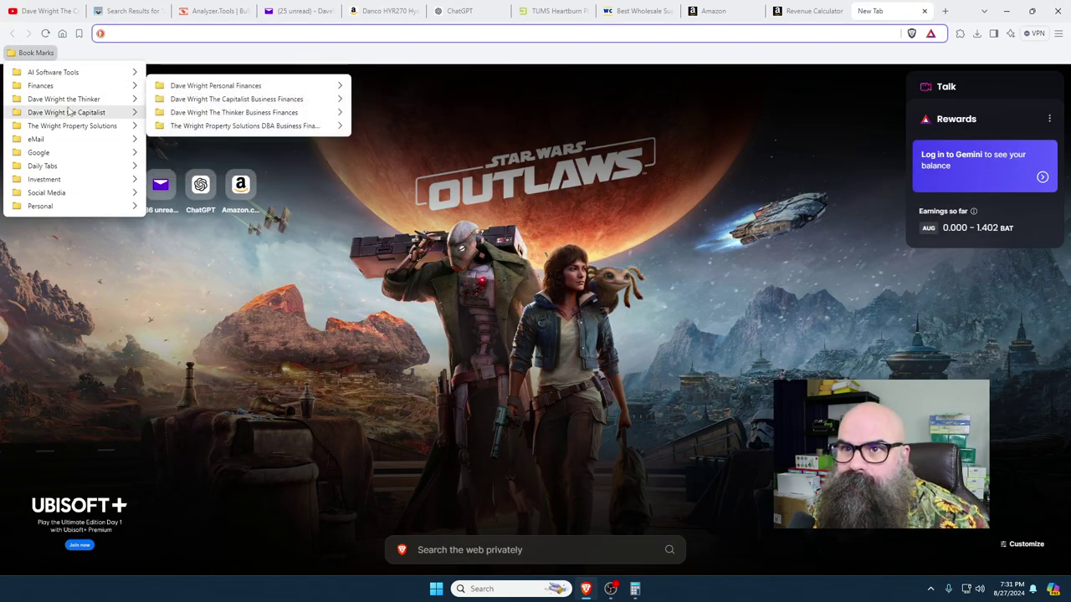
mouse_move(72, 113)
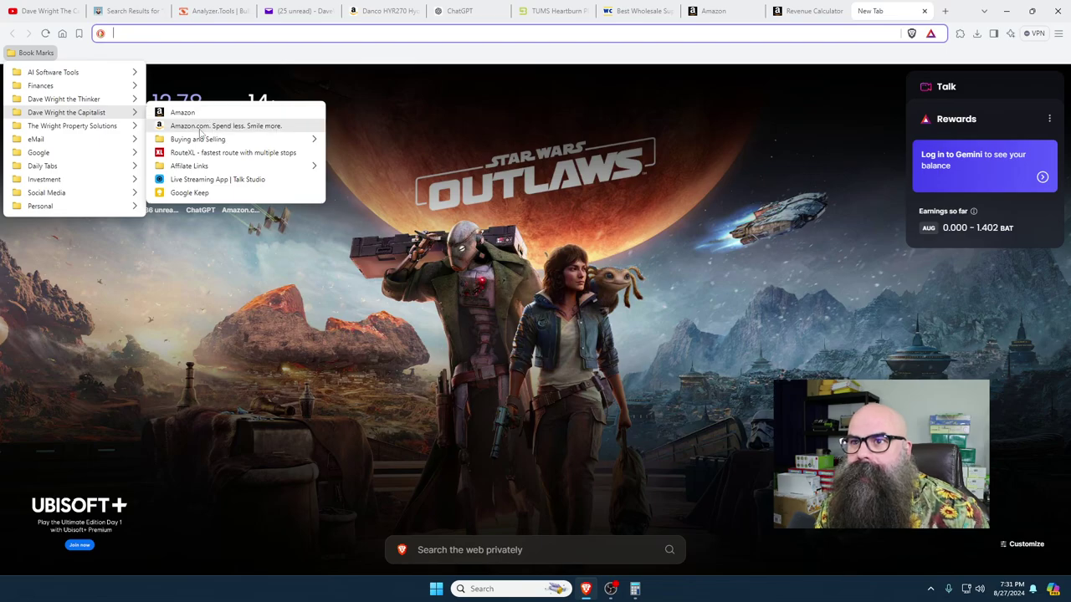
mouse_move(217, 143)
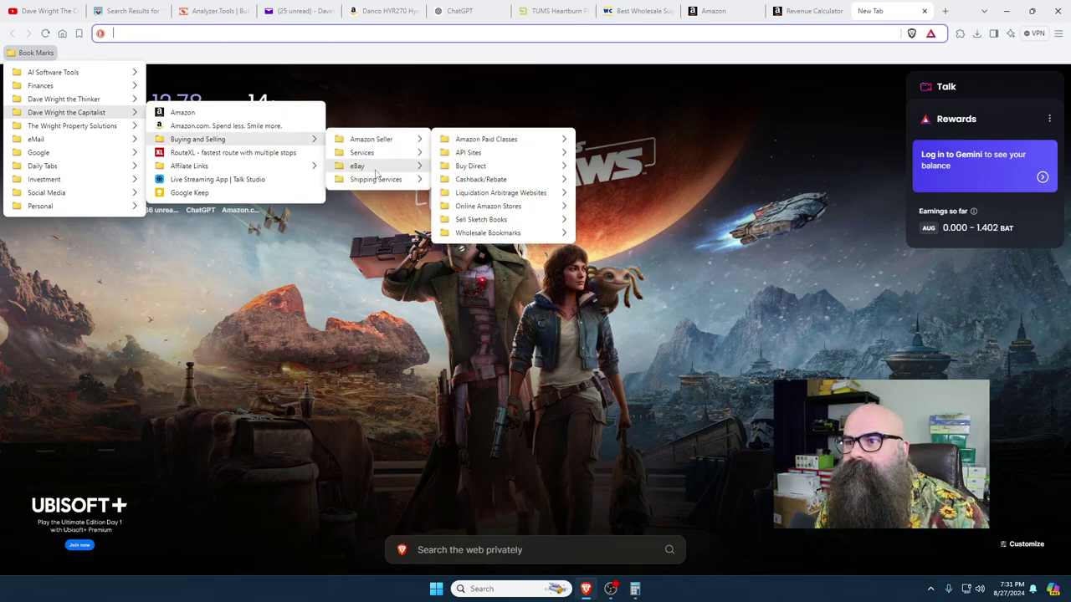
mouse_move(374, 167)
left_click(482, 173)
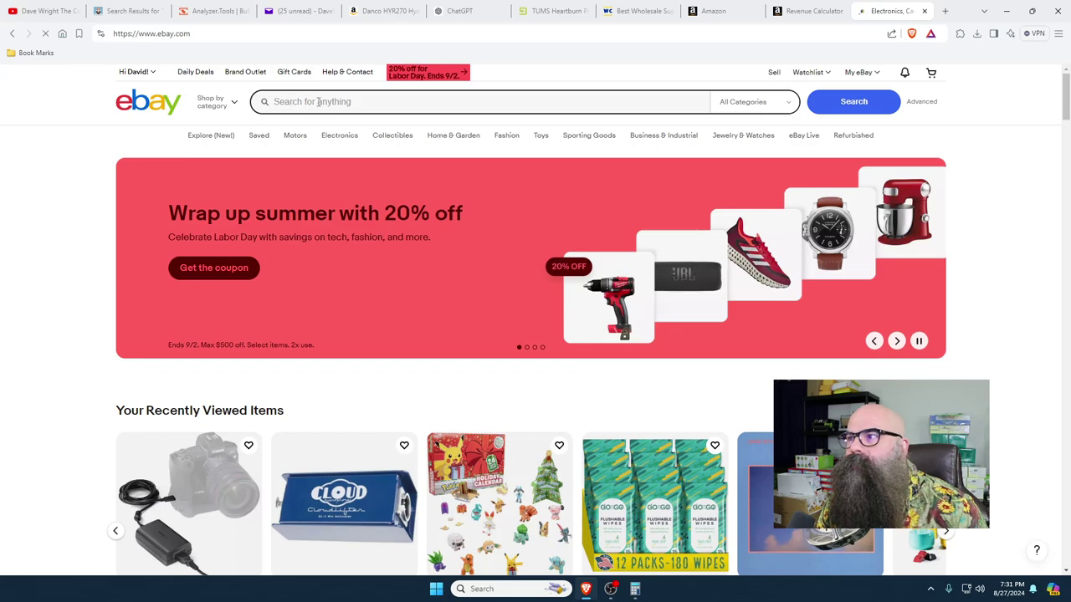
- Search eBay for the flush valve's ASIN, B00D8GC5K6, and look through the results
left_click(318, 102)
right_click(316, 101)
left_click(334, 197)
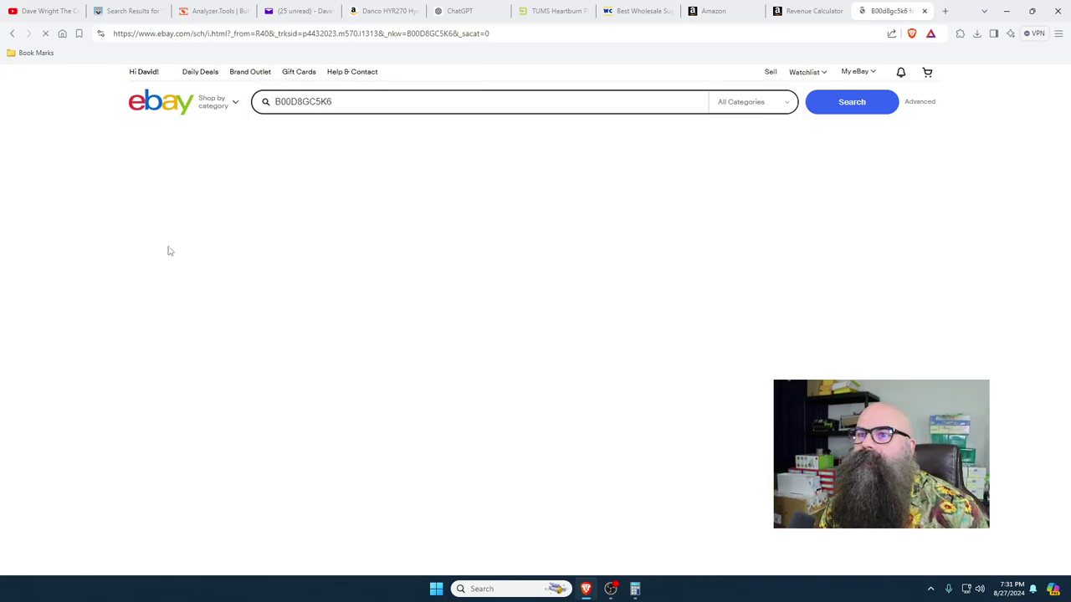
scroll(599, 387, "down", 6)
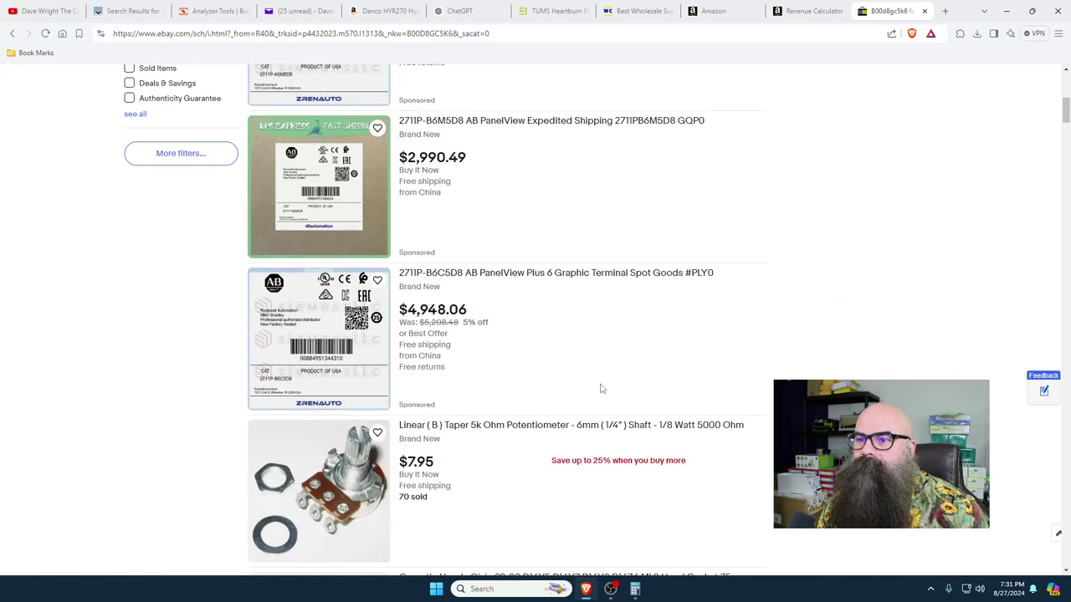
scroll(600, 388, "up", 6)
- Find the flush valve's UPC in its Amazon listing's technical details and copy it
left_click(804, 11)
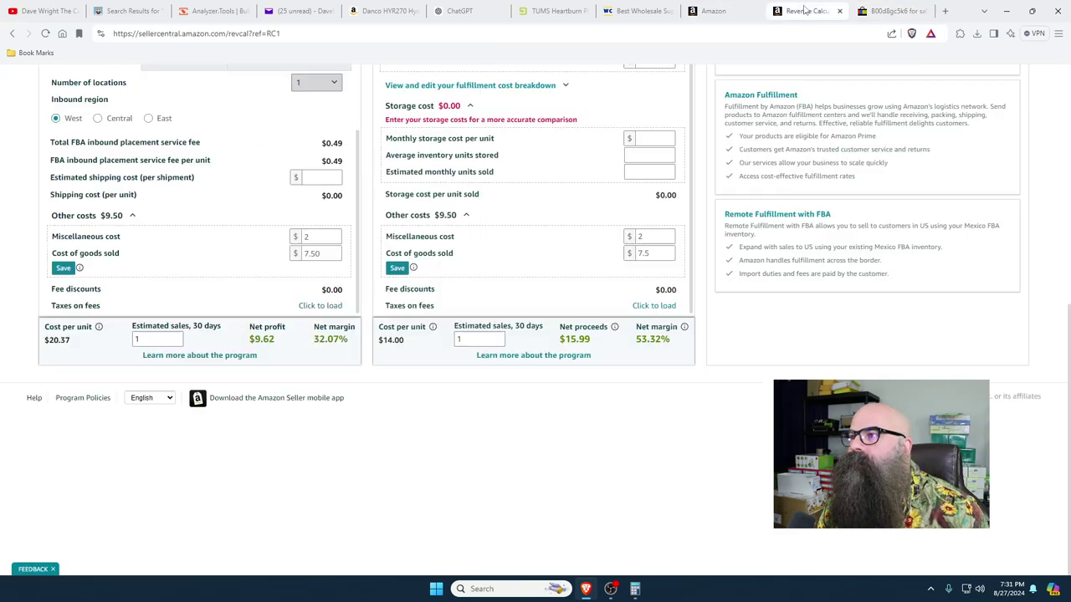
left_click(740, 12)
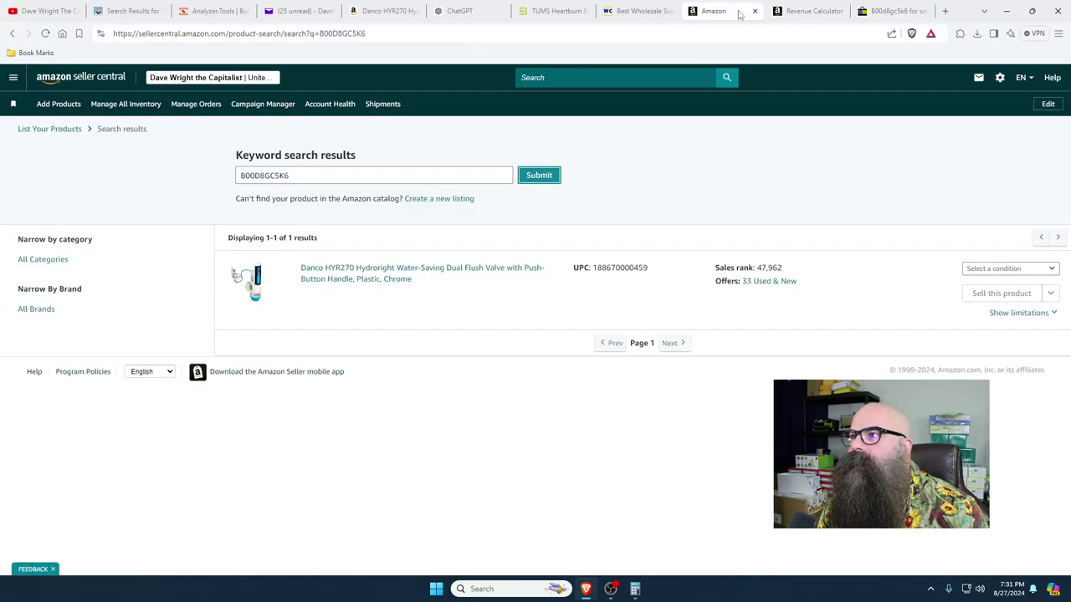
left_click(385, 11)
scroll(497, 346, "down", 2)
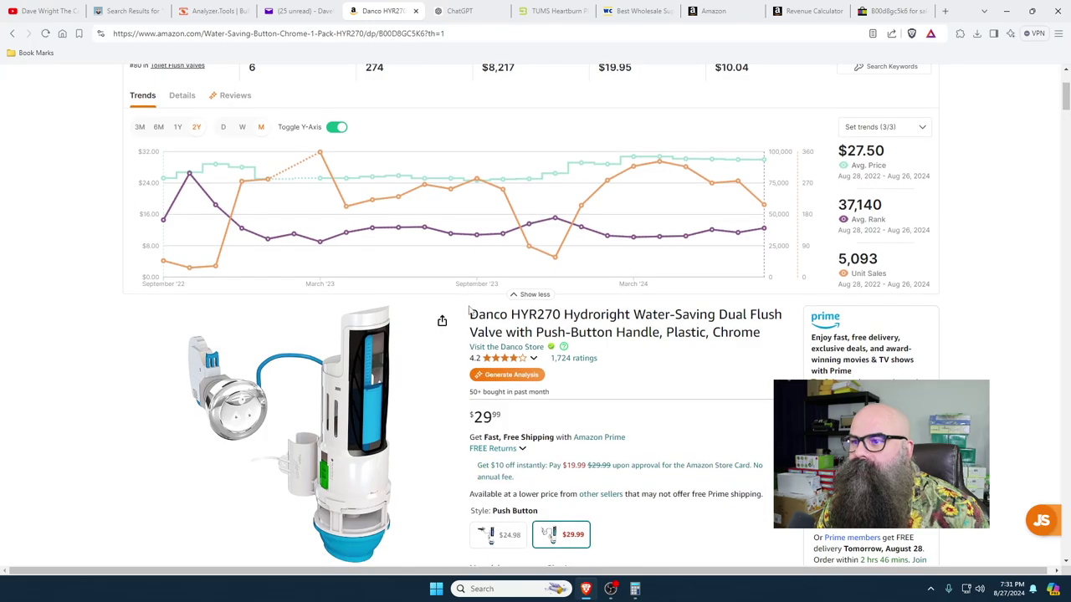
scroll(441, 343, "down", 7)
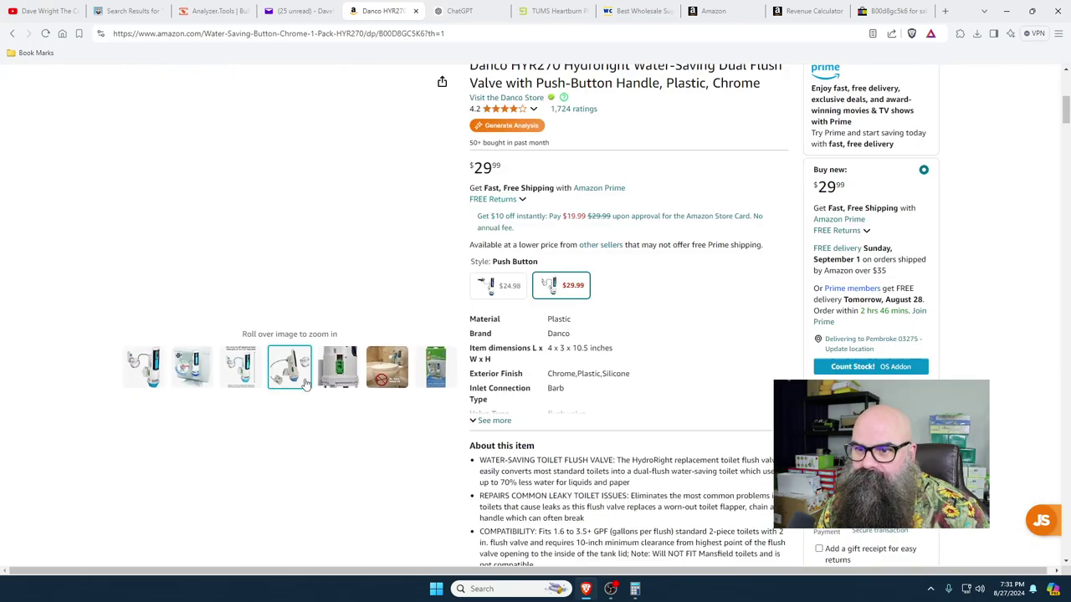
scroll(183, 423, "down", 11)
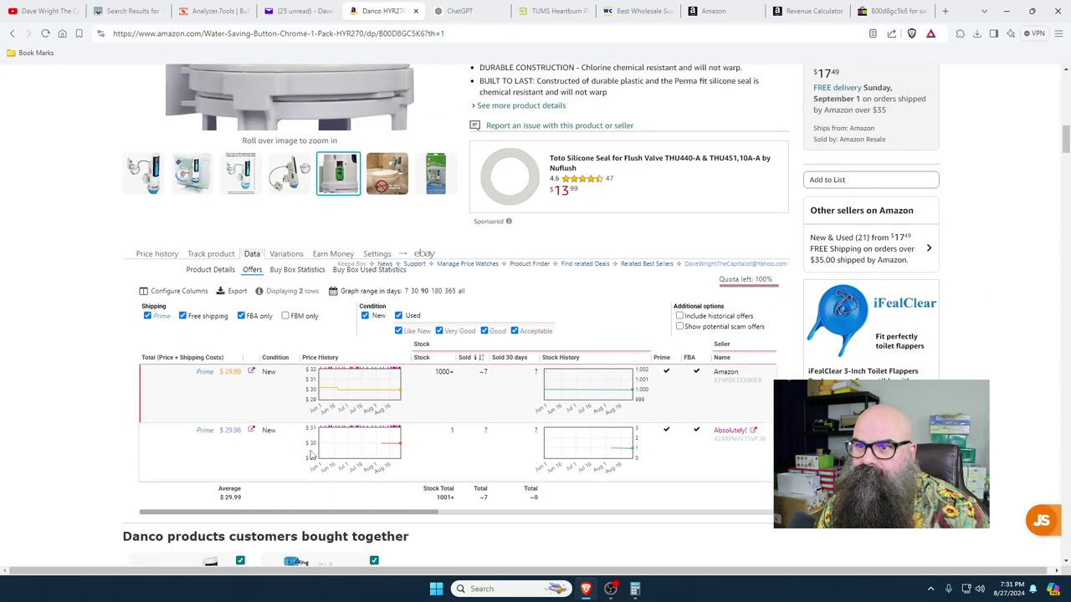
scroll(316, 452, "down", 7)
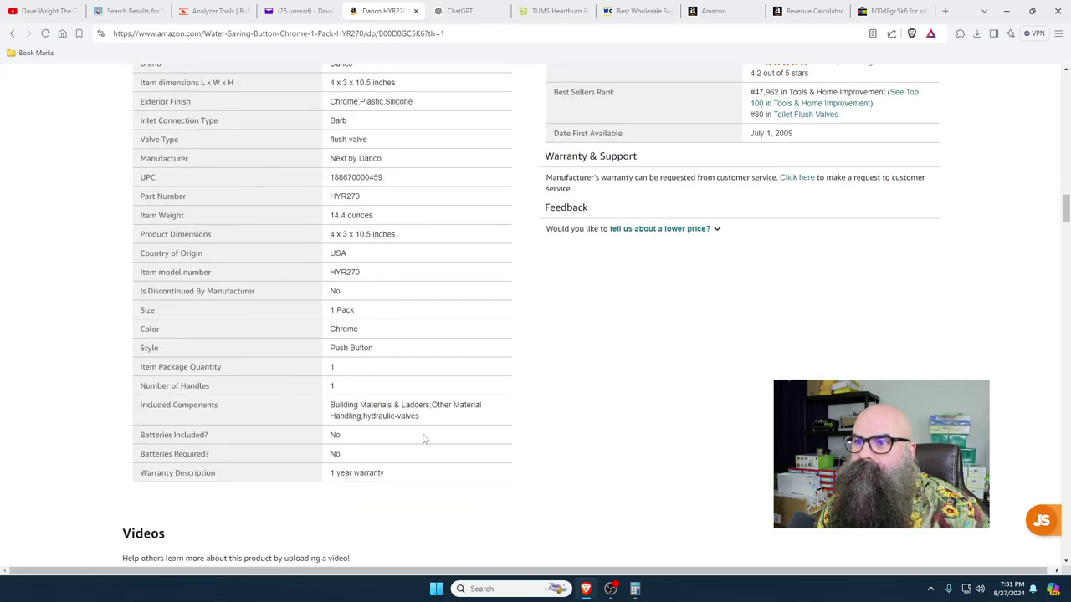
scroll(569, 374, "up", 2)
double_click(356, 289)
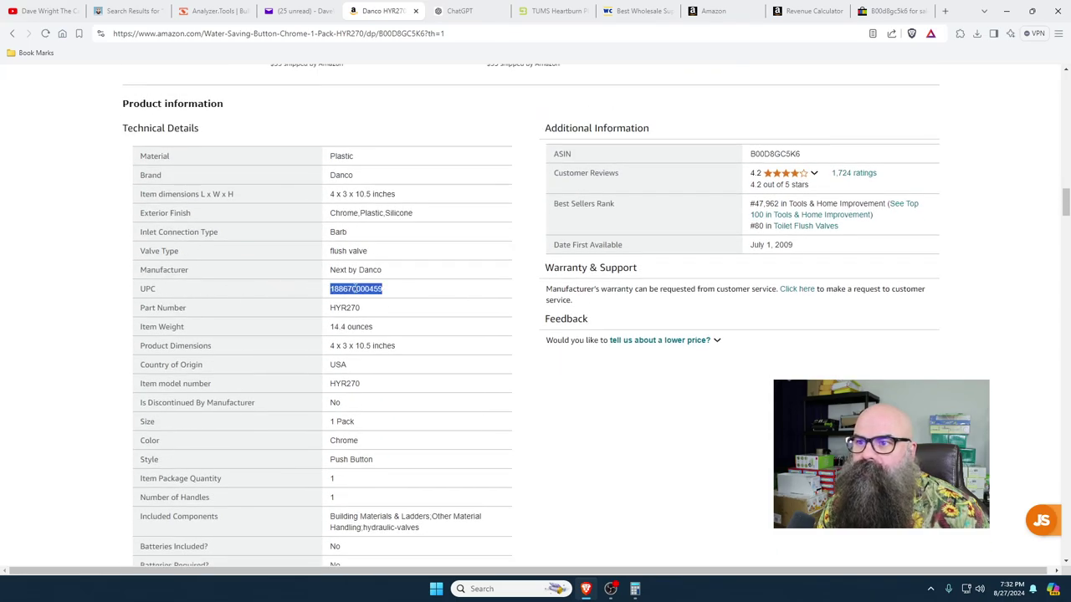
right_click(353, 289)
left_click(393, 298)
left_click(904, 16)
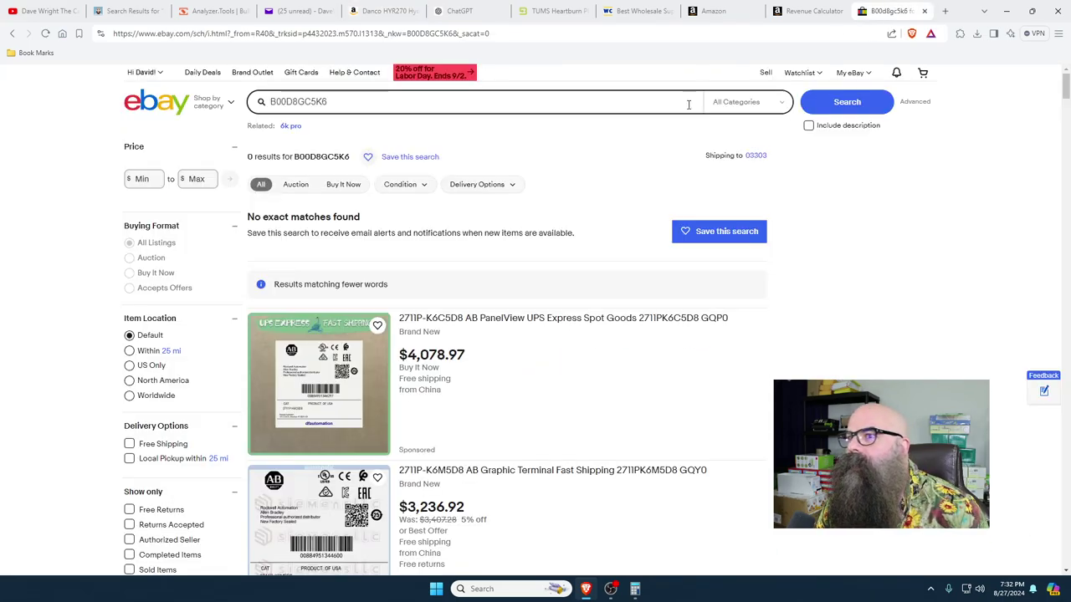
left_click_drag(384, 107, 272, 101)
right_click(272, 102)
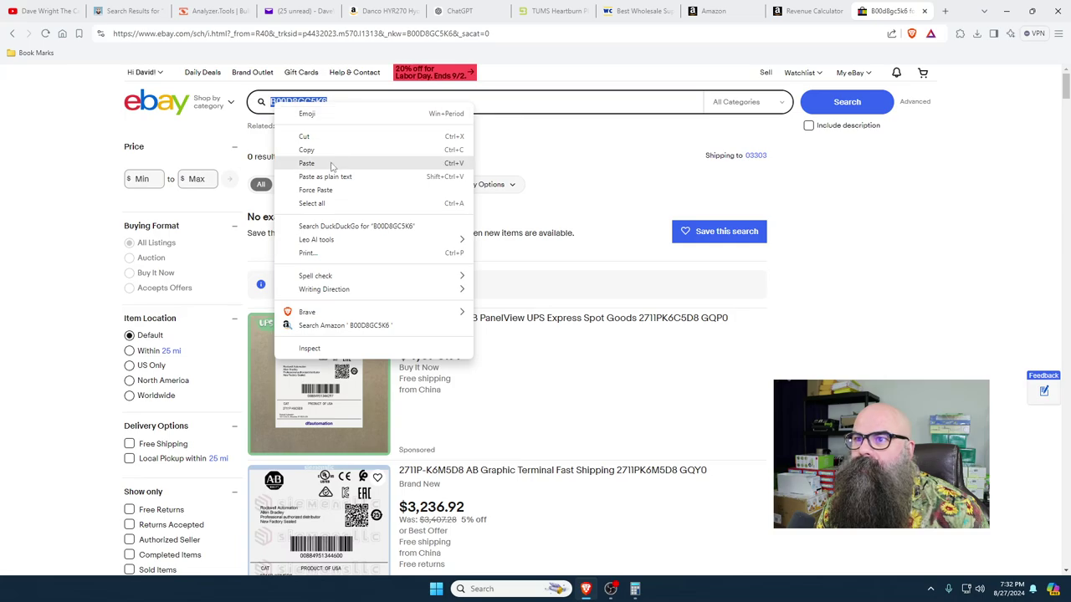
left_click(339, 162)
left_click(843, 104)
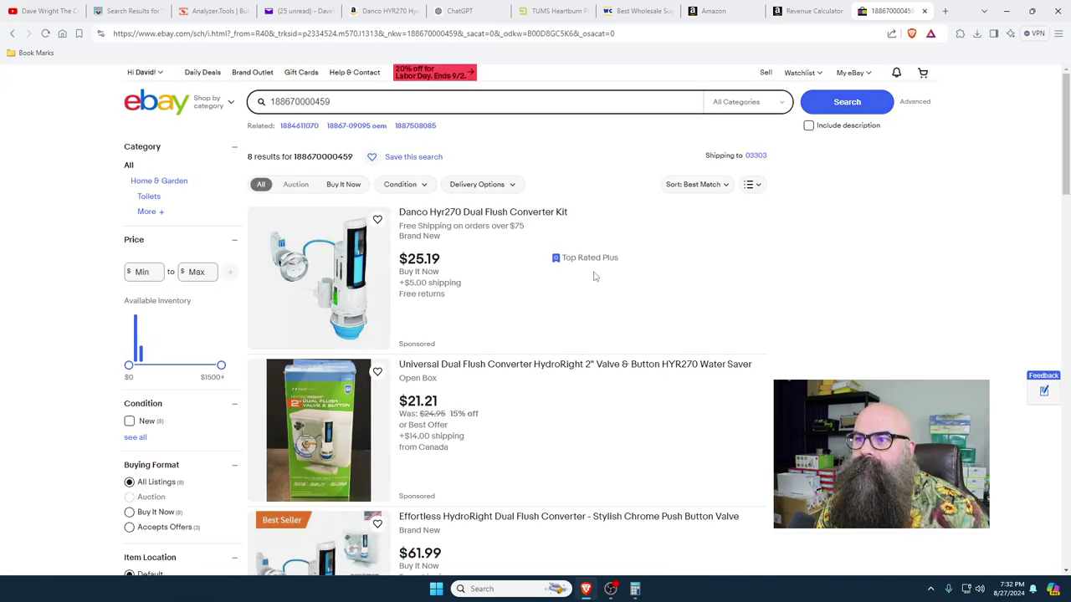
scroll(768, 375, "down", 3)
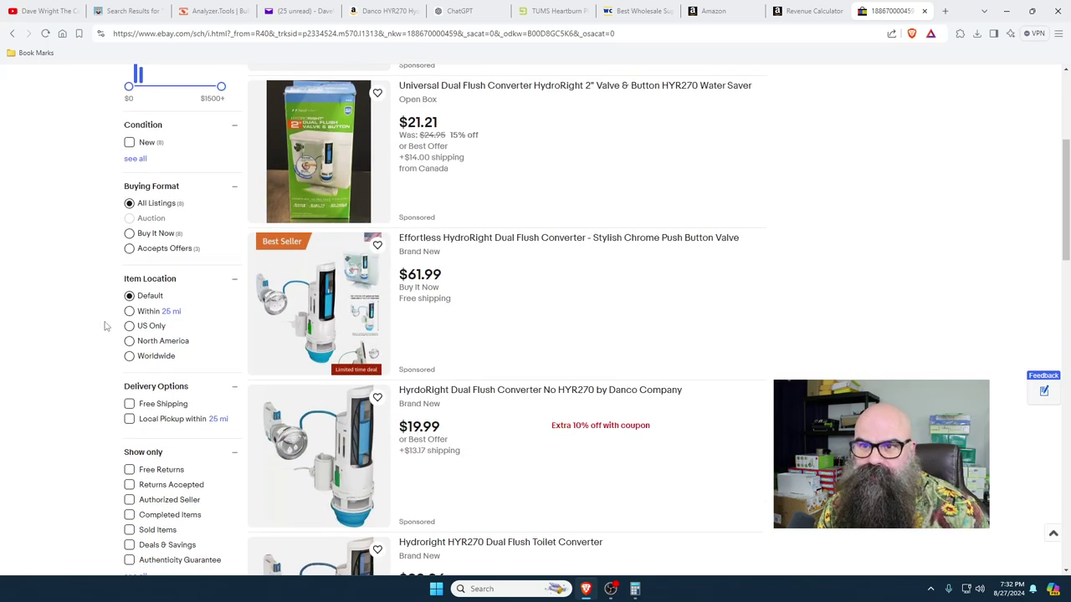
- Limit the eBay results to items located in the US only with free shipping
left_click(131, 343)
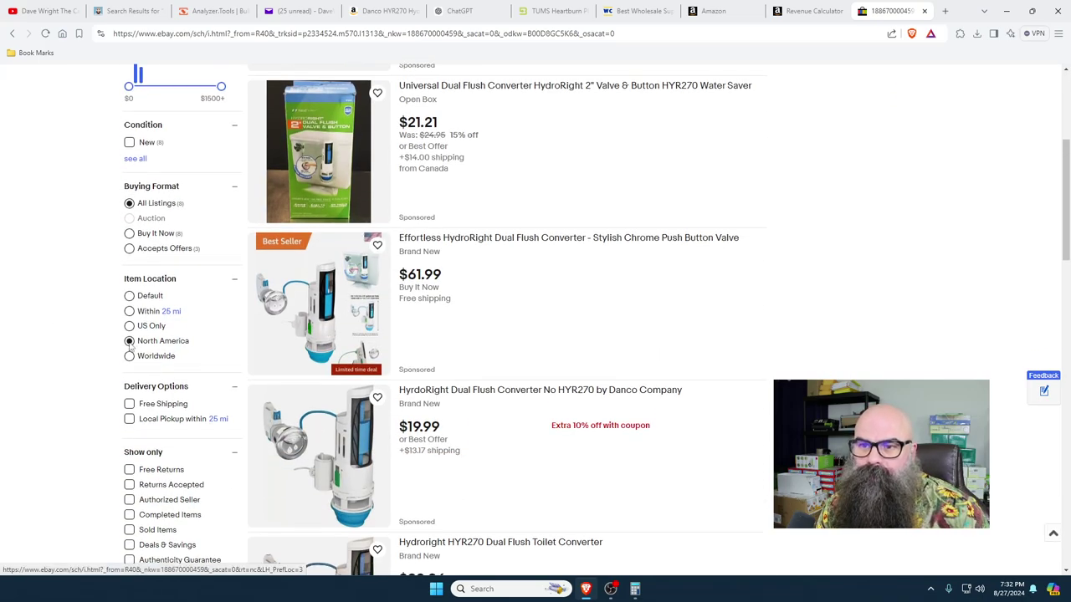
scroll(95, 431, "down", 3)
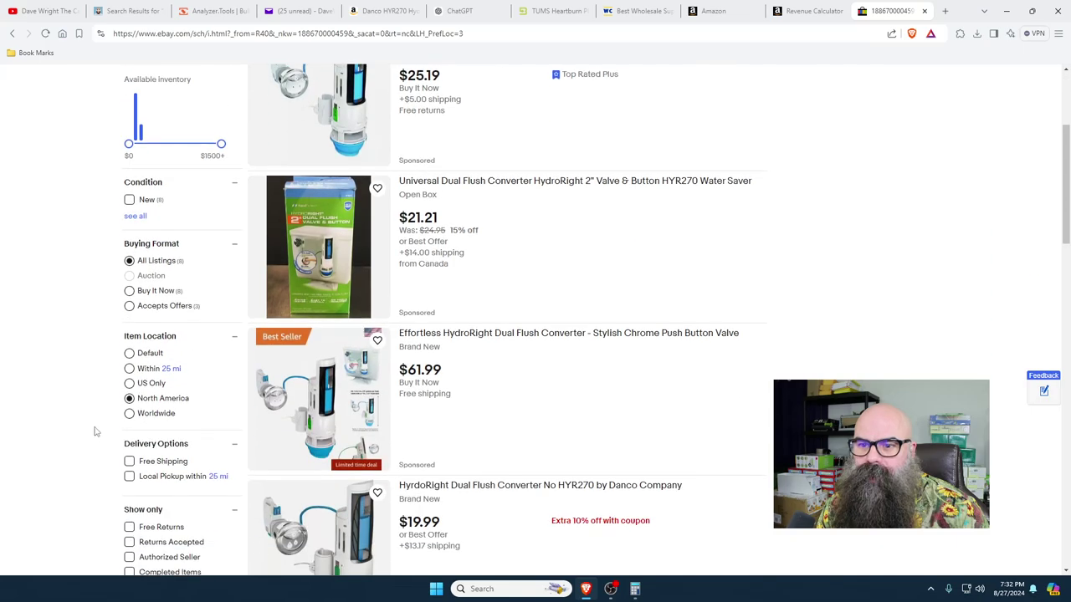
left_click(129, 381)
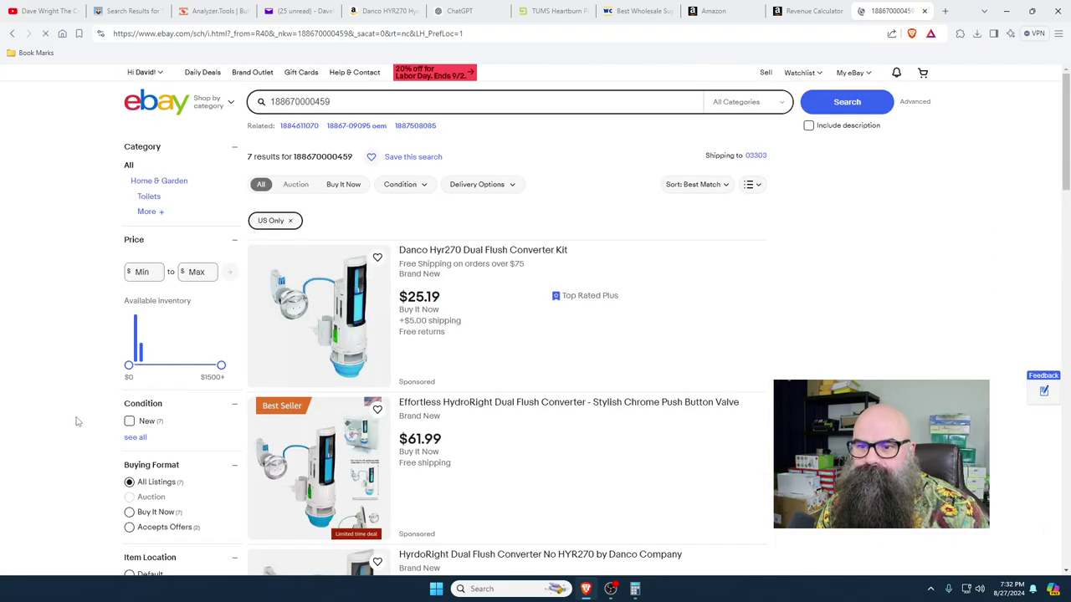
scroll(84, 419, "down", 2)
scroll(92, 418, "down", 2)
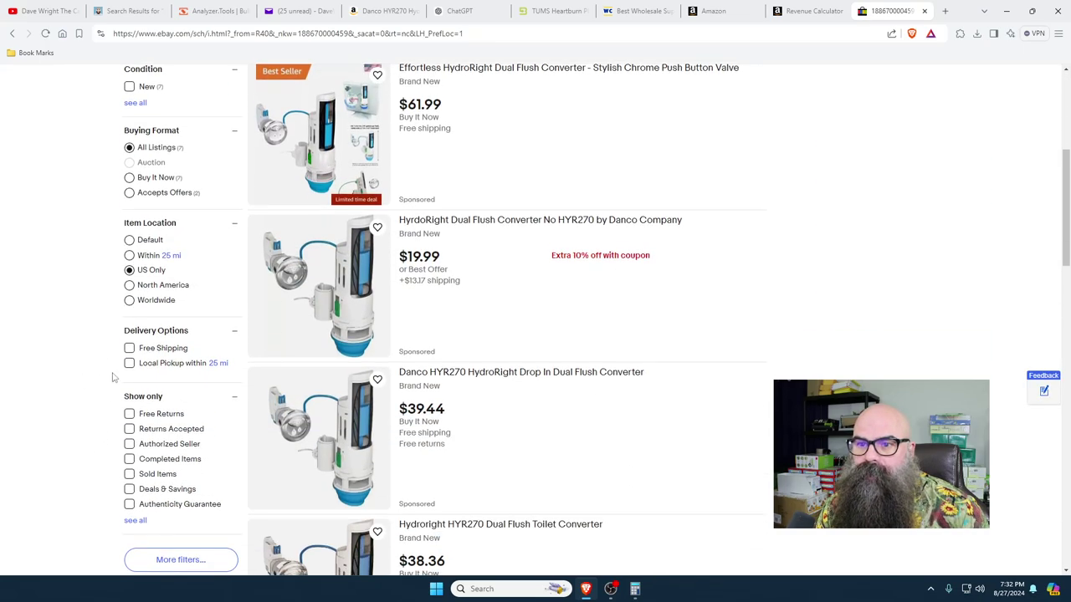
left_click(130, 350)
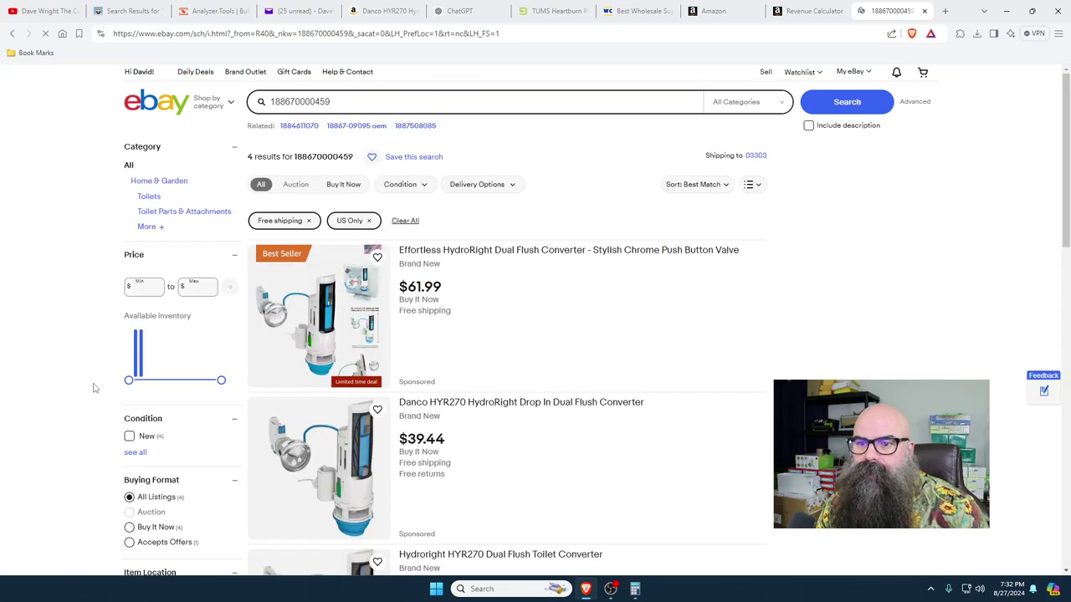
- Check the additional display filters and restrict the eBay results to sold items
scroll(100, 368, "down", 6)
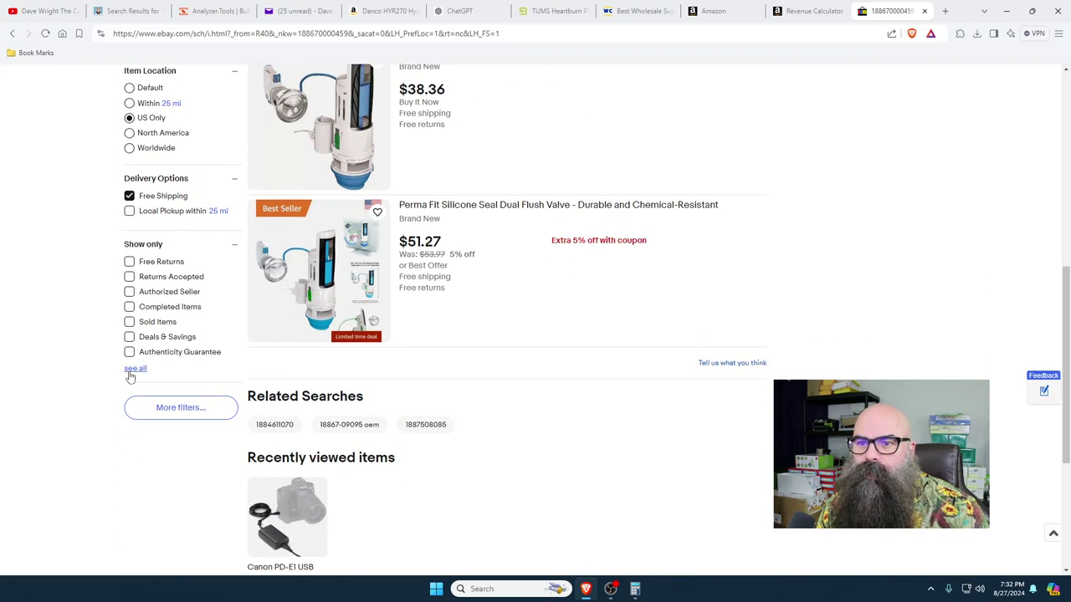
left_click(134, 369)
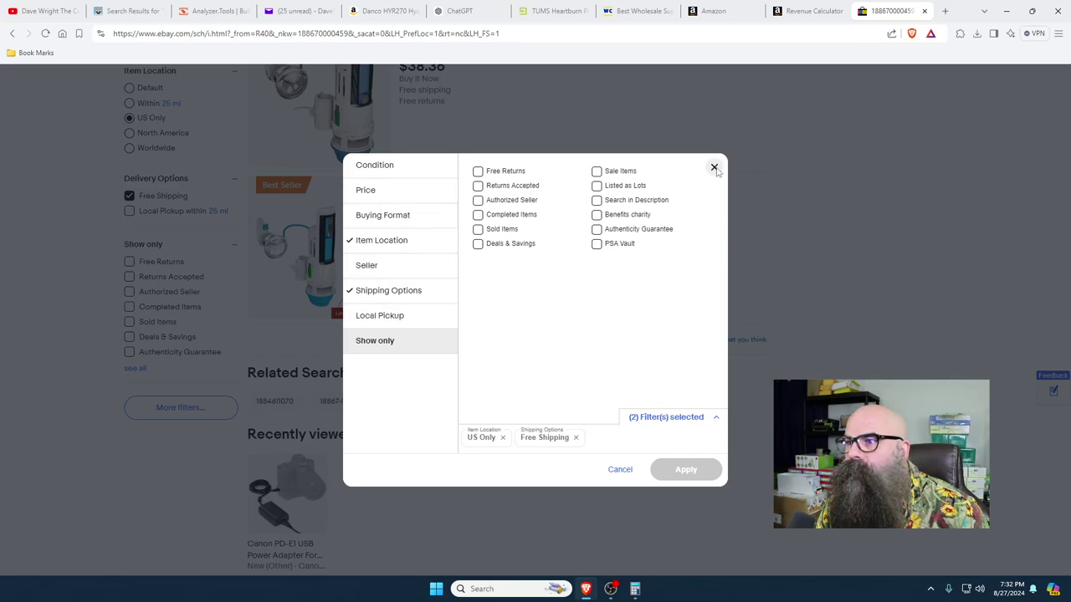
left_click(714, 168)
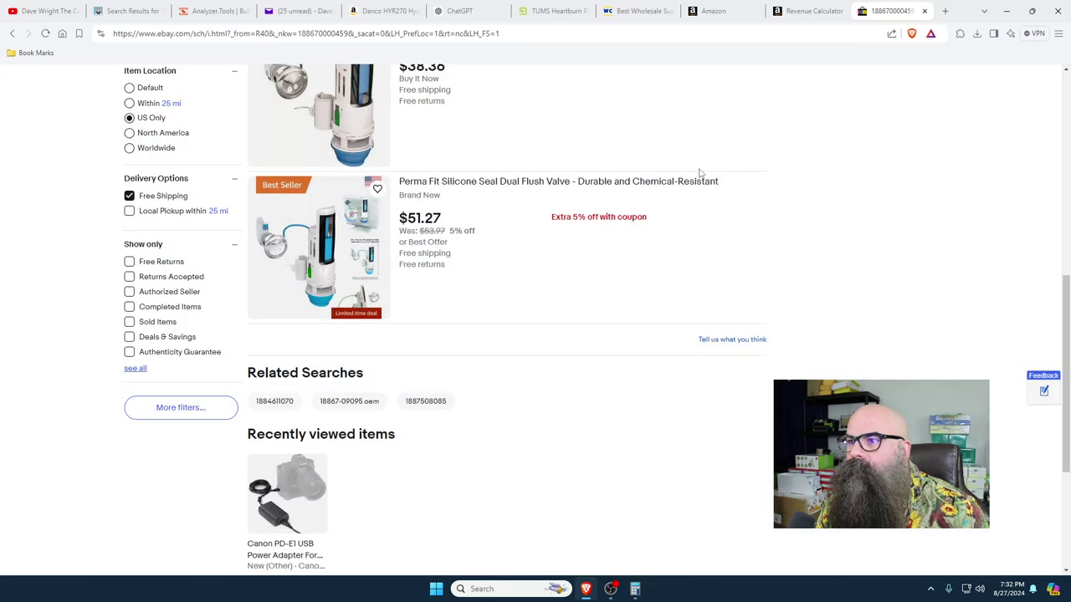
left_click(130, 322)
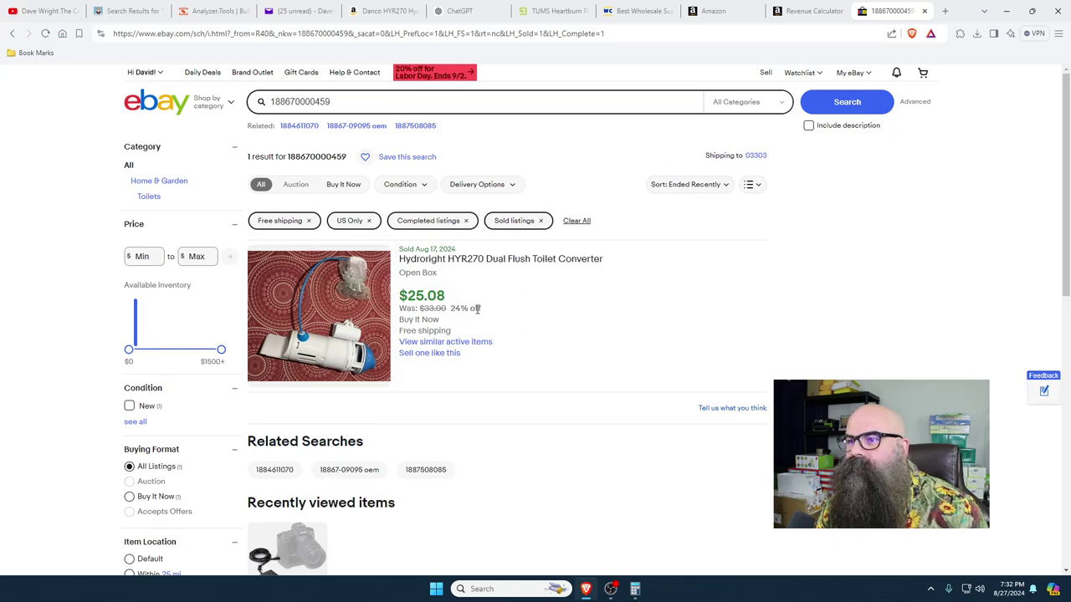
- Remove the free shipping filter and compare the flush valve's sold listings by price, condition and sale date
scroll(581, 403, "down", 4)
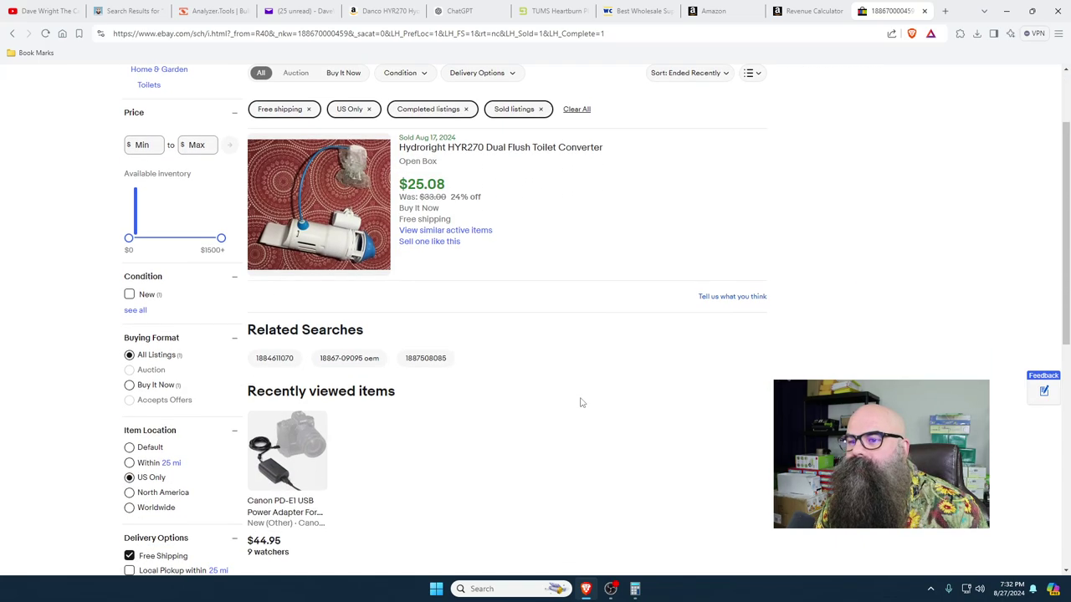
scroll(577, 403, "up", 2)
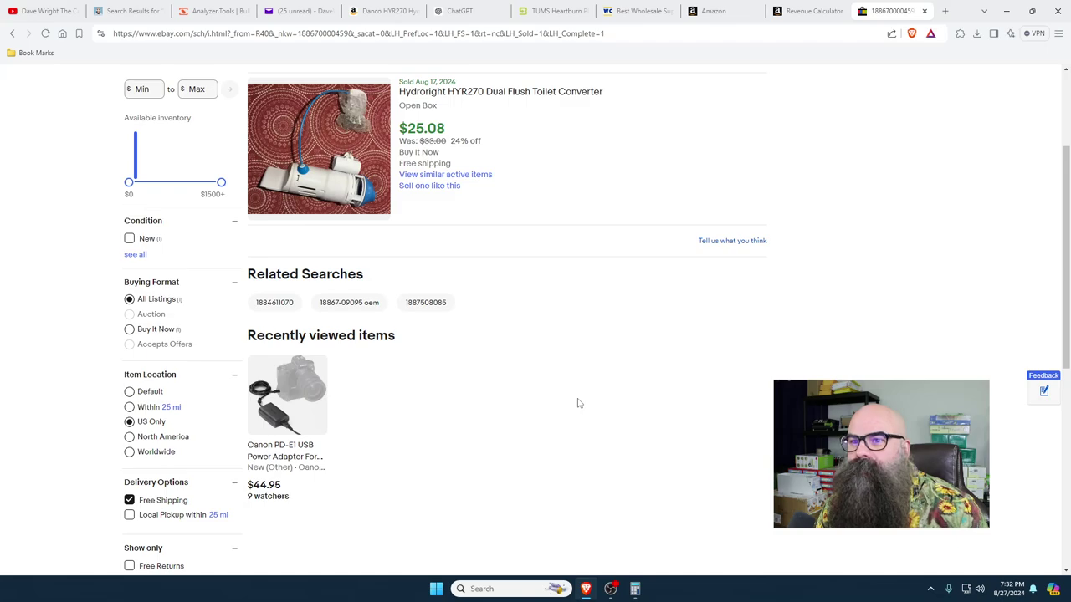
scroll(578, 404, "up", 1)
scroll(574, 405, "down", 3)
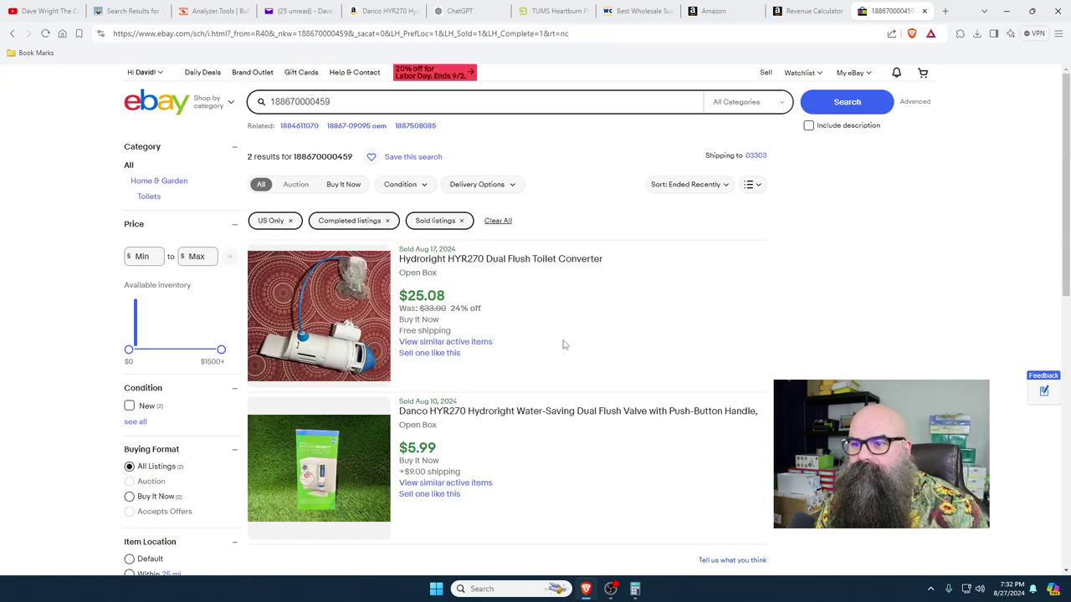
scroll(563, 345, "down", 3)
scroll(262, 402, "up", 1)
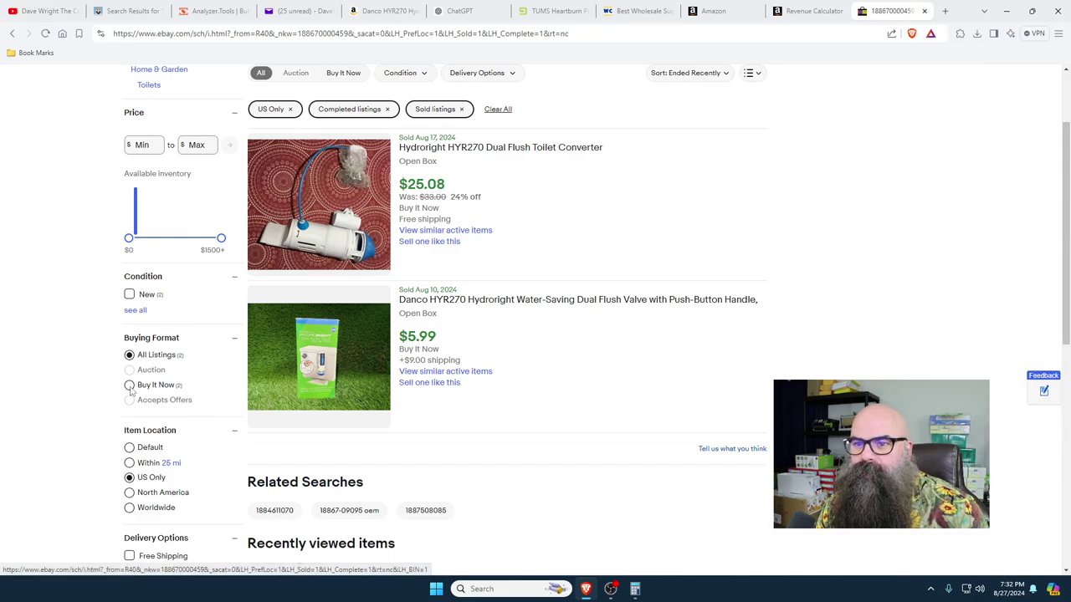
scroll(483, 427, "up", 2)
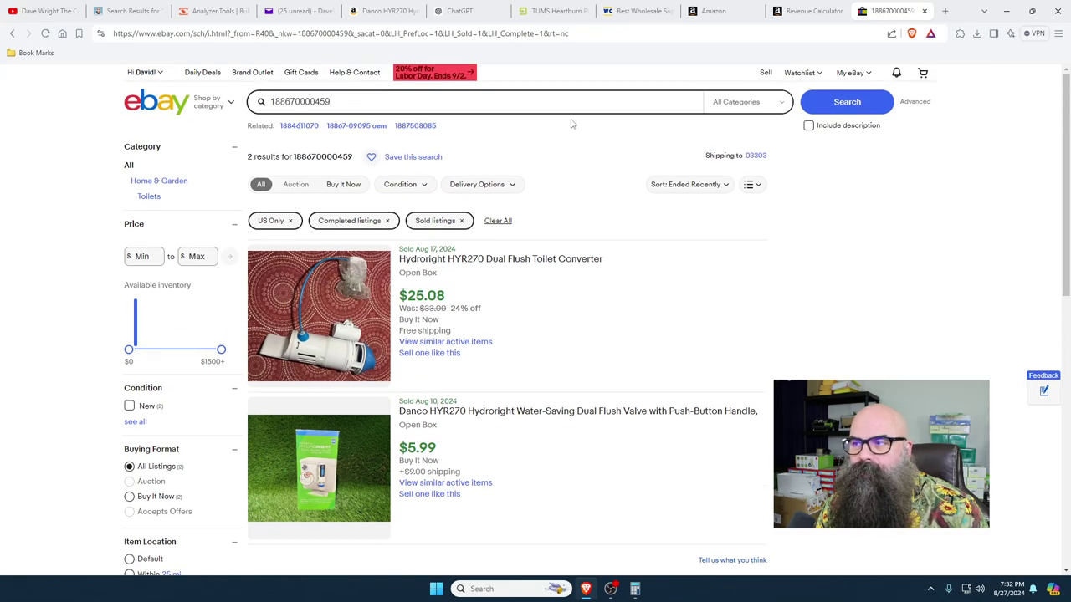
- Rerun the UPC search with the sold filters, recheck the results, and return to the flush valve's Amazon listing
left_click(849, 105)
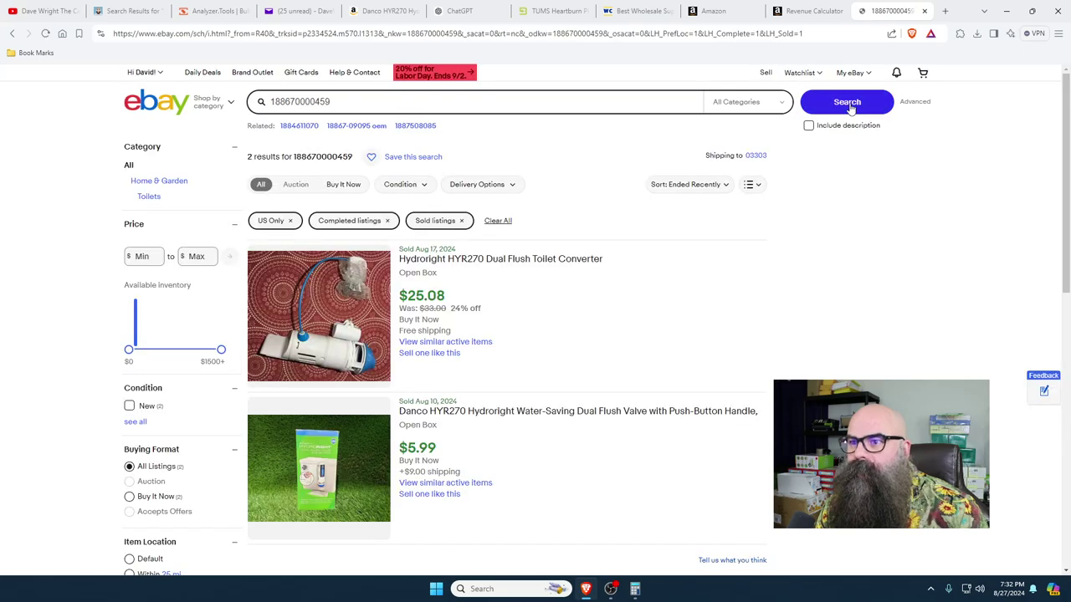
scroll(512, 377, "down", 5)
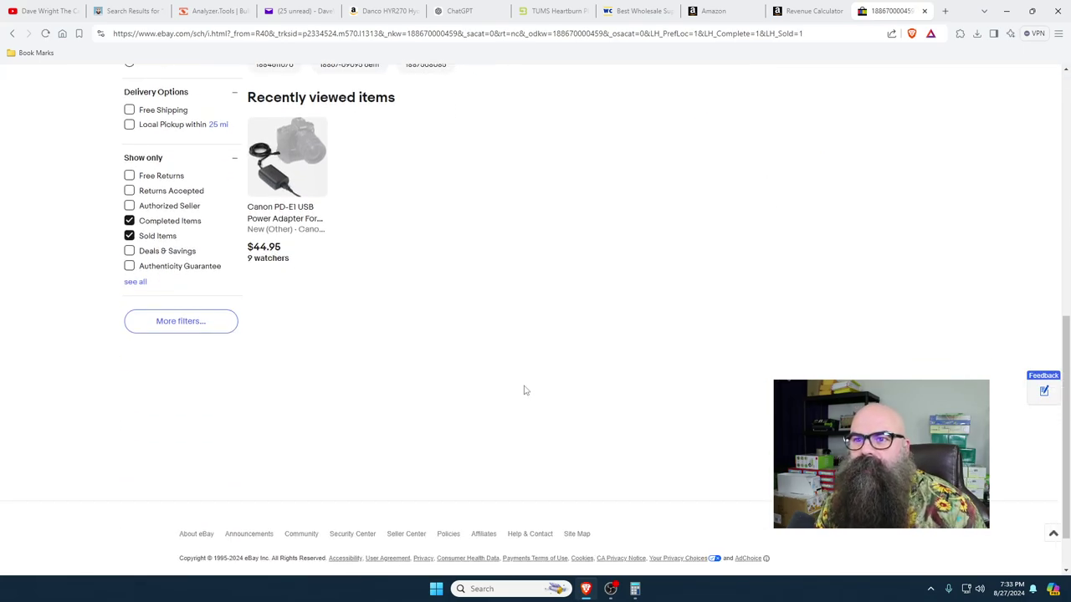
scroll(525, 391, "up", 7)
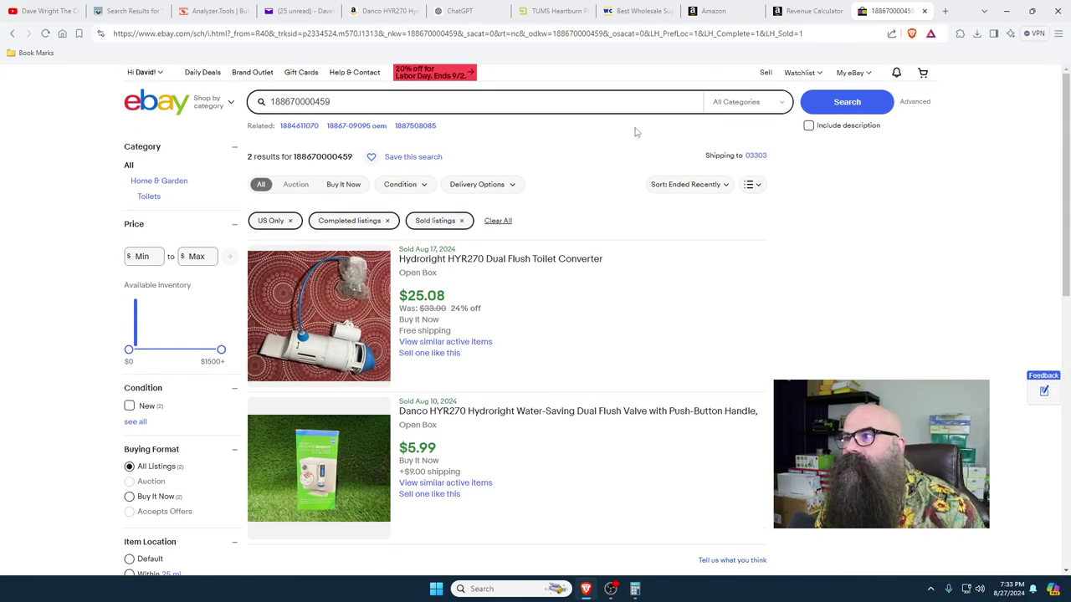
left_click(378, 14)
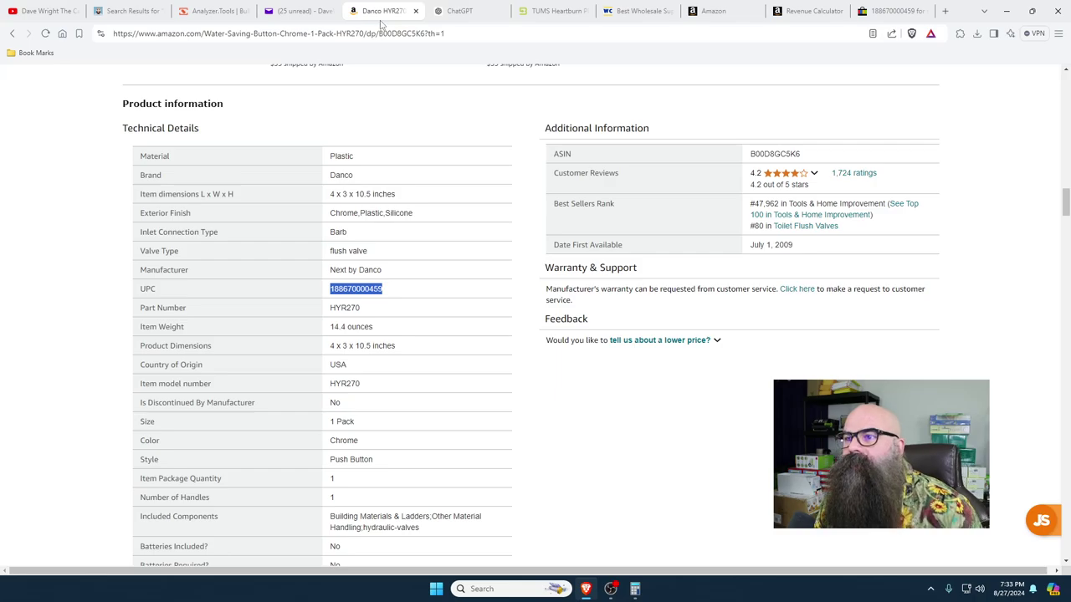
- Close the flush valve's Amazon listing and delete the Bulk Buy America email that offers it
left_click(415, 12)
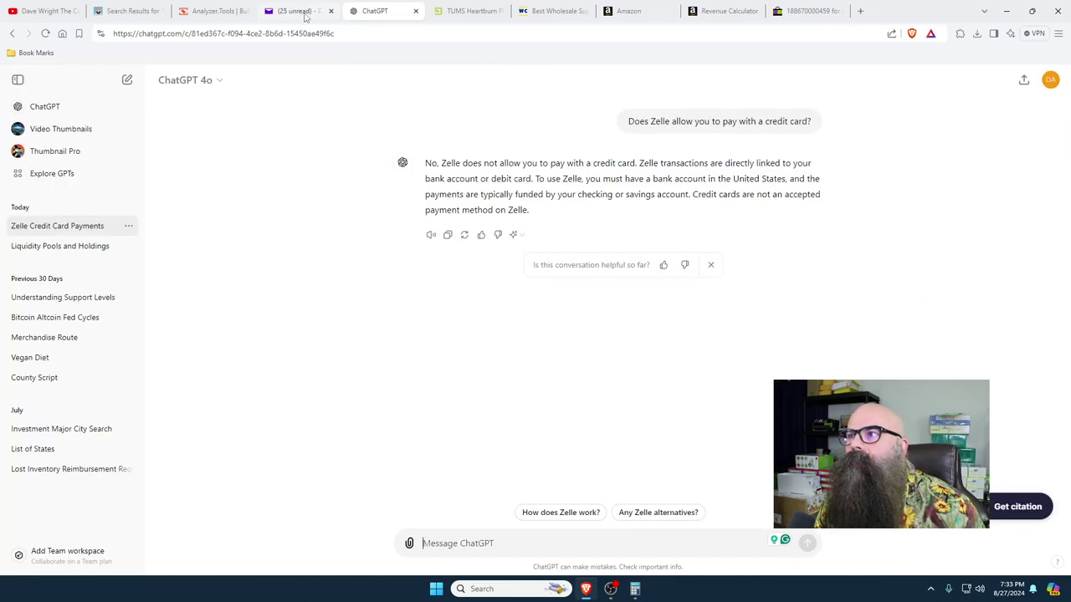
left_click(303, 11)
scroll(720, 430, "down", 2)
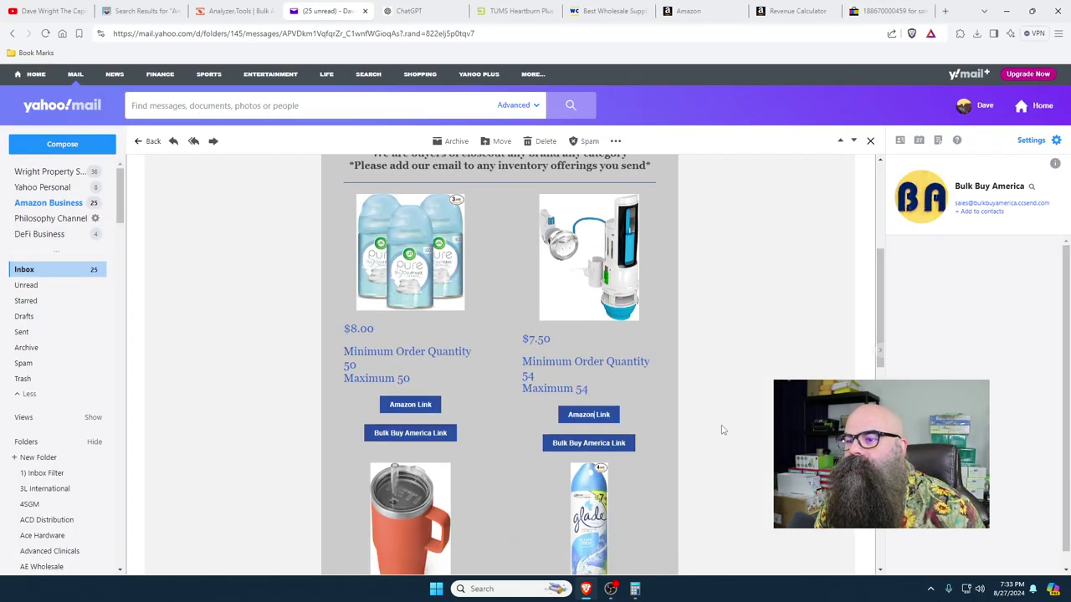
scroll(573, 228, "up", 4)
left_click(544, 142)
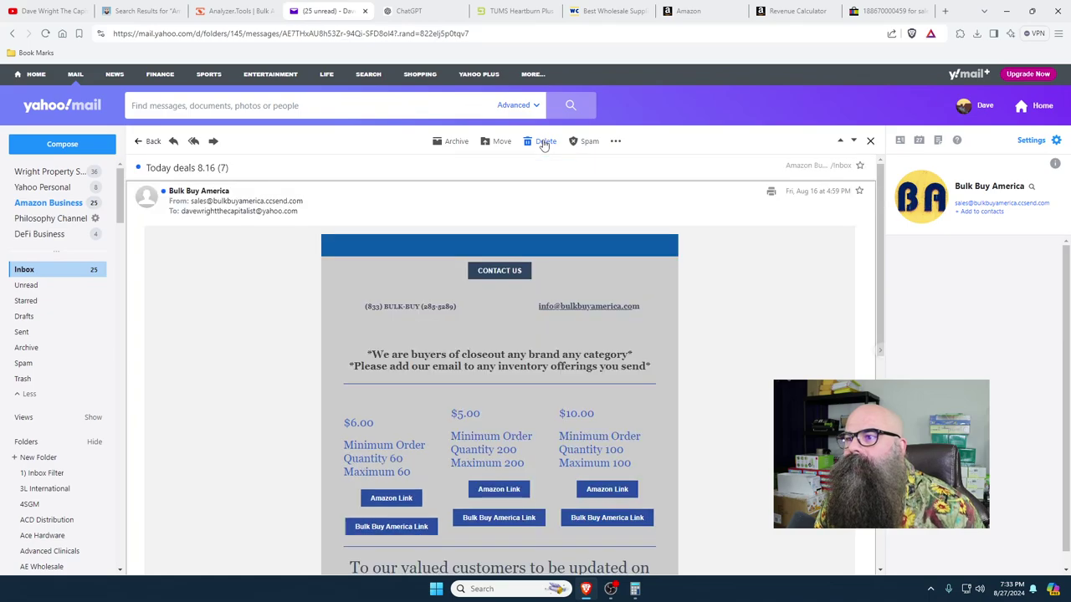
- Check the Bulk Buy America 08-27-2024 scan in Analyzer.Tools and review the three offers in the Today deals 8.16 (7) email
left_click(216, 10)
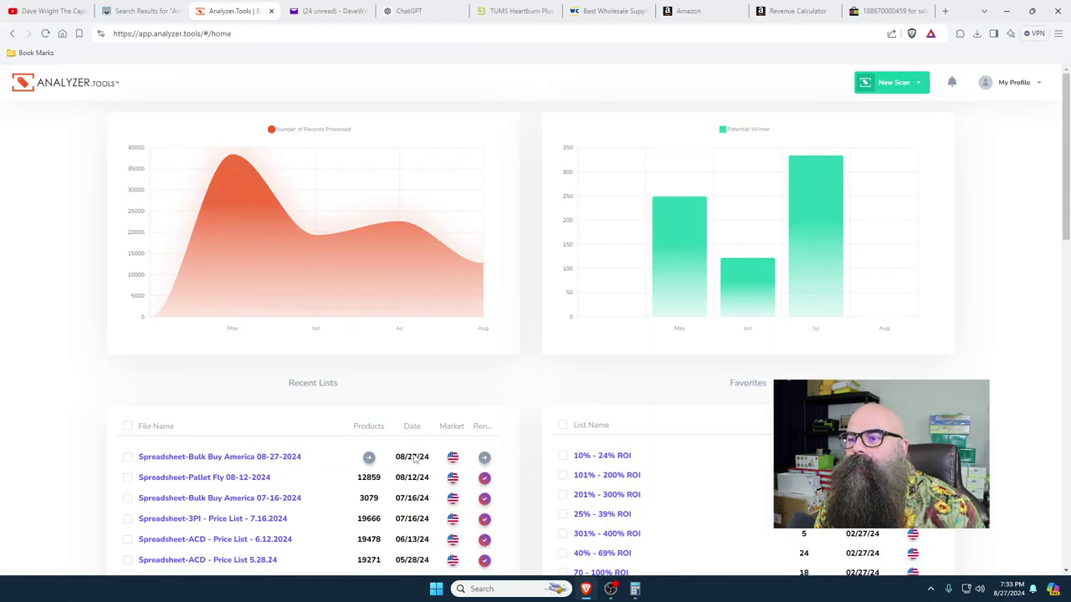
left_click(328, 10)
scroll(749, 408, "down", 2)
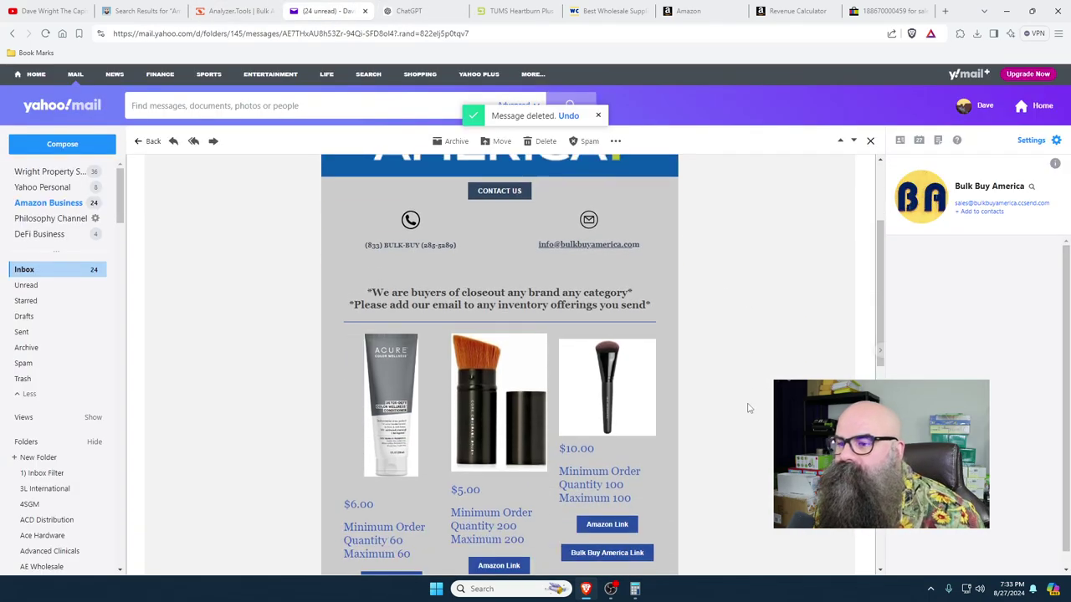
scroll(750, 408, "down", 2)
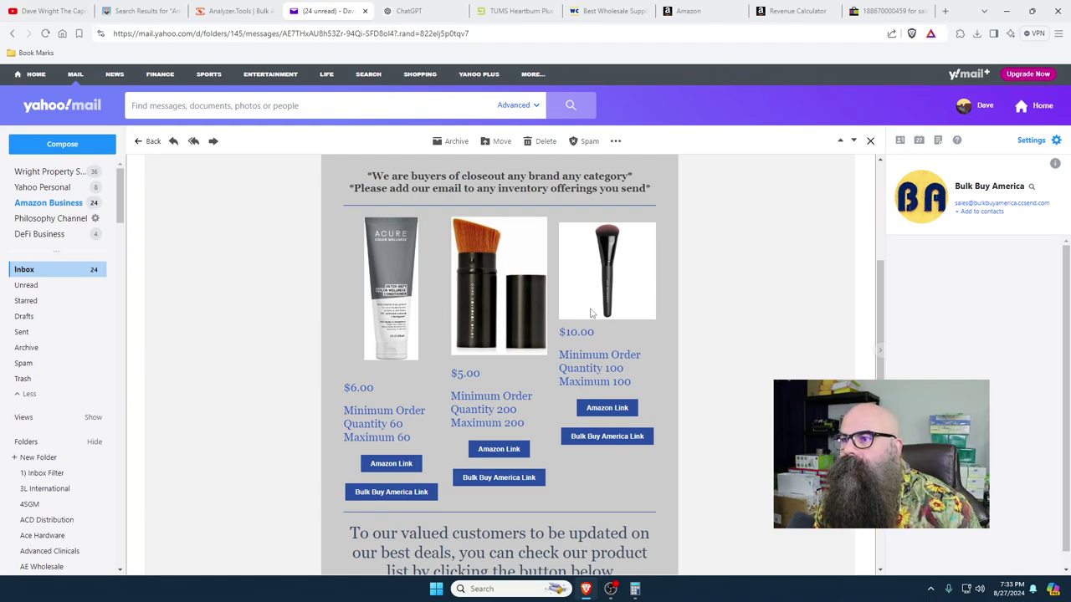
- Check the Acure conditioner's competing sellers and sales trends on Amazon, and delete the email that offers it
left_click(388, 466)
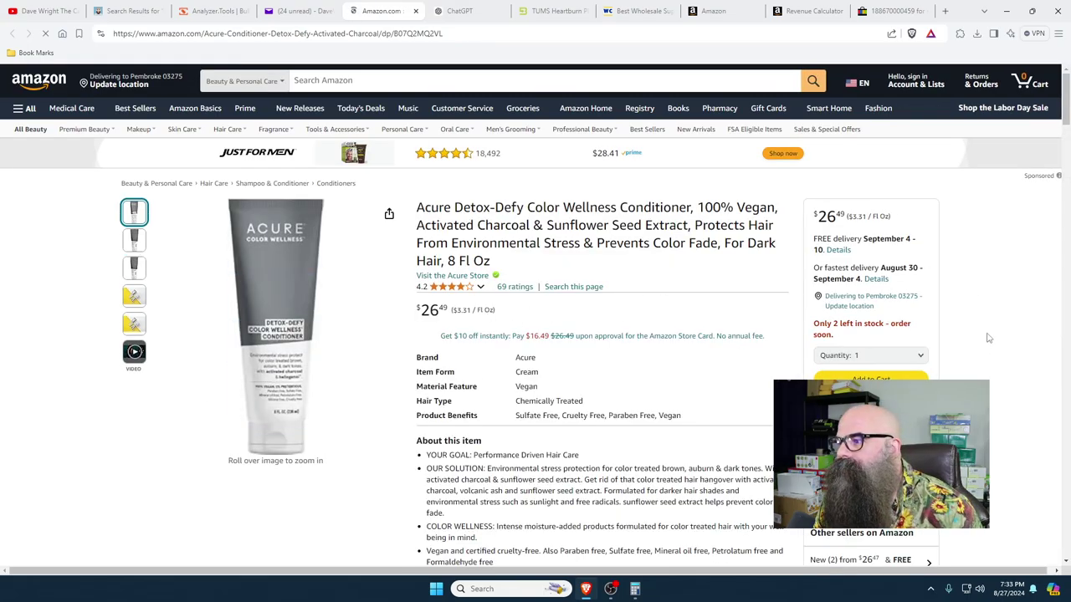
scroll(875, 329, "down", 3)
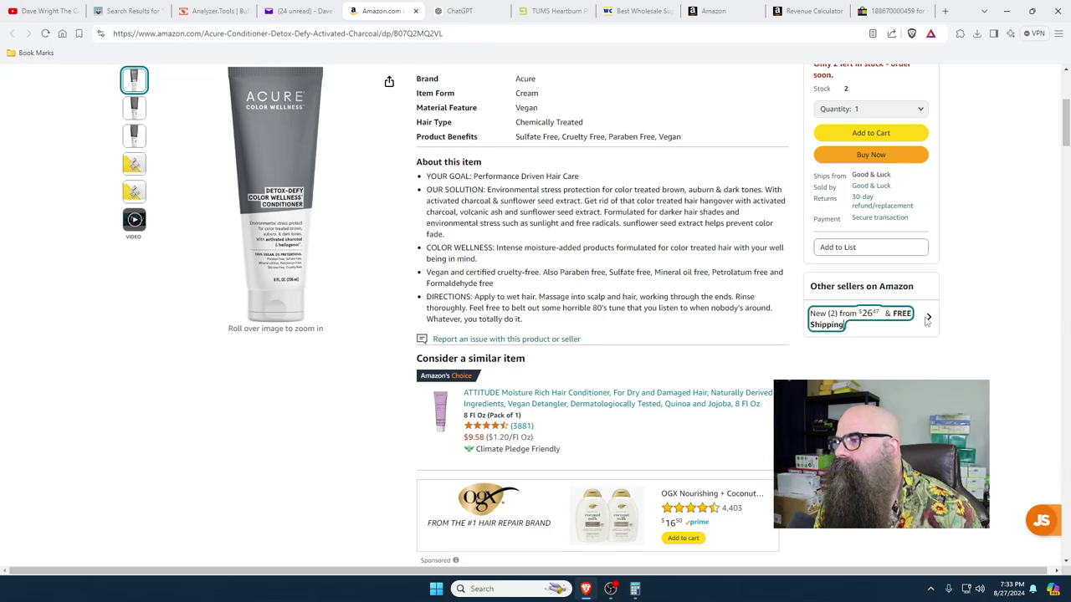
left_click(930, 319)
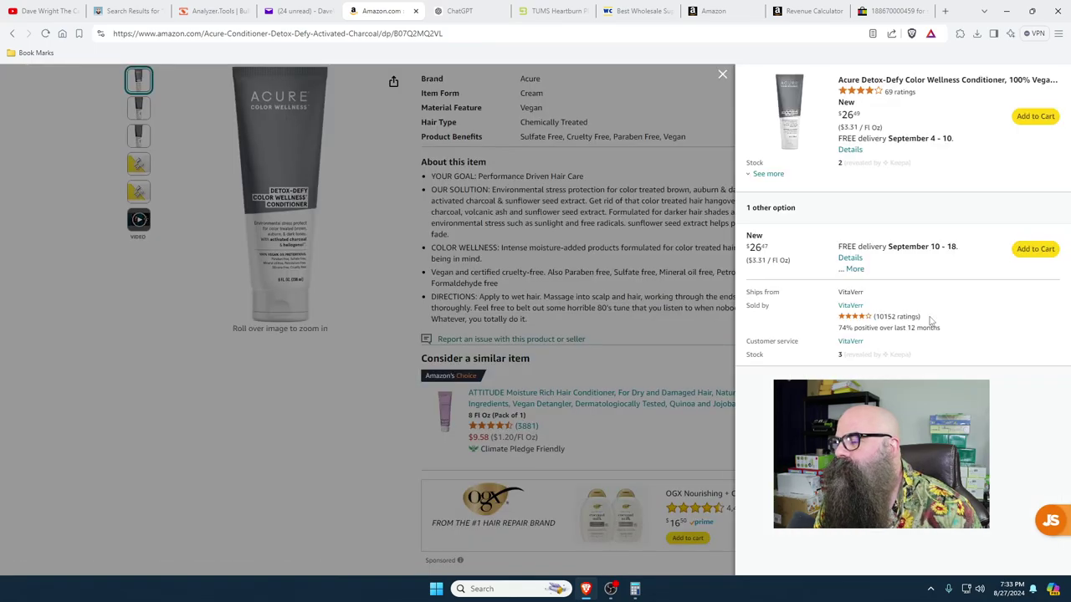
left_click(722, 75)
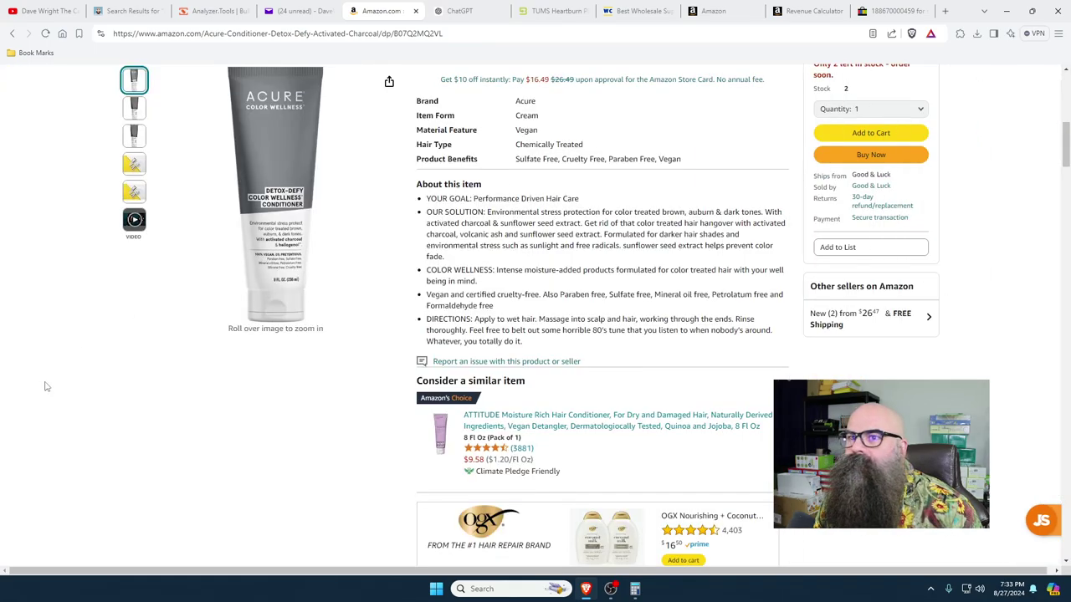
scroll(47, 387, "up", 3)
scroll(48, 387, "up", 4)
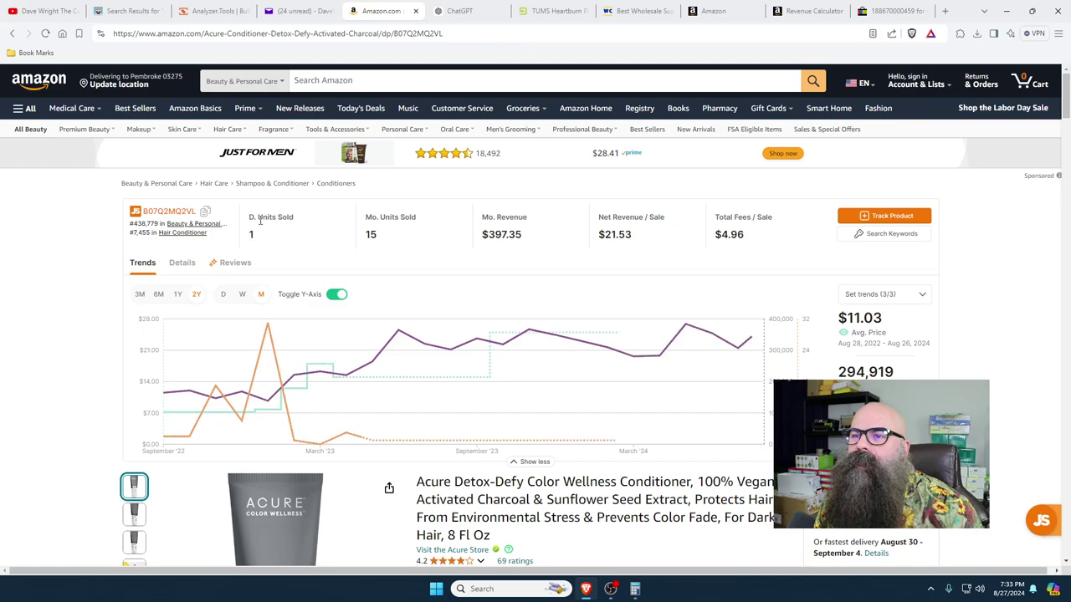
left_click(416, 11)
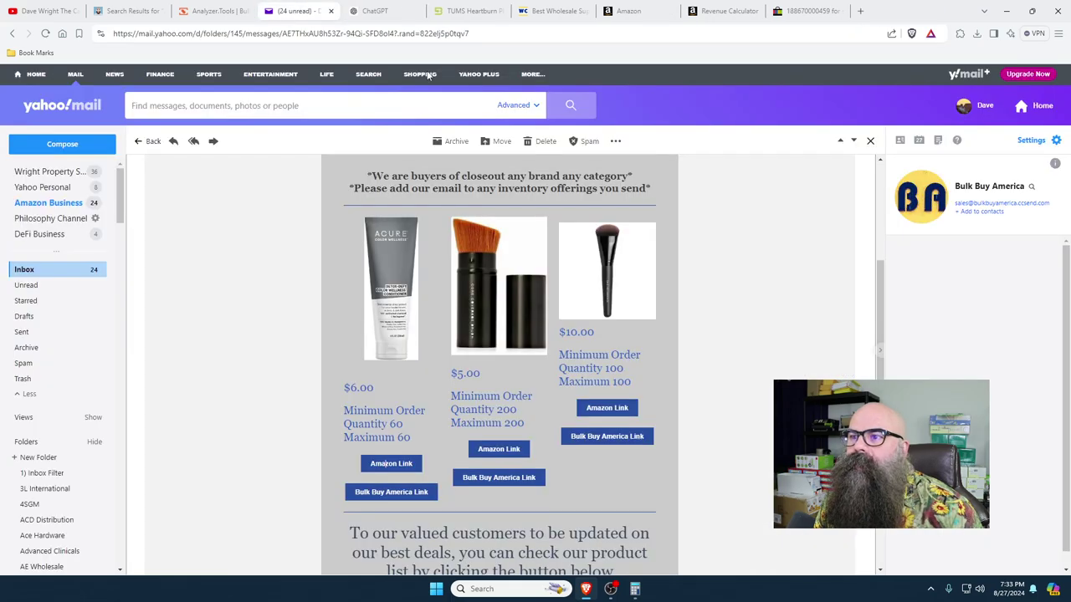
left_click(546, 143)
- Review the email offering English Leather cologne, a second fragrance and a gaming headset, and delete it
scroll(764, 430, "down", 3)
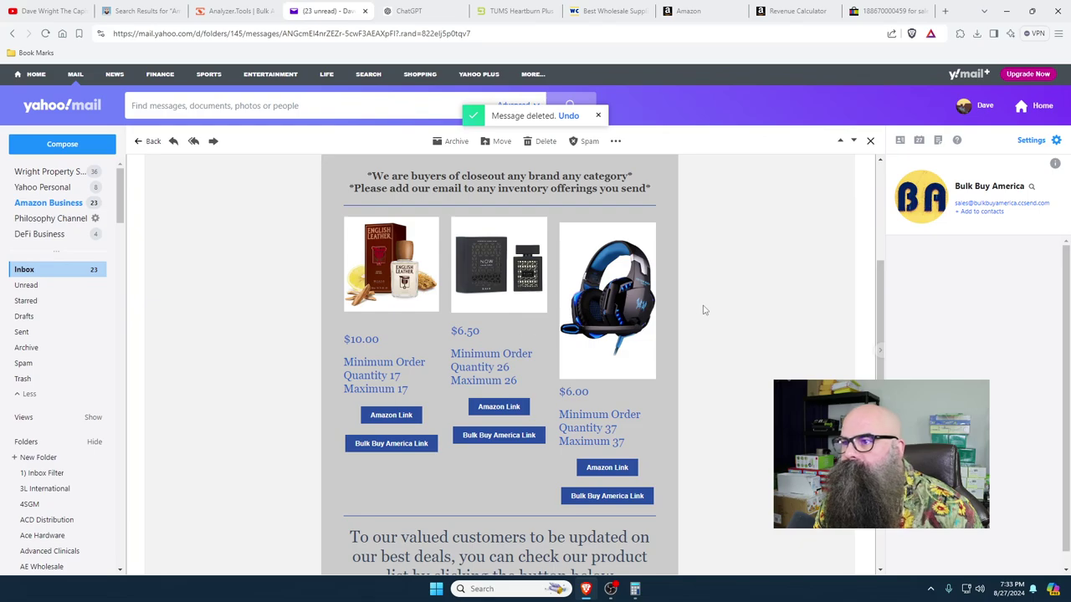
scroll(682, 407, "down", 1)
scroll(669, 314, "up", 2)
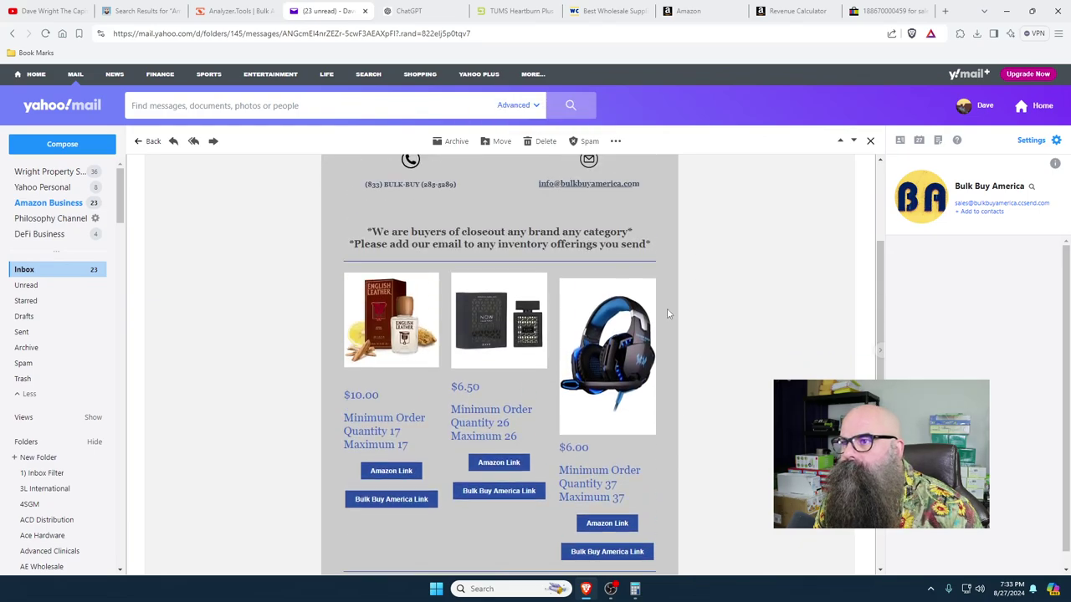
left_click(545, 142)
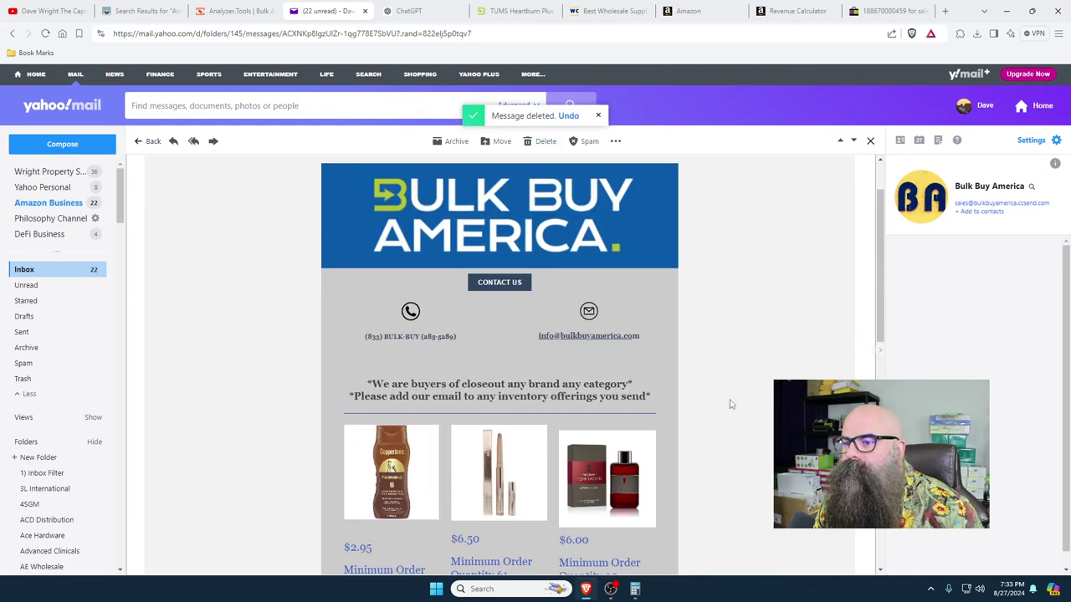
- Review and delete the Coppertone tanning lotion email and the following email with the nails, eyeliner and cooking pot
scroll(730, 403, "down", 3)
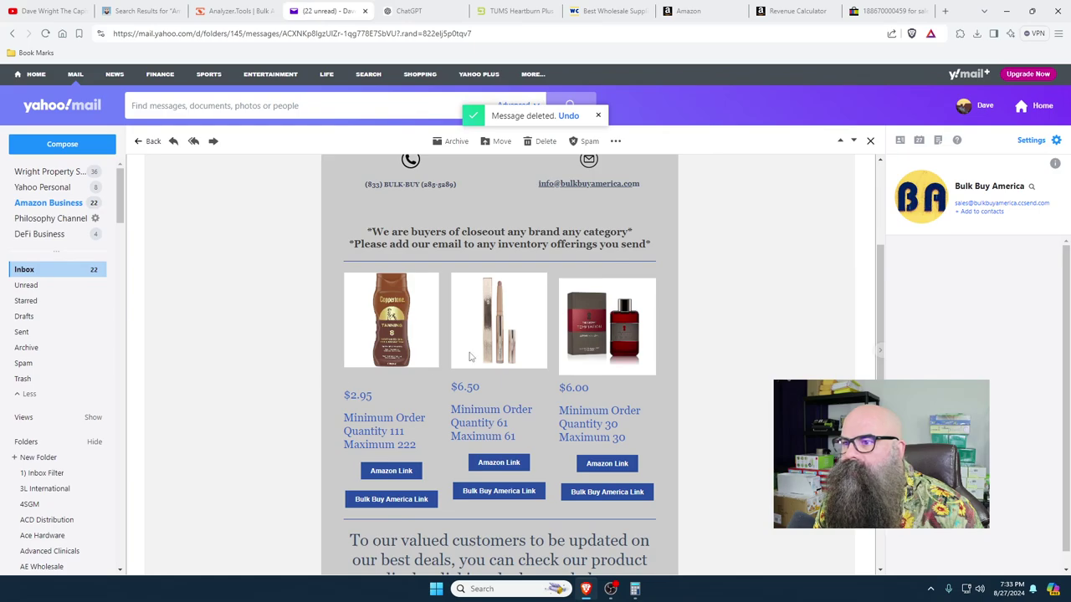
left_click(546, 142)
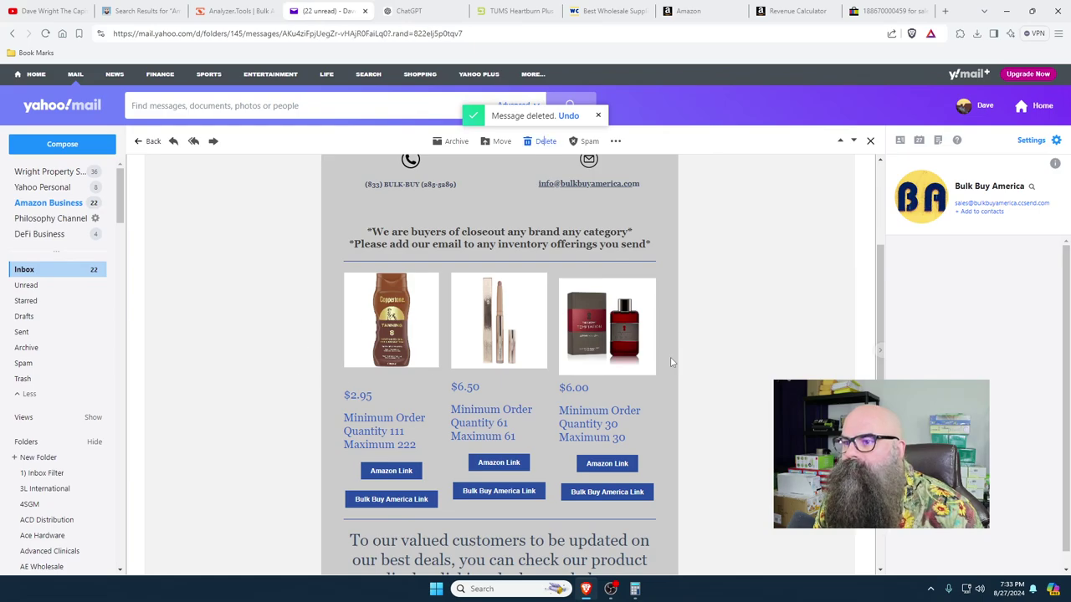
scroll(285, 435, "down", 3)
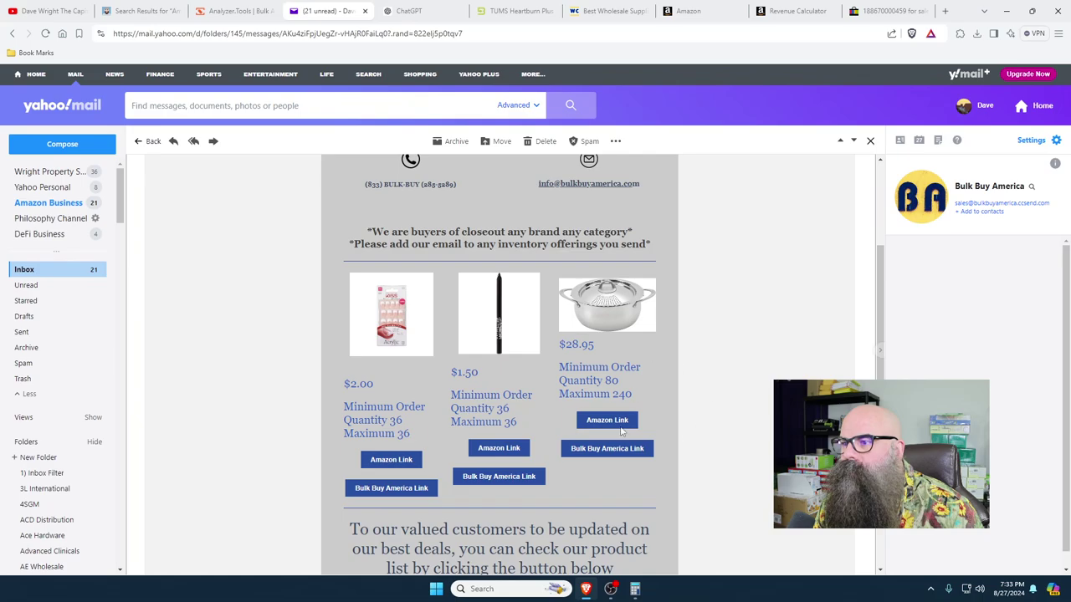
left_click(546, 143)
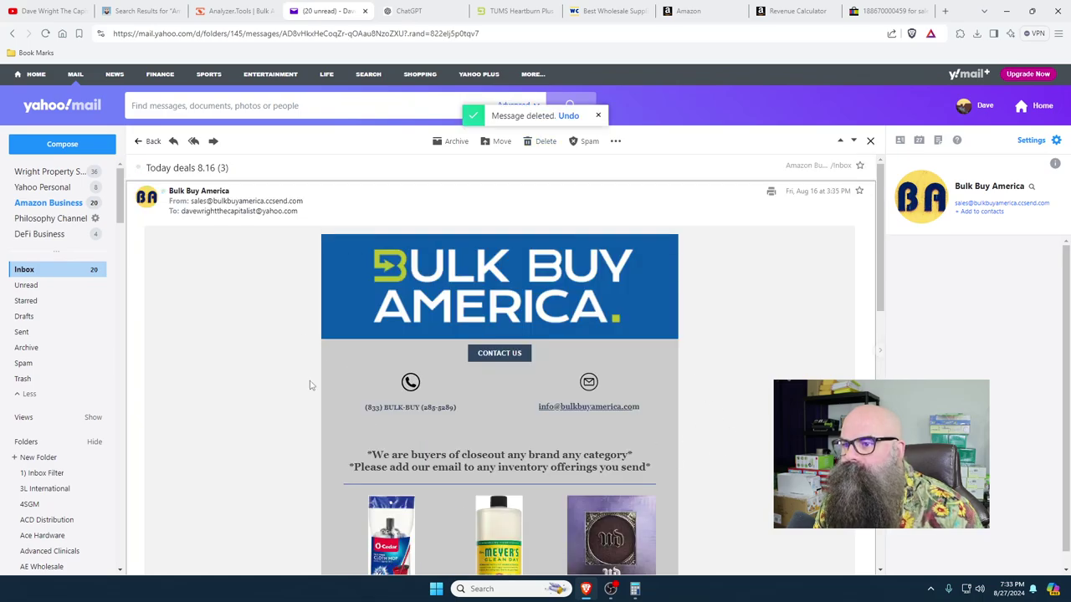
- Review the Today deals 8.16 (3) offers and check the O-Cedar cloth mop refill's price on Amazon
scroll(309, 385, "down", 3)
scroll(310, 385, "down", 1)
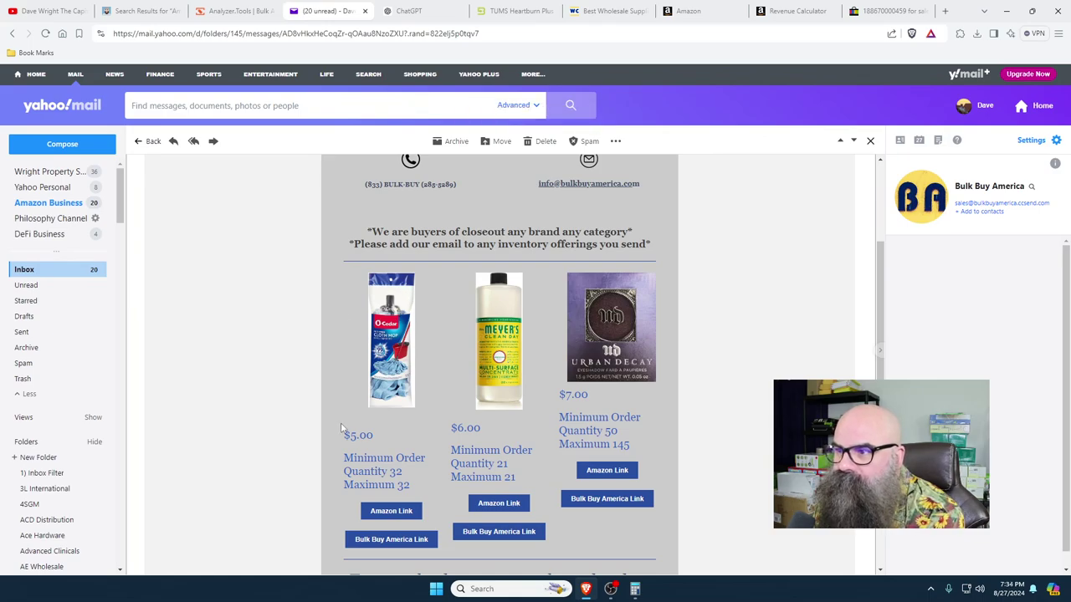
left_click(393, 512)
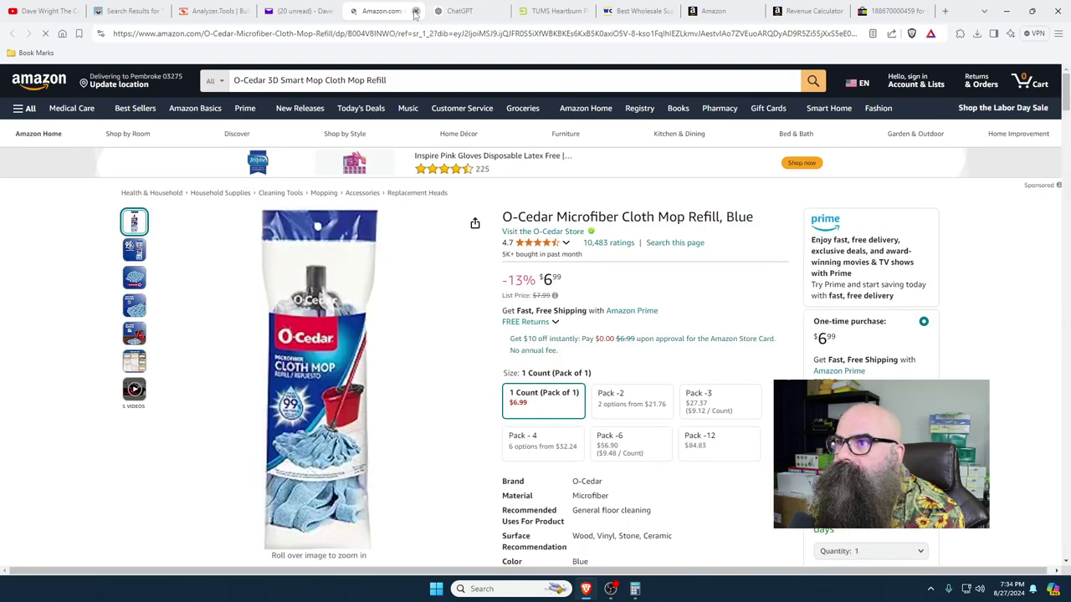
key("ctrl+w")
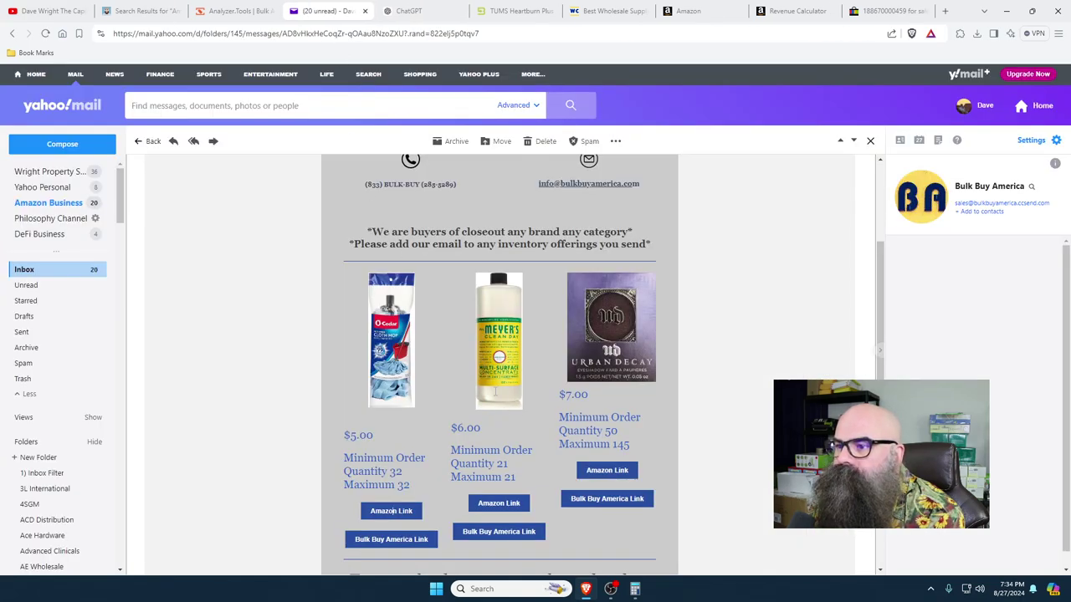
- Open the Mrs. Meyer's Multi-Surface Concentrate listing on Amazon and examine its price history and sales estimates
left_click(496, 504)
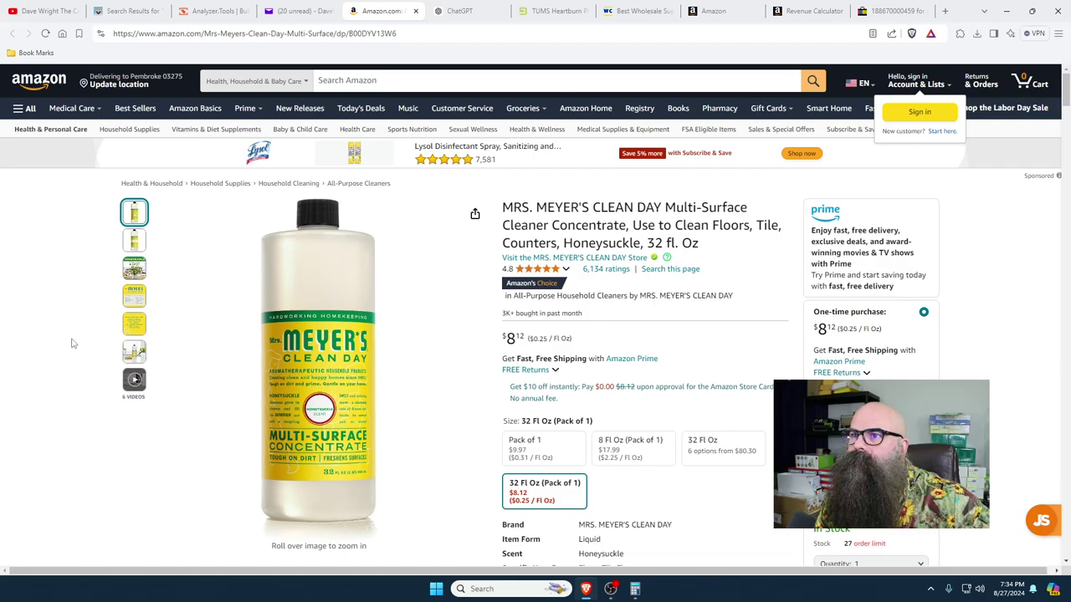
scroll(72, 343, "down", 10)
scroll(72, 343, "up", 8)
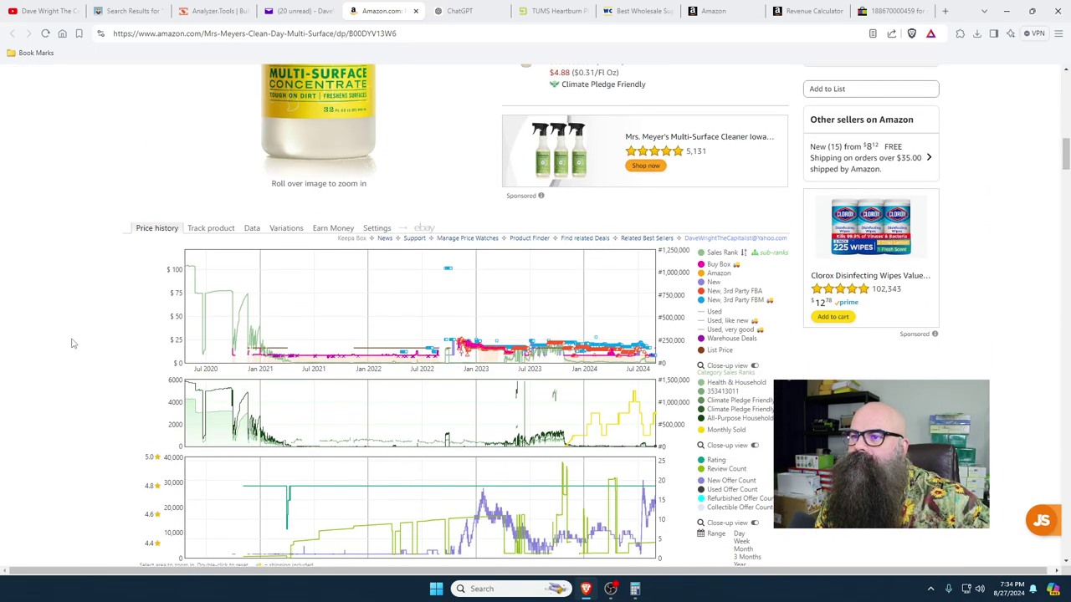
scroll(72, 343, "up", 6)
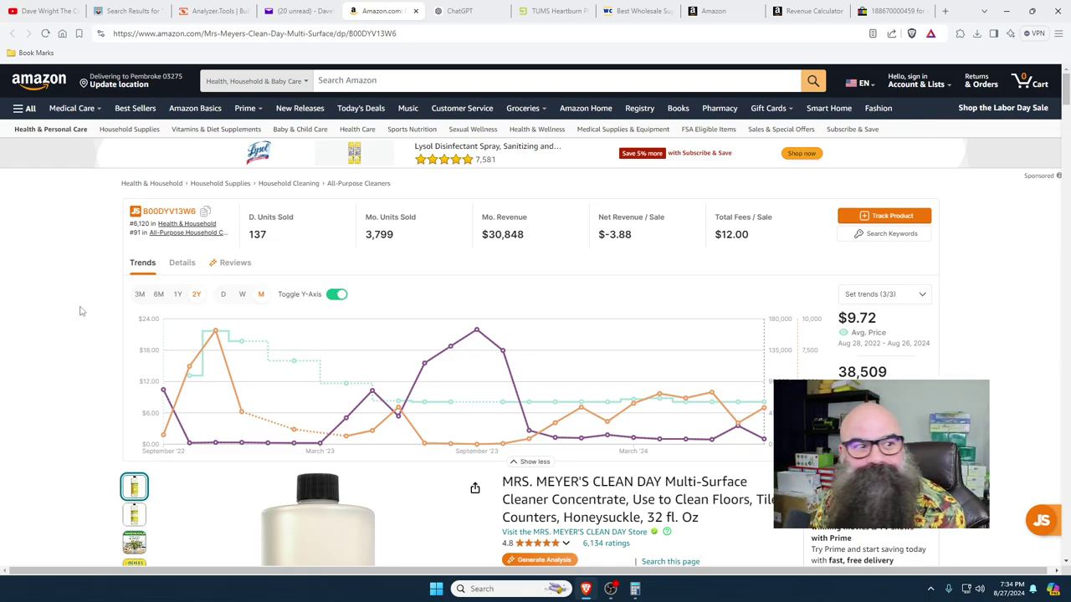
- Compare the Mrs. Meyer's concentrate variations by price, monthly purchases, size and ratings
scroll(80, 311, "down", 7)
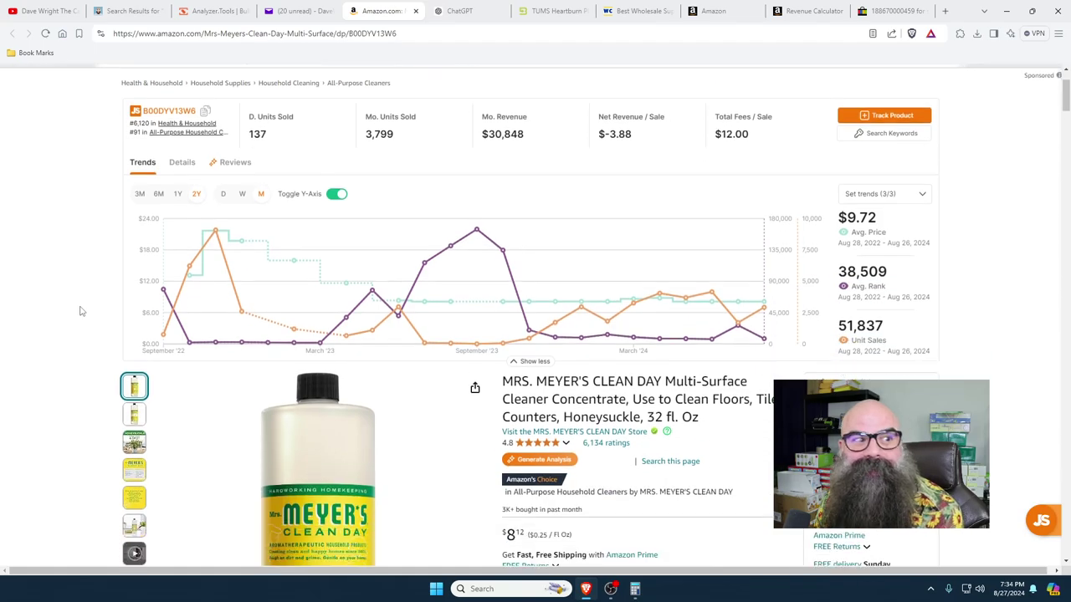
scroll(80, 311, "down", 6)
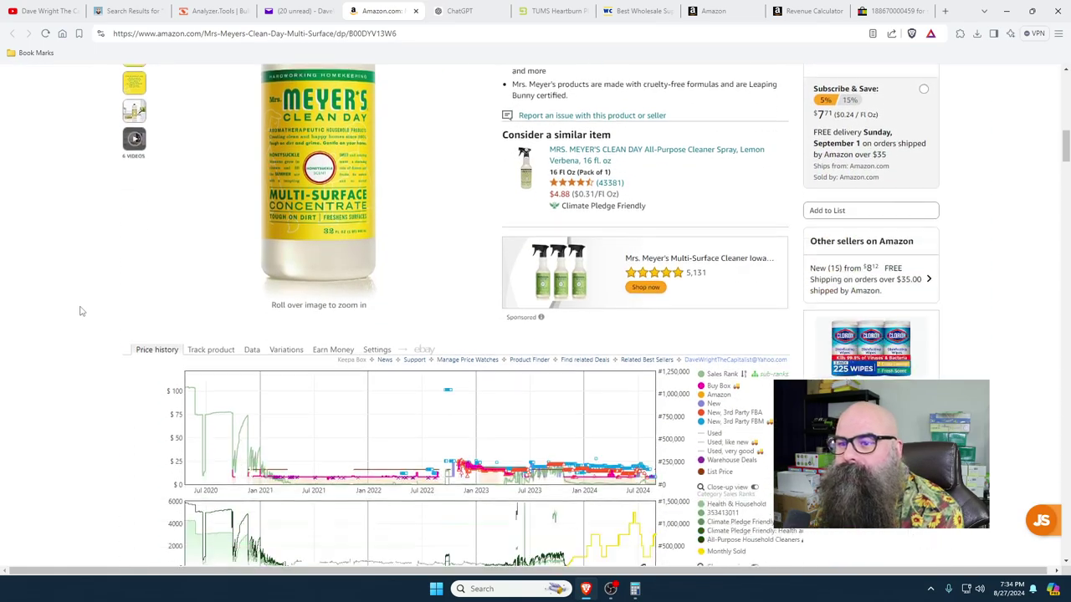
left_click(286, 212)
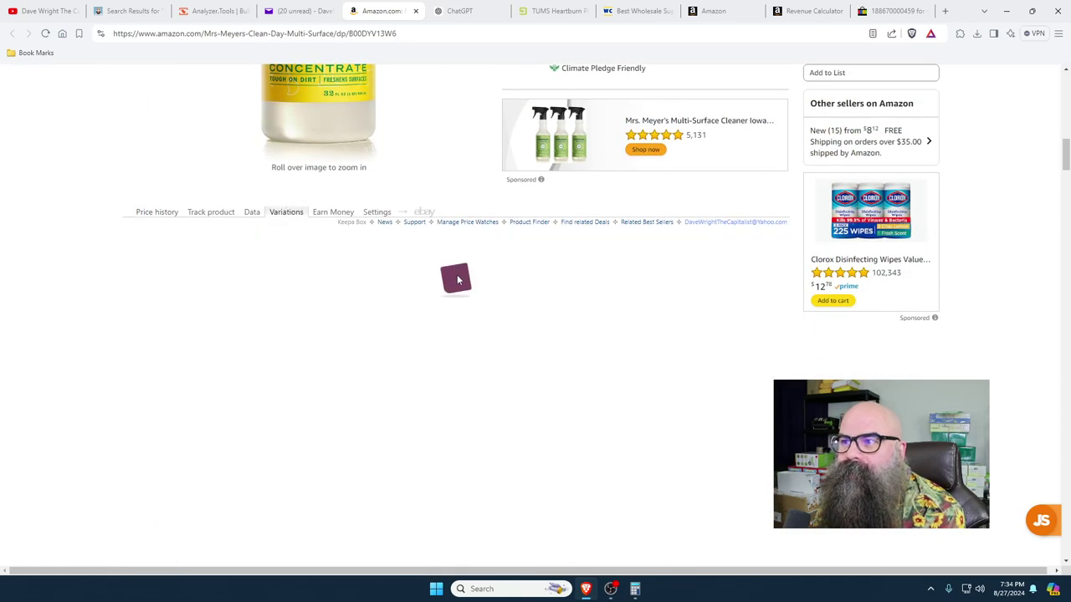
scroll(437, 275, "up", 5)
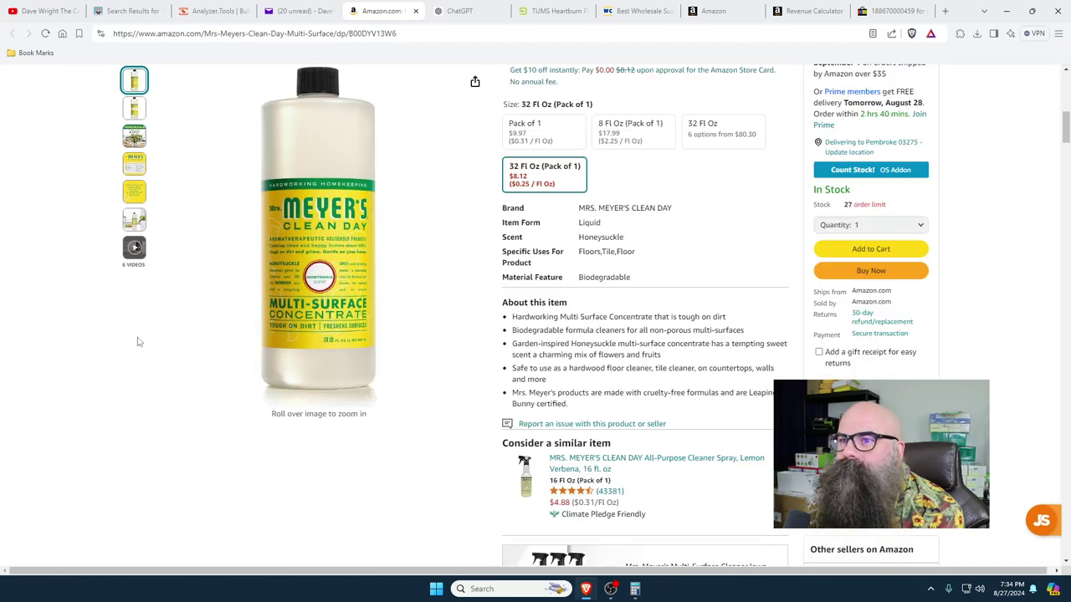
scroll(95, 351, "down", 4)
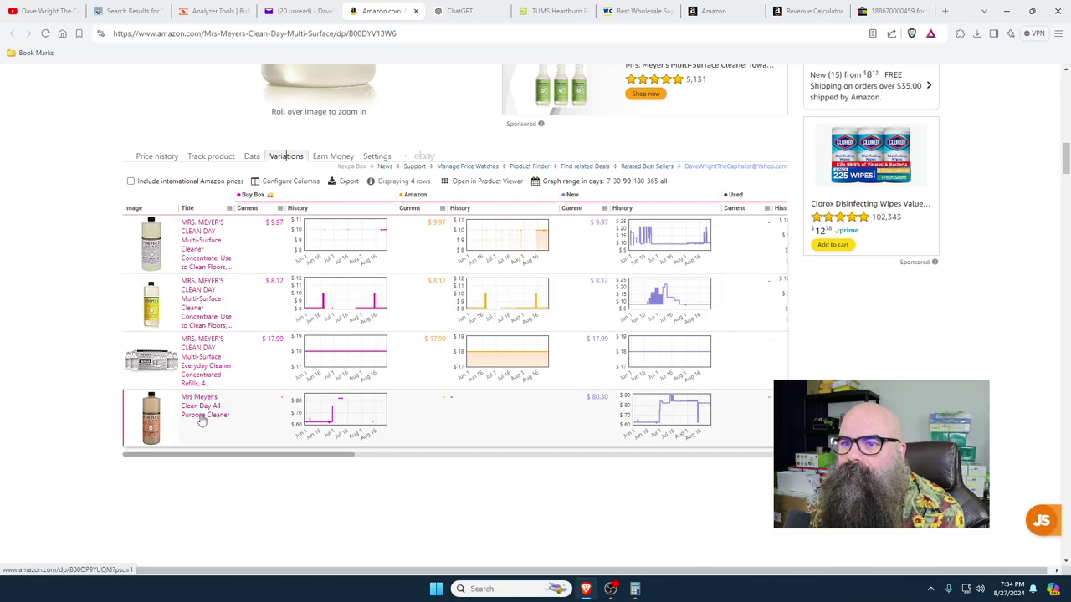
scroll(201, 421, "down", 1)
scroll(239, 347, "up", 1)
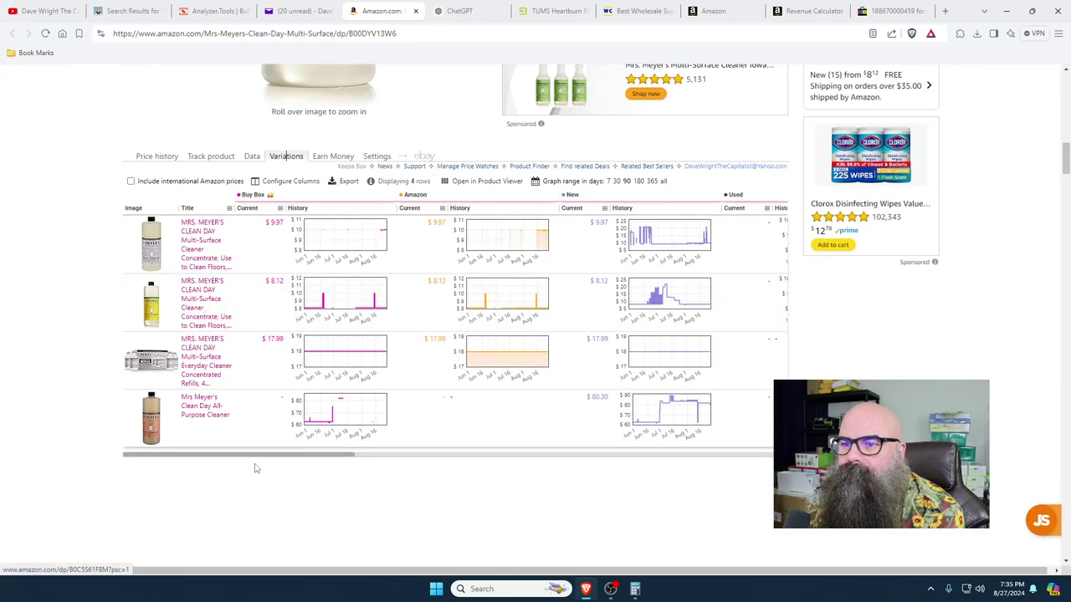
left_click_drag(246, 455, 446, 470)
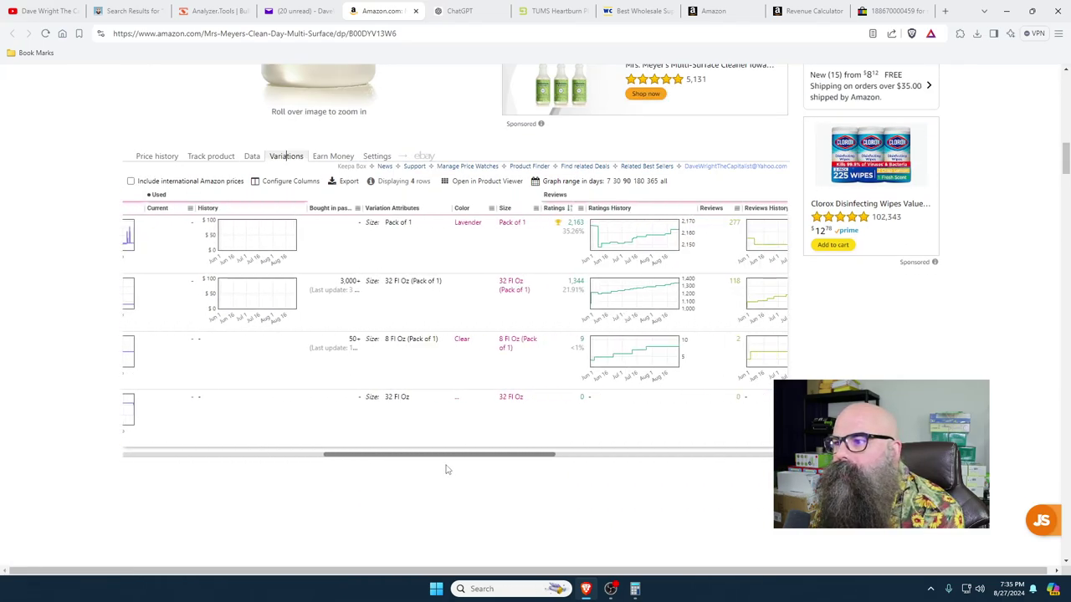
- Calculate 22% of the Mrs. Meyer's listing's 137 estimated daily units in Calculator
scroll(540, 309, "up", 5)
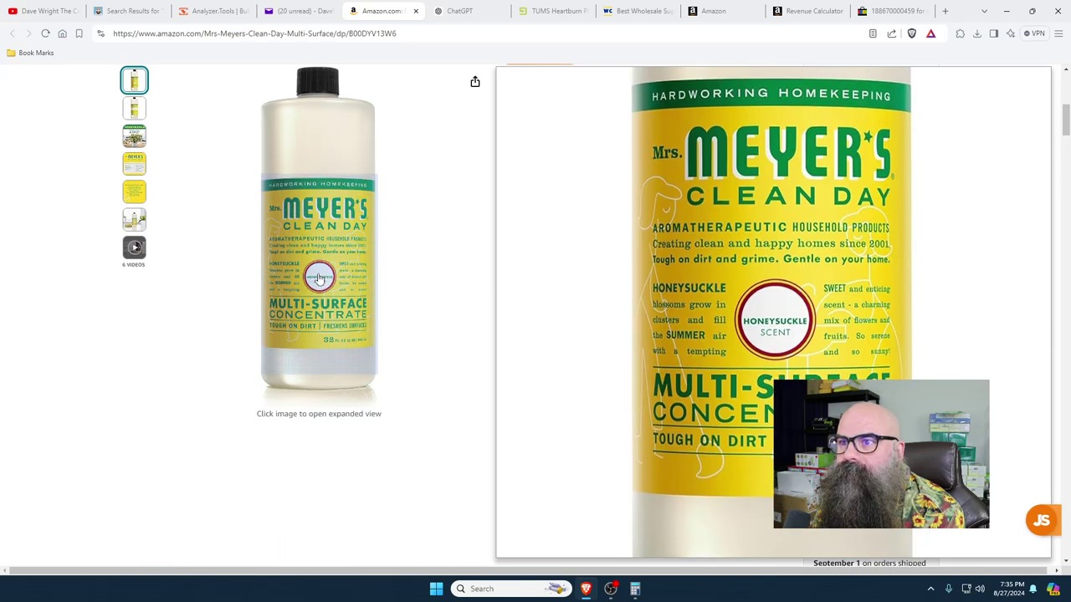
scroll(318, 279, "up", 4)
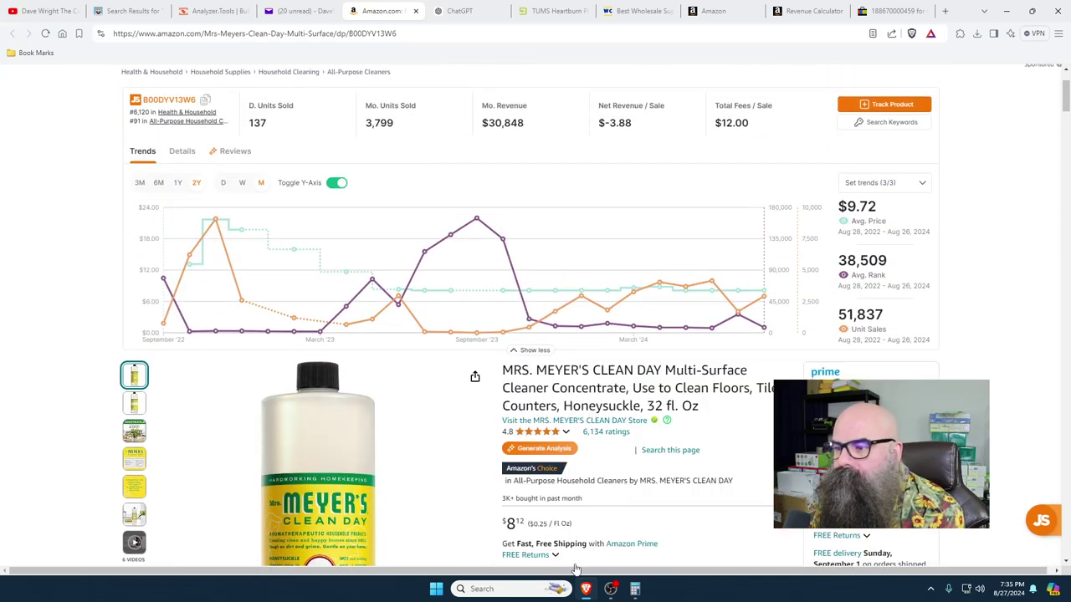
left_click(635, 589)
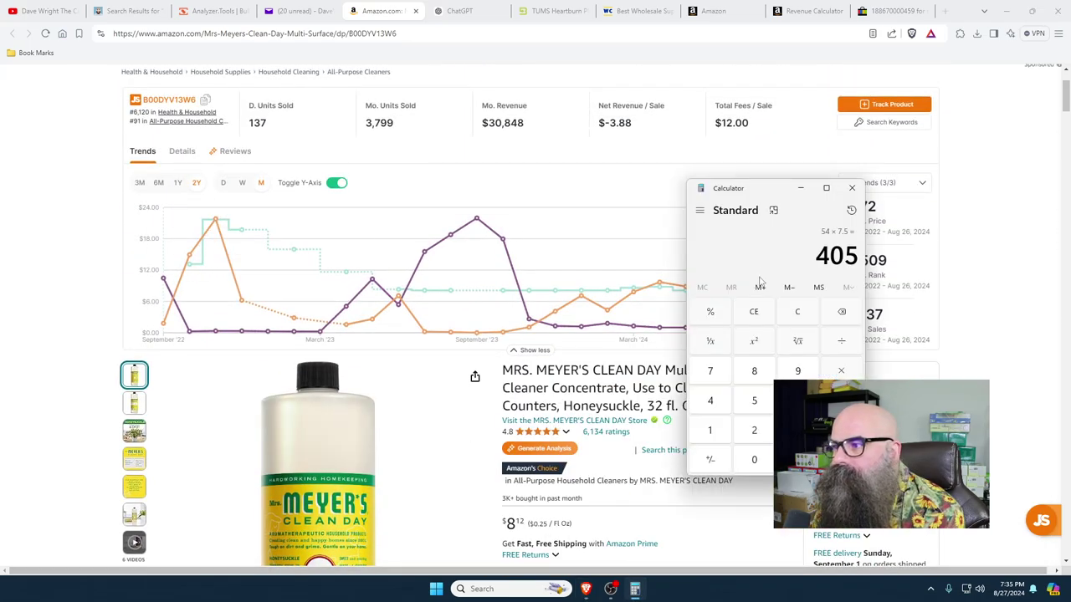
left_click(798, 311)
left_click(710, 431)
left_click(797, 430)
left_click(710, 371)
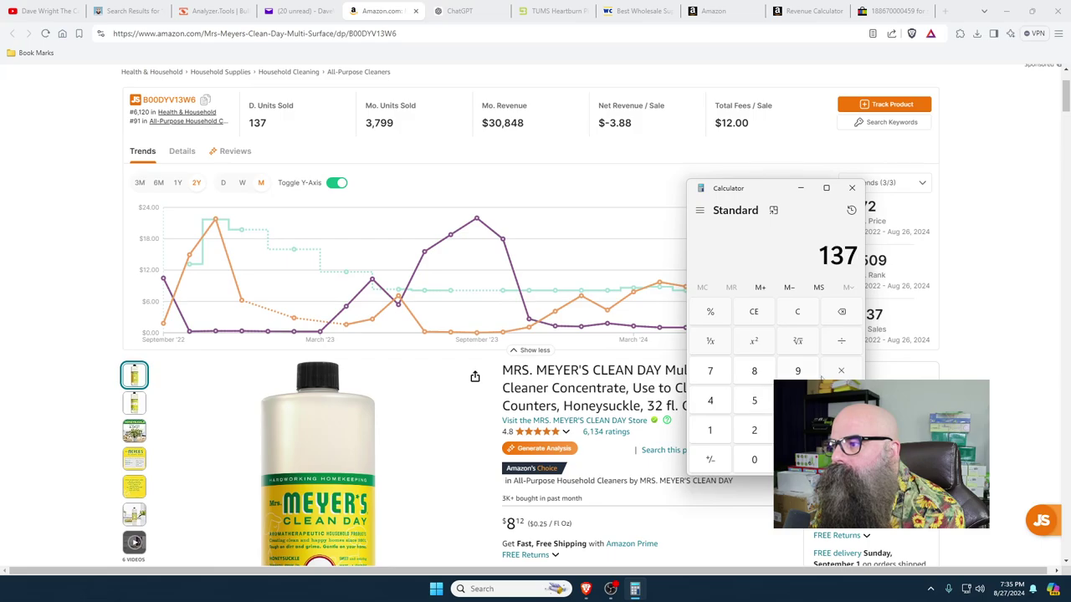
left_click(754, 430)
left_click(754, 430)
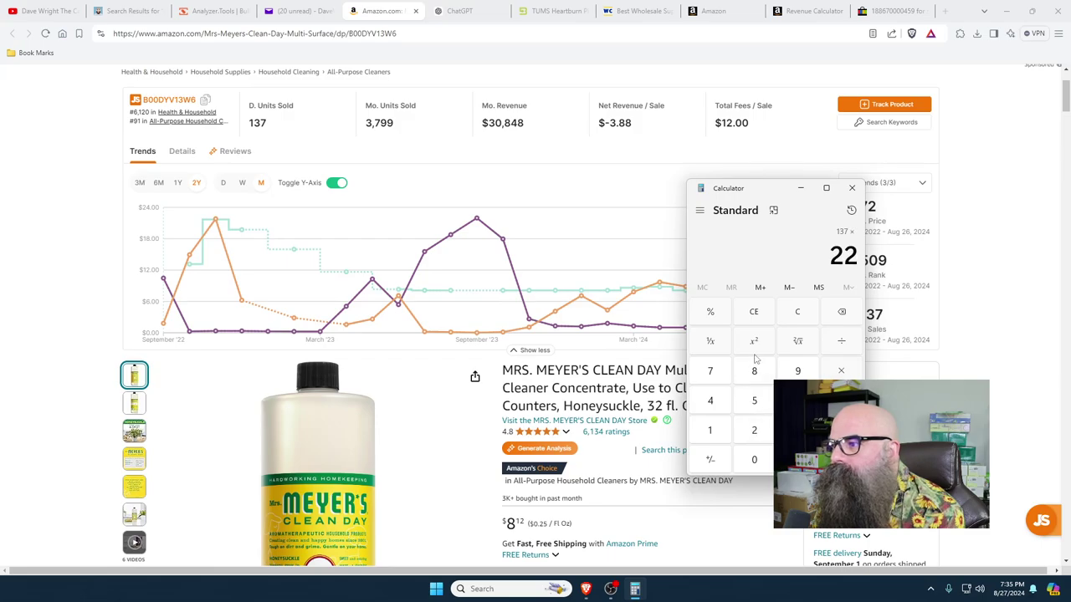
left_click(711, 312)
key("Return")
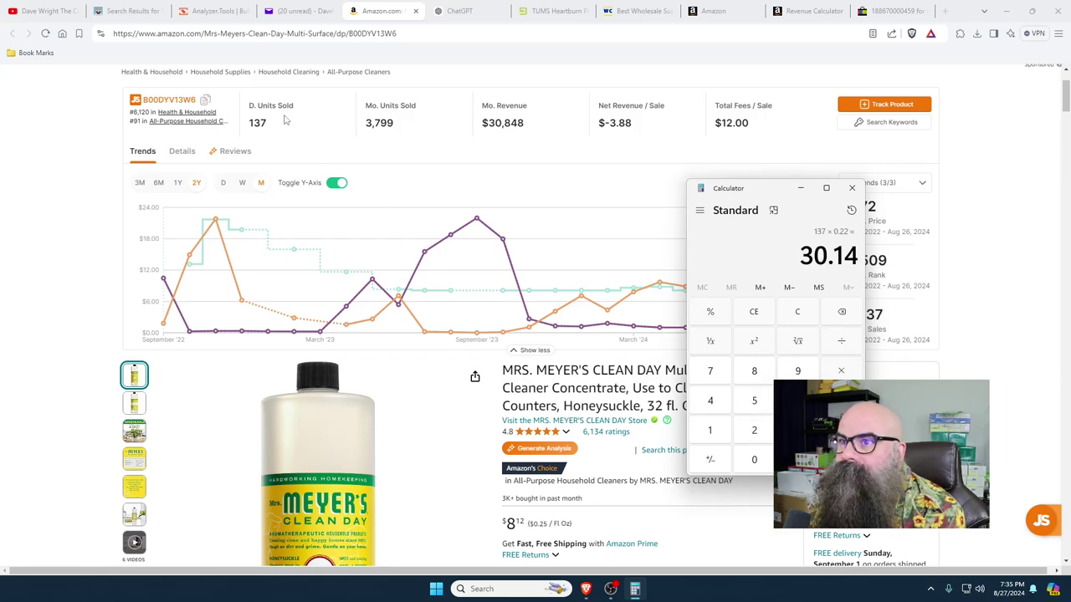
left_click(956, 193)
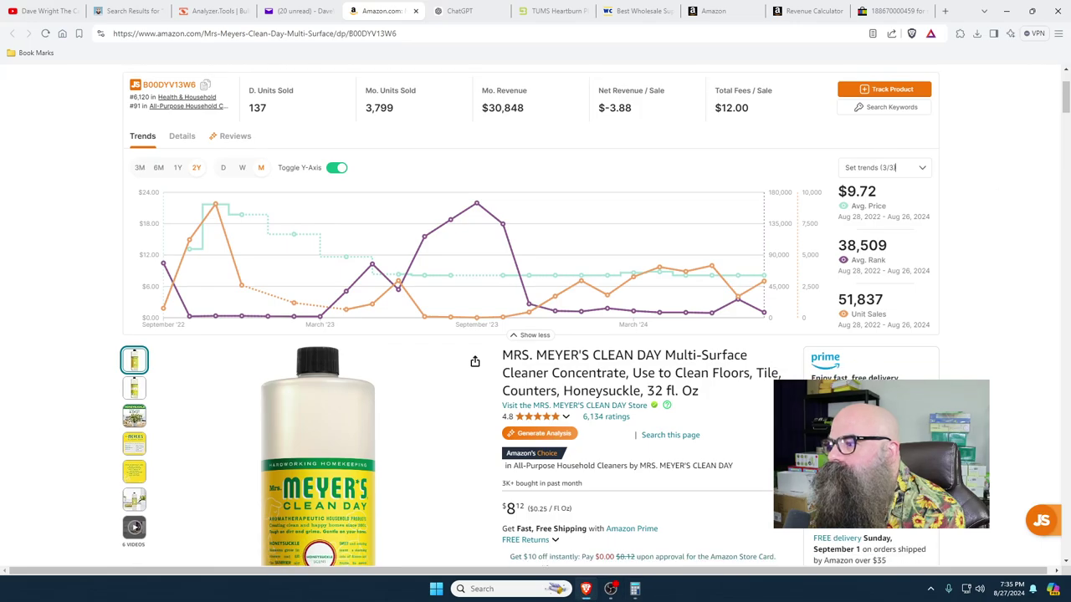
- Check the Mrs. Meyer's concentrate's Buy Box statistics to see which sellers hold the New Buy Box
scroll(995, 191, "down", 4)
scroll(786, 318, "down", 2)
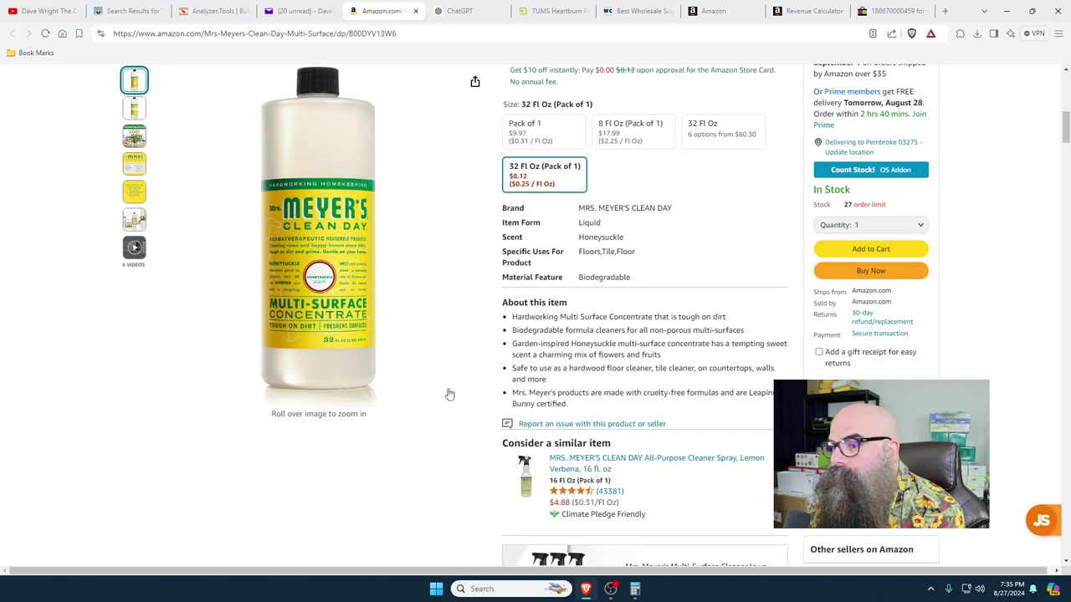
scroll(449, 394, "down", 3)
left_click(249, 216)
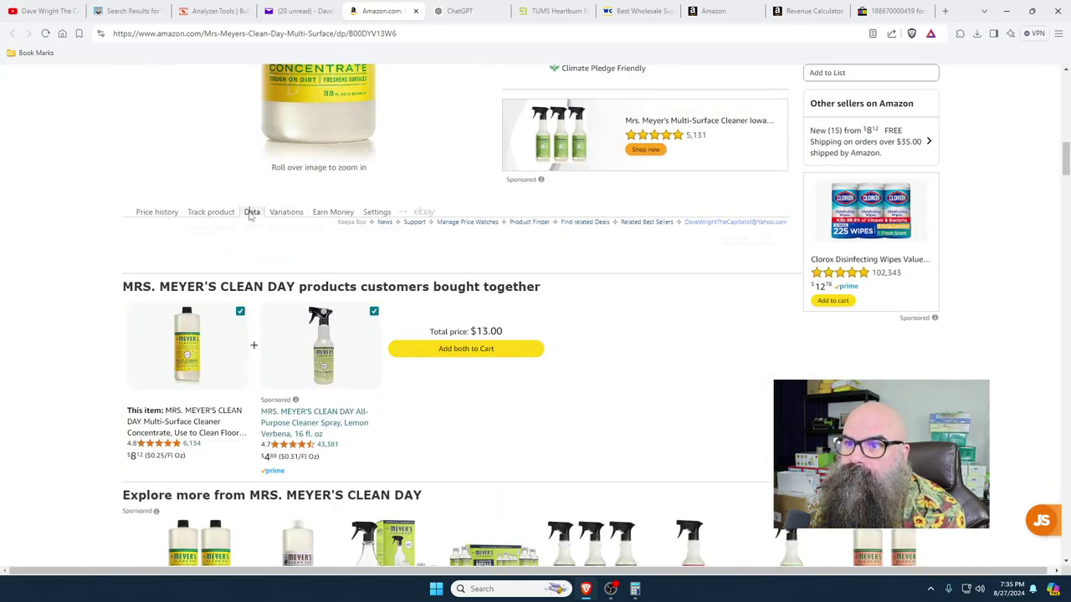
left_click(285, 229)
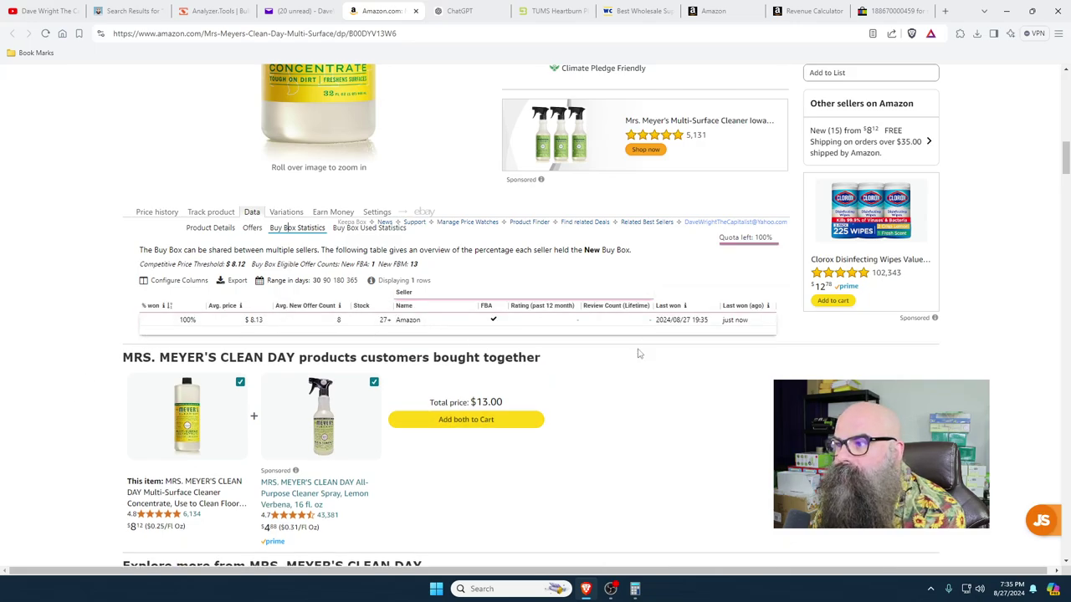
scroll(637, 353, "up", 3)
- Return to Yahoo Mail and delete the Mrs. Meyer's offer email and the following email with bakeware and British Sterling cologne
left_click(303, 11)
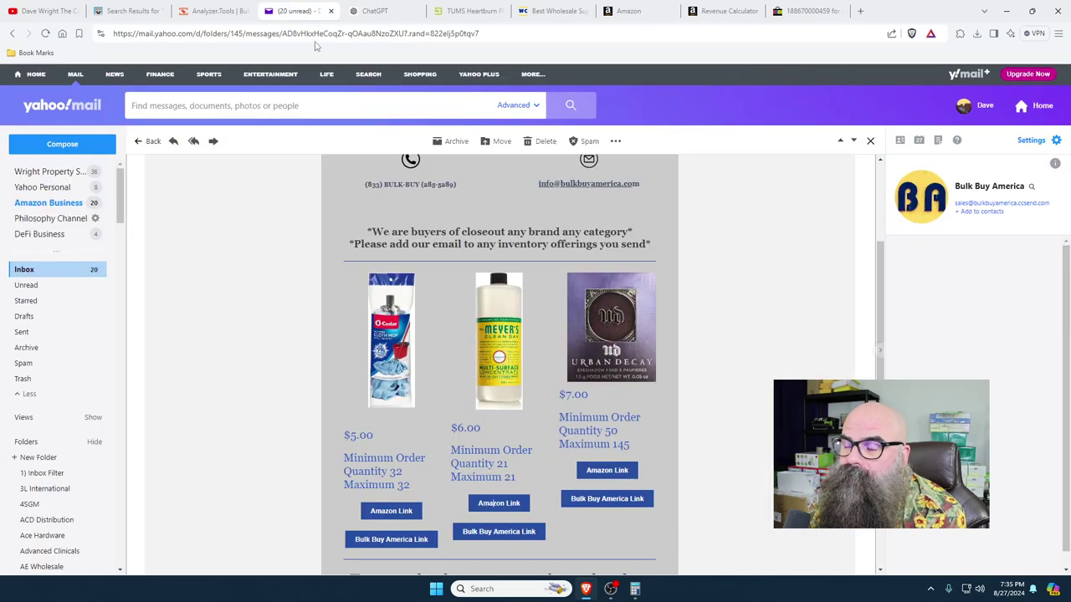
left_click(540, 141)
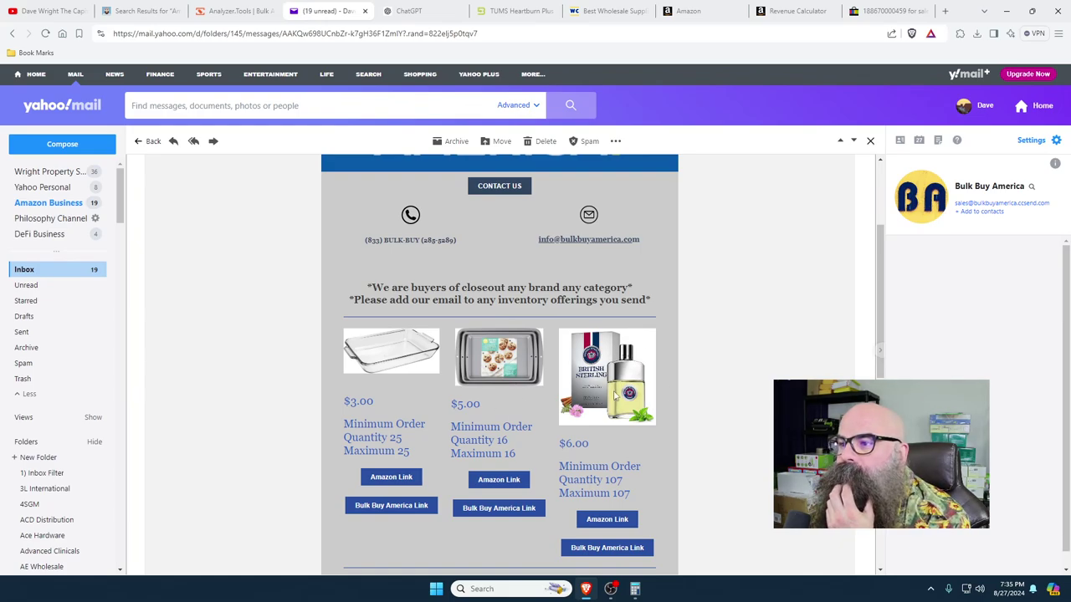
left_click(542, 141)
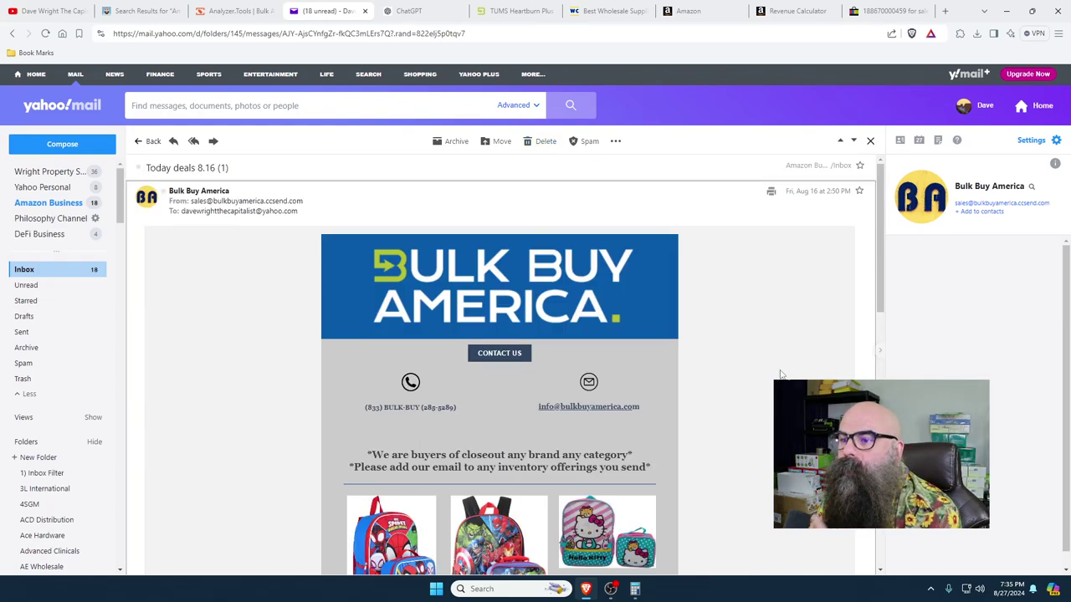
- Review and delete the Today deals 8.16 (1) backpack email and the following email without product offers
scroll(500, 360, "down", 2)
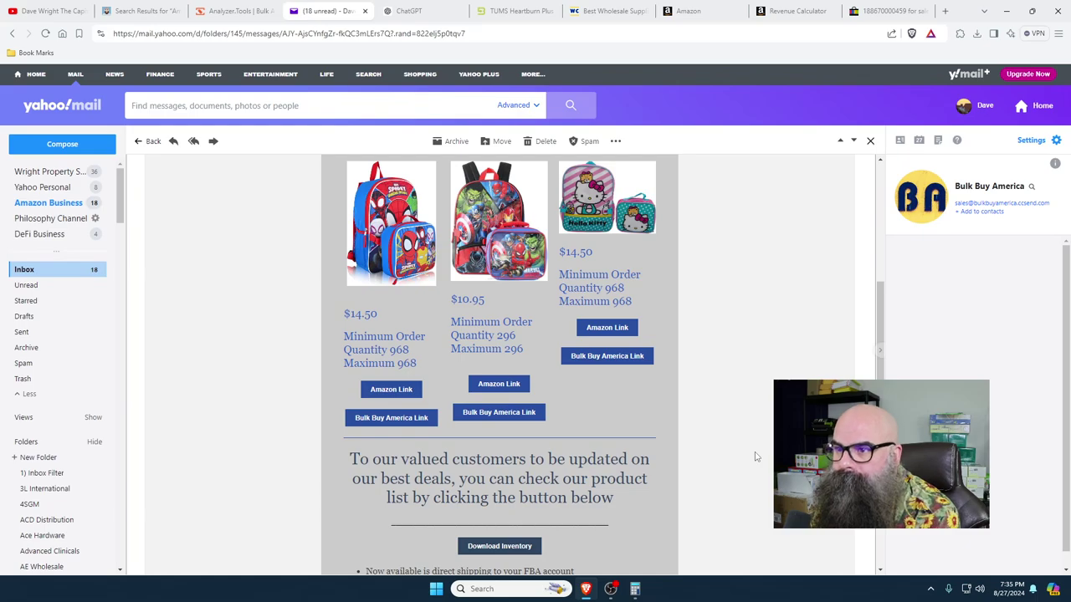
scroll(484, 181, "up", 2)
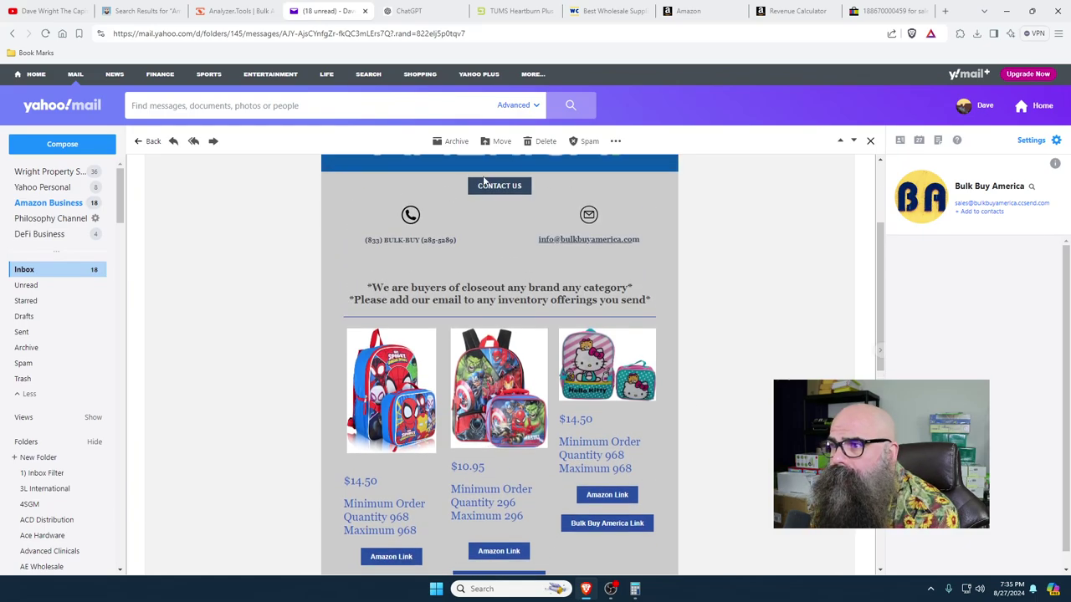
left_click(539, 142)
scroll(729, 376, "down", 2)
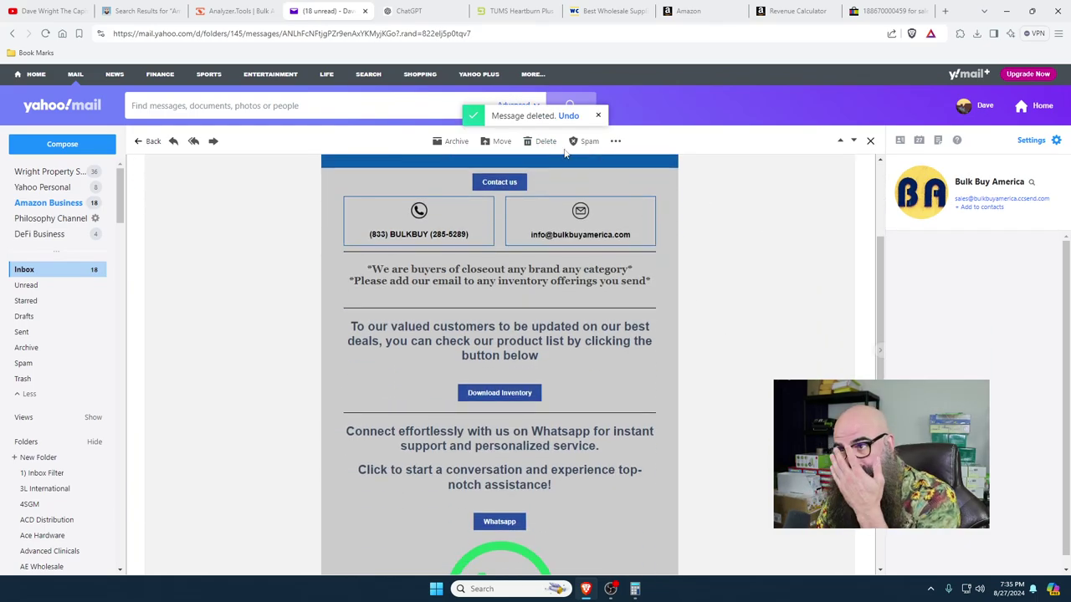
left_click(544, 142)
- Open the Dr. Bronner's Organic Sugar Soap listing from the $9.01 offer and examine its price history and Buy Box statistics
scroll(699, 394, "down", 5)
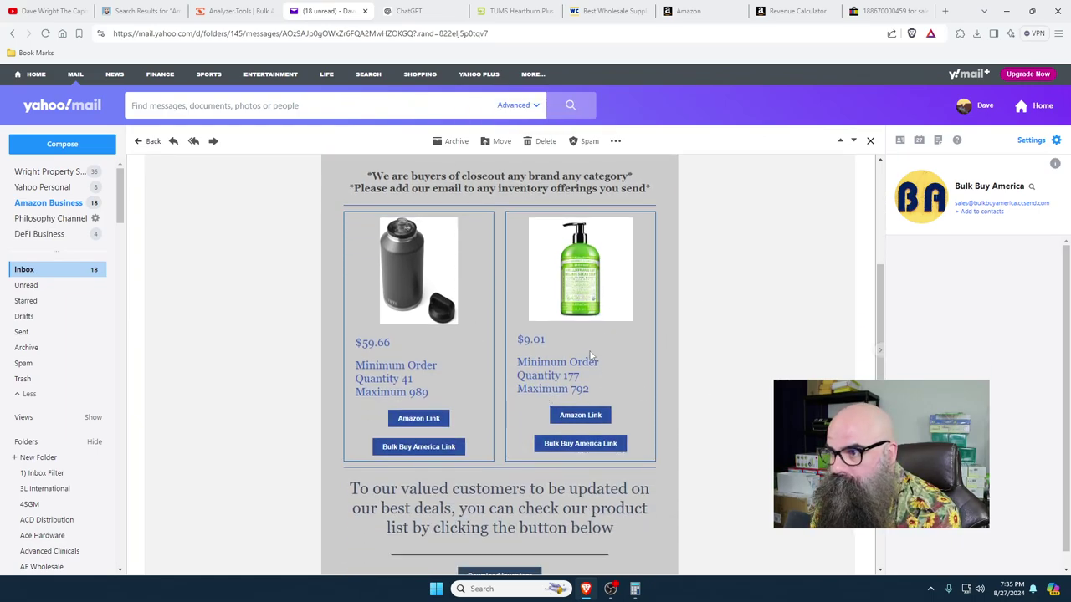
left_click(580, 416)
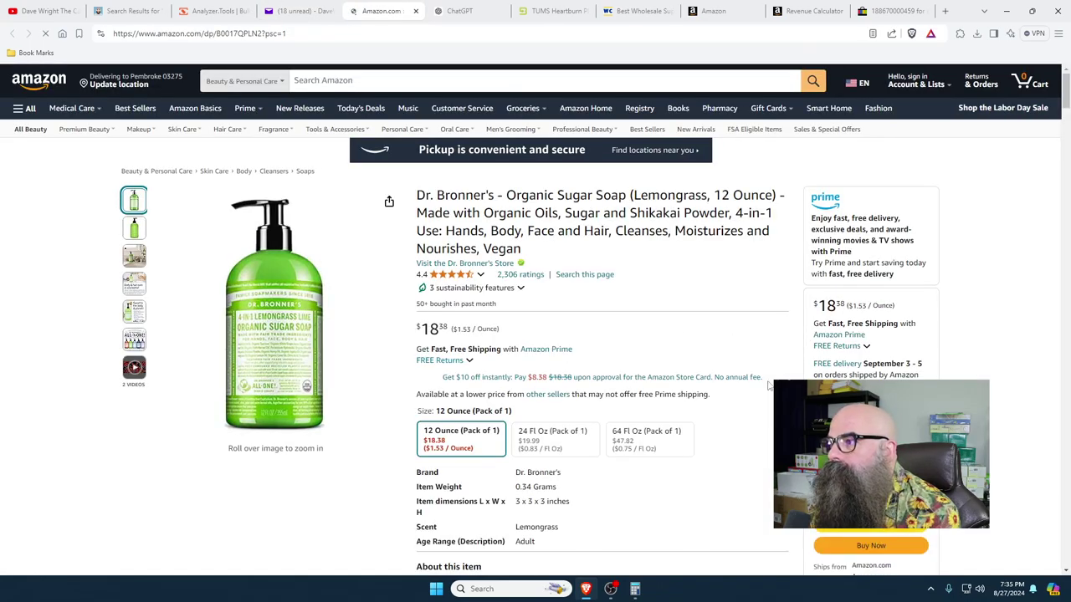
scroll(402, 378, "down", 1)
scroll(403, 378, "down", 15)
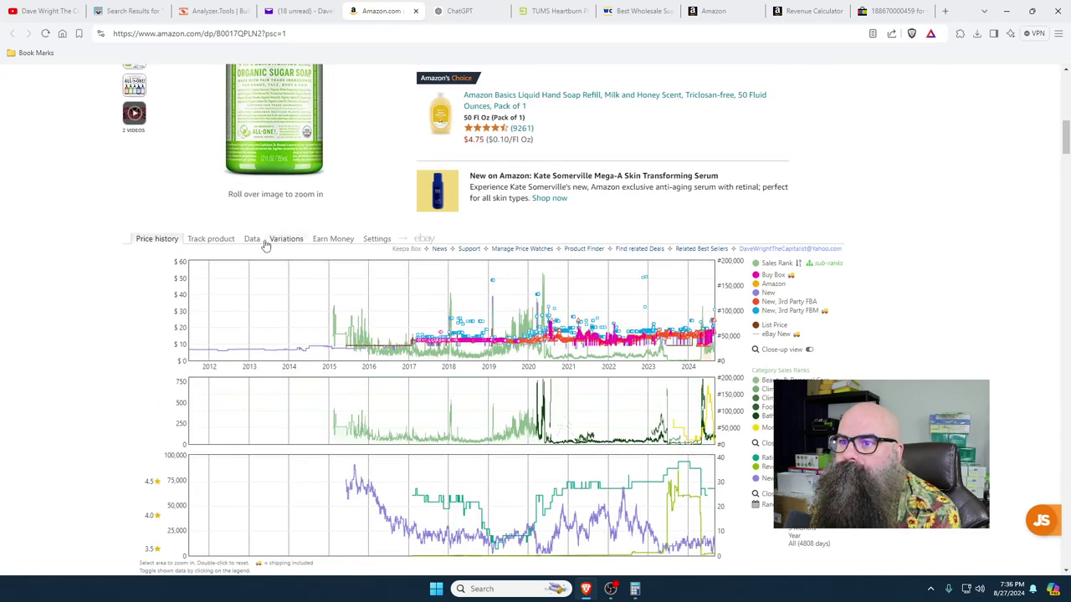
left_click(252, 240)
left_click(298, 254)
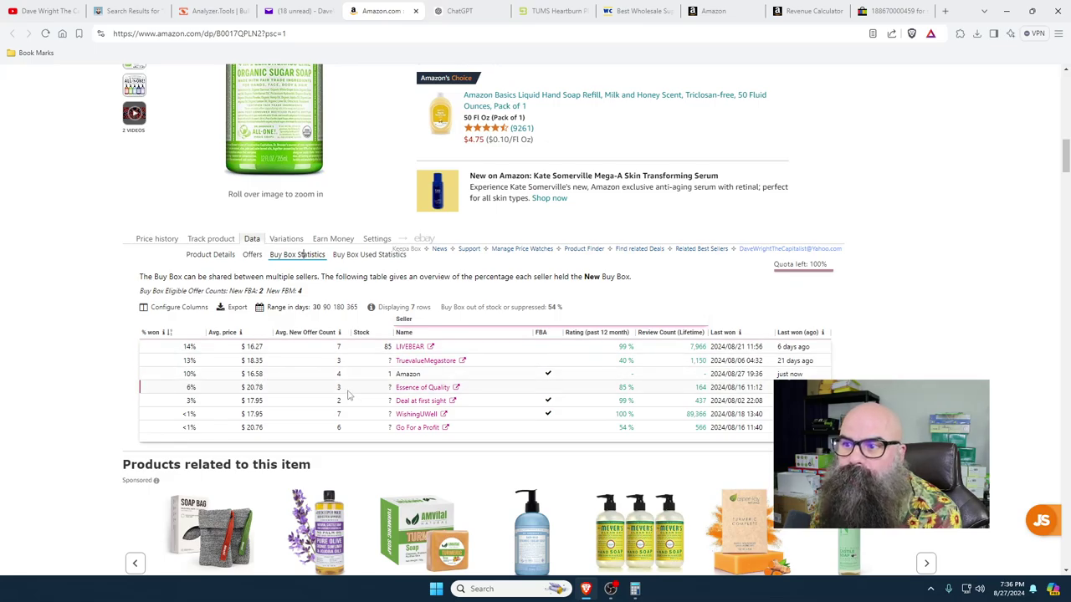
- Check the Dr. Bronner's soap's size options, estimated daily and monthly sales, net revenue and fees
scroll(349, 395, "up", 6)
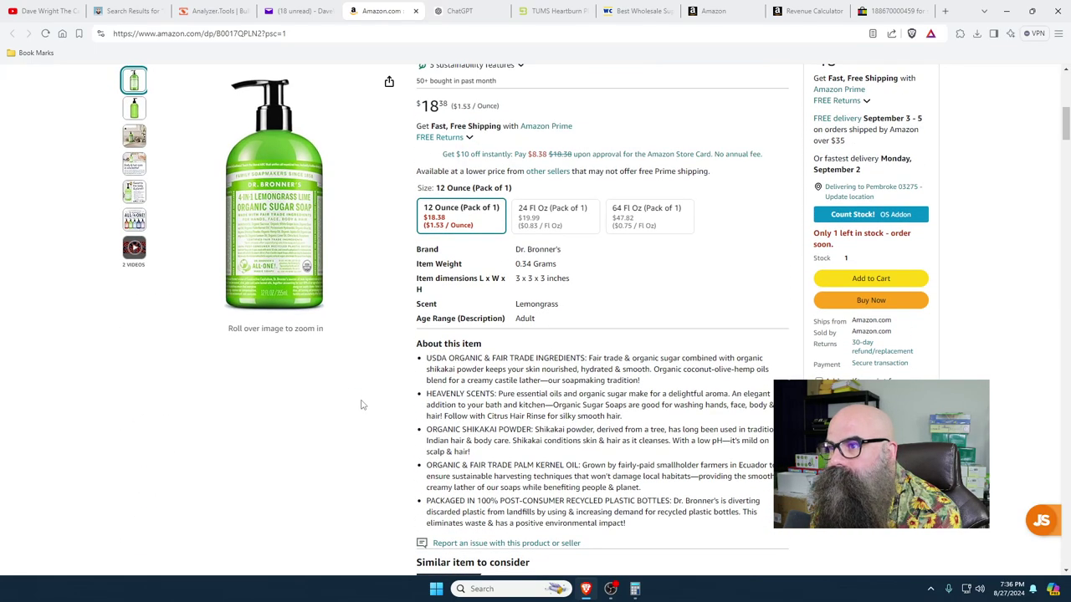
mouse_move(378, 282)
scroll(382, 407, "down", 2)
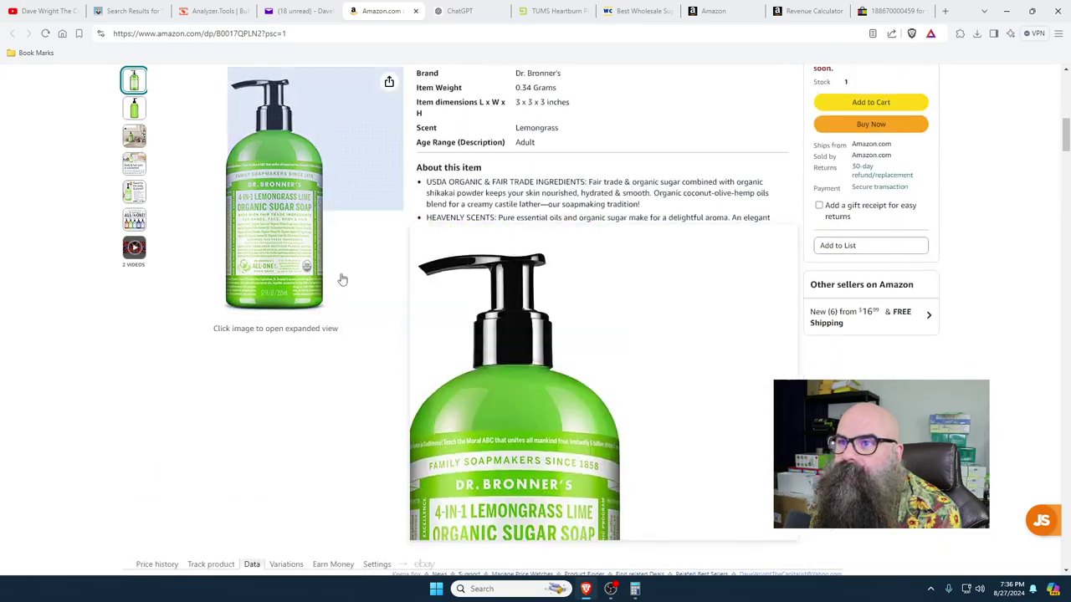
scroll(351, 316, "up", 5)
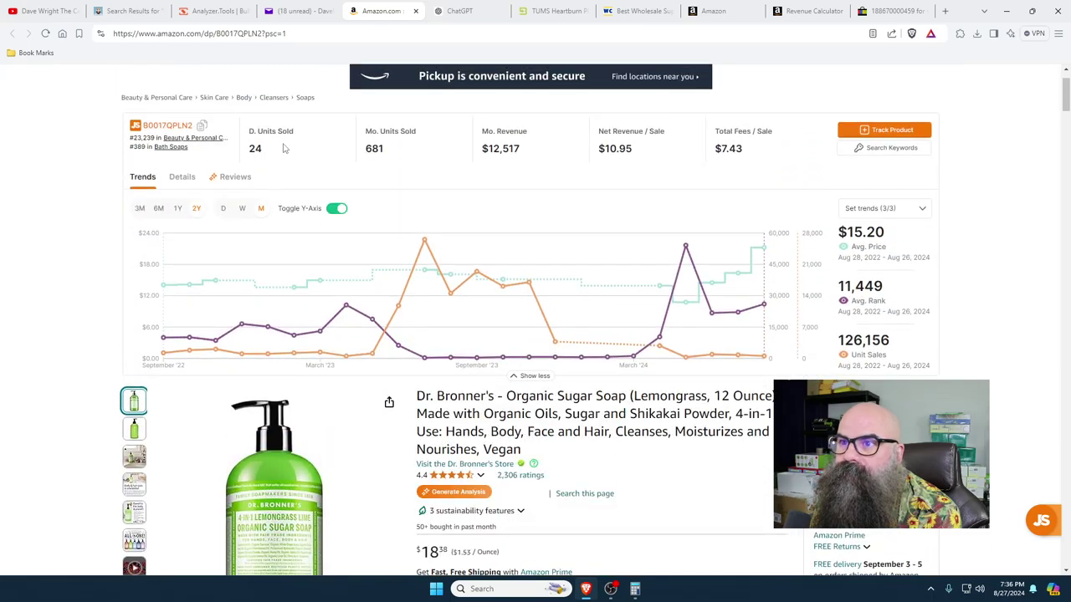
scroll(285, 148, "down", 5)
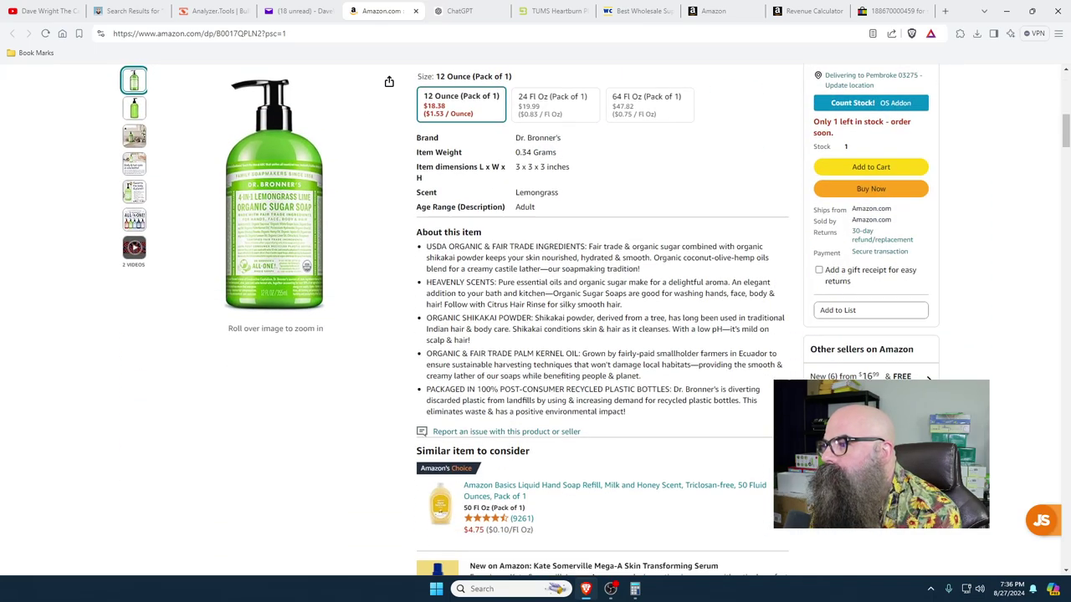
- Filter the soap's other seller offers by Prime, Free delivery and New, inspect the matching offer, and close the list
left_click(862, 376)
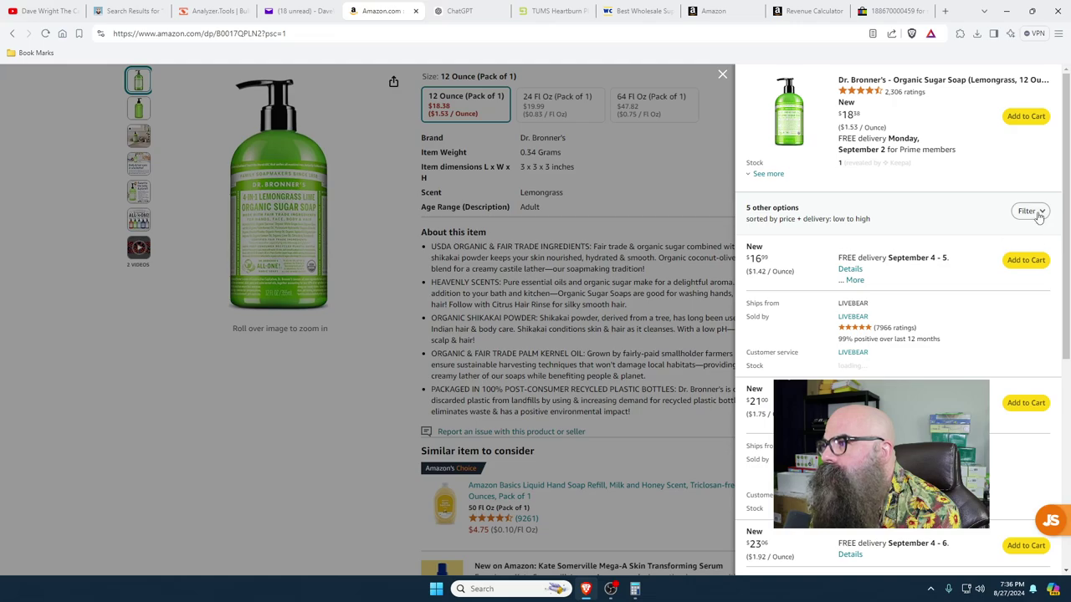
left_click(1034, 211)
left_click(1042, 275)
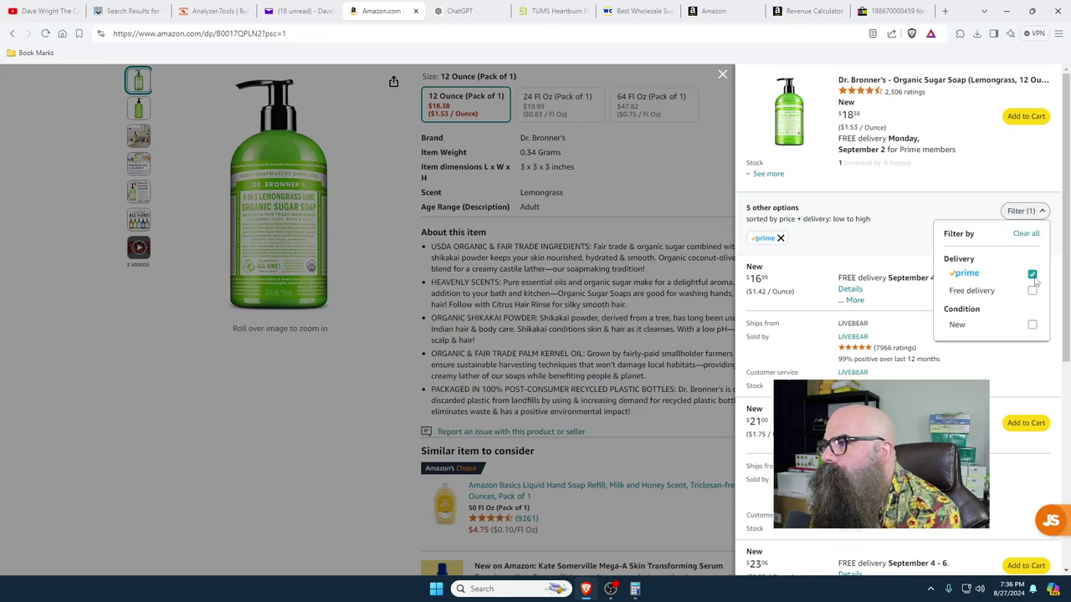
left_click(1041, 325)
left_click(1042, 291)
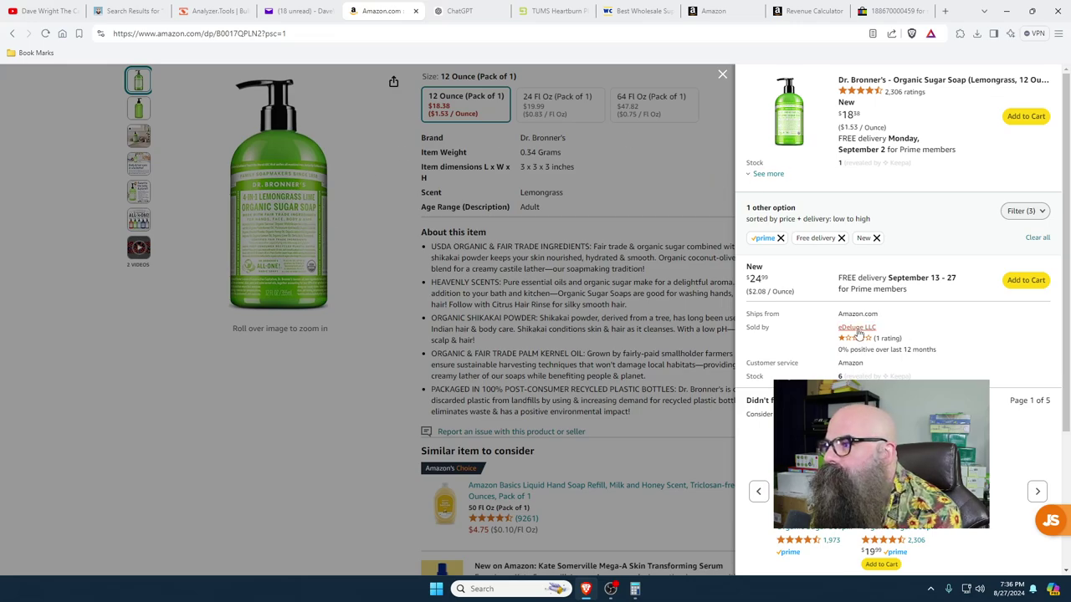
left_click(723, 74)
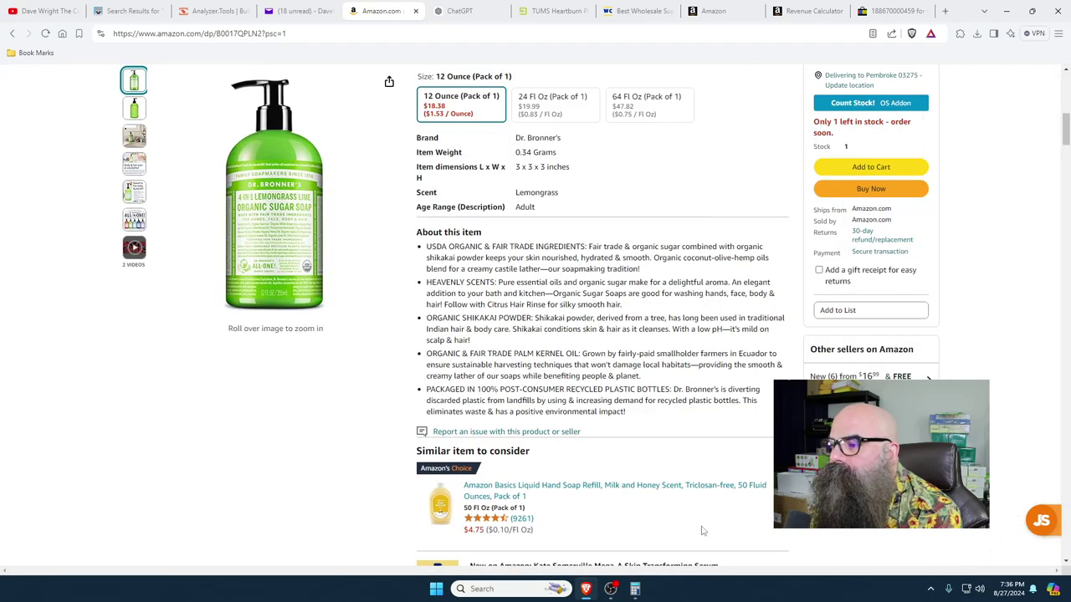
- Divide the soap's 24 estimated daily units by 3 in Calculator
left_click(635, 589)
left_click(797, 311)
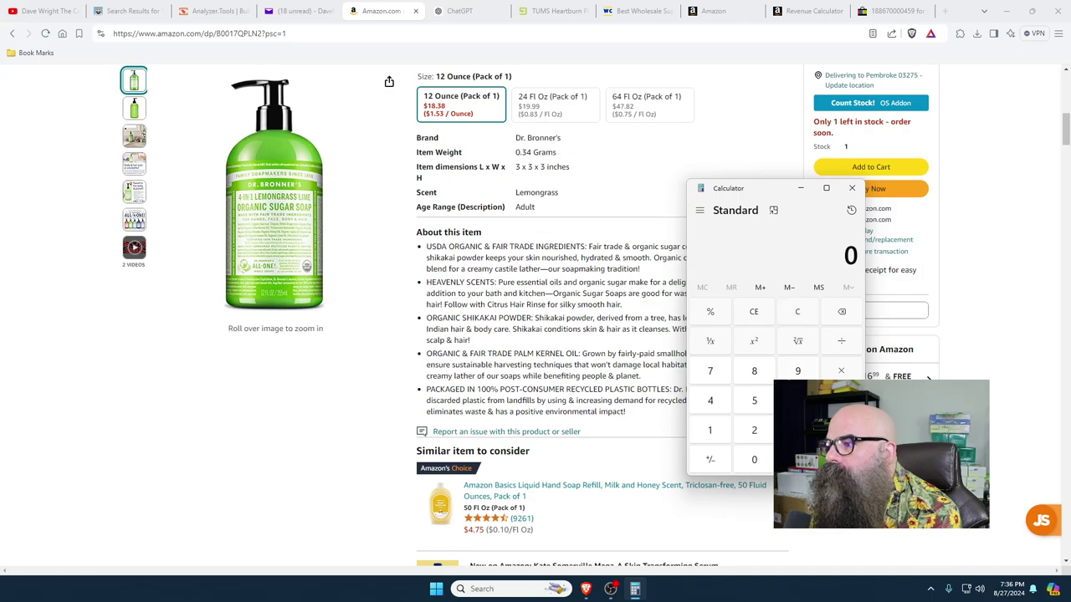
left_click(756, 433)
left_click(724, 408)
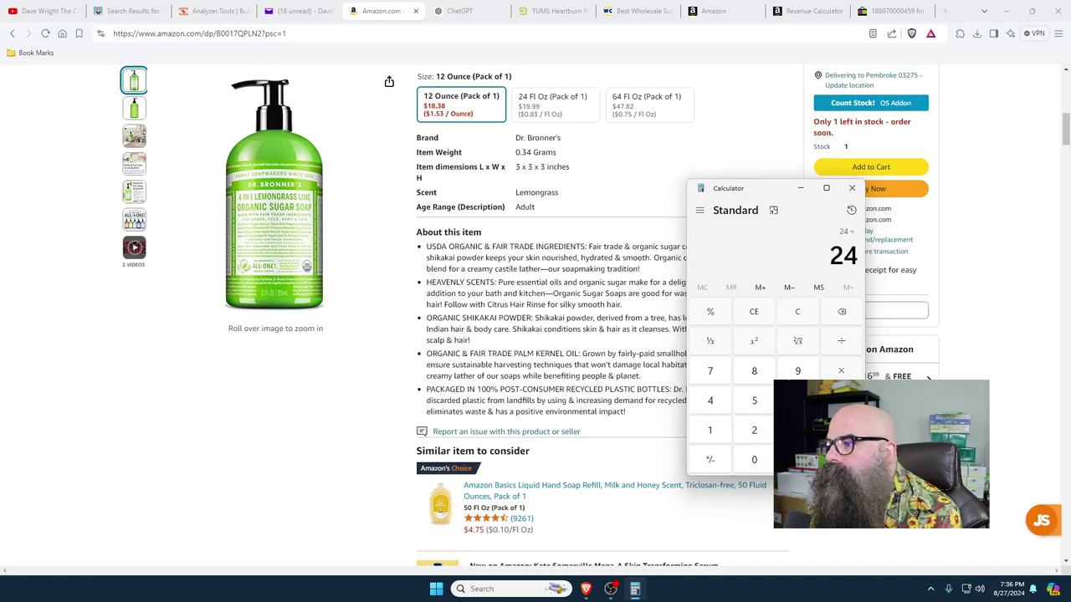
left_click(797, 430)
key("Return")
left_click(268, 433)
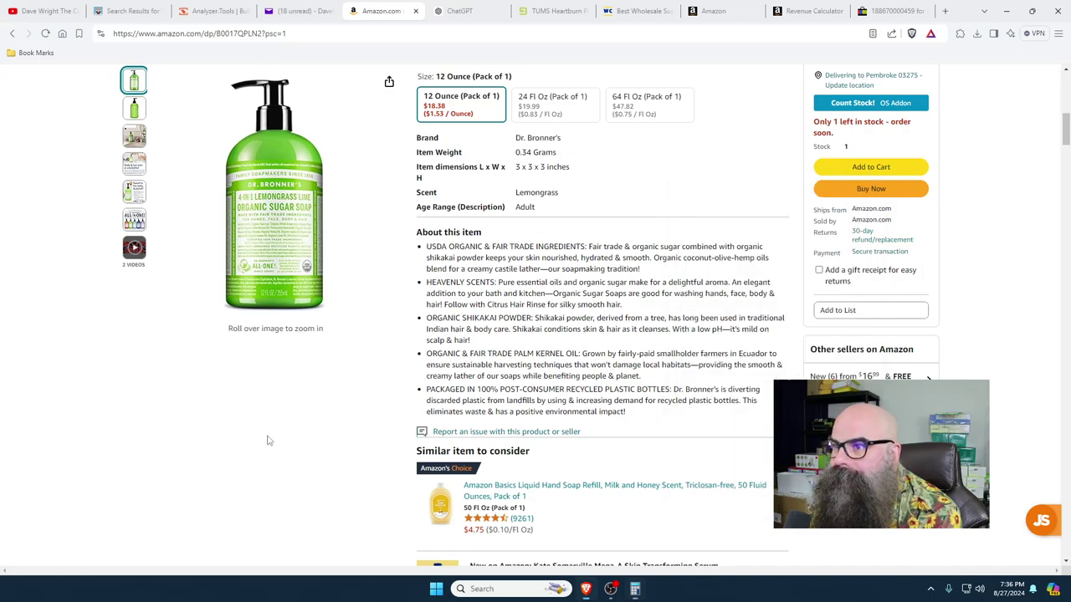
- Recheck the soap's sales estimates and Buy Box shares, and open the seller offers data with stock and sold quantities
scroll(427, 423, "up", 5)
scroll(425, 421, "up", 3)
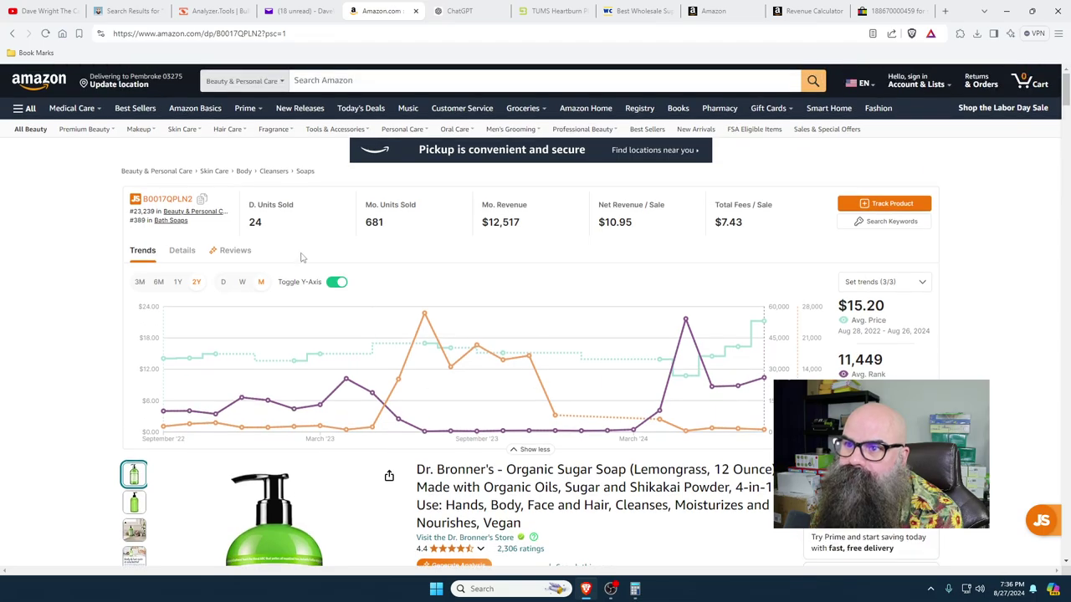
scroll(47, 464, "down", 1)
scroll(47, 465, "down", 6)
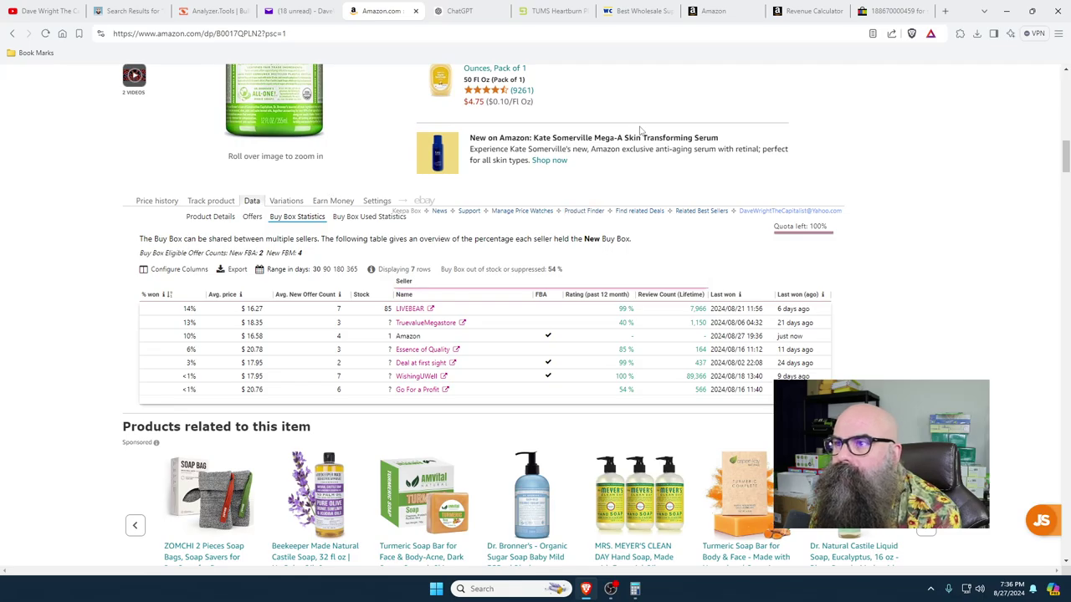
scroll(678, 255, "up", 4)
scroll(677, 255, "down", 4)
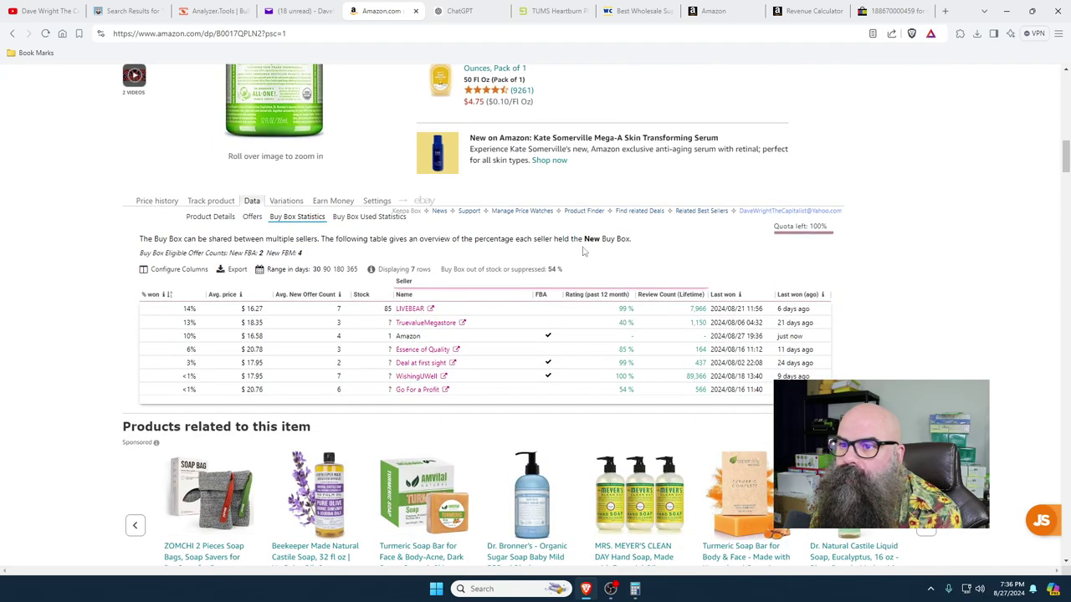
left_click(252, 217)
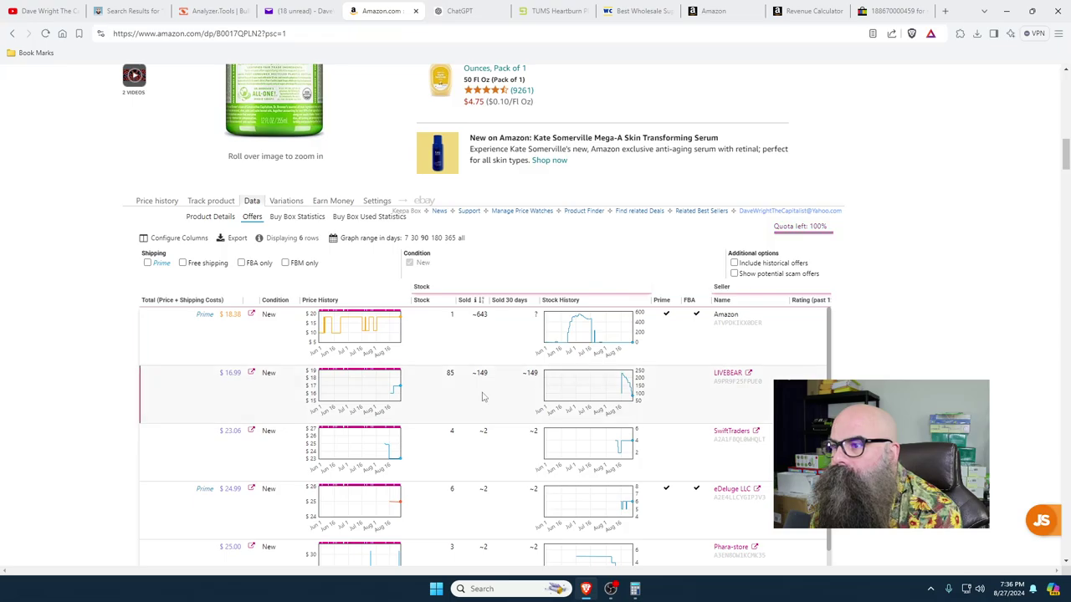
- Change the sorting of the soap's seller offers by units sold and return to its sales estimates
left_click(466, 301)
scroll(155, 318, "up", 3)
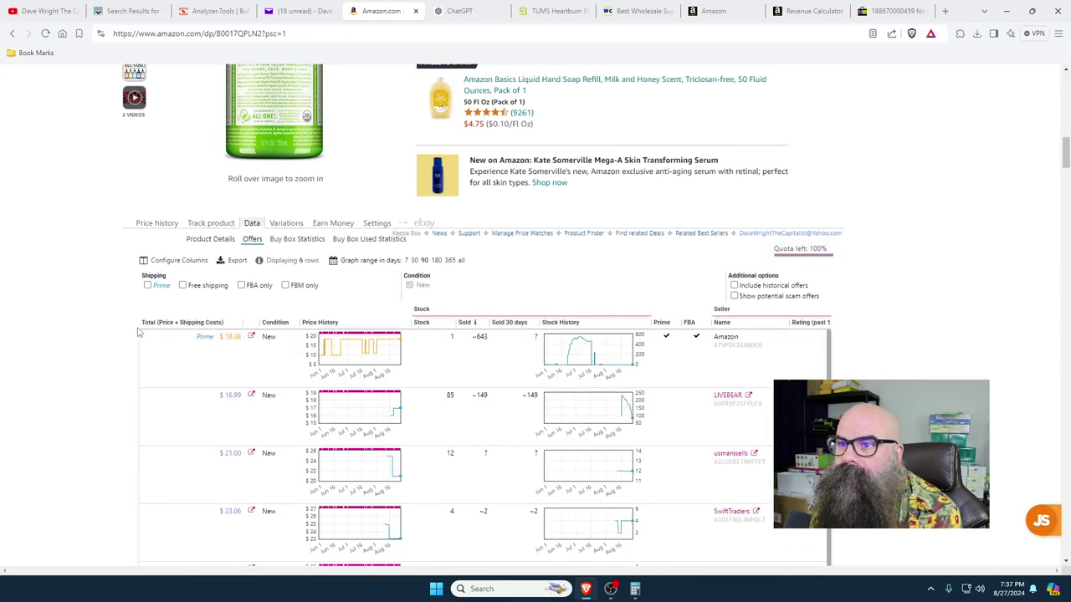
scroll(138, 333, "up", 4)
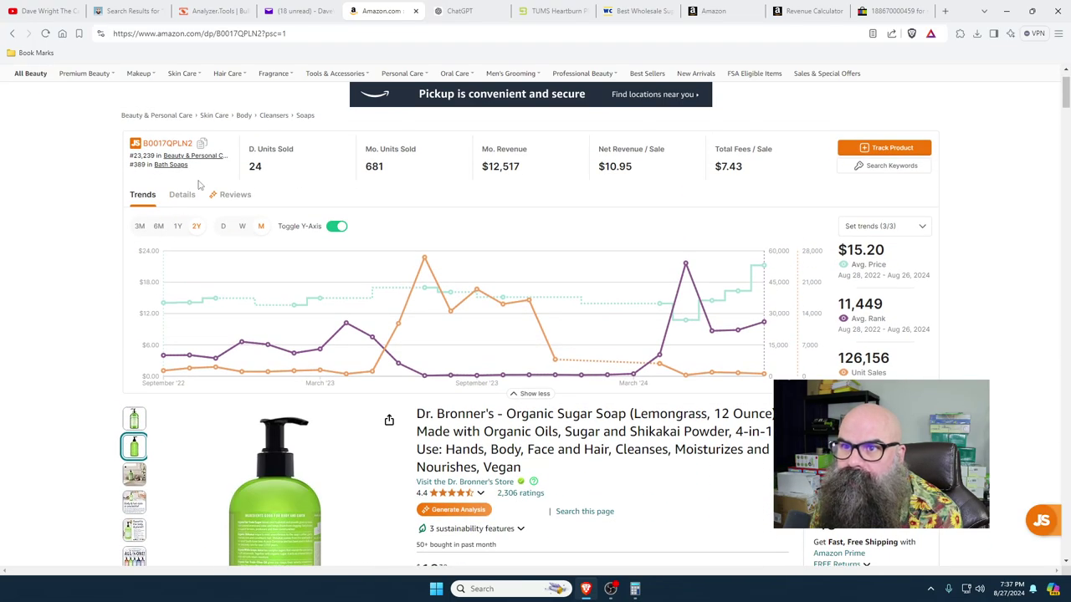
- Search the Seller Central product catalog for the soap's ASIN, B0017QPLN2
left_click(732, 12)
double_click(318, 180)
right_click(259, 175)
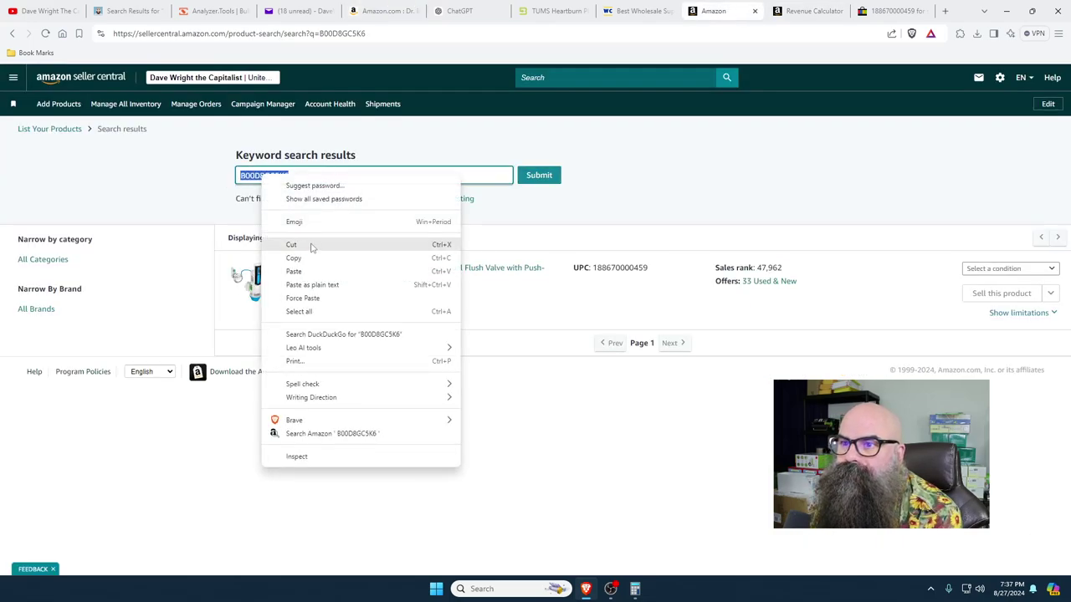
left_click(314, 269)
left_click(540, 176)
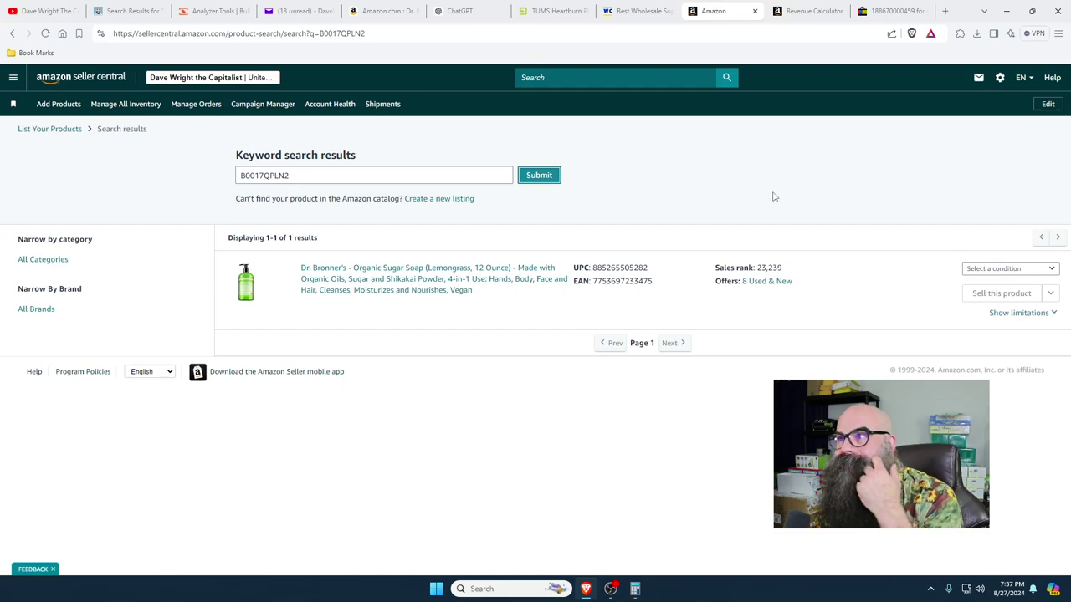
- Search for B0017QPLN2 in the Revenue Calculator to load the Dr. Bronner's soap
left_click(816, 11)
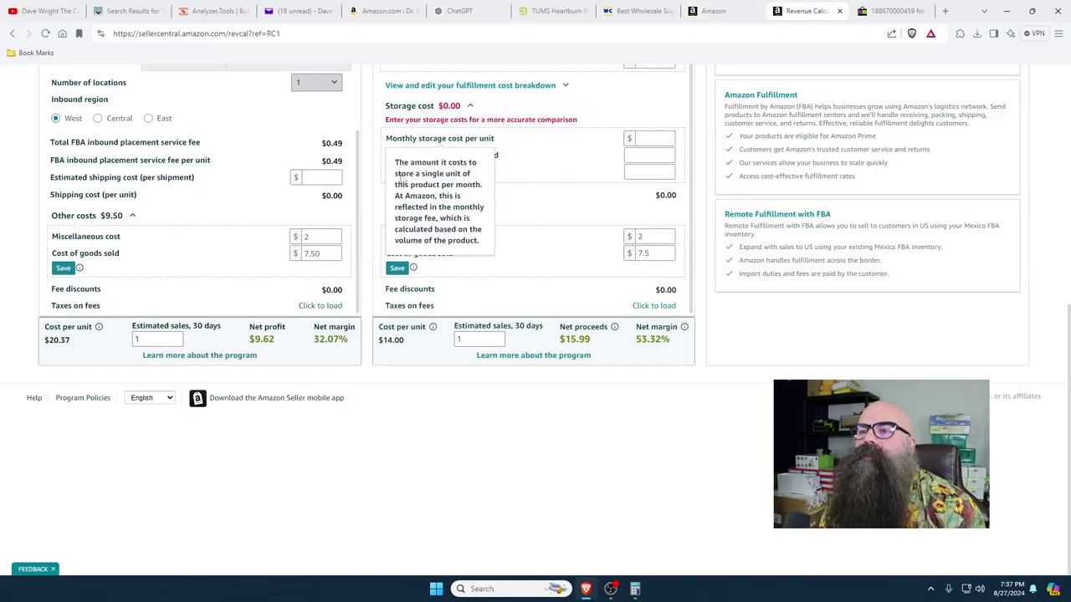
scroll(276, 209, "up", 3)
left_click(133, 318)
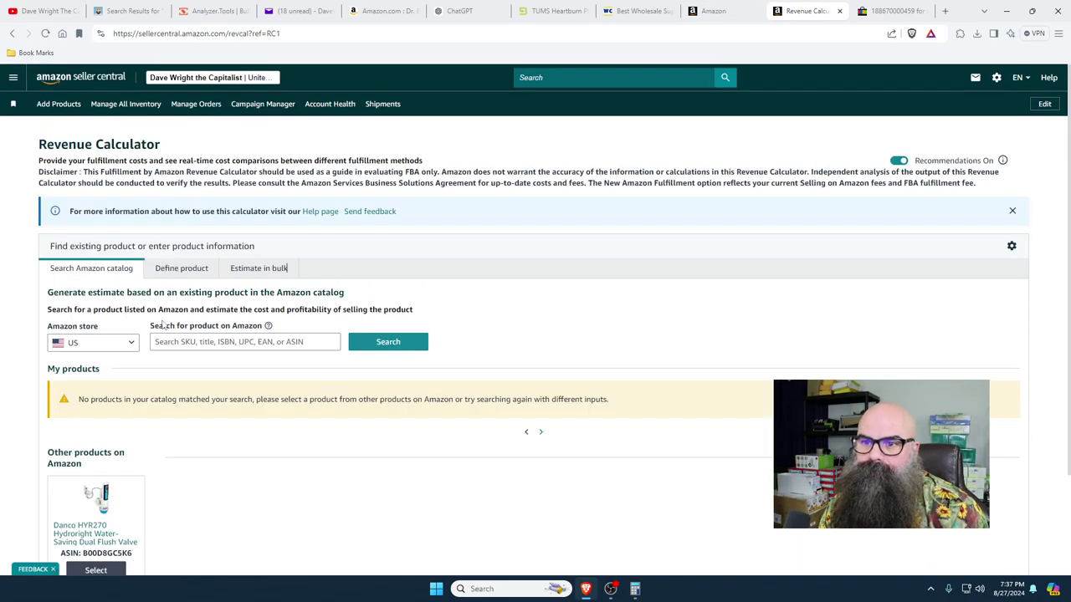
left_click(171, 341)
right_click(172, 341)
left_click(209, 233)
left_click(388, 341)
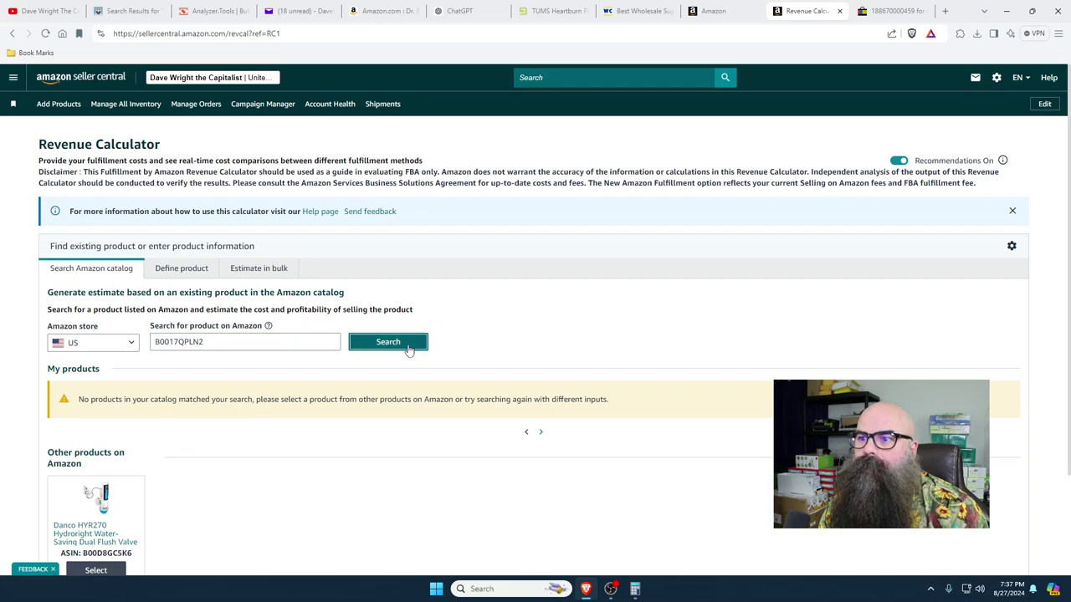
- Compare the soap's wholesale price in the email with its calculator fees and its Amazon listing's price, sizes and sales estimates
left_click(301, 11)
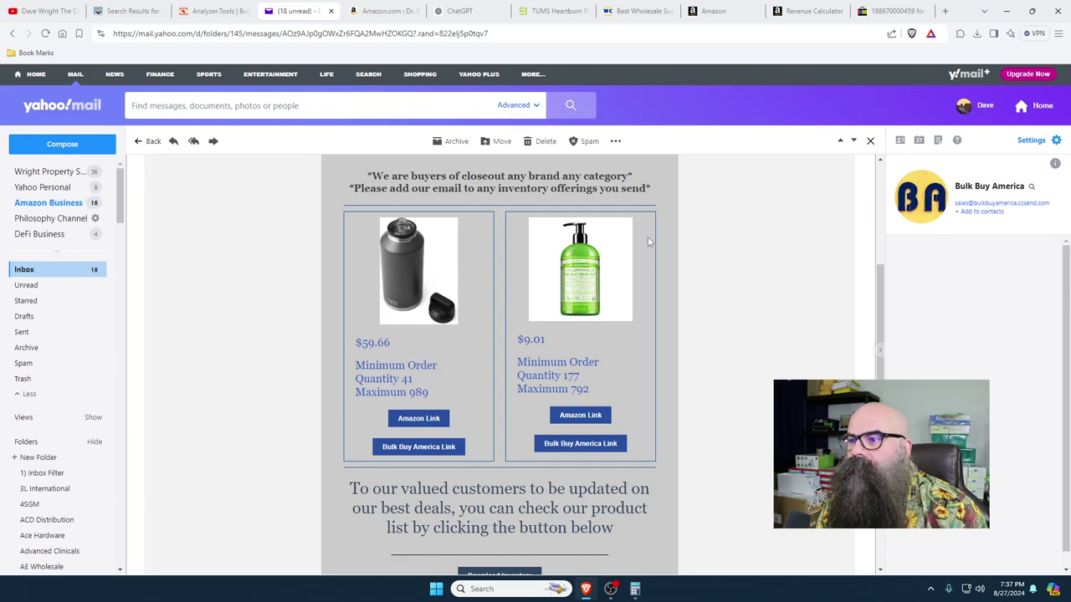
left_click(803, 11)
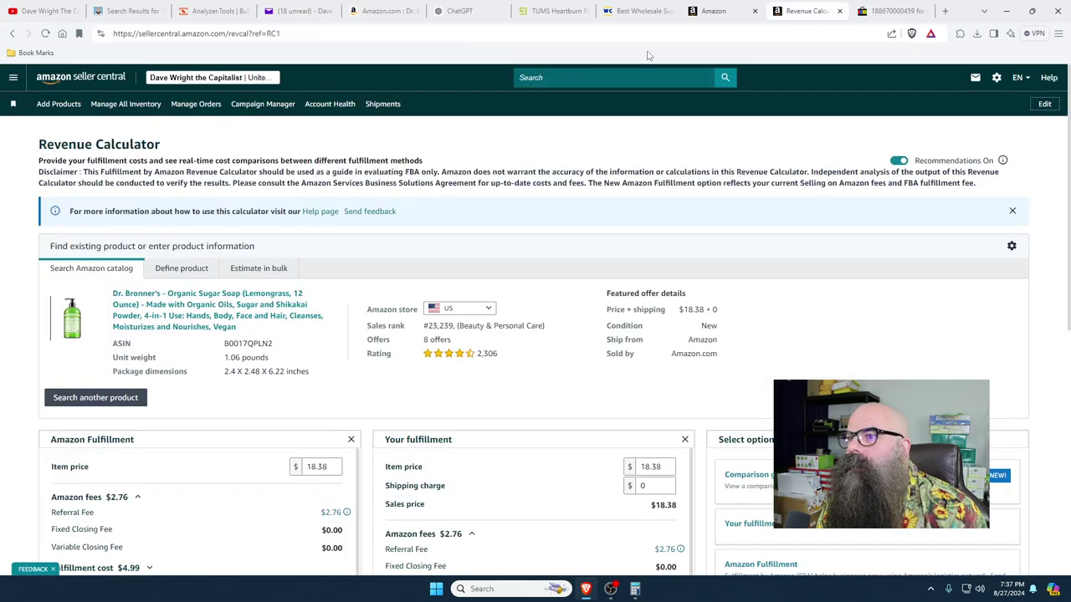
scroll(312, 403, "down", 2)
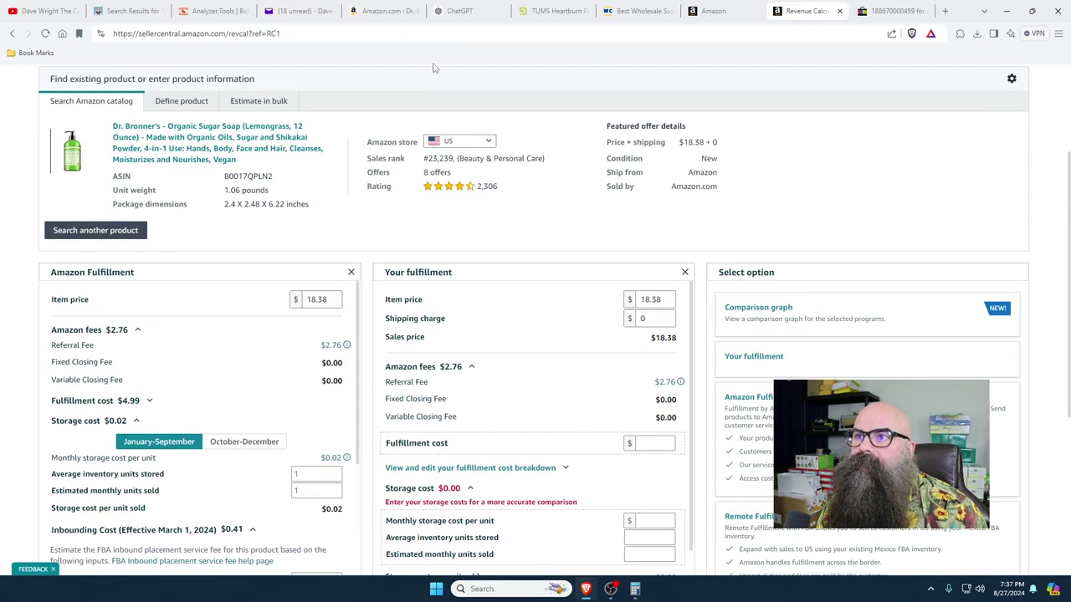
left_click(381, 11)
scroll(1025, 390, "down", 3)
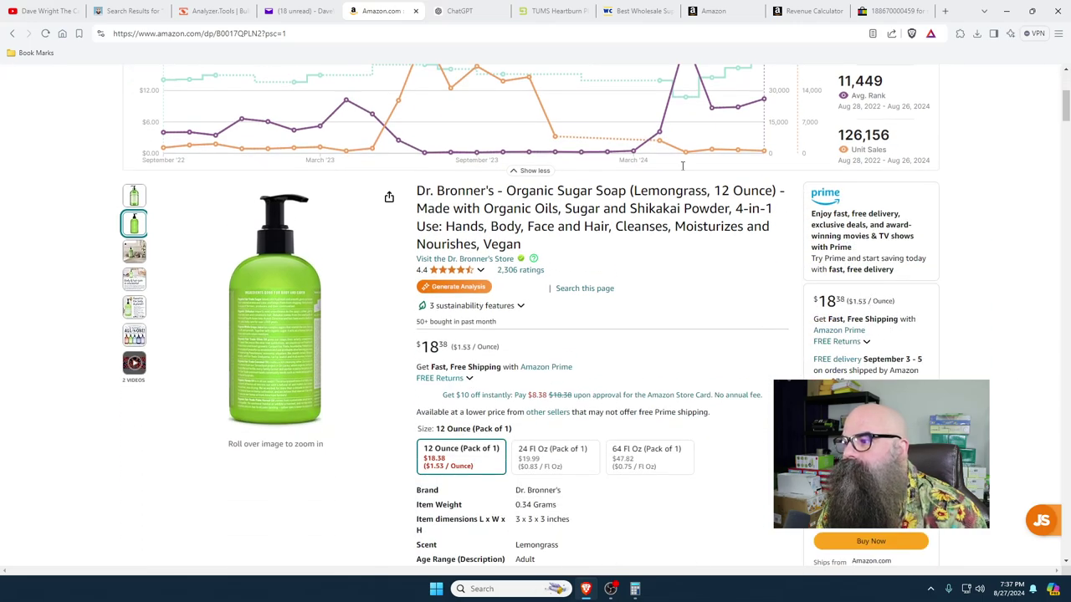
scroll(990, 382, "down", 2)
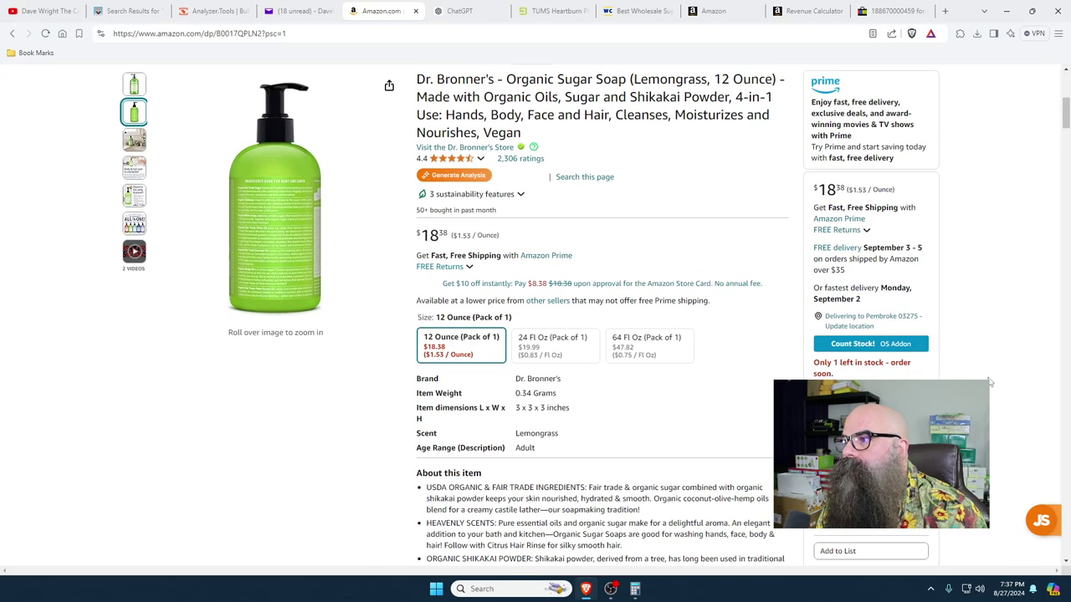
scroll(990, 383, "up", 5)
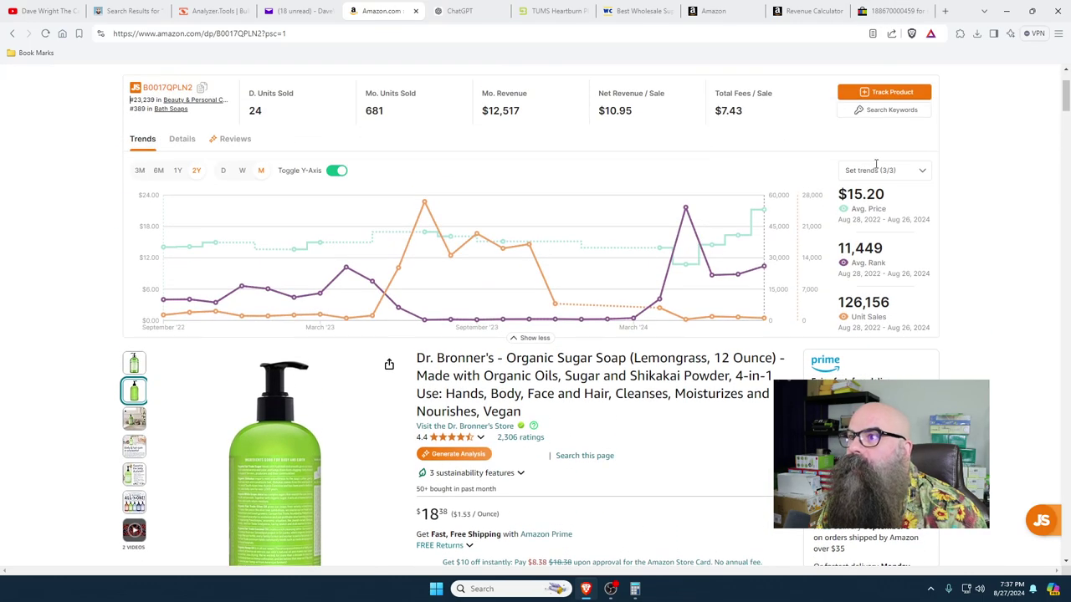
- Recheck the wholesale price in the email and set the soap's cost of goods sold to $9 under Amazon Fulfillment
left_click(806, 12)
scroll(201, 419, "down", 2)
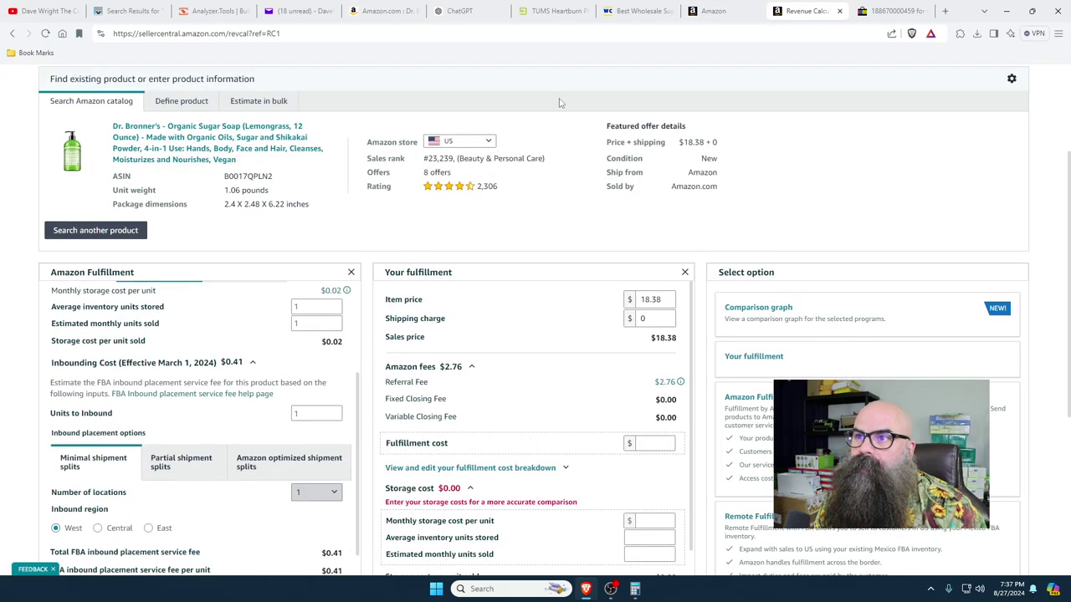
left_click(291, 11)
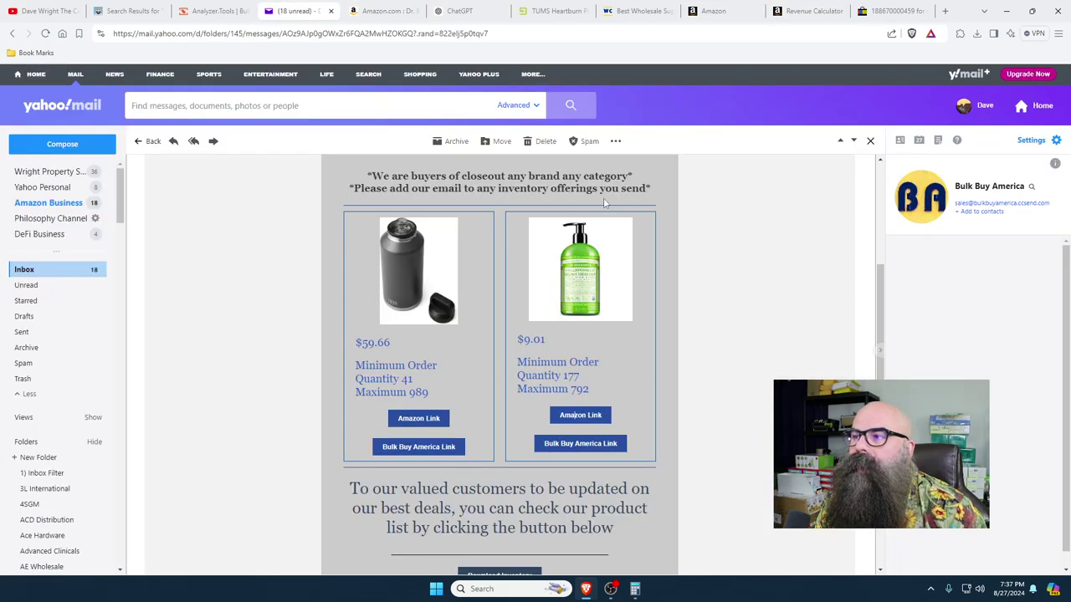
left_click(808, 12)
scroll(296, 401, "down", 5)
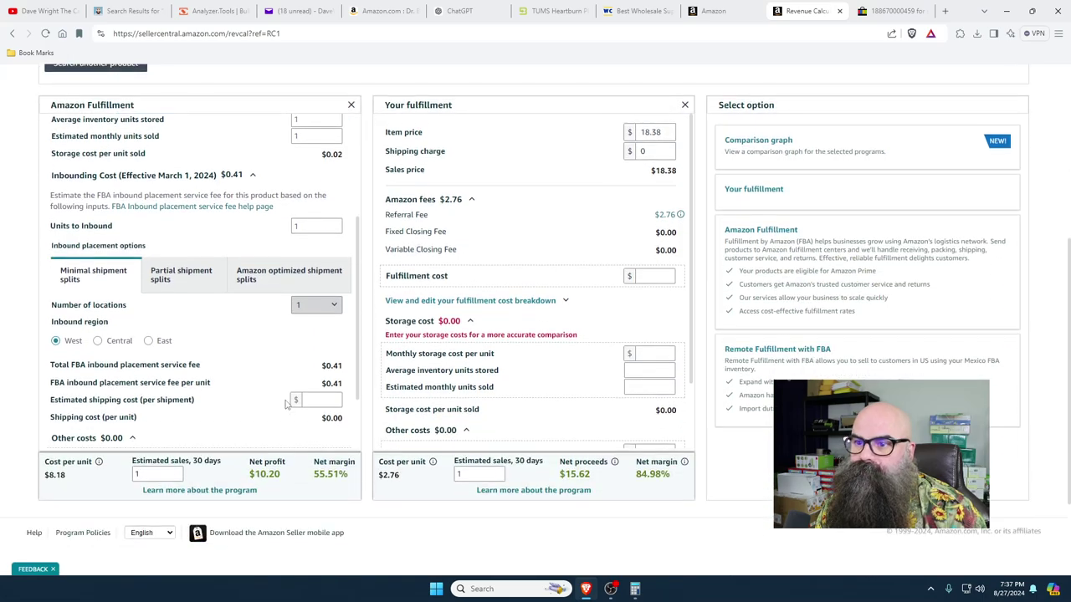
scroll(296, 423, "down", 1)
left_click(312, 389)
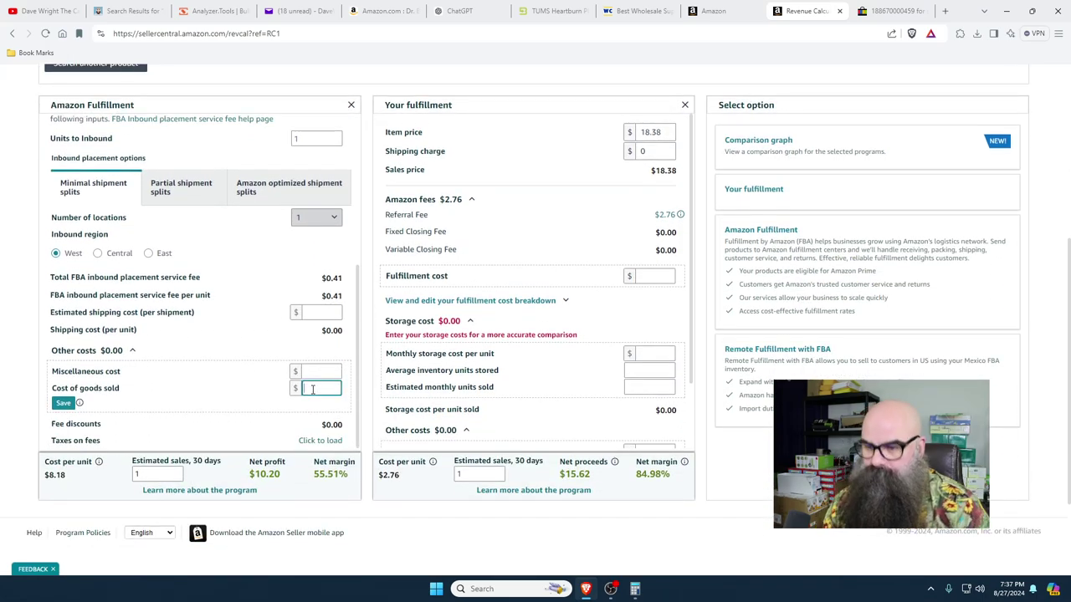
type("9")
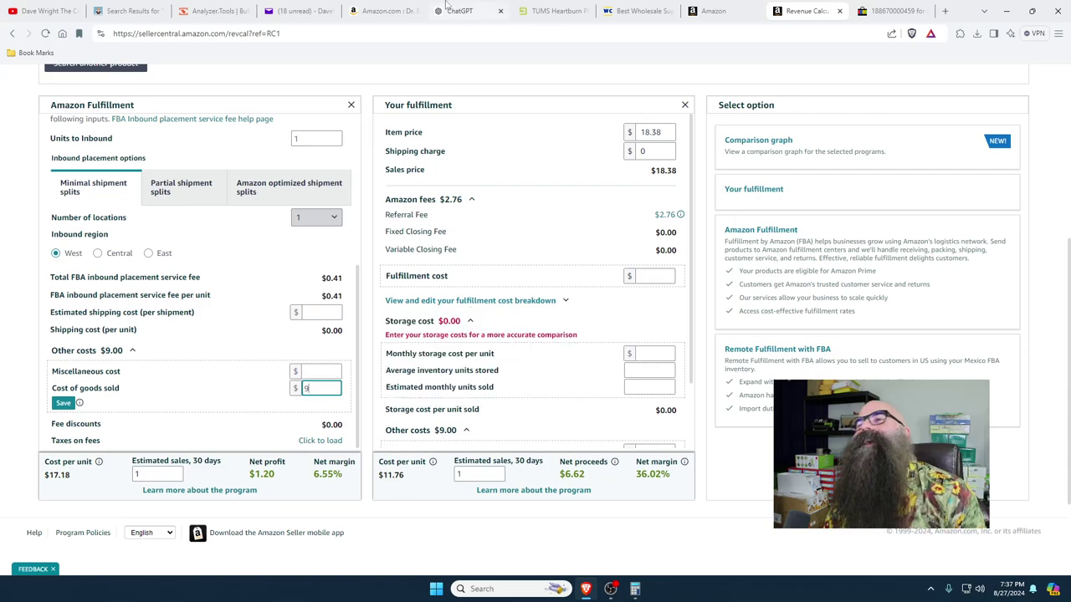
- Close the soap's Amazon listing and delete the email offering the $59.66 bottle and the soap
left_click(393, 11)
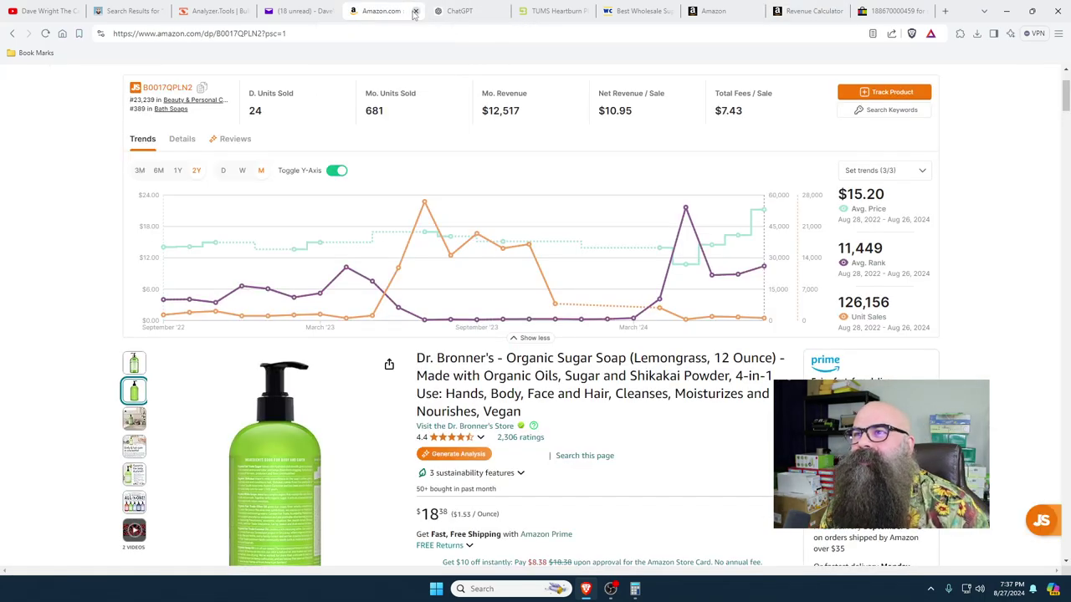
left_click(415, 11)
left_click(311, 12)
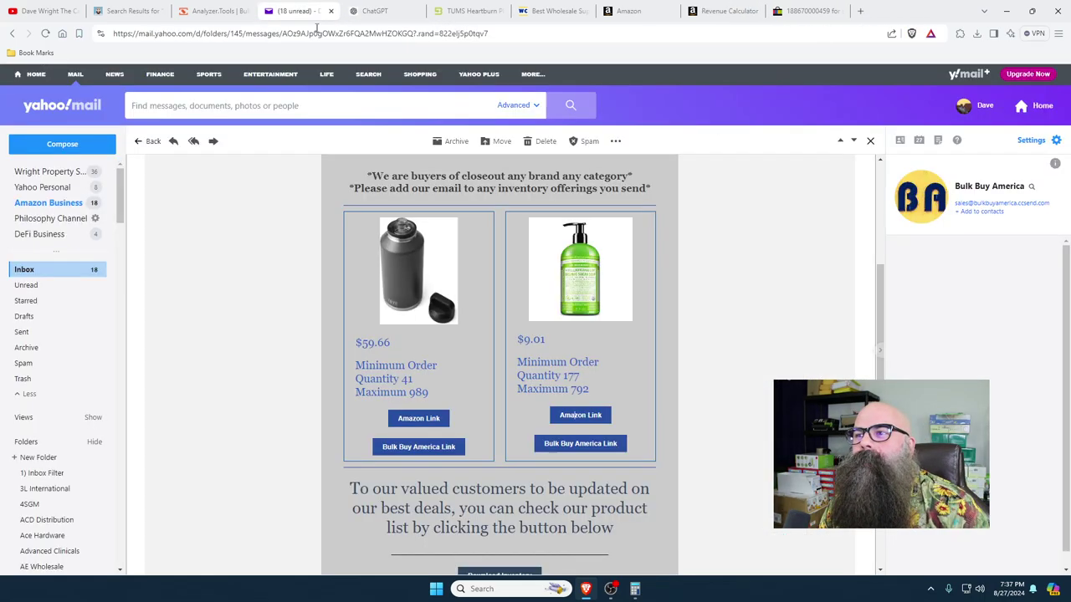
left_click(544, 140)
- Review the offers in the email with the DeWalt tool kit and drink tumblers, and delete that email
scroll(771, 428, "down", 3)
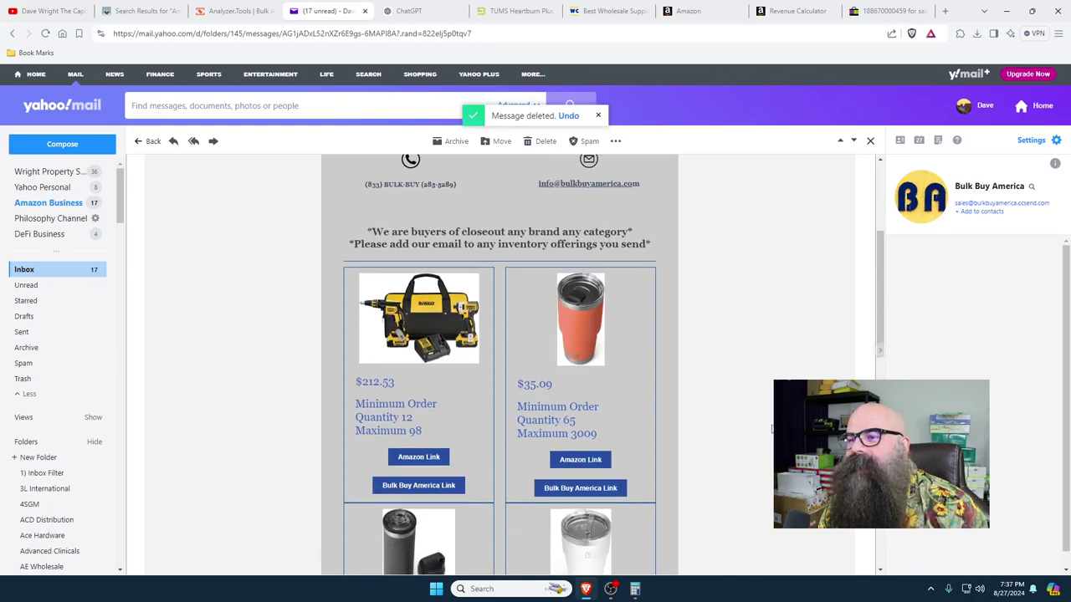
scroll(771, 429, "down", 2)
scroll(771, 428, "down", 2)
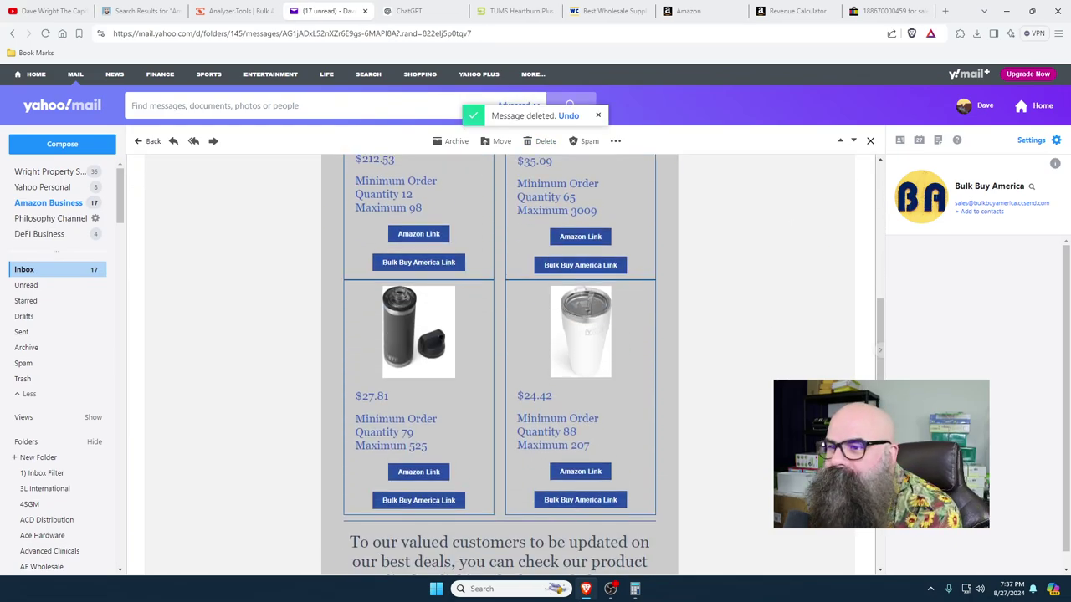
scroll(500, 365, "up", 5)
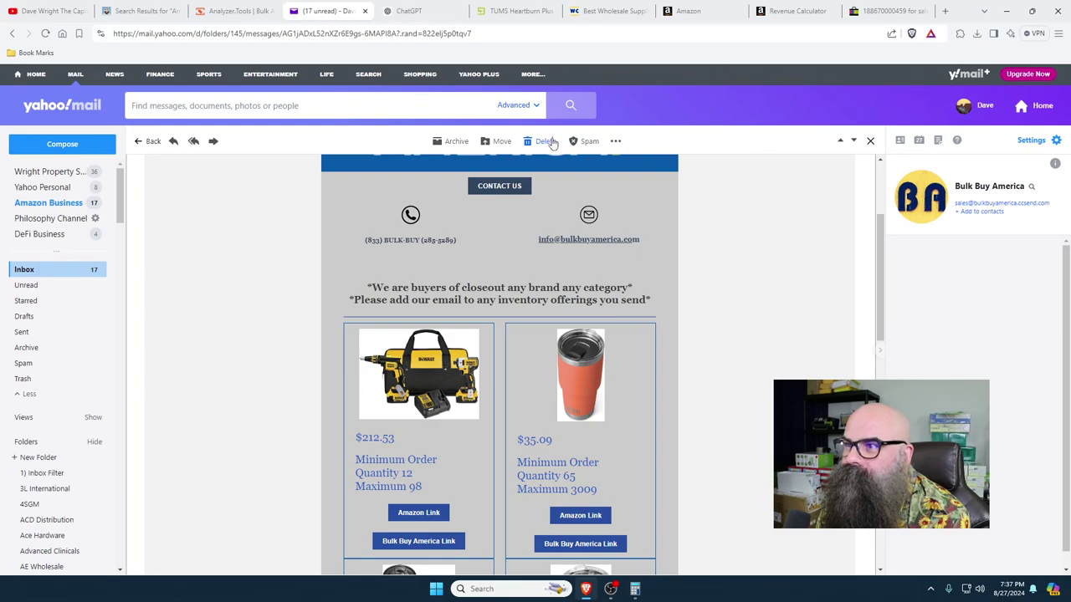
left_click(546, 141)
- Review the offers in the email with the styling wand, Moss Out and springform pan, and delete that email
scroll(500, 365, "down", 5)
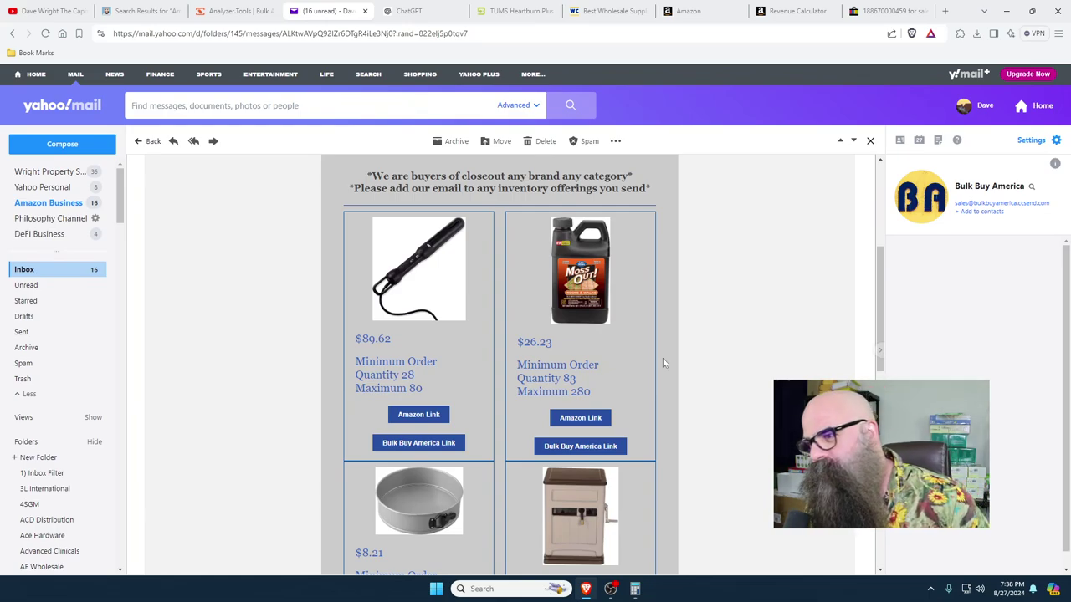
scroll(714, 370, "down", 5)
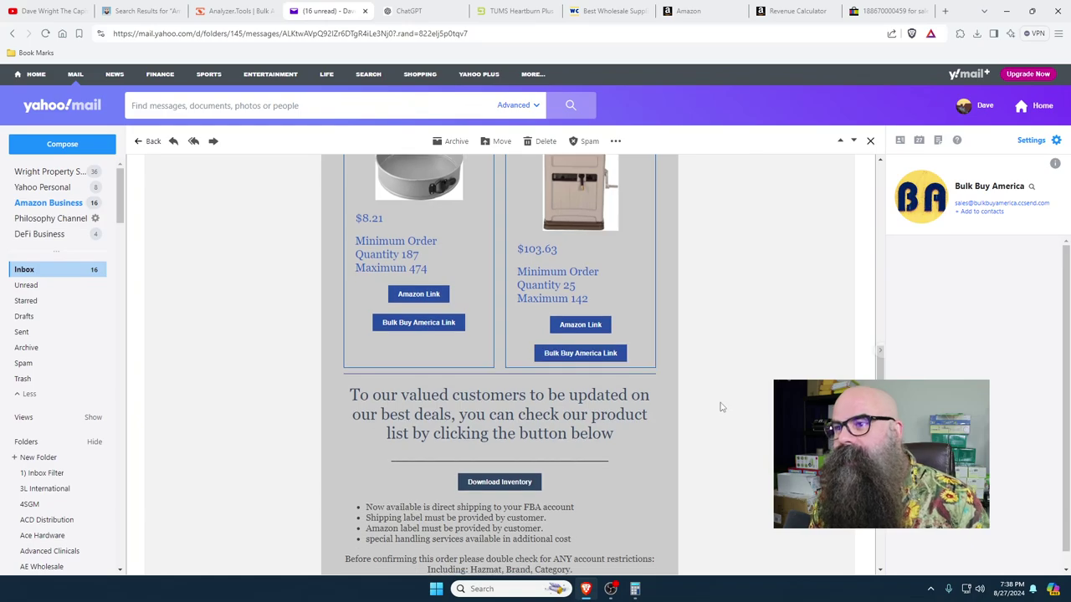
scroll(719, 406, "up", 1)
scroll(720, 407, "up", 2)
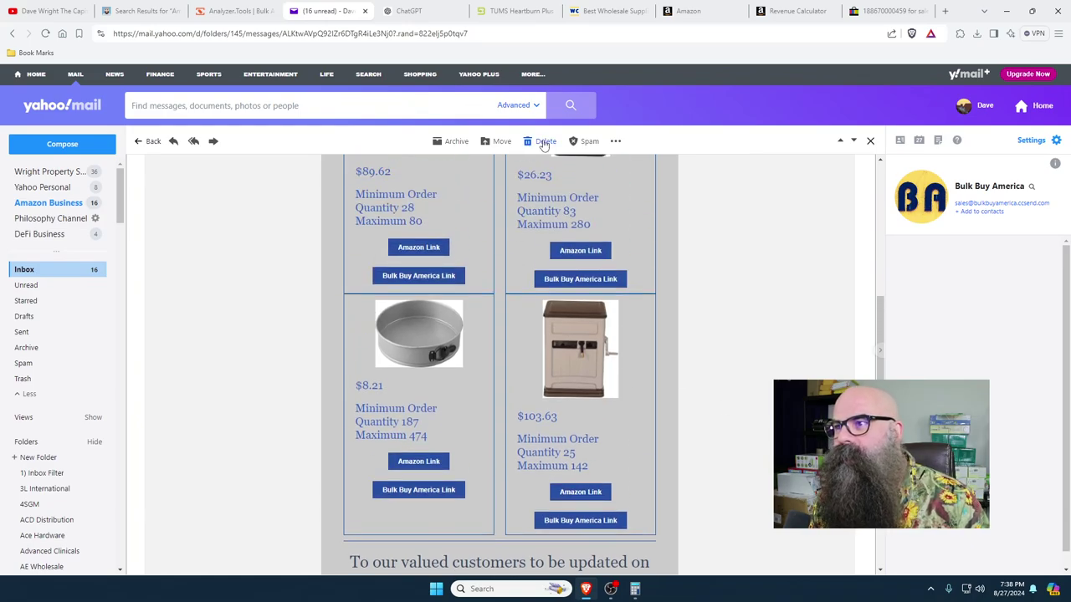
- Review the offers in the email with the YETI tumbler, drywall screws and white tarp, and delete that email
scroll(761, 426, "down", 4)
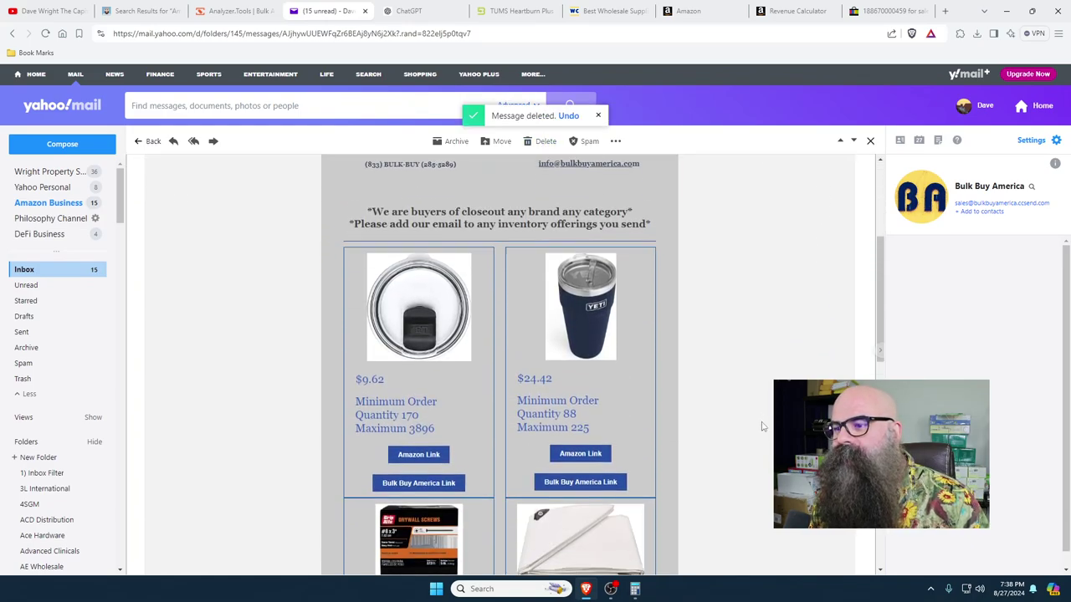
scroll(762, 426, "down", 1)
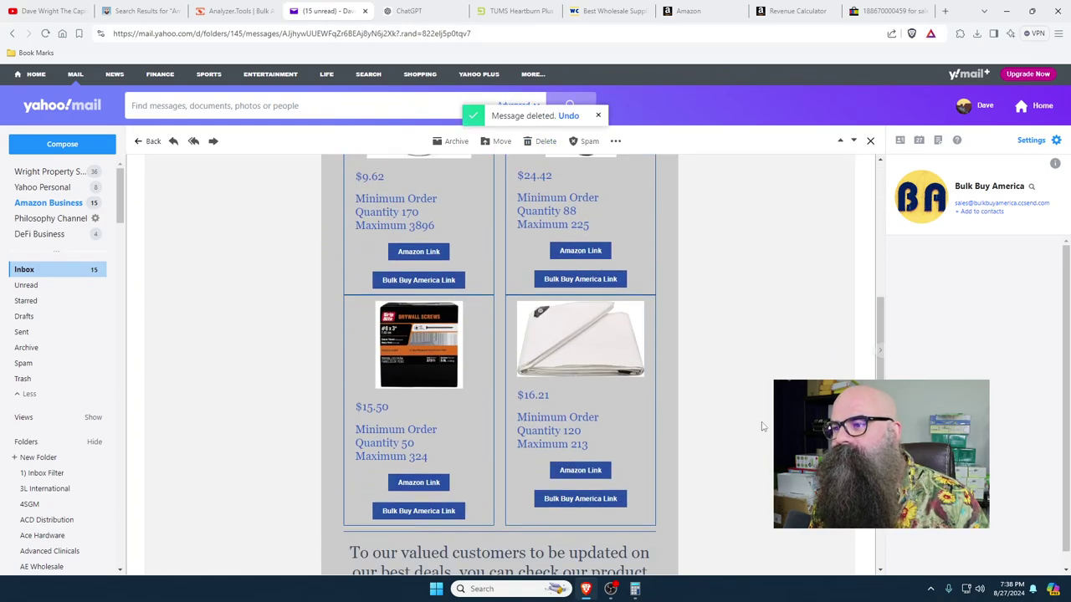
left_click(546, 140)
- Review and delete the email offering YETI mugs and can coolers and the one offering the $22.00 baby seat cover
scroll(770, 335, "down", 2)
scroll(773, 335, "down", 2)
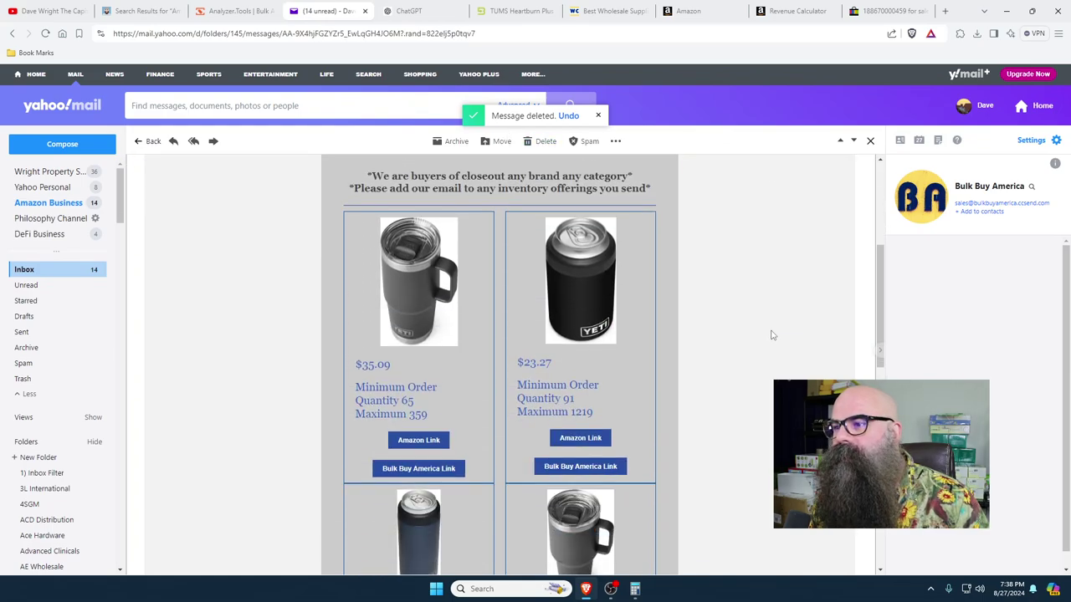
left_click(534, 143)
scroll(747, 386, "down", 3)
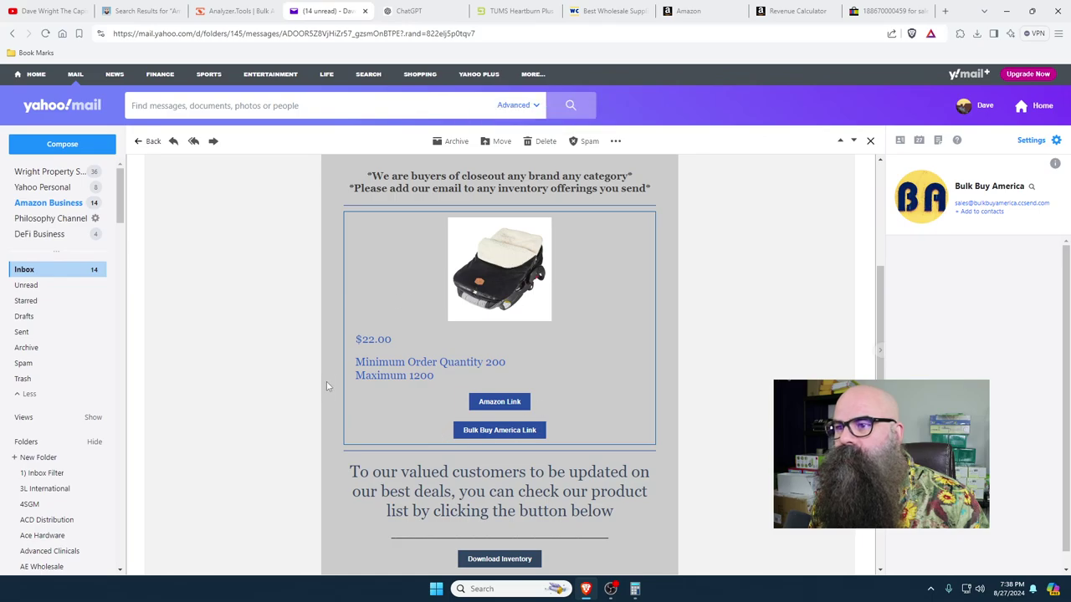
left_click(544, 142)
- Review the offers in the email with the $2.50 eyeliner, Vaseline soaps and easel two-pack, and delete that email
scroll(499, 360, "down", 2)
scroll(500, 360, "down", 1)
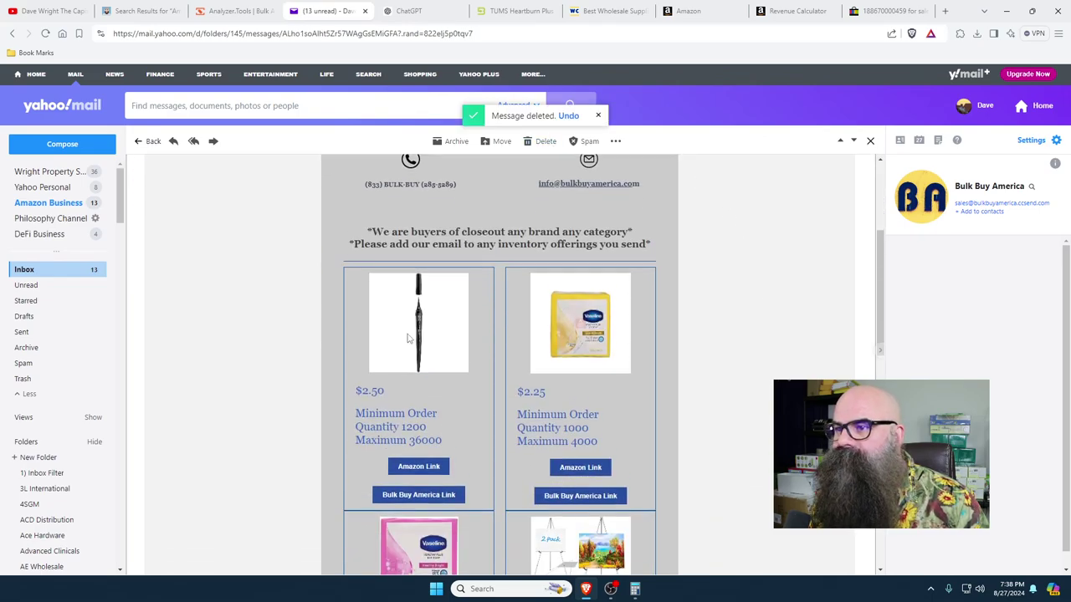
scroll(675, 388, "down", 1)
scroll(393, 455, "down", 1)
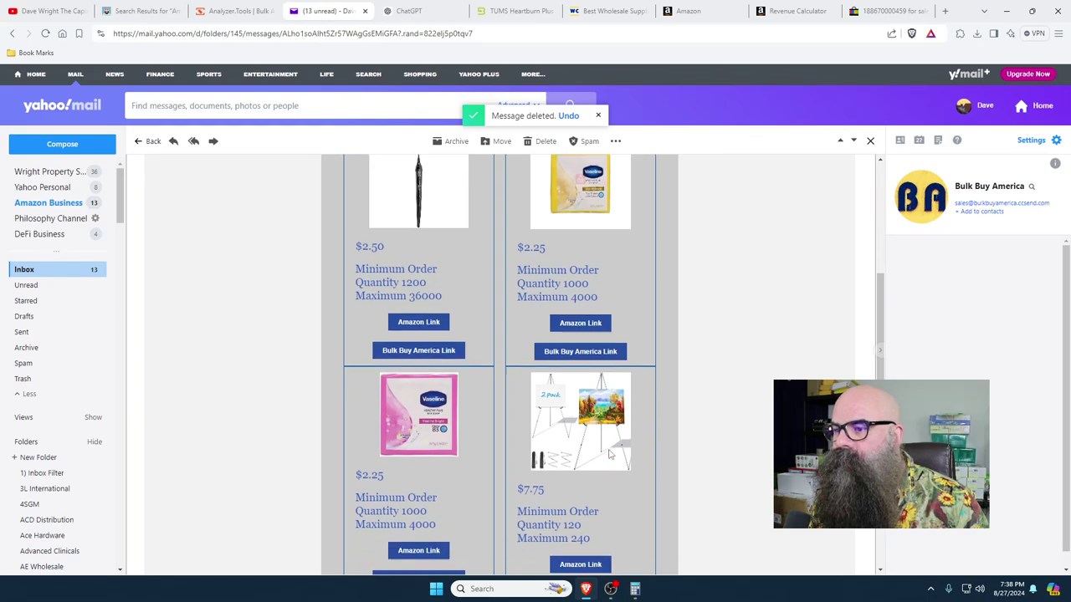
scroll(739, 459, "up", 2)
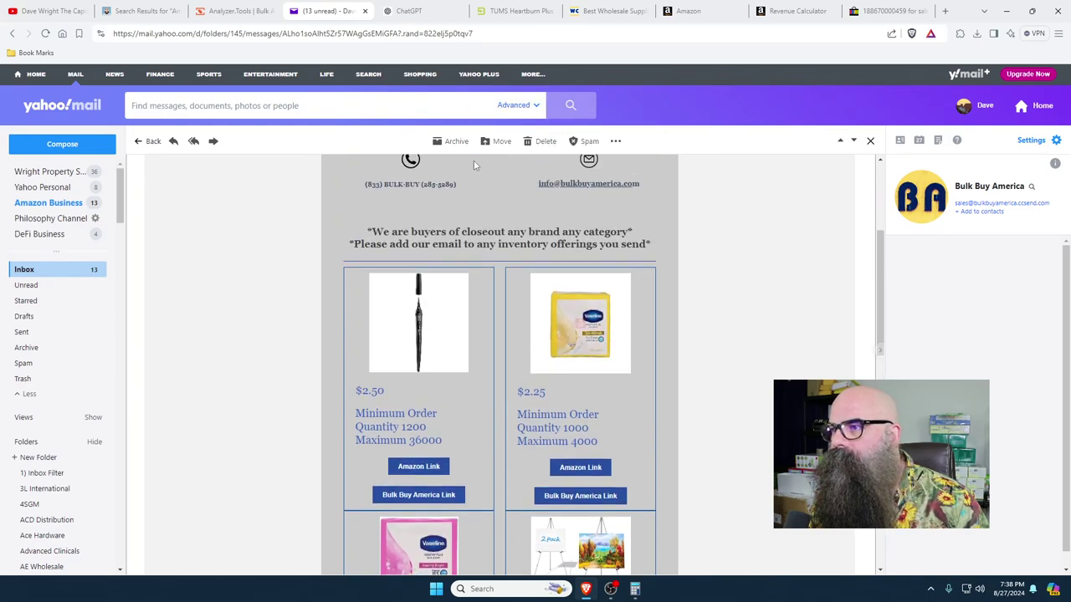
left_click(539, 141)
- Check the Amazon listing for the $18.95 Dymatize Super Mass Gainer, and delete the email offering it and the dinosaur mask
scroll(795, 358, "down", 3)
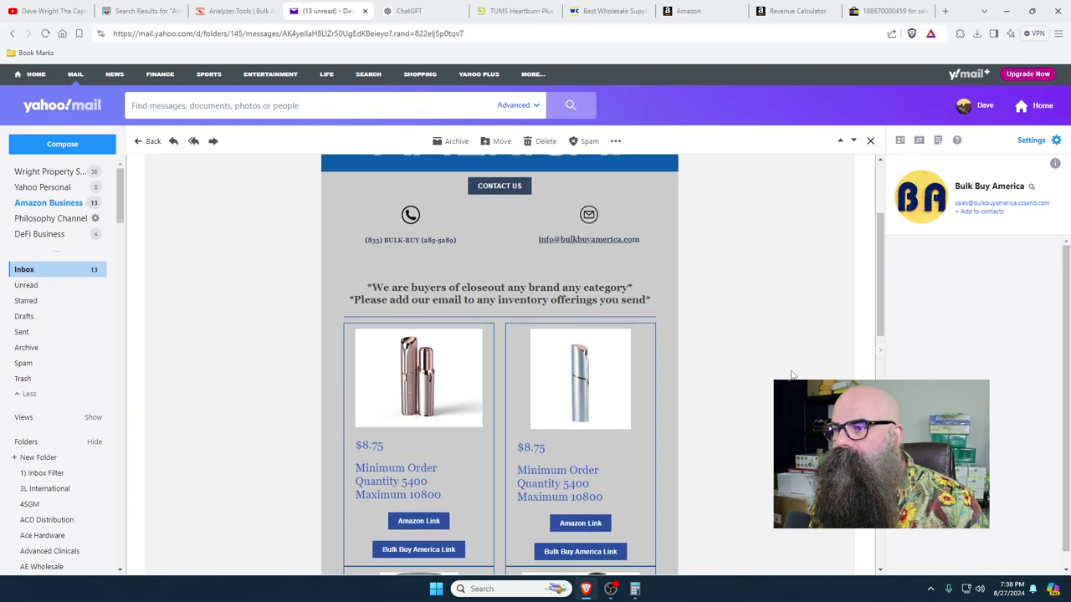
scroll(430, 315, "down", 3)
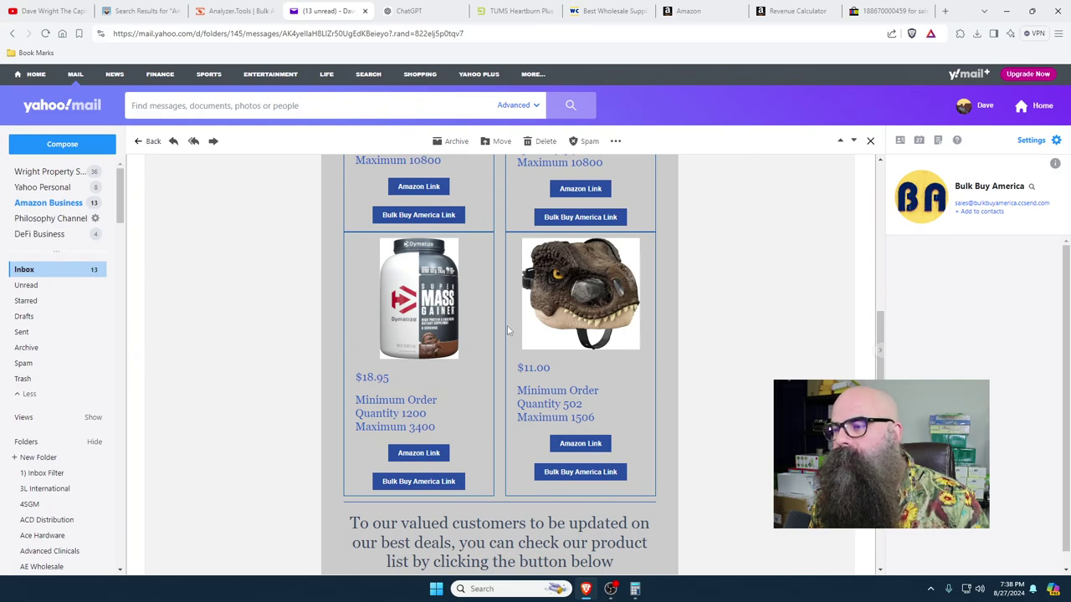
left_click(417, 456)
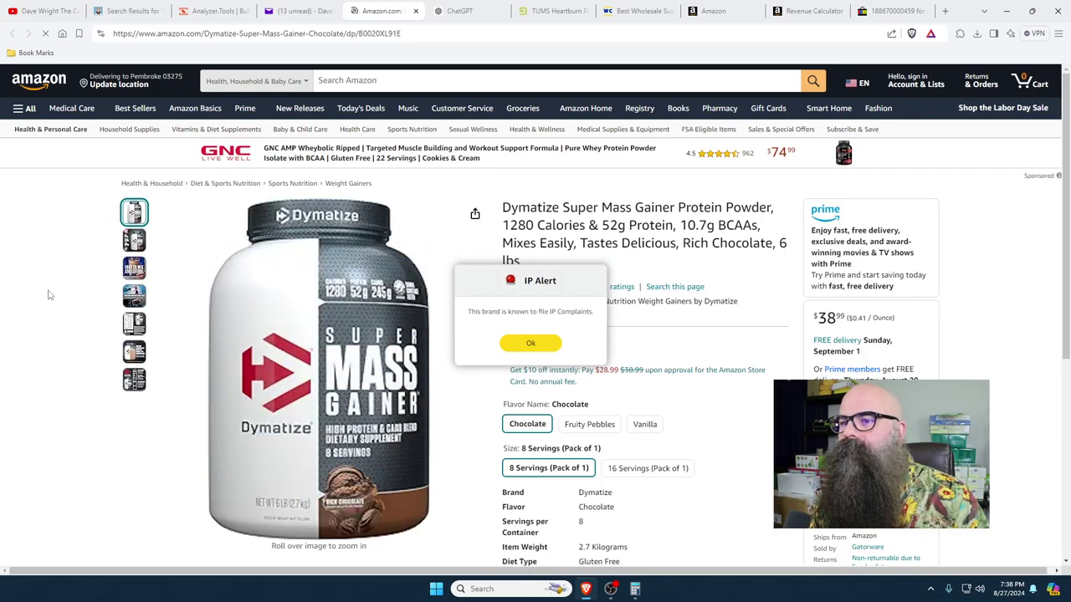
left_click(532, 343)
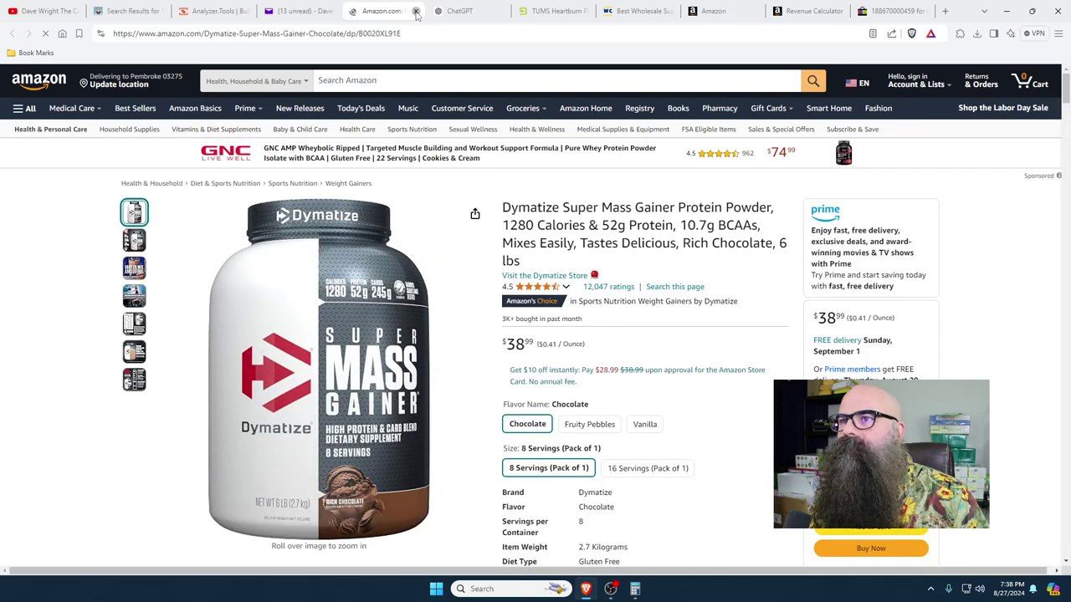
key("ctrl+w")
scroll(678, 363, "up", 2)
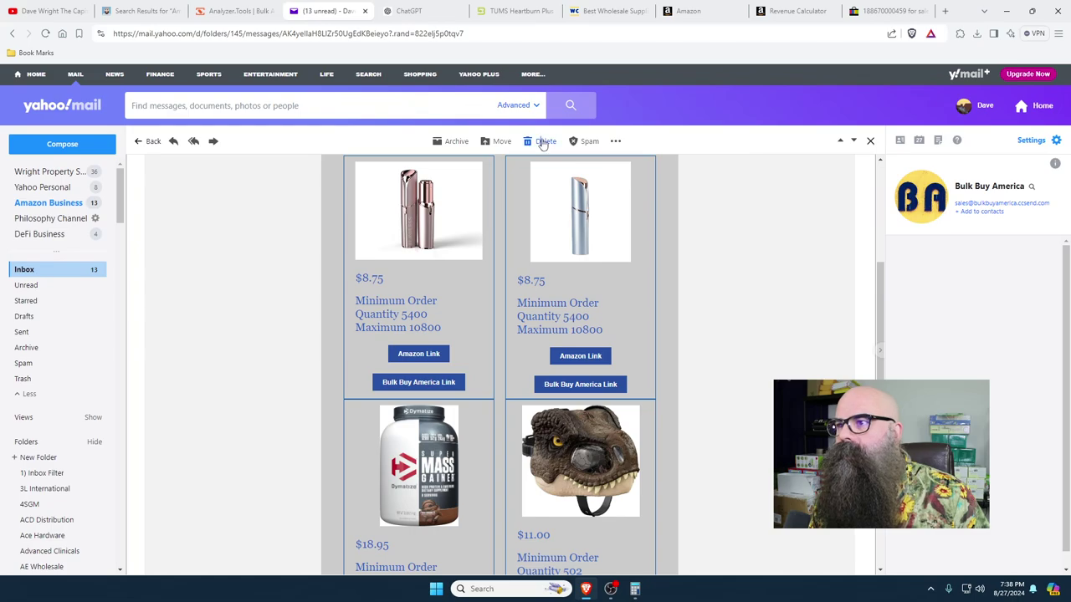
left_click(545, 140)
- Review the offers in the email with the $55.00 red juicer and $7.85 purple hair remover, and delete that email
scroll(502, 365, "down", 5)
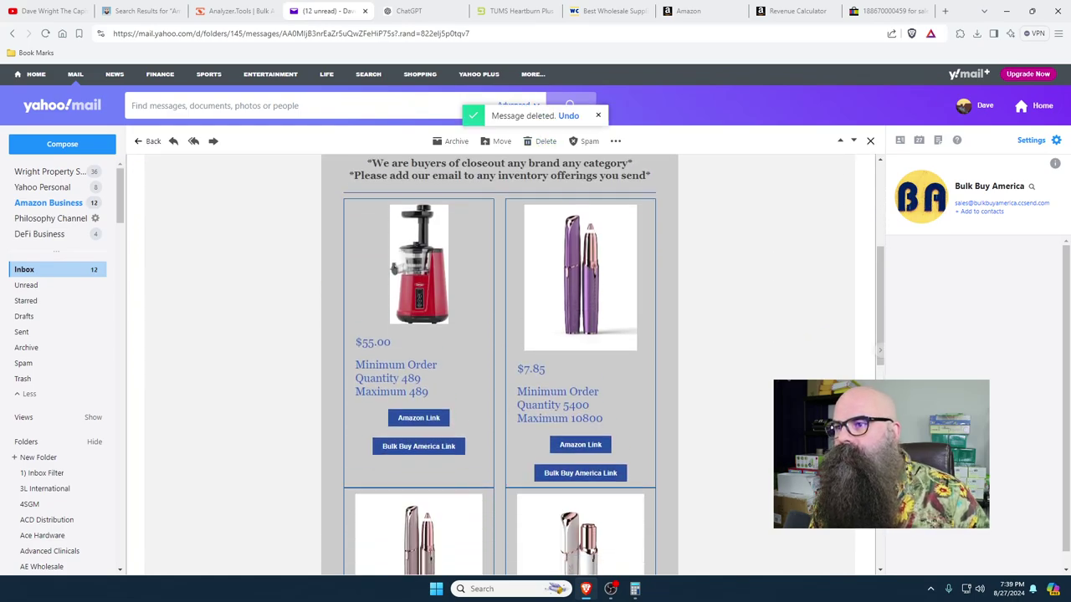
scroll(499, 365, "up", 3)
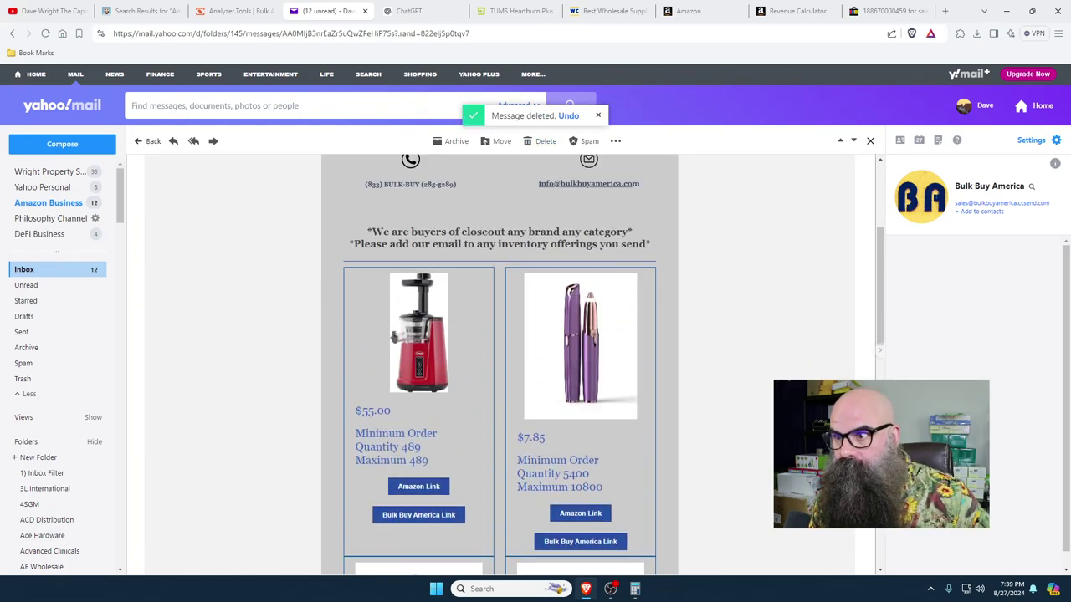
left_click(549, 142)
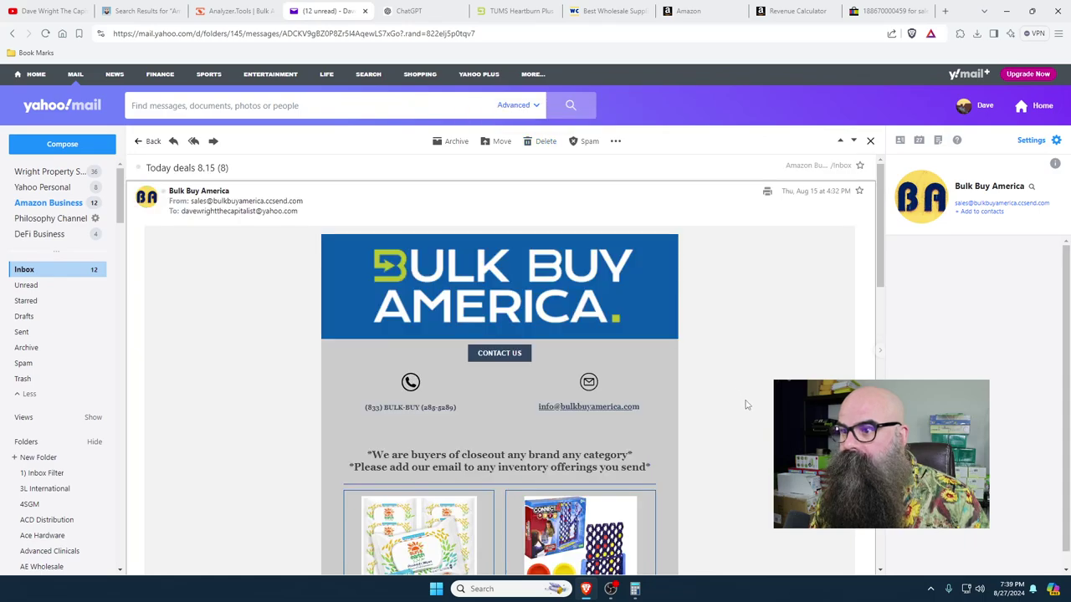
- Examine the Amazon sales estimates and price history of the $6.95 Connect 4 Spin game, and delete the email offering it
scroll(744, 401, "down", 5)
scroll(673, 348, "up", 1)
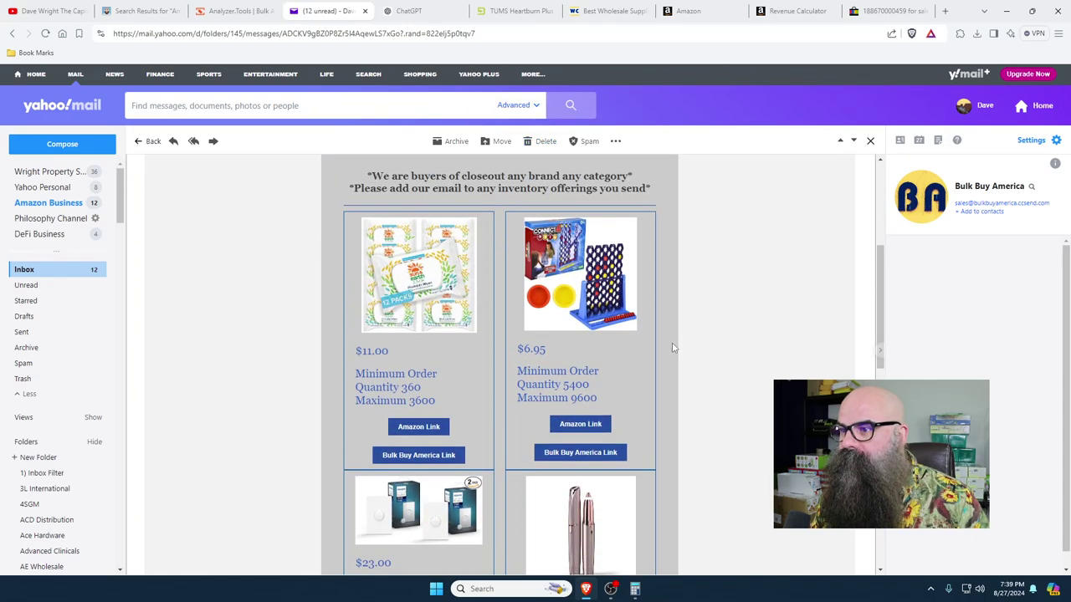
scroll(744, 461, "down", 3)
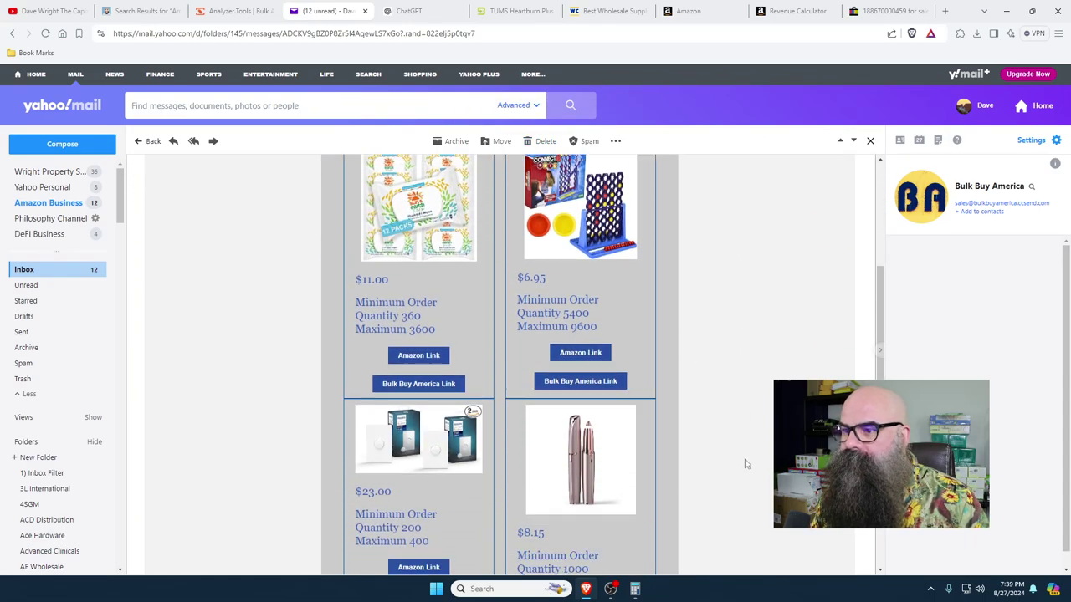
scroll(617, 410, "up", 4)
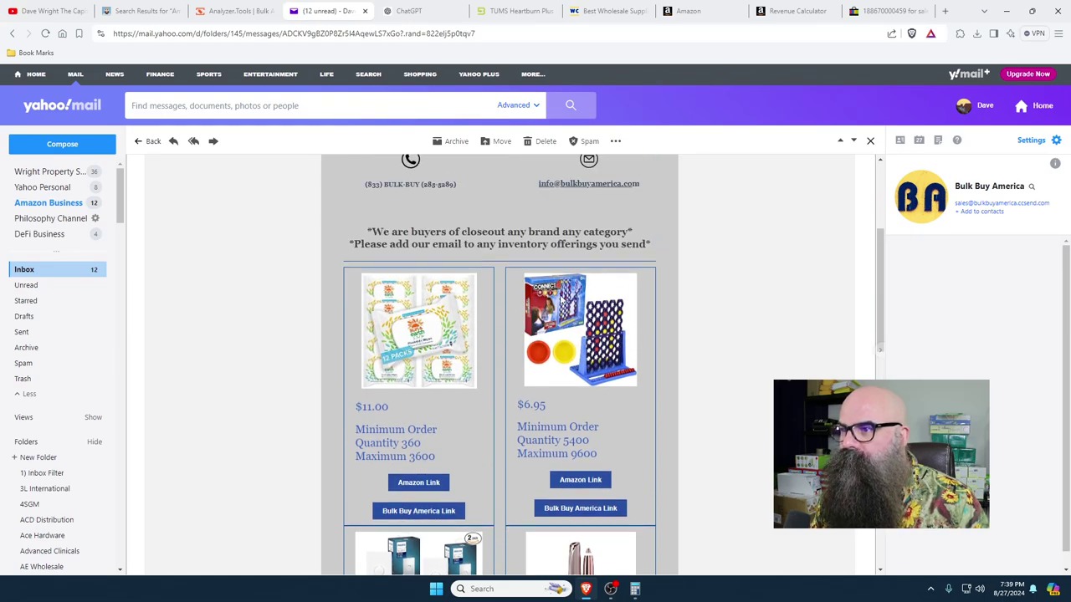
left_click(572, 482)
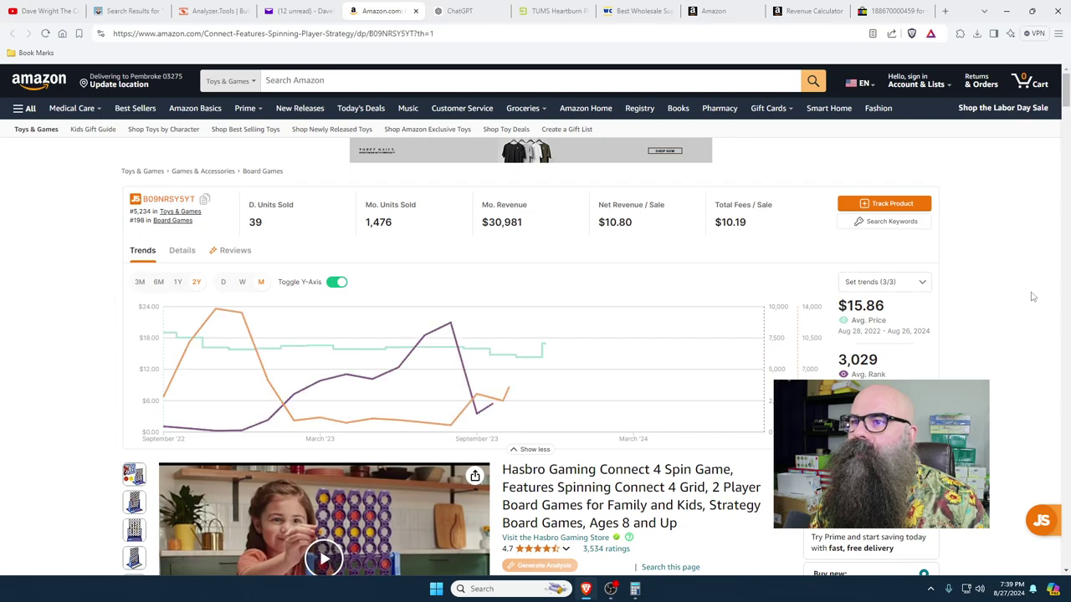
scroll(1069, 363, "down", 4)
scroll(1068, 363, "down", 4)
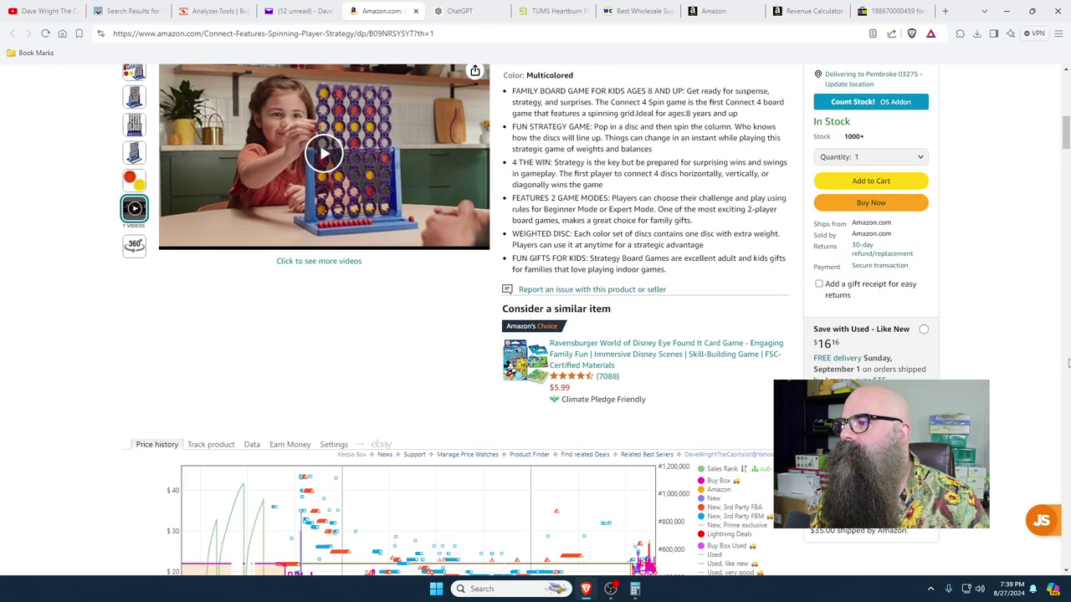
scroll(1003, 343, "down", 3)
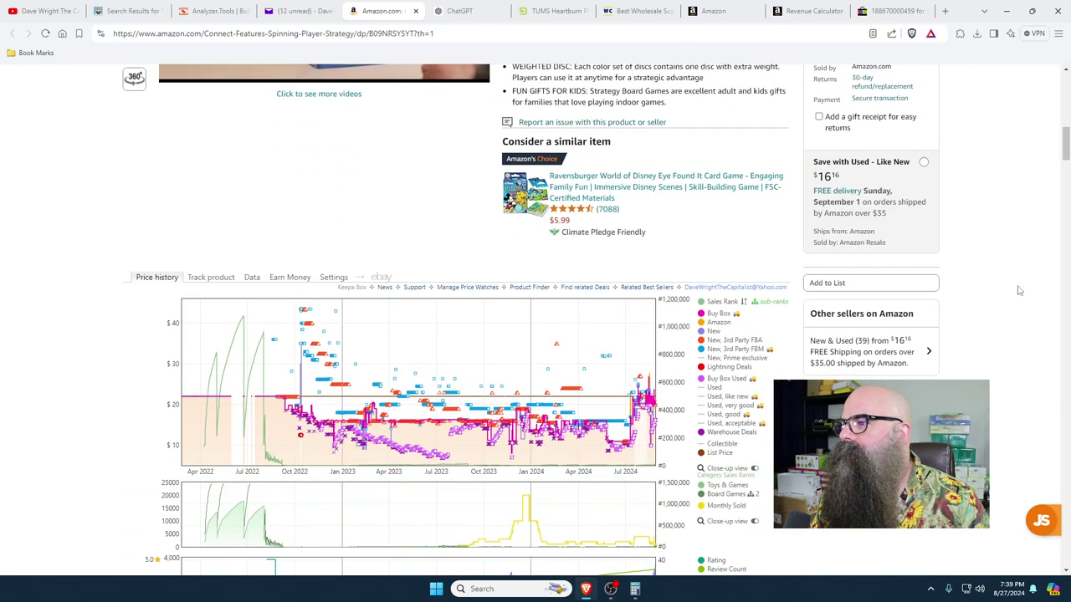
scroll(949, 289, "up", 3)
left_click(417, 12)
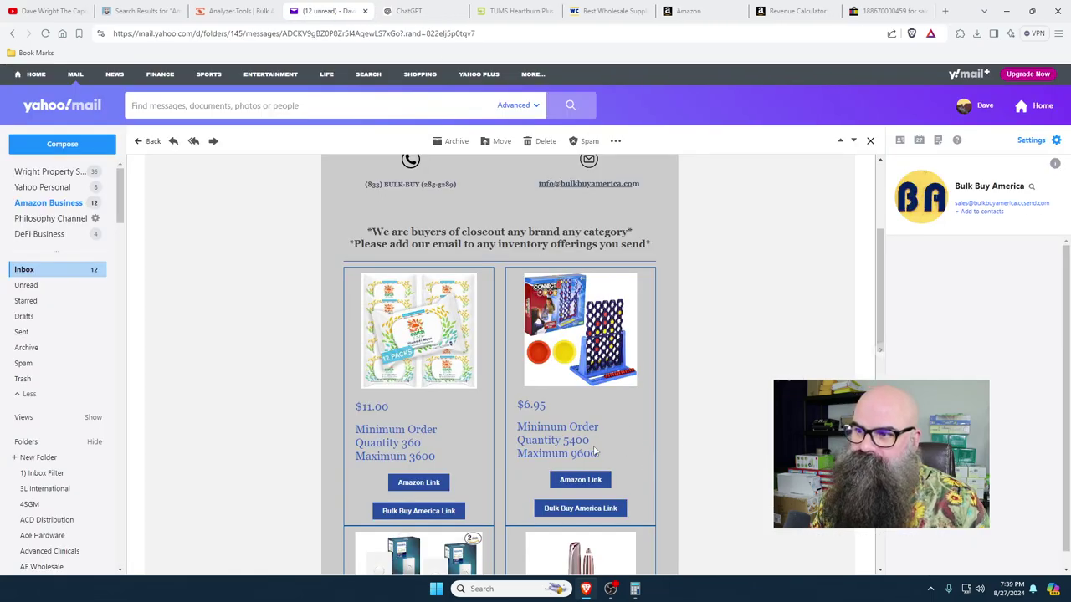
left_click(545, 142)
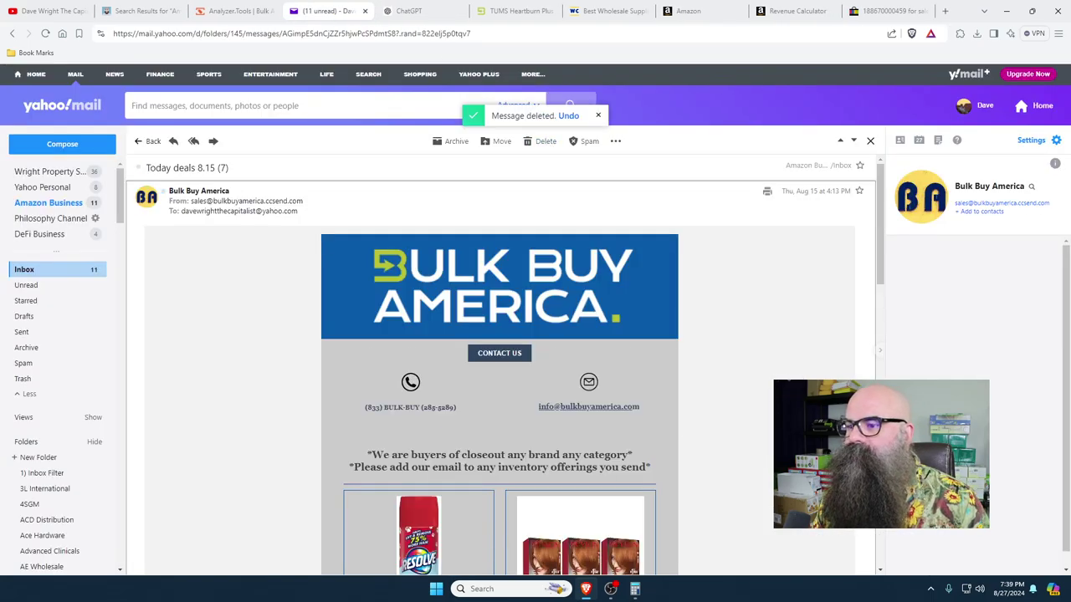
- Review and delete the email offering Resolve and Lysol sprays and the one offering ChapSticks and $142.50 juicers
scroll(601, 251, "down", 6)
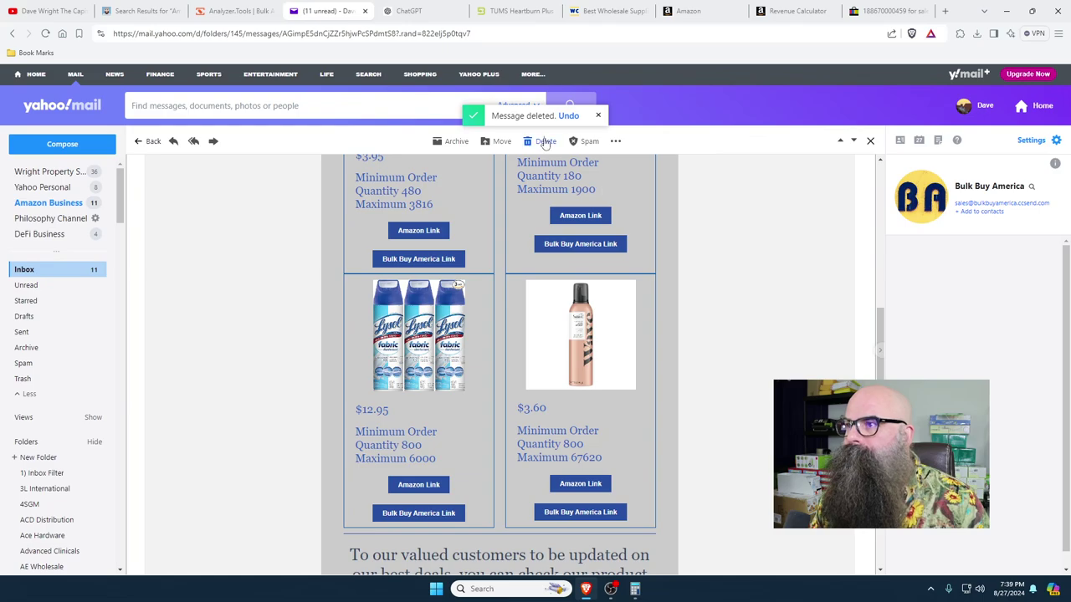
left_click(546, 141)
scroll(740, 382, "down", 5)
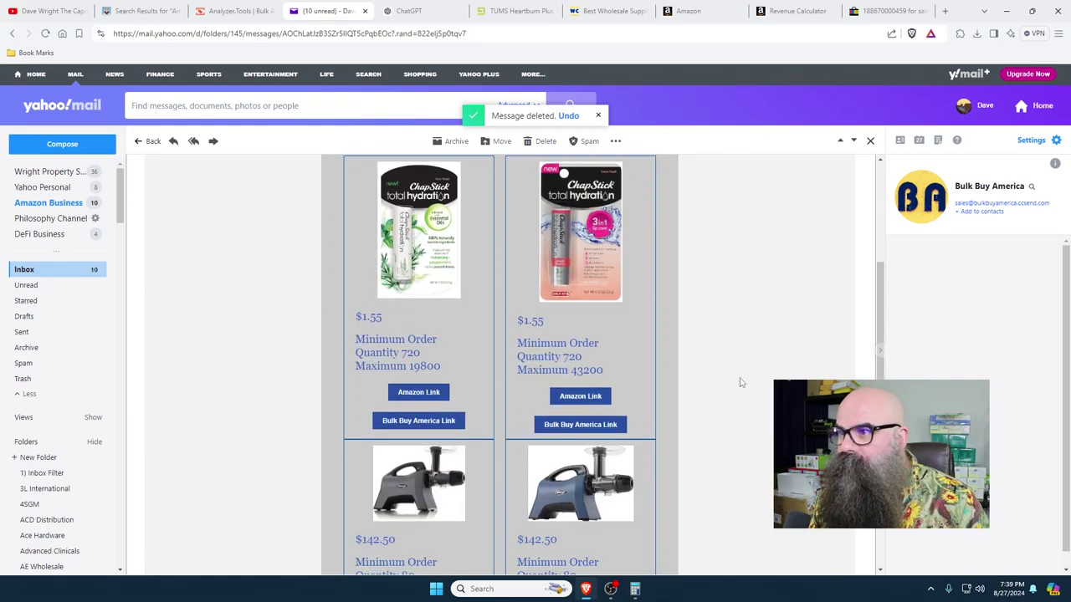
scroll(740, 382, "down", 3)
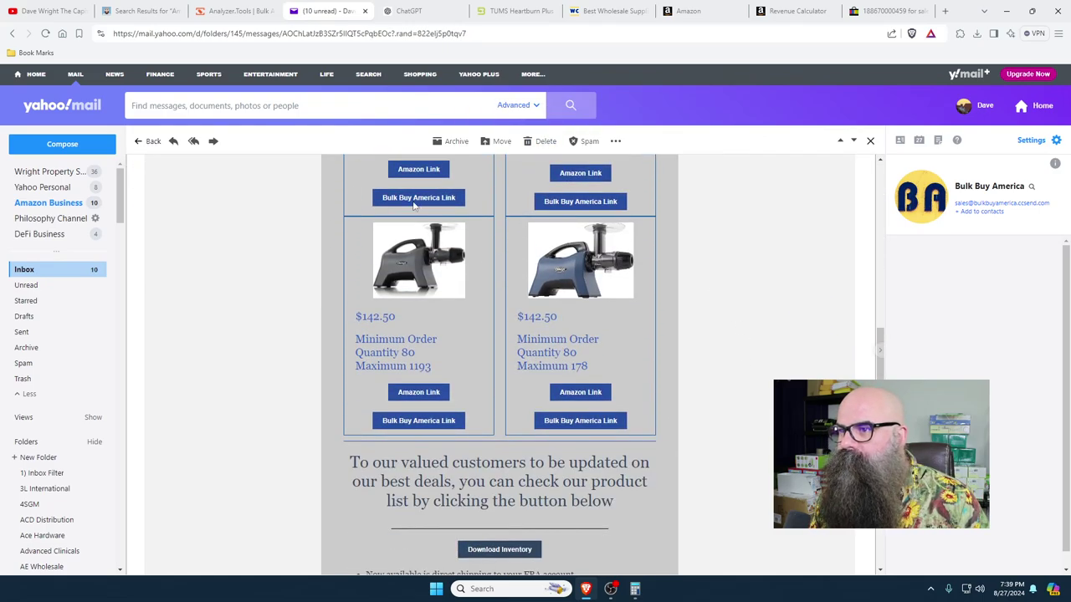
left_click(535, 142)
- Review the offers in the email with the $695.00 phone, Nivea creme and Versed jars, and delete that email
scroll(506, 365, "down", 1)
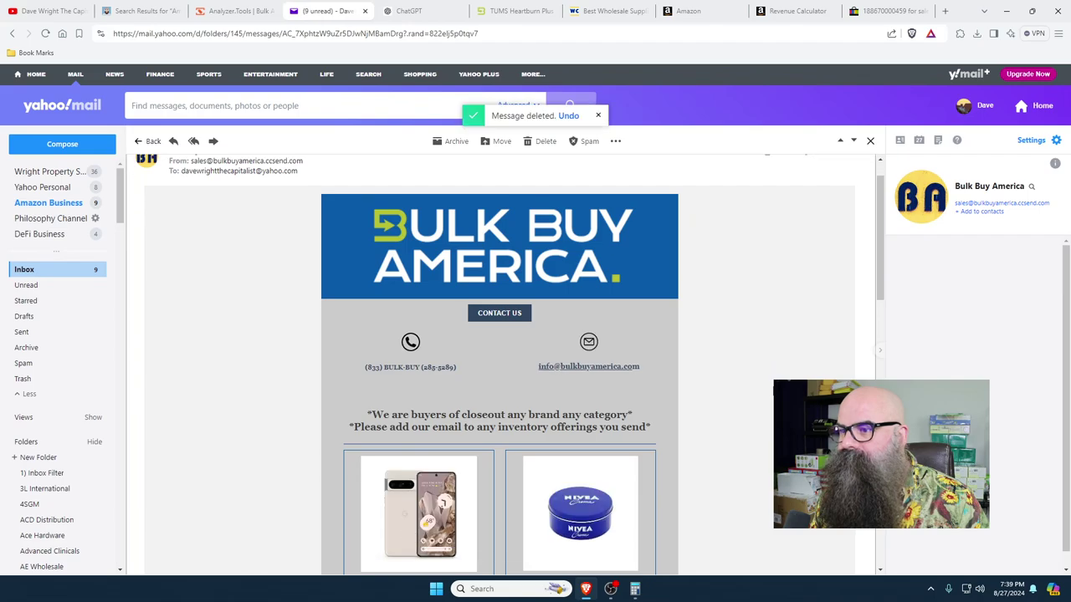
scroll(506, 365, "down", 4)
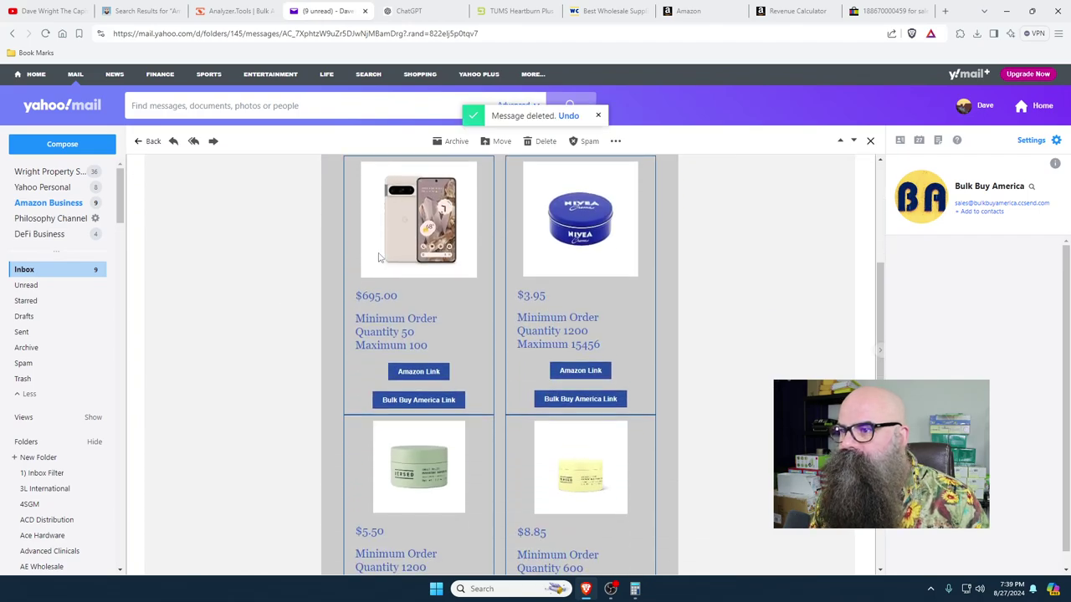
scroll(618, 473, "down", 2)
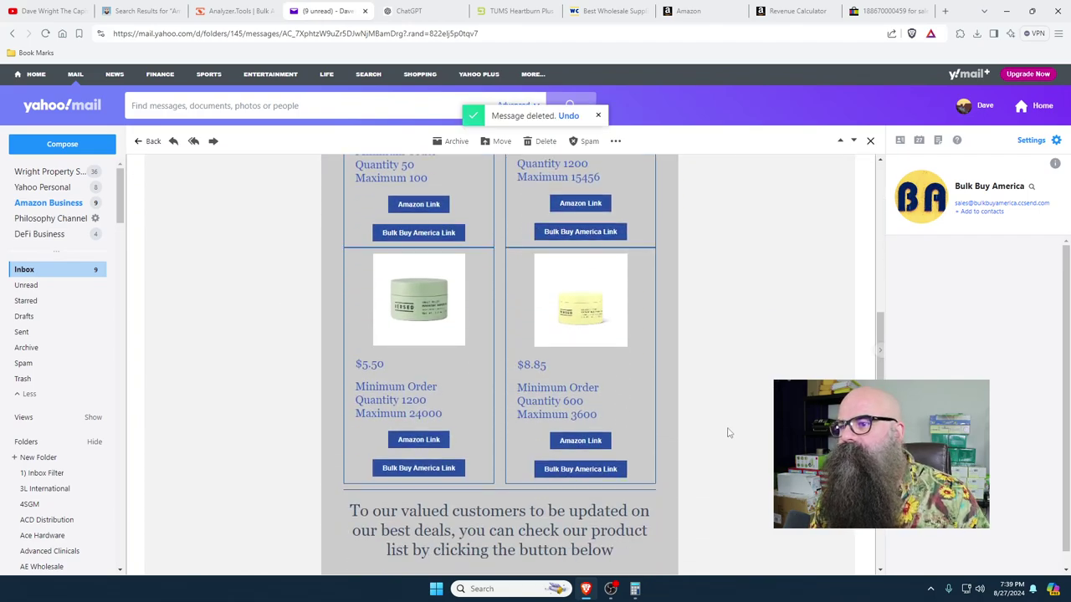
scroll(708, 382, "up", 2)
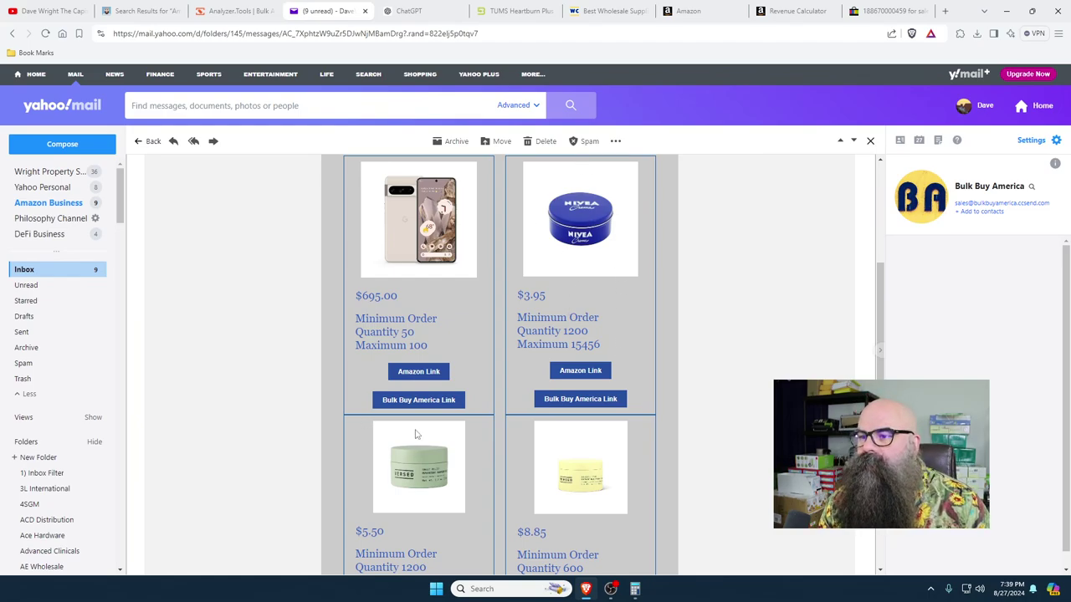
scroll(388, 374, "down", 2)
left_click(544, 143)
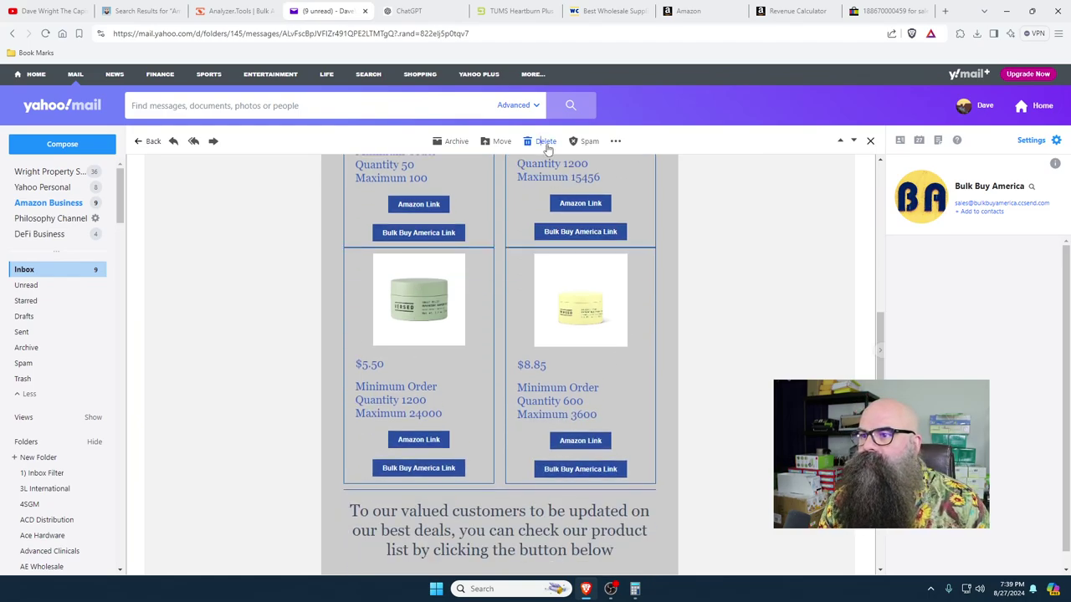
- Review the offers in the email with the Vitamin Code Raw Zinc, gluten-free snacks and $475.00 phone, and delete that email
scroll(730, 401, "down", 3)
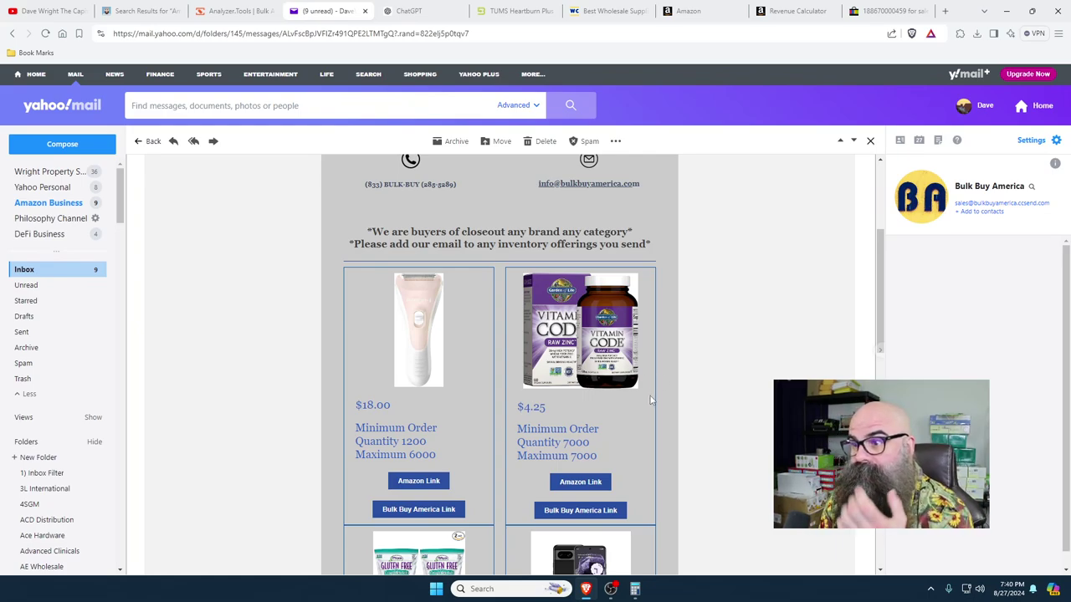
scroll(747, 358, "down", 3)
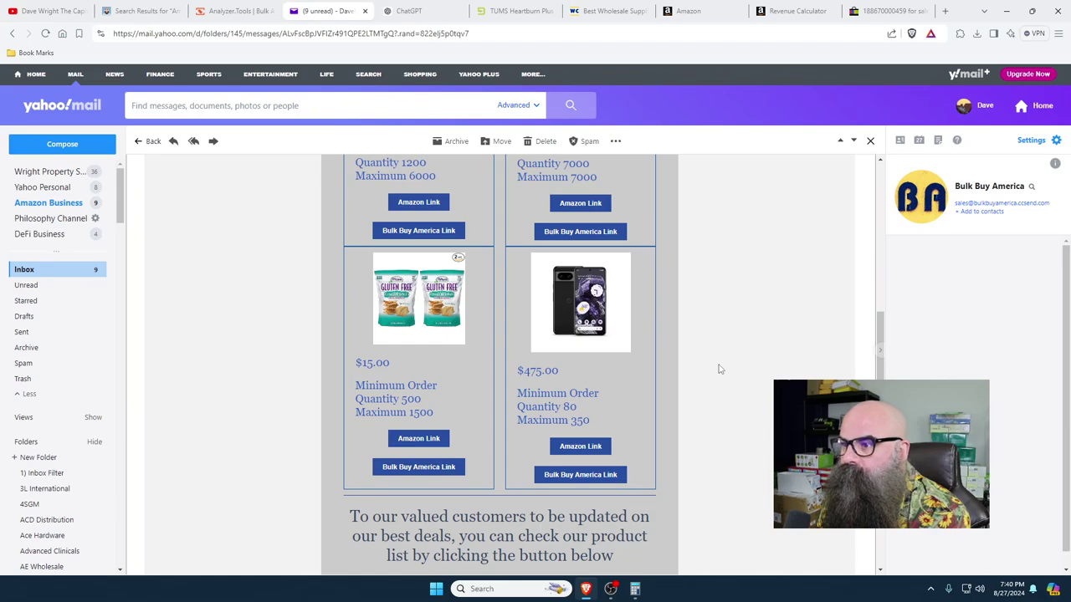
scroll(719, 369, "down", 3)
scroll(718, 368, "up", 2)
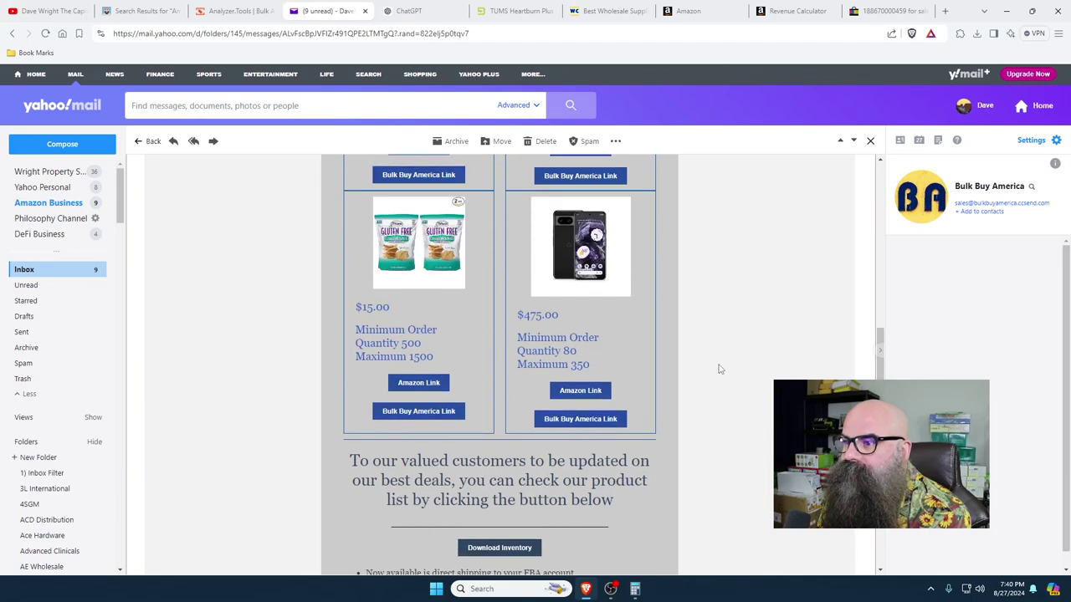
left_click(544, 142)
- Review the offers in the email with the $110.00 knife, $4.00 candy, Dial soap and Honest bottle, and delete that email
scroll(768, 342, "down", 5)
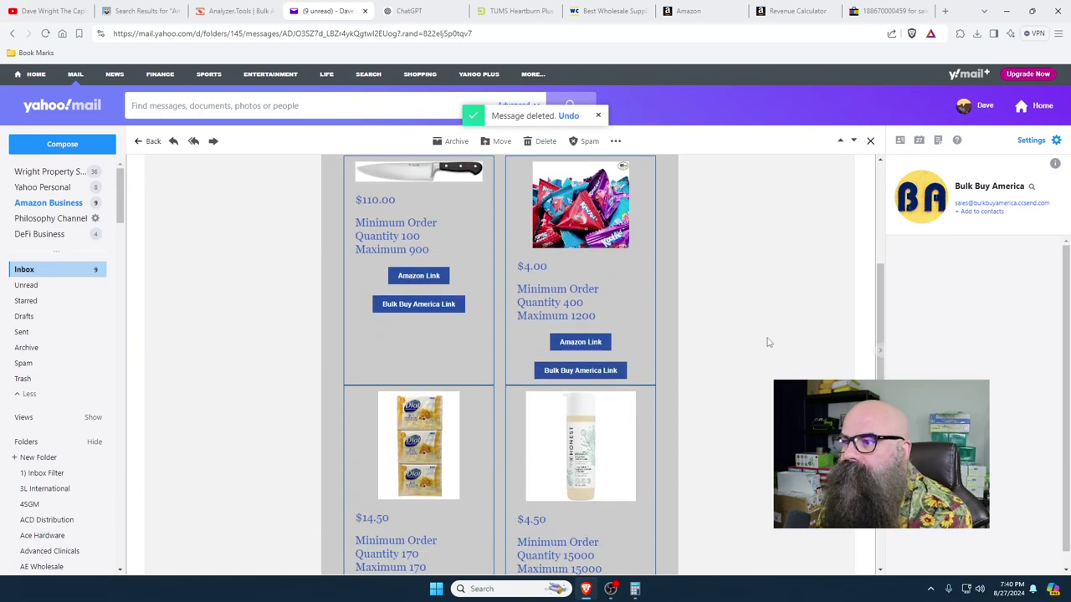
scroll(786, 307, "up", 1)
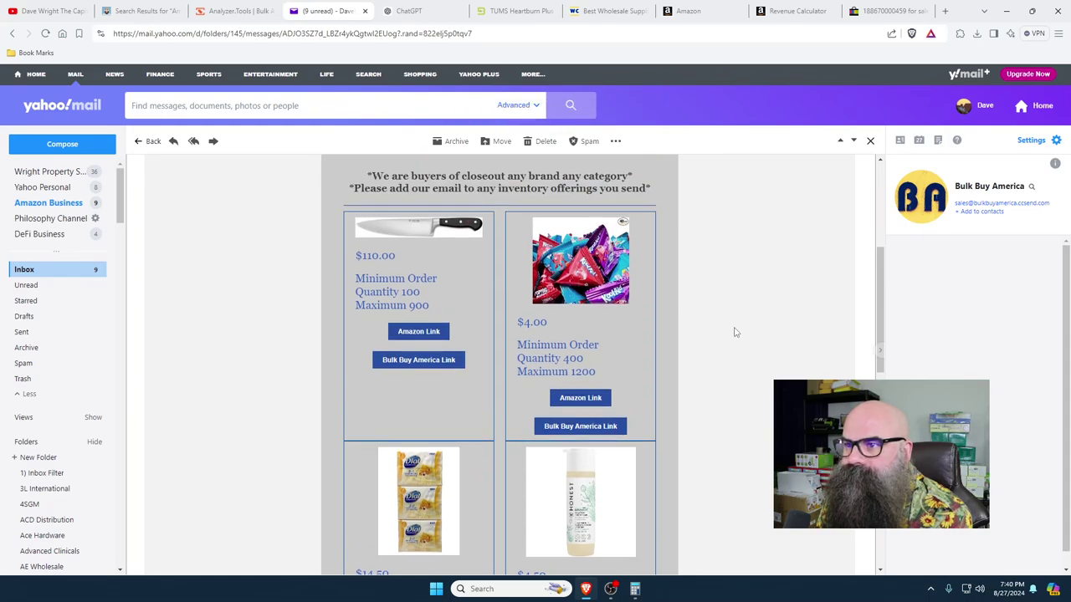
scroll(734, 331, "down", 4)
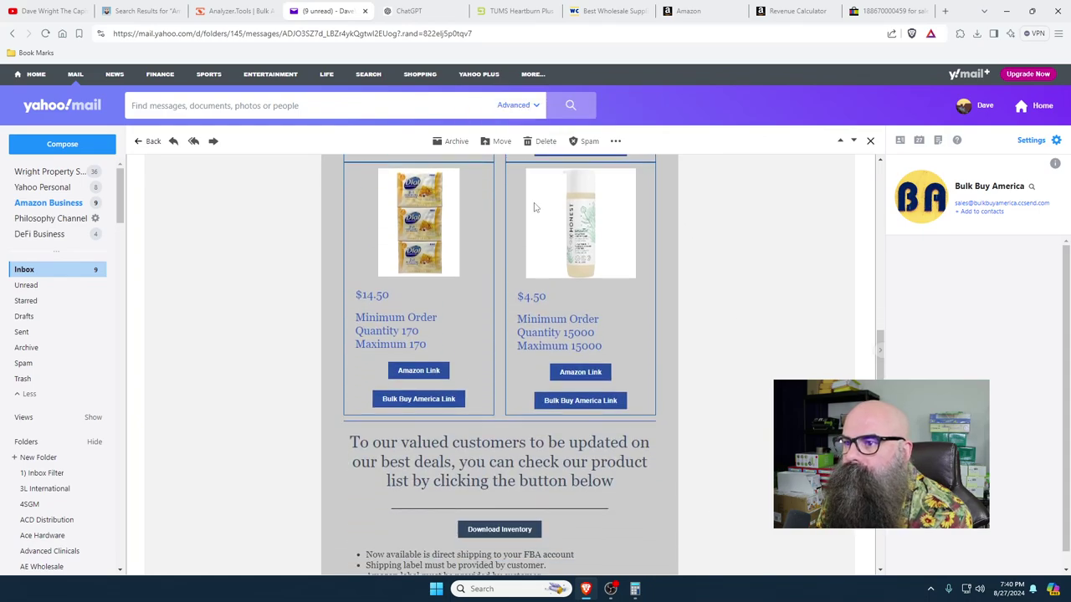
left_click(544, 141)
- Review the offers in the email with the $6.50 stylus pen and $179.95 headset, and delete that email
scroll(716, 417, "down", 1)
scroll(716, 420, "down", 7)
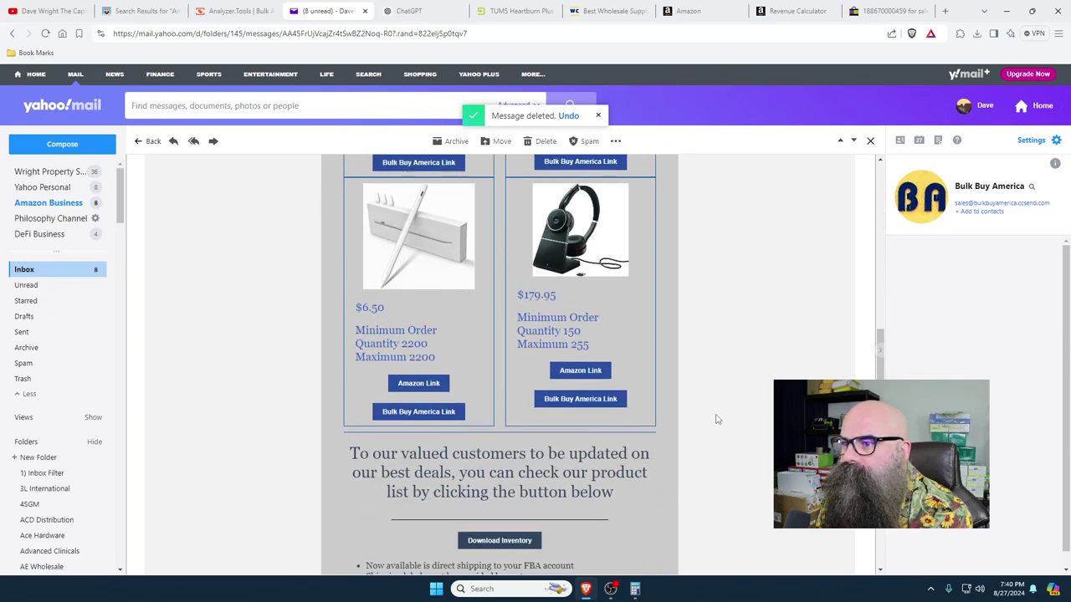
scroll(717, 419, "up", 4)
left_click(543, 148)
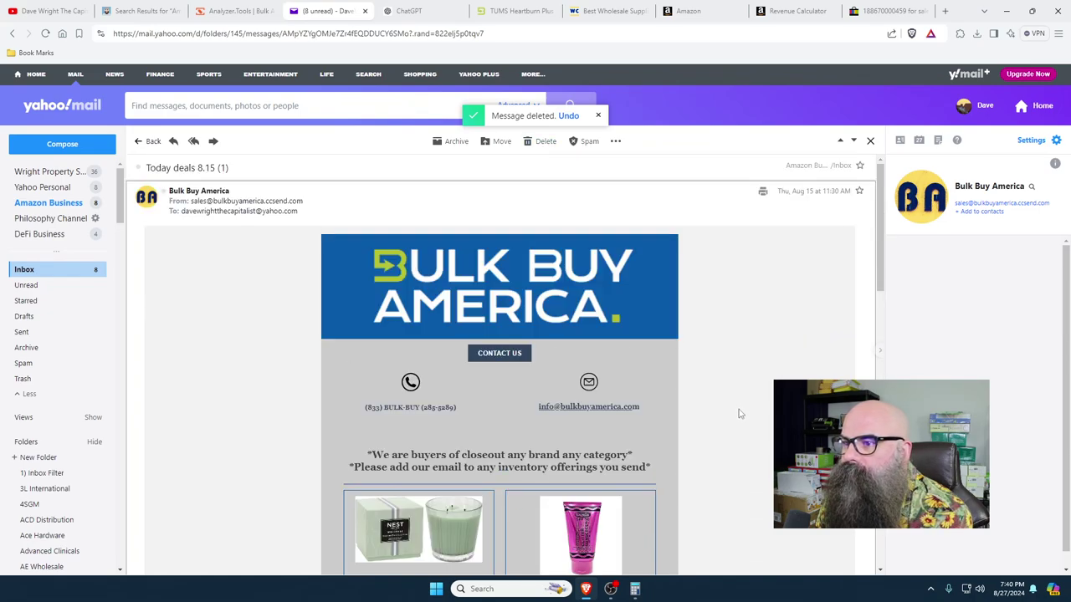
- Review the offers in the email with the NEST candle, $5.95 pink tube and $18.50 YETI tumbler, and delete that email
scroll(737, 411, "down", 8)
scroll(739, 414, "down", 2)
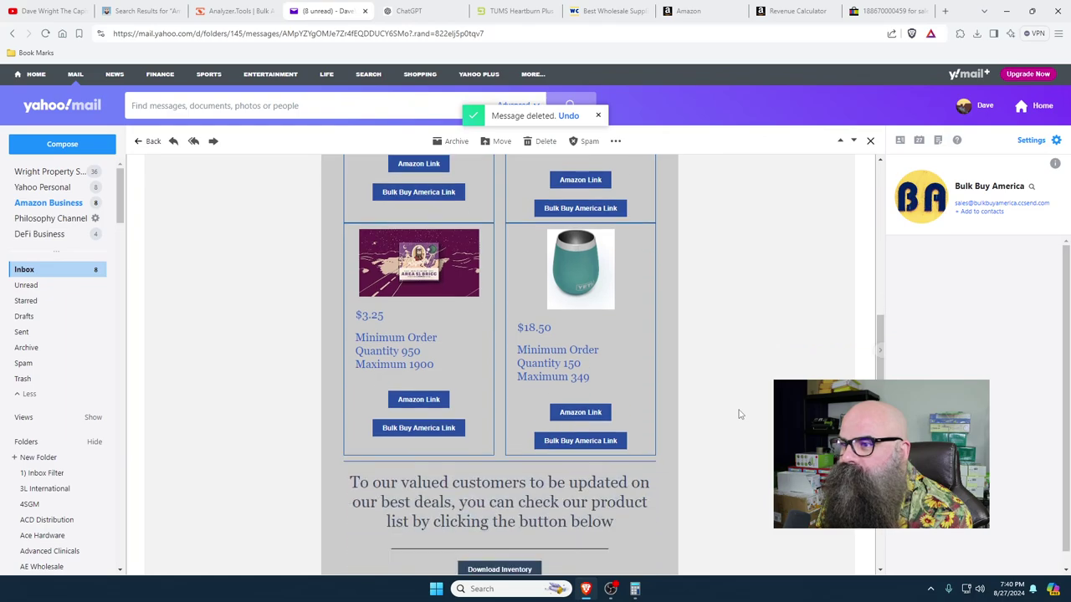
scroll(620, 278, "up", 4)
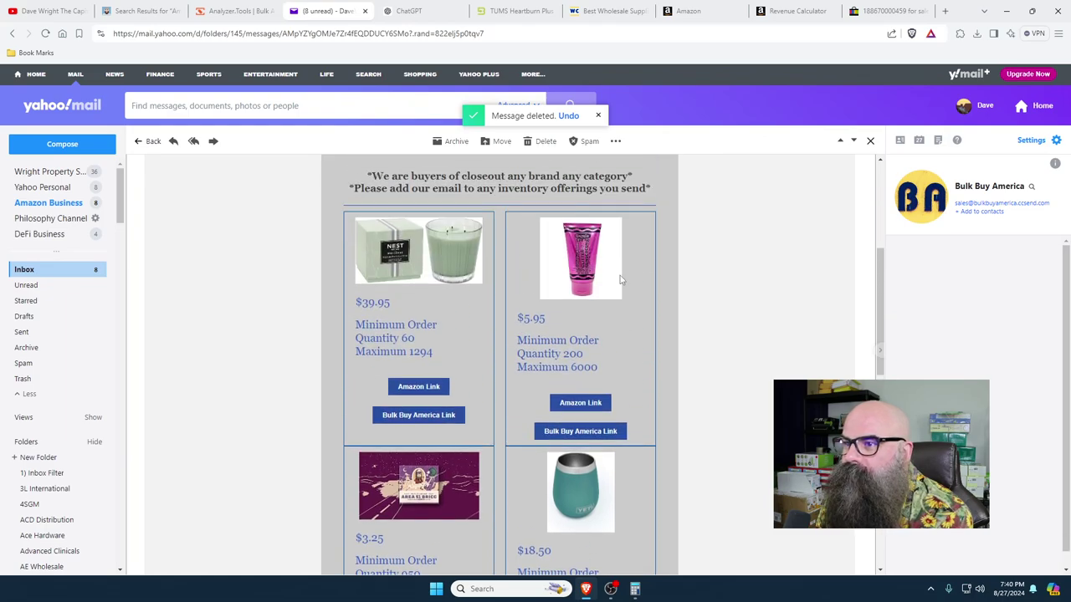
left_click(537, 141)
- Look through the "8.15 Updated Product Inventory List" email and delete it
scroll(500, 360, "down", 3)
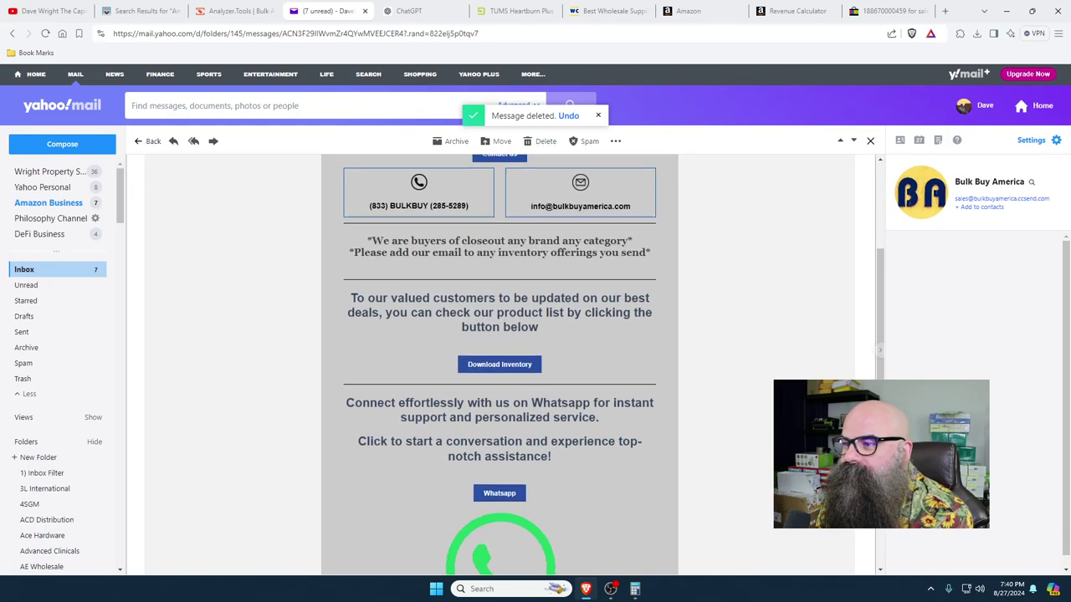
scroll(607, 218, "up", 3)
left_click(548, 144)
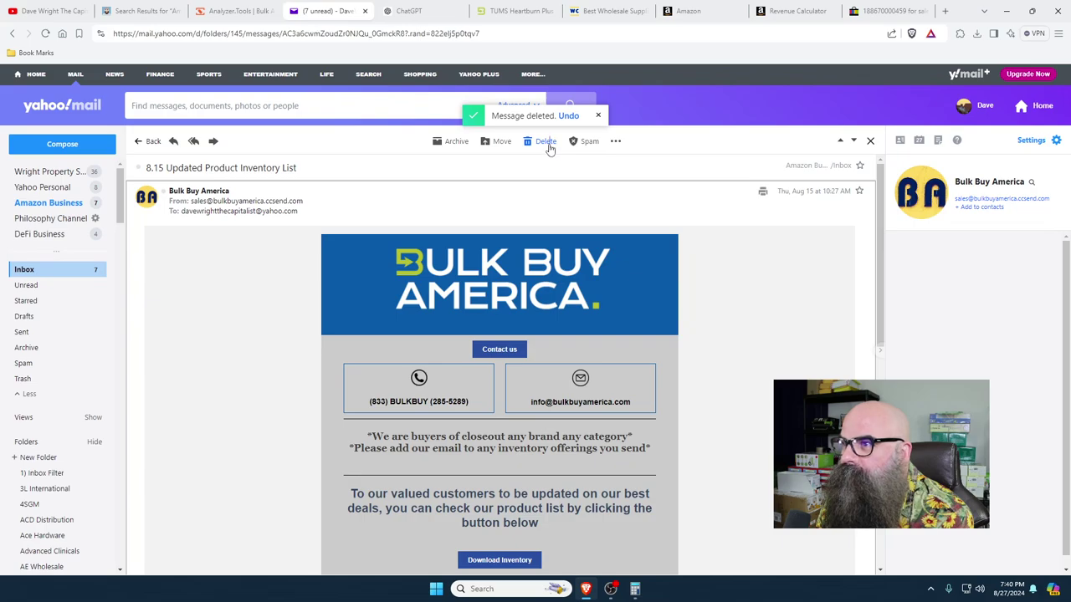
- Review the offer in the email with the $10.00 NARS lip pencil, and delete that email
scroll(757, 375, "down", 3)
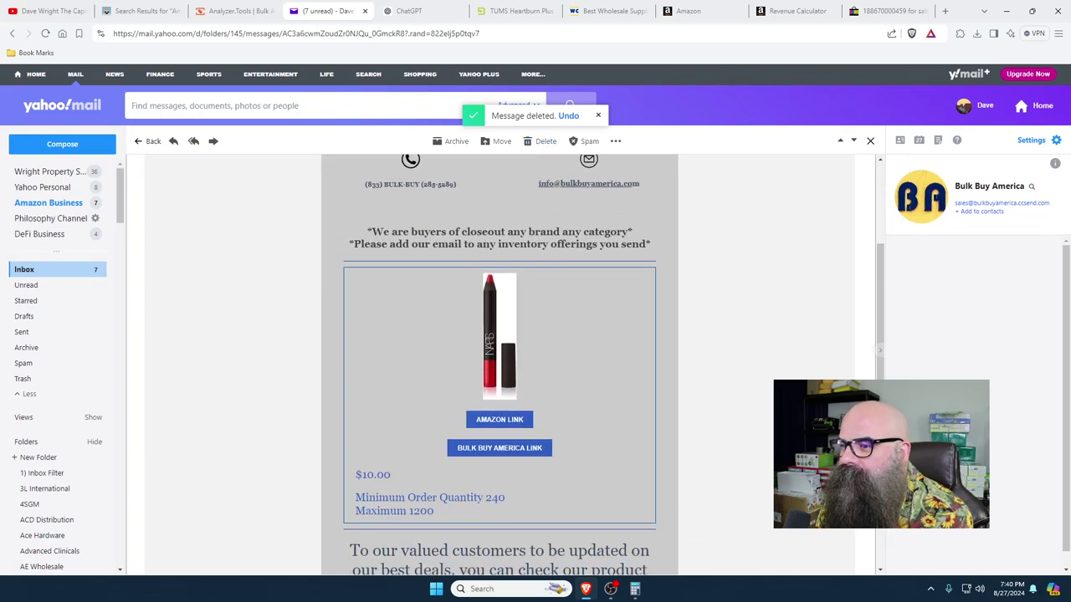
scroll(500, 360, "down", 1)
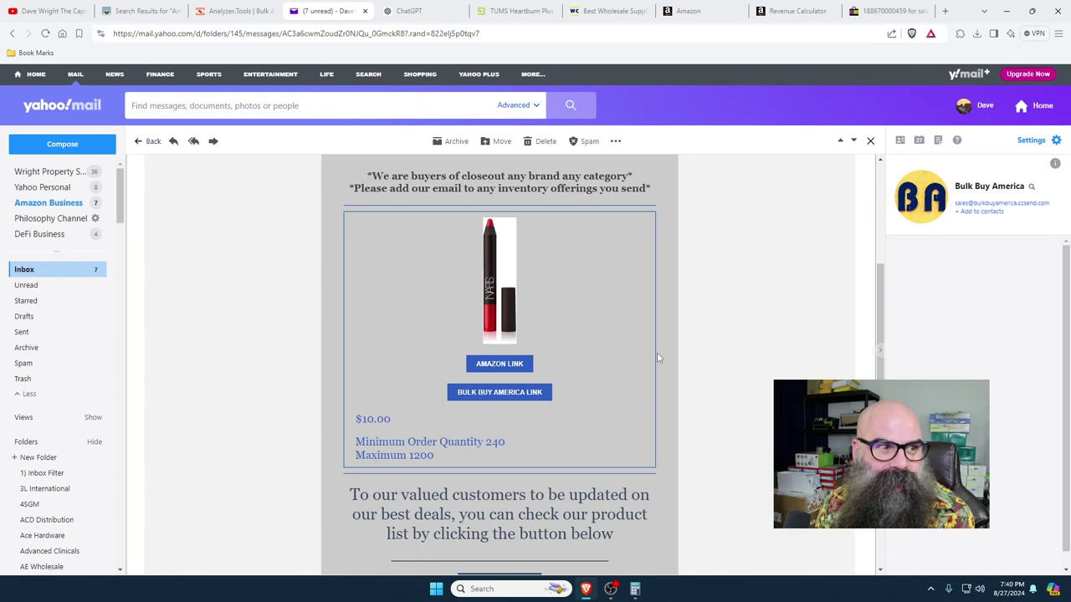
left_click(537, 142)
- Review the offers in the email with the $42.00 and $84.00 NEST candles, and delete that email
scroll(764, 322, "down", 3)
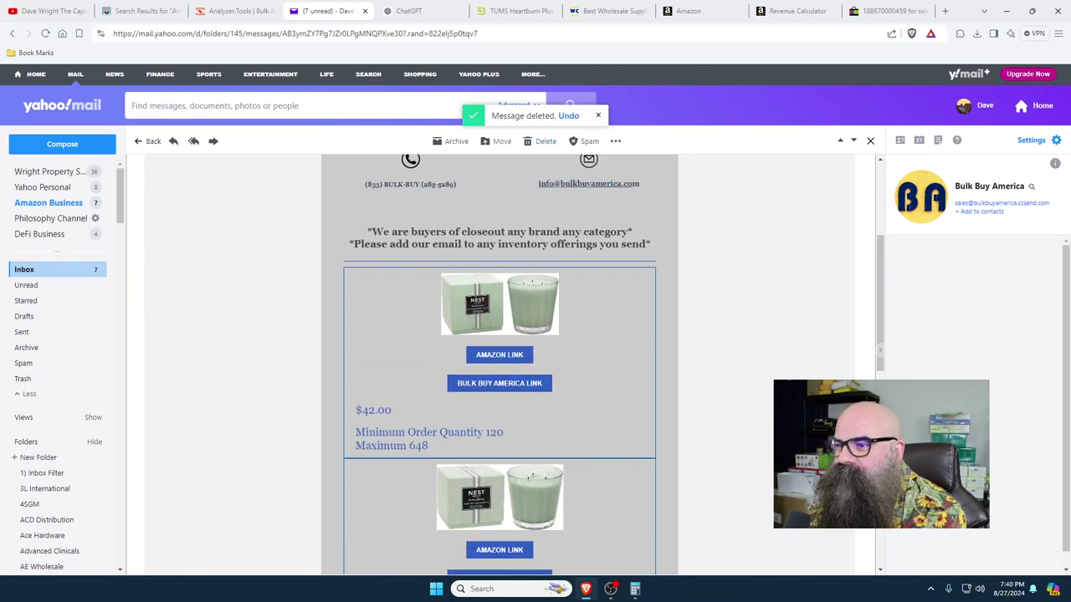
scroll(588, 189, "down", 4)
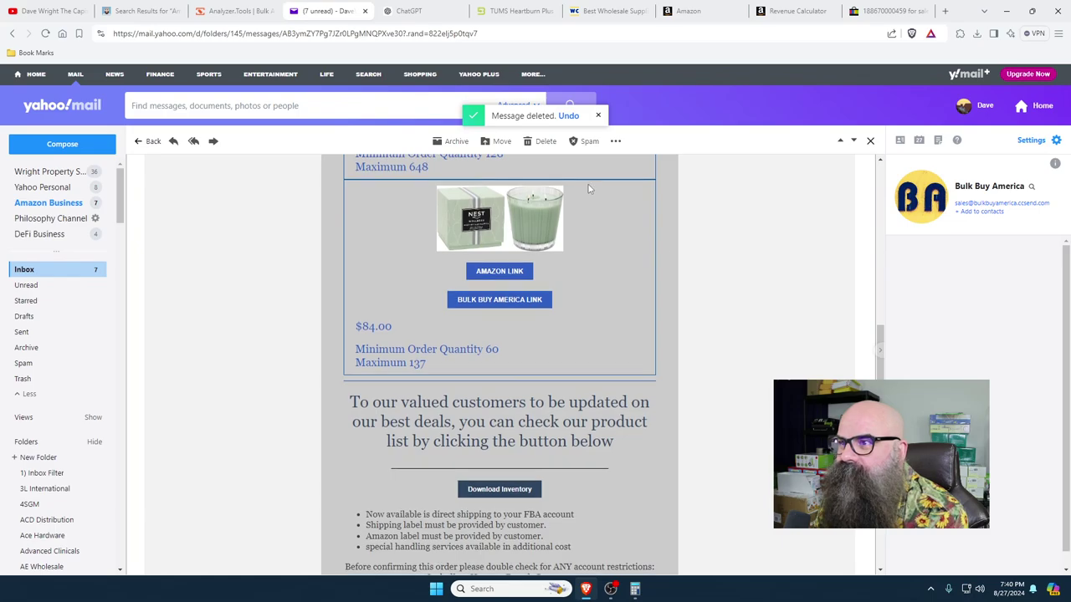
left_click(544, 140)
- Review the offer in the email with the $26.95 L'Oréal Revitalift cream, and delete that email
scroll(499, 365, "down", 2)
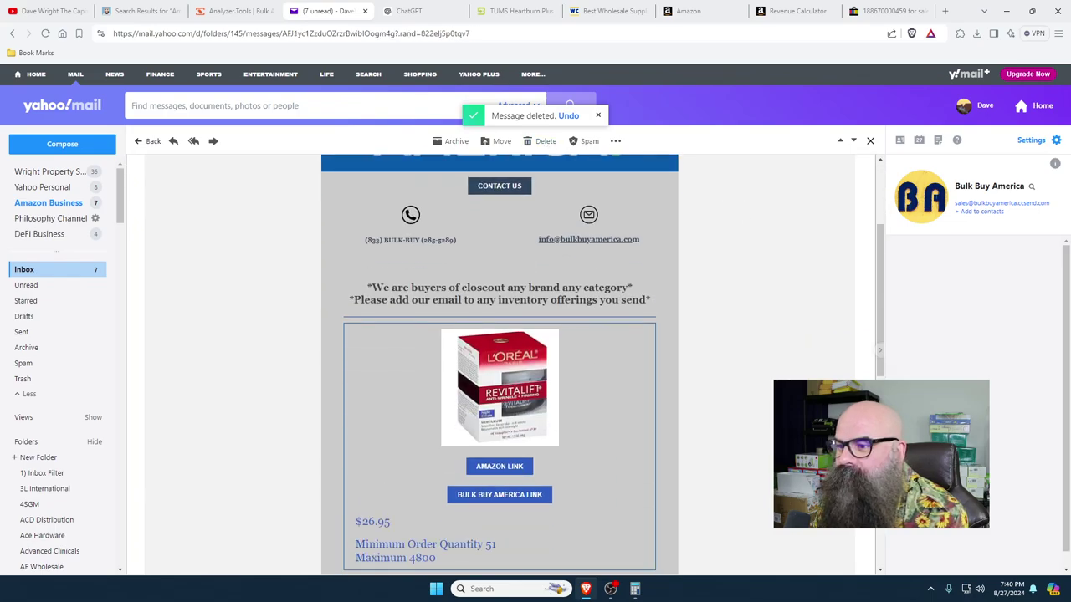
scroll(499, 365, "down", 2)
scroll(499, 365, "down", 1)
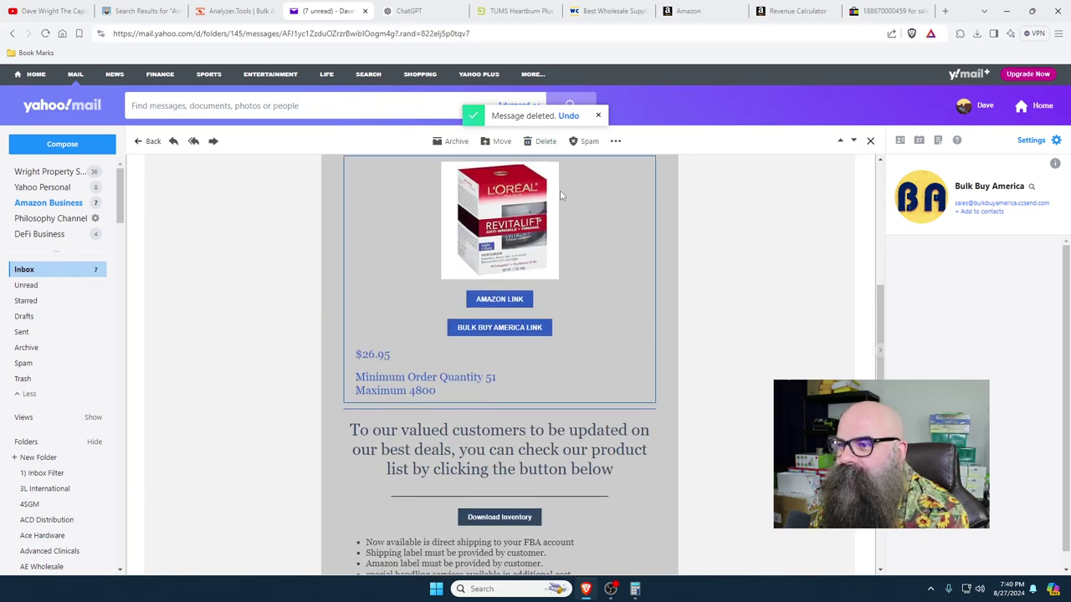
left_click(546, 143)
- Review and delete the email with the $18.00 paste and $39.95 Revitalift night cream, and the "Today deals 8.14 (8)" email
scroll(756, 412, "down", 5)
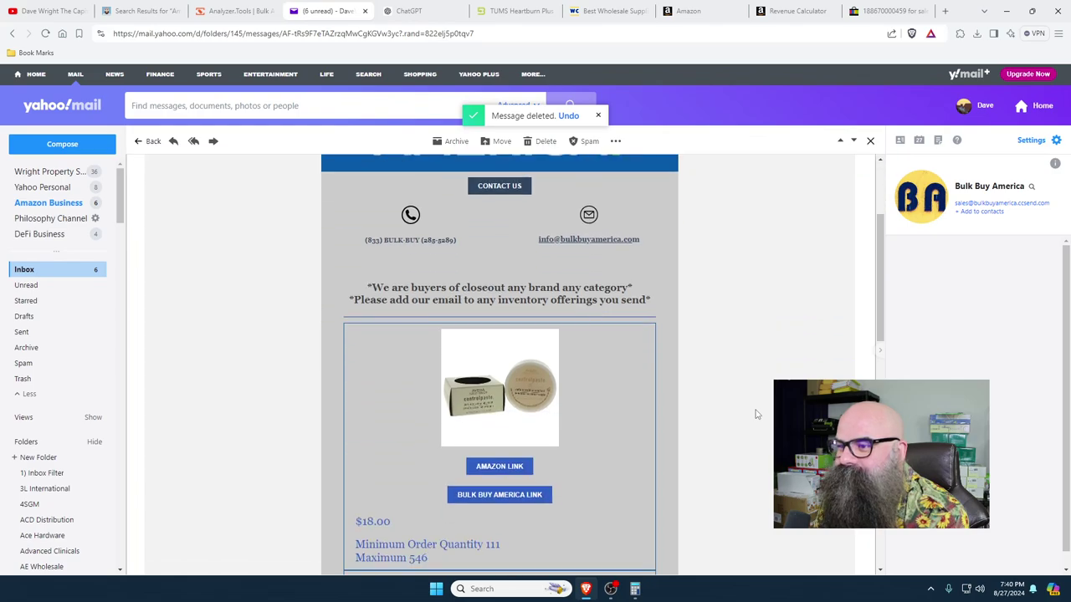
scroll(755, 414, "down", 1)
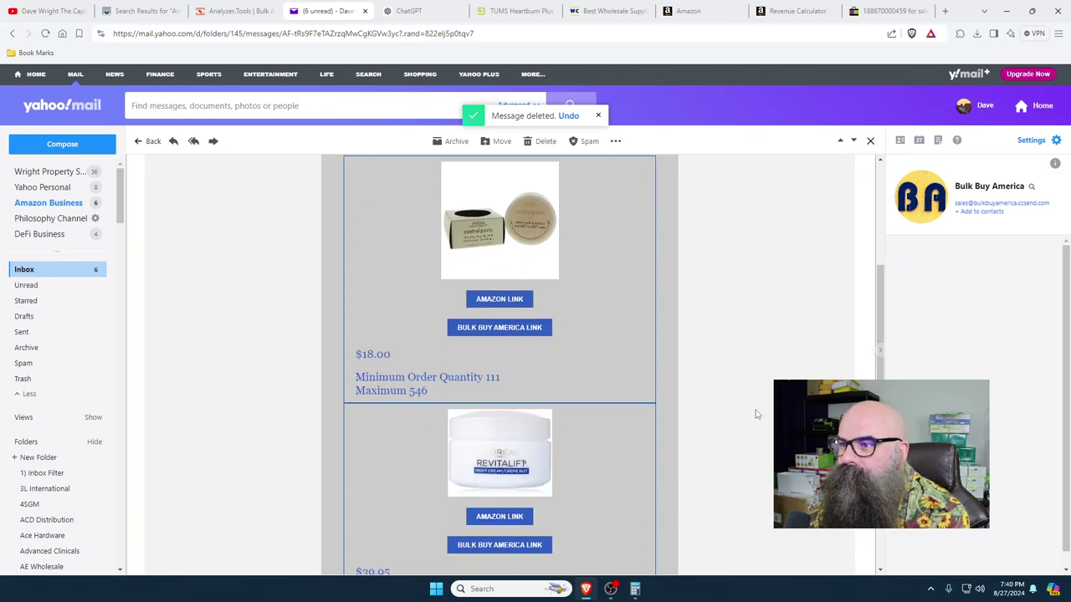
scroll(665, 407, "down", 3)
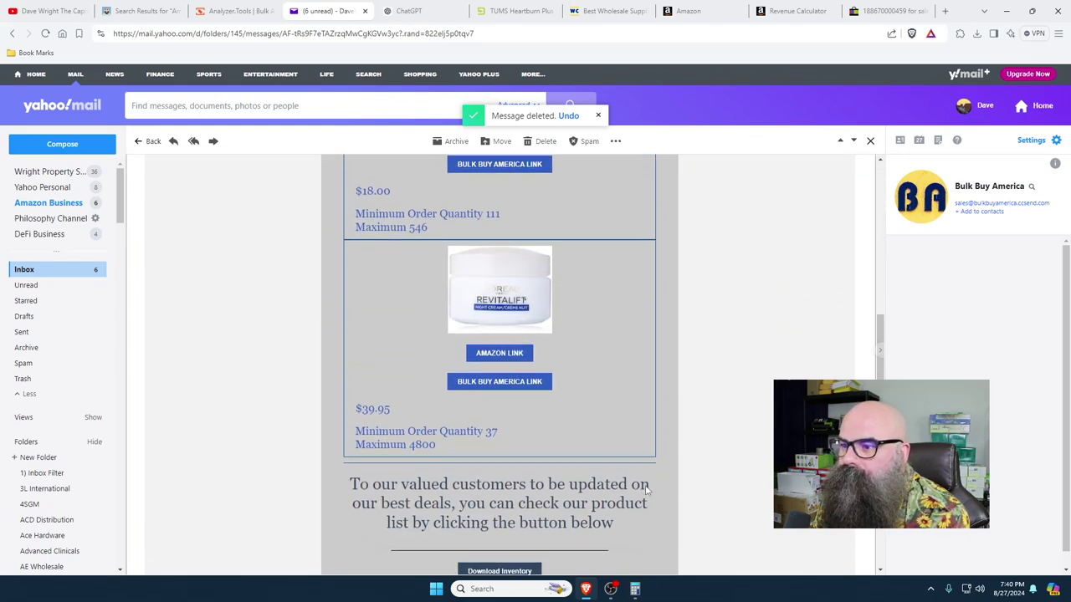
left_click(545, 142)
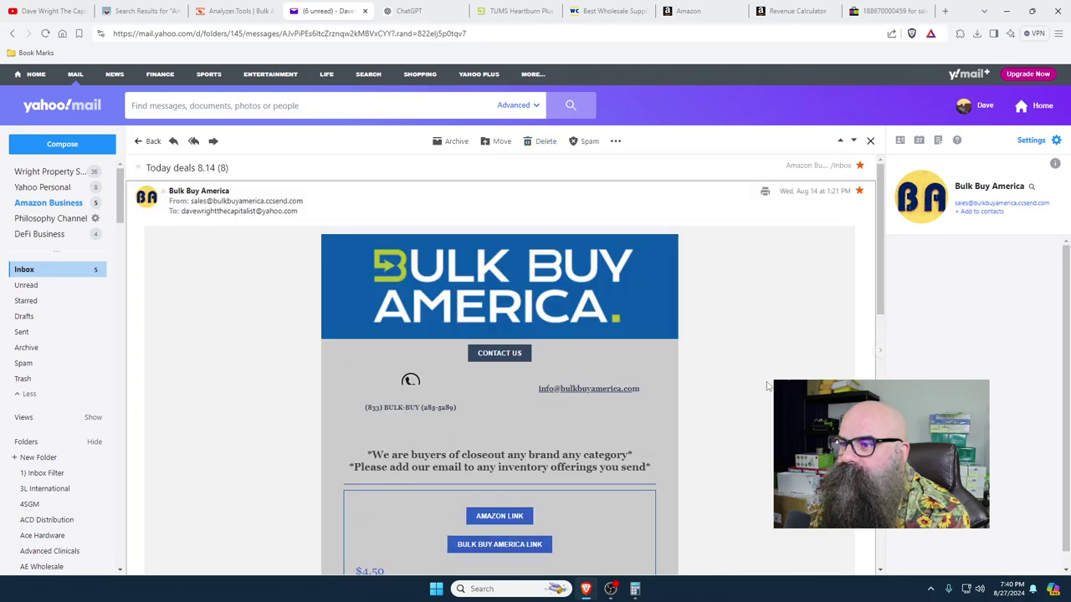
scroll(755, 430, "down", 6)
left_click(536, 142)
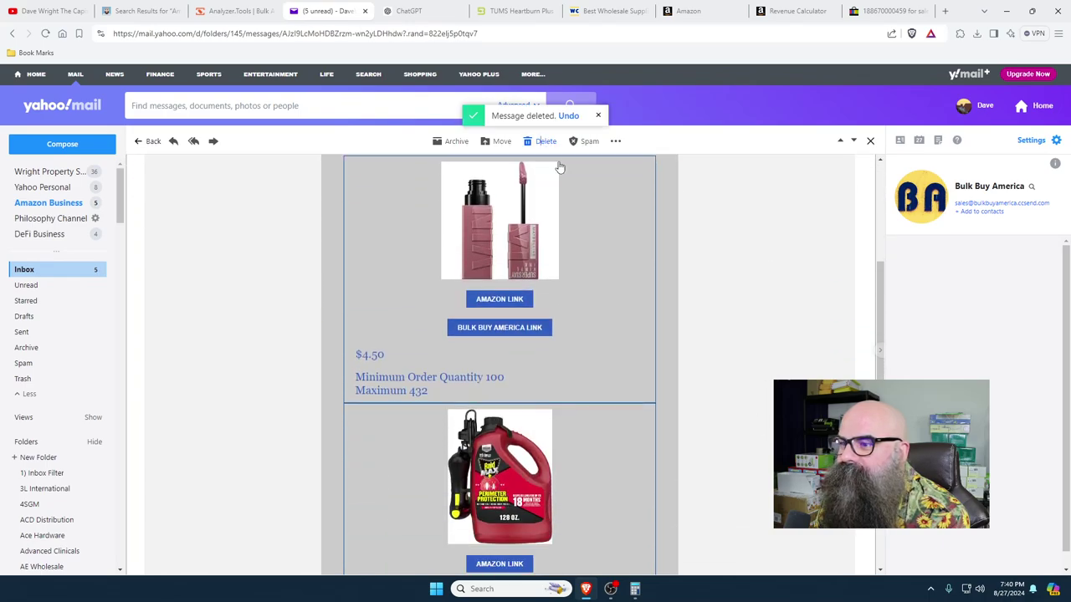
- Review the offers in the email with the $2.12 NYX liquid lipstick and the $5.50 concealer pair
scroll(734, 394, "down", 5)
scroll(806, 363, "down", 2)
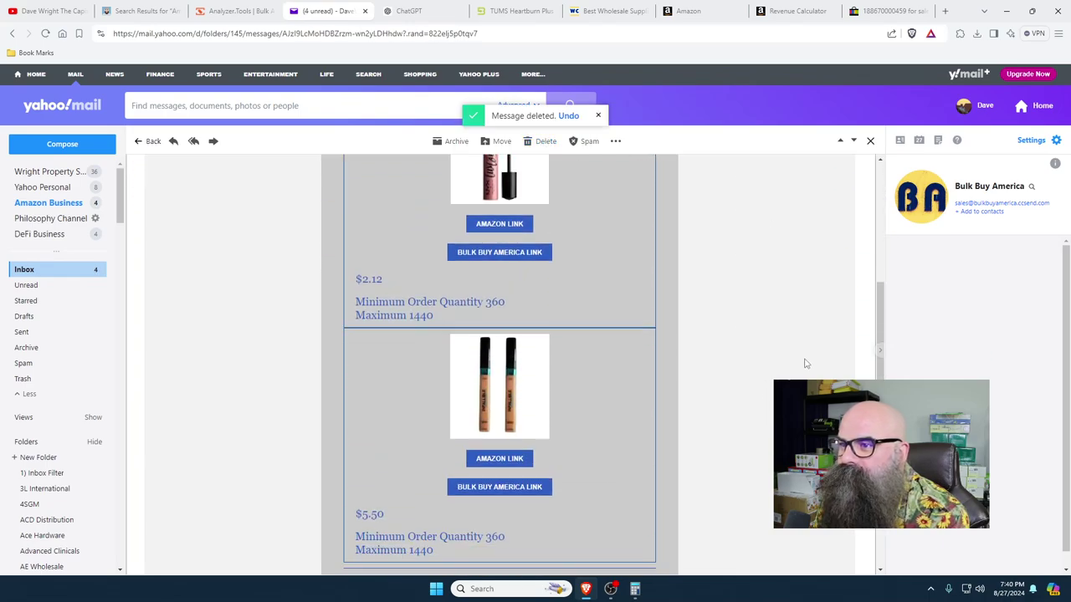
scroll(806, 363, "up", 1)
scroll(806, 363, "down", 3)
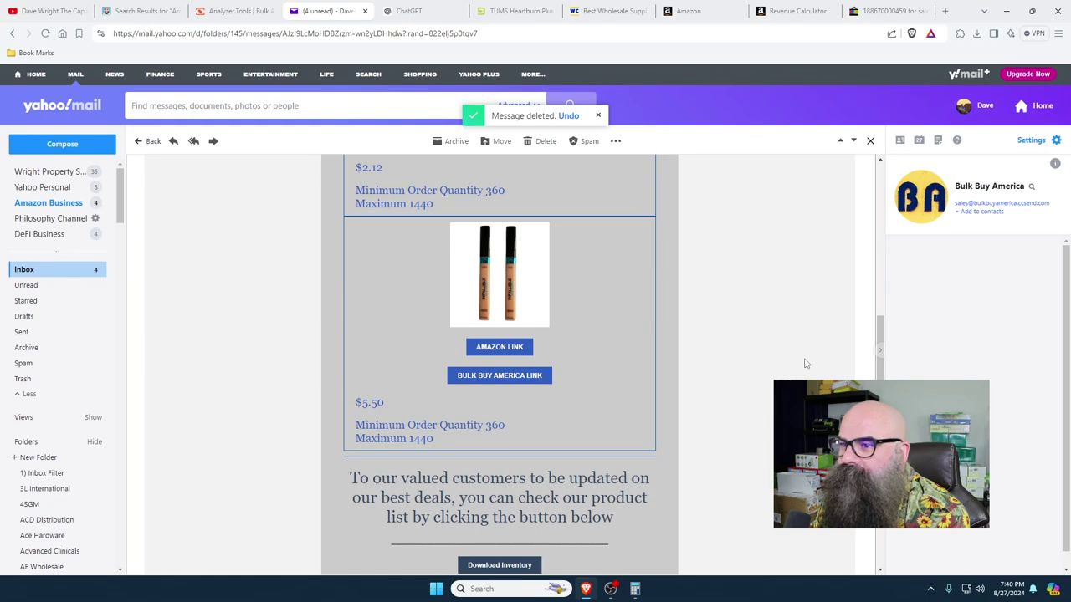
scroll(805, 363, "up", 7)
scroll(804, 363, "down", 3)
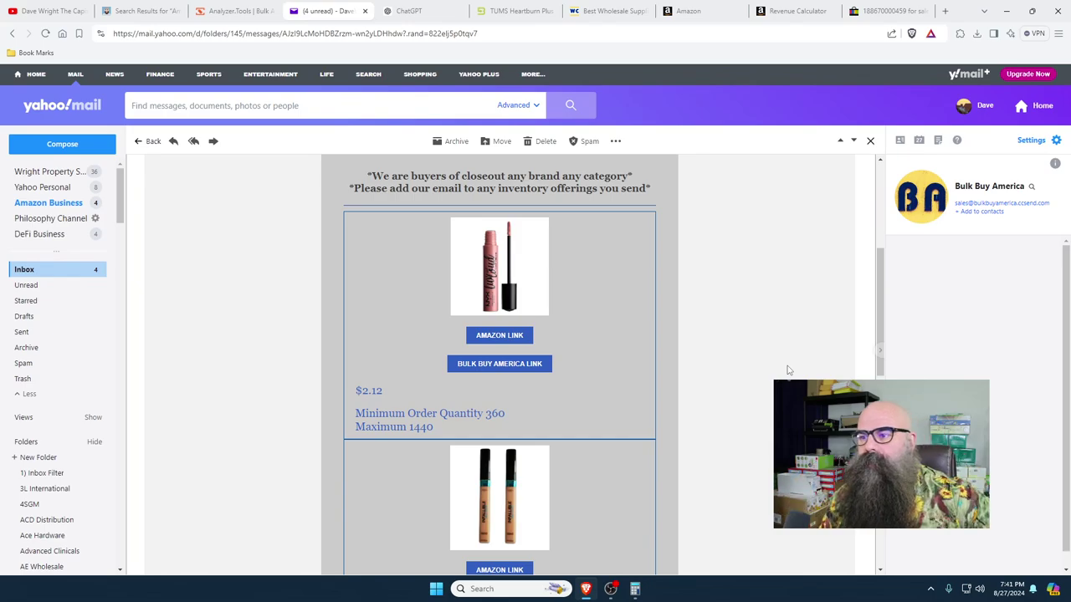
- Check the $2.12 NYX liquid lipstick's Amazon listing and sales data, and delete the email offering it
left_click(500, 335)
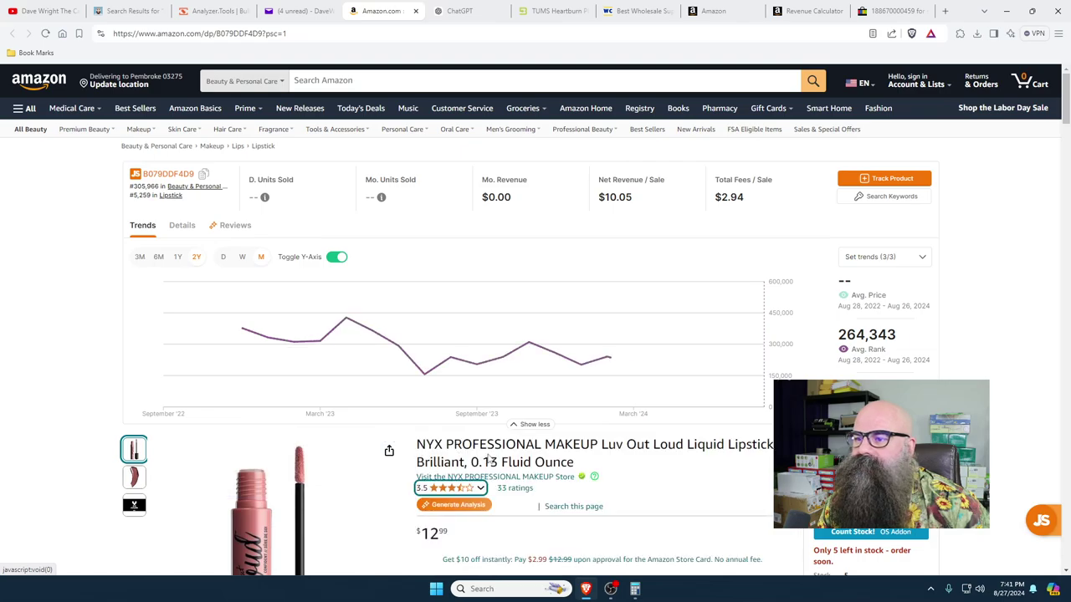
left_click(416, 11)
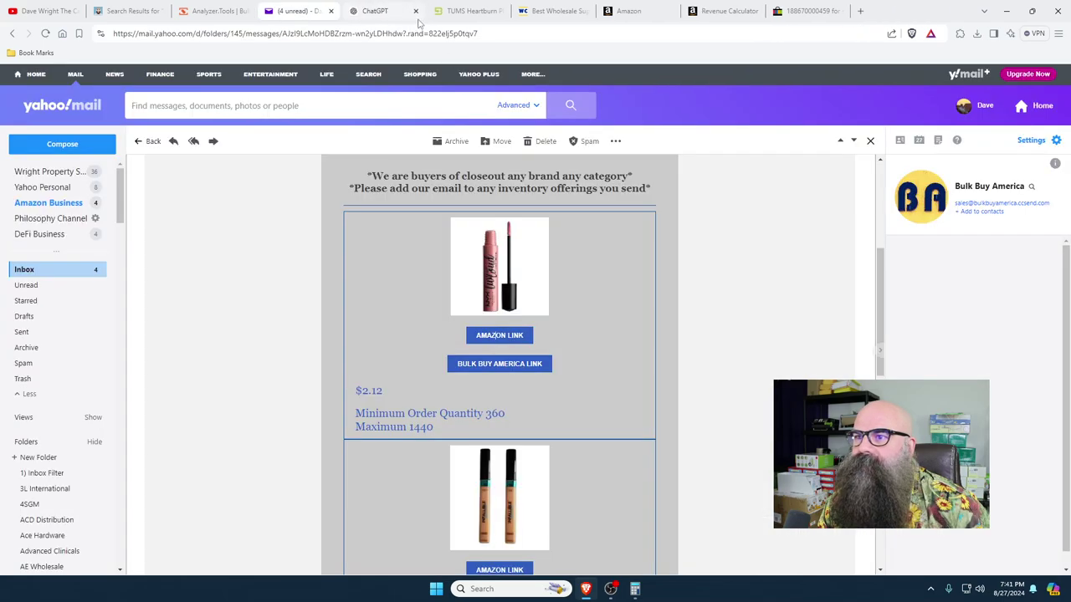
left_click(542, 142)
- Review the offers in the email with the $2.44 concealer and $4.74 red lip colors, and delete that email
scroll(726, 376, "down", 7)
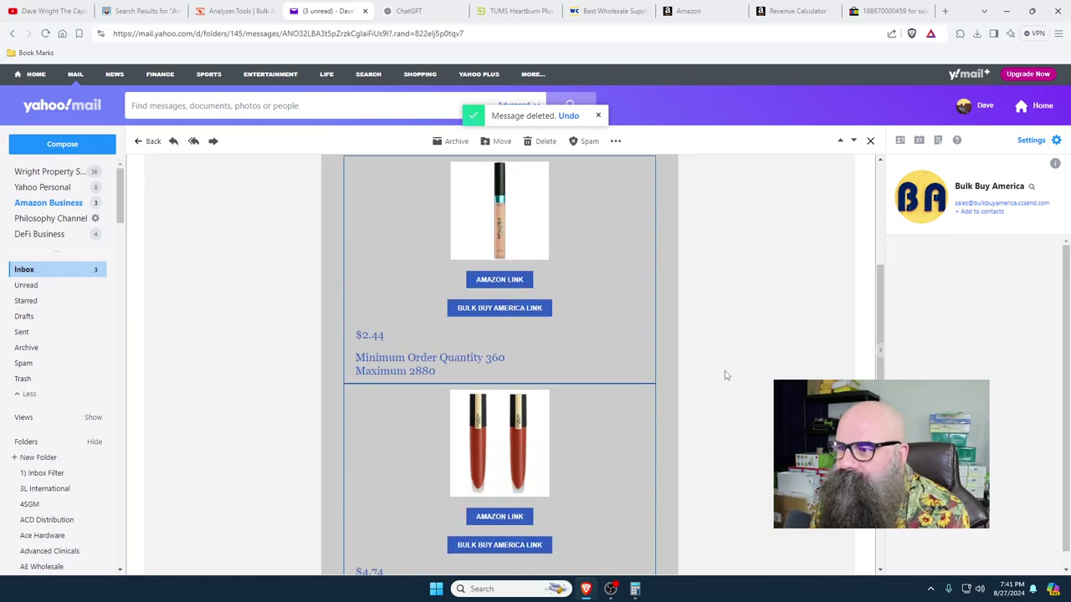
scroll(726, 376, "down", 2)
left_click(545, 142)
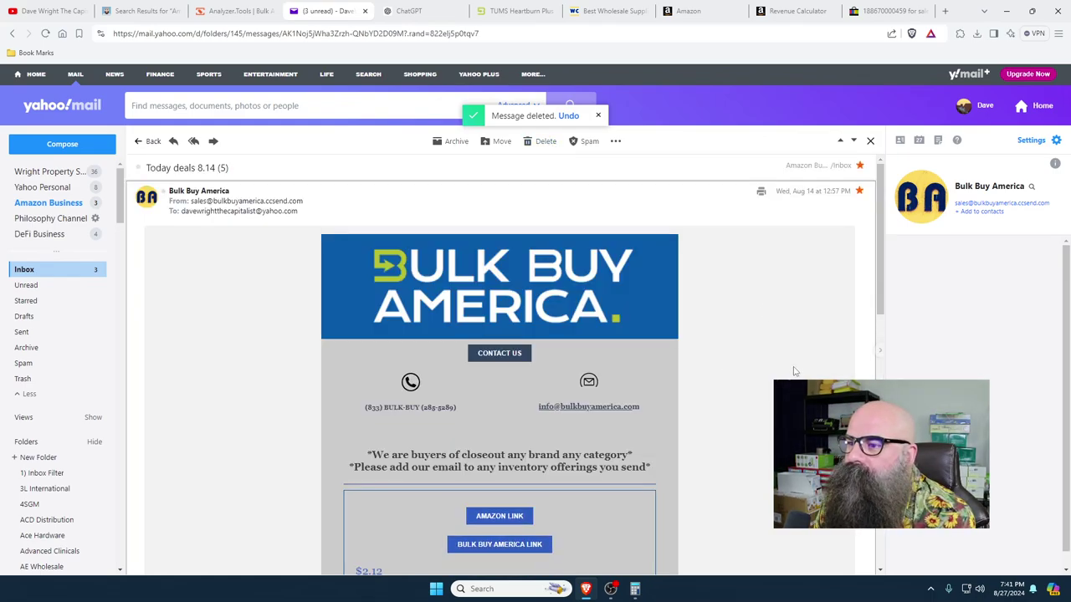
- Review the "Today deals 8.14 (5)" email, with a brief check of the Analyzer.Tools dashboard, and delete the email
scroll(502, 360, "down", 10)
left_click(231, 10)
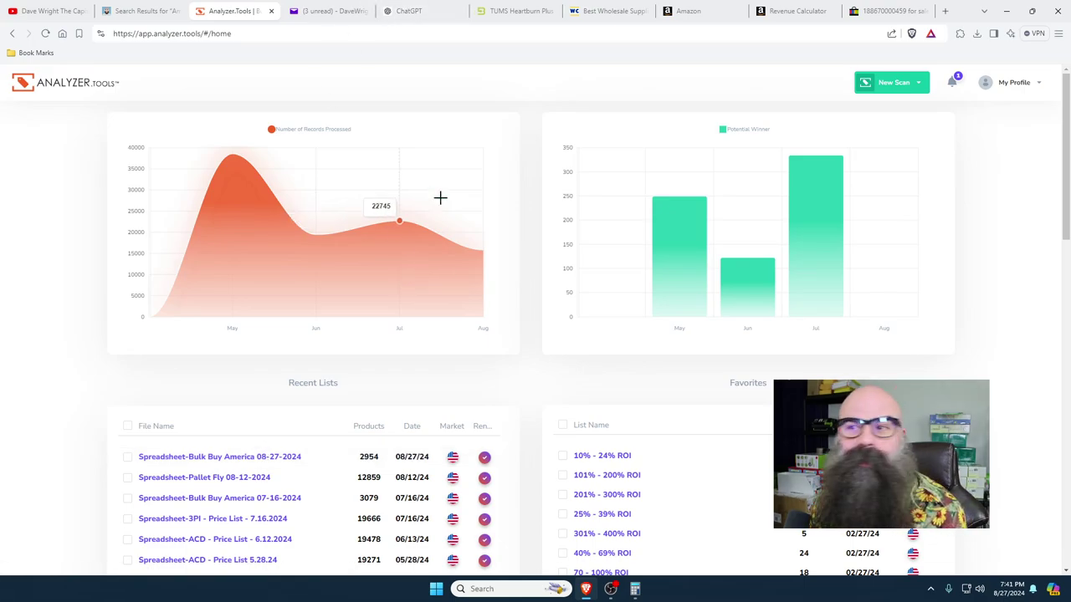
left_click(326, 11)
scroll(573, 372, "down", 5)
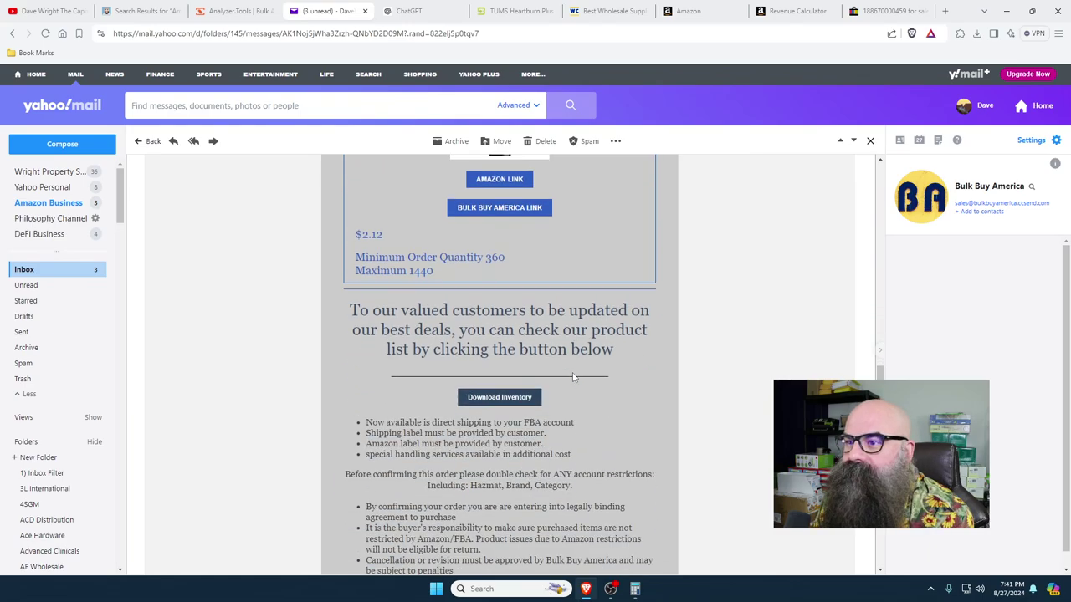
scroll(572, 372, "up", 6)
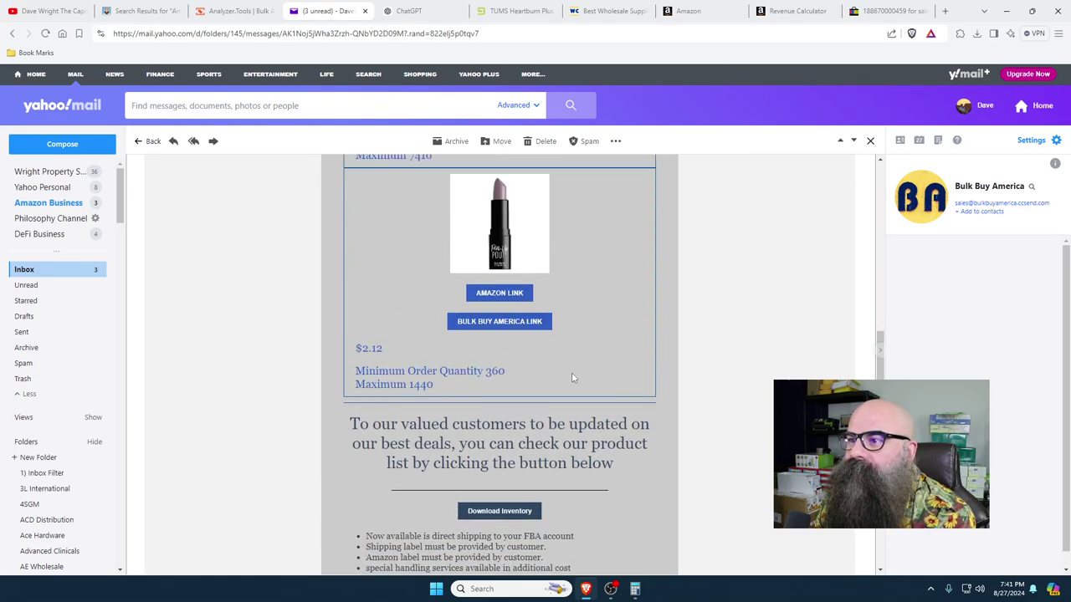
left_click(544, 141)
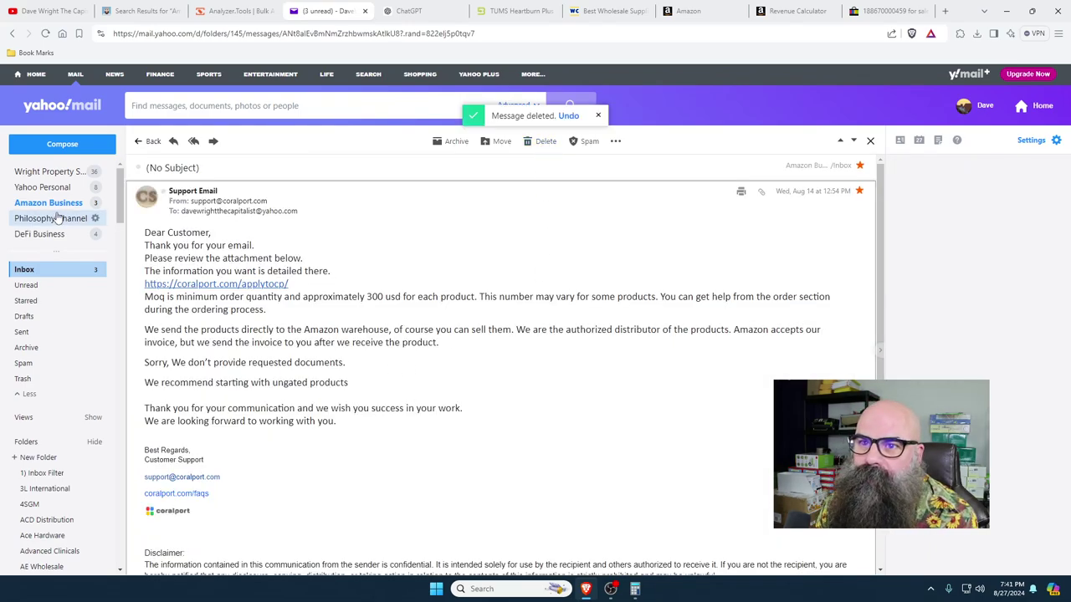
- Return to the inbox list, open the "Today deals 8.14 (4)" email with the $2.12 NYX lipstick, and delete it
left_click(140, 142)
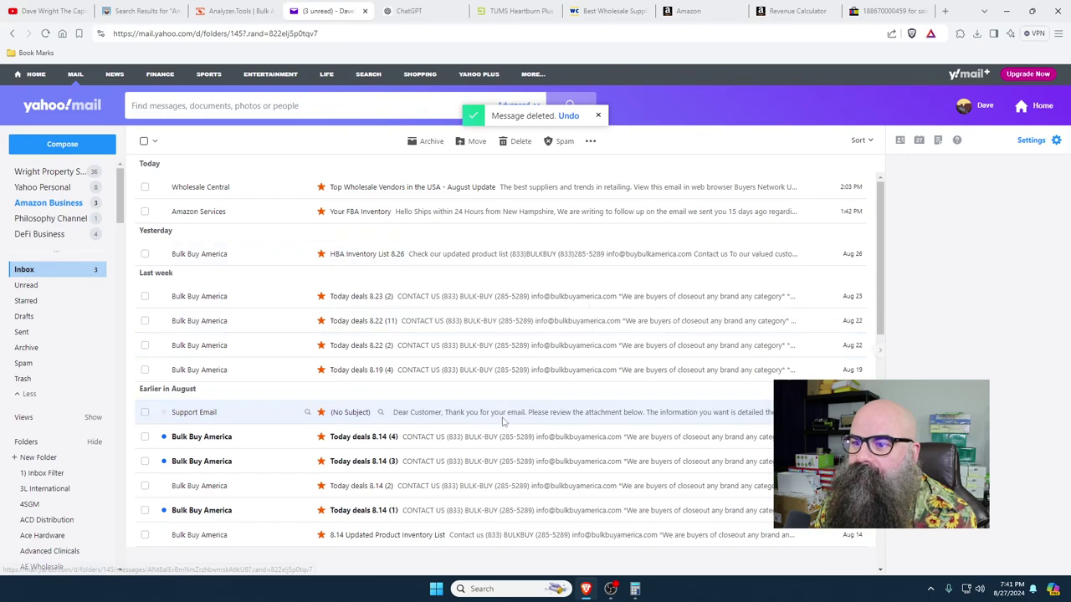
scroll(420, 427, "down", 1)
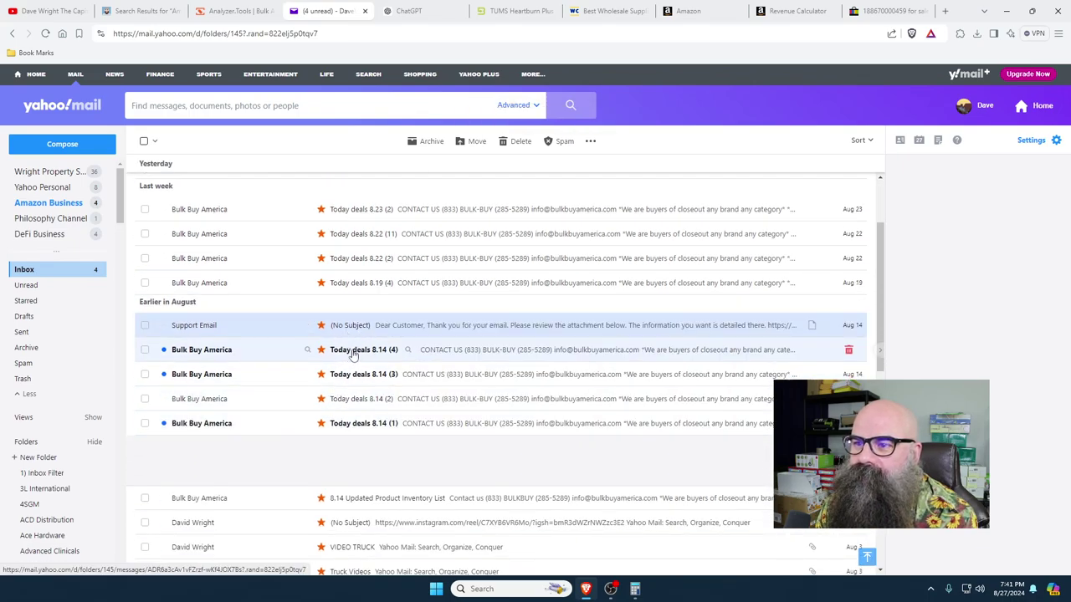
left_click(352, 350)
scroll(559, 167, "down", 3)
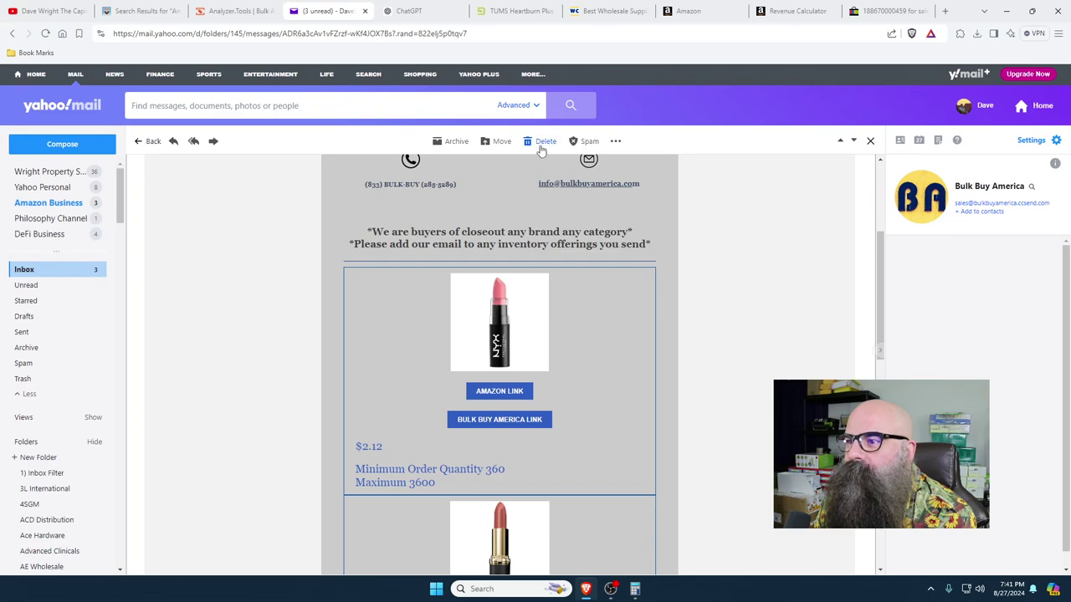
left_click(542, 141)
- Review and delete the email with the $2.12 liquid lipstick (maximum 11088) and the email with the $9.90 face mask
scroll(706, 351, "down", 3)
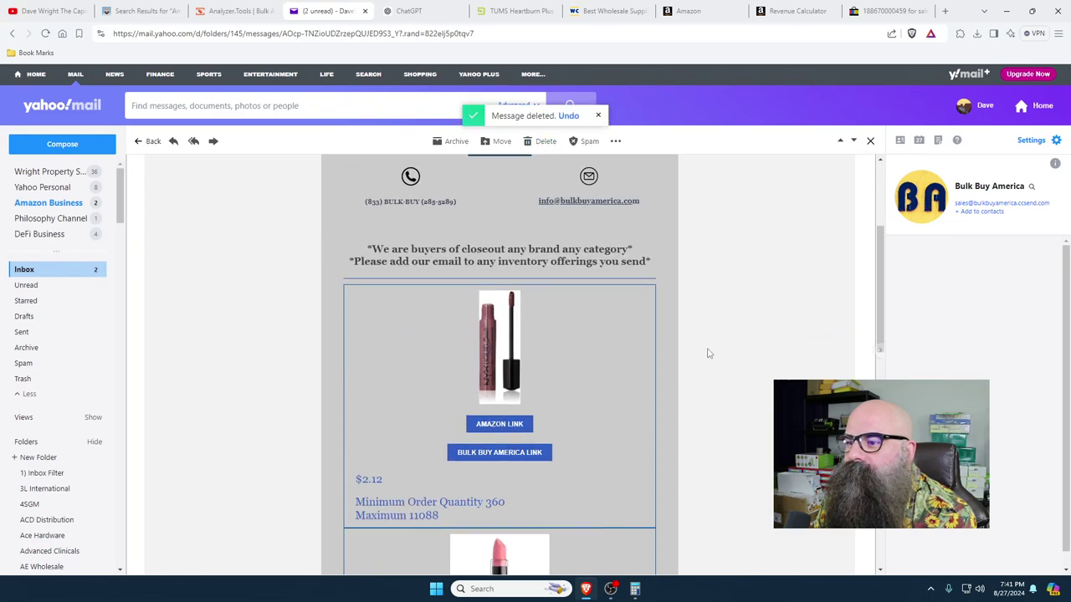
left_click(540, 141)
scroll(736, 310, "down", 3)
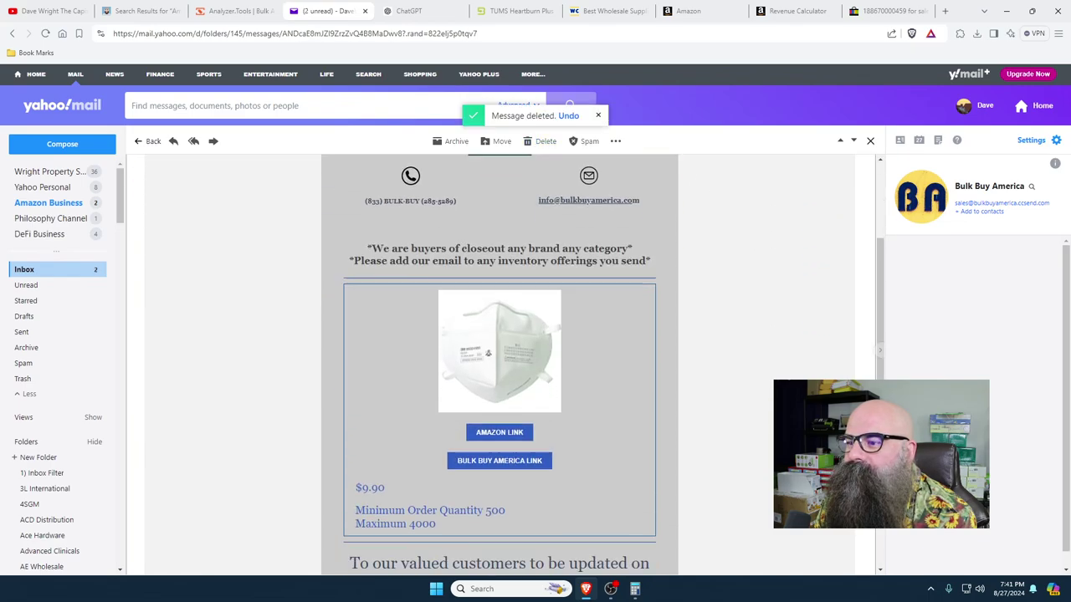
left_click(542, 141)
- Review the offers in the email with the $6.15 and $7.50 Bed Head hair products, and delete that email
scroll(499, 360, "down", 10)
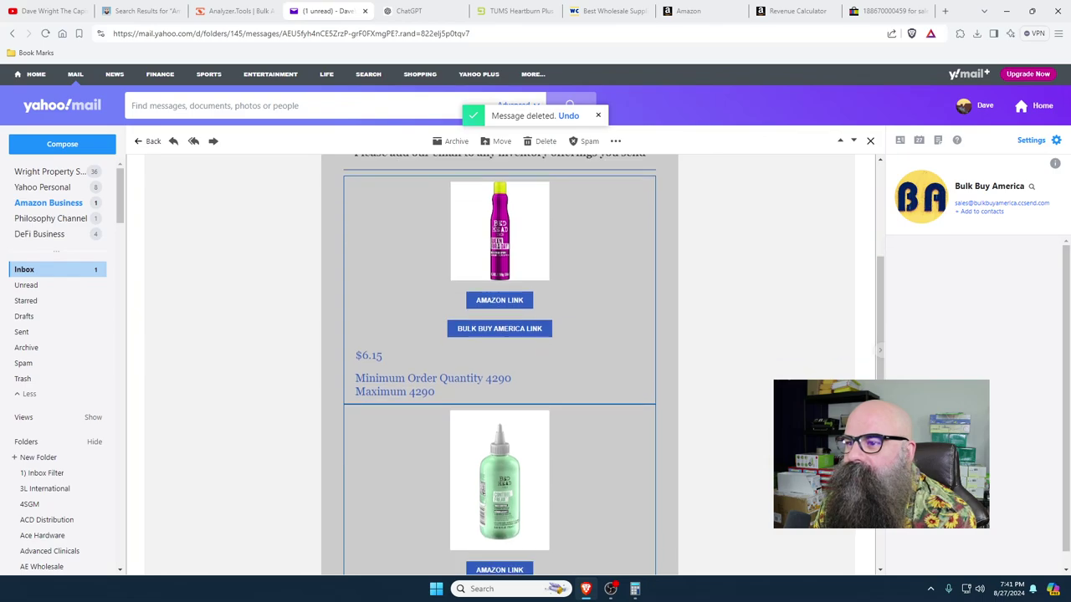
scroll(507, 193, "down", 2)
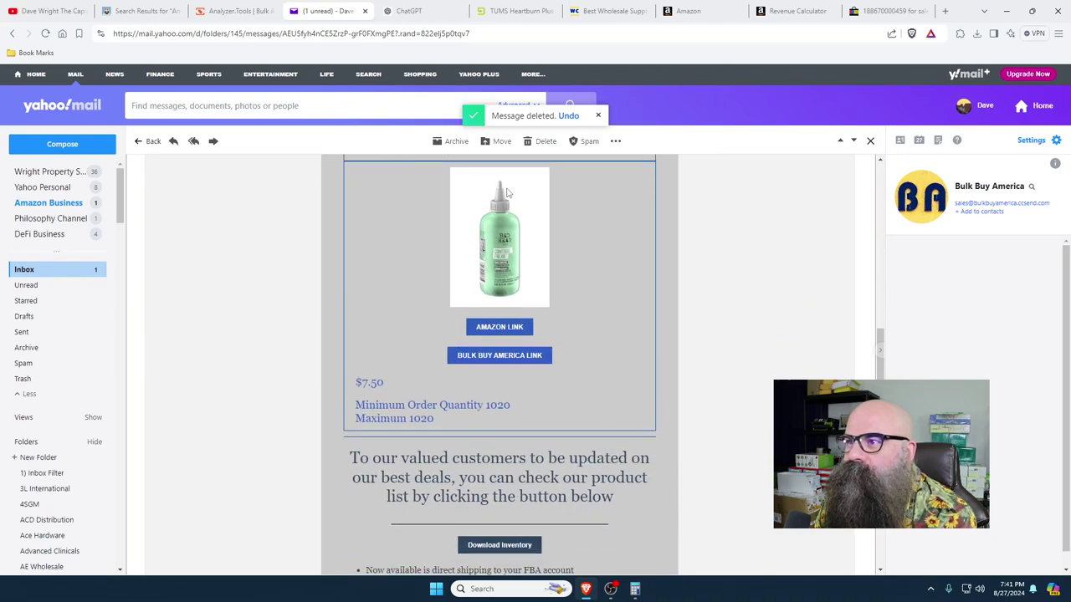
left_click(539, 142)
- Look through the "8.14 Updated Product Inventory List" email and delete it
scroll(734, 410, "down", 3)
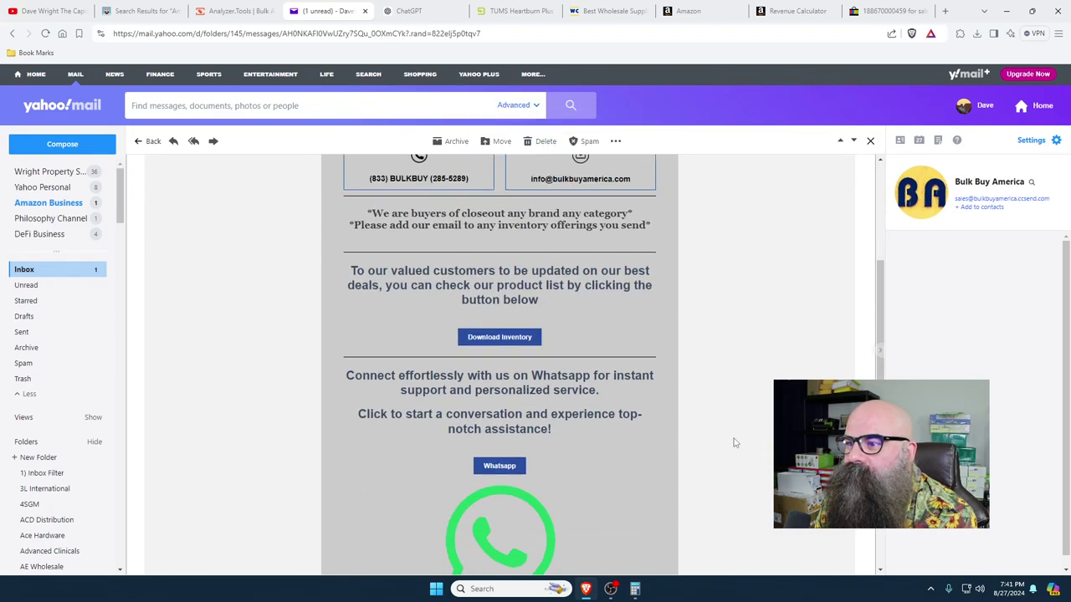
scroll(736, 442, "up", 3)
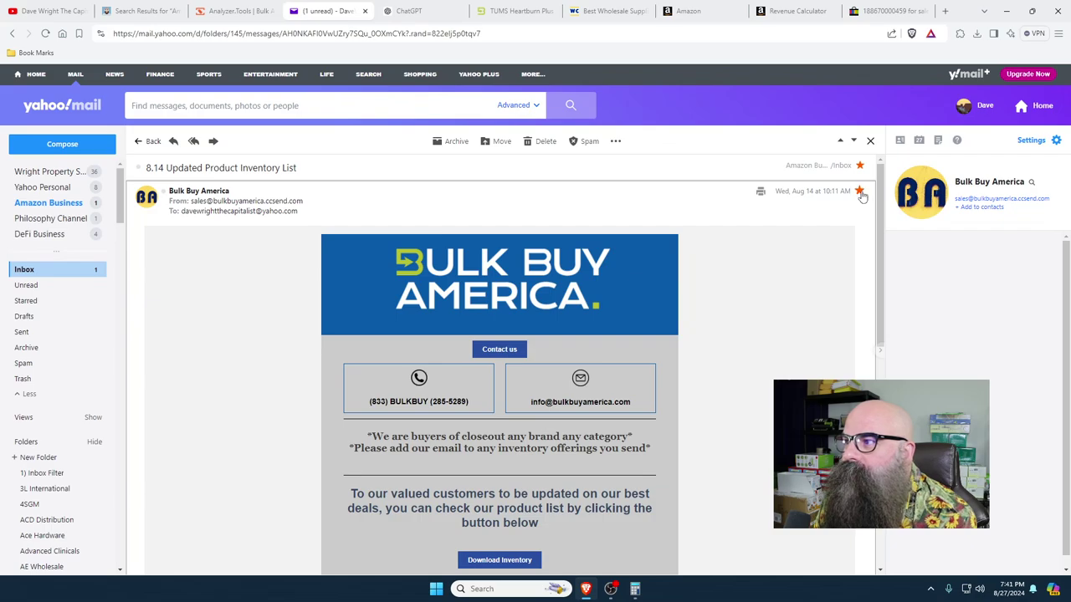
left_click(542, 142)
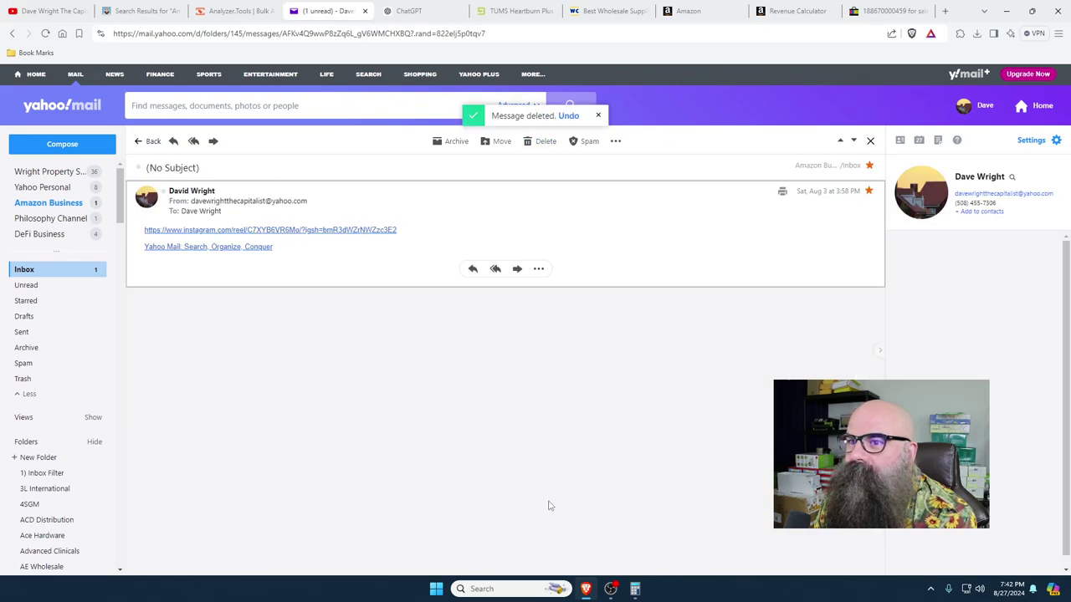
- Return to the Amazon Business inbox, read the Analyzer.tools notification about the Bulk Buy America 08-27-2024 file, and delete it
left_click(58, 208)
scroll(502, 510, "down", 5)
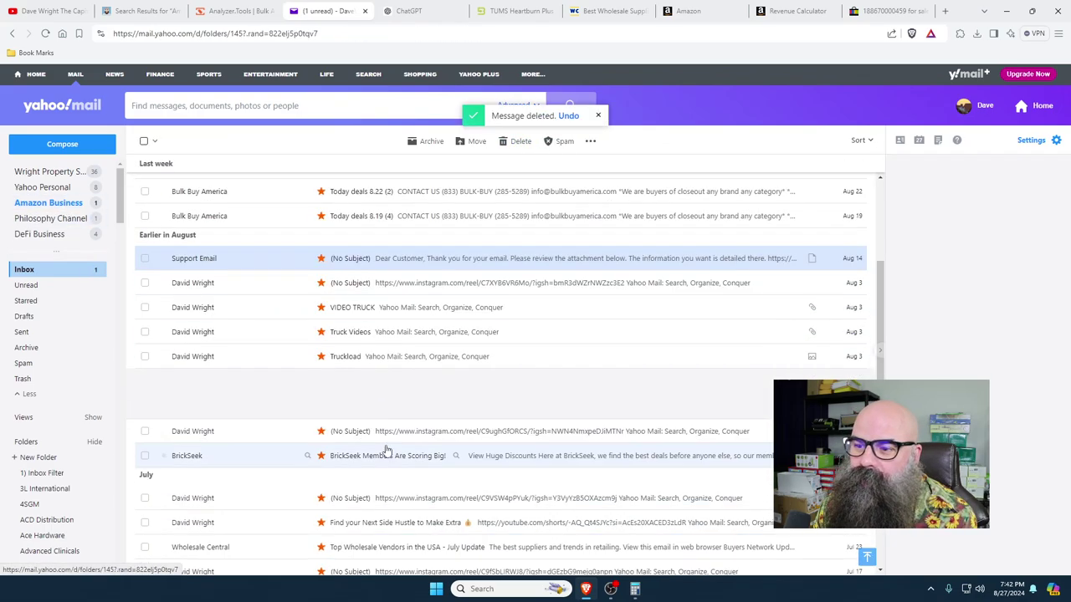
scroll(513, 529, "up", 5)
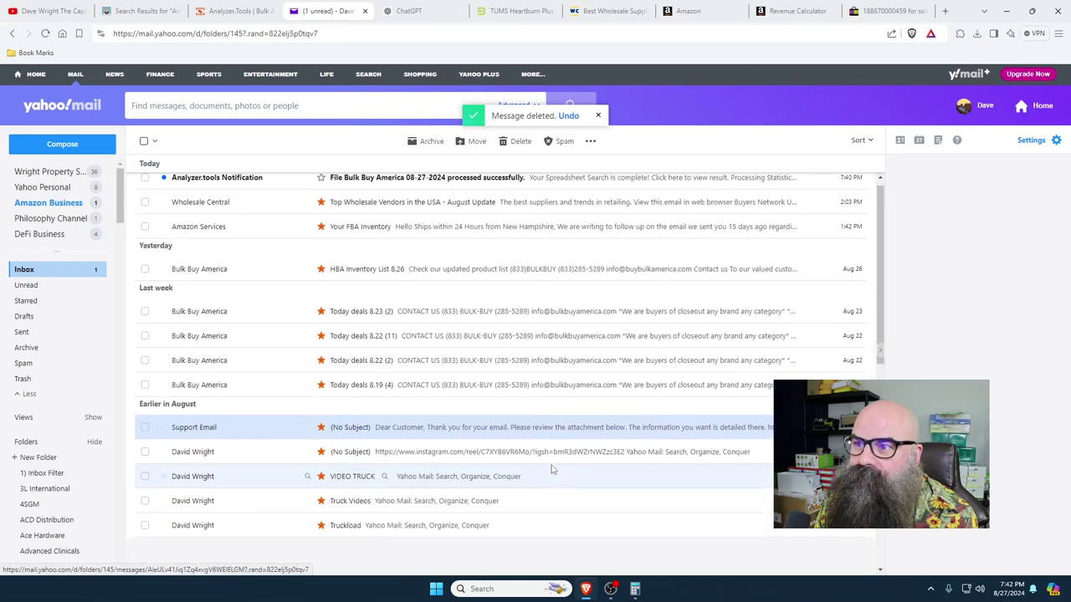
left_click(377, 189)
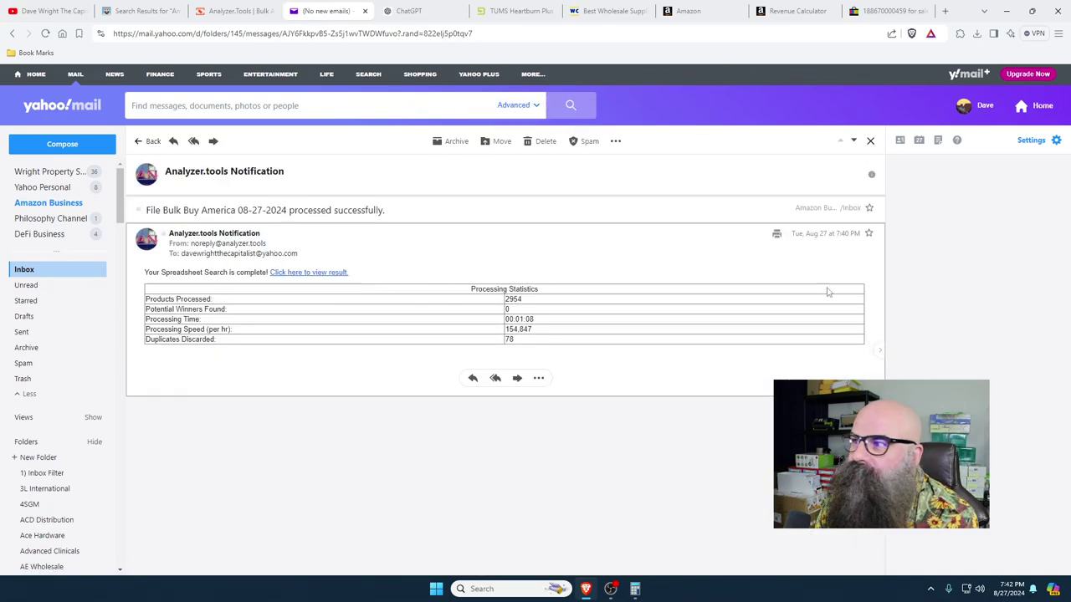
left_click(545, 142)
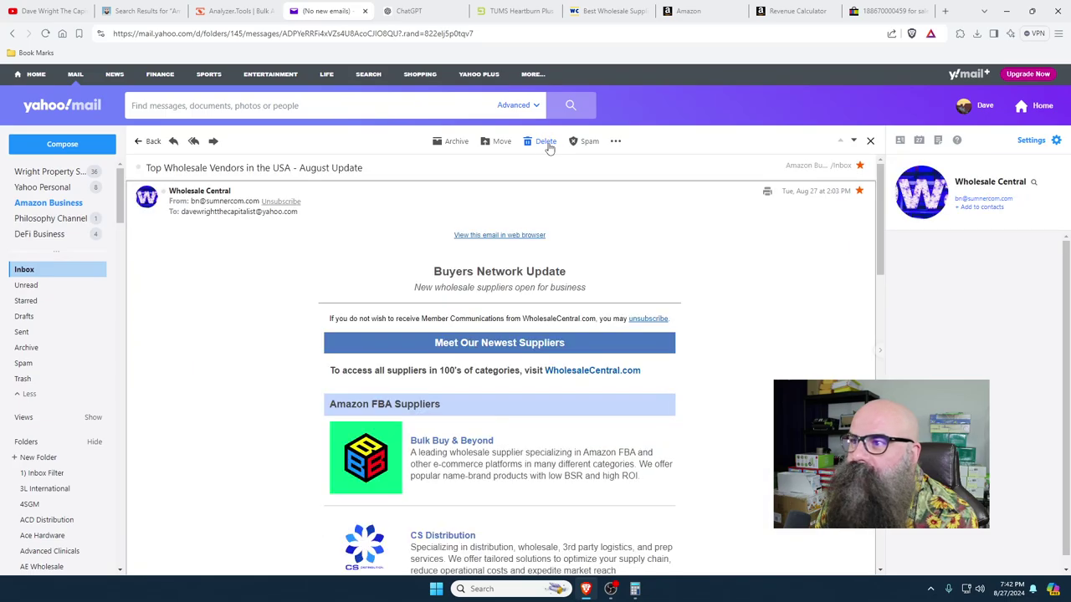